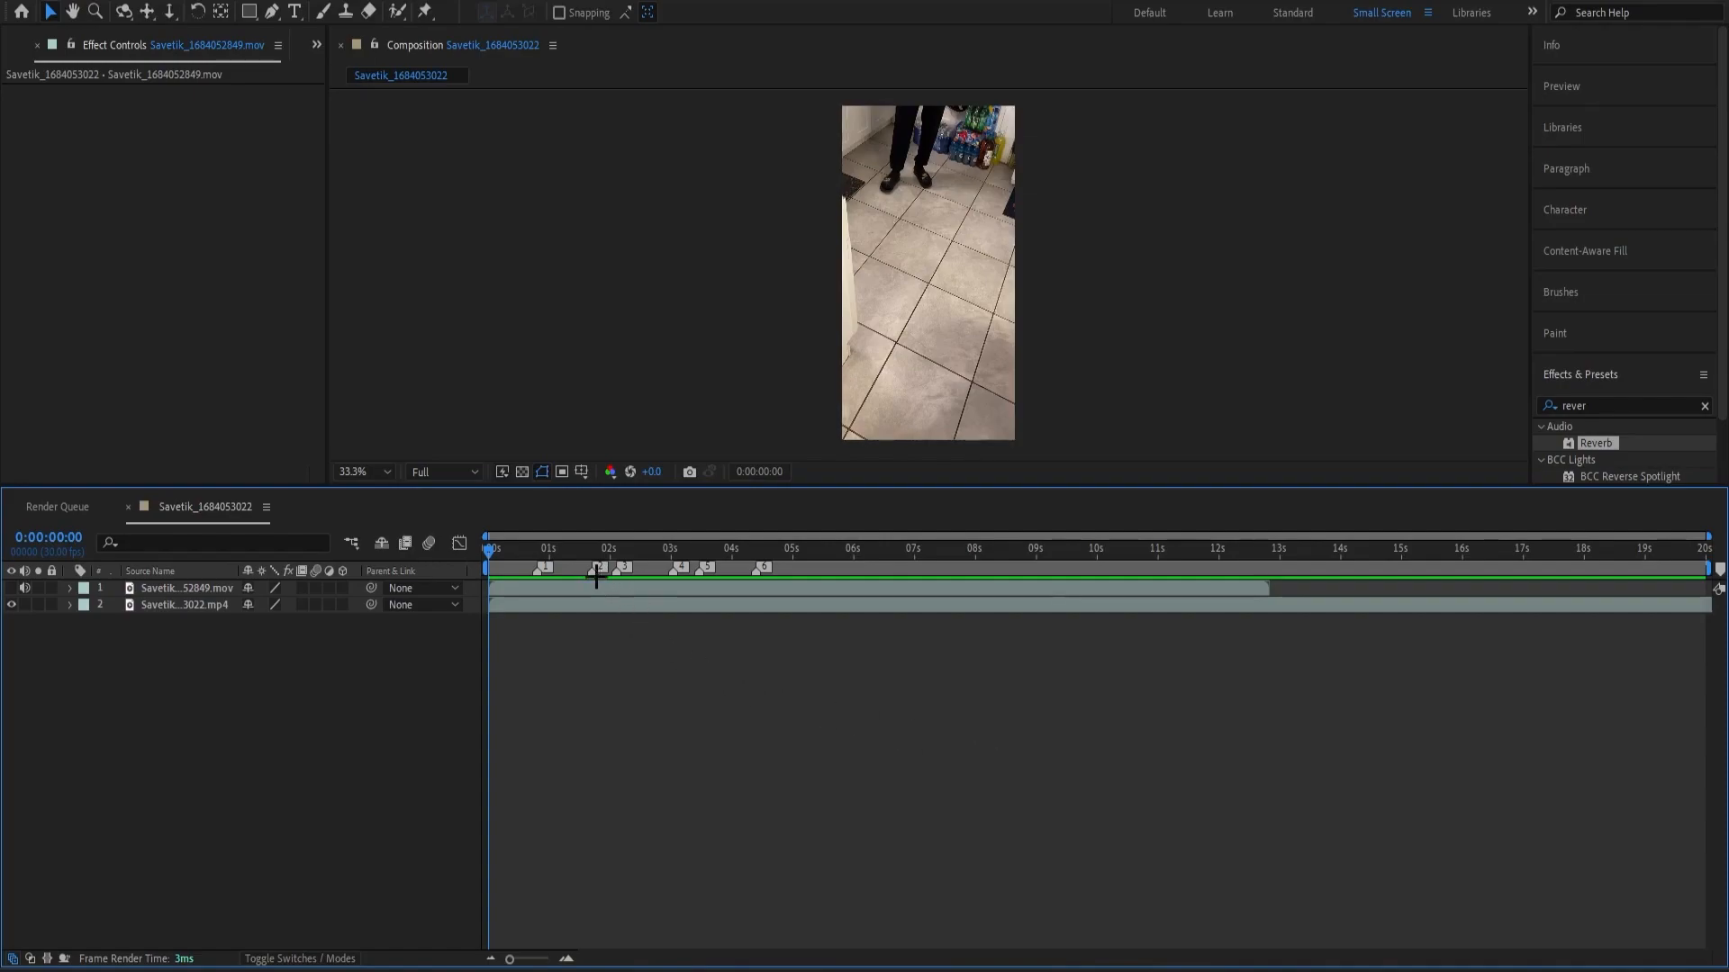
Review the footage in the timeline and split the .mp4 layer at 0:00:11:26.
left_click_drag(506, 546, 456, 556)
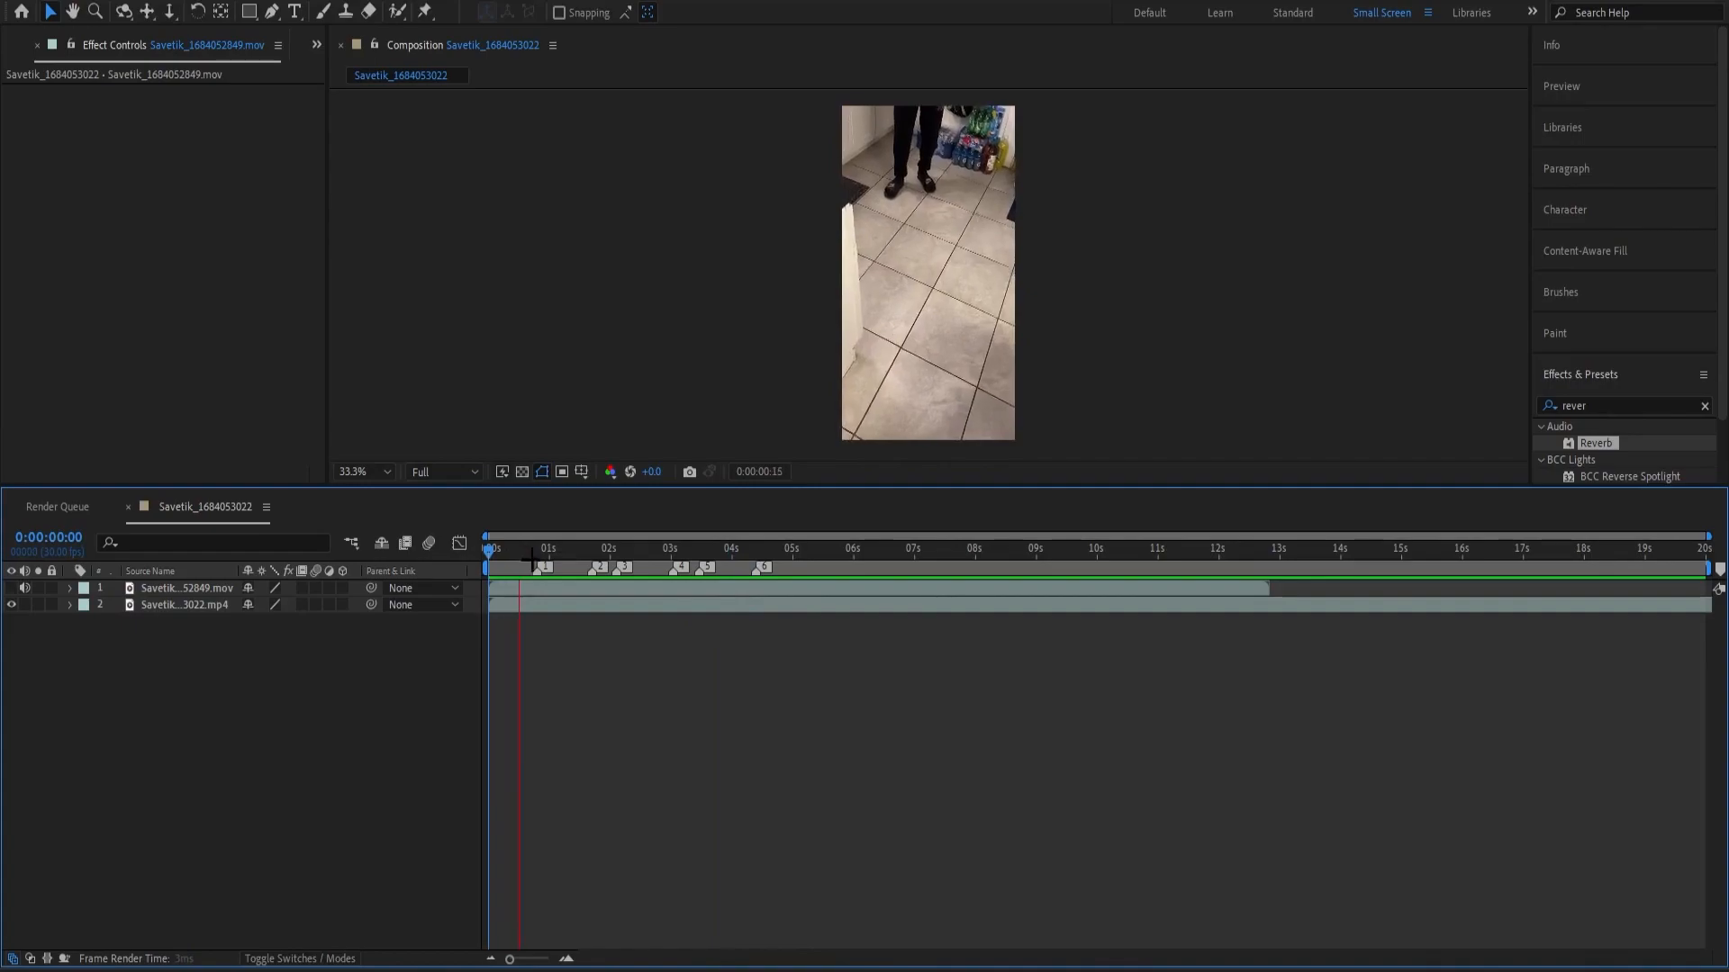
left_click_drag(571, 562, 538, 564)
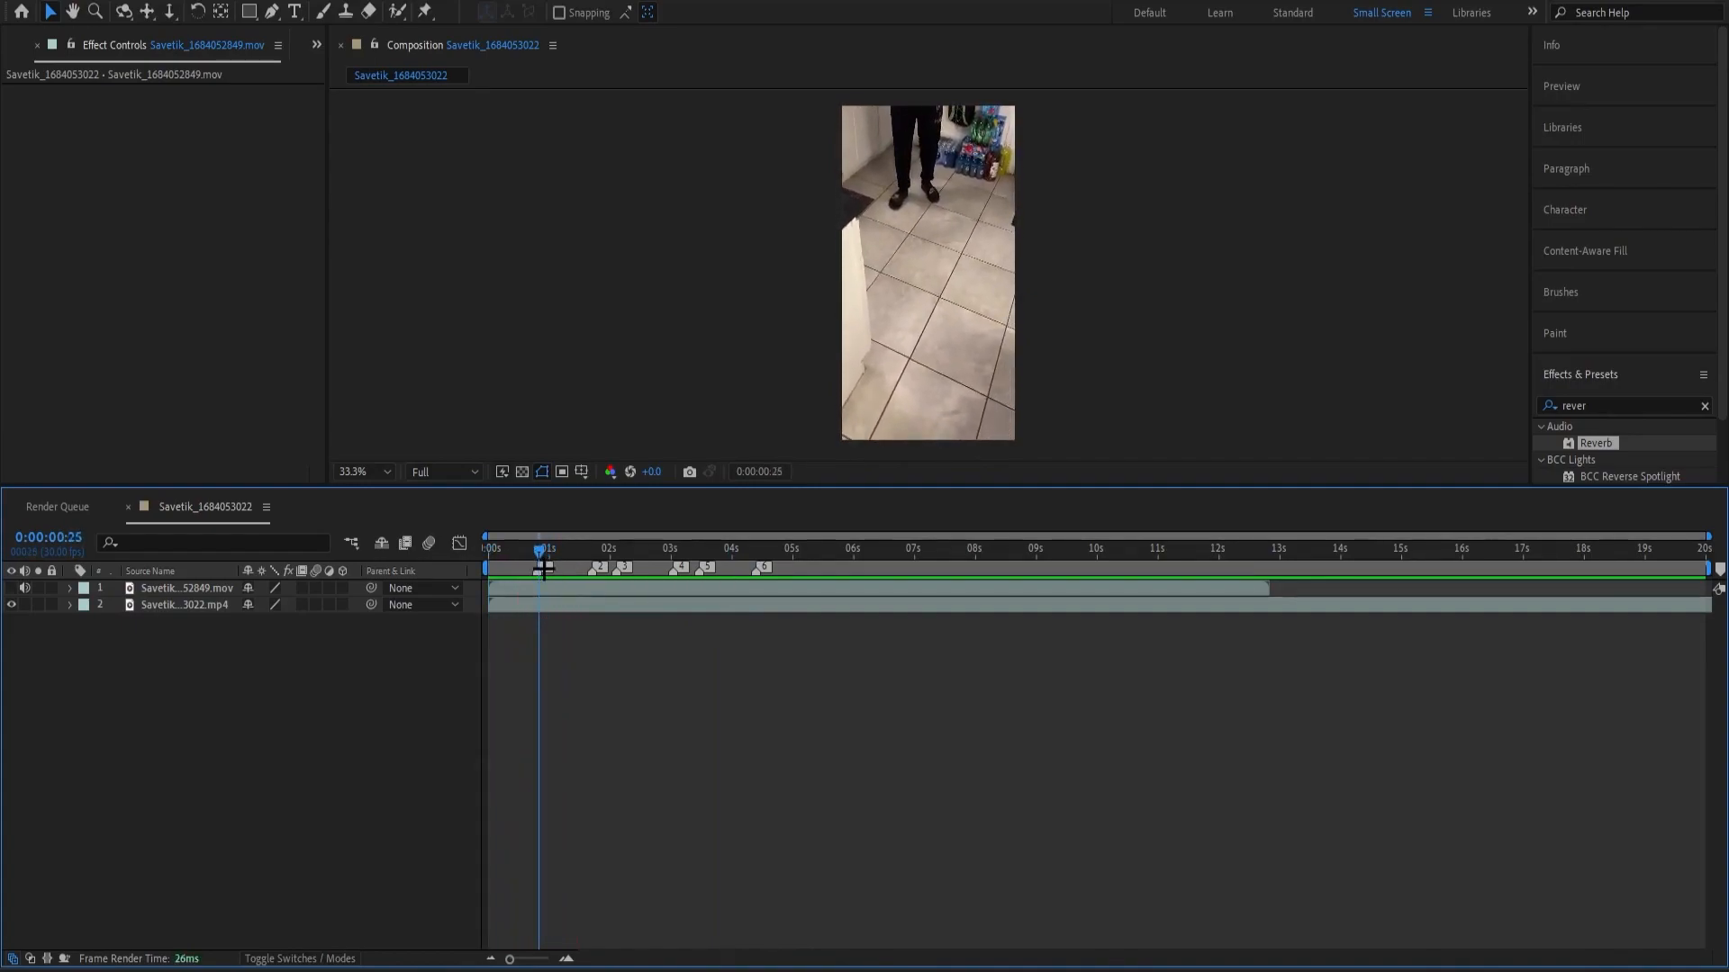
left_click_drag(542, 566, 973, 555)
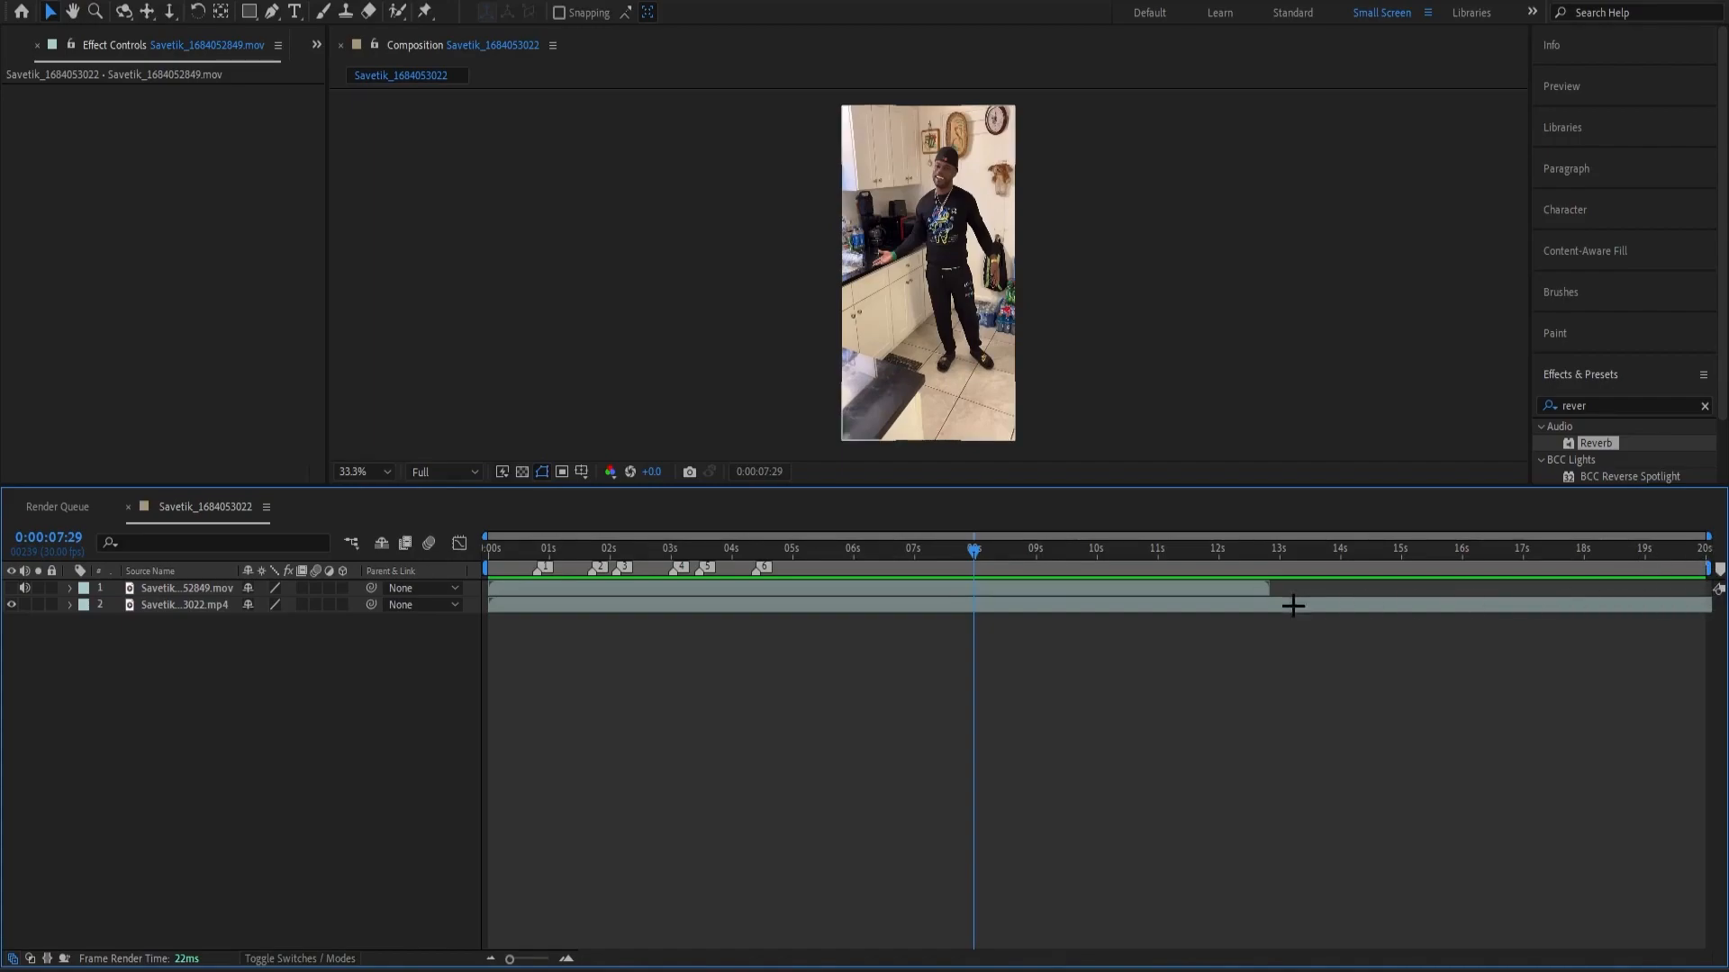
left_click_drag(974, 551, 307, 533)
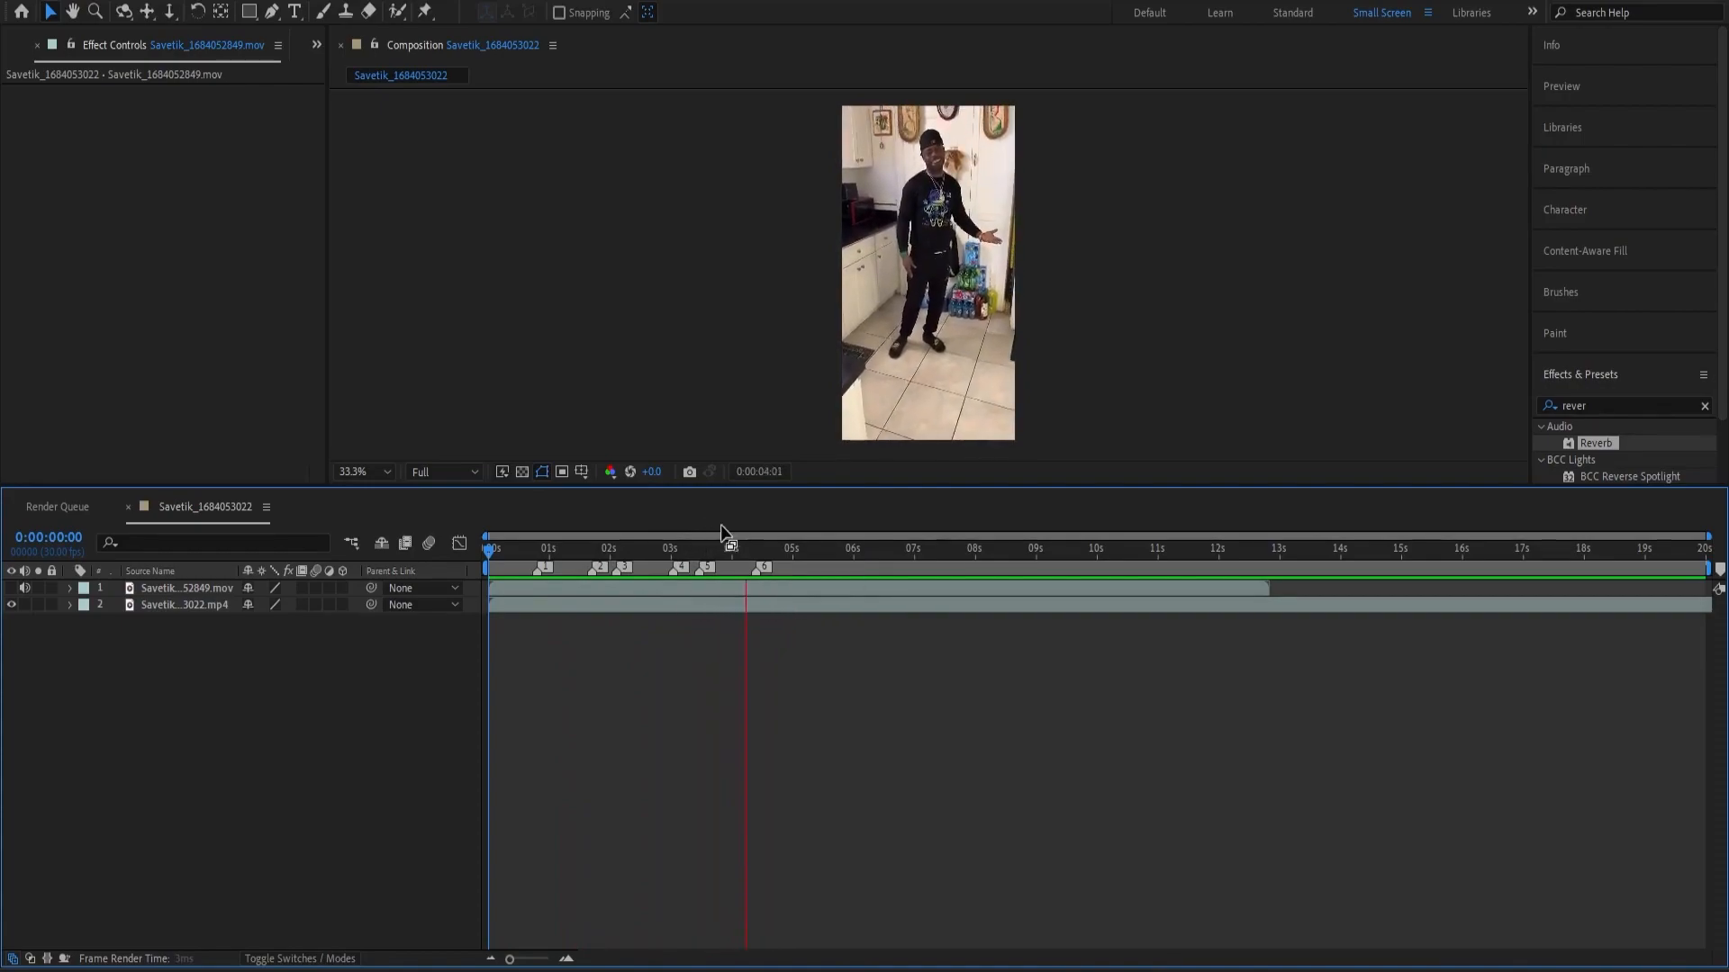
left_click_drag(754, 551, 1232, 620)
left_click(1234, 614)
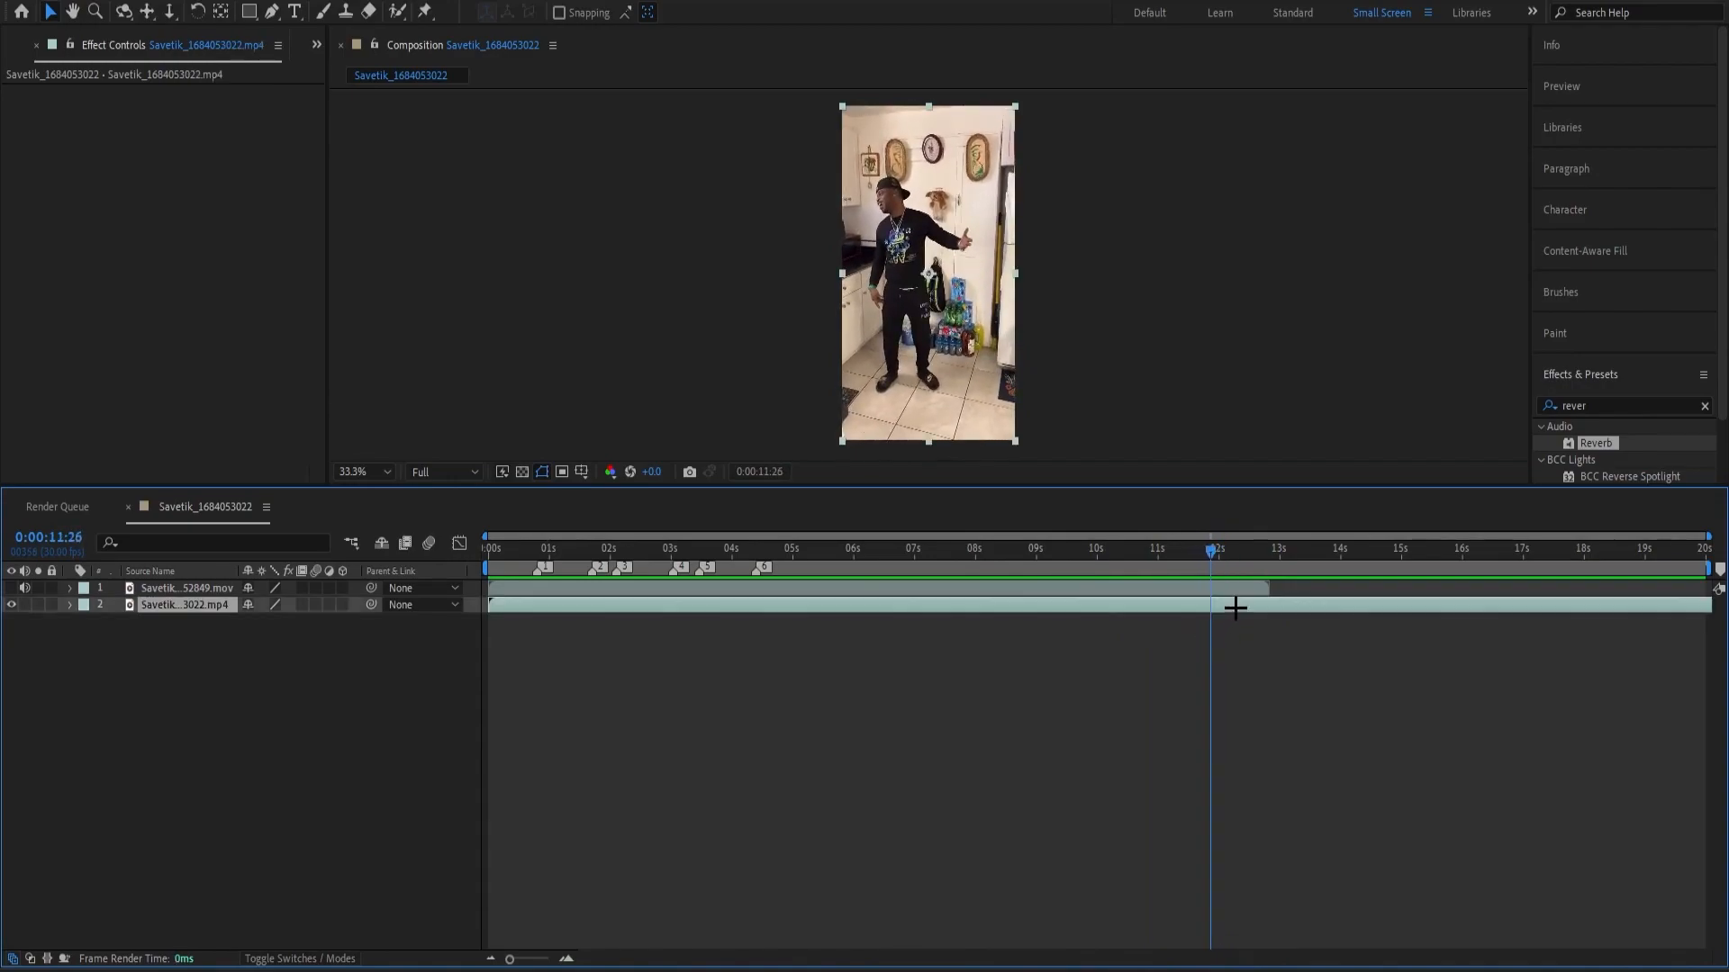
key("ctrl+shift+d")
Pre-compose the .mp4 segment before the cut, moving all attributes and adjusting the composition duration to the layer's time span.
key("Home")
left_click(647, 610)
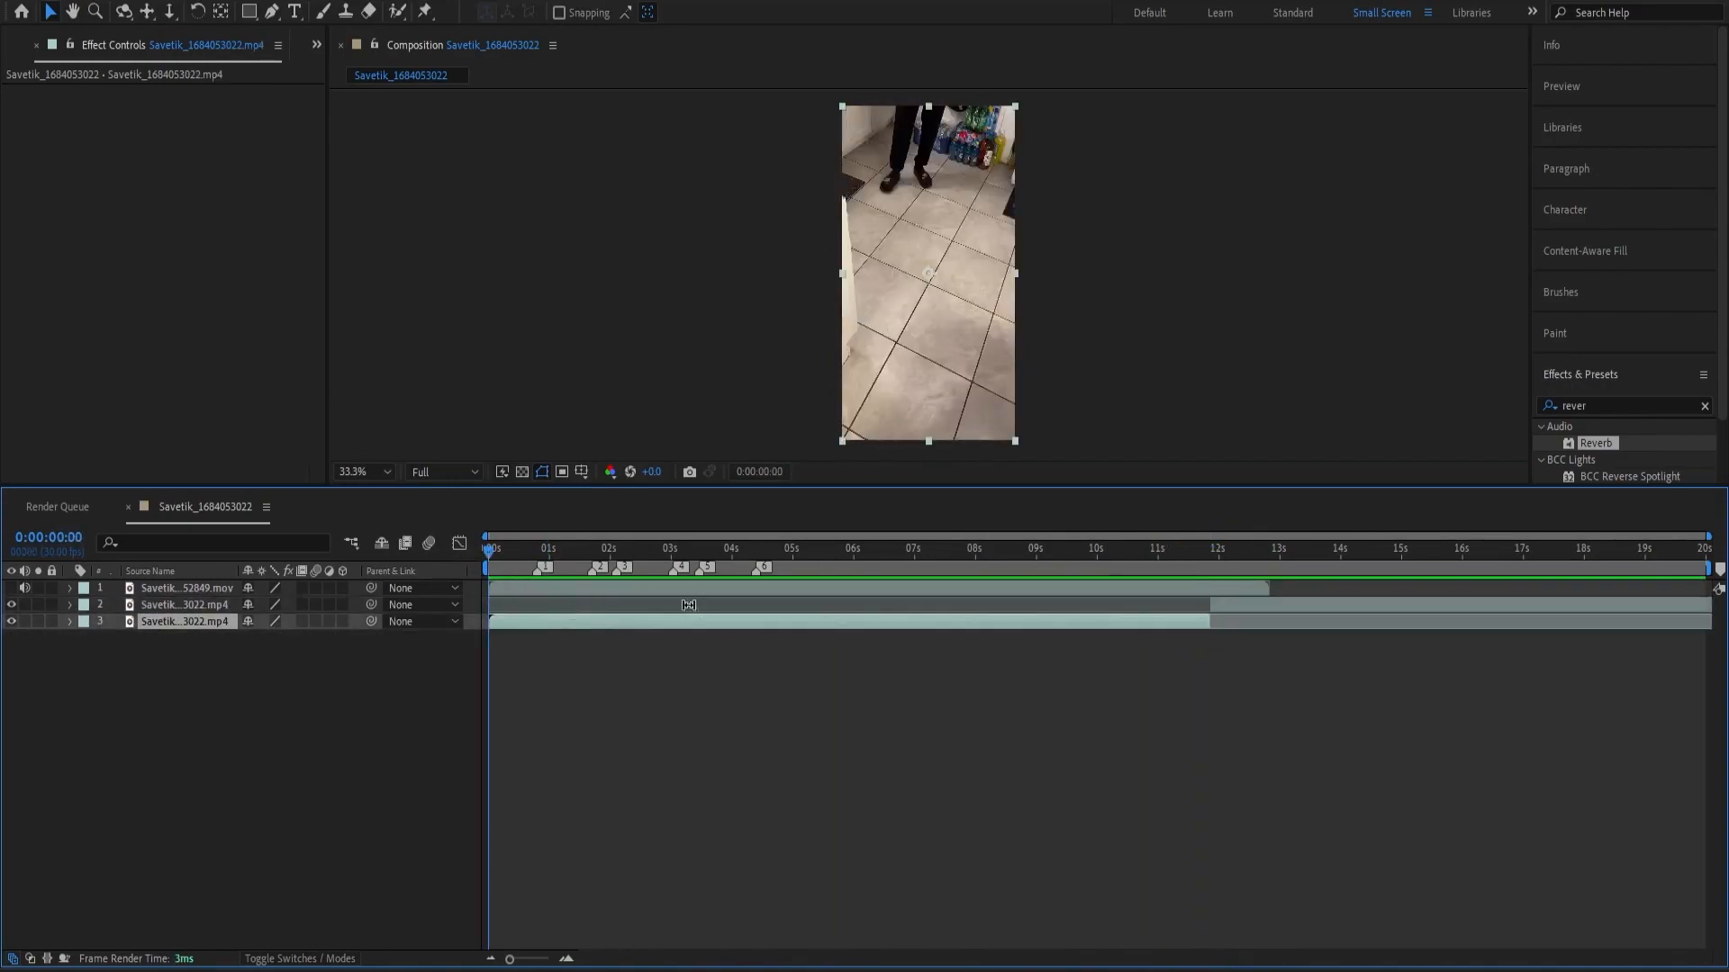
left_click_drag(957, 569, 449, 645)
left_click_drag(507, 556, 559, 563)
left_click(648, 632)
left_click(649, 630)
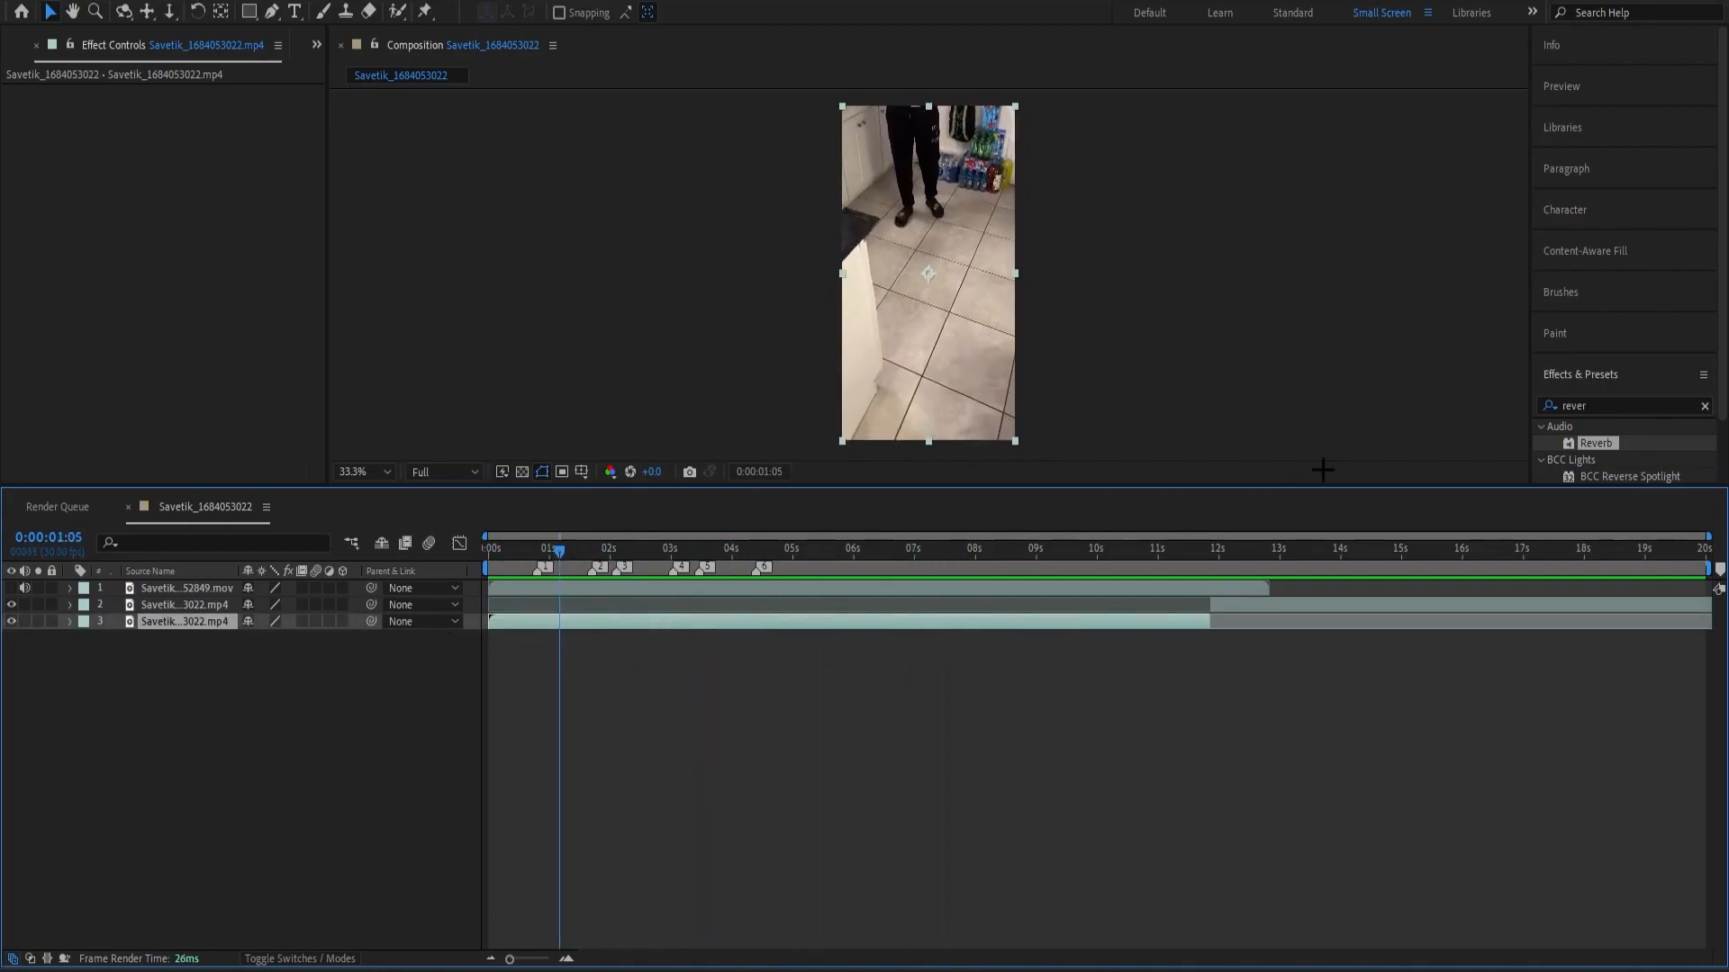
left_click(1562, 405)
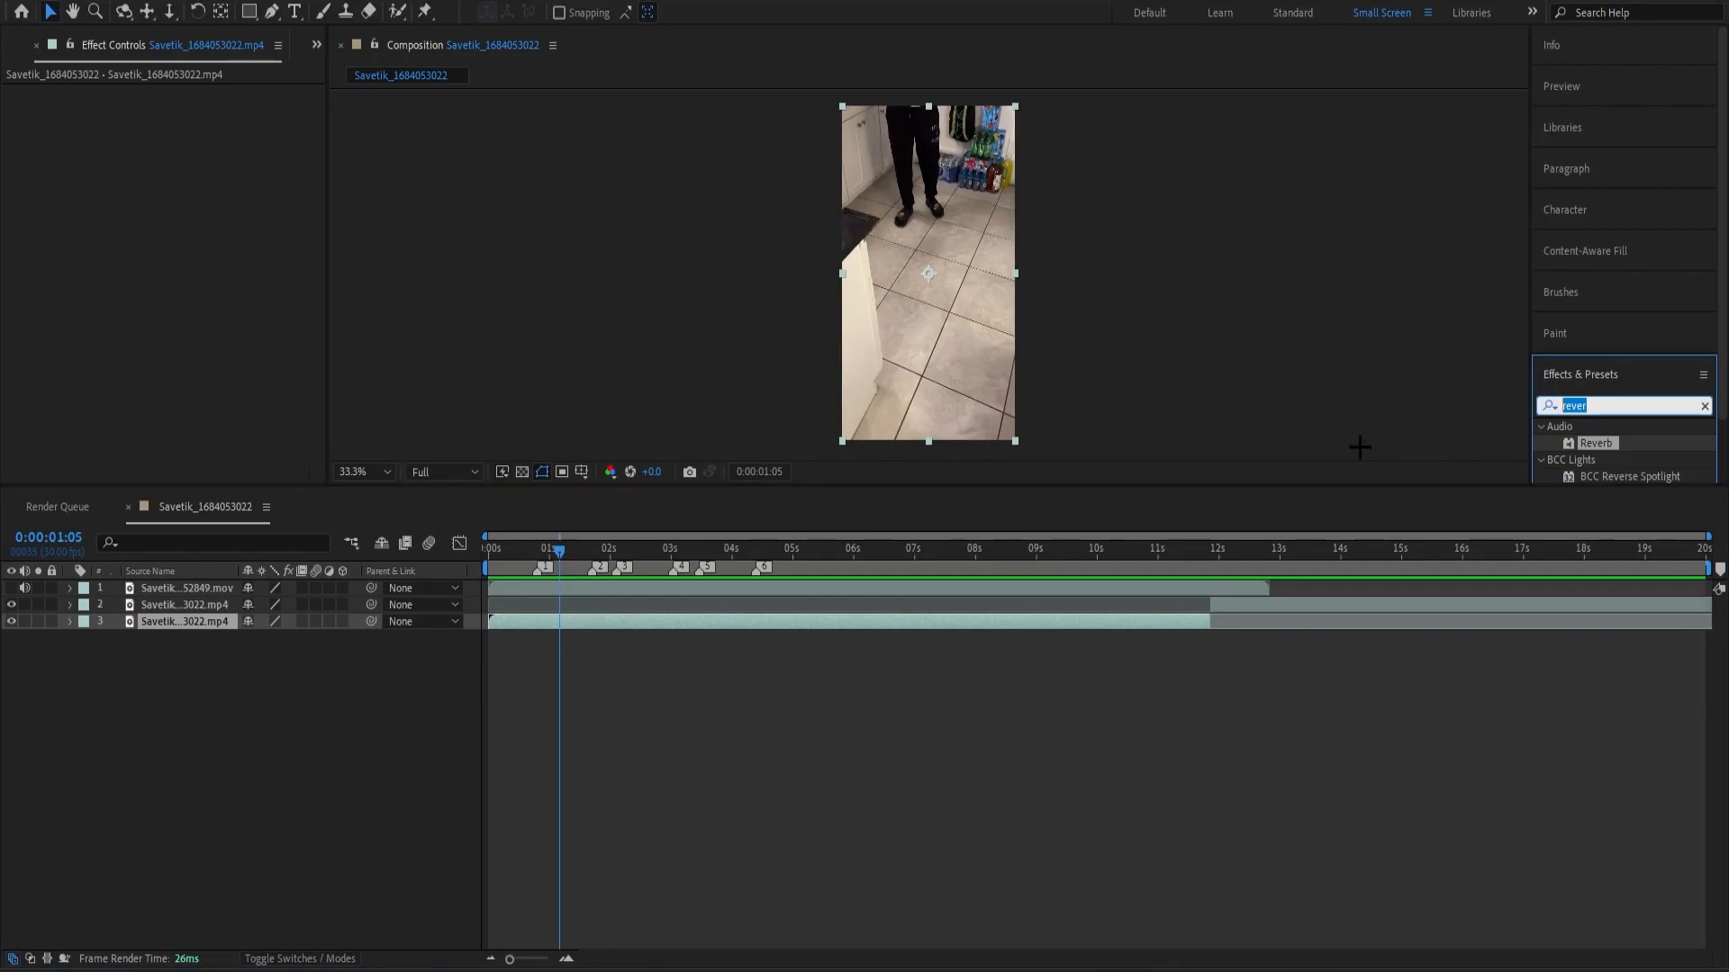
left_click(1141, 637)
left_click(1099, 619)
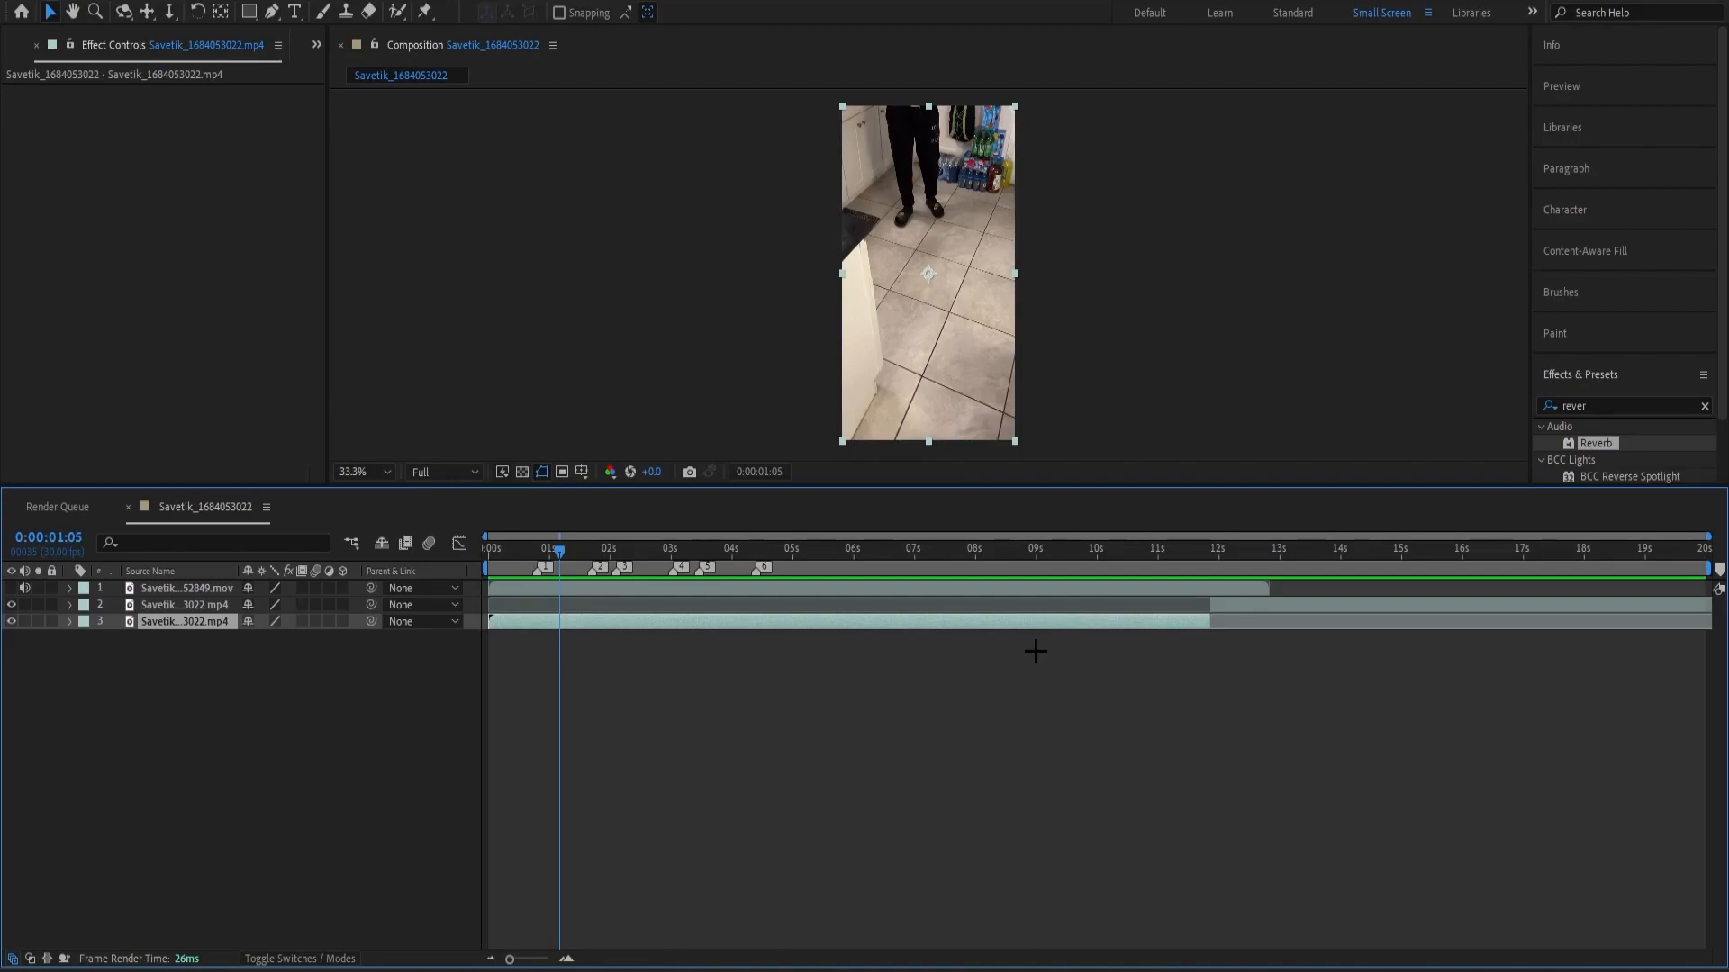
key("ctrl+shift+c")
left_click(712, 483)
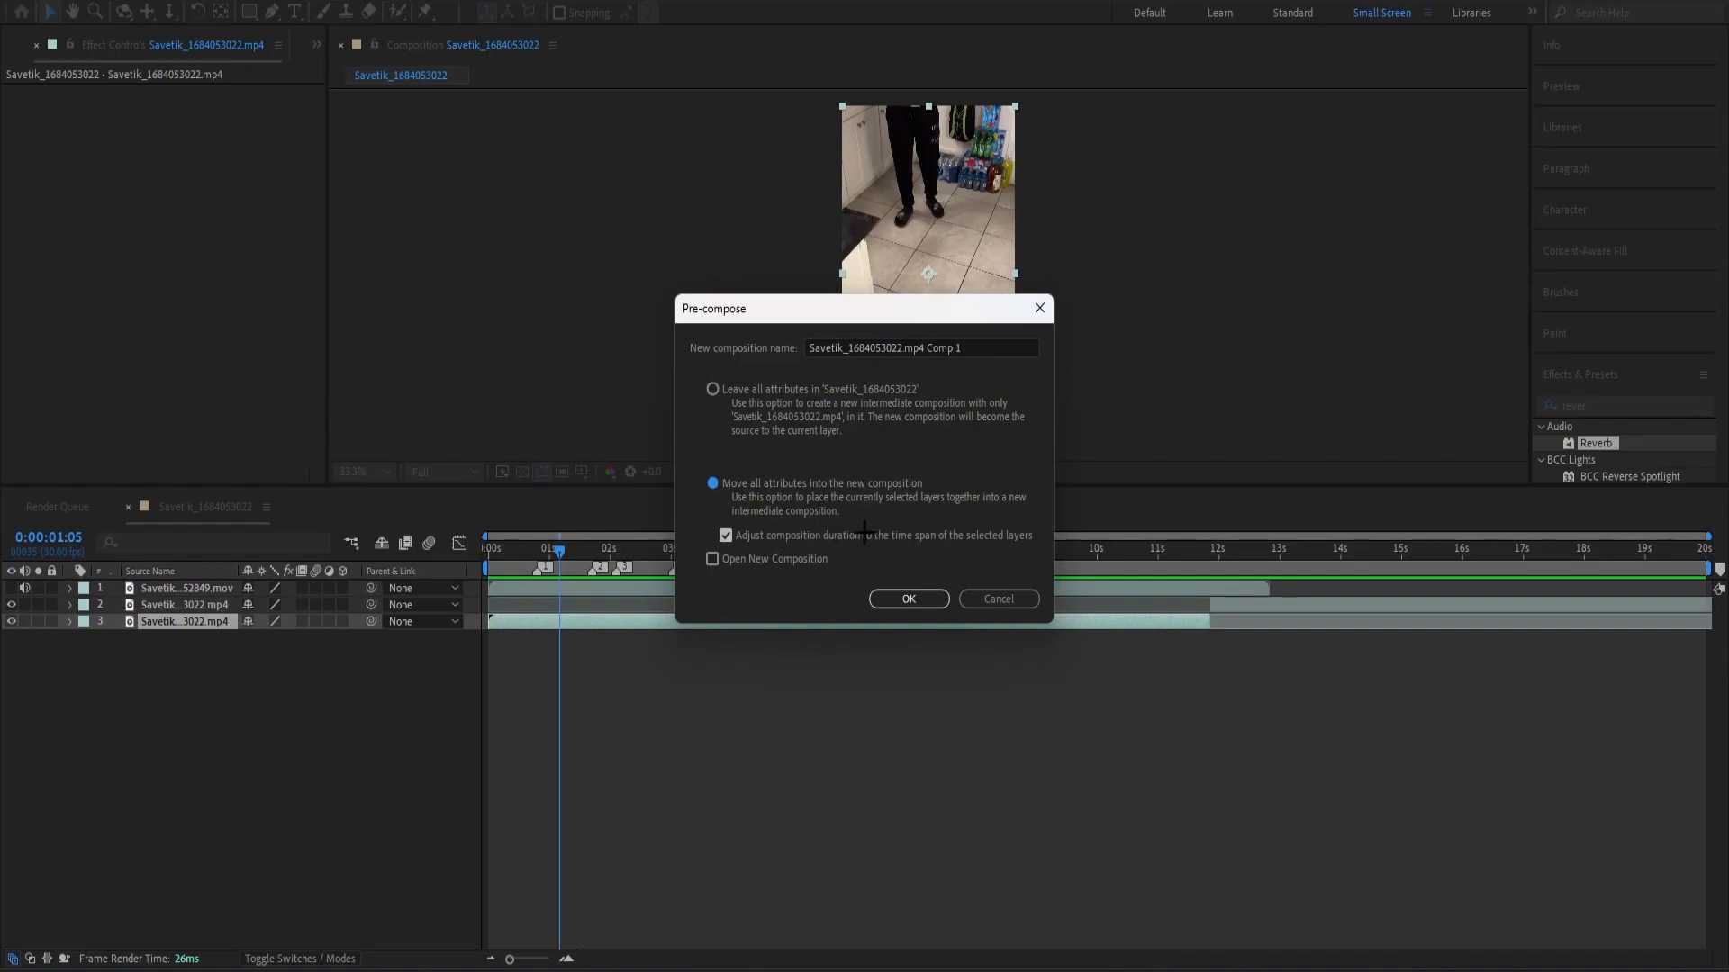
left_click(911, 599)
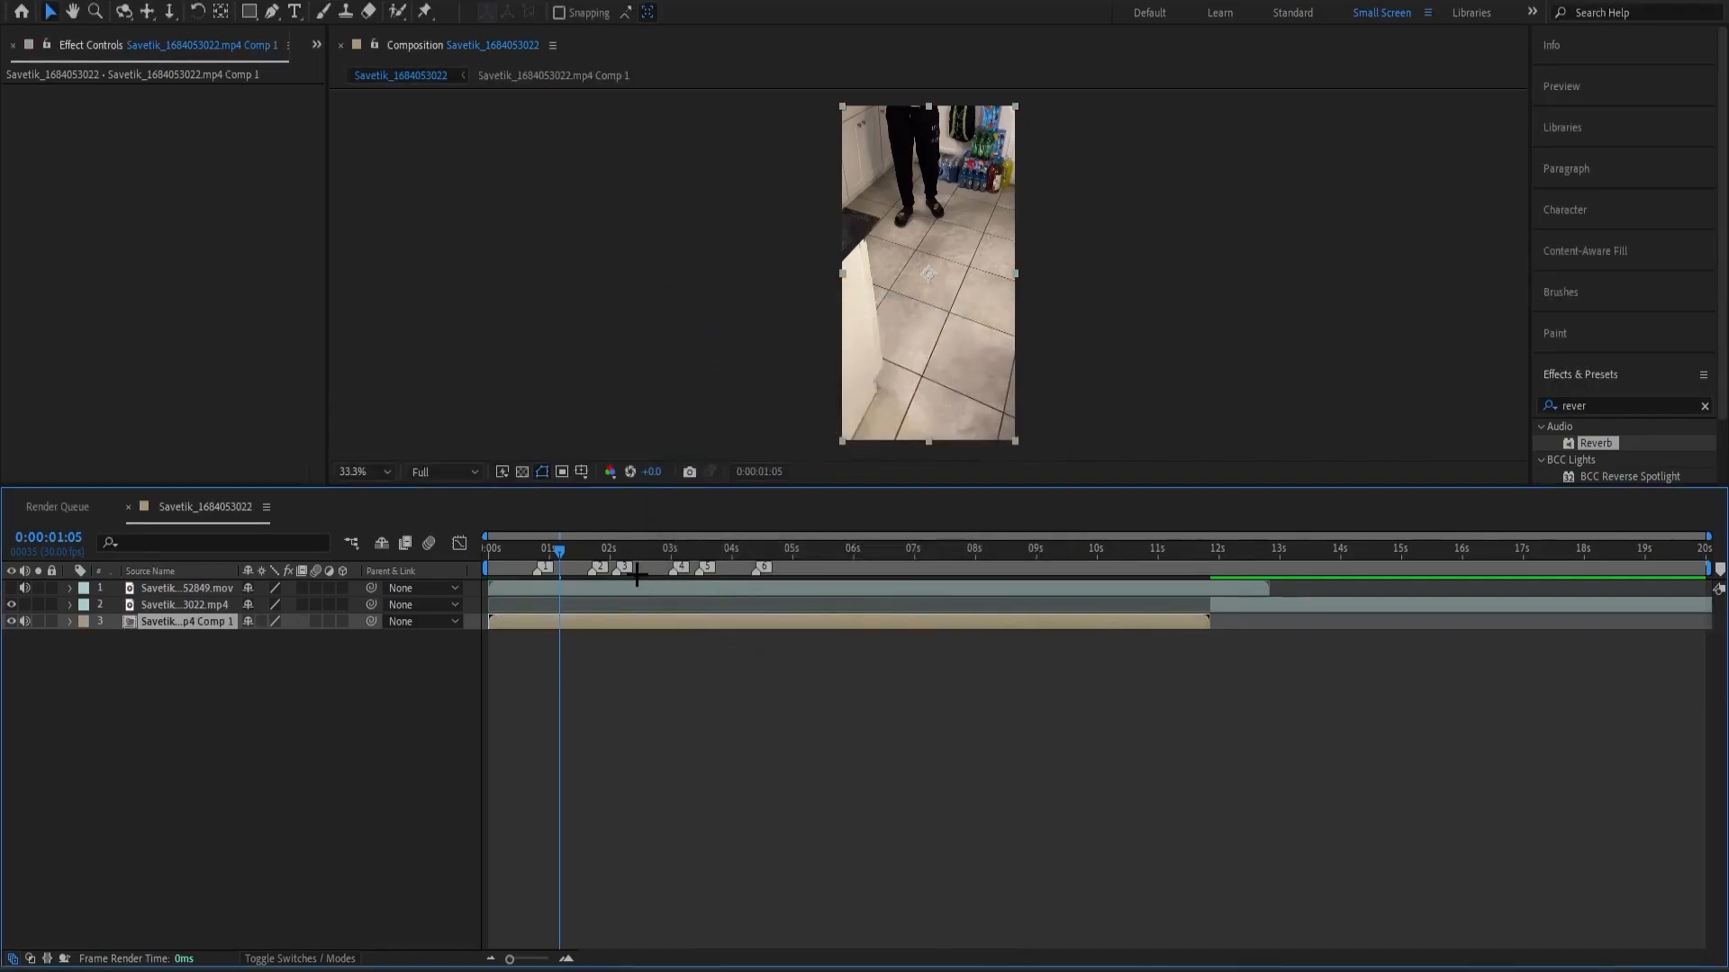
Apply Twixtor Pro to the pre-composed layer, with Warping set to Forward and In FPS is Out FPS turned off.
left_click_drag(570, 551, 537, 551)
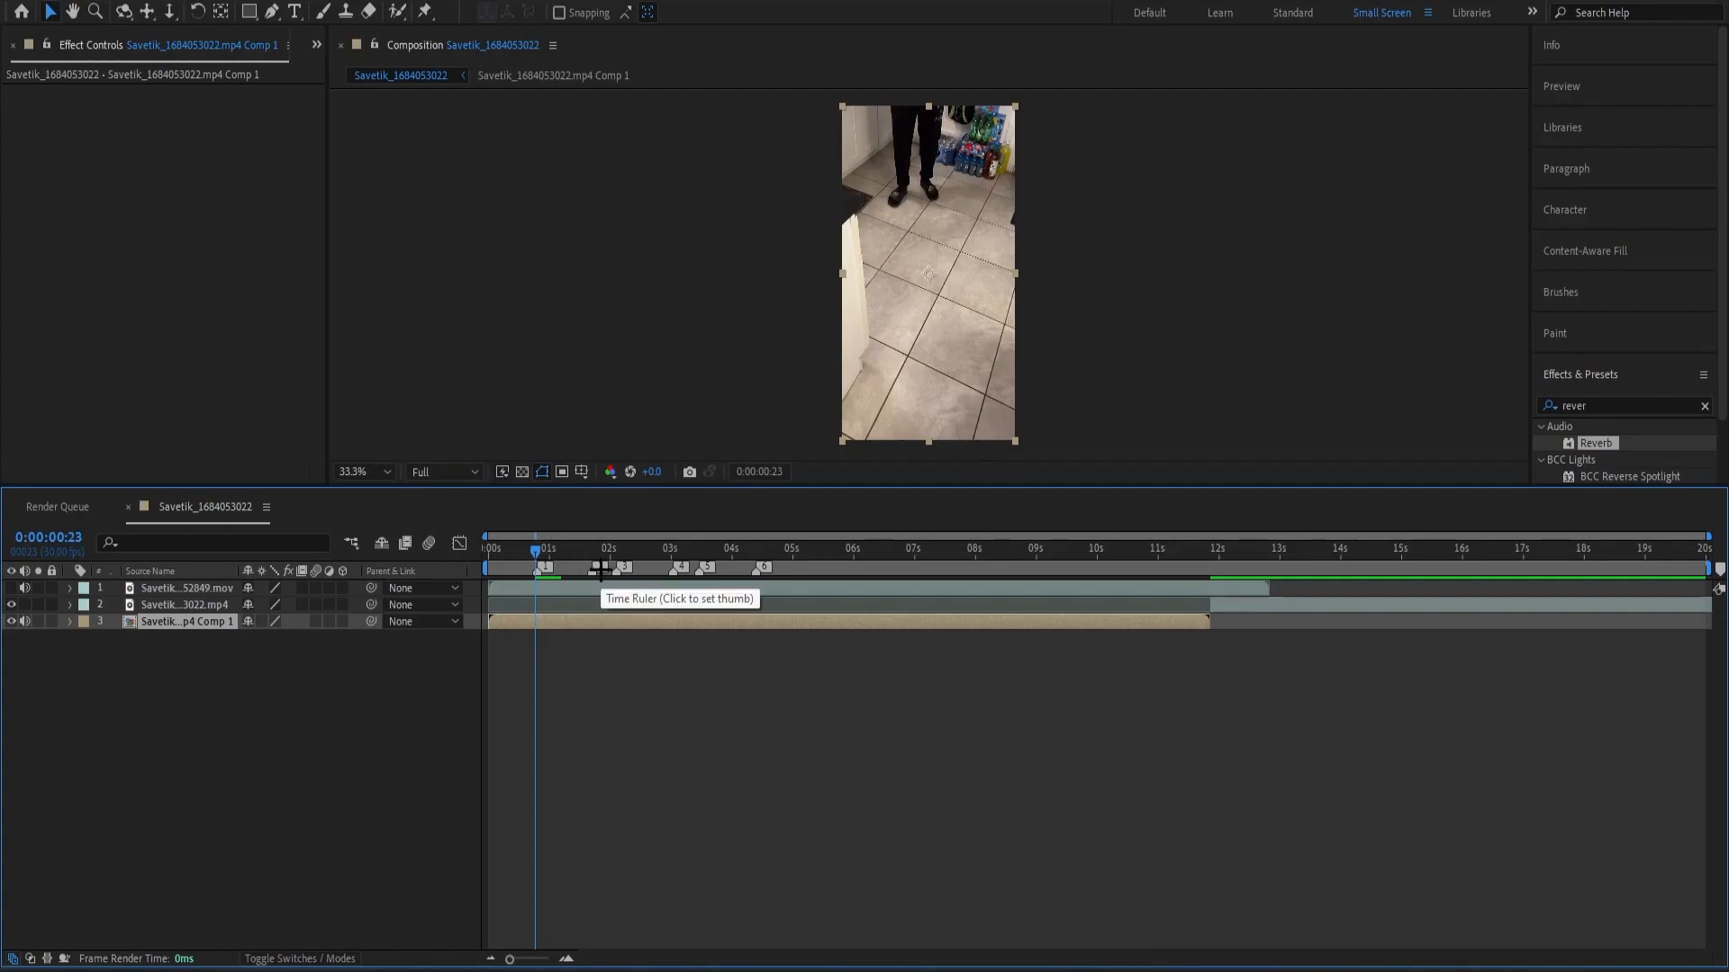
key("Page_Down")
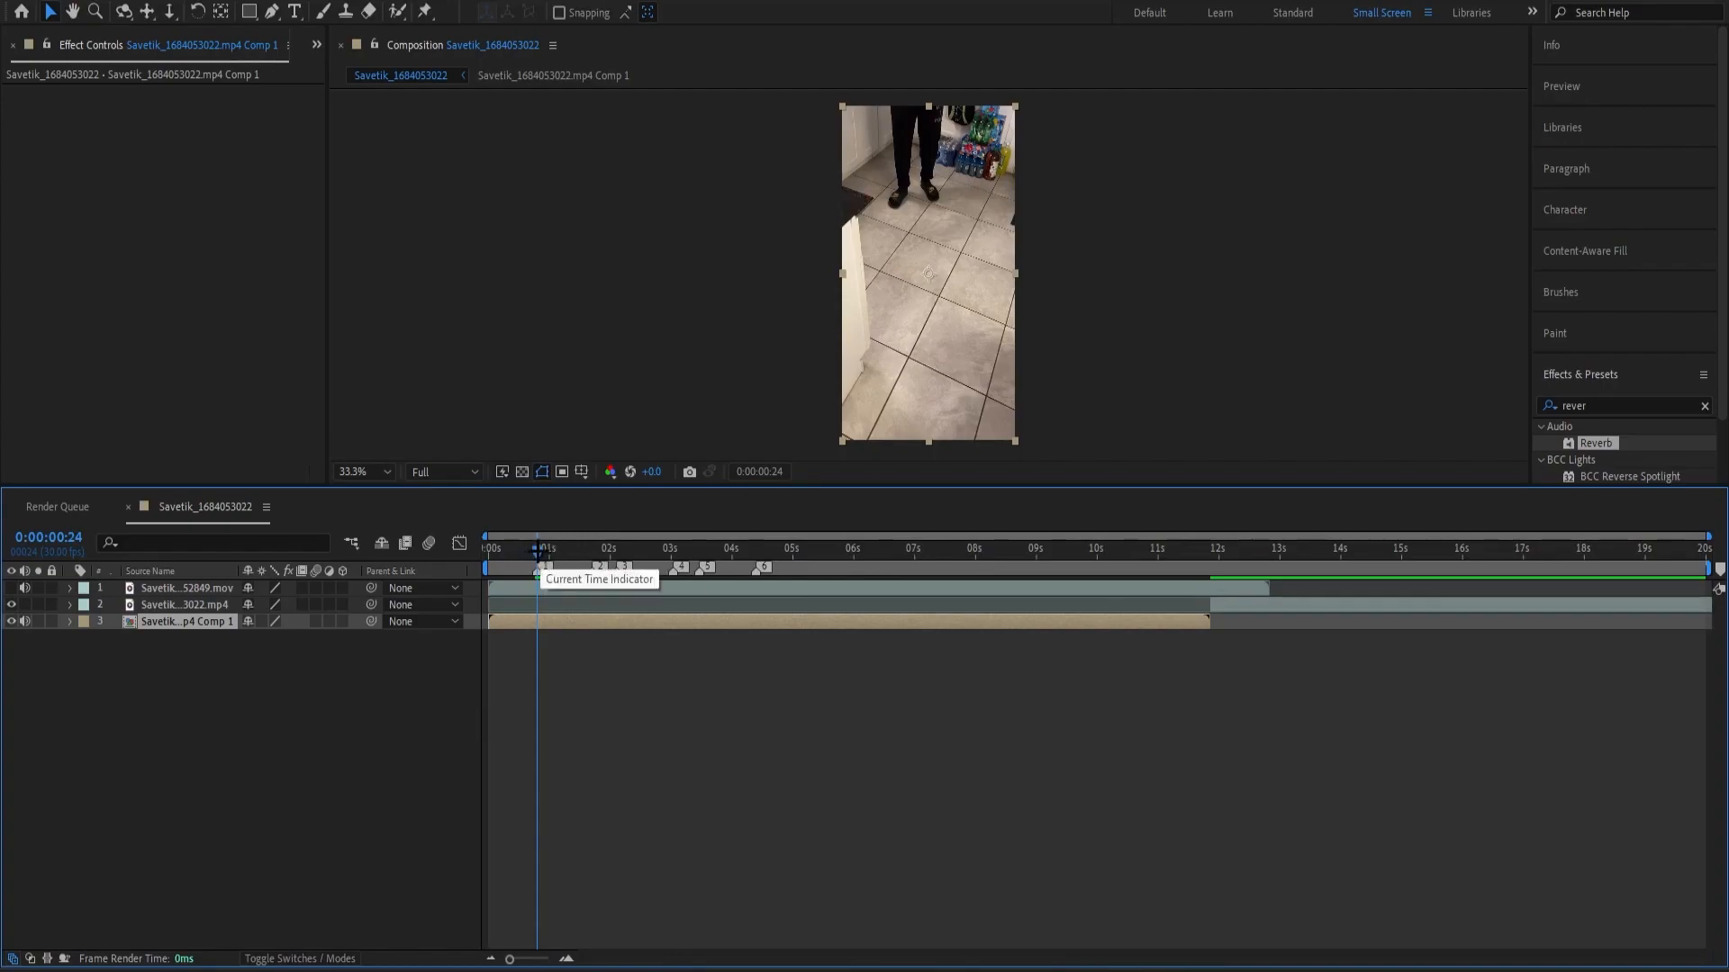
double_click(1616, 405)
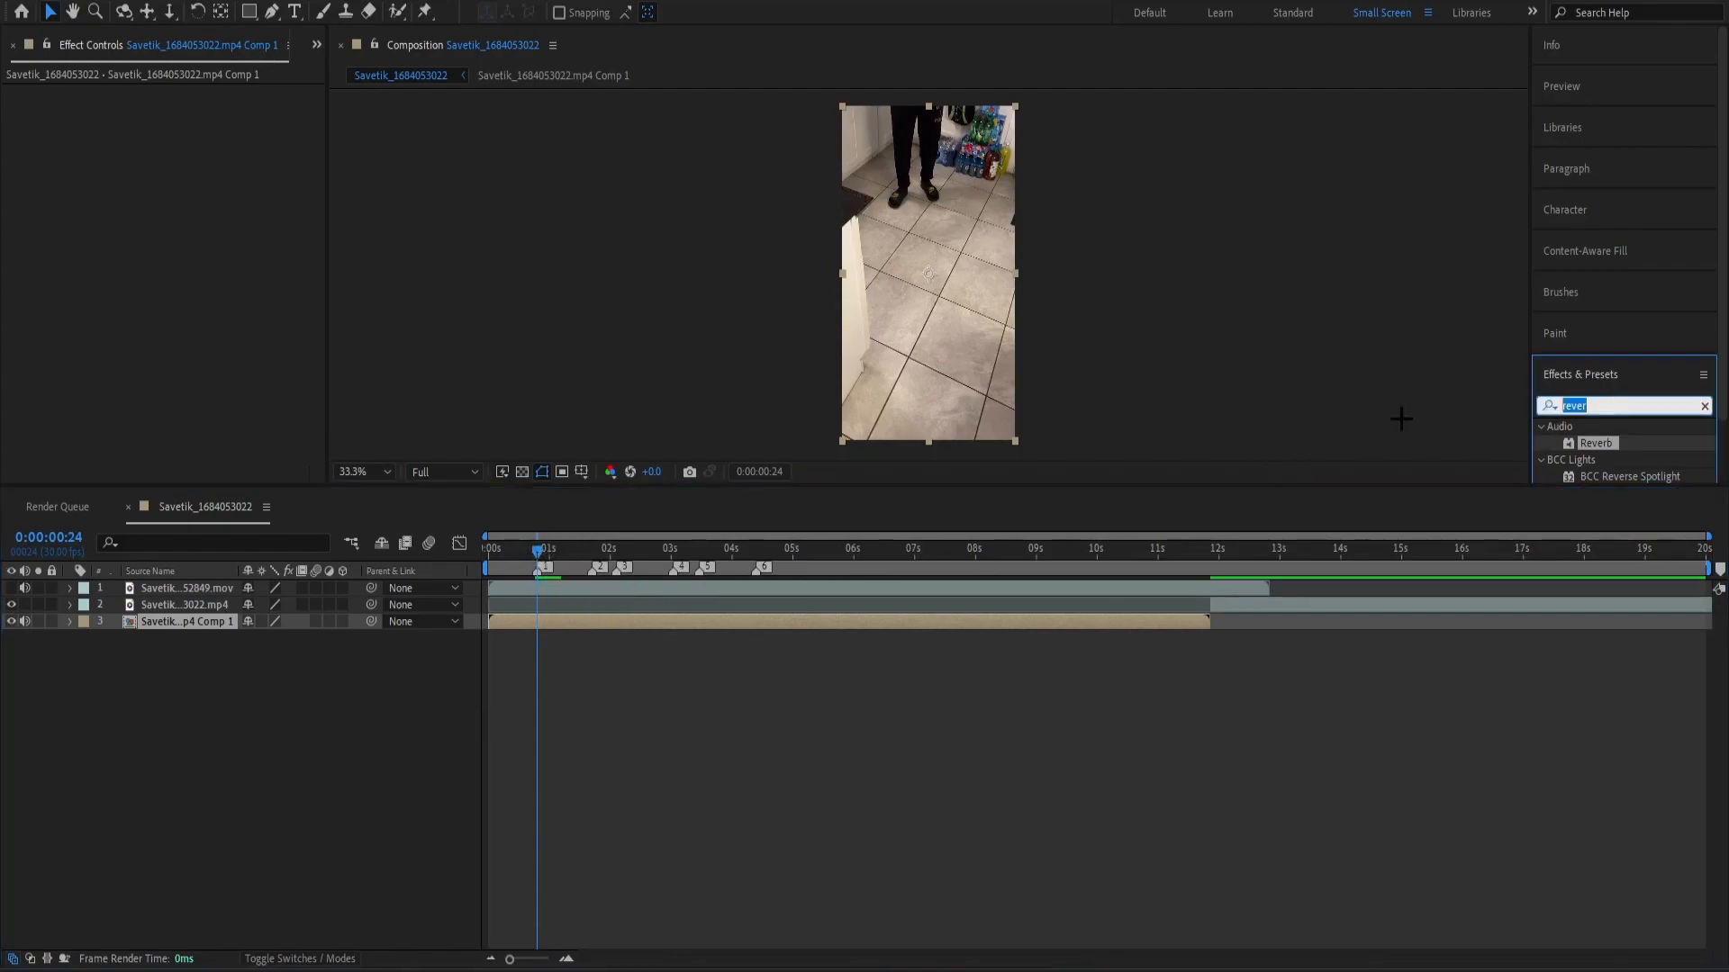
type("twixtor")
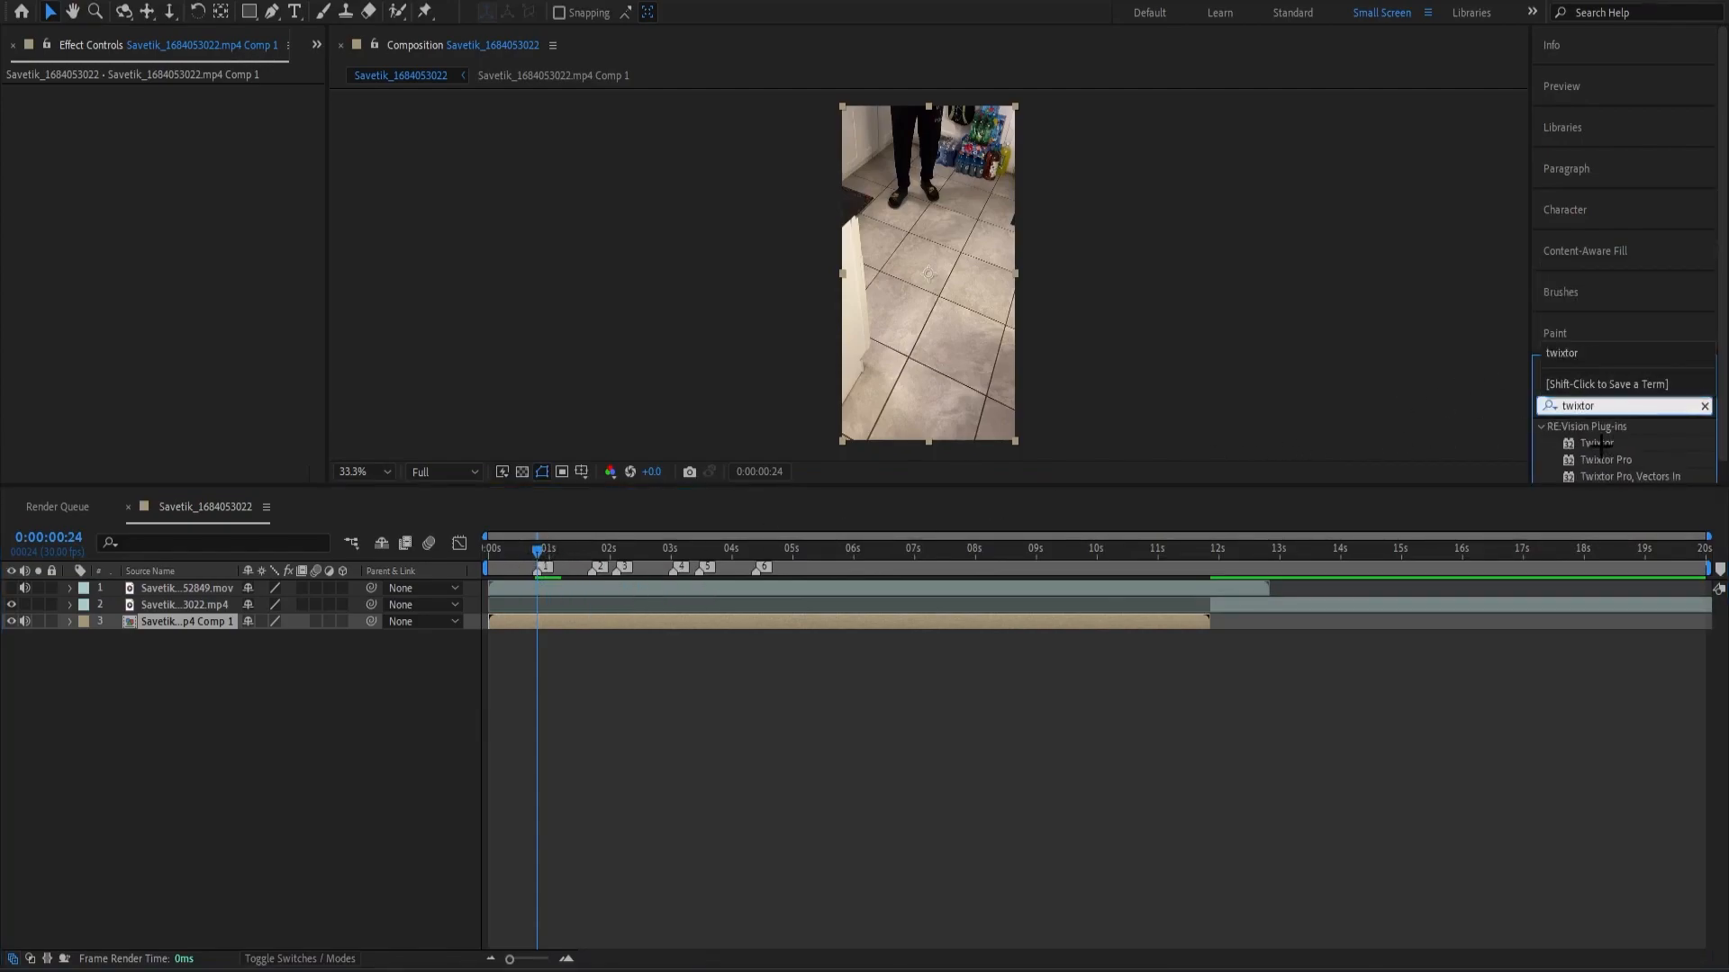
left_click(1589, 460)
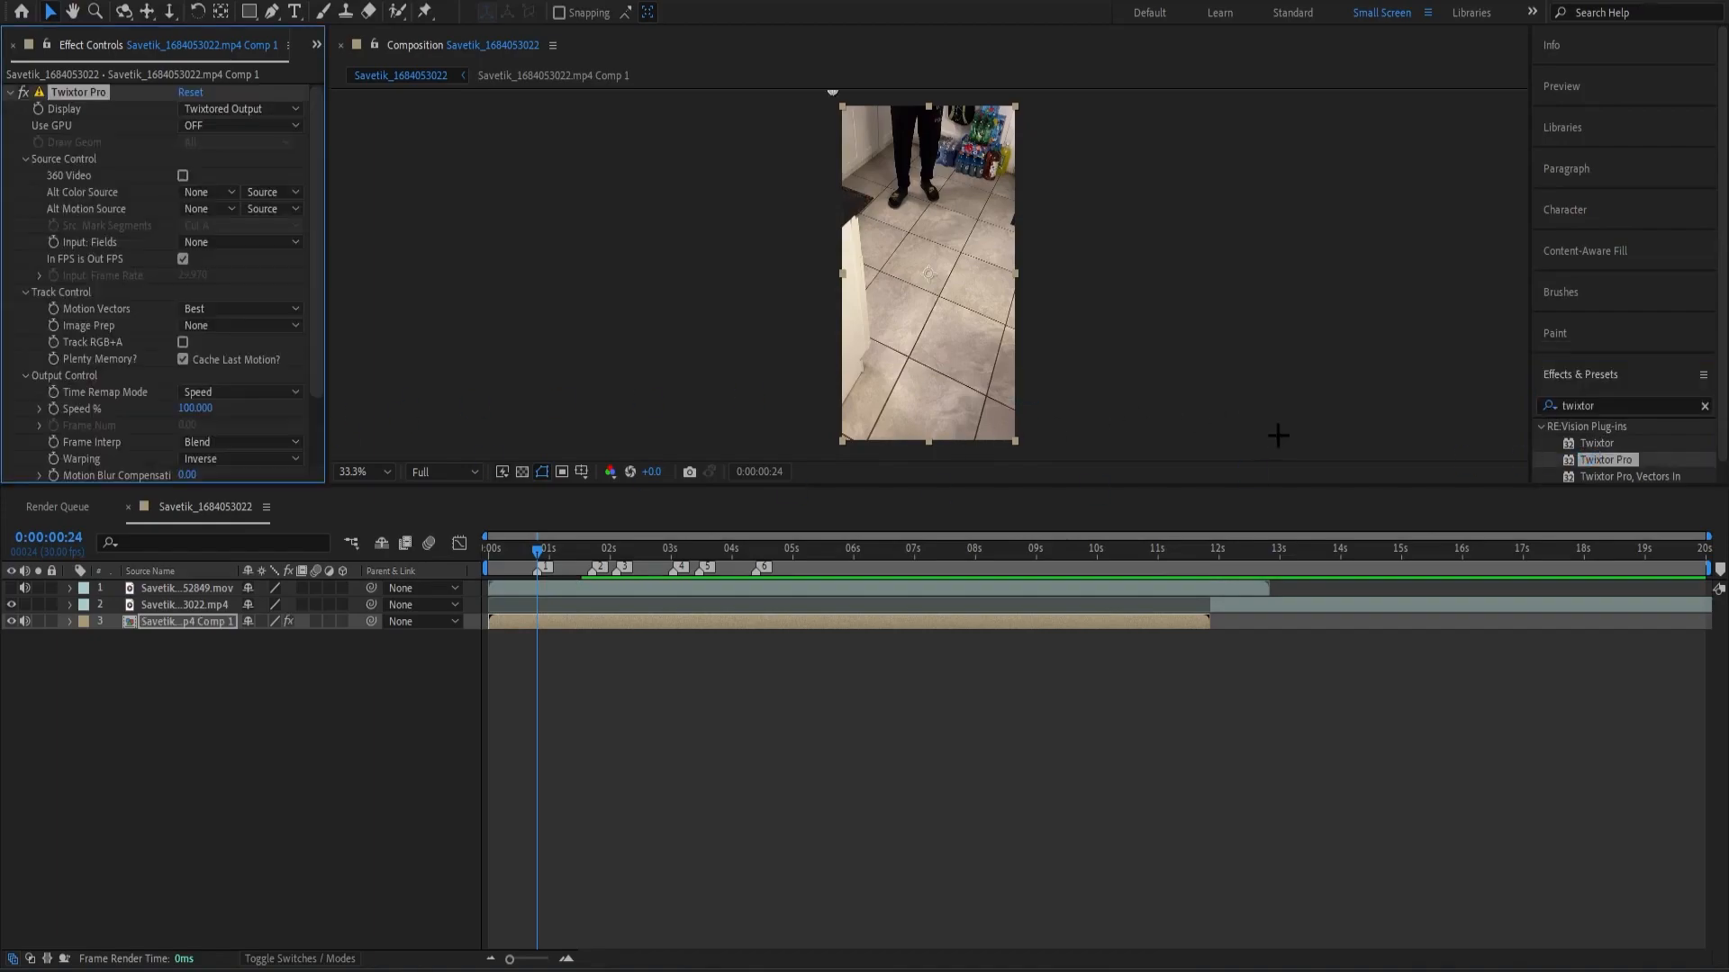
left_click(239, 458)
left_click(210, 521)
left_click(183, 258)
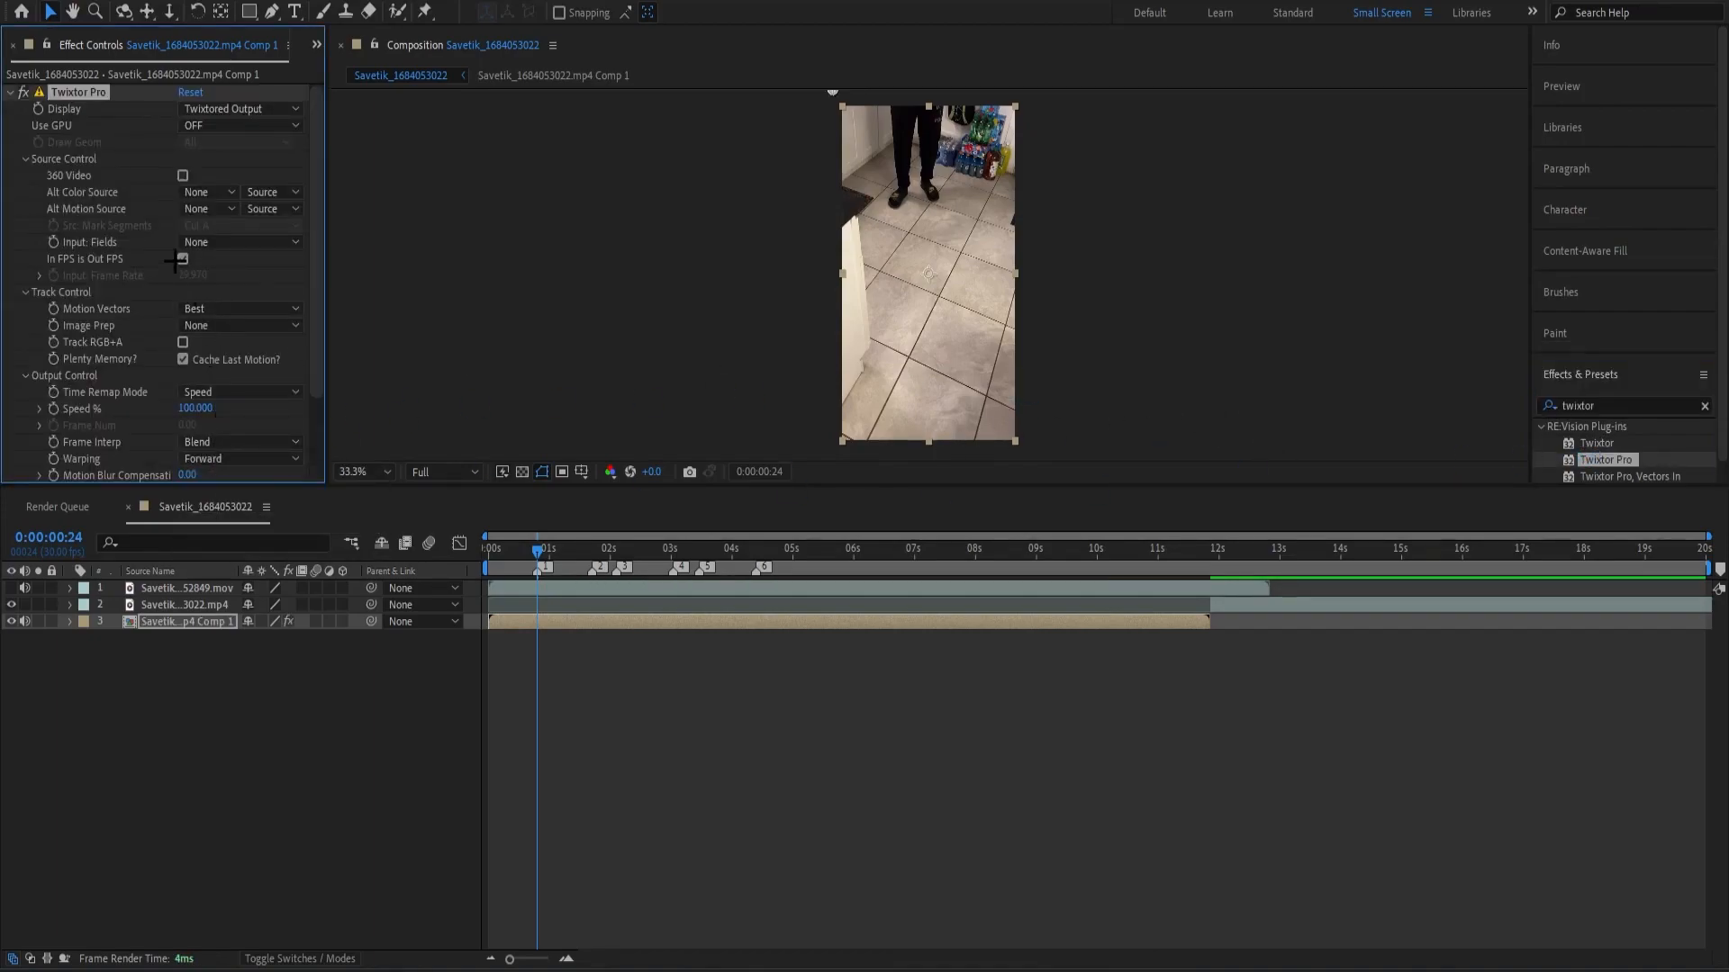
scroll(227, 364, "down", 3)
scroll(227, 365, "up", 3)
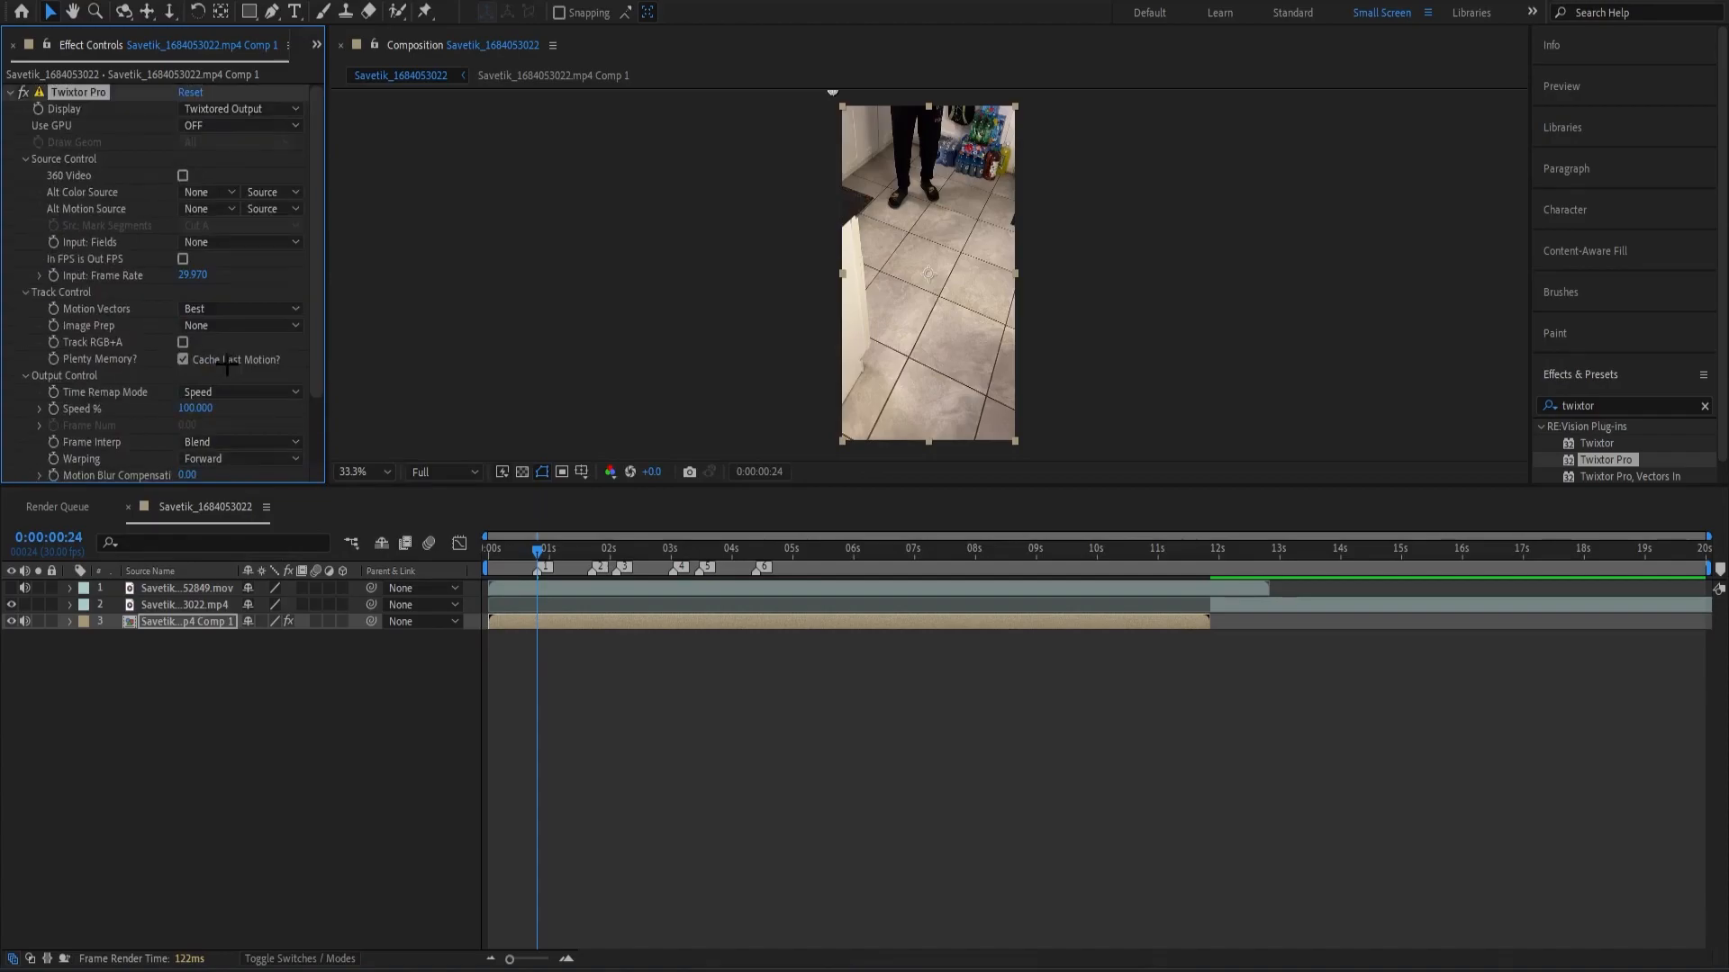
left_click(240, 459)
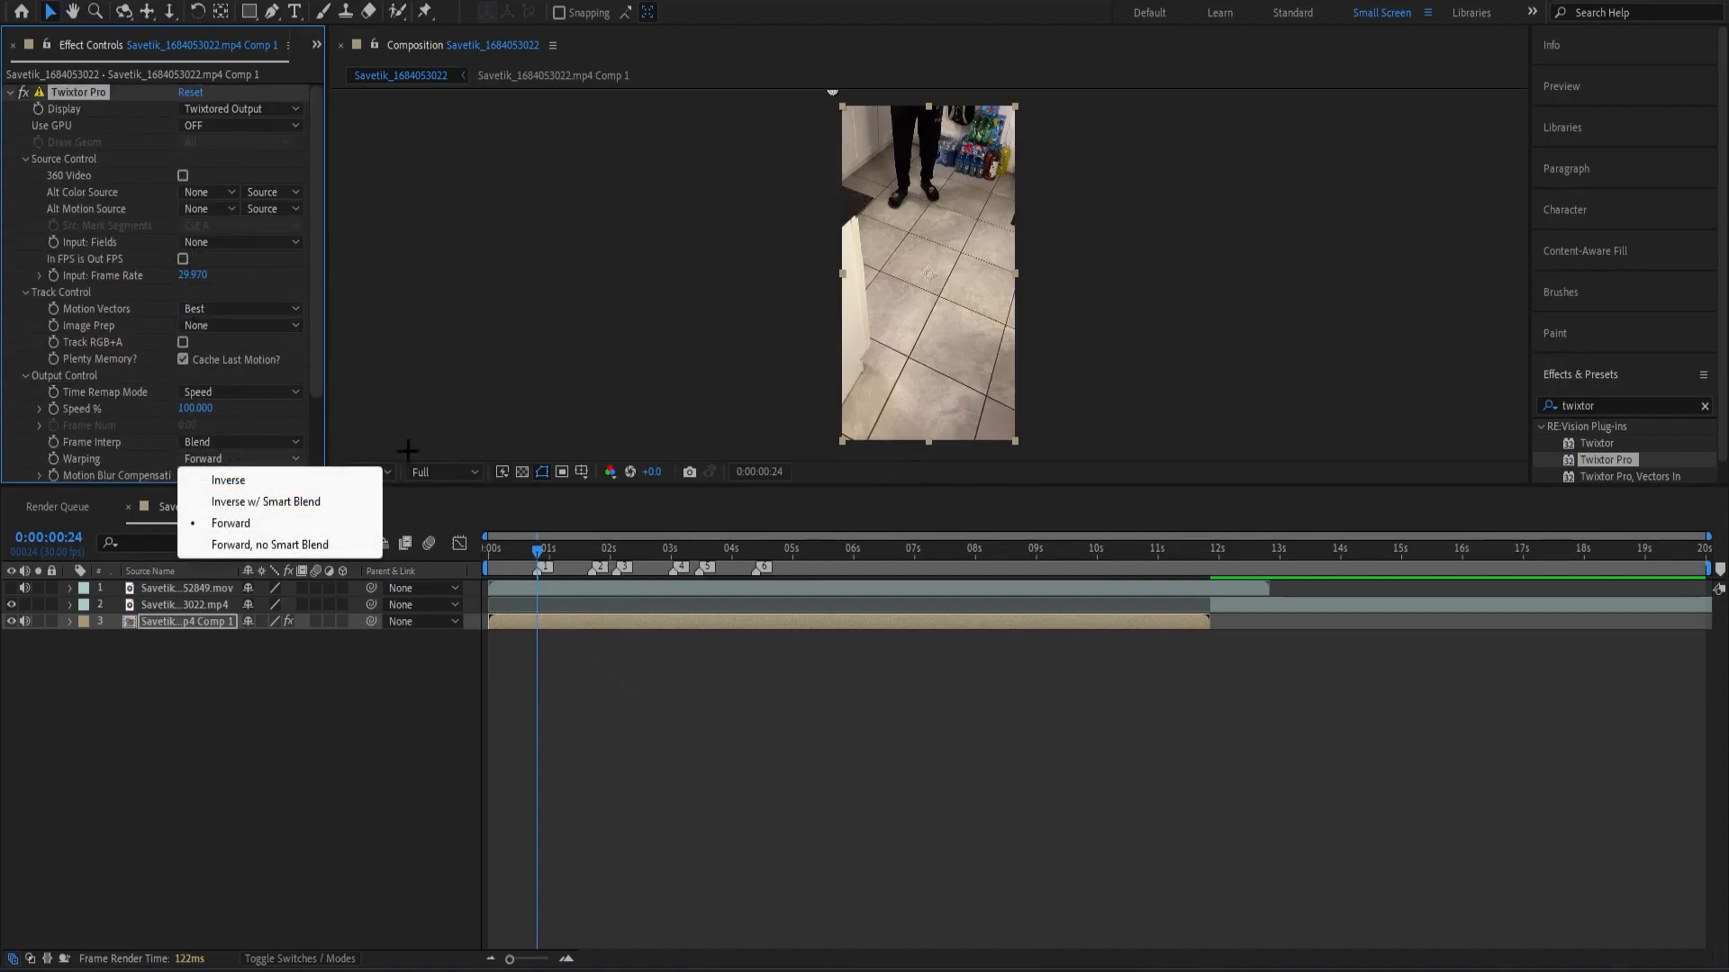
left_click(584, 696)
Pre-compose the layer carrying the Twixtor Pro effect.
left_click(540, 619)
key("ctrl+shift+c")
left_click(891, 602)
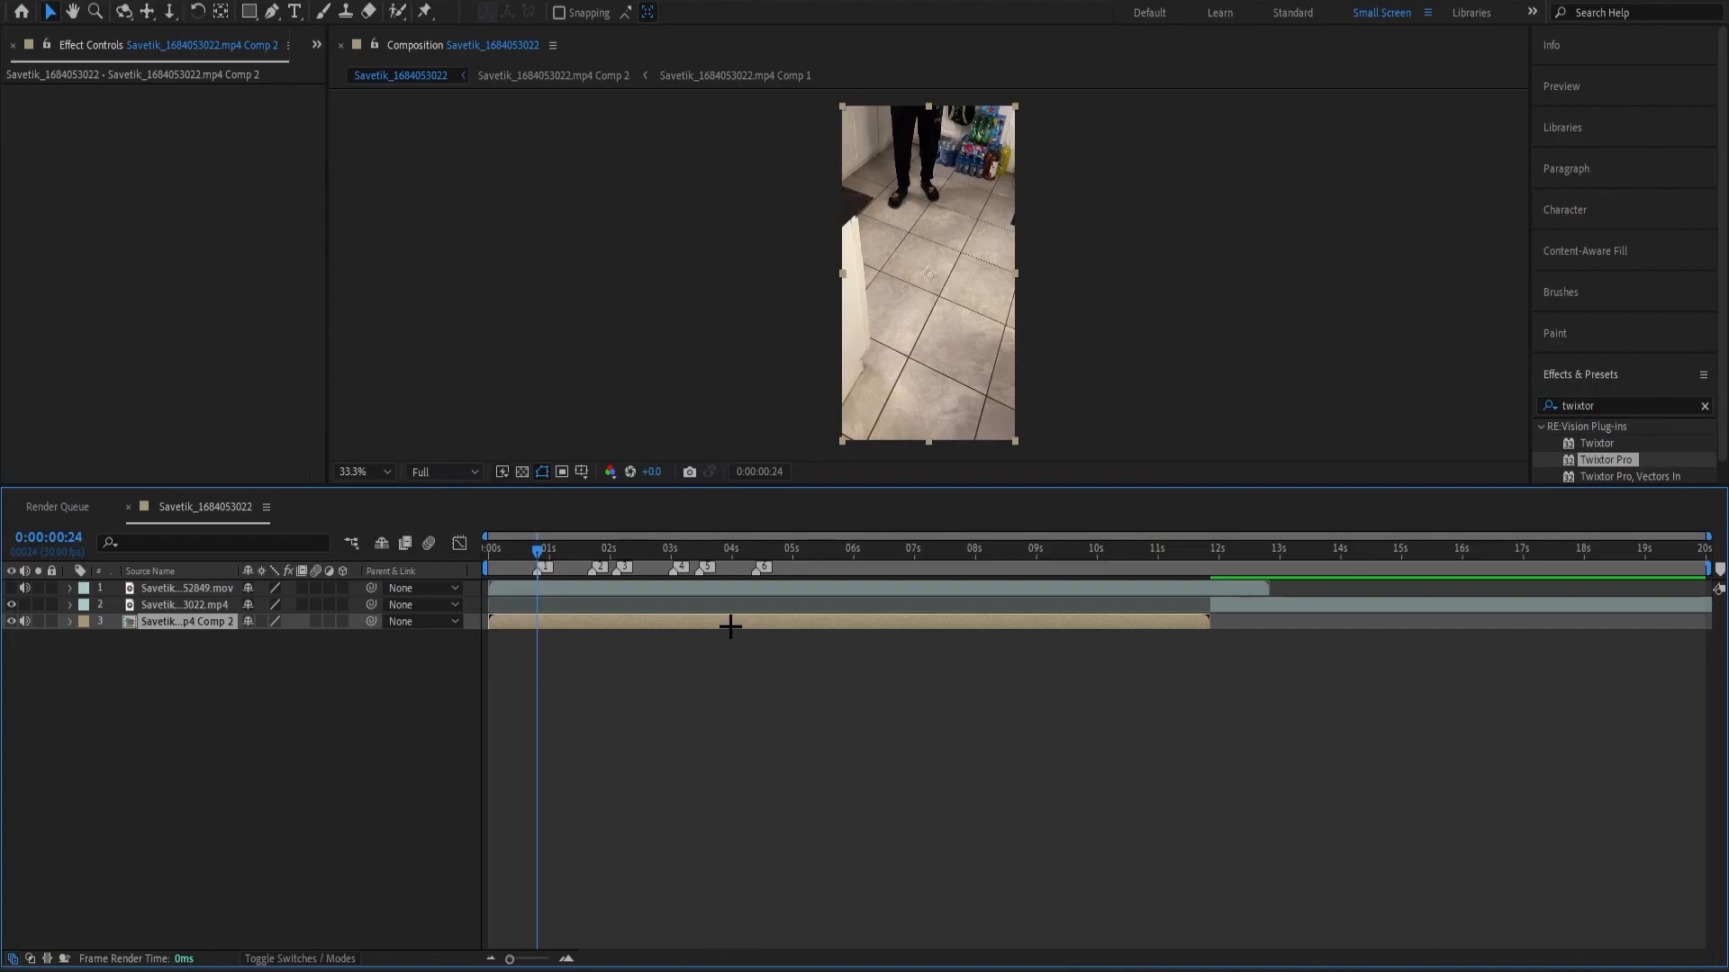
Enable time remapping, move the end keyframe to marker 1 at 0:00:00:24, and cut off the rest of the layer there.
key("ctrl+alt+t")
left_click_drag(1209, 637, 541, 674)
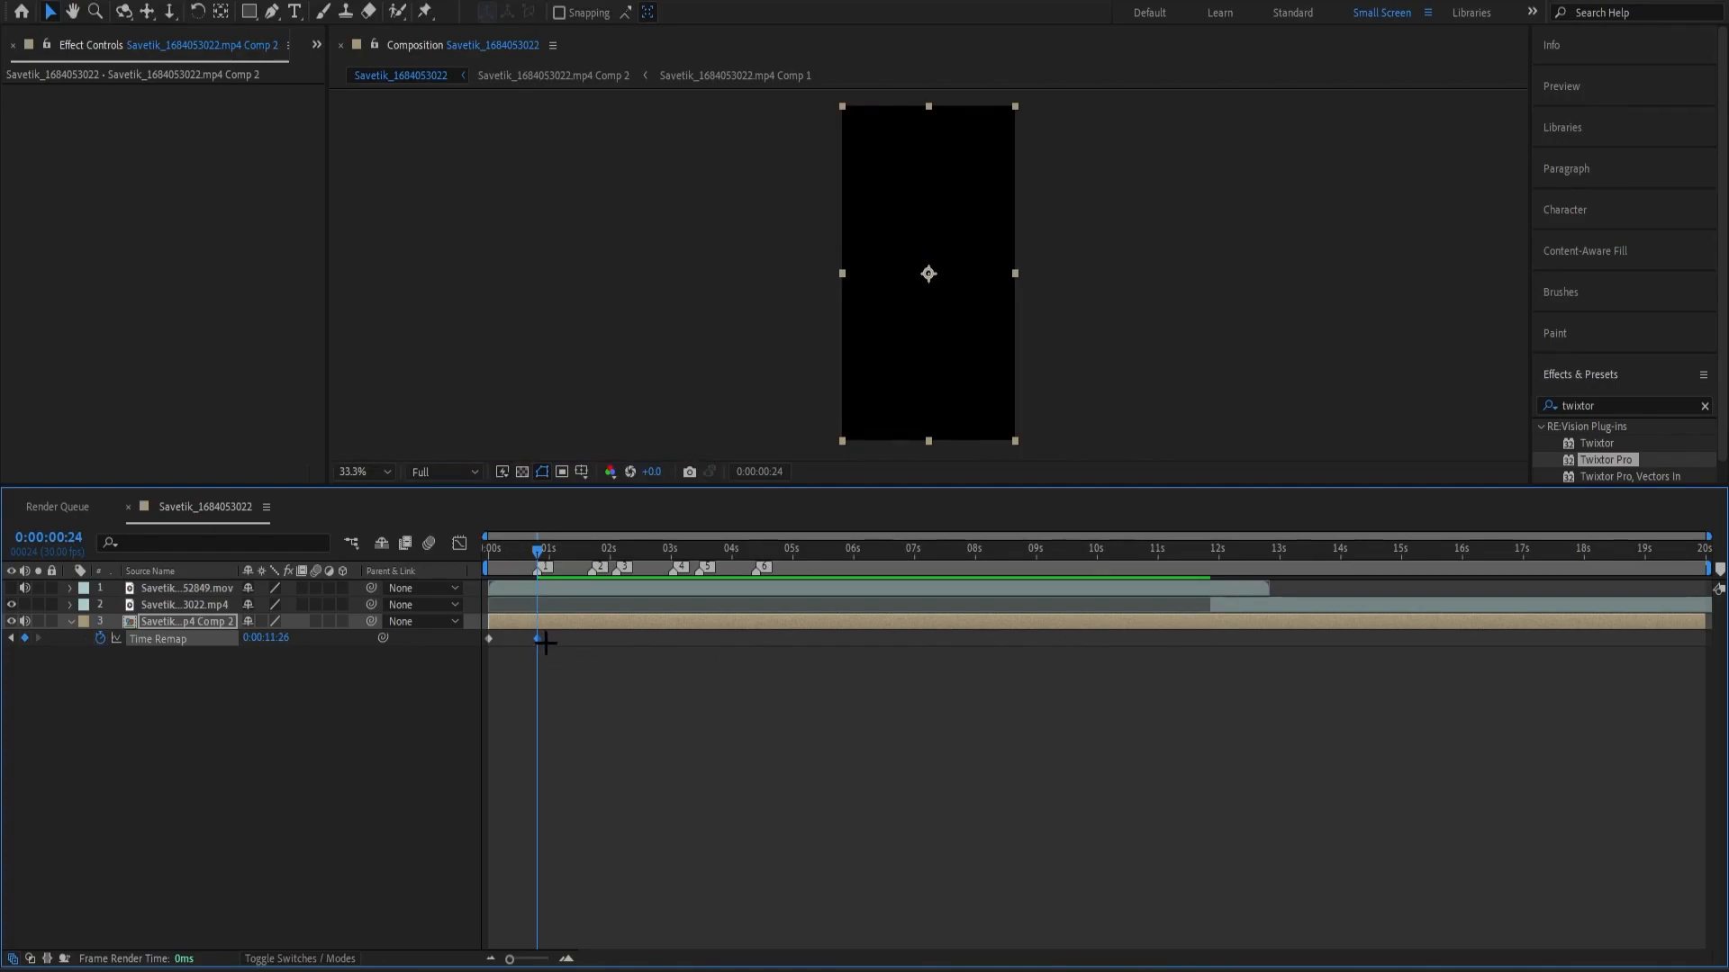
key("ctrl+shift+d")
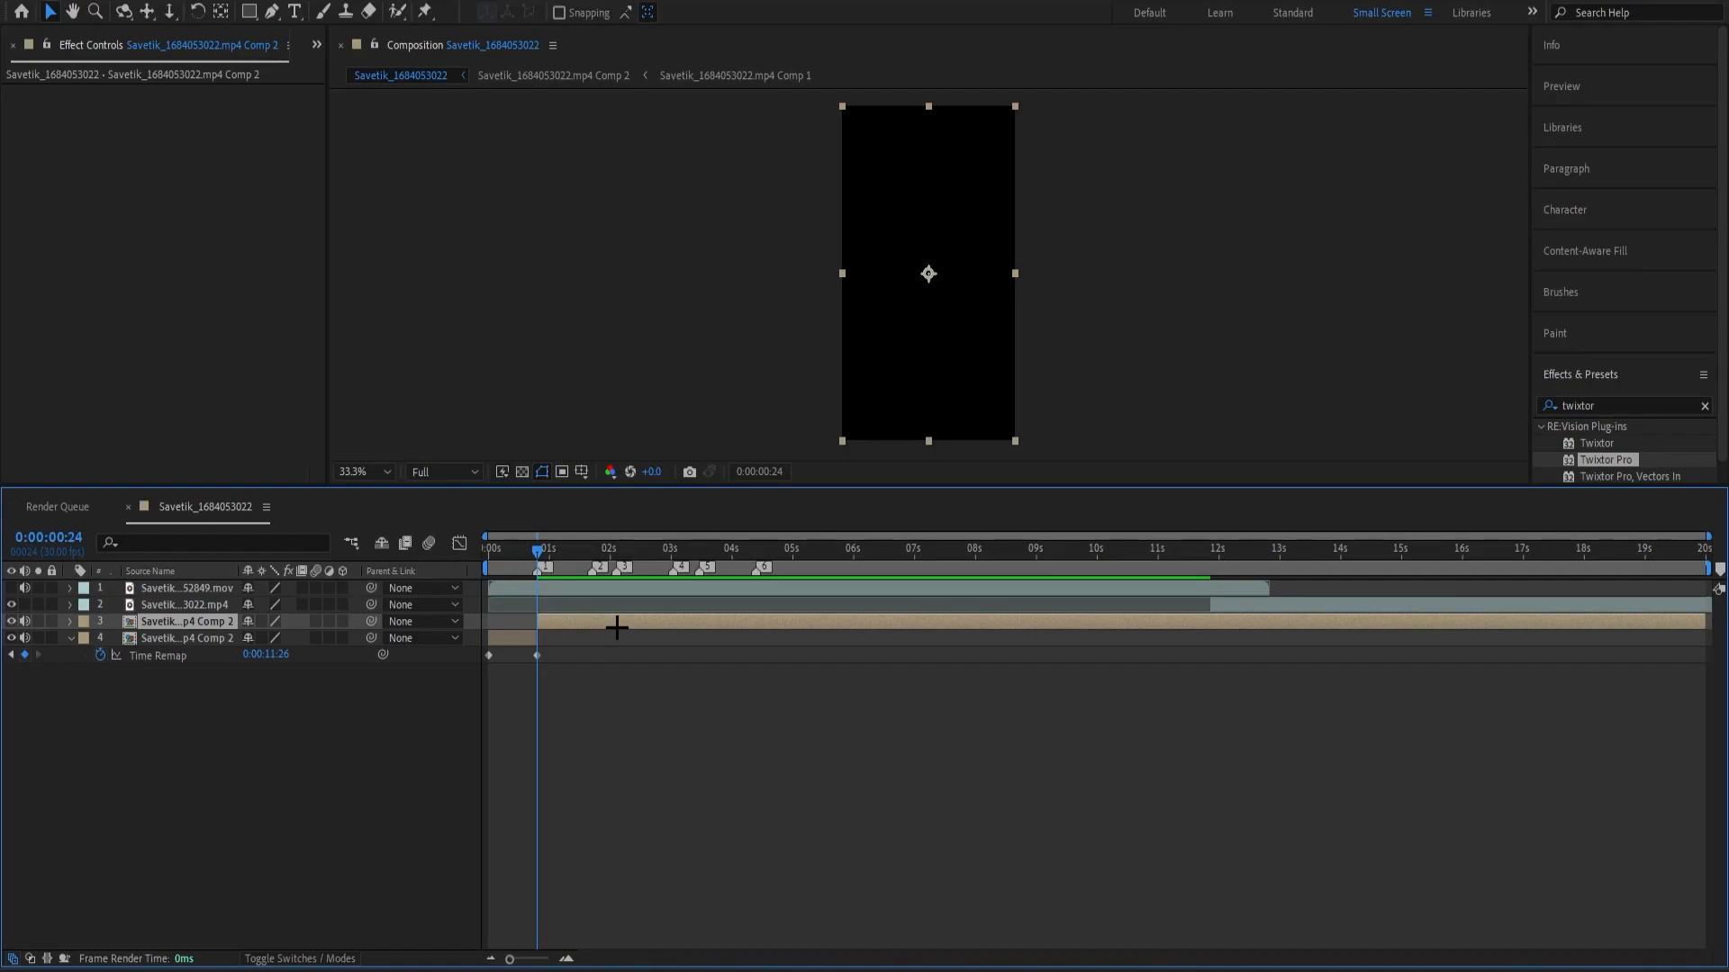
key("Delete")
Pre-compose the shortened time-remapped layer, mute its audio, and preview it from the start.
left_click(504, 620)
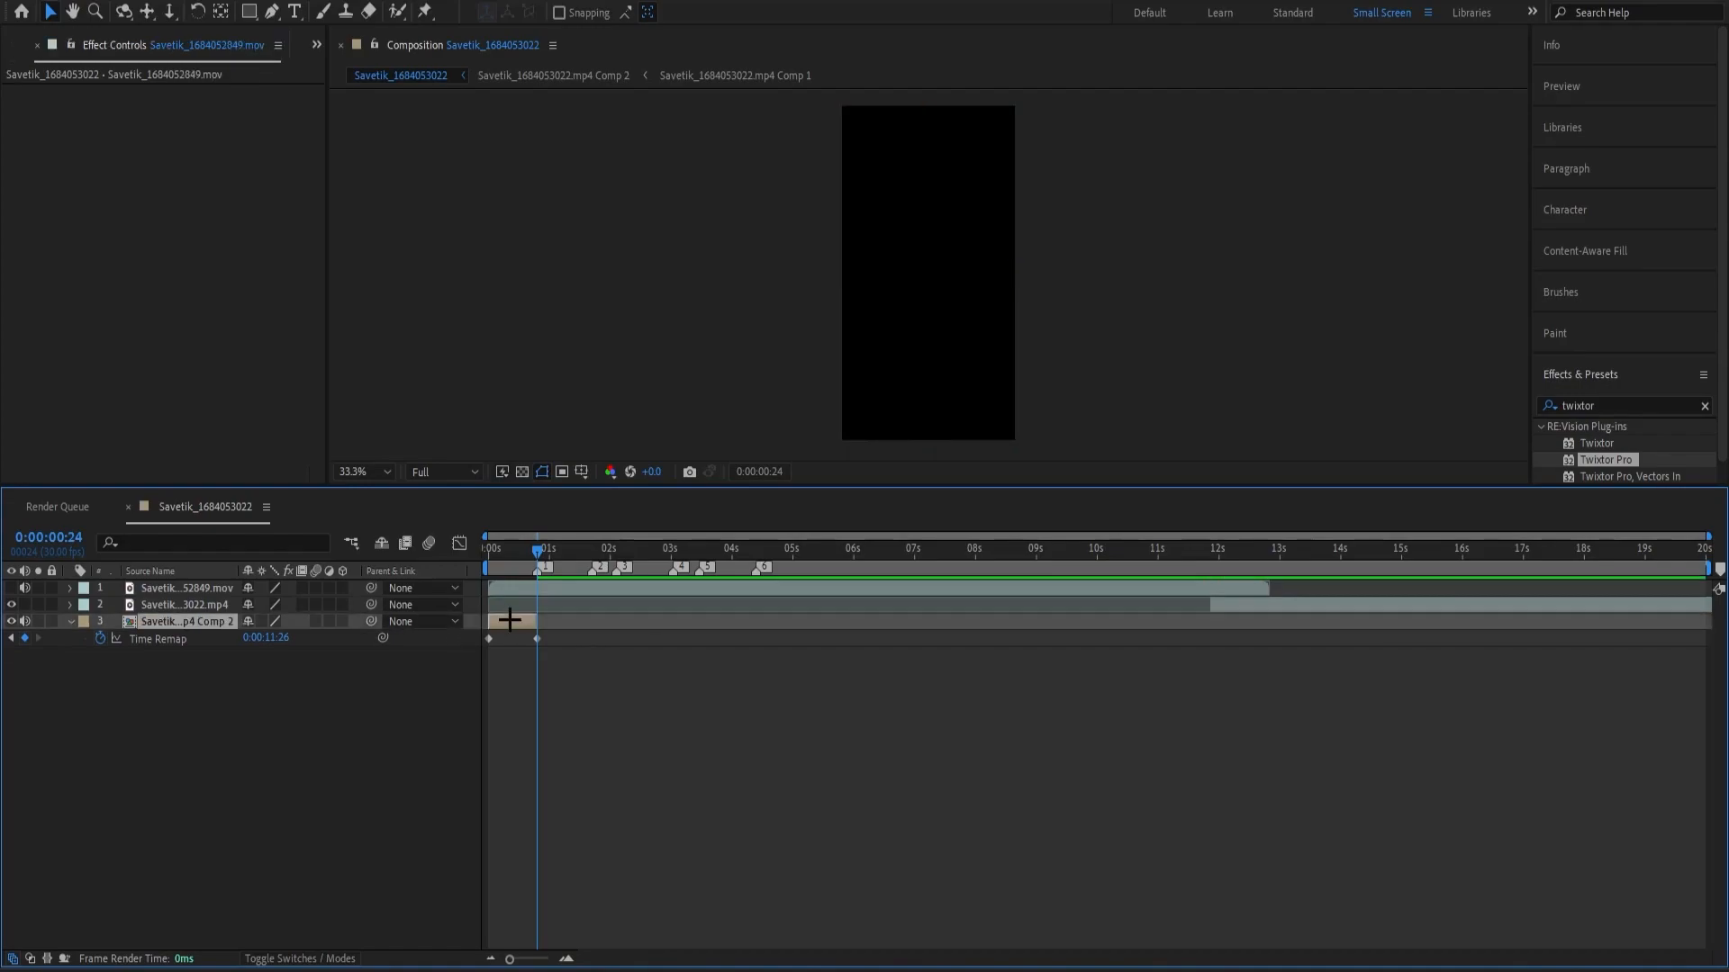
key("ctrl+shift+c")
left_click(891, 601)
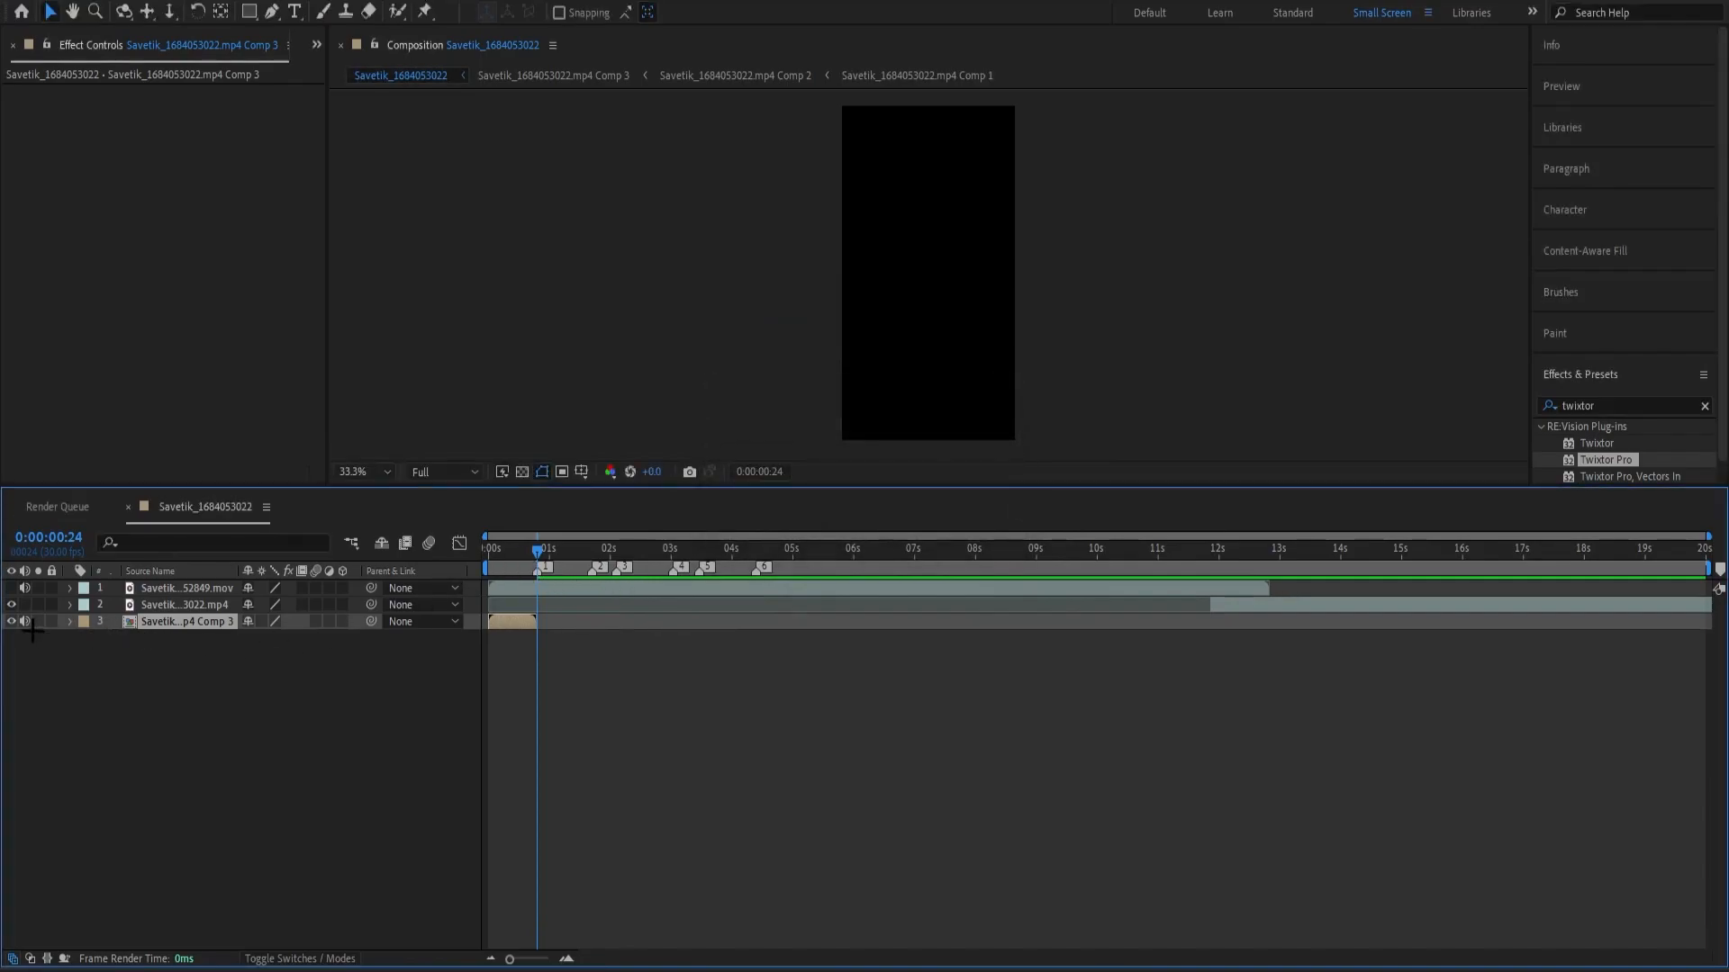
key("Home")
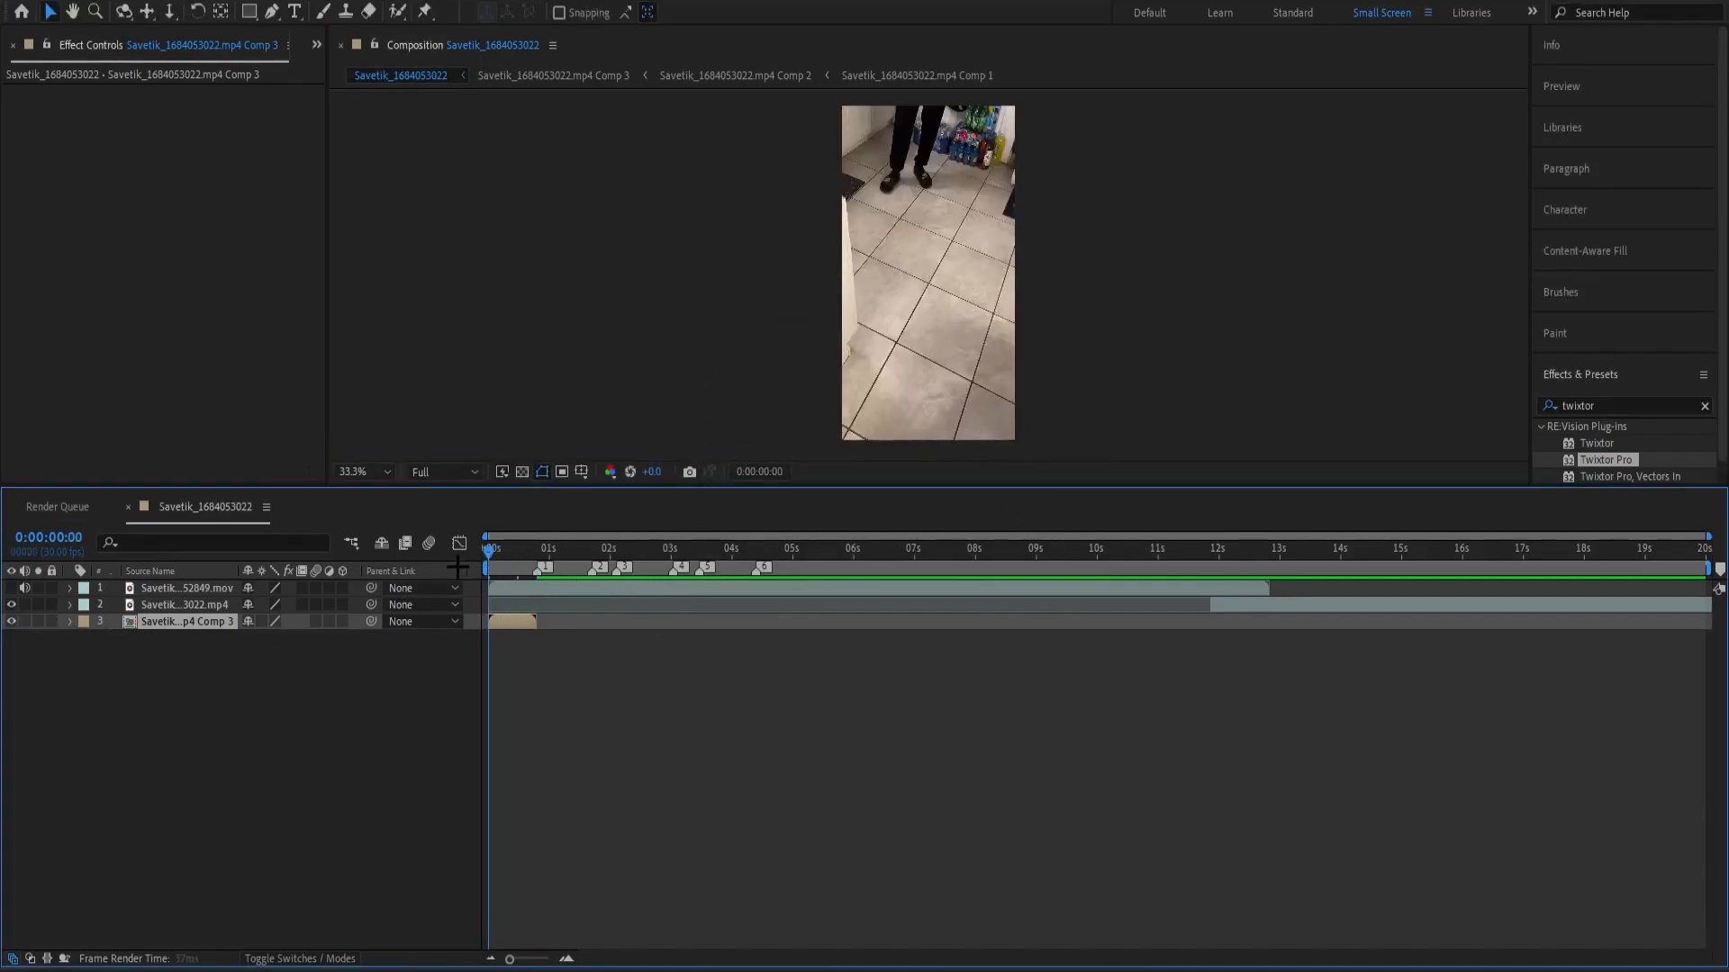
key("space")
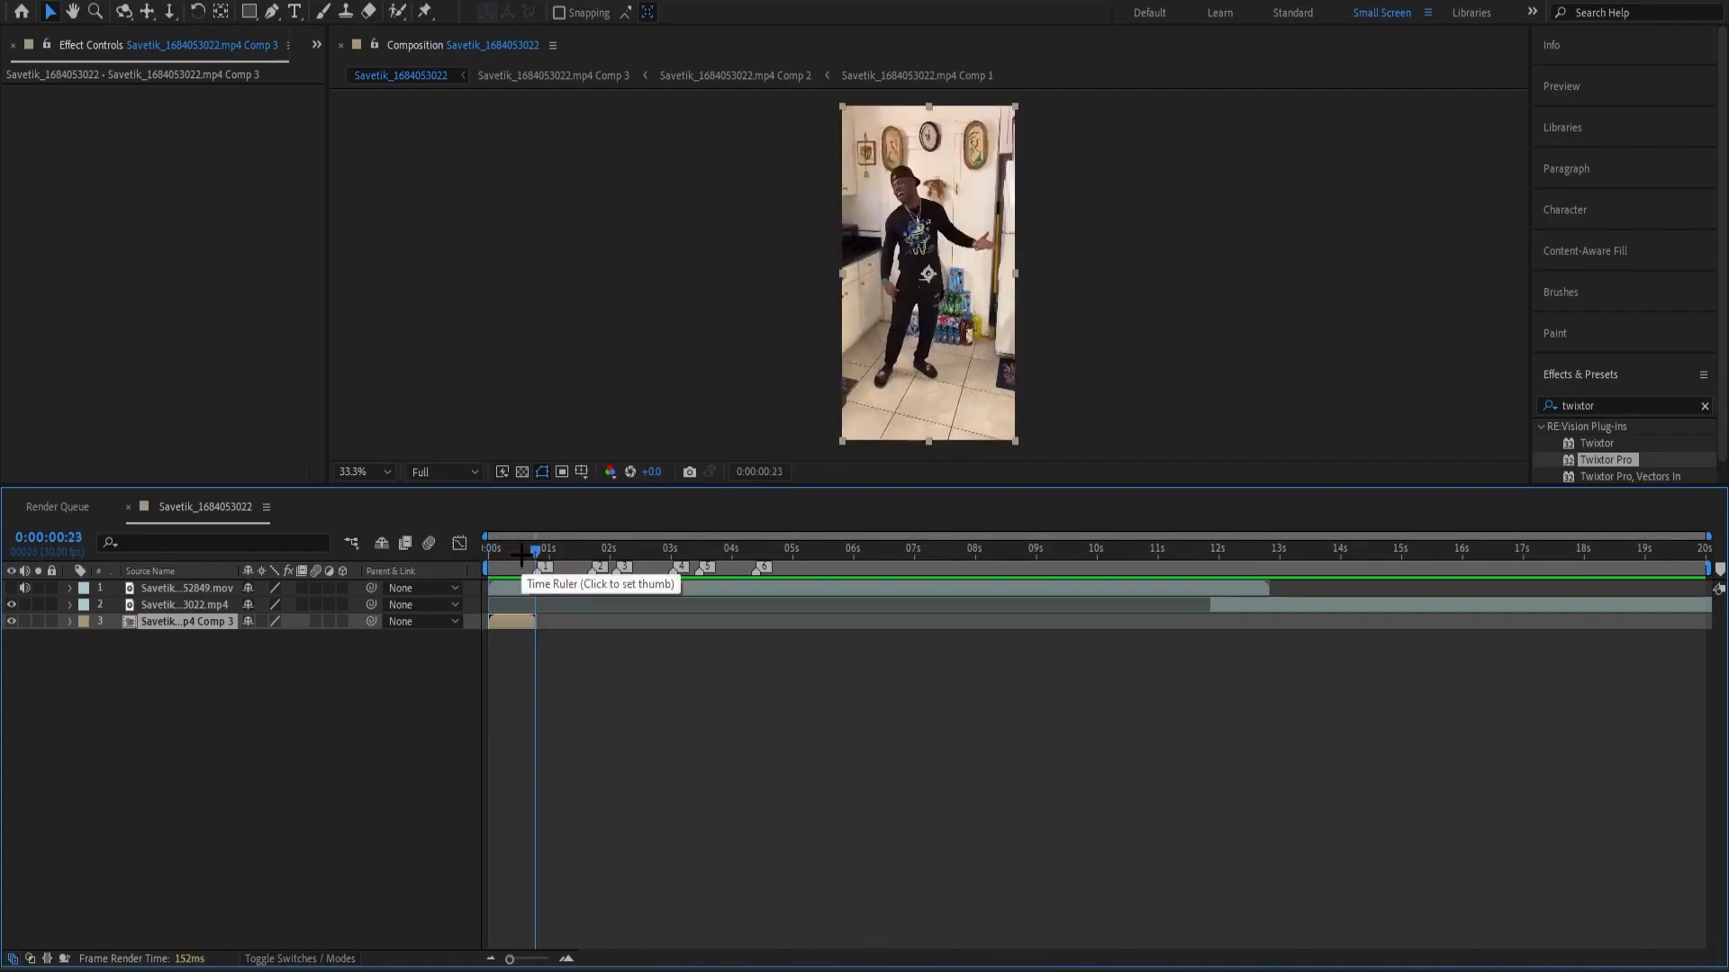
key("space")
Apply Hue/Saturation to the sped-up layer with Master Saturation at -100, and preview the result.
left_click(502, 656)
left_click(517, 622)
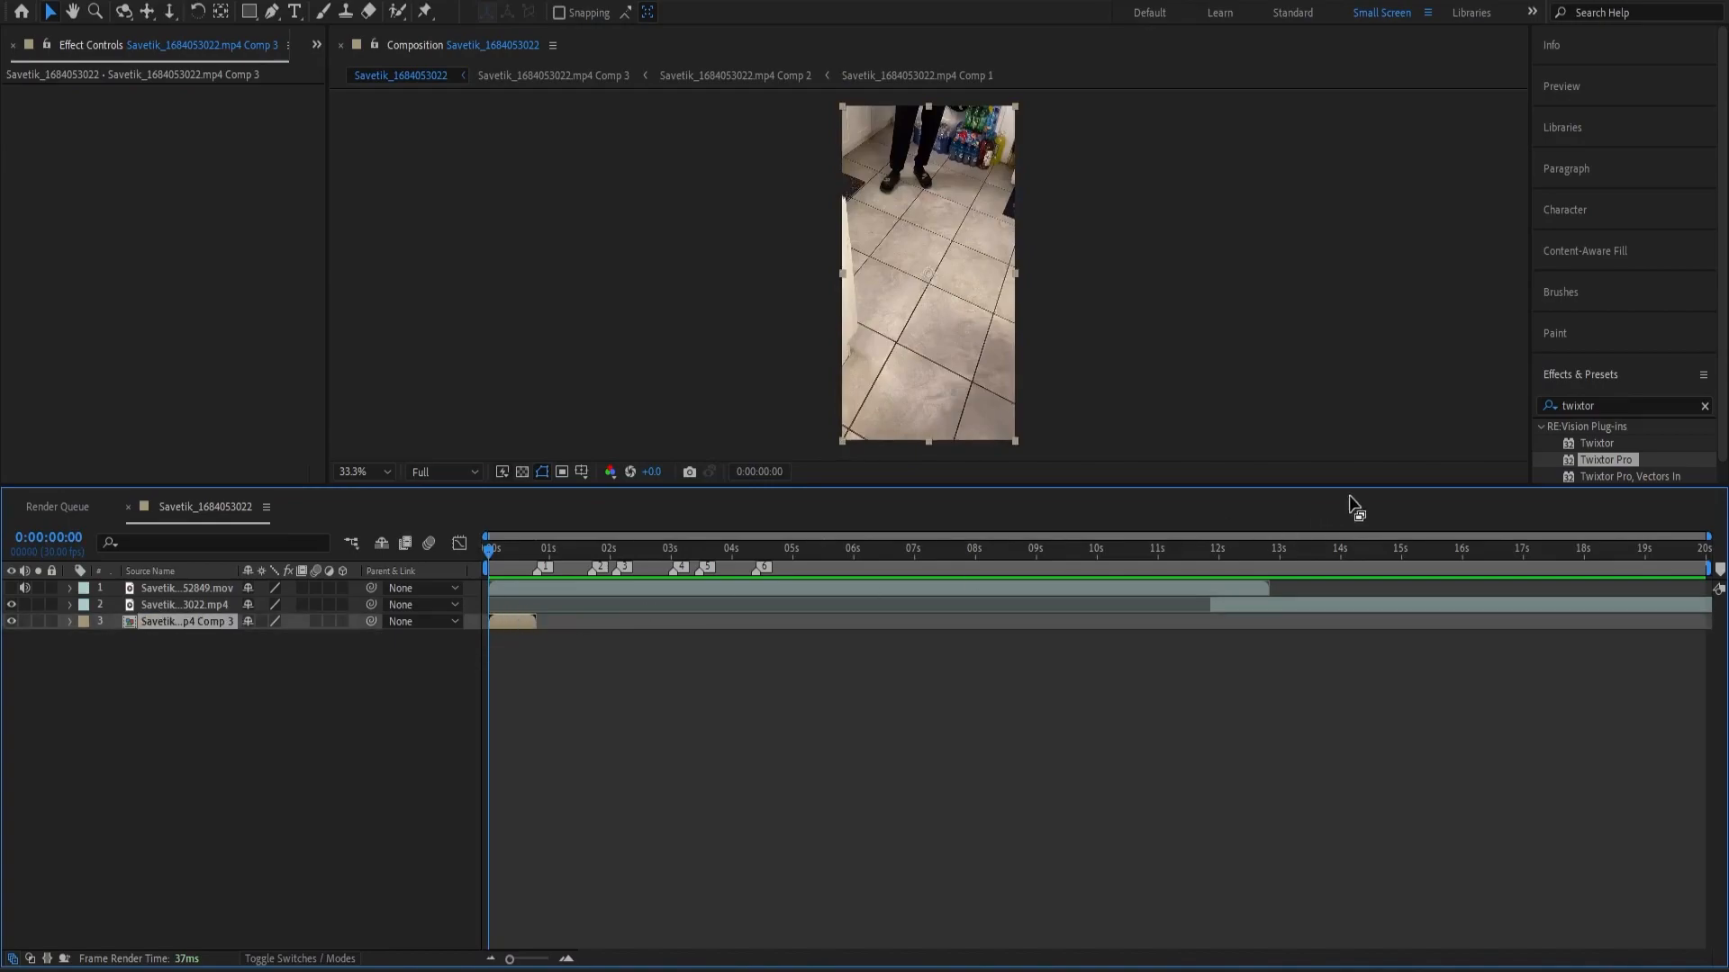
left_click(1619, 408)
type("hue/")
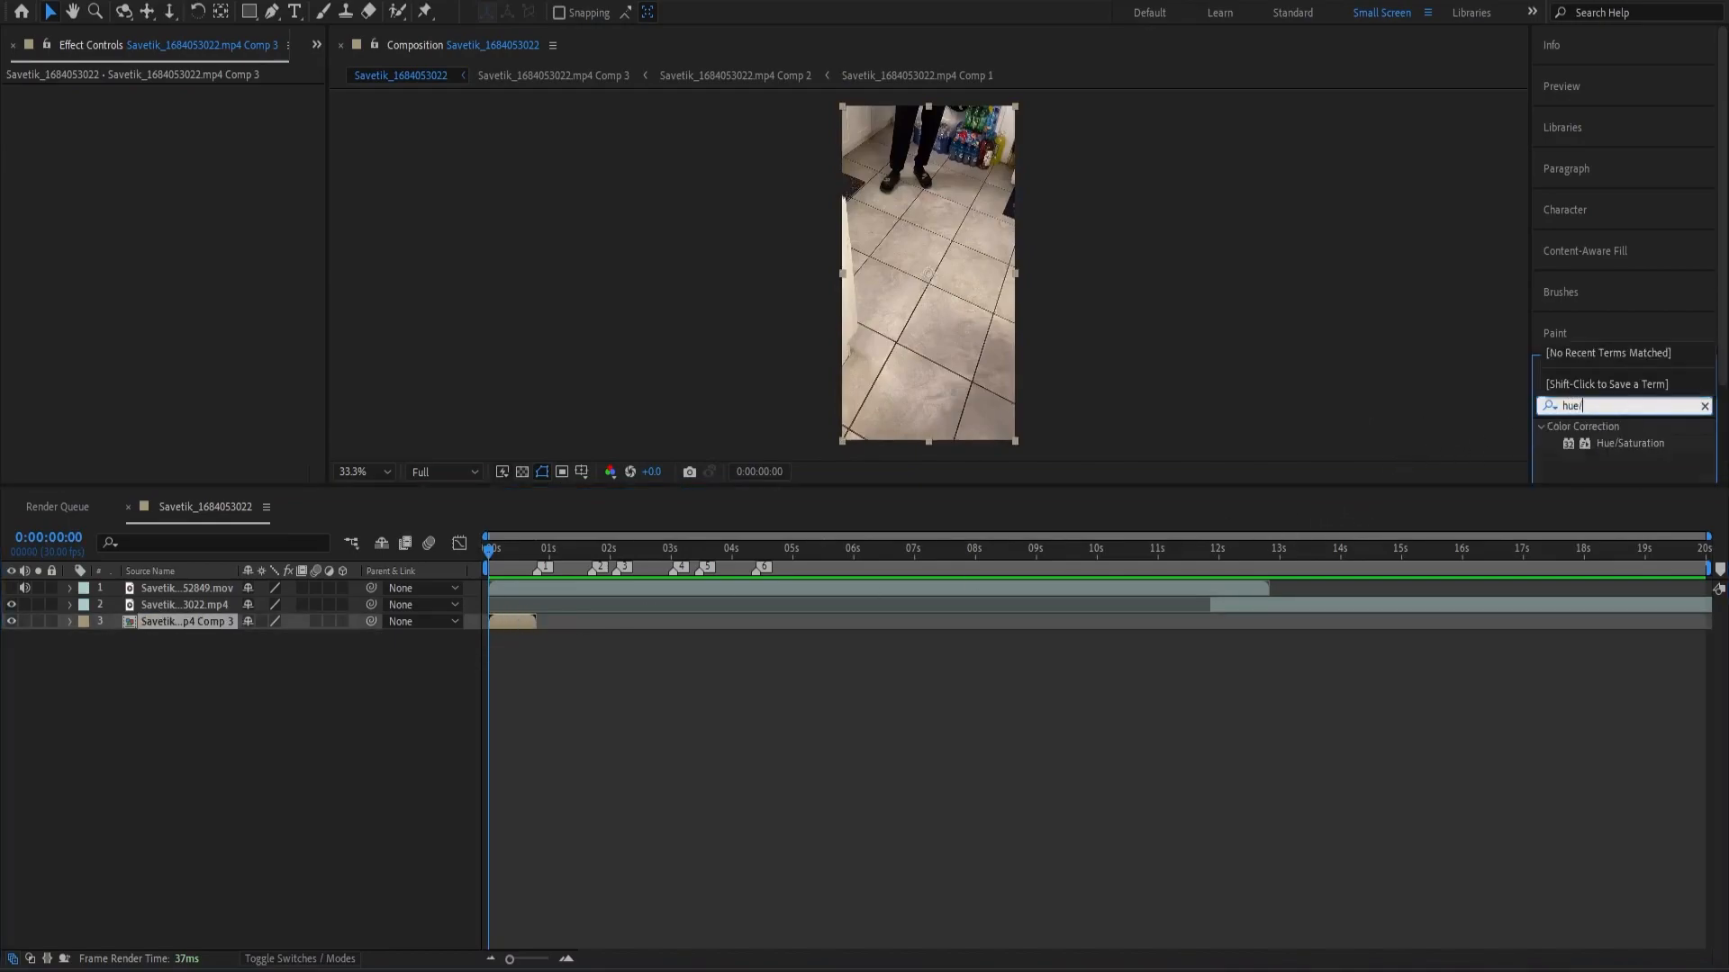
left_click_drag(1629, 443, 337, 397)
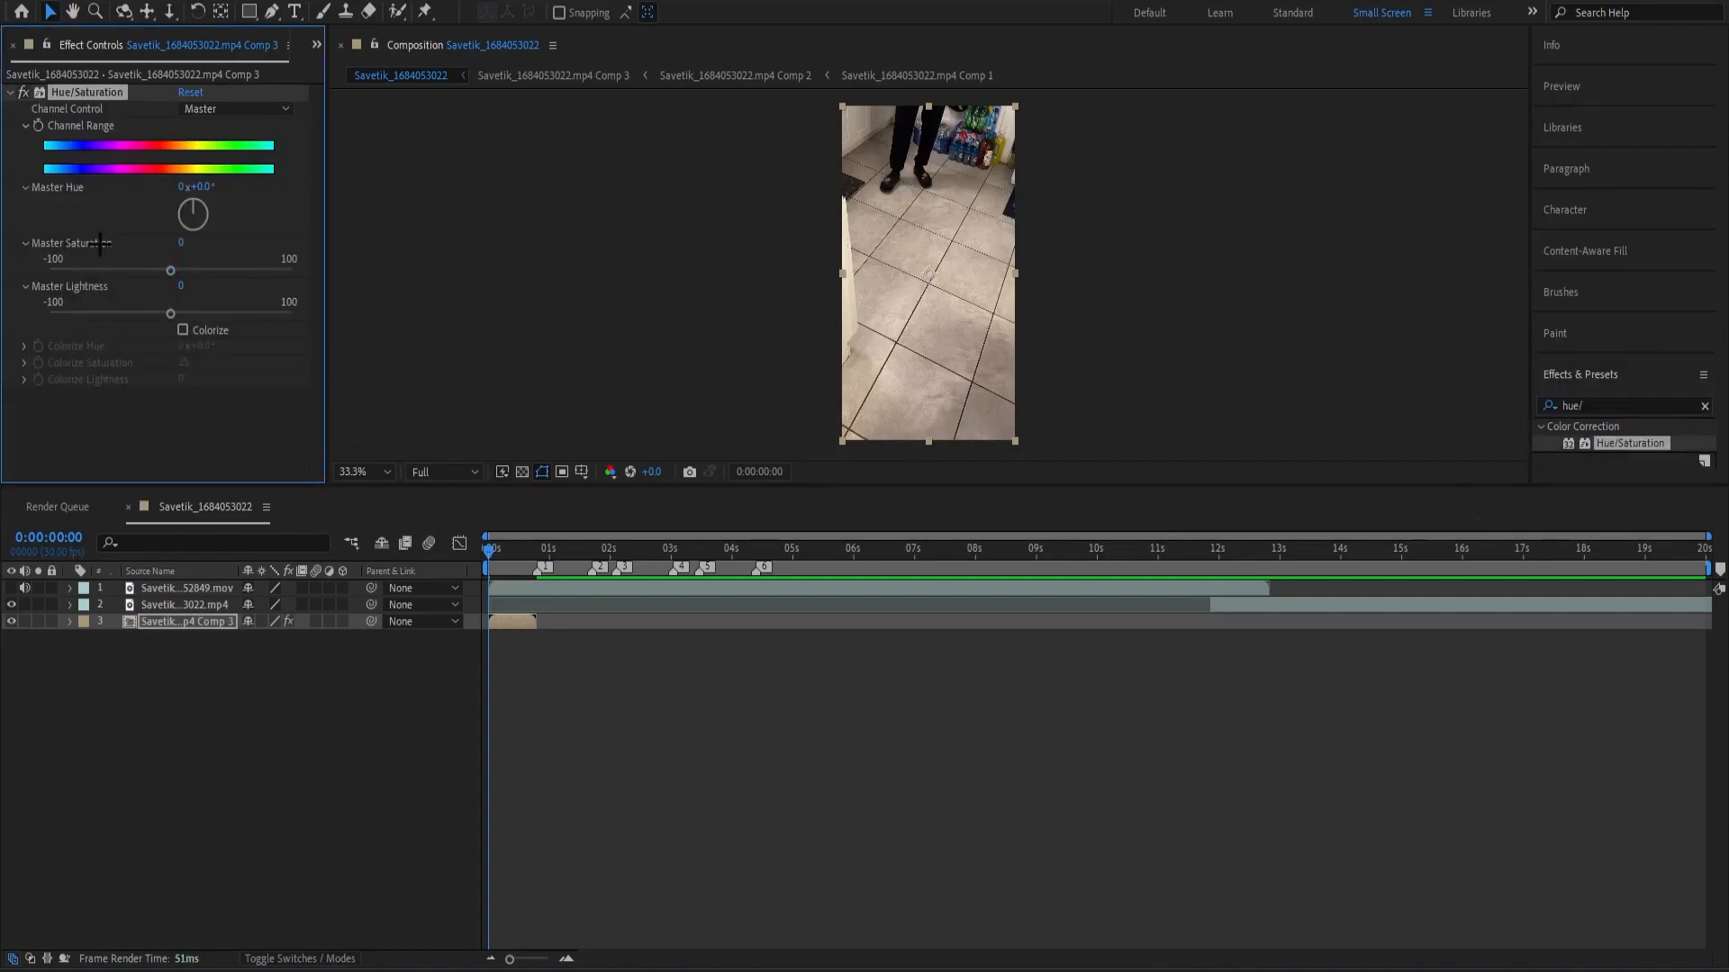
left_click_drag(171, 270, 5, 270)
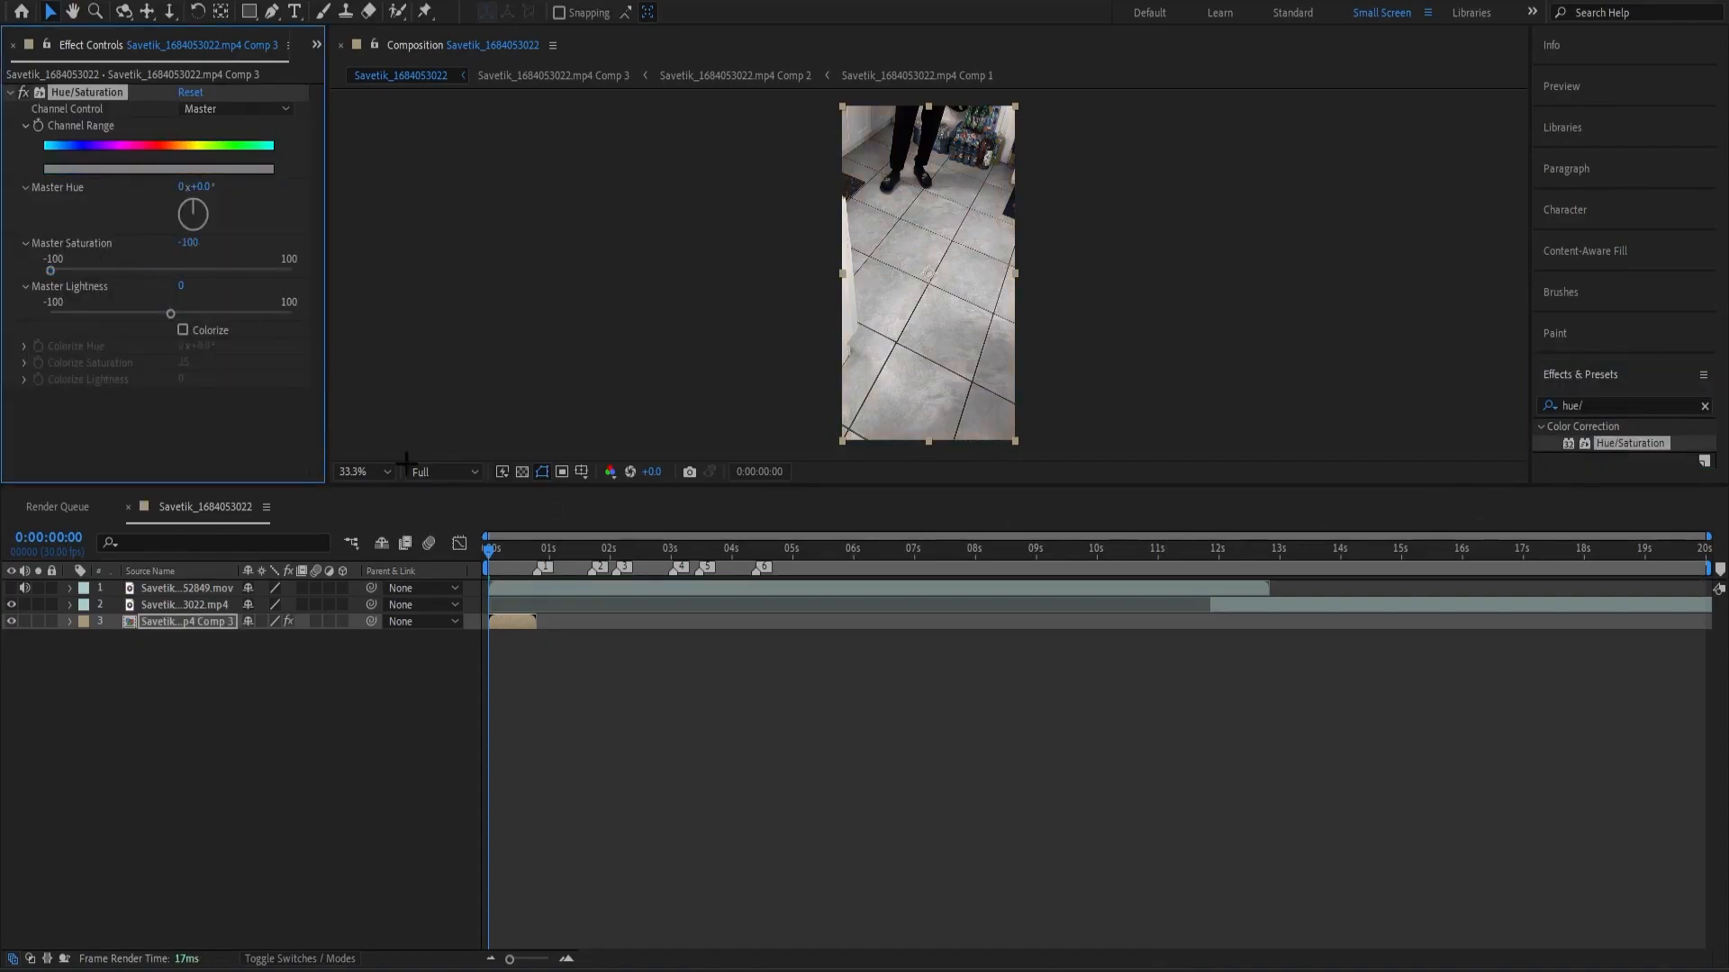
key("space")
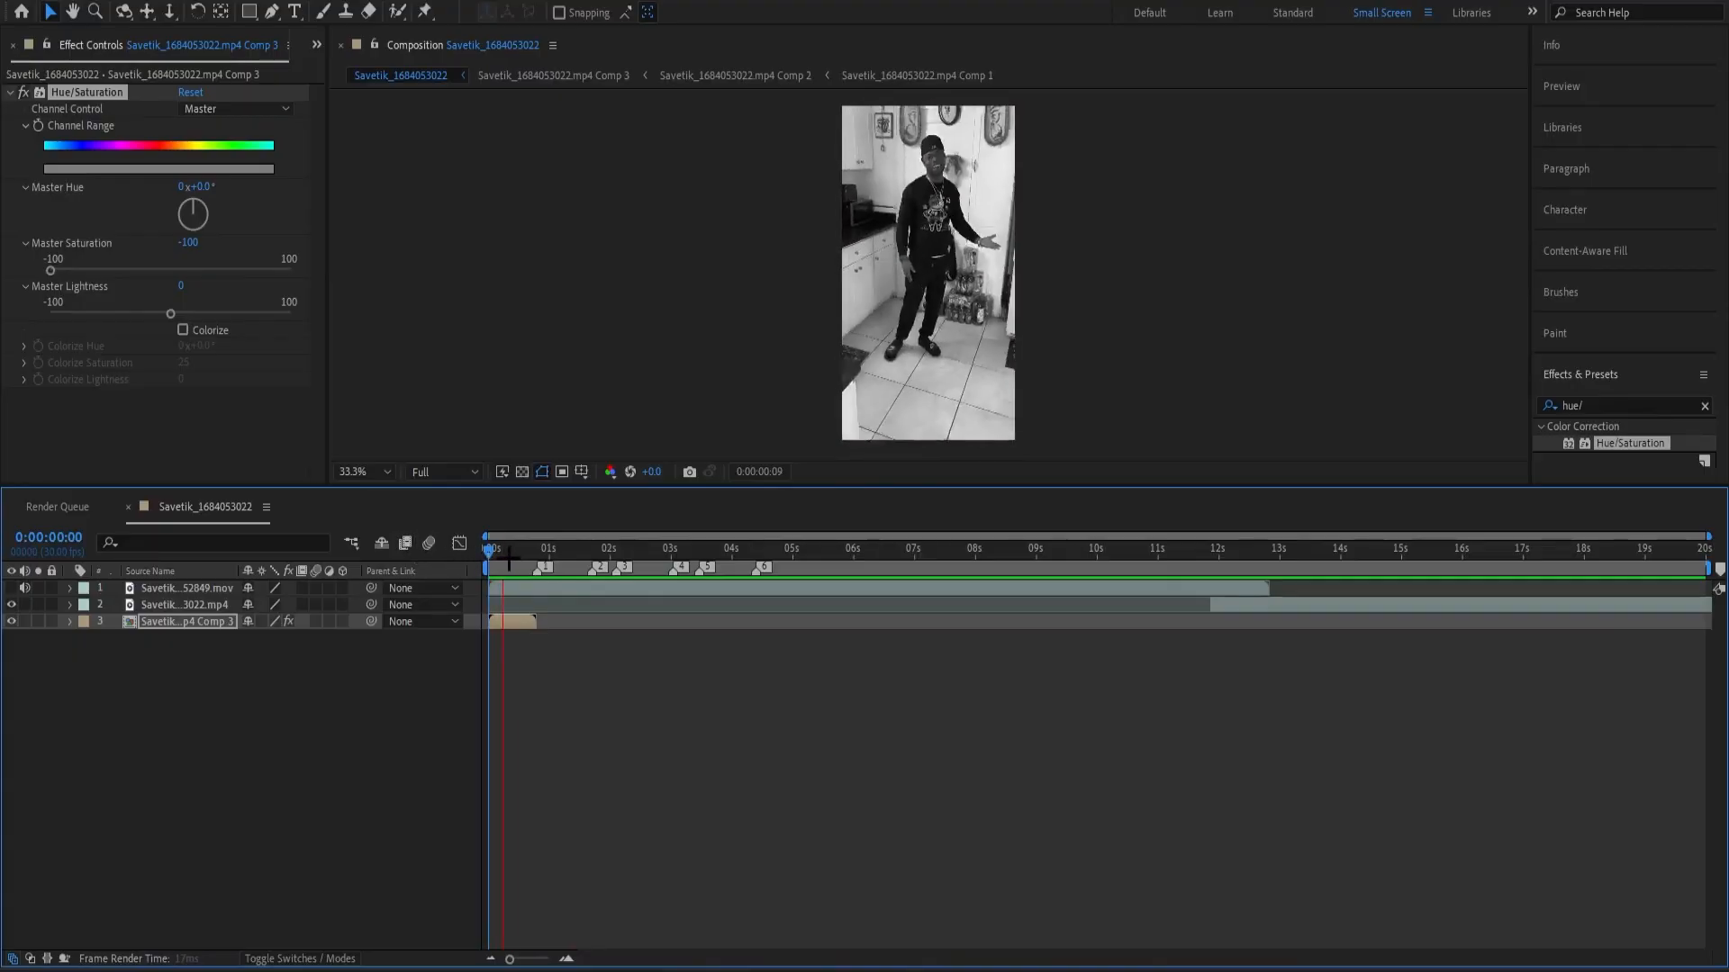
Slide the remaining .mp4 segment earlier in the timeline so it starts at about 2.8 seconds.
left_click_drag(522, 562, 535, 565)
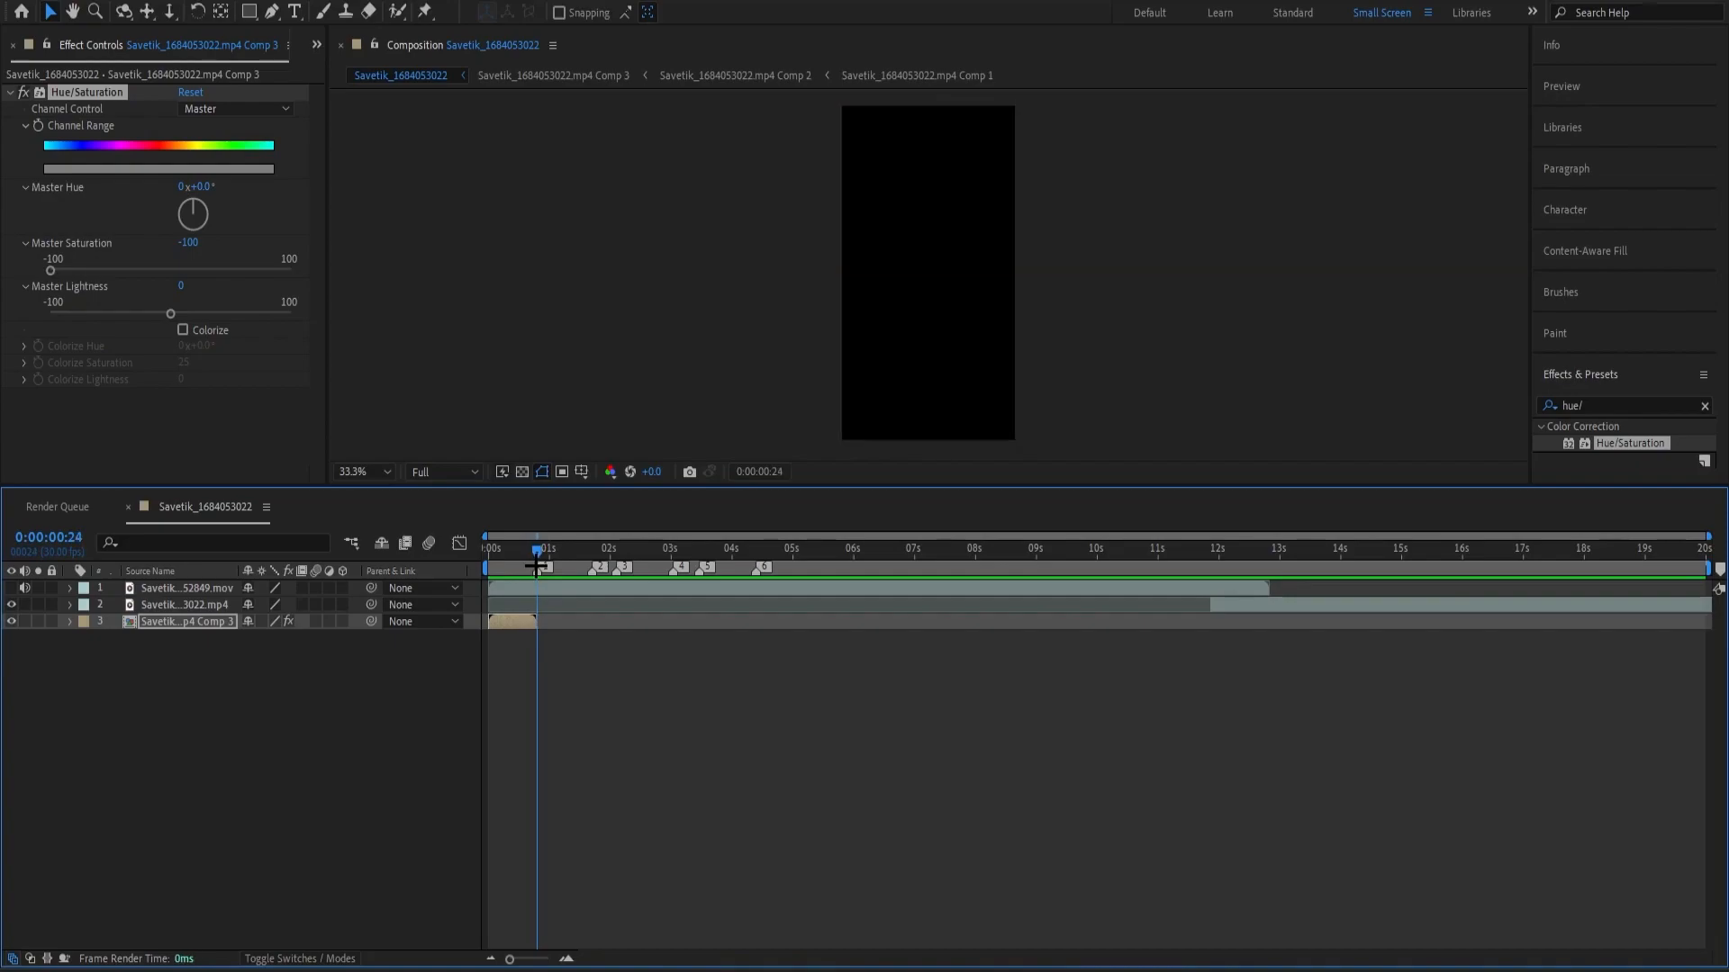
left_click_drag(1270, 619, 582, 609)
left_click(772, 606)
left_click_drag(537, 551, 492, 619)
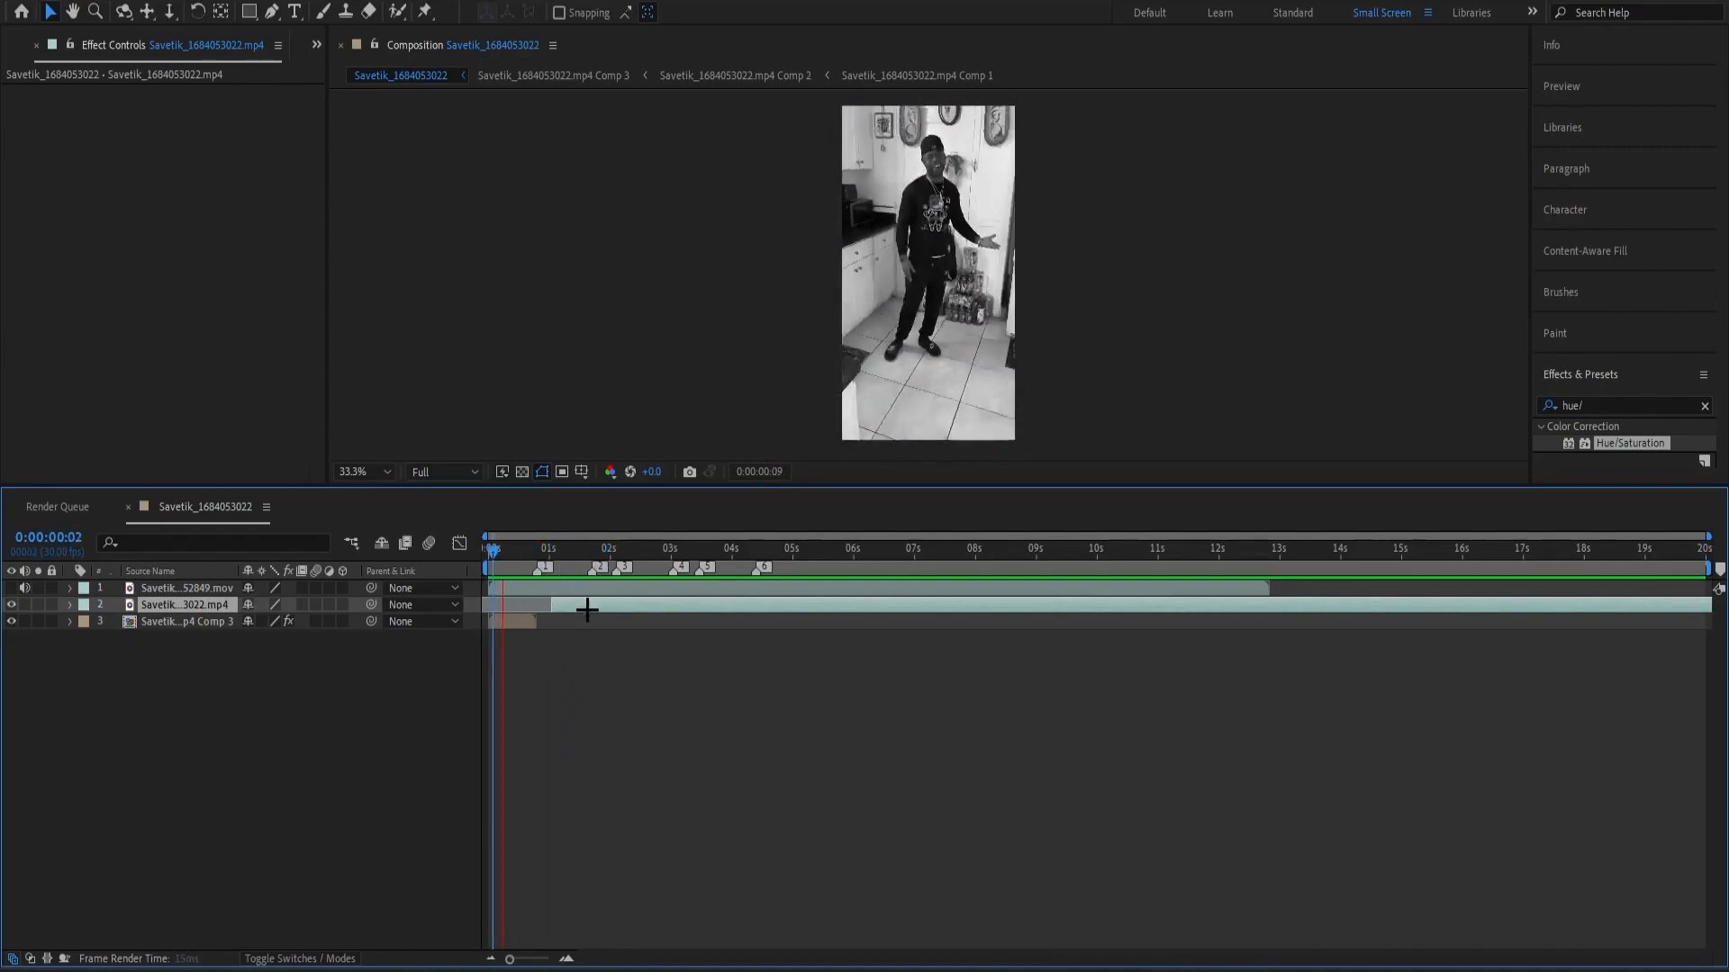
key("space")
left_click_drag(543, 548, 538, 549)
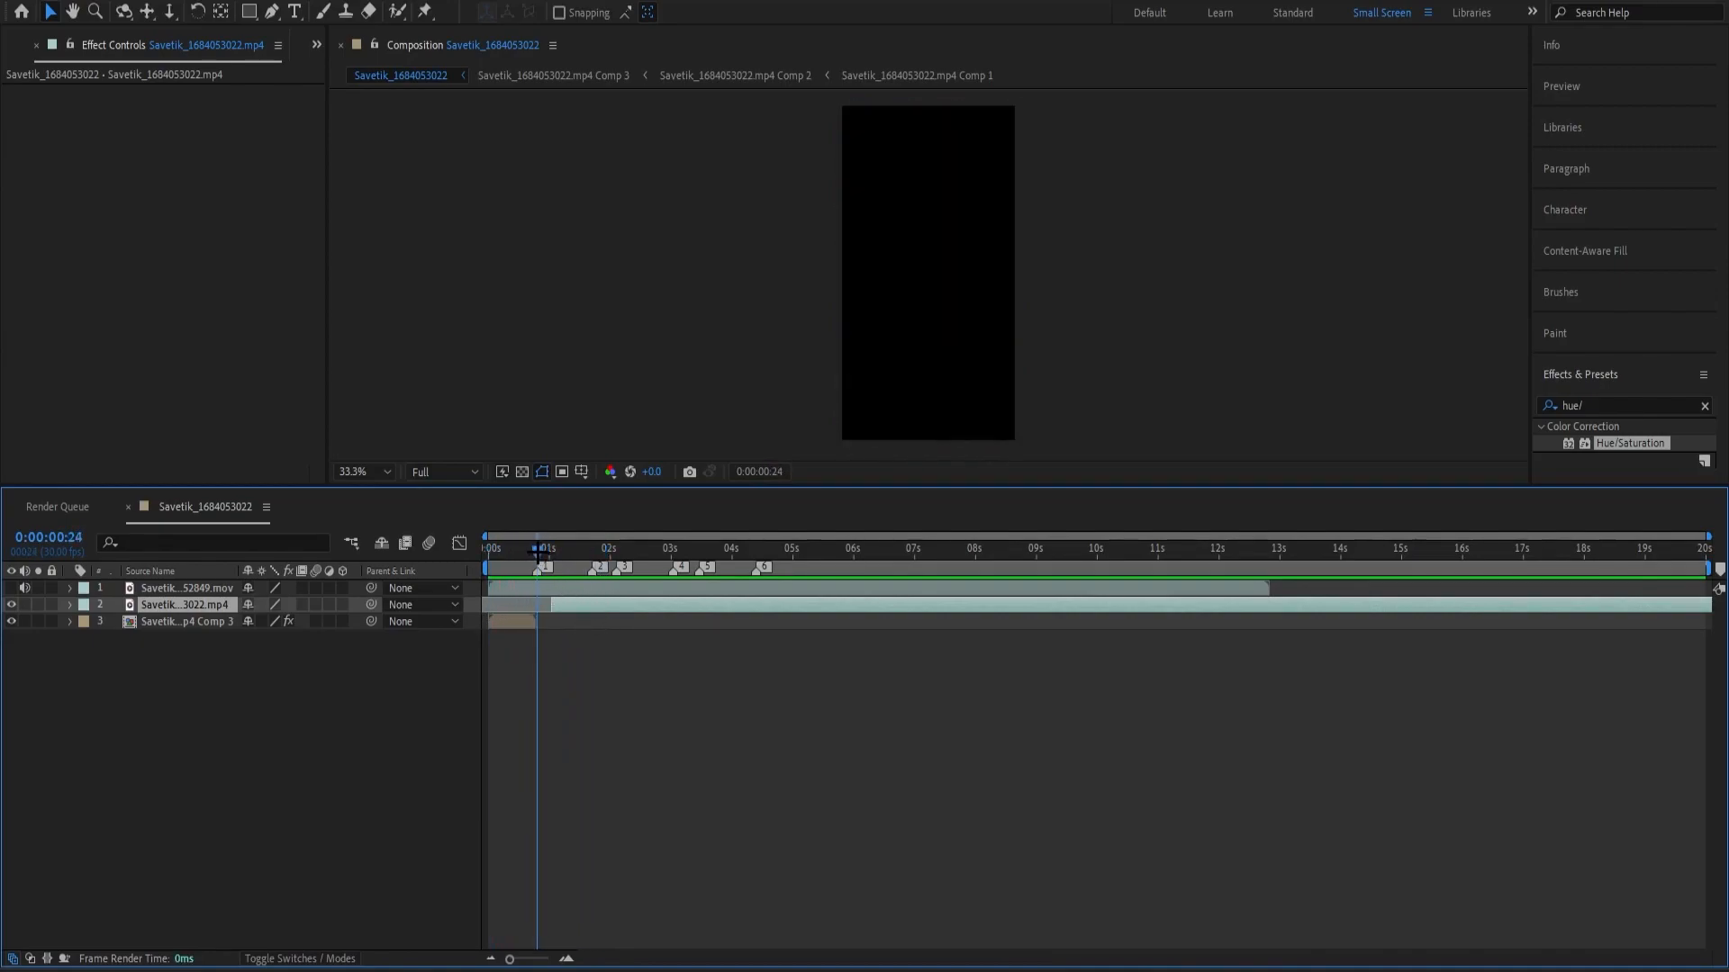
left_click_drag(609, 611, 717, 603)
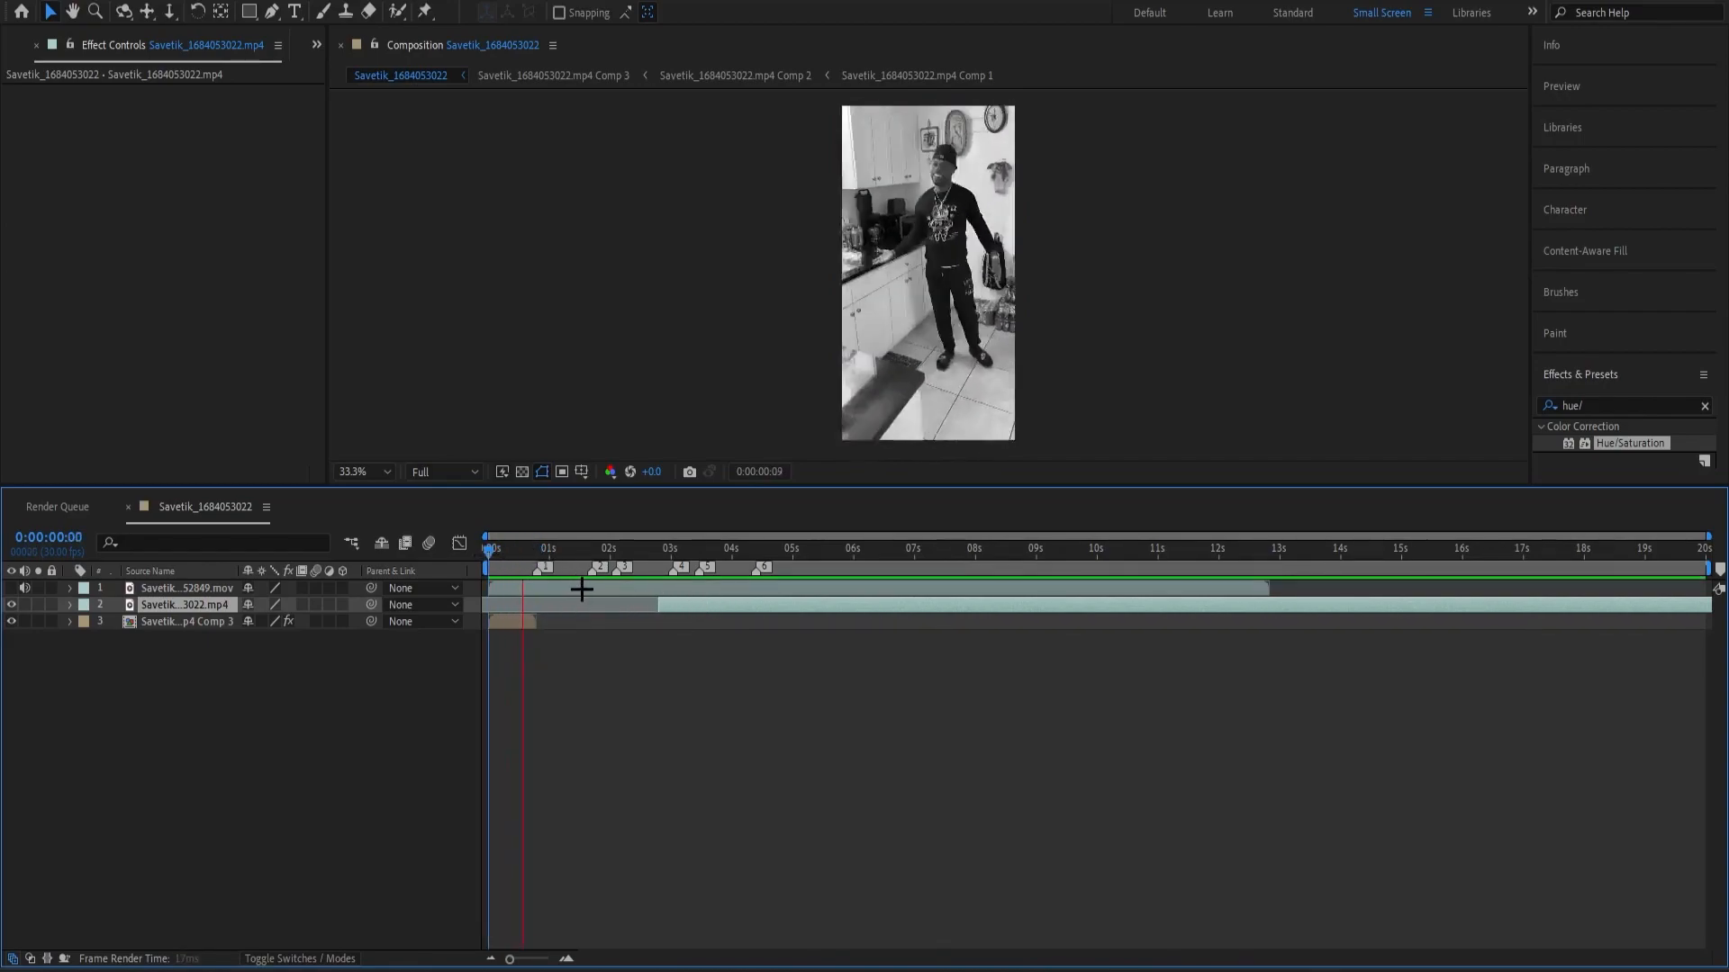
Stop the preview and slide the remaining .mp4 segment earlier so it starts at marker 1, where the black-and-white intro ends.
key("space")
left_click_drag(590, 553, 535, 576)
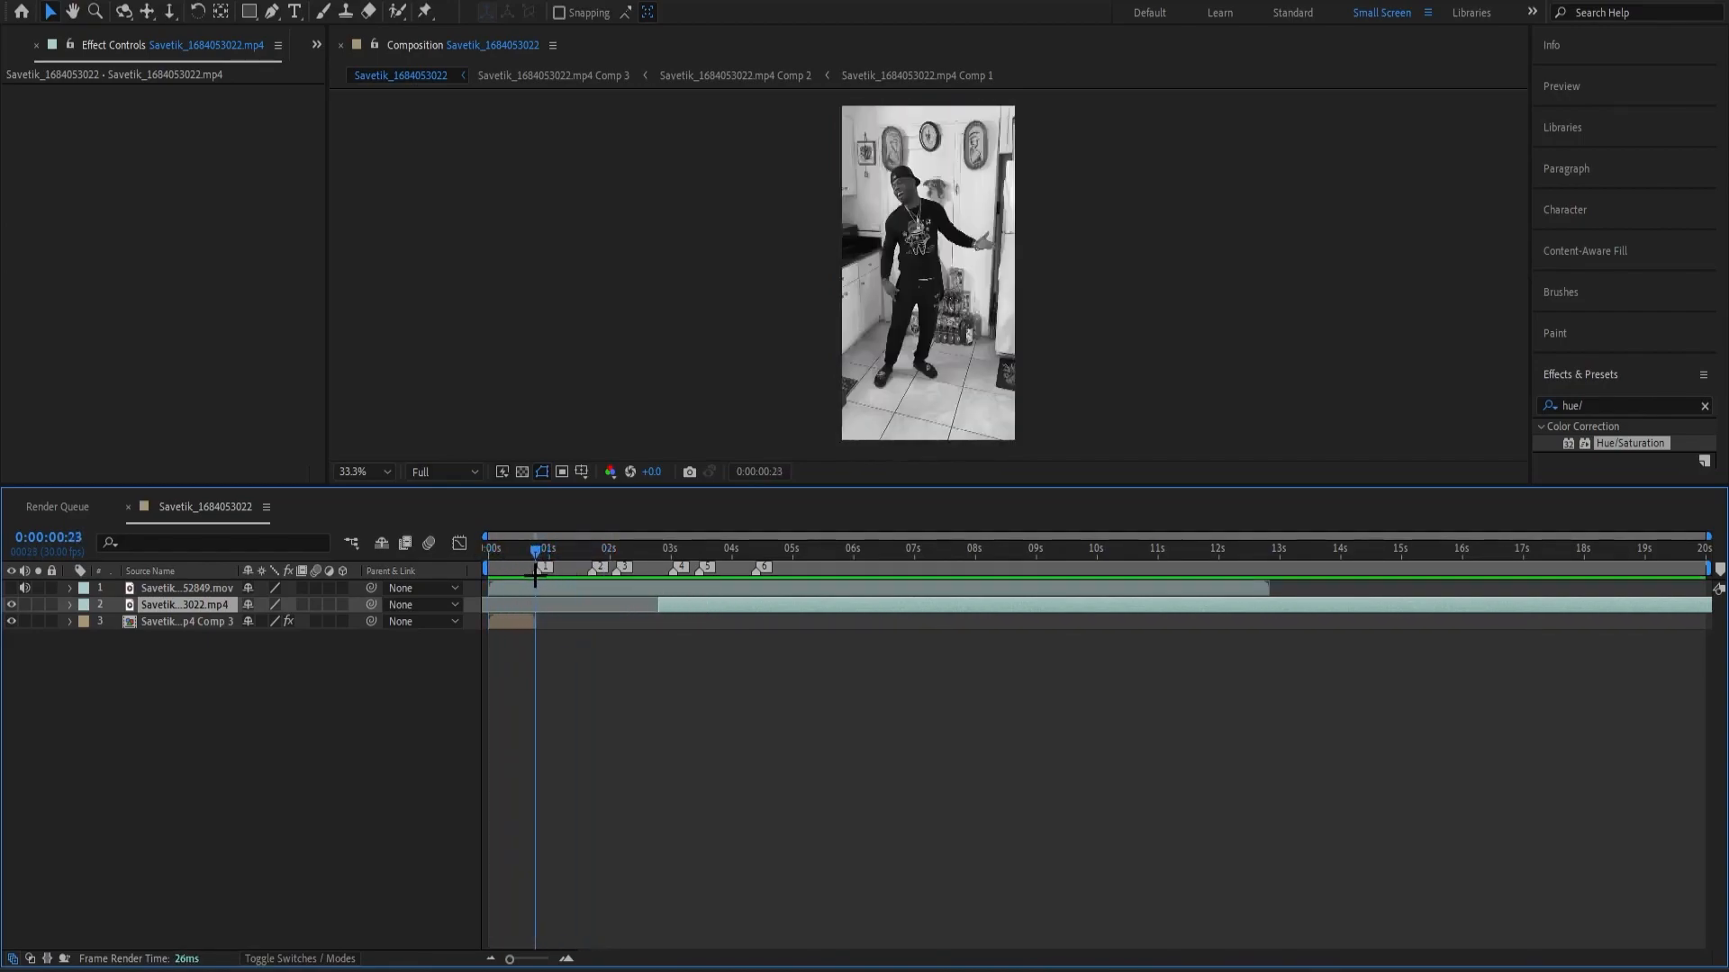
left_click_drag(713, 607, 598, 607)
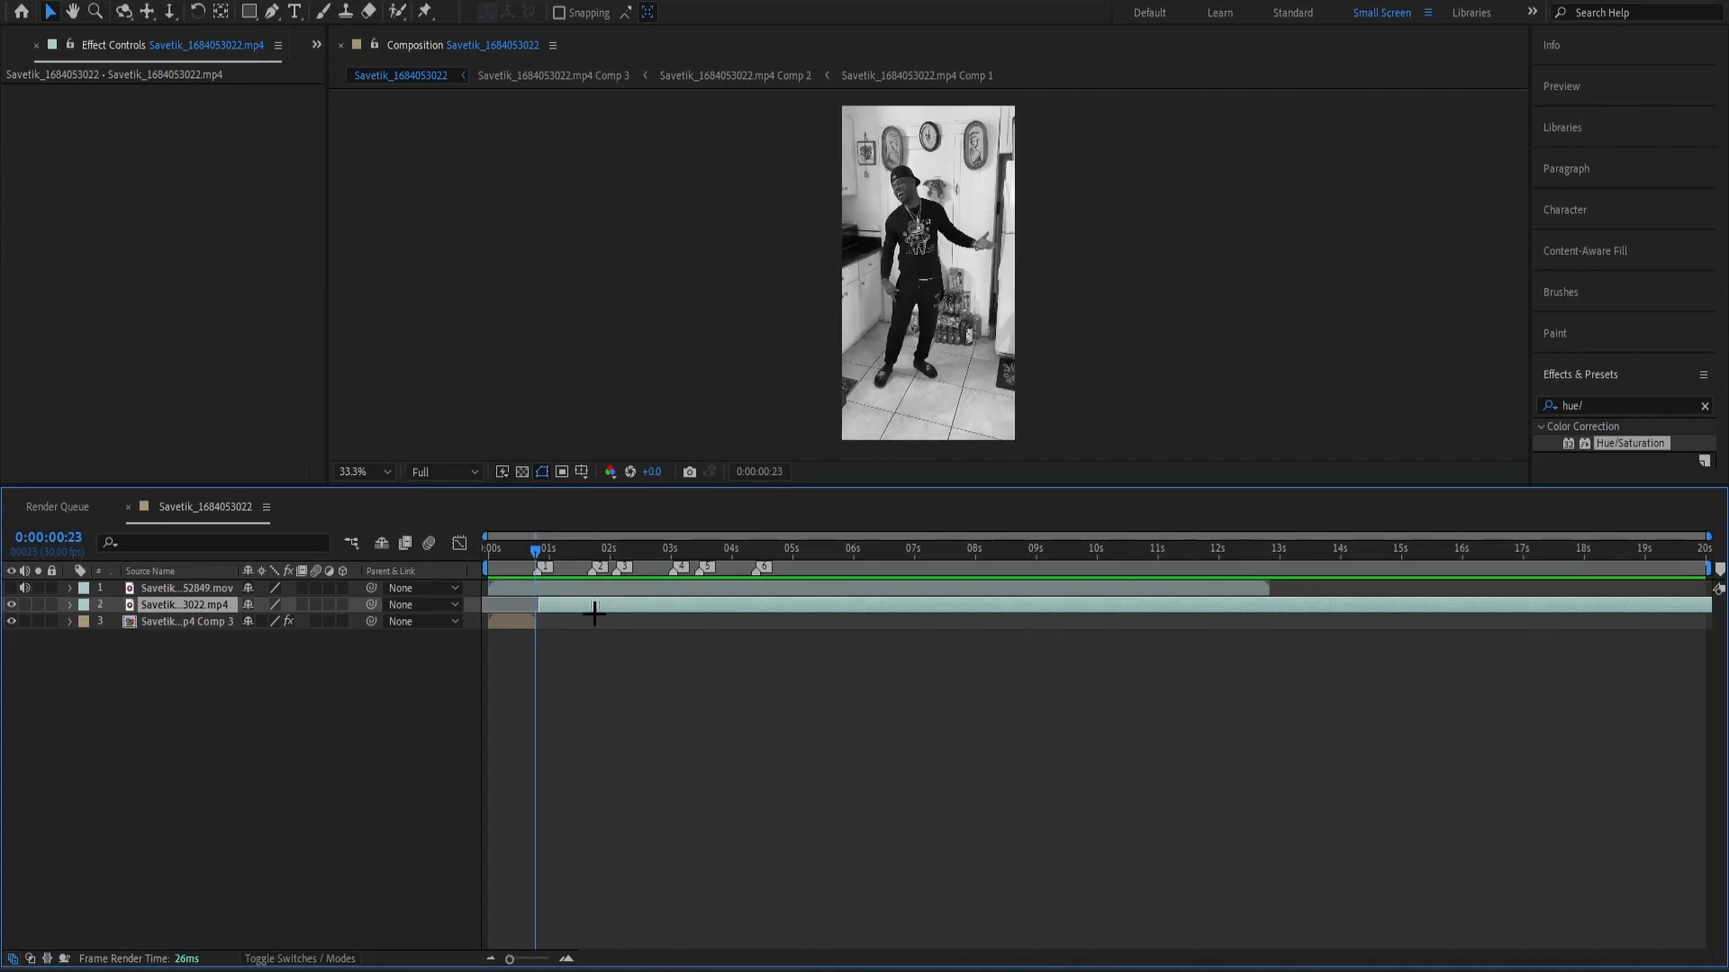
Split the .mp4 segment at about 2.7 seconds, slide the remainder to start at about 4.3 seconds, and align the first part with 0:00:00:24.
left_click_drag(538, 552, 773, 609)
key("ctrl+shift+d")
left_click(741, 640)
left_click(617, 621)
left_click_drag(591, 551, 538, 552)
left_click_drag(584, 619, 582, 621)
key("equal")
key("equal")
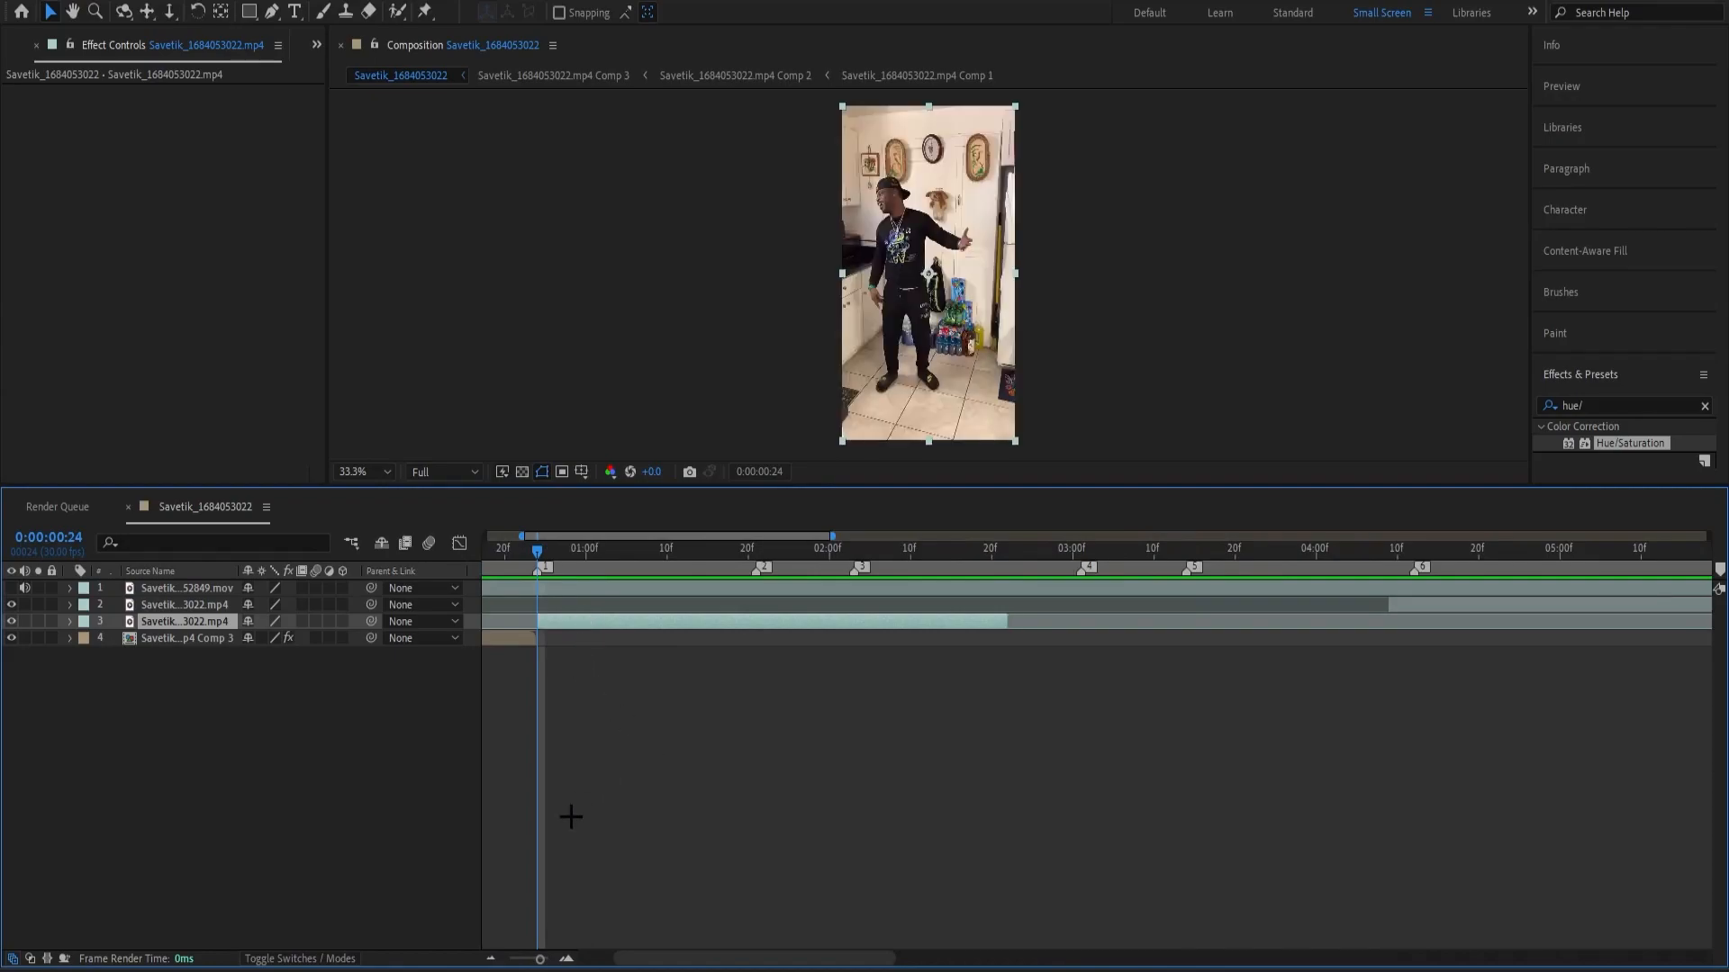
Place the playhead on marker 2 at 0:00:01:21 and pre-compose the short .mp4 segment, moving all attributes into the new composition.
left_click_drag(542, 959, 562, 939)
scroll(842, 793, "down", 5)
left_click_drag(628, 574, 659, 579)
left_click(669, 666)
left_click(679, 622)
key("ctrl+shift+c")
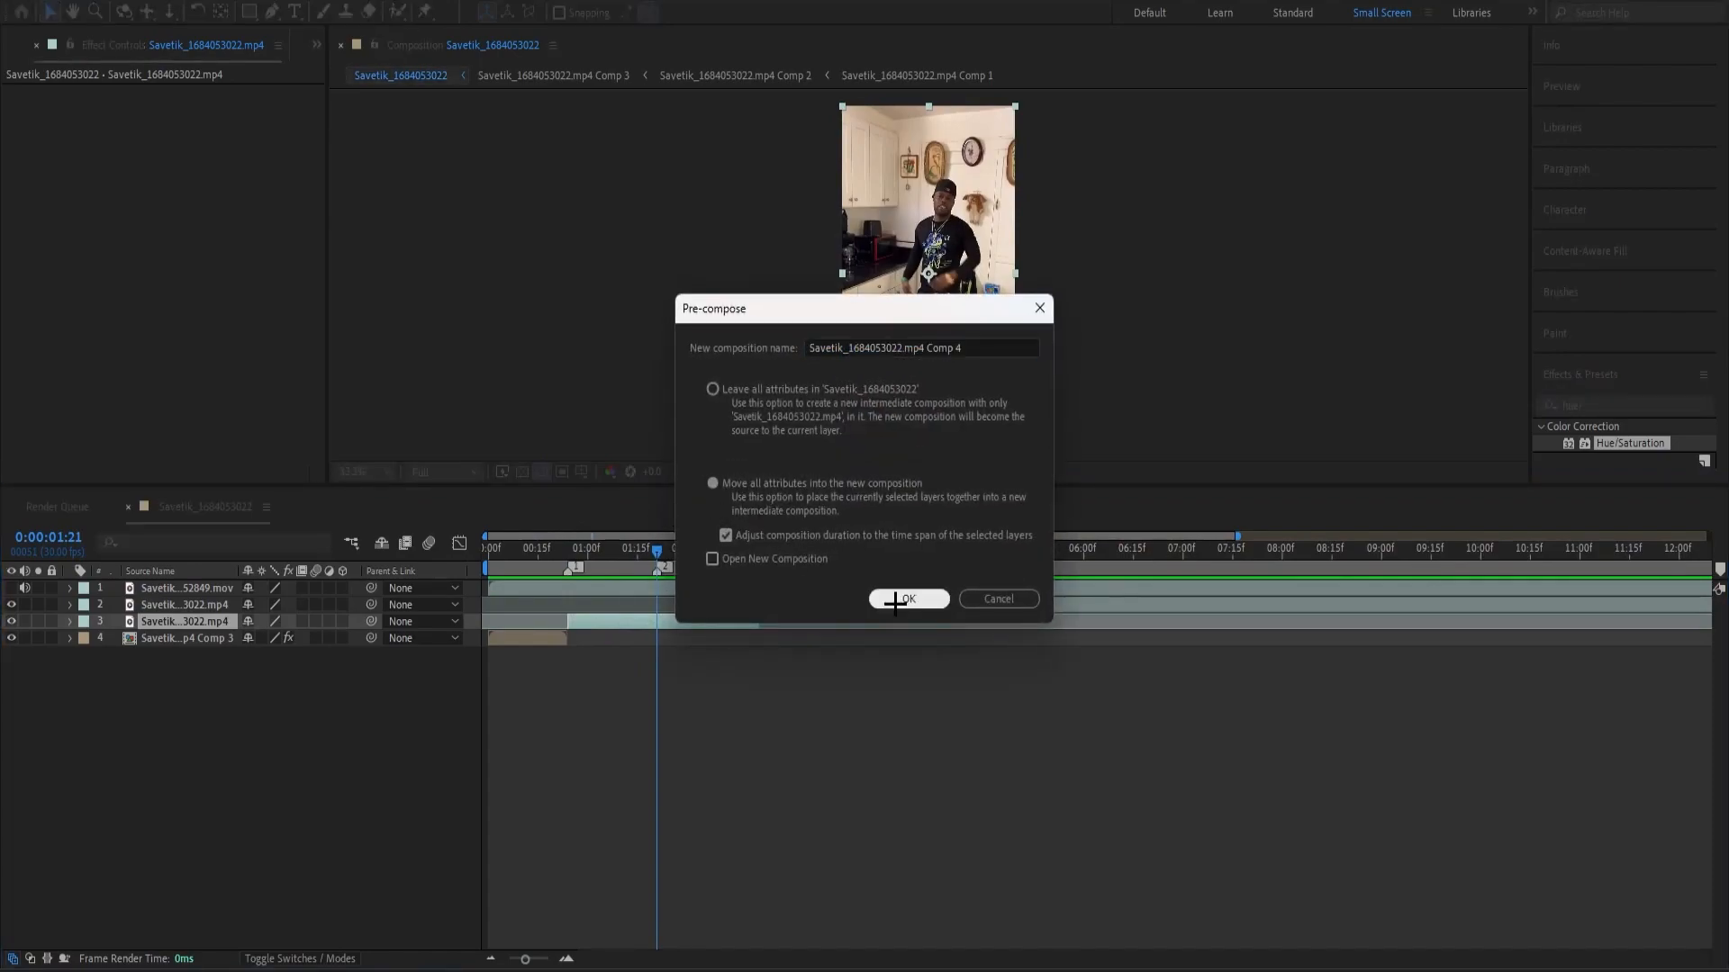
left_click(896, 599)
Apply Twixtor Pro to the new pre-comp with Warping set to Forward, and pre-compose the layer again.
double_click(1611, 407)
type("twixtor")
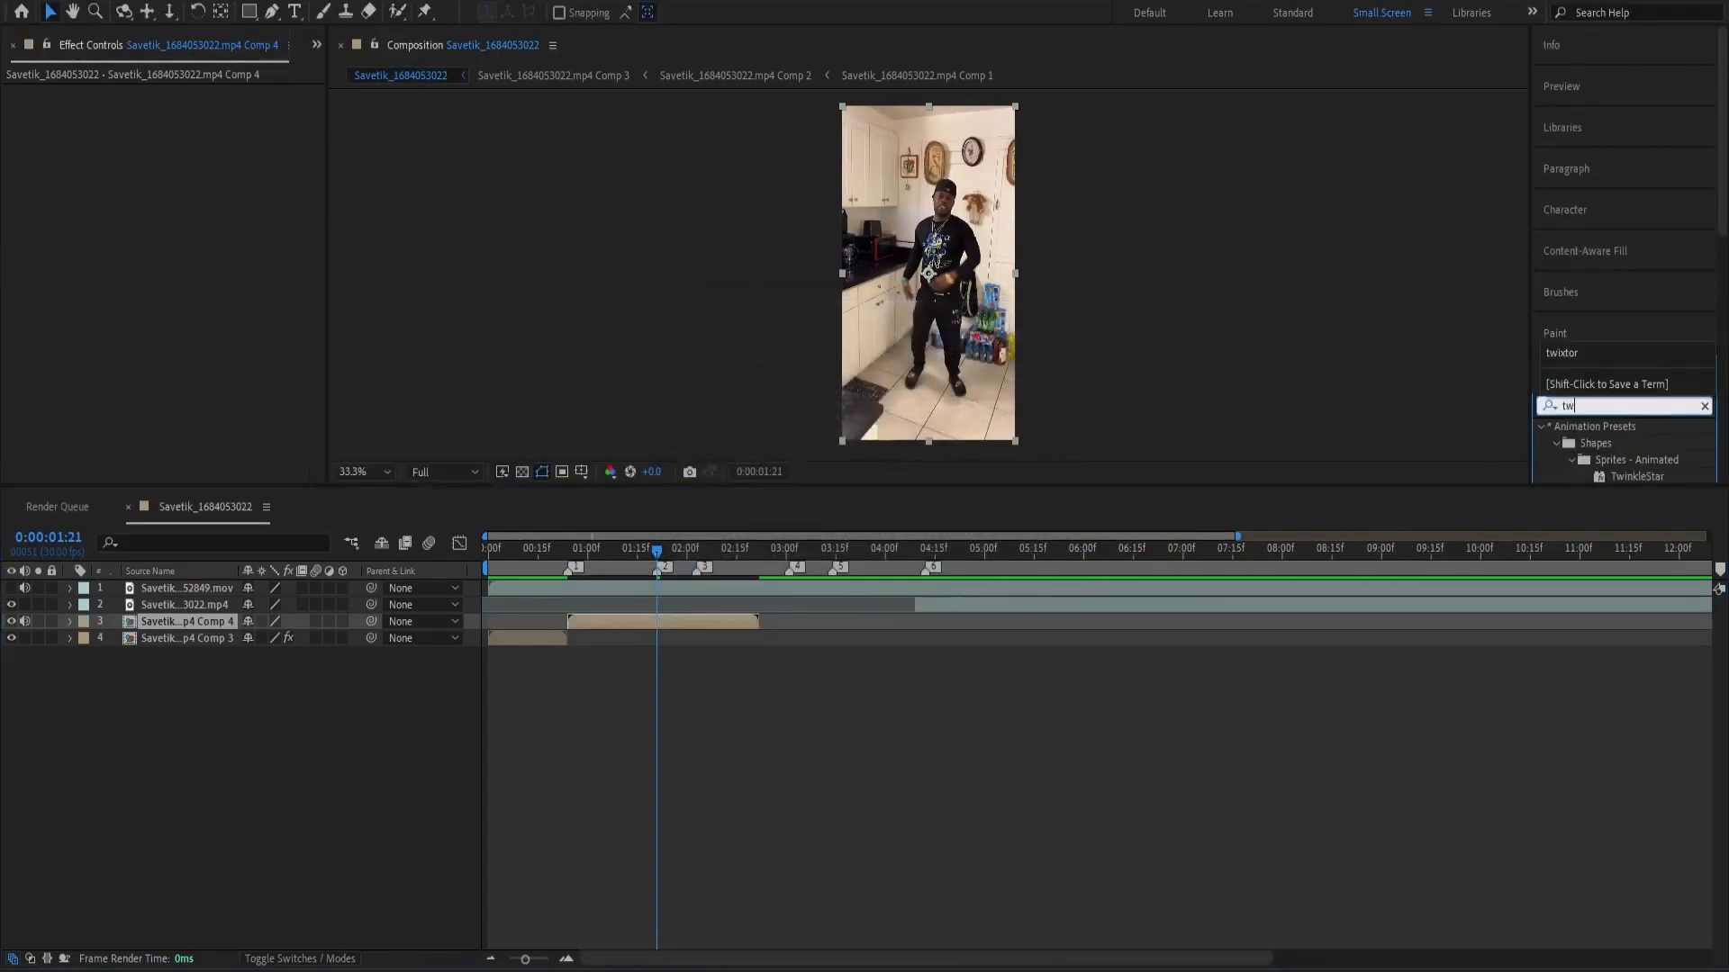
left_click(1605, 460)
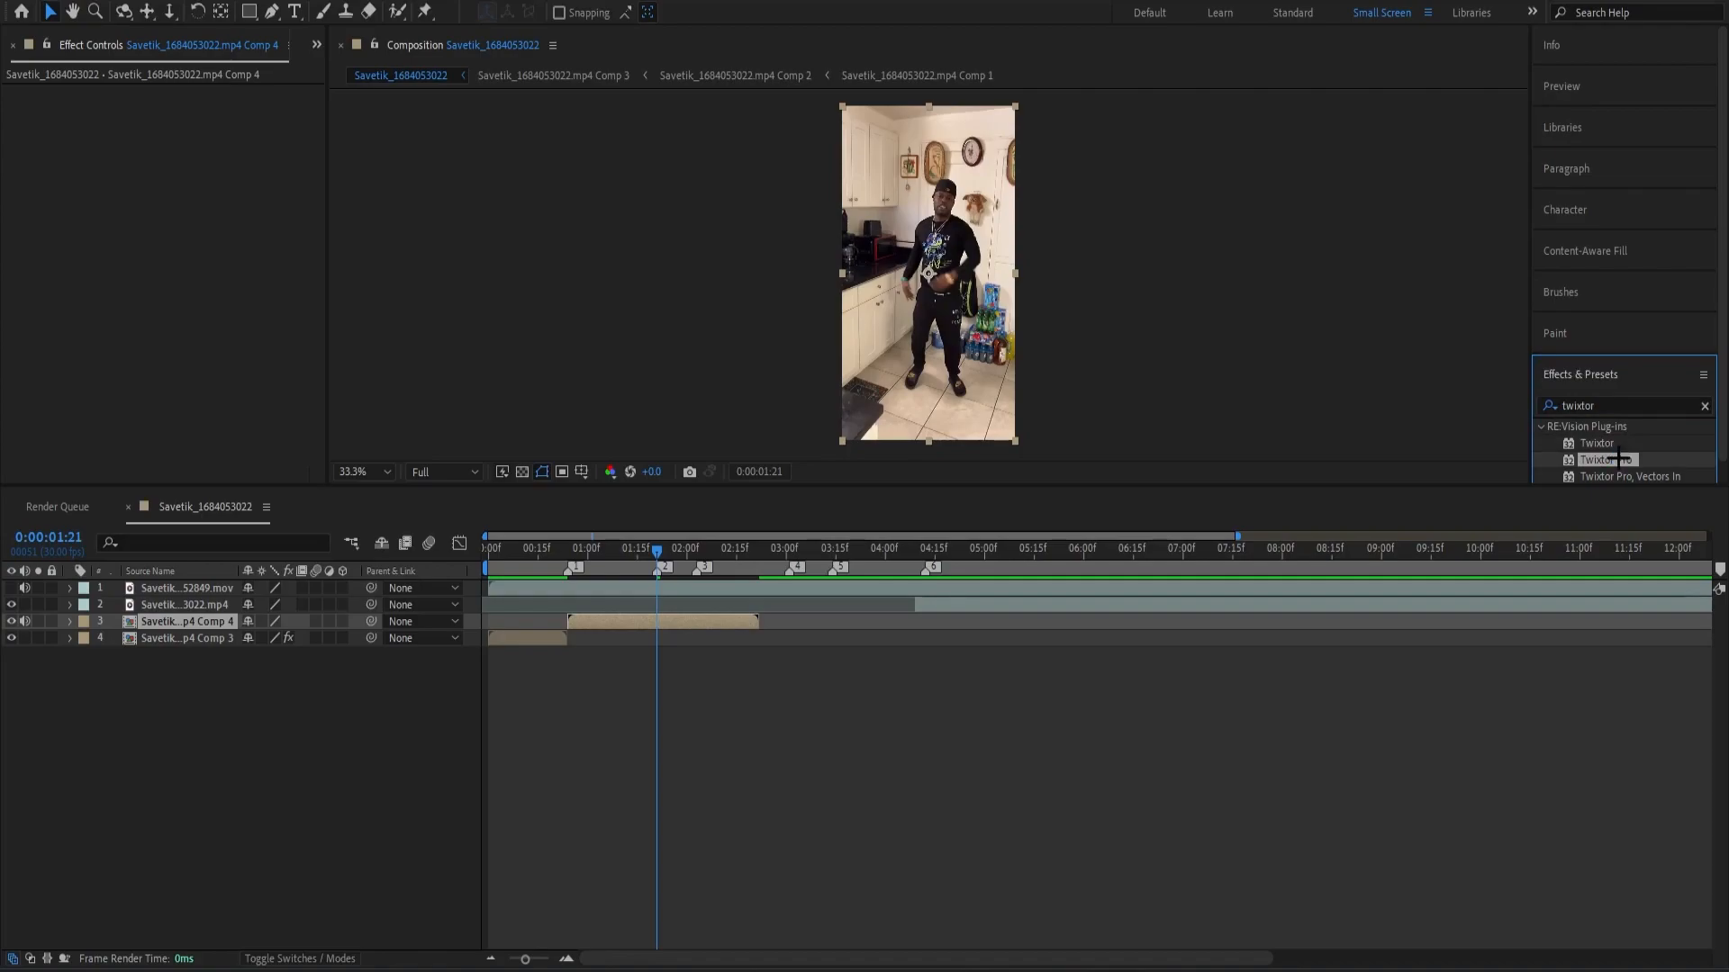
double_click(1606, 460)
left_click(267, 460)
left_click(232, 523)
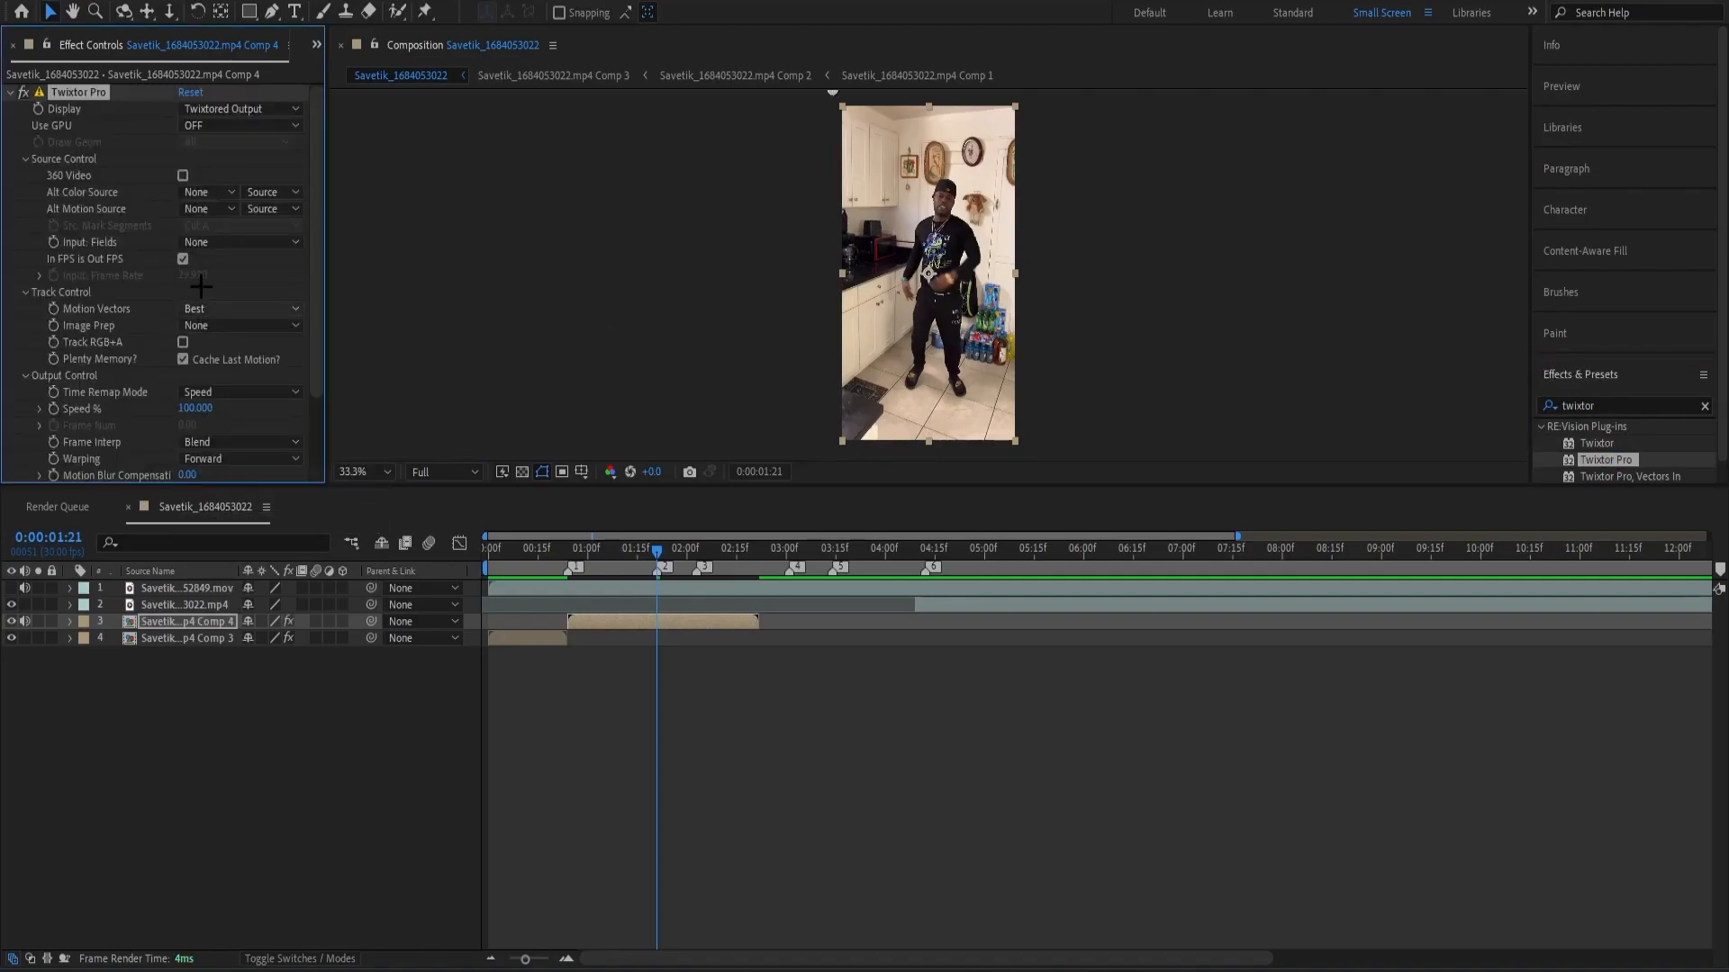
key("ctrl+shift+c")
left_click(905, 593)
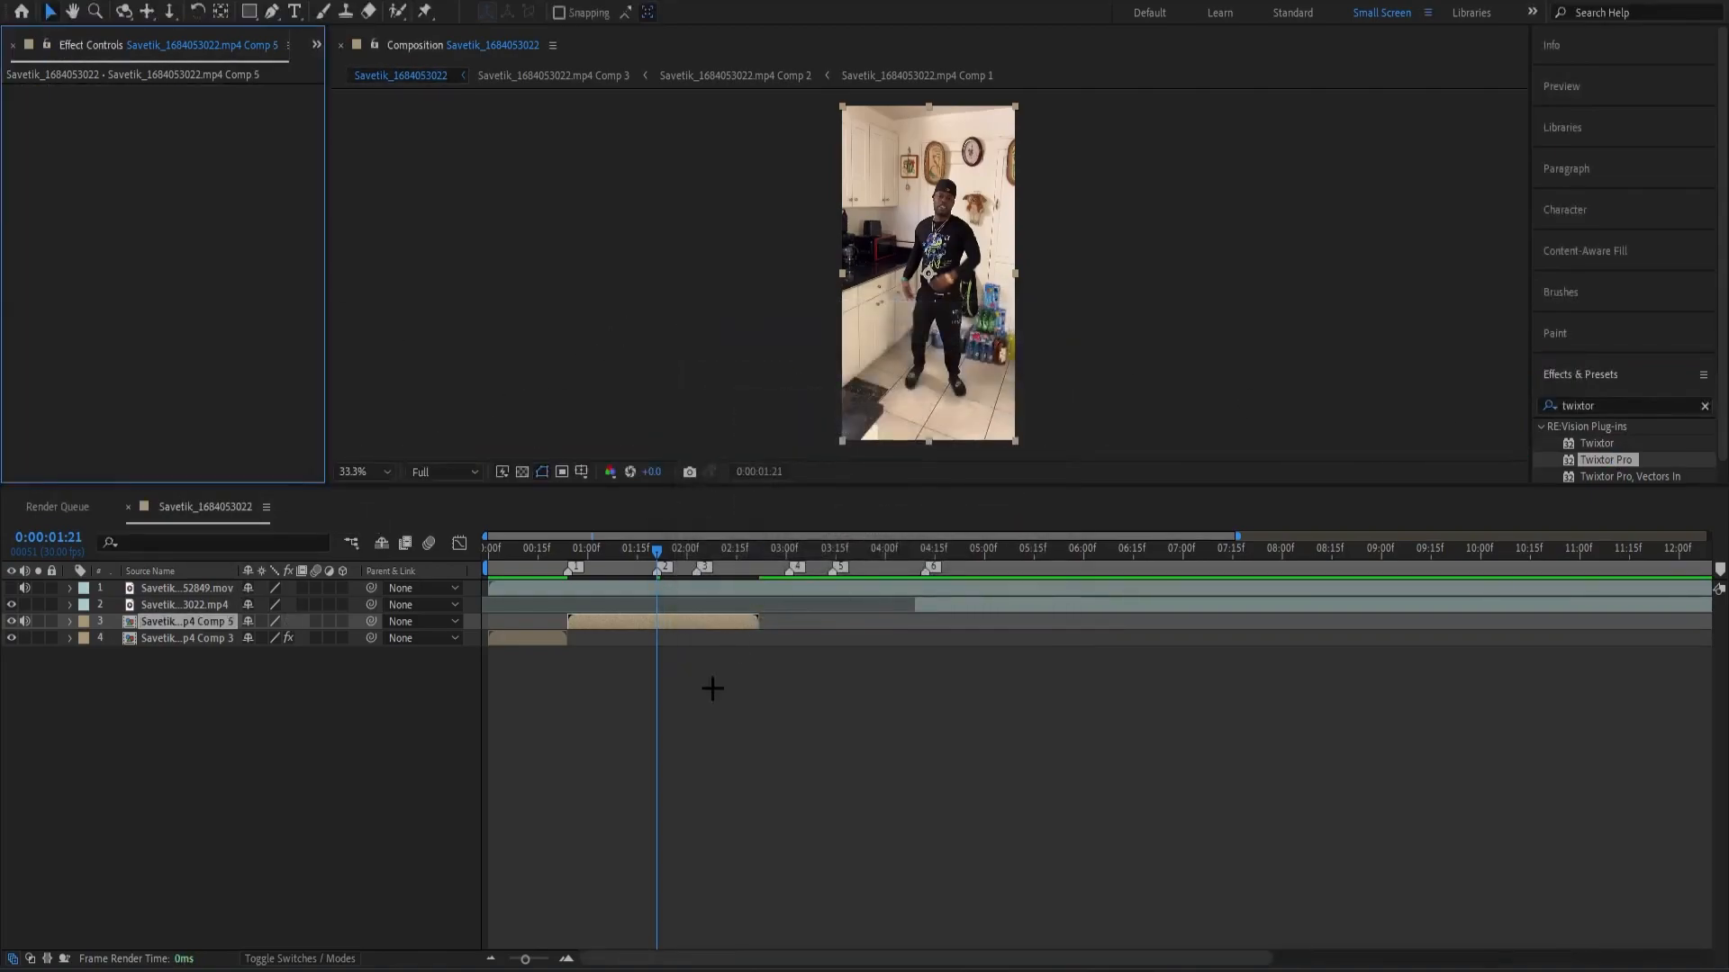
Enable time remapping on the second clip, move its end keyframe to marker 2 at 0:00:01:21, and trim the layer there.
key("ctrl+alt+t")
left_click_drag(761, 638, 659, 672)
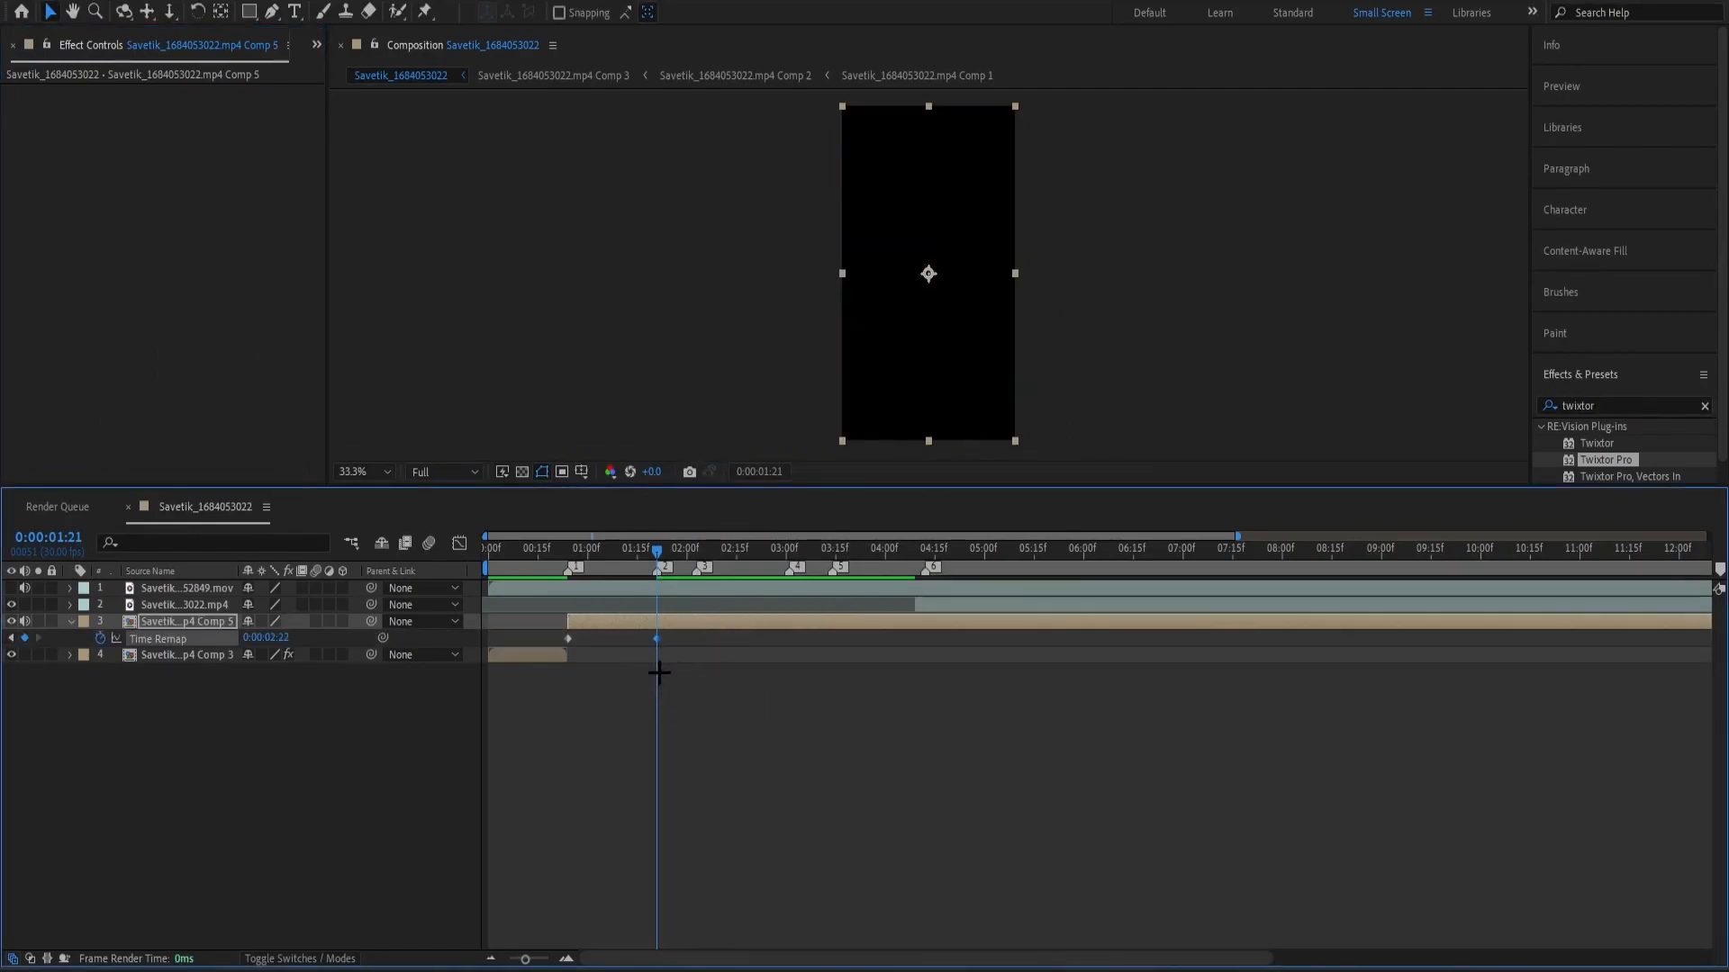
key("alt+bracketright")
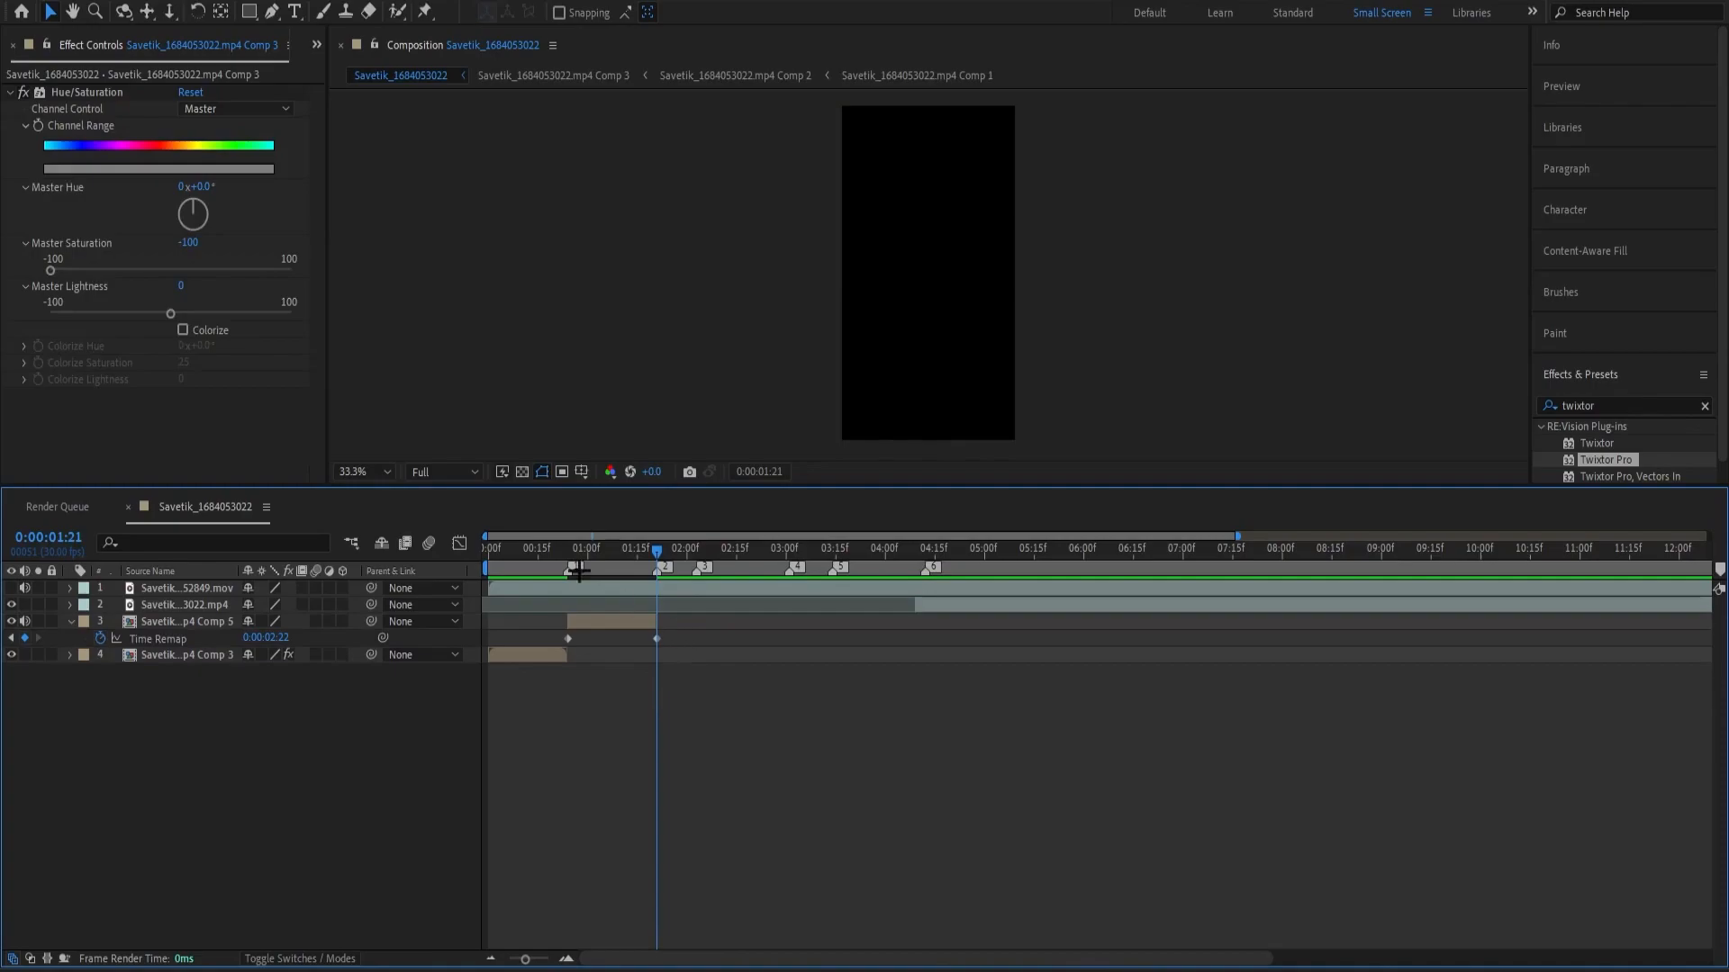
Apply Easy Ease to both Time Remap keyframes of the second clip and open them in the Graph Editor.
left_click(573, 622)
mouse_move(714, 641)
left_mouse_down()
mouse_move(625, 633)
mouse_move(708, 641)
left_mouse_up()
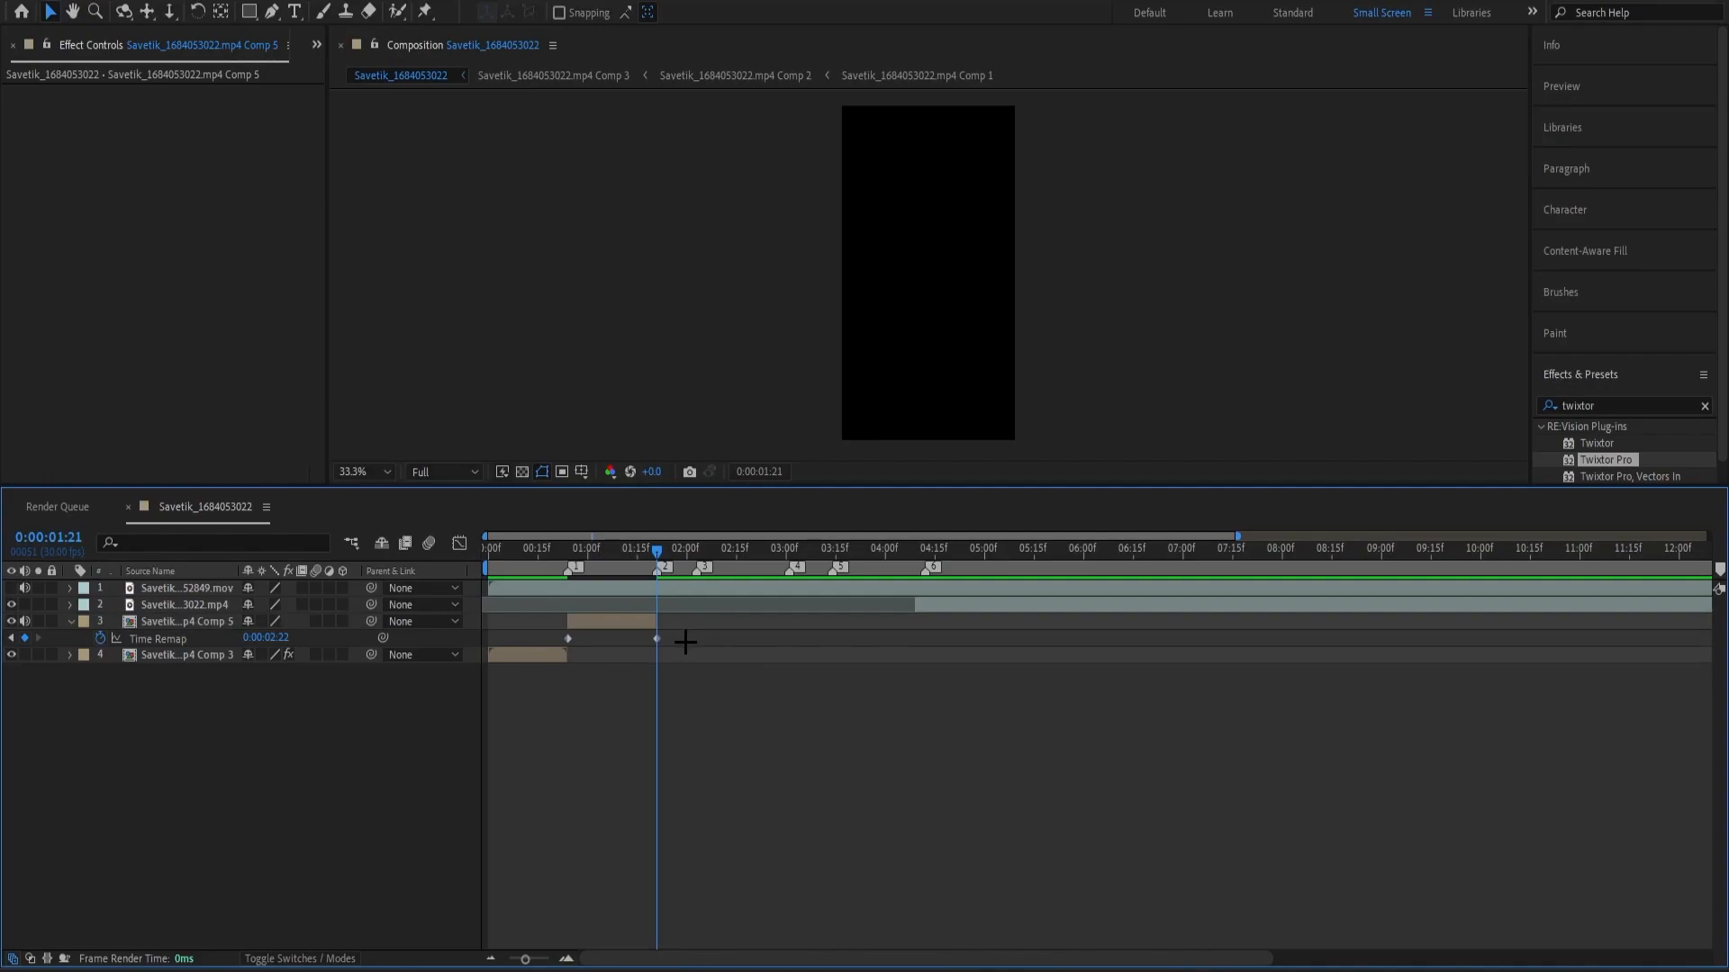
left_click_drag(685, 642, 540, 634)
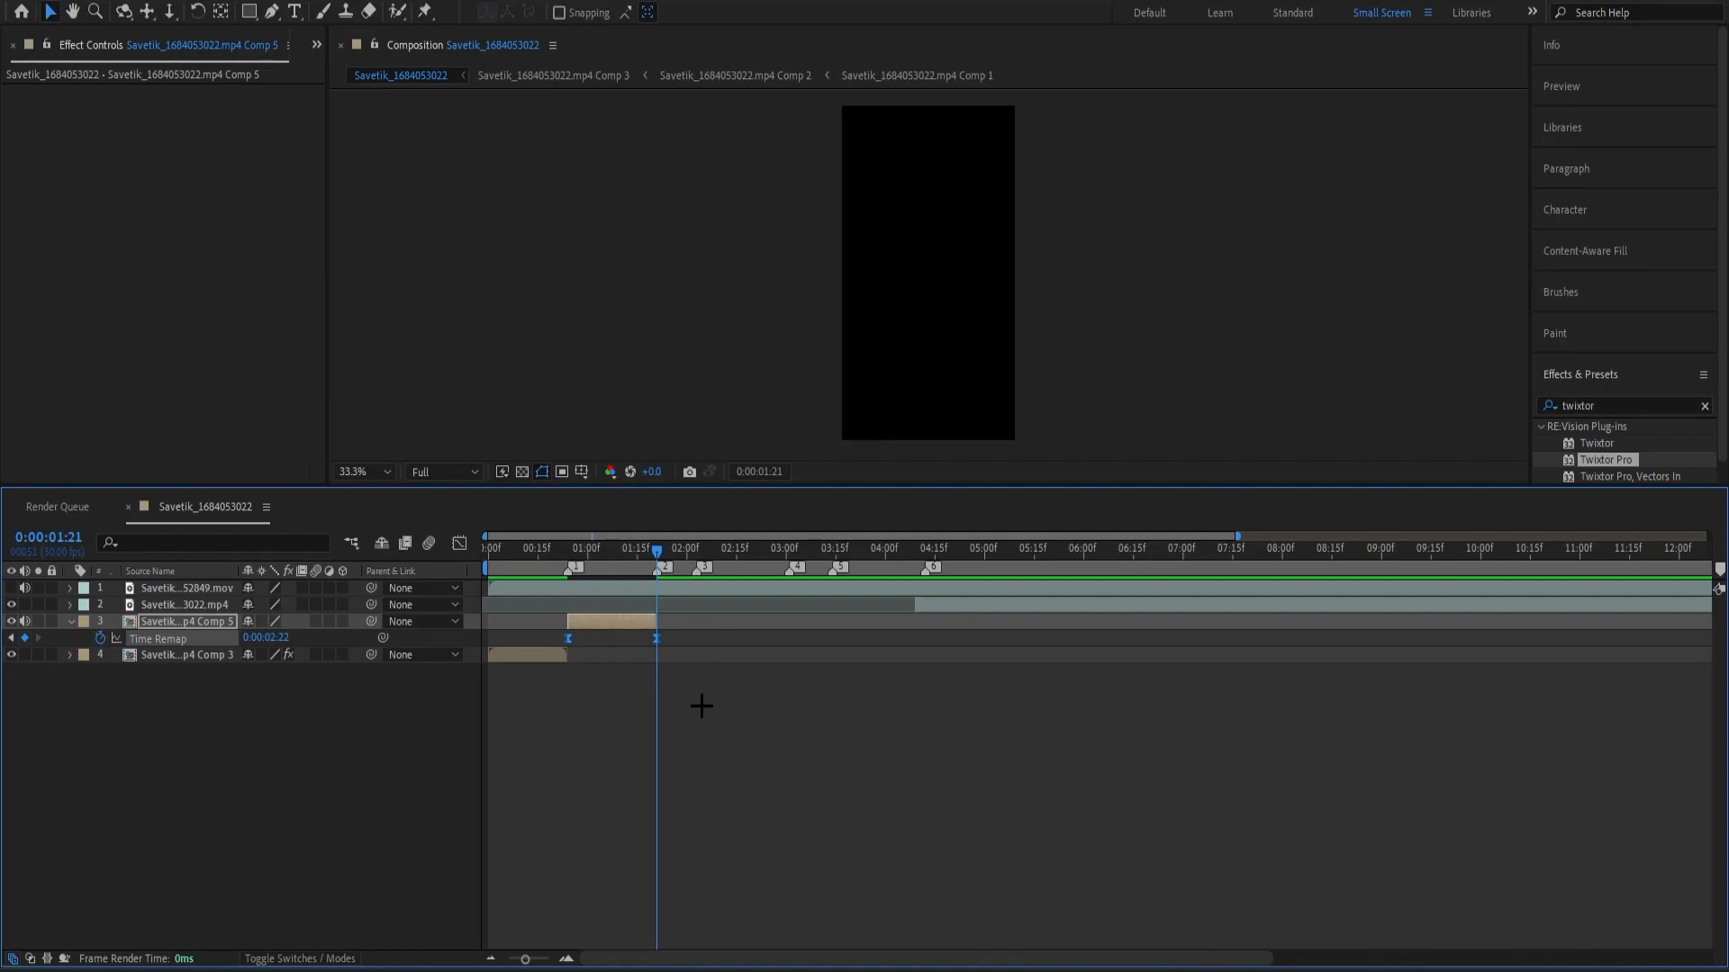
key("shift+F3")
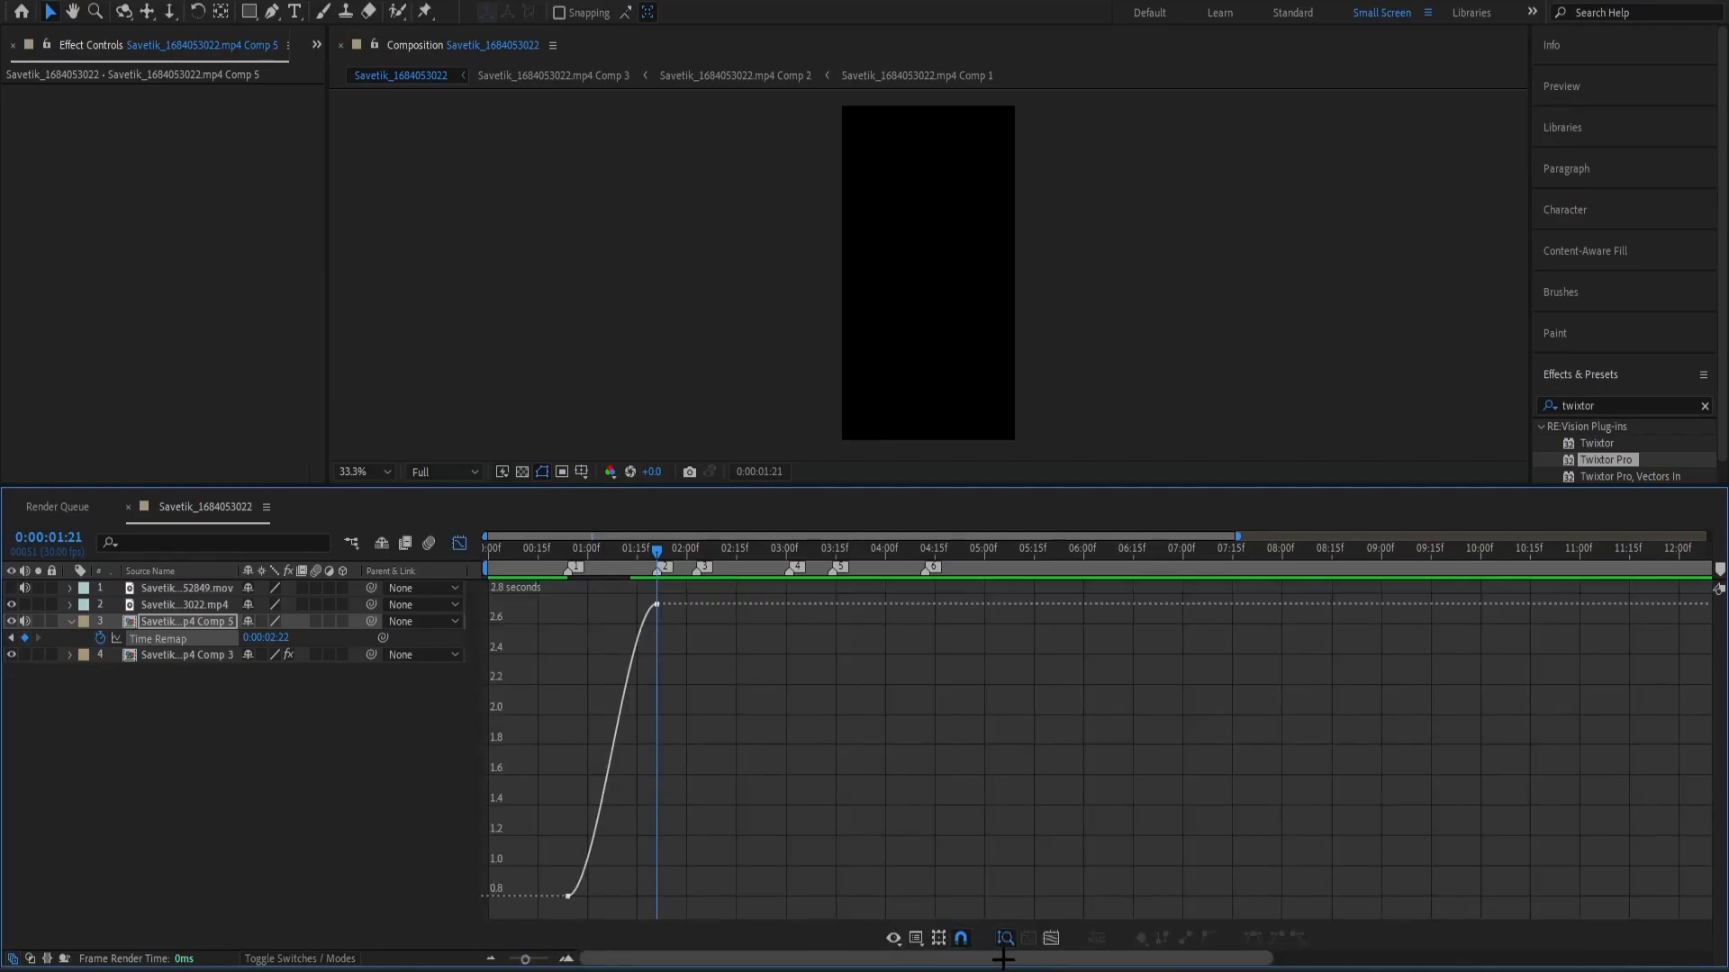
Shape the Time Remap curve with steep ends and a flatter middle between markers 1 and 2, and preview the result.
left_click_drag(528, 958, 564, 959)
left_click_drag(684, 957, 654, 957)
left_click_drag(548, 959, 544, 958)
left_click(688, 896)
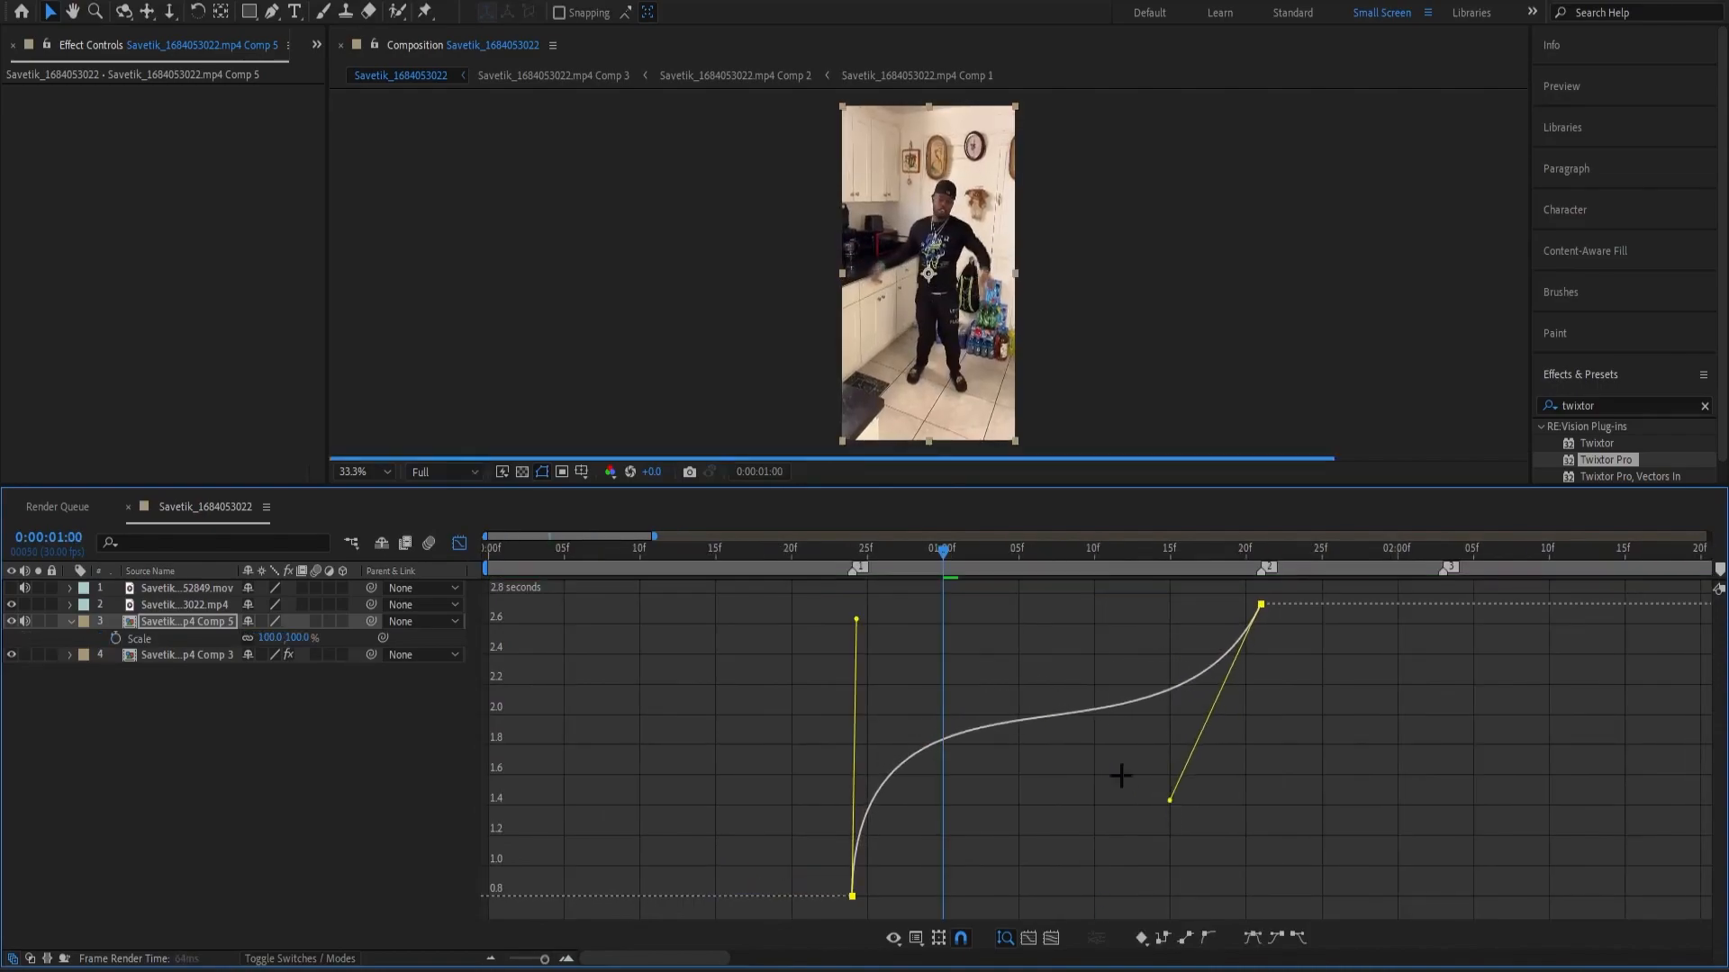
left_click(975, 645)
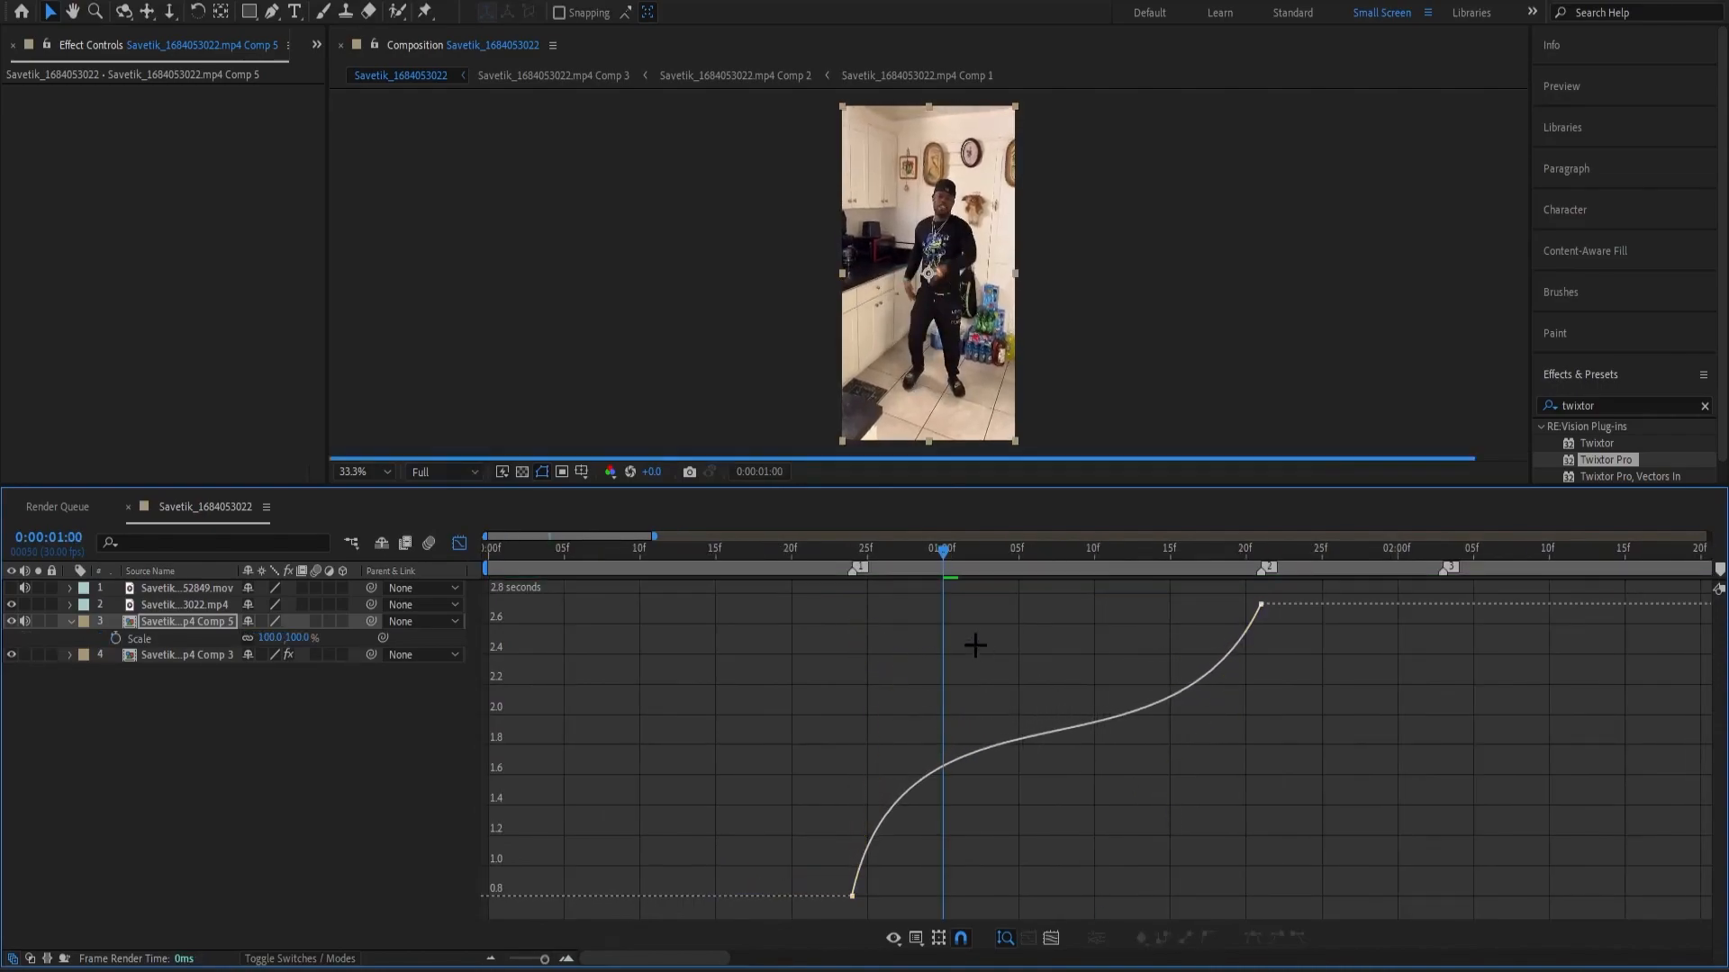
left_click(932, 766)
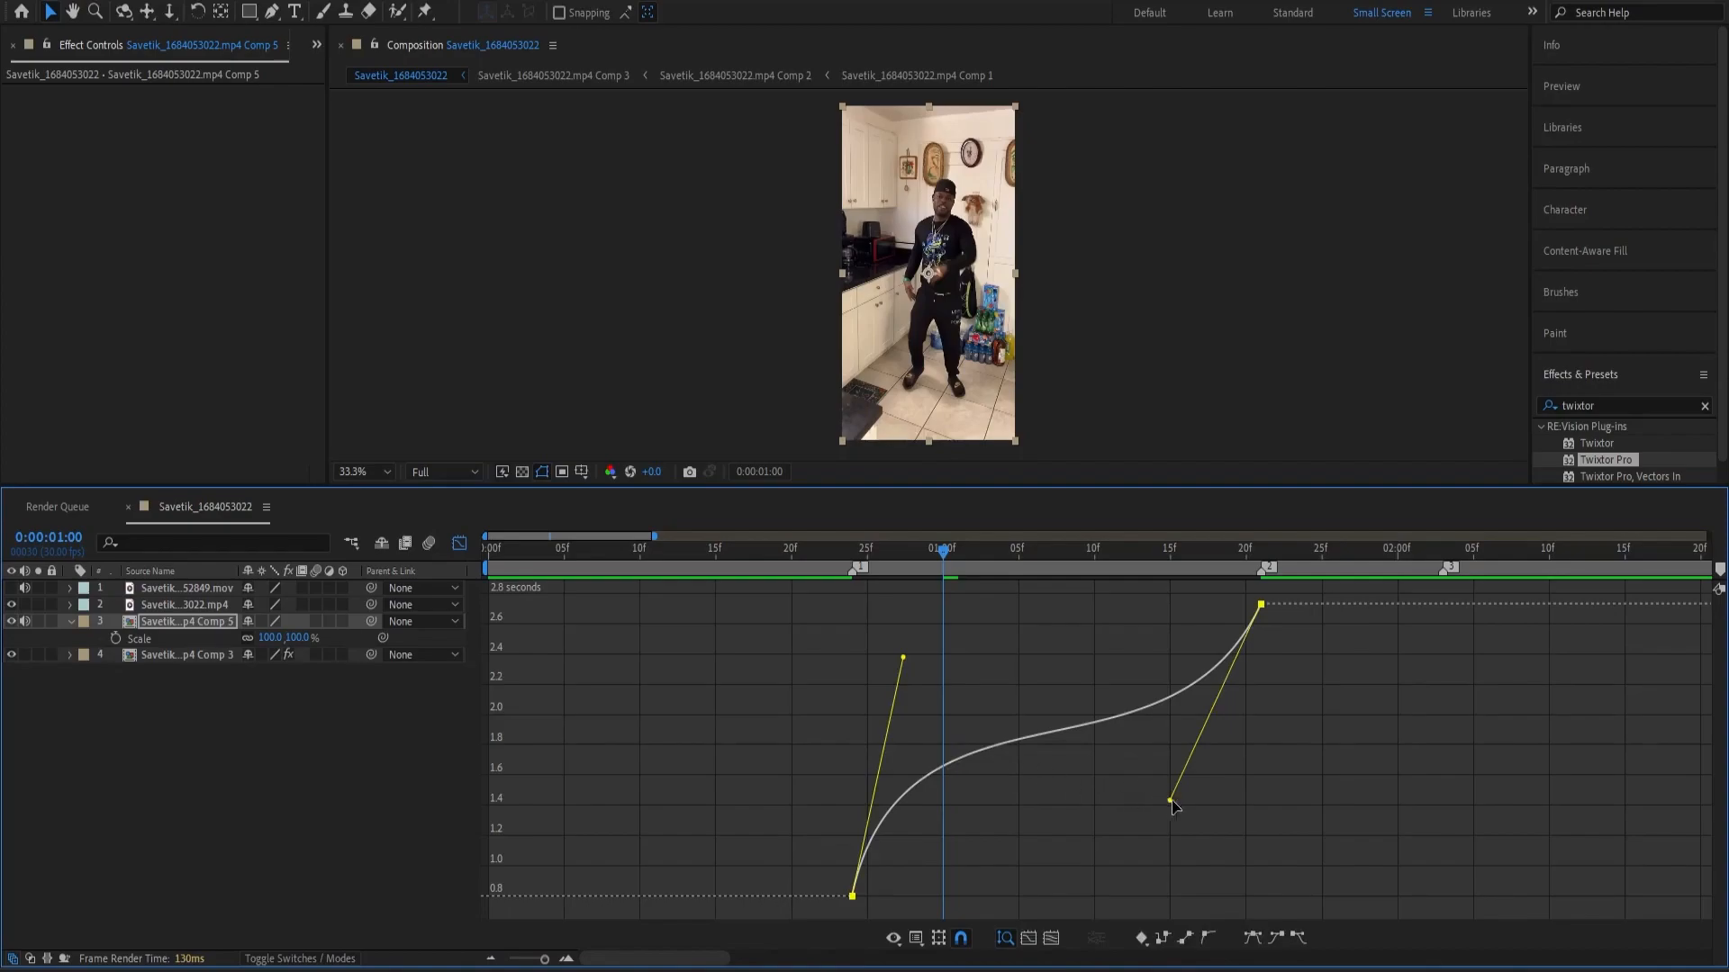
mouse_move(1172, 800)
left_mouse_down()
mouse_move(1196, 799)
mouse_move(1178, 805)
left_mouse_up()
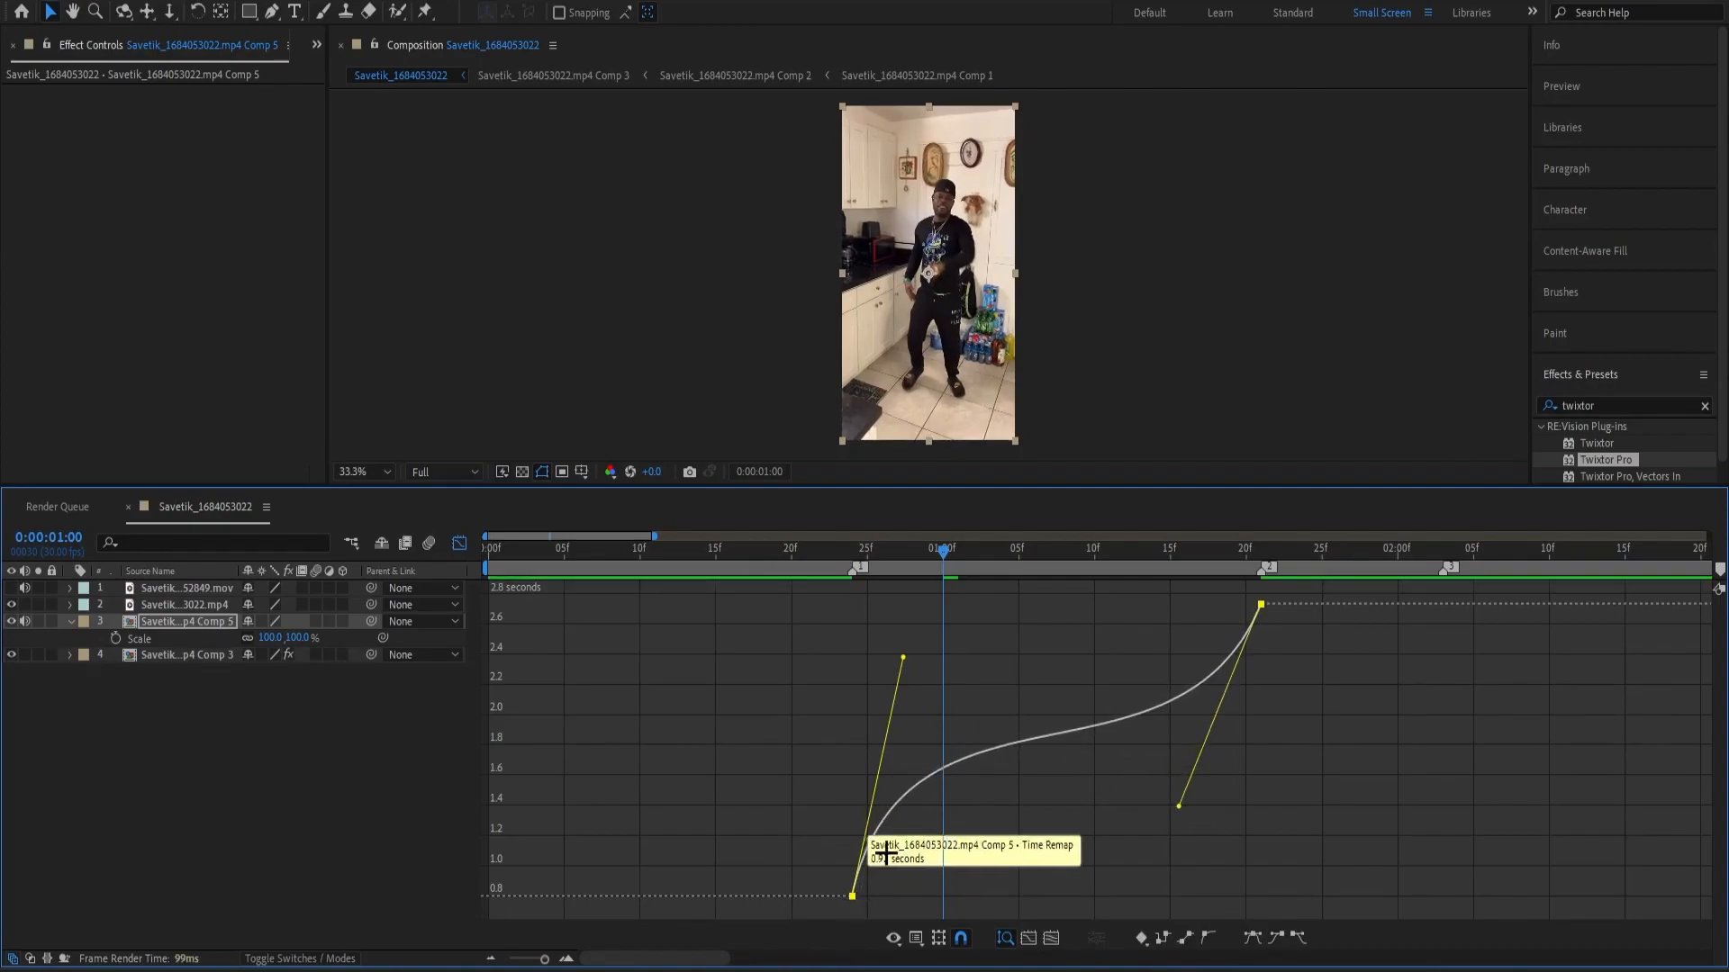
left_click(893, 892)
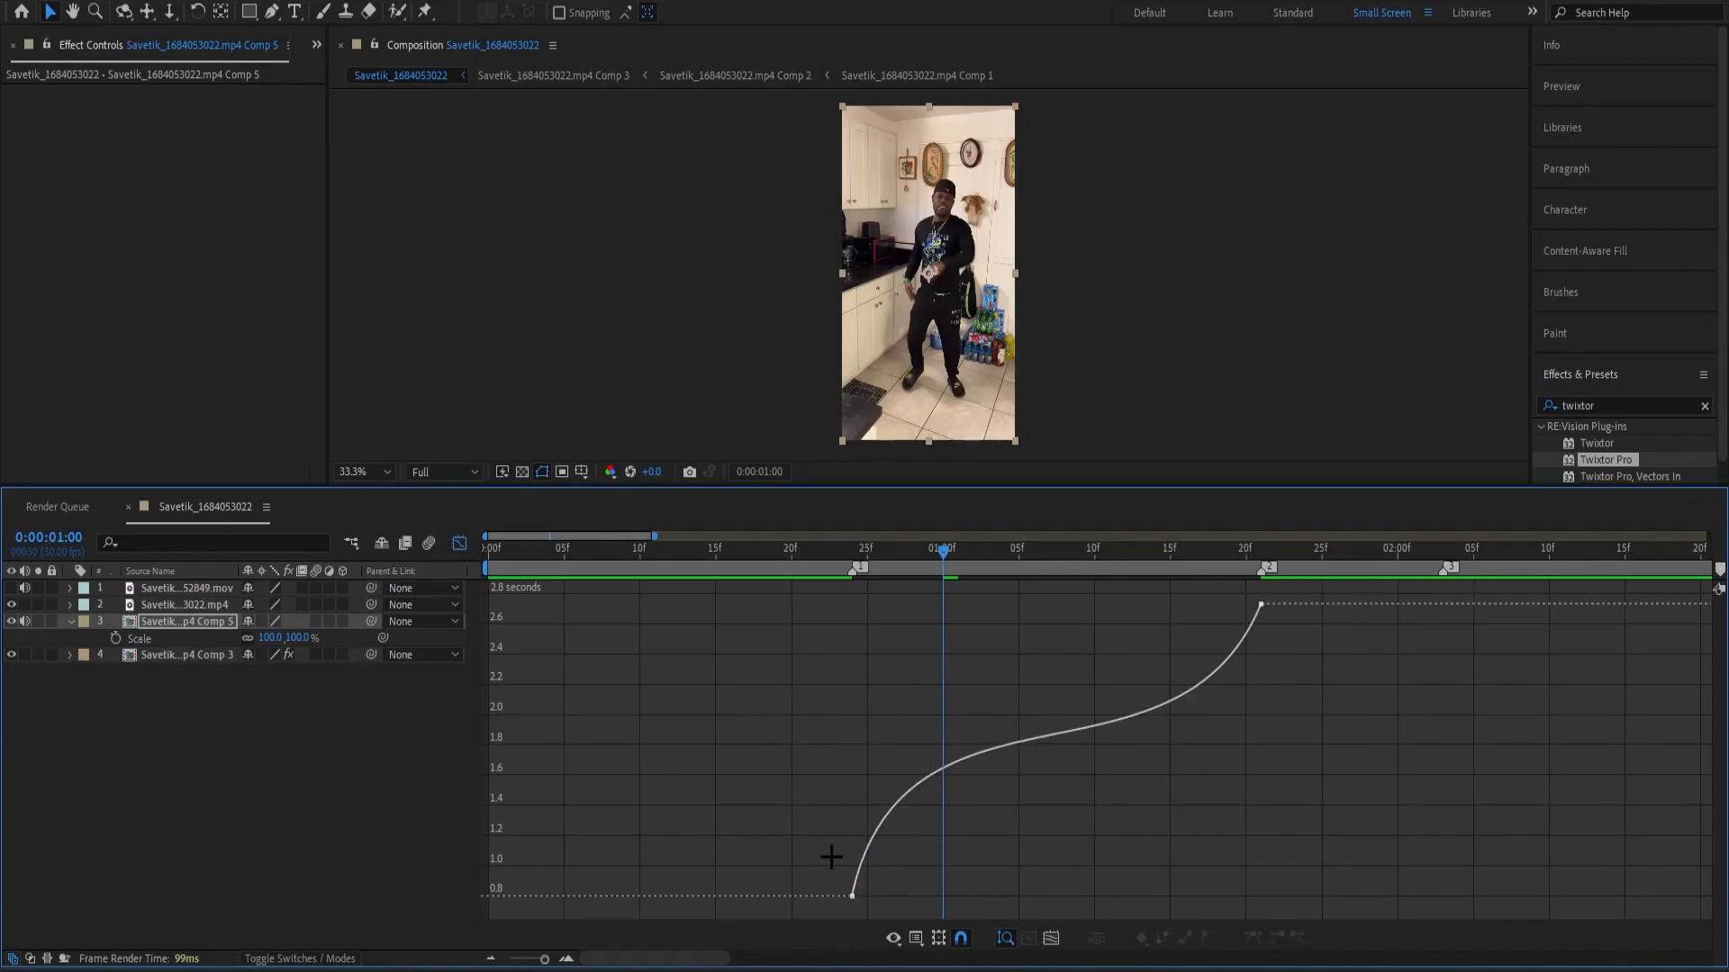
key("space")
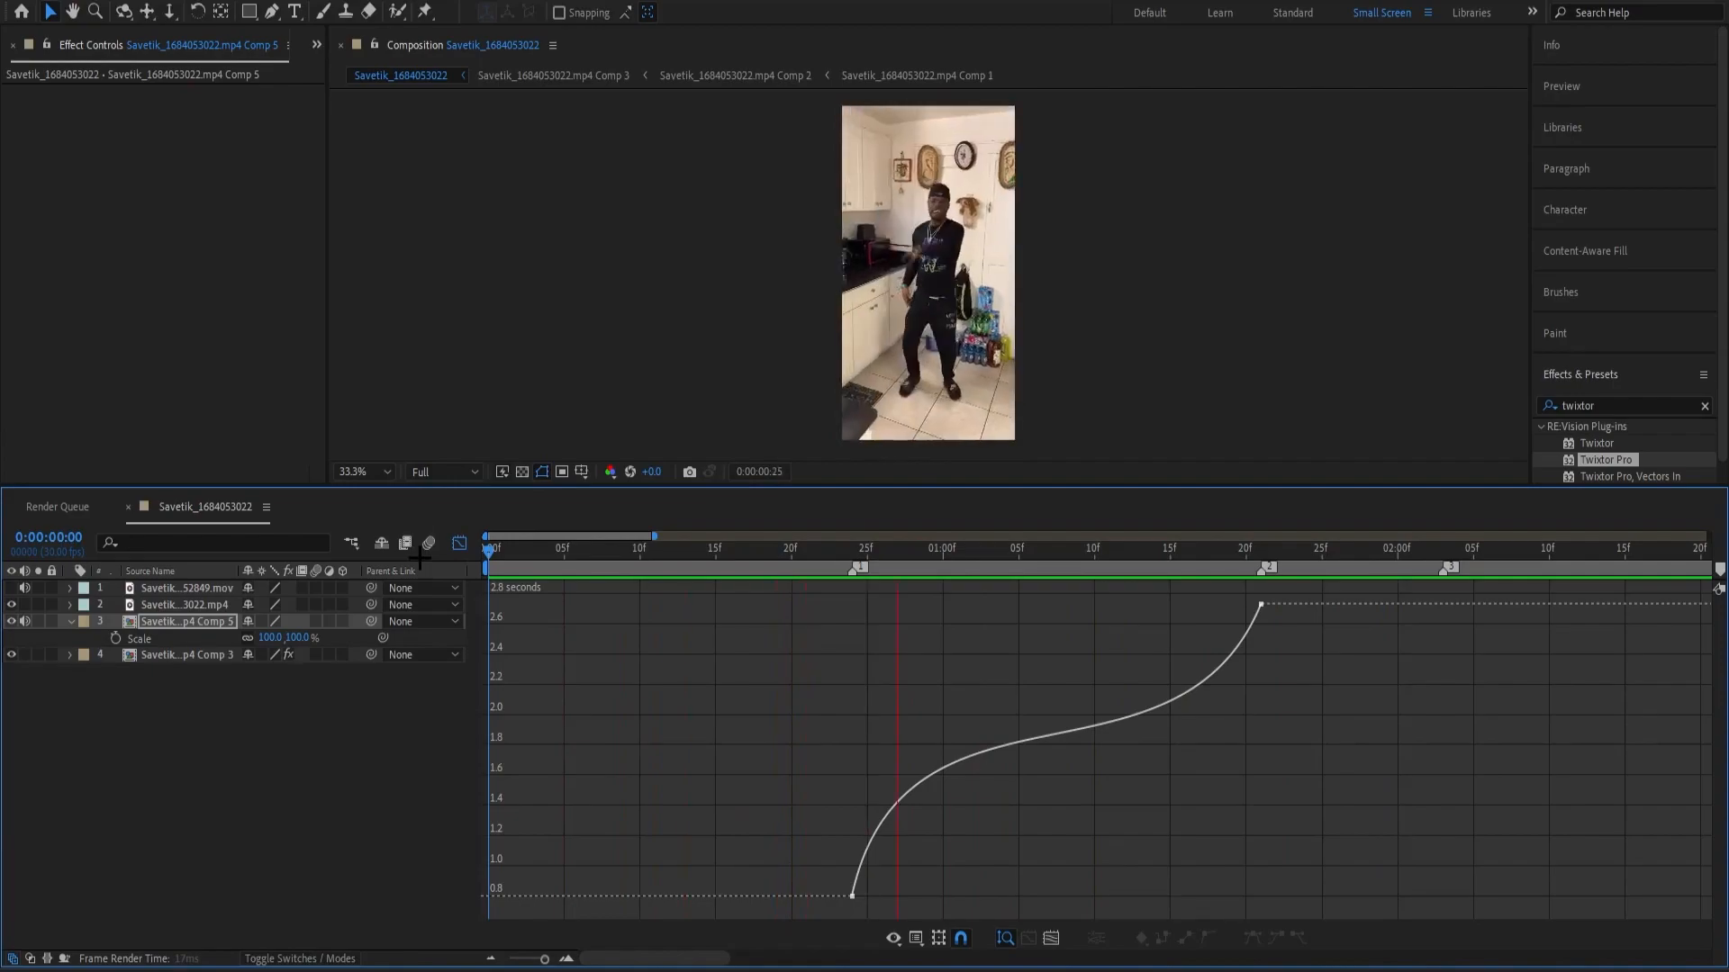
key("space")
Raise the first Time Remap keyframe's handle to make the start of the curve steeper, and preview the speed ramp.
left_click(949, 763)
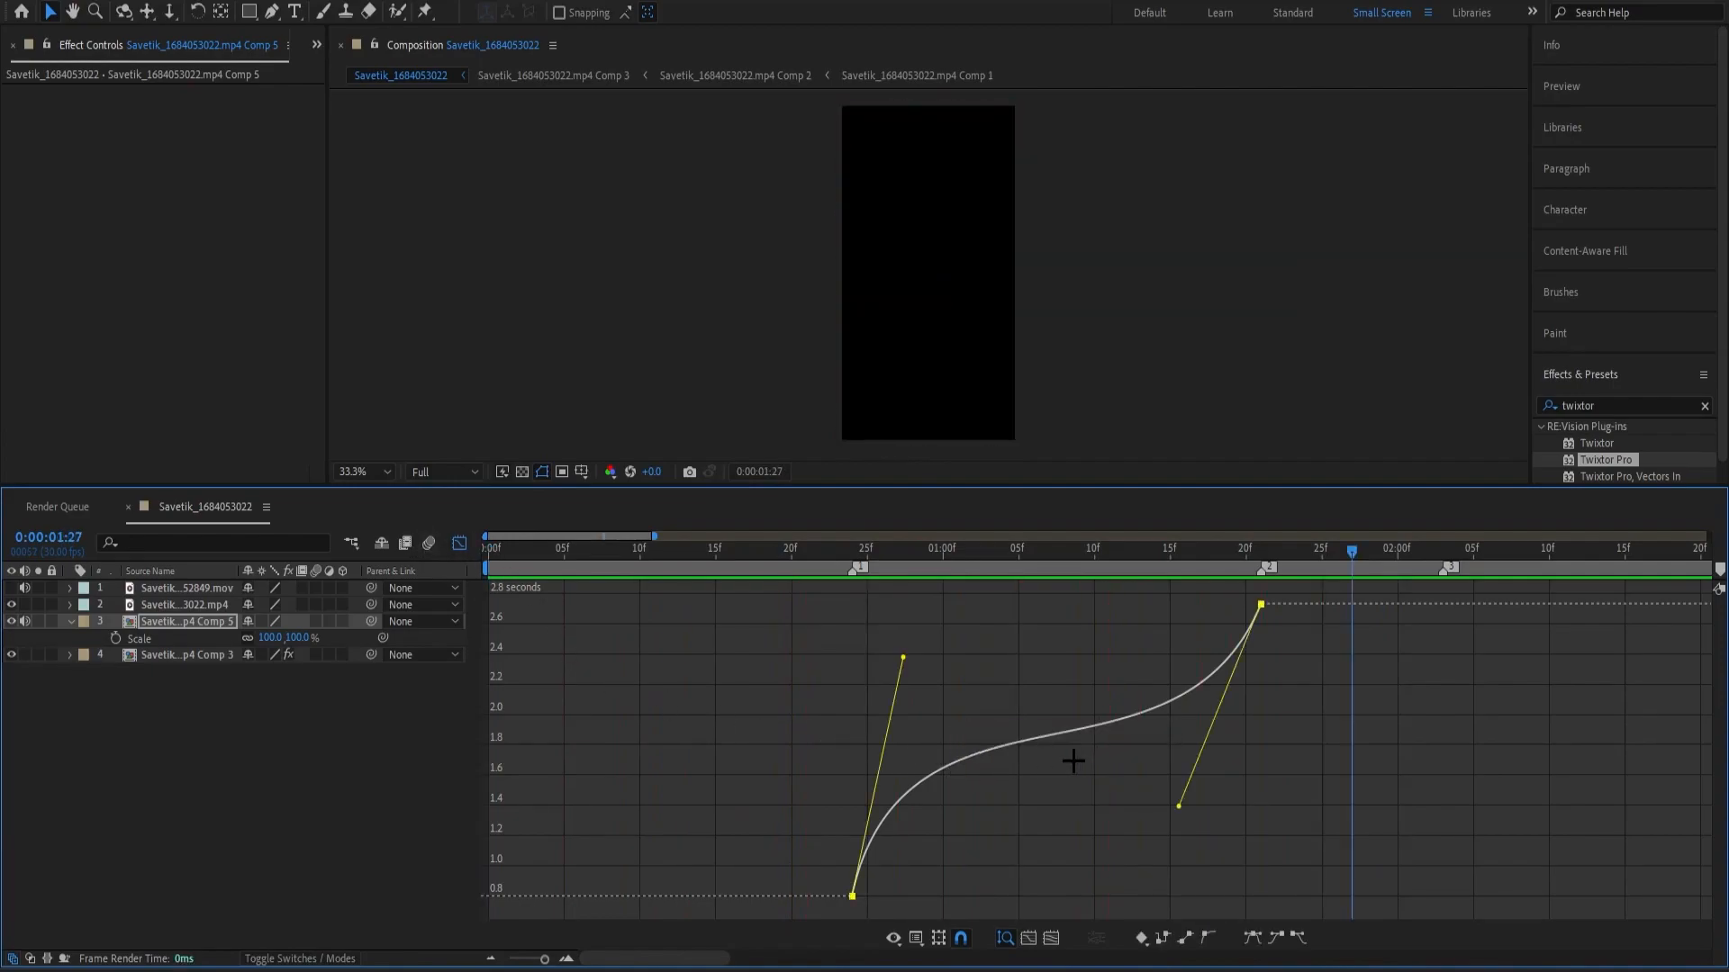
left_click_drag(904, 663, 889, 620)
left_click(1119, 796)
left_click(1135, 705)
left_click(1183, 791)
left_click(1158, 704)
left_click(1204, 775)
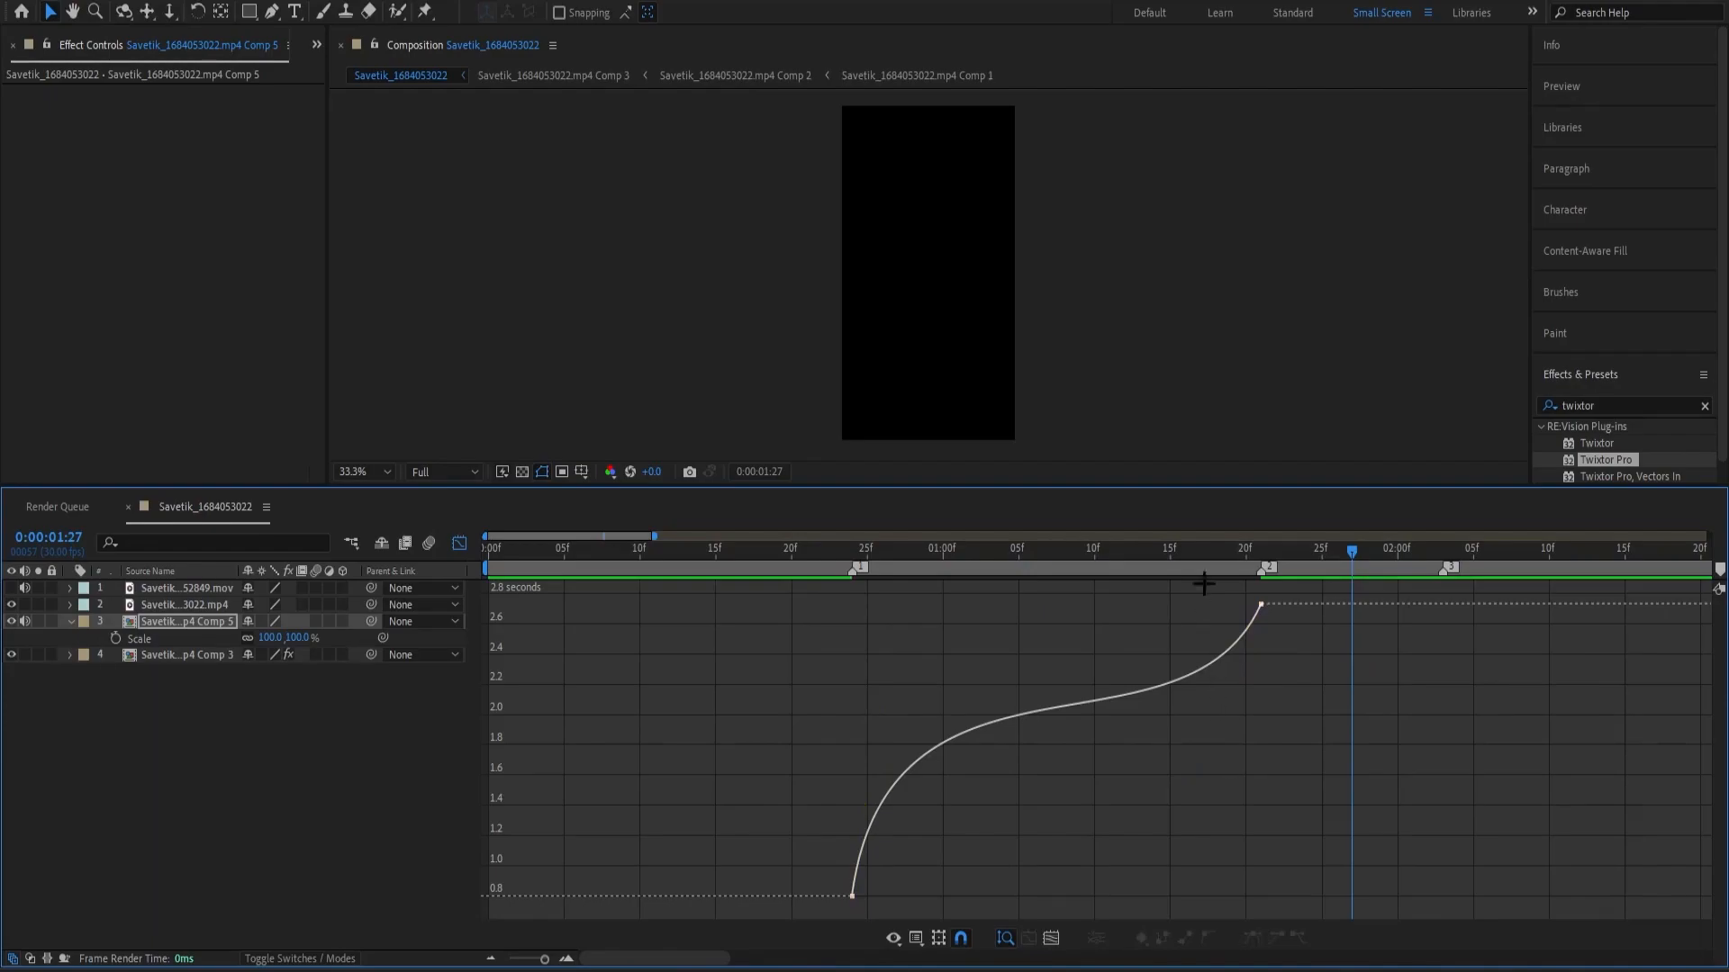
key("space")
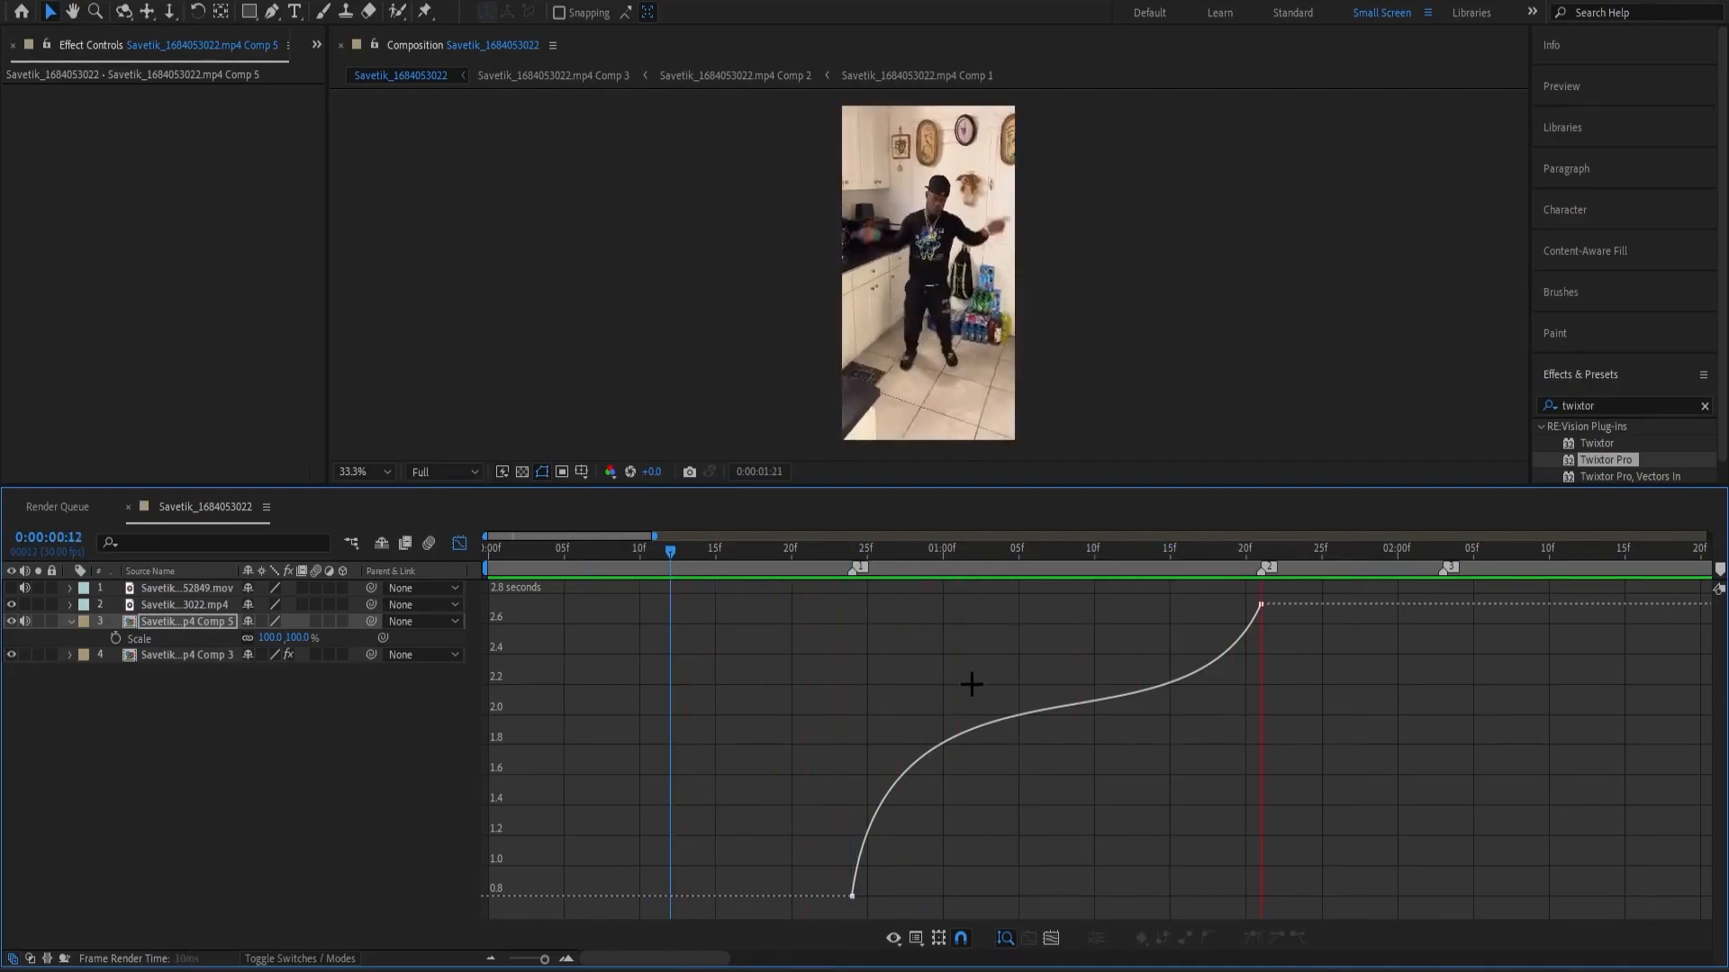
key("space")
left_click_drag(990, 551, 882, 551)
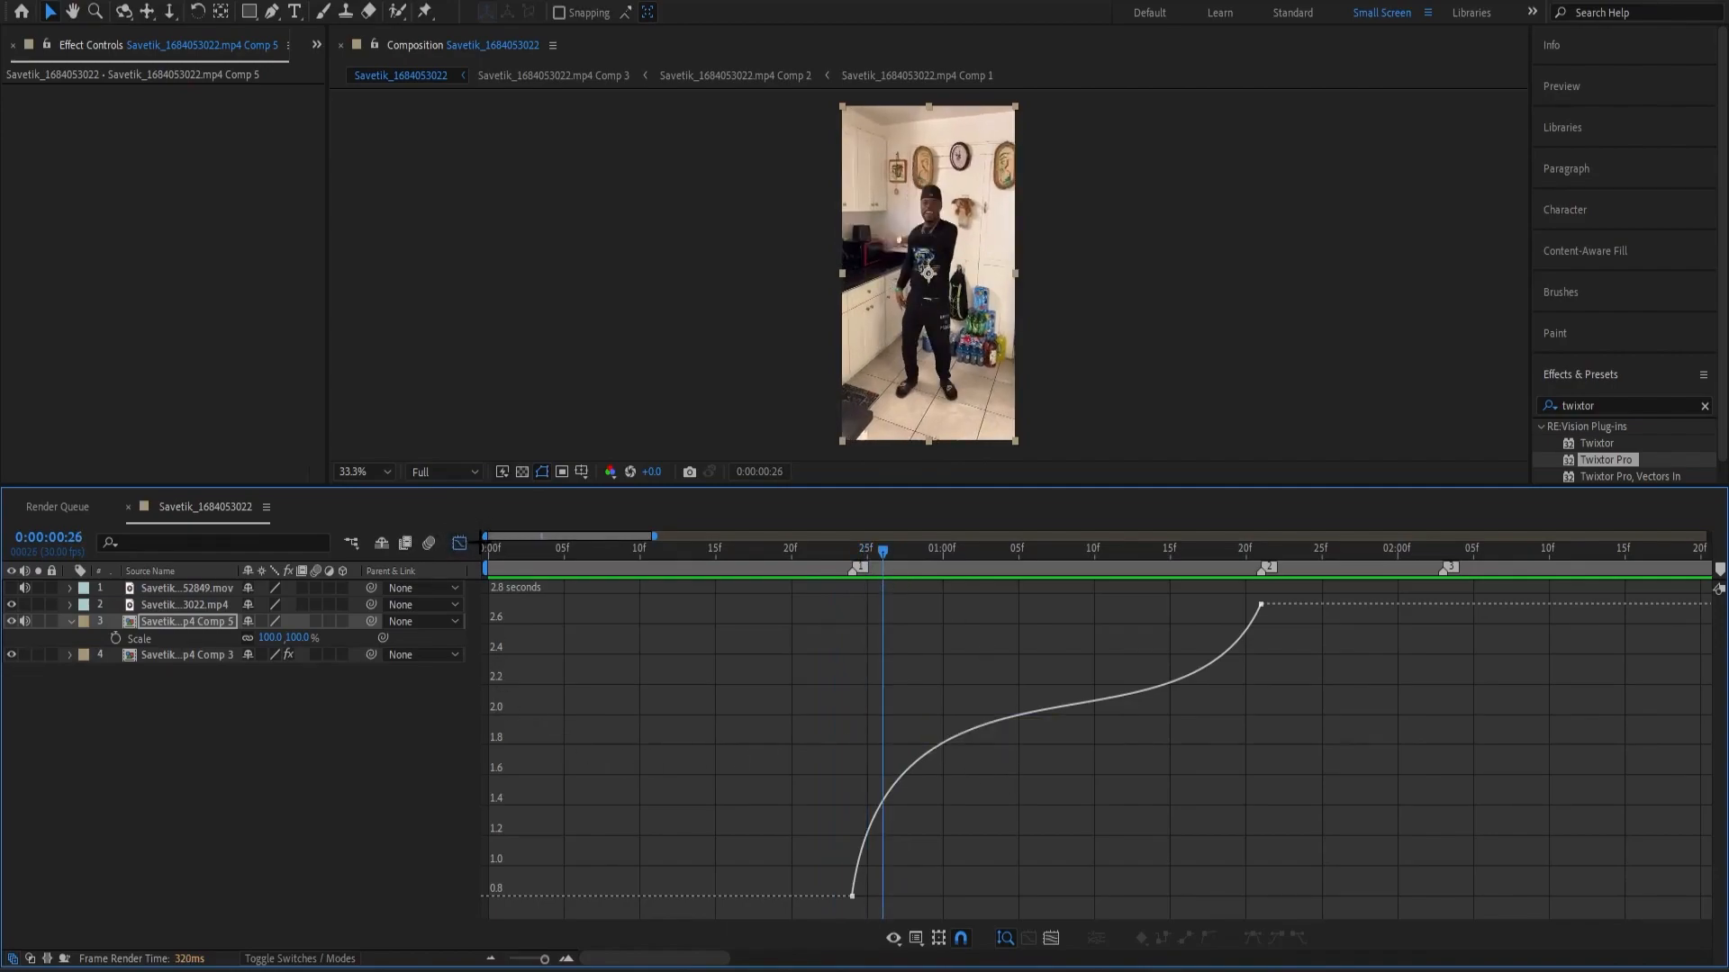
Close the Graph Editor and preview the transition from the intro into the second clip, starting at 0:00:00:12.
left_click(460, 543)
left_click(741, 792)
left_click(901, 622)
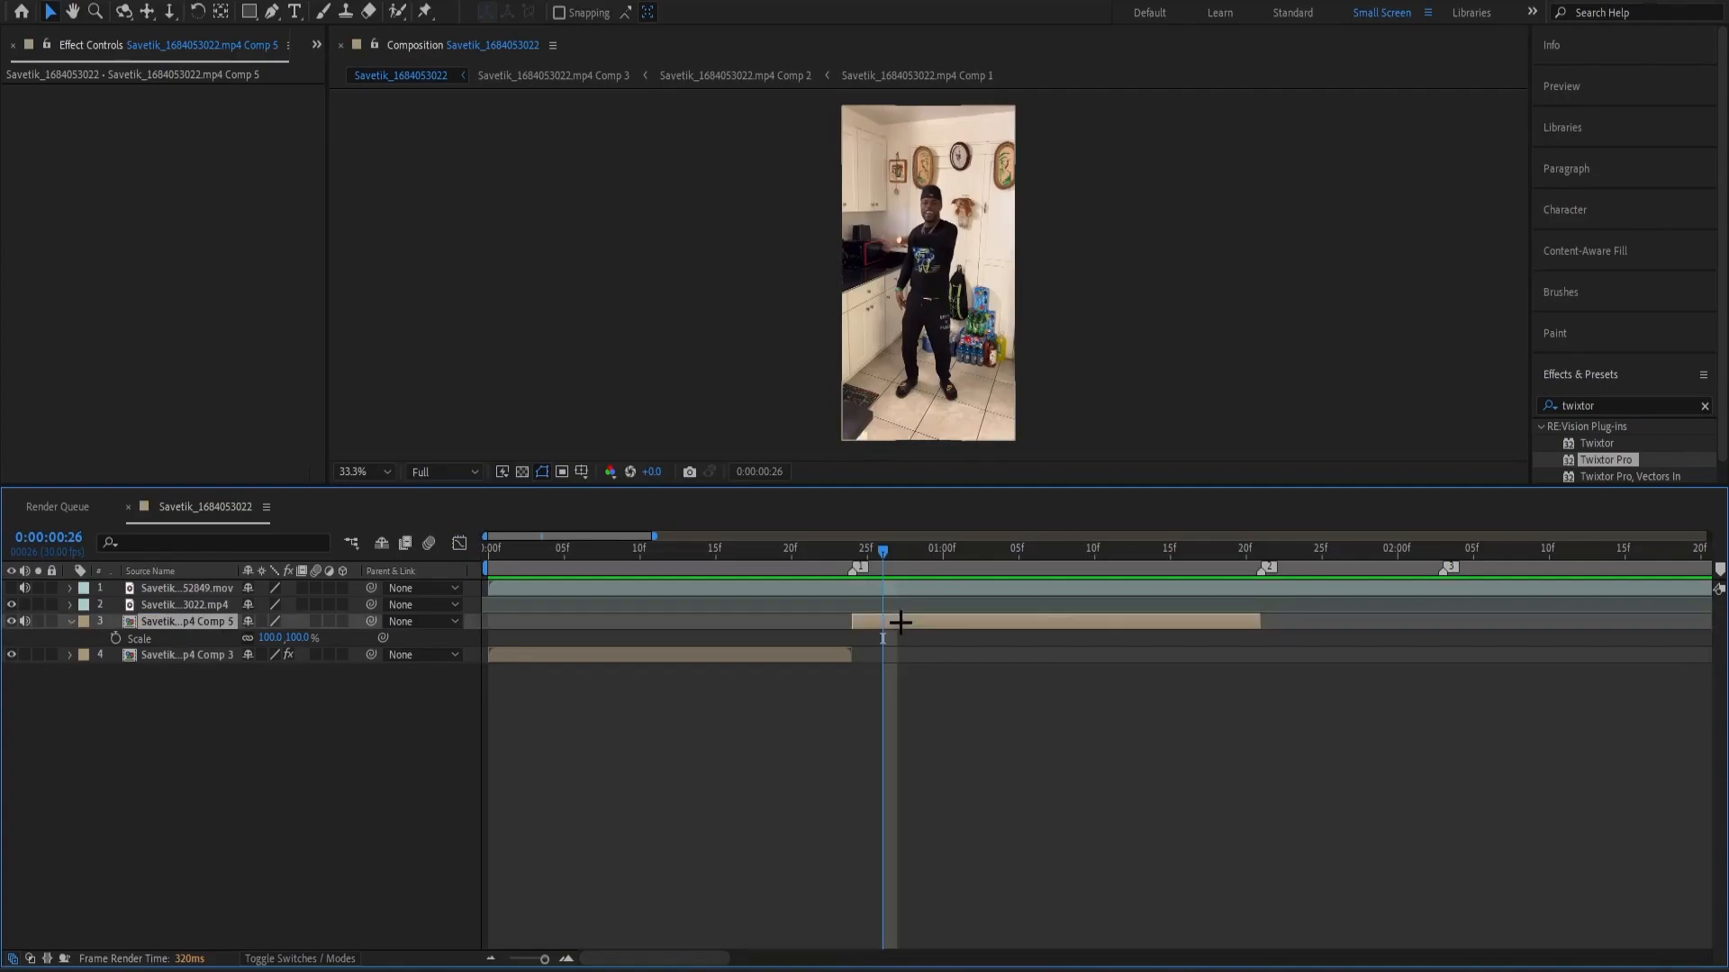
left_click(673, 568)
key("space")
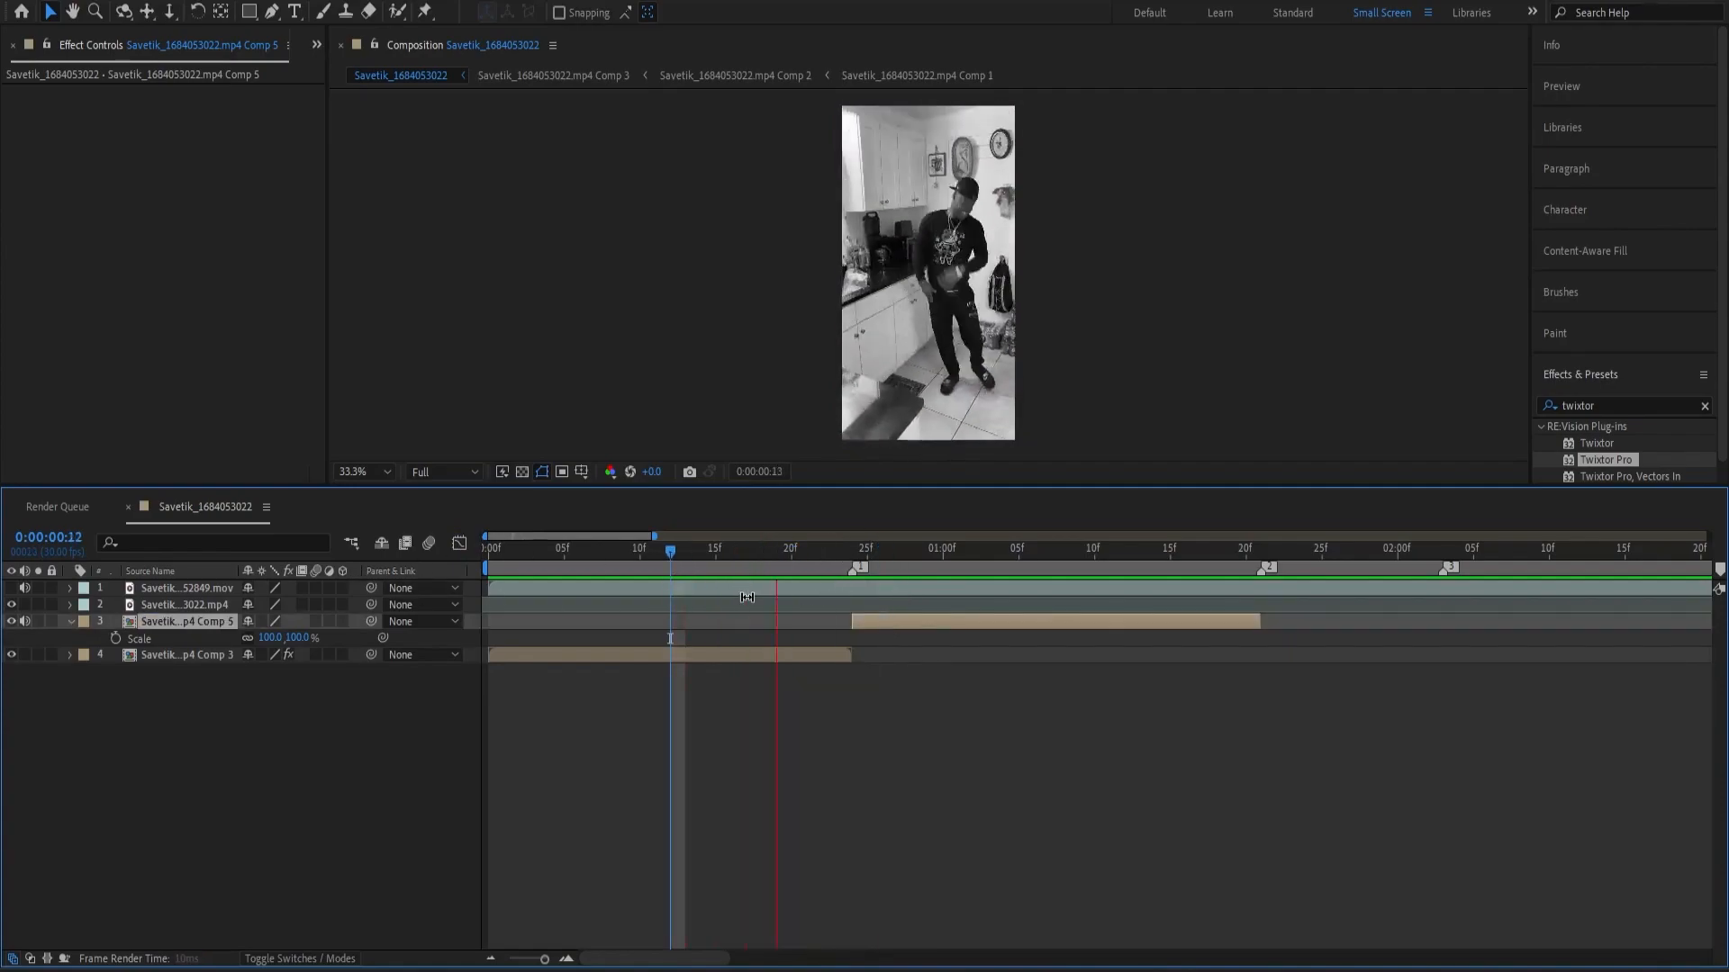
key("space")
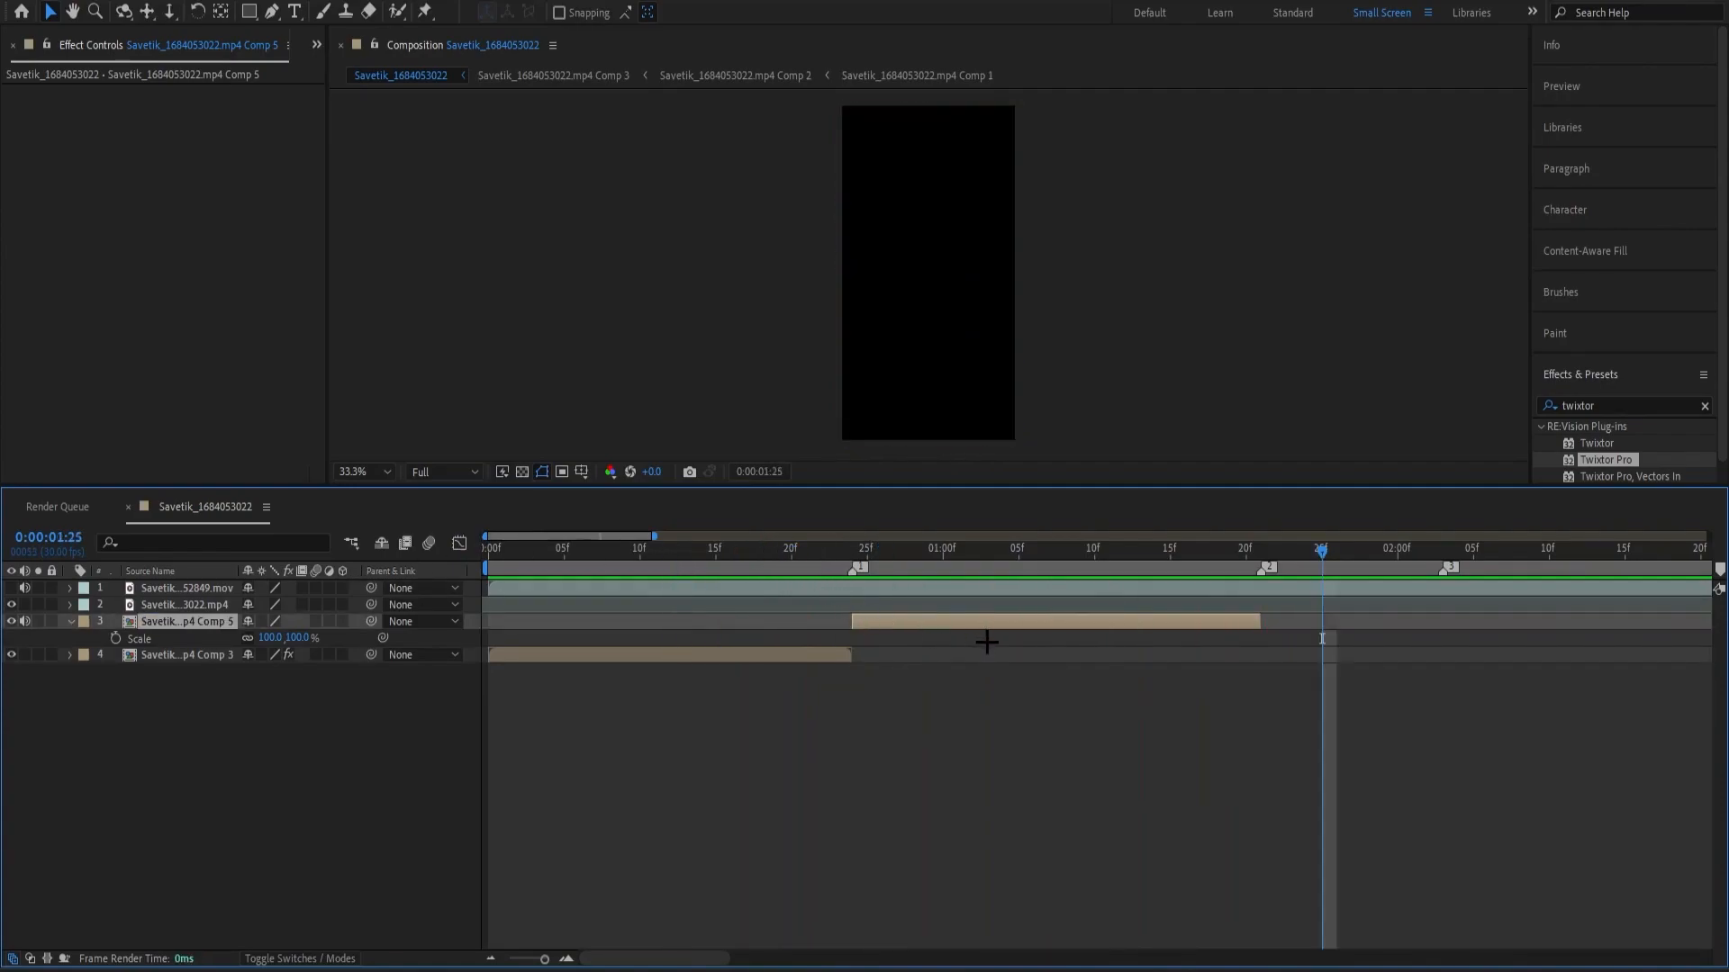
Pre-compose the time-remapped second clip with the default settings and preview the composition from the start.
key("ctrl+shift+c")
key("Return")
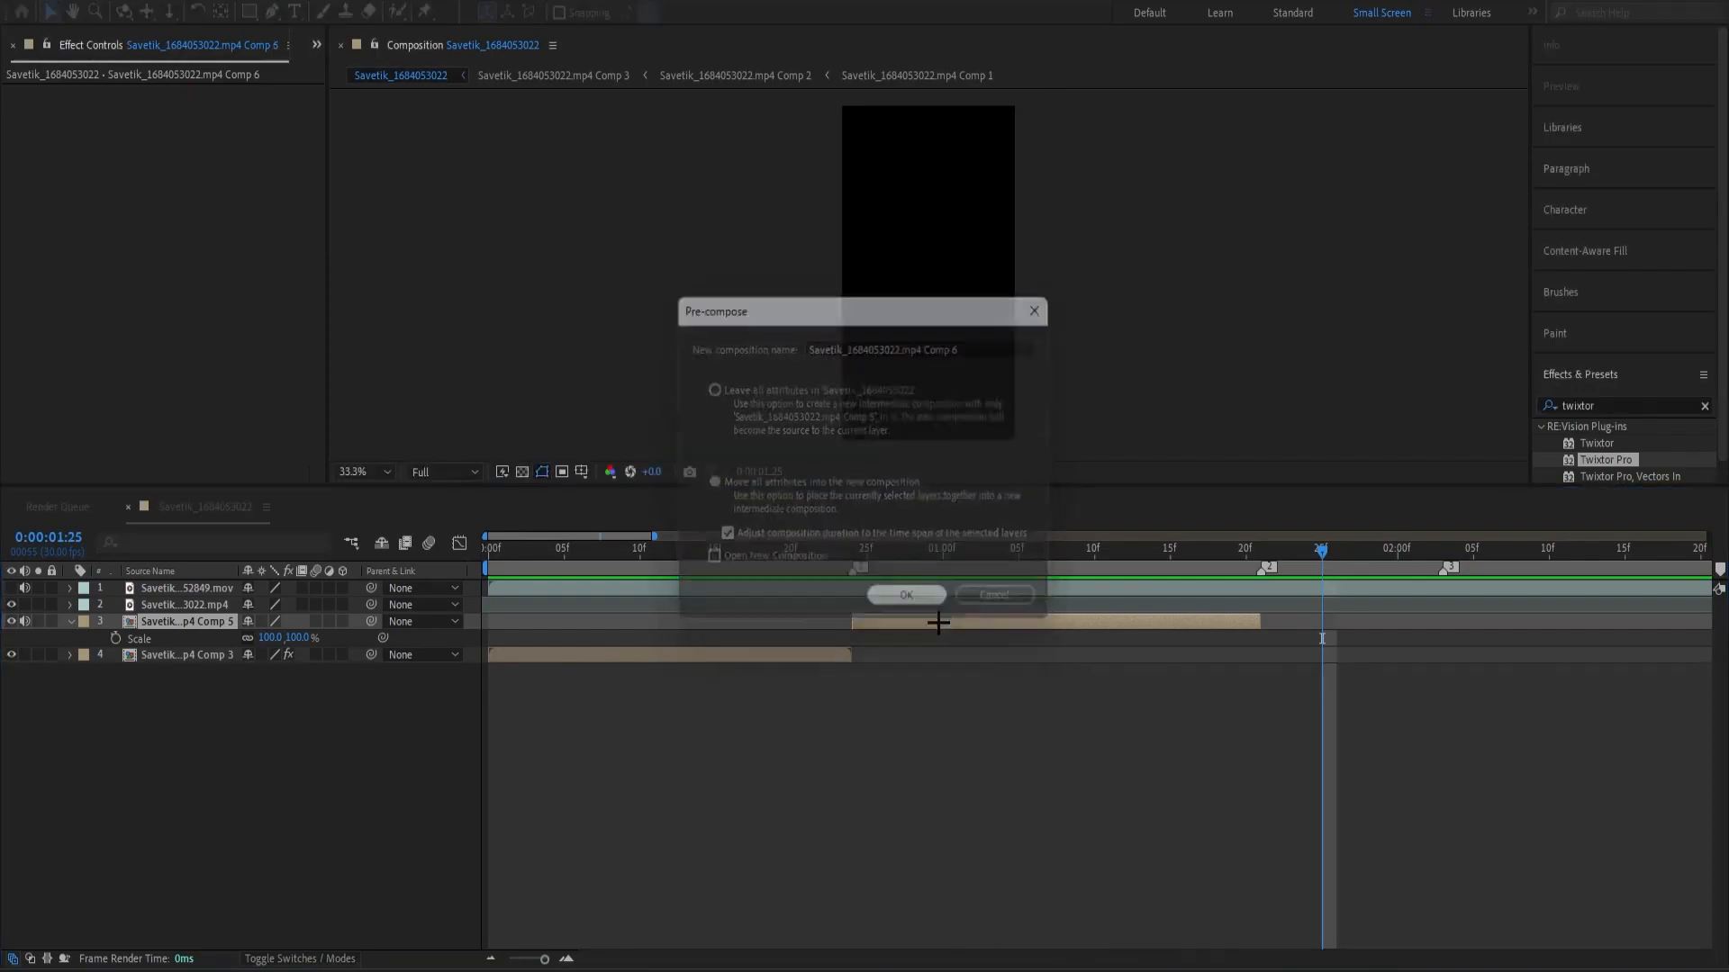
key("Home")
key("space")
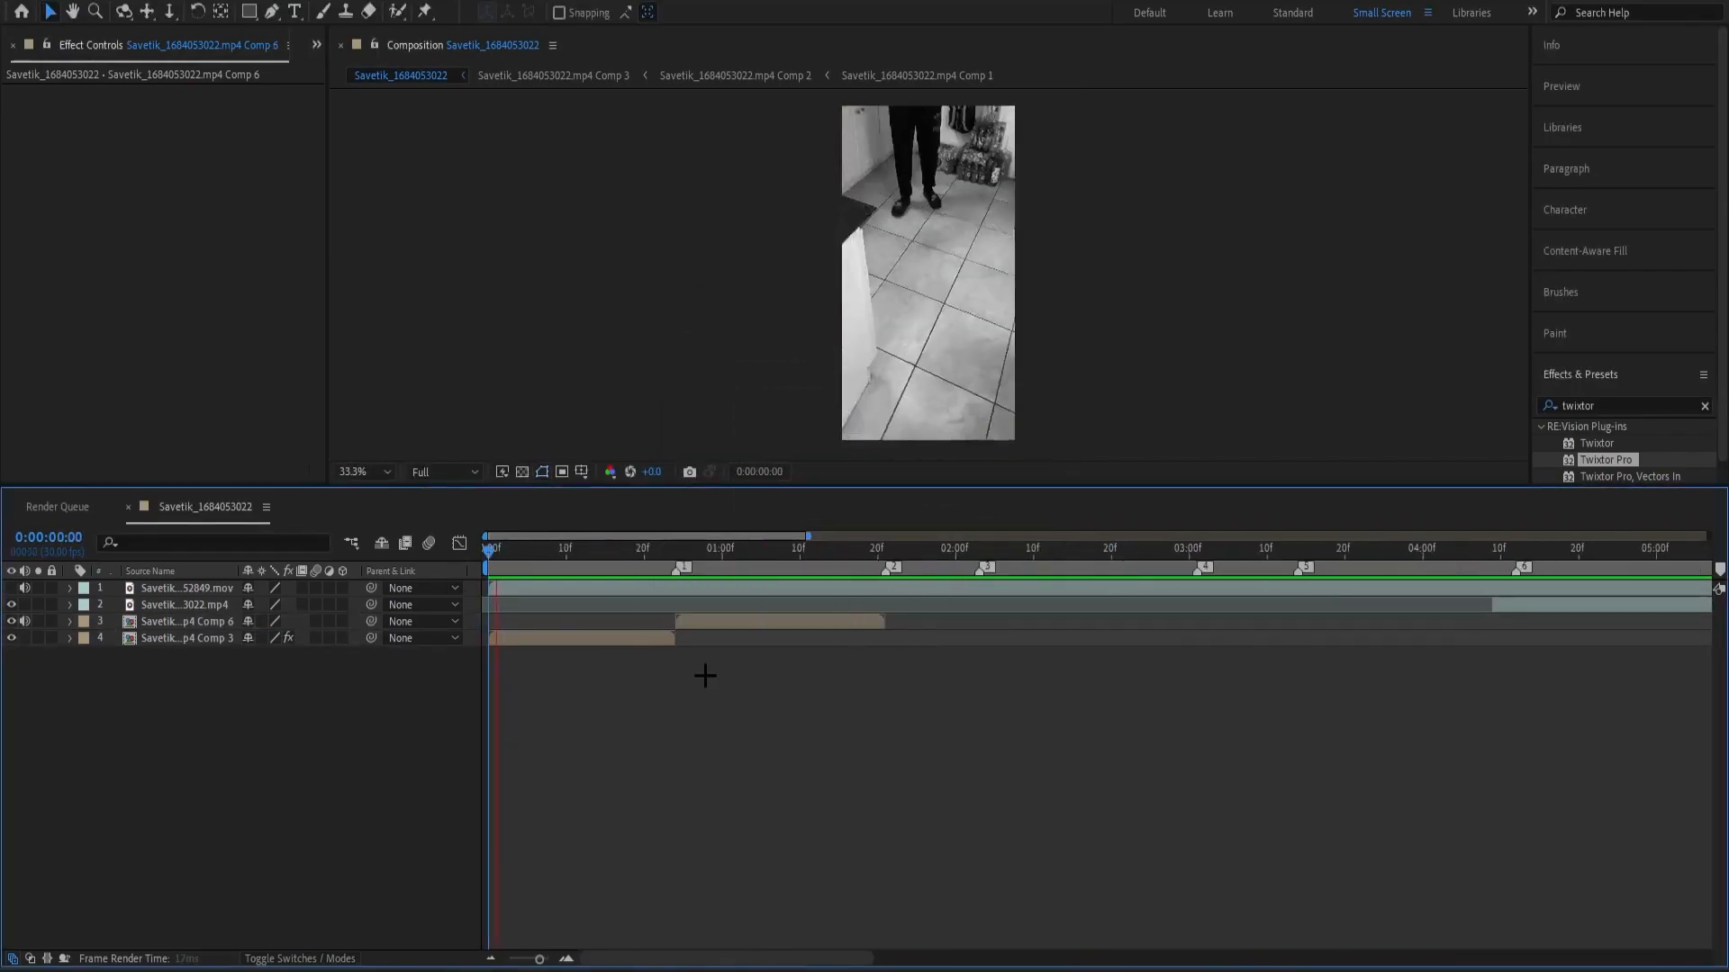
key("space")
Place the playhead at marker 2 and slide the remaining .mp4 segment earlier so it starts at about 3.8 seconds.
left_click_drag(805, 550, 884, 601)
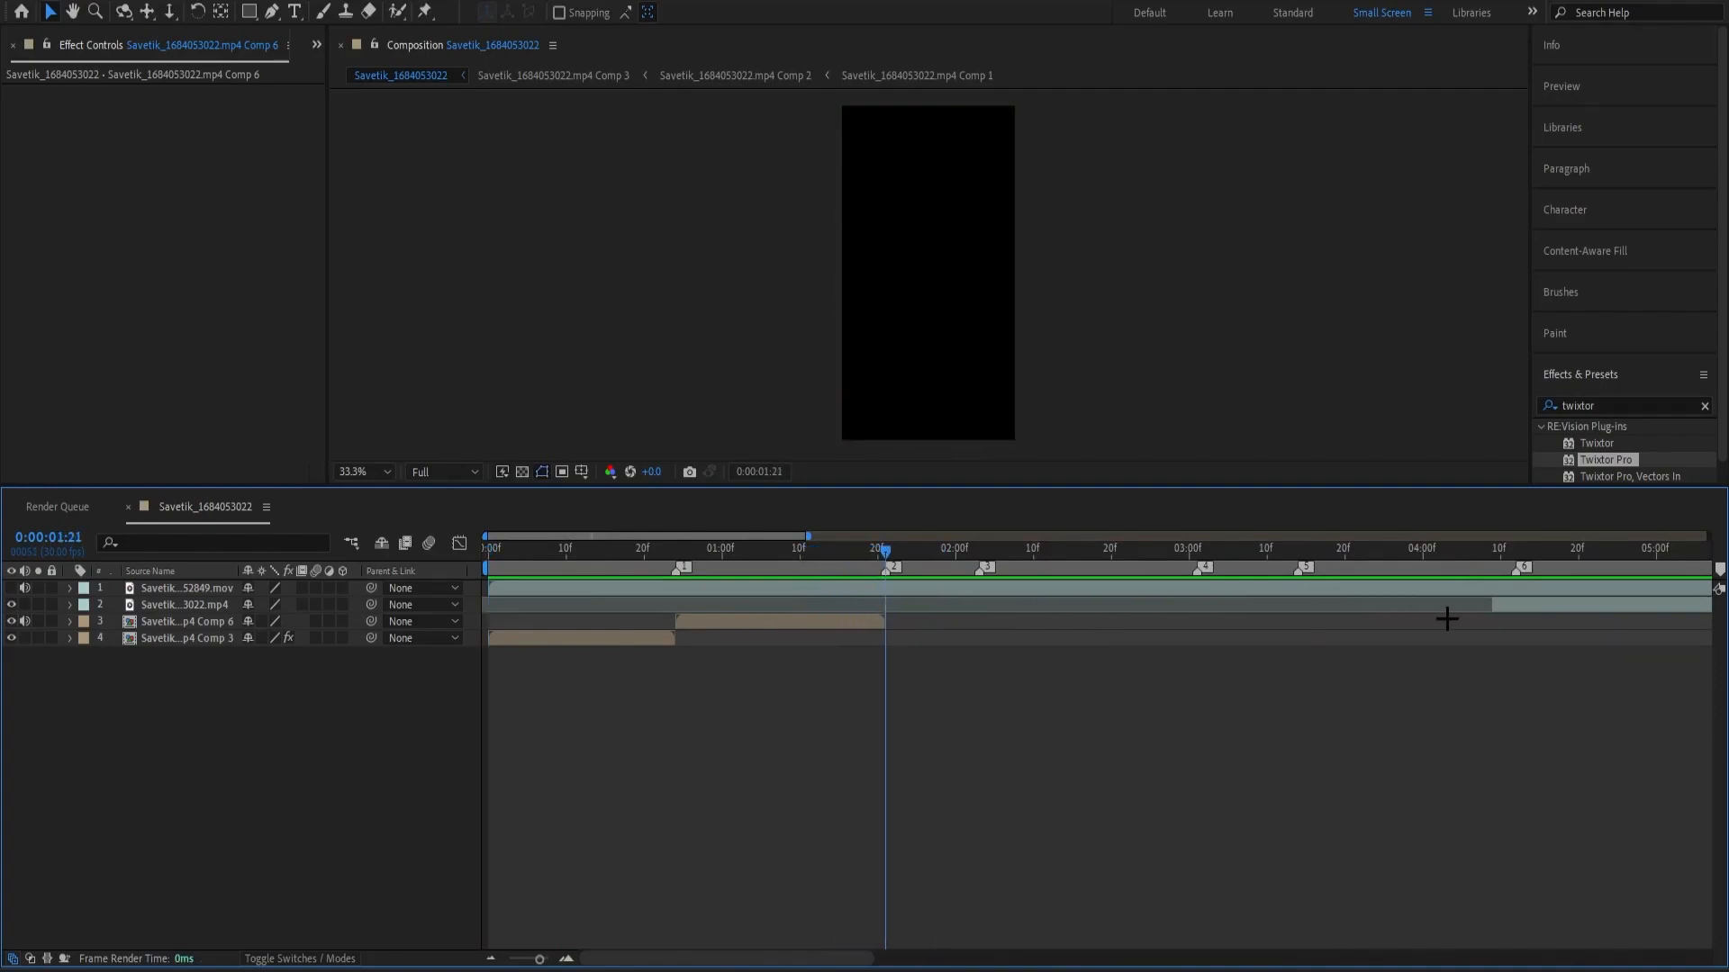
scroll(1422, 627, "down", 6)
left_click_drag(1044, 600, 1015, 655)
left_click(880, 726)
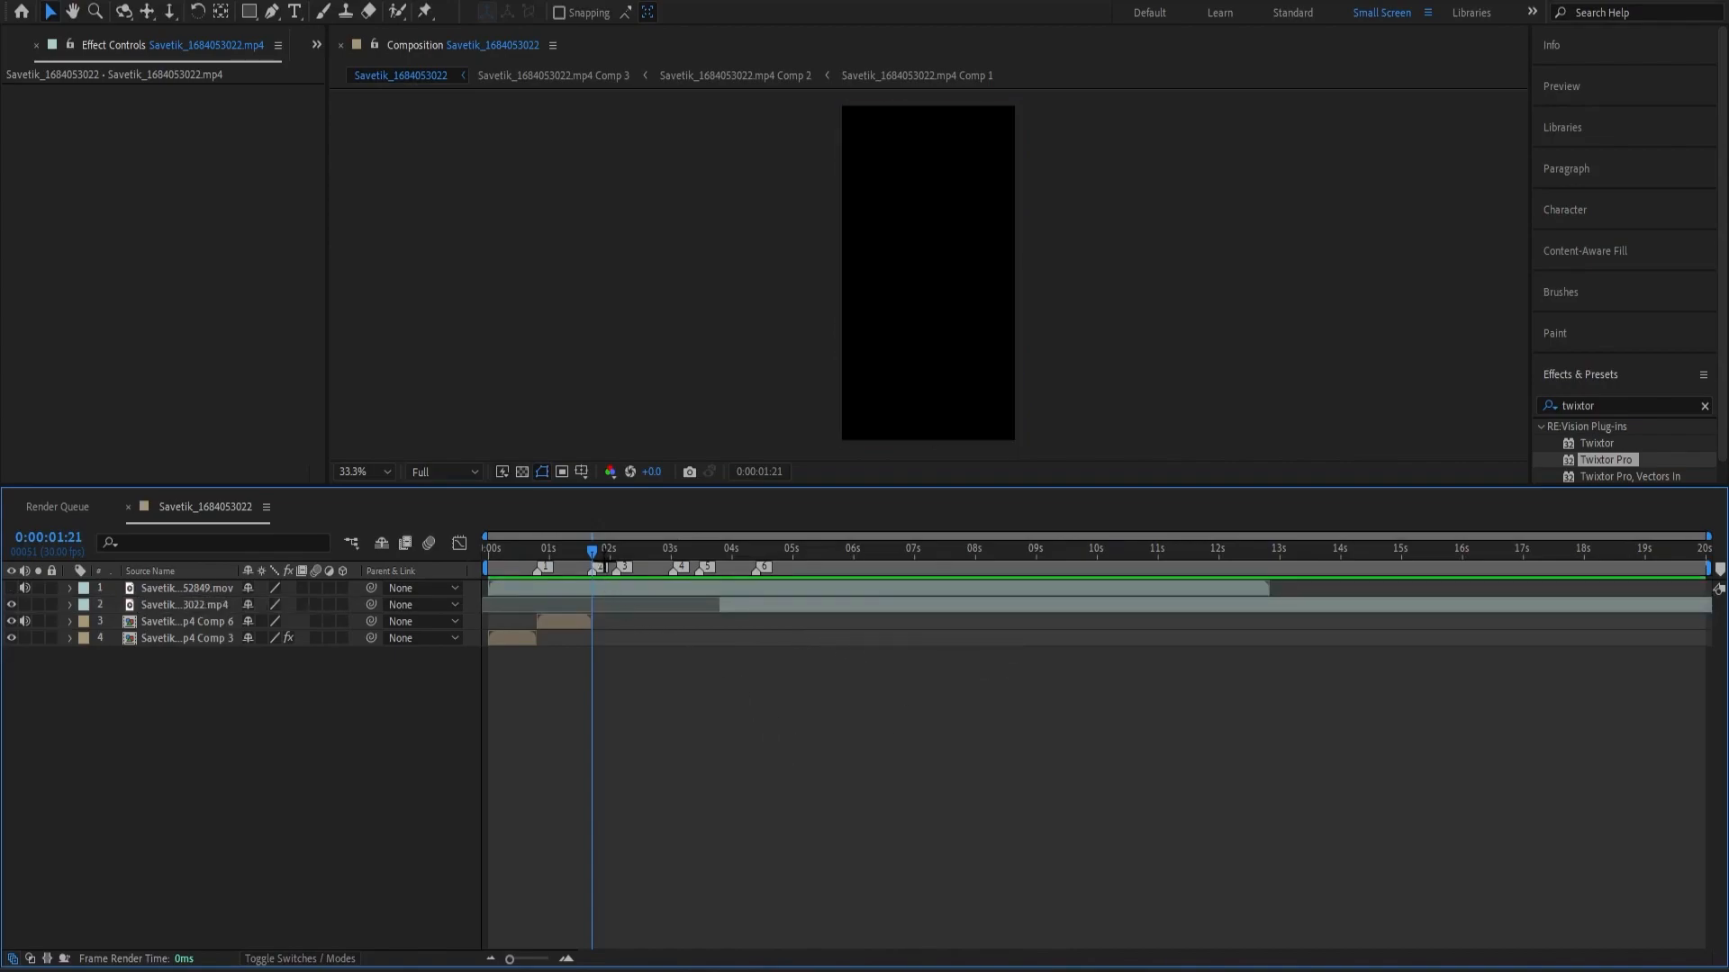
Preview the first two clips repeatedly from the start to check their timing against the beat markers.
left_click_drag(594, 553, 456, 570)
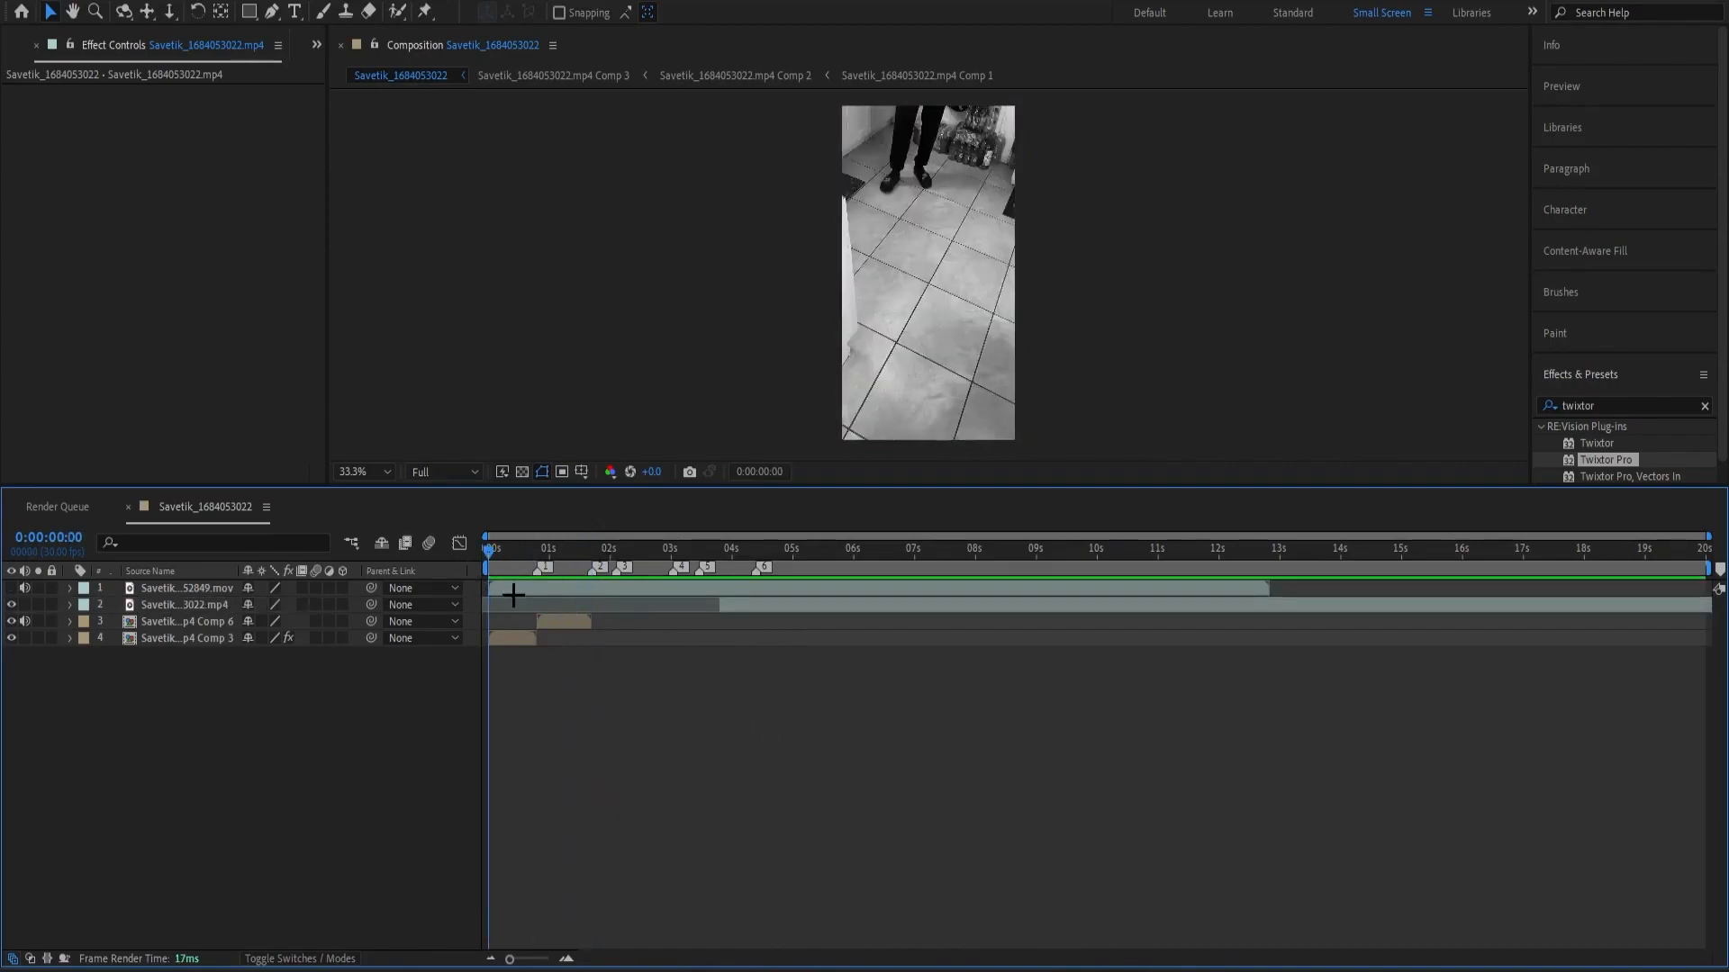
key("space")
left_click_drag(595, 581, 518, 586)
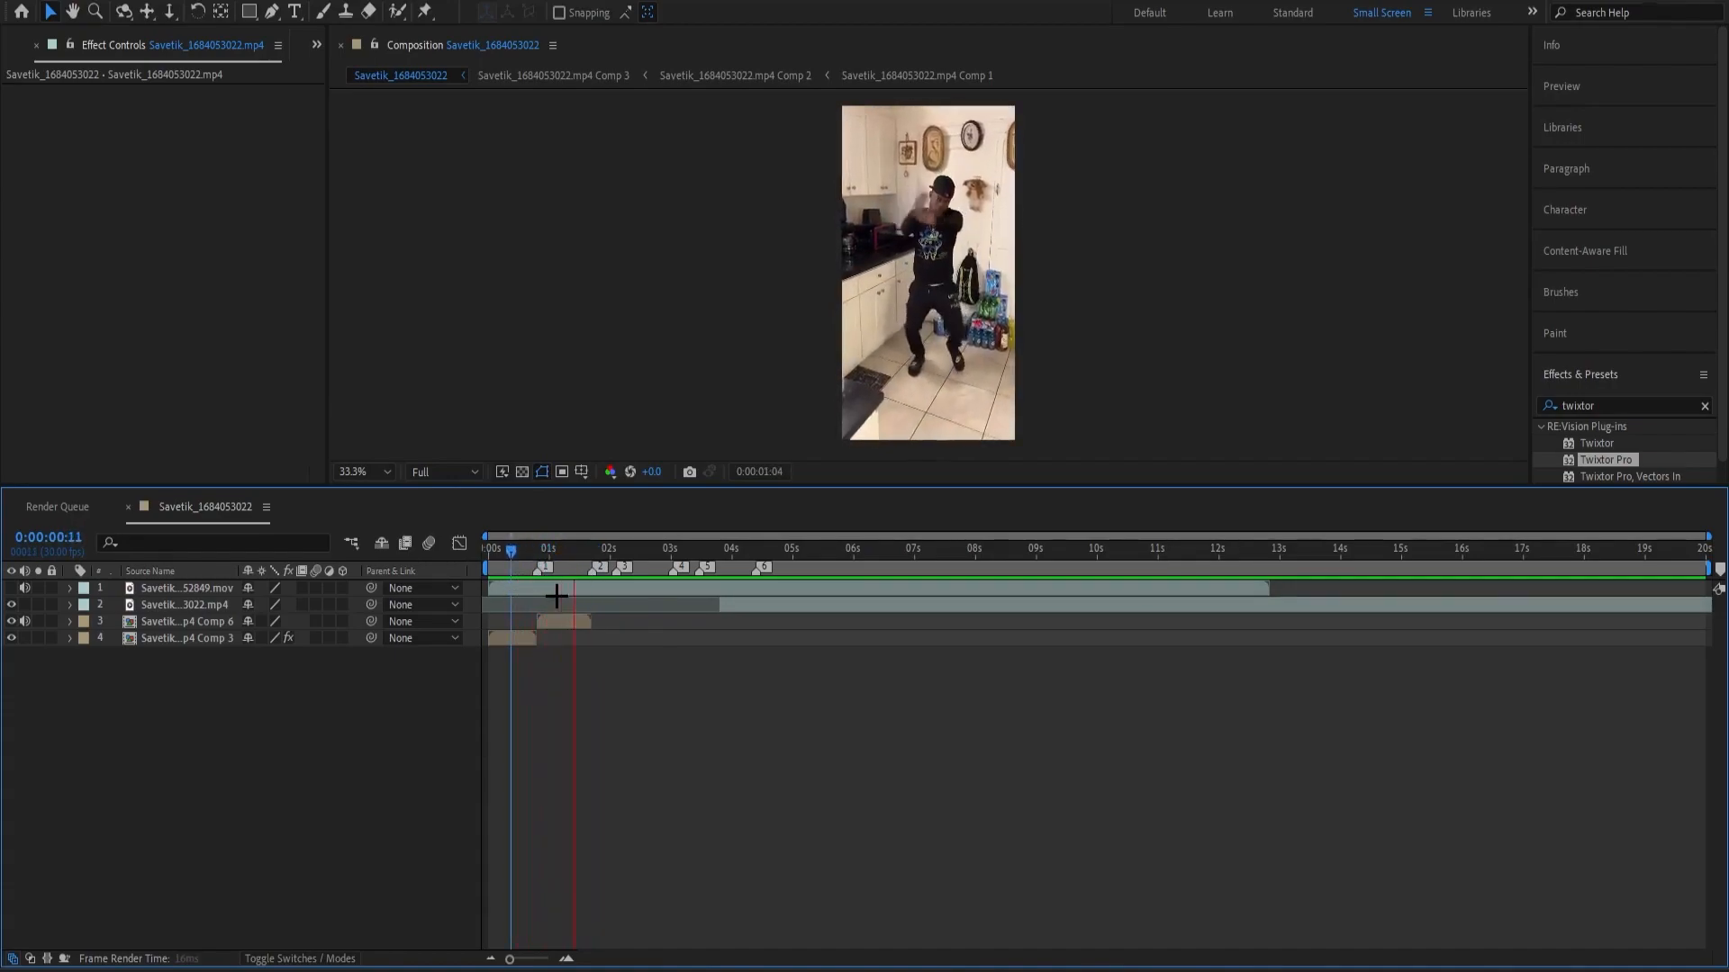
key("space")
left_click_drag(609, 552, 440, 559)
key("space")
key("space")
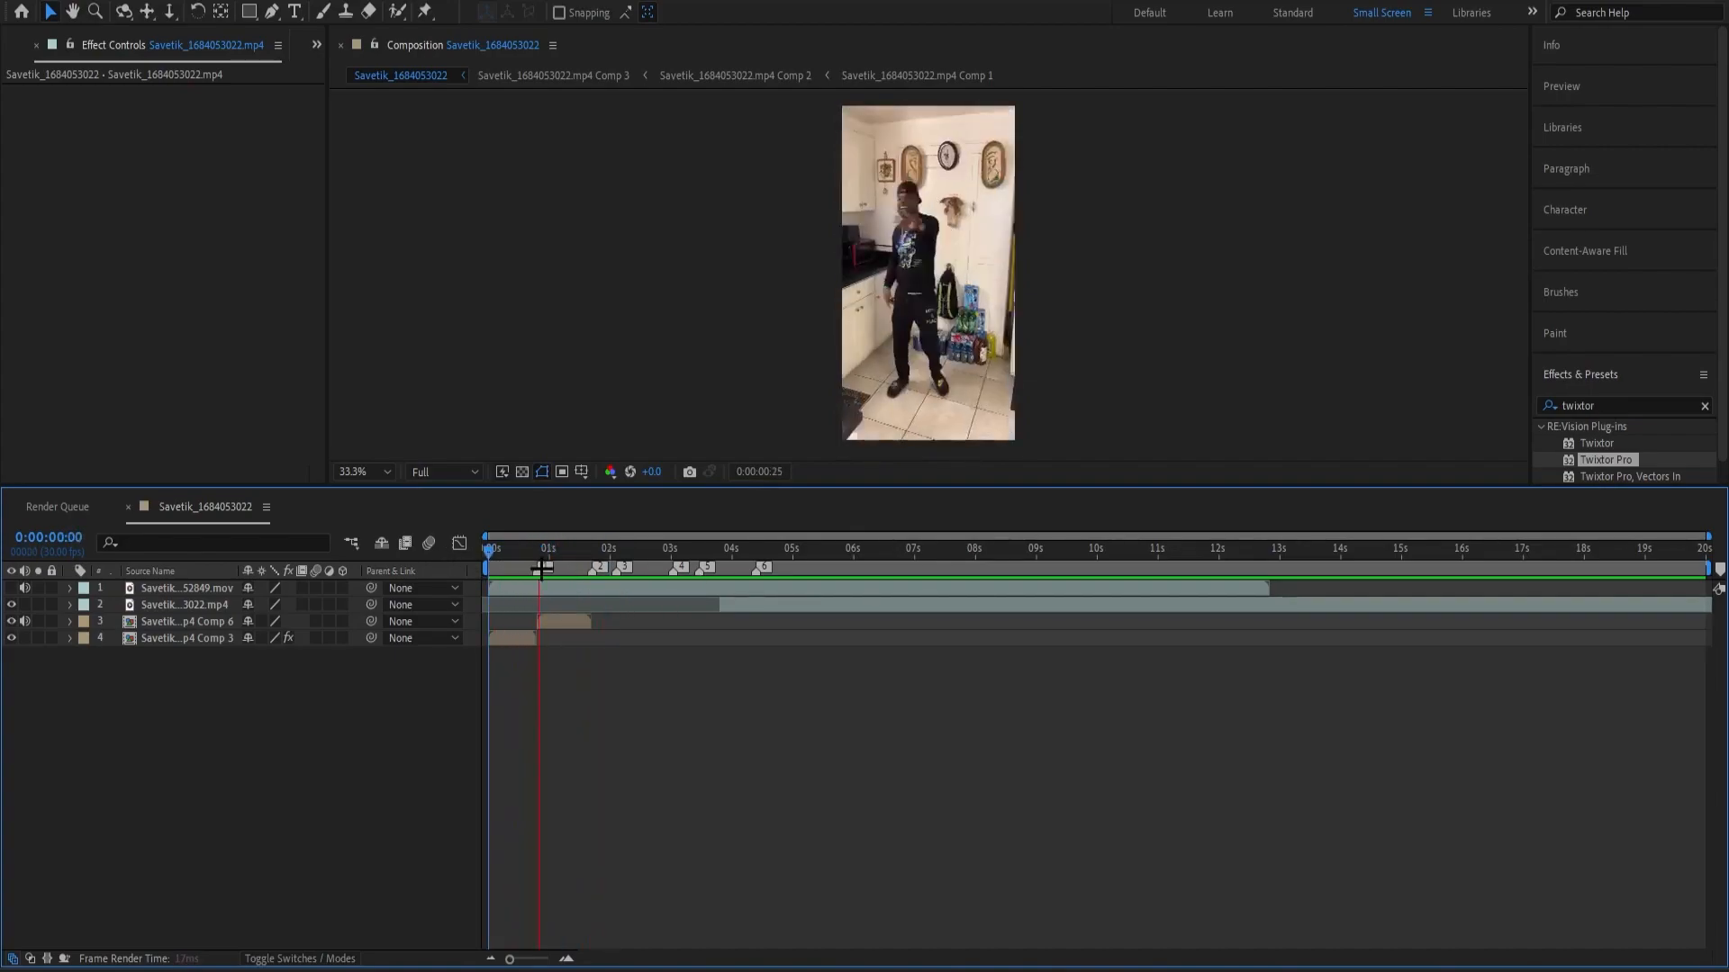
Slide the remaining .mp4 segment back to start at about 0.6 seconds, split it at marker 2, and delete the first part.
left_click(575, 607)
left_click_drag(575, 616, 569, 613)
key("ctrl+shift+d")
left_click(570, 617)
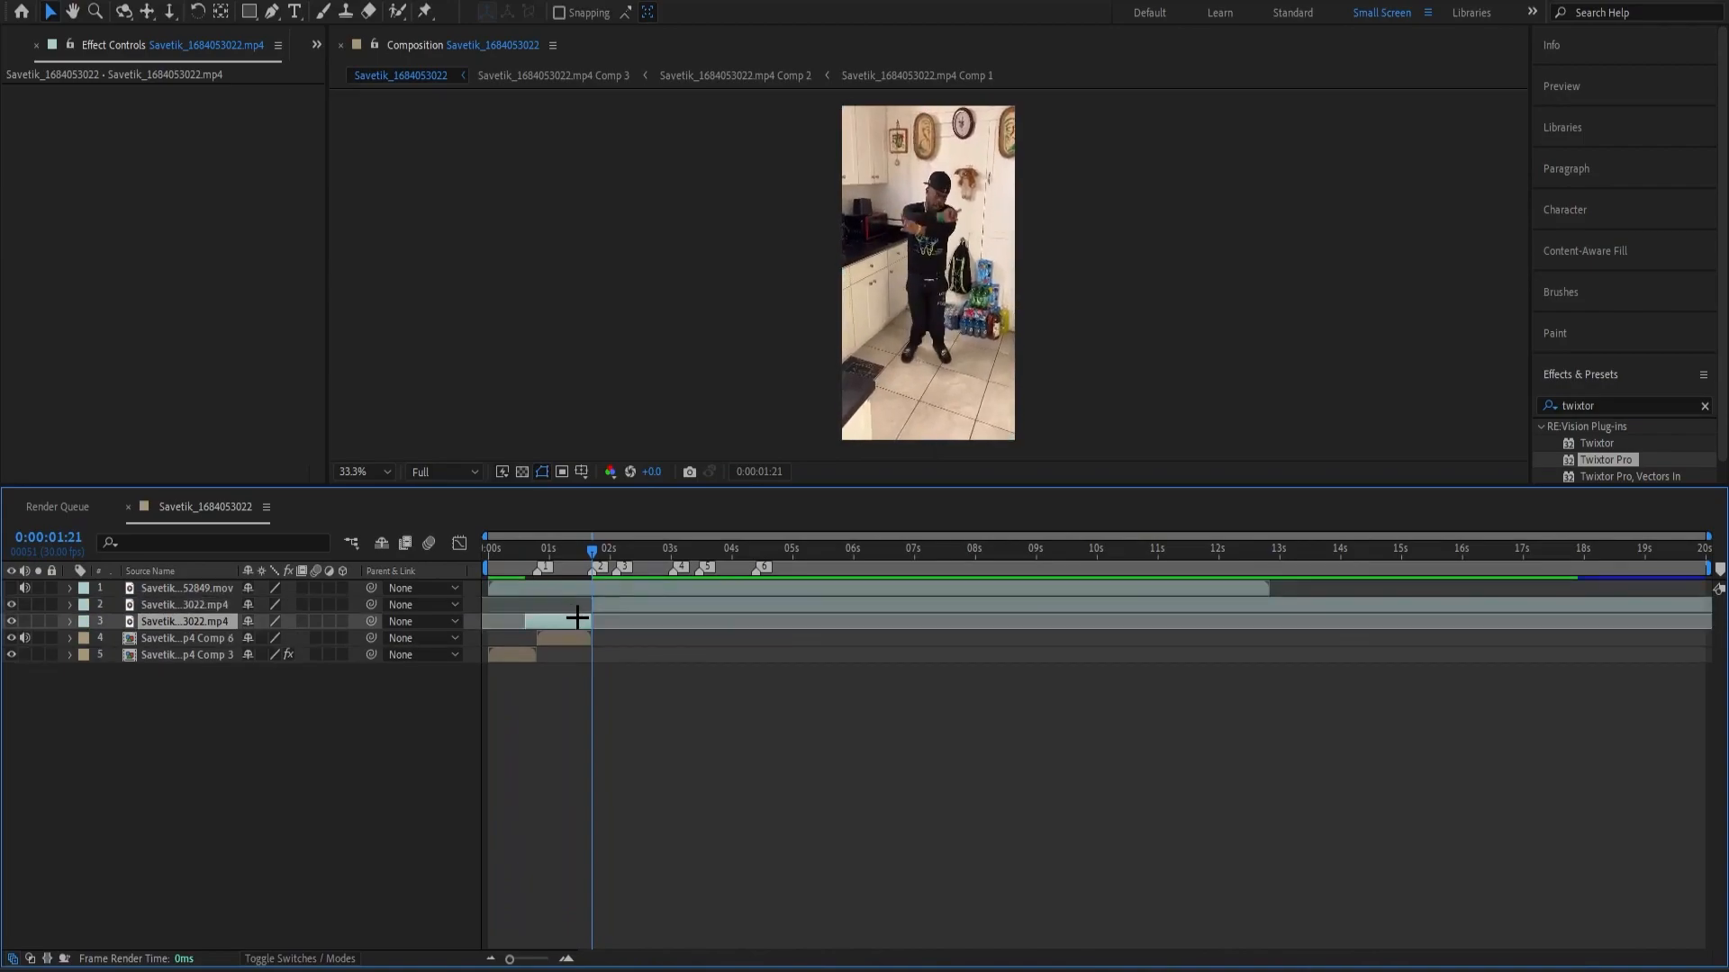
key("Delete")
Fit an .mp4 segment between markers 1 and 2, split it at 0:00:01:21, and slide the remainder to start at about 4.2 seconds.
left_click_drag(632, 608, 769, 612)
key("ctrl+shift+d")
left_click(623, 660)
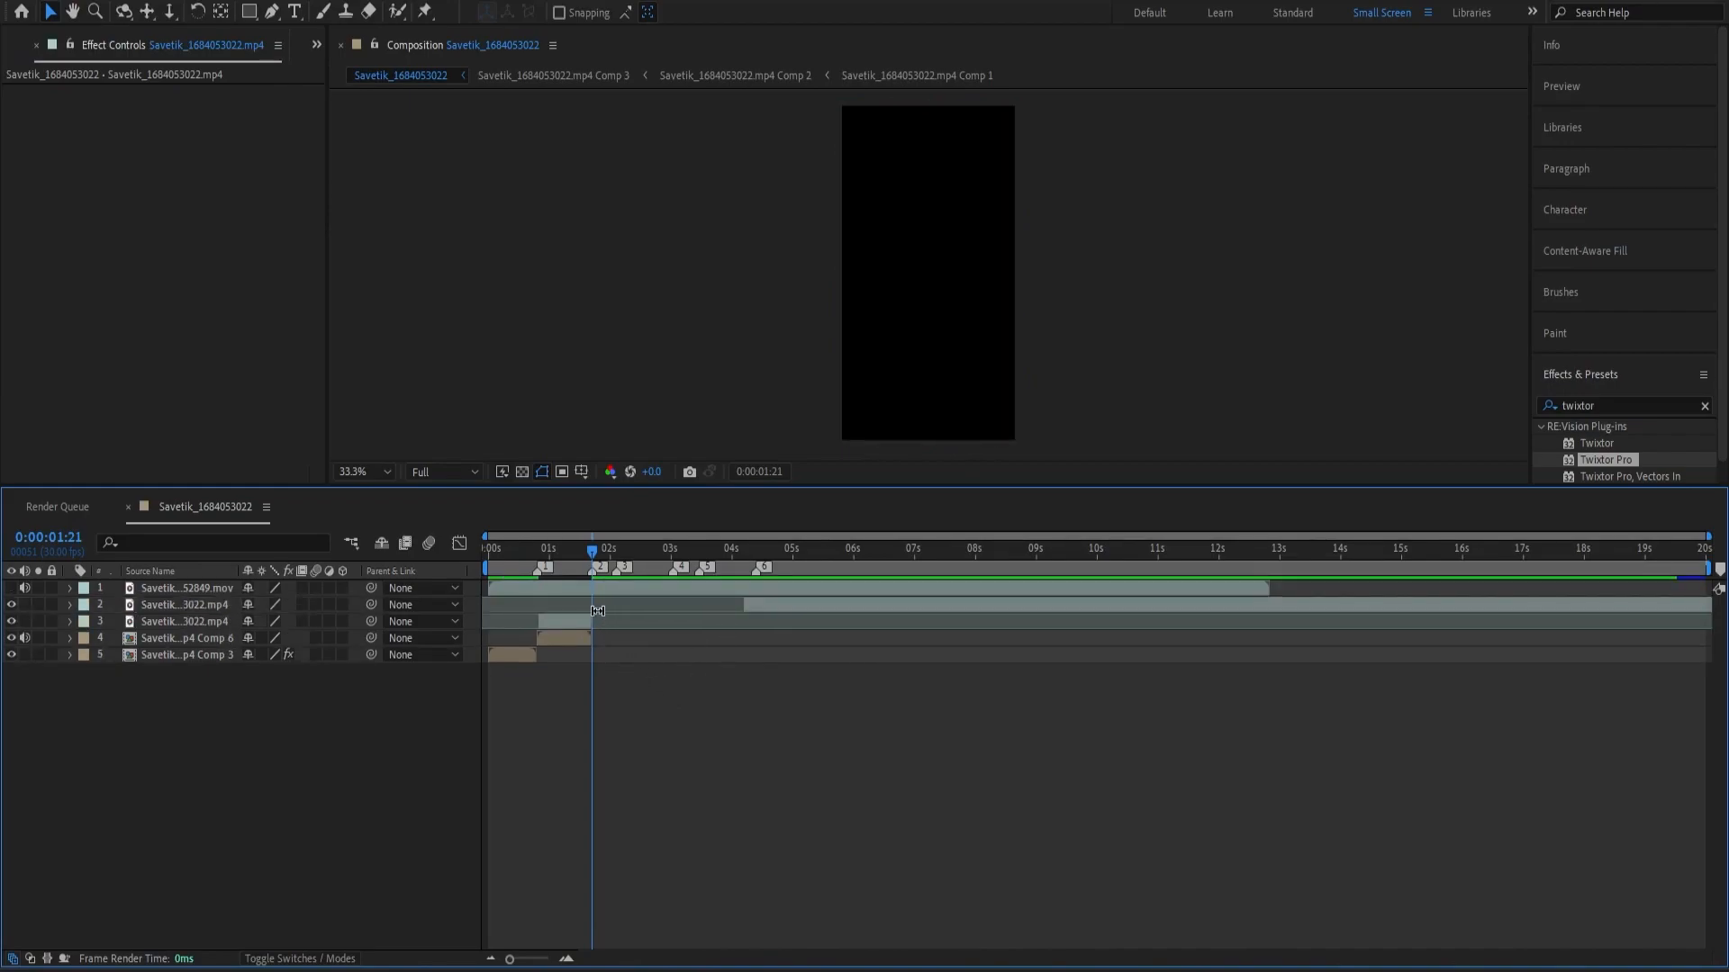
Slide the .mp4 segment to start at marker 2 and pre-compose it, moving all attributes and fitting the duration to the layer.
key("equal")
key("equal")
left_click_drag(536, 619, 748, 624)
left_click(743, 667)
left_click(726, 624)
key("ctrl+shift+c")
left_click(903, 590)
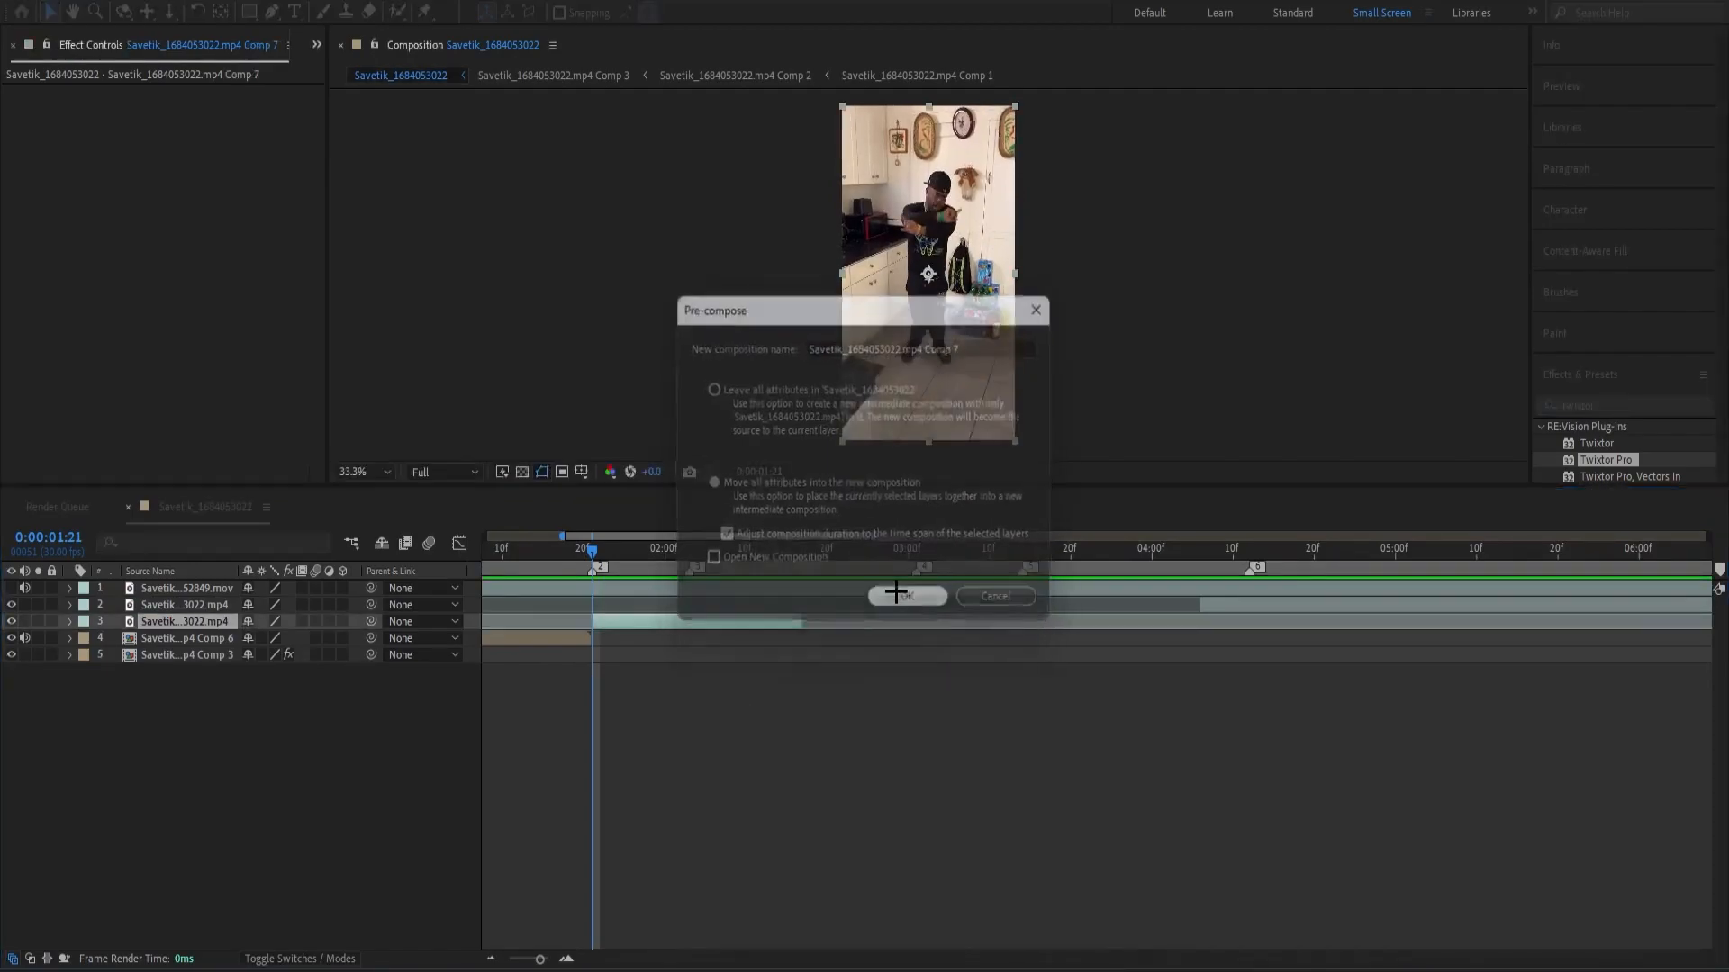
Apply Twixtor Pro to the pre-composed clip at marker 2, with Forward warping and In FPS is Out FPS turned off.
left_click(1616, 461)
left_click_drag(1616, 460, 274, 484)
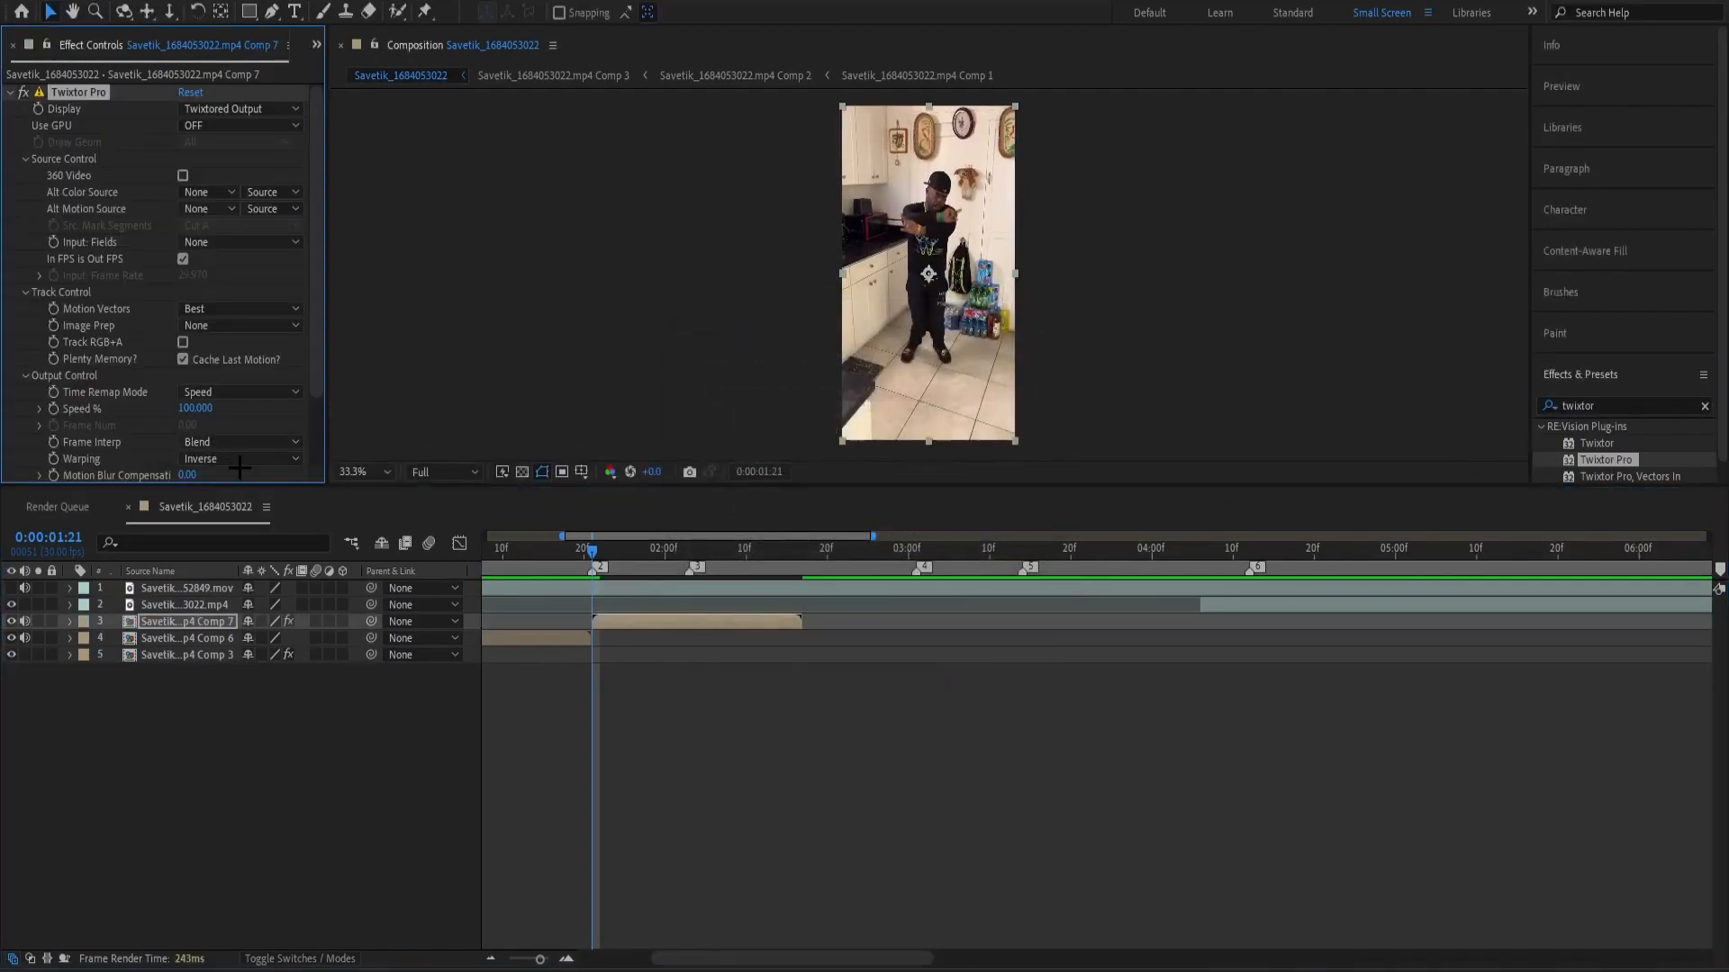
left_click(239, 459)
left_click(253, 519)
left_click(183, 259)
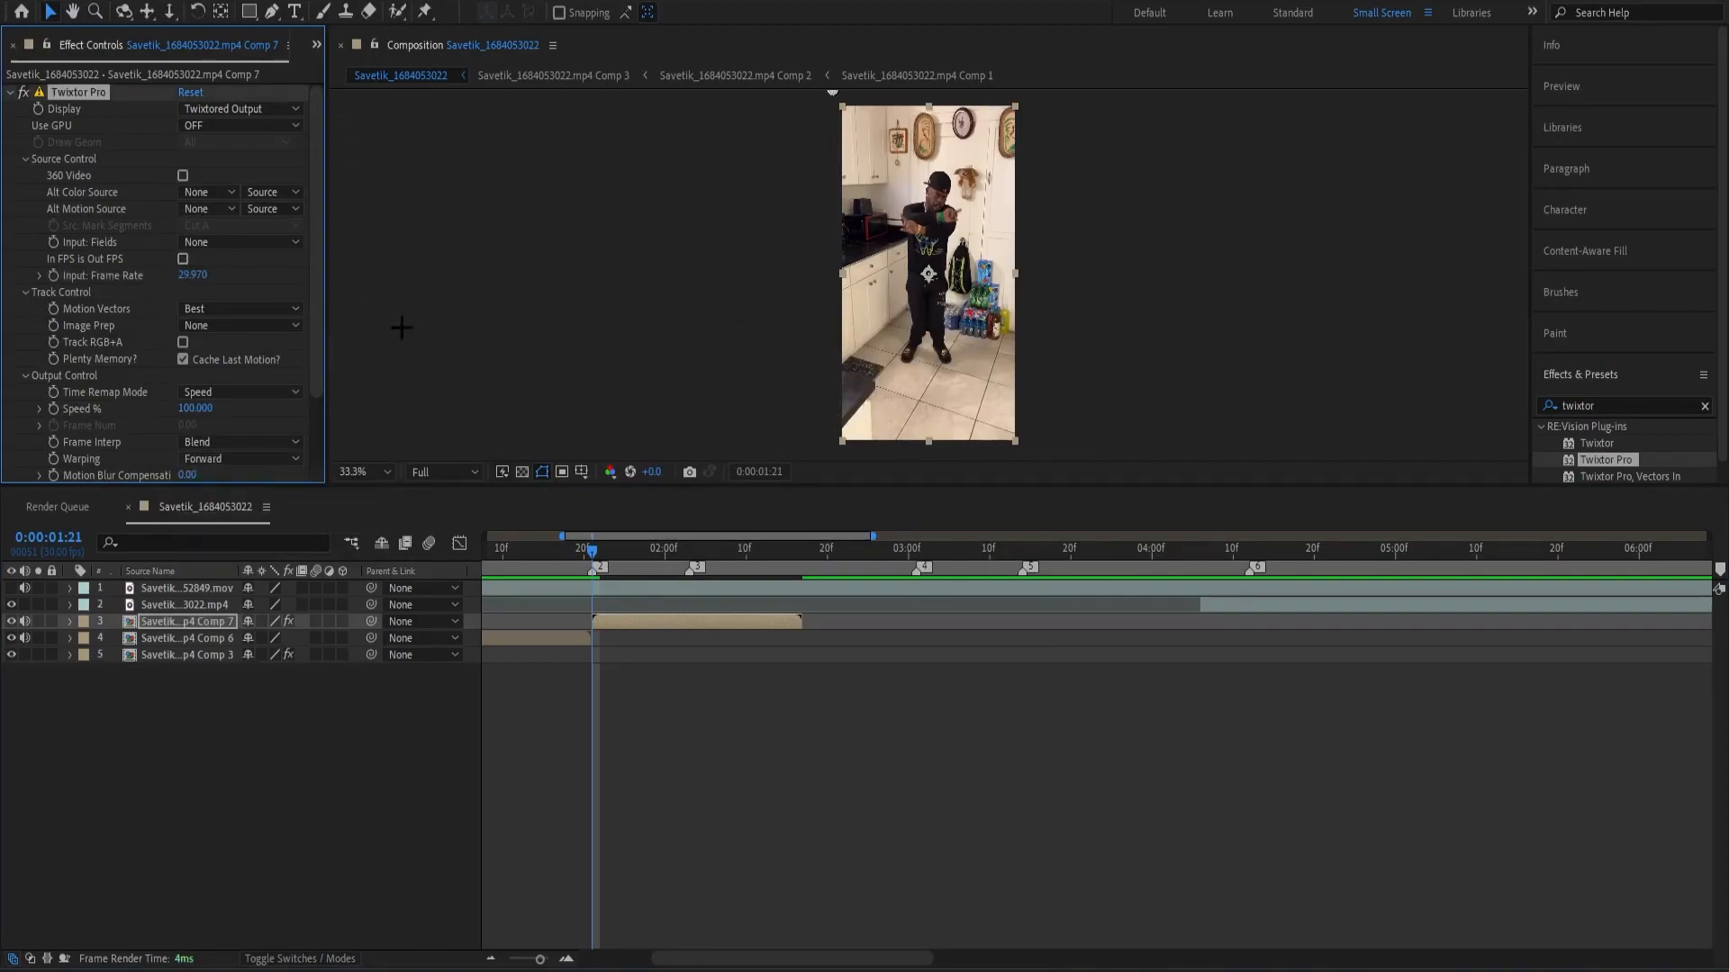
Pre-compose the Twixtor clip again and place the playhead at marker 3 with the new comp selected.
key("ctrl+shift+c")
left_click(901, 595)
left_click_drag(594, 551, 689, 565)
left_click(714, 652)
left_click(720, 624)
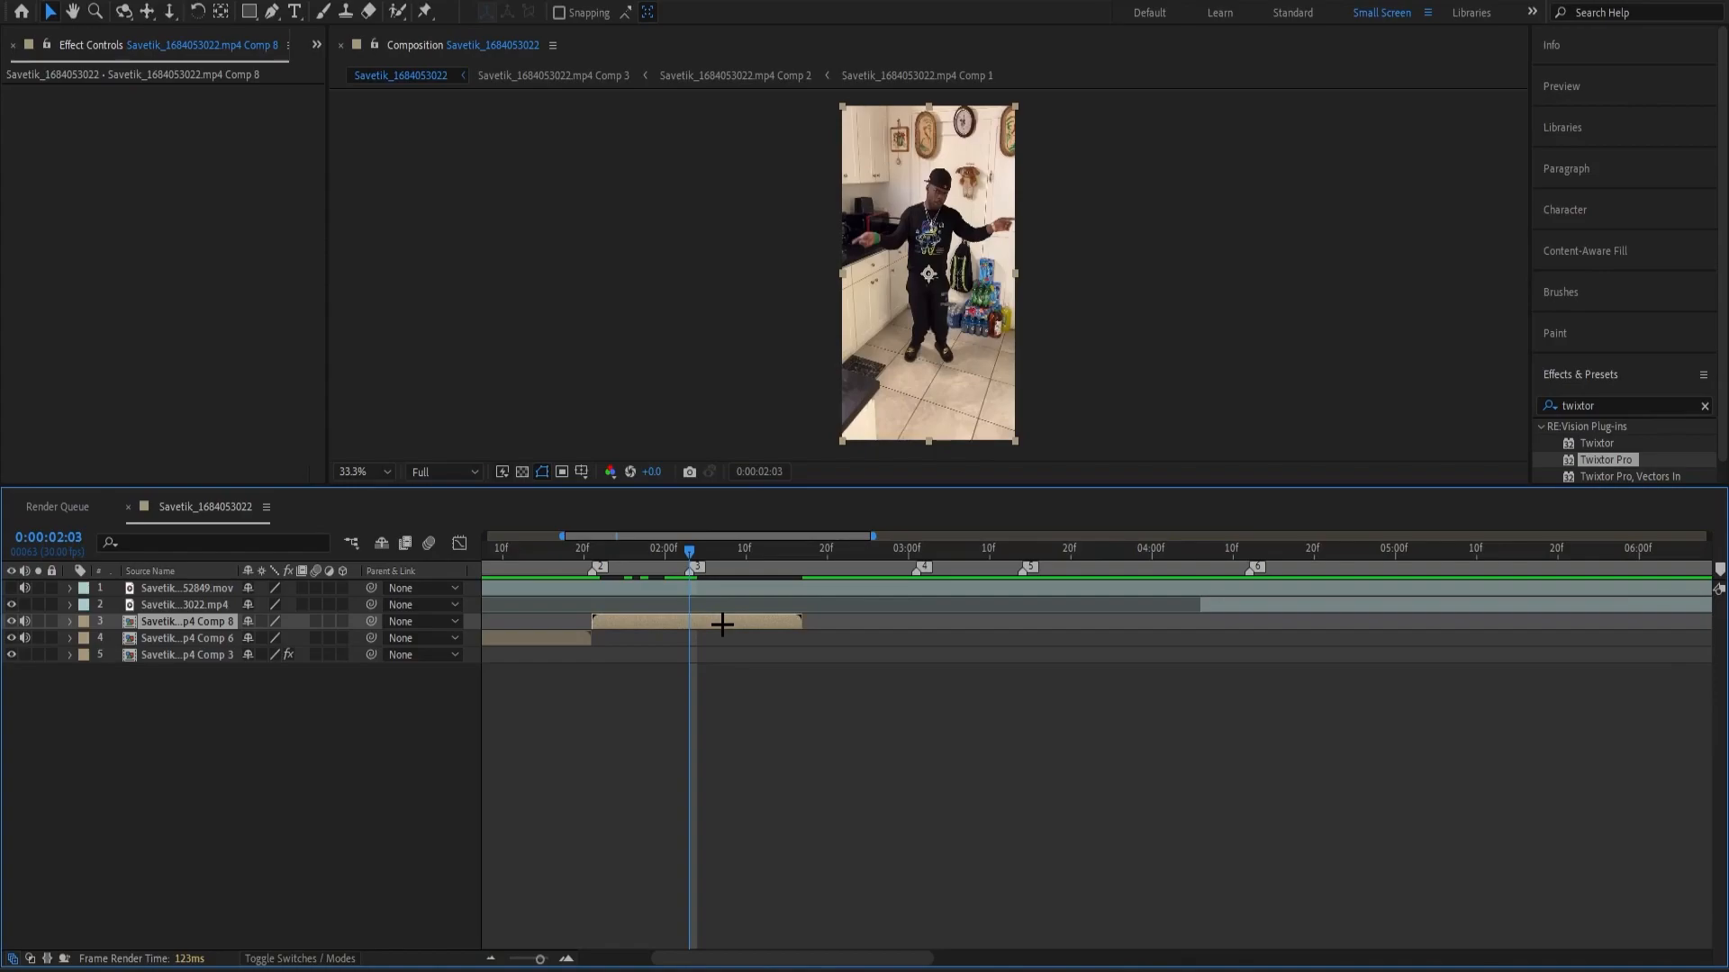
scroll(716, 705, "down", 4)
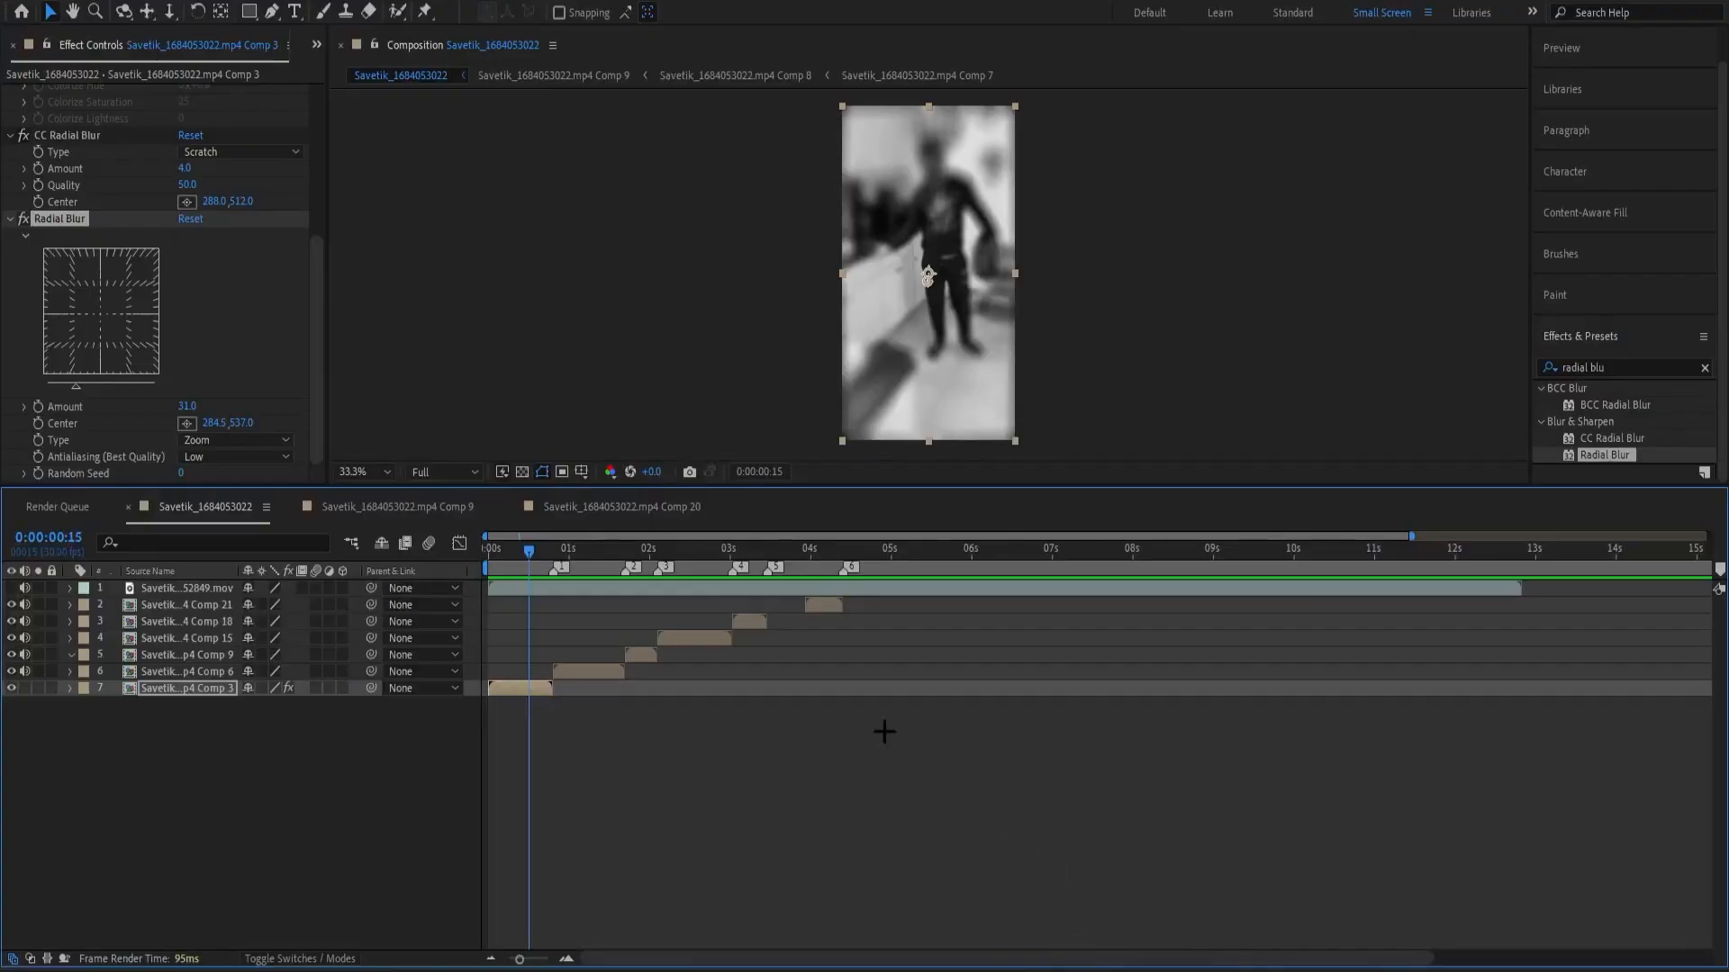
Review the Radial Blur settings on the opening black-and-white clip, including its available blur types.
left_click(574, 771)
left_click_drag(594, 546, 493, 620)
scroll(181, 377, "up", 3)
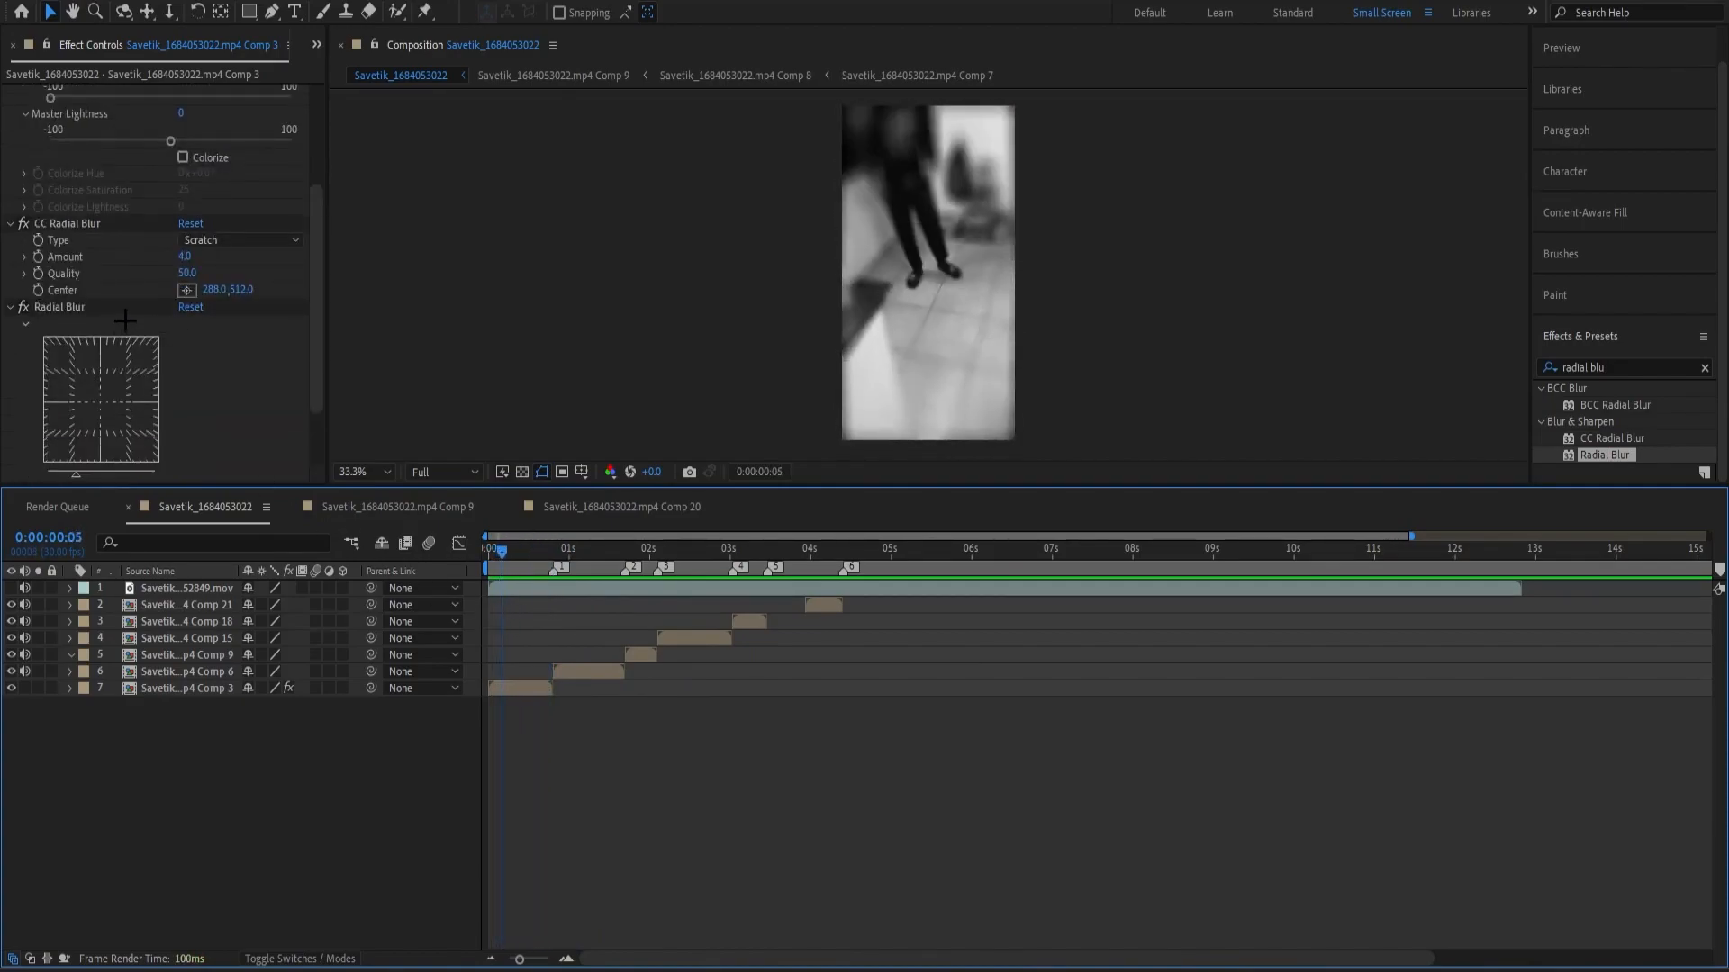
scroll(179, 326, "down", 1)
left_click(1612, 369)
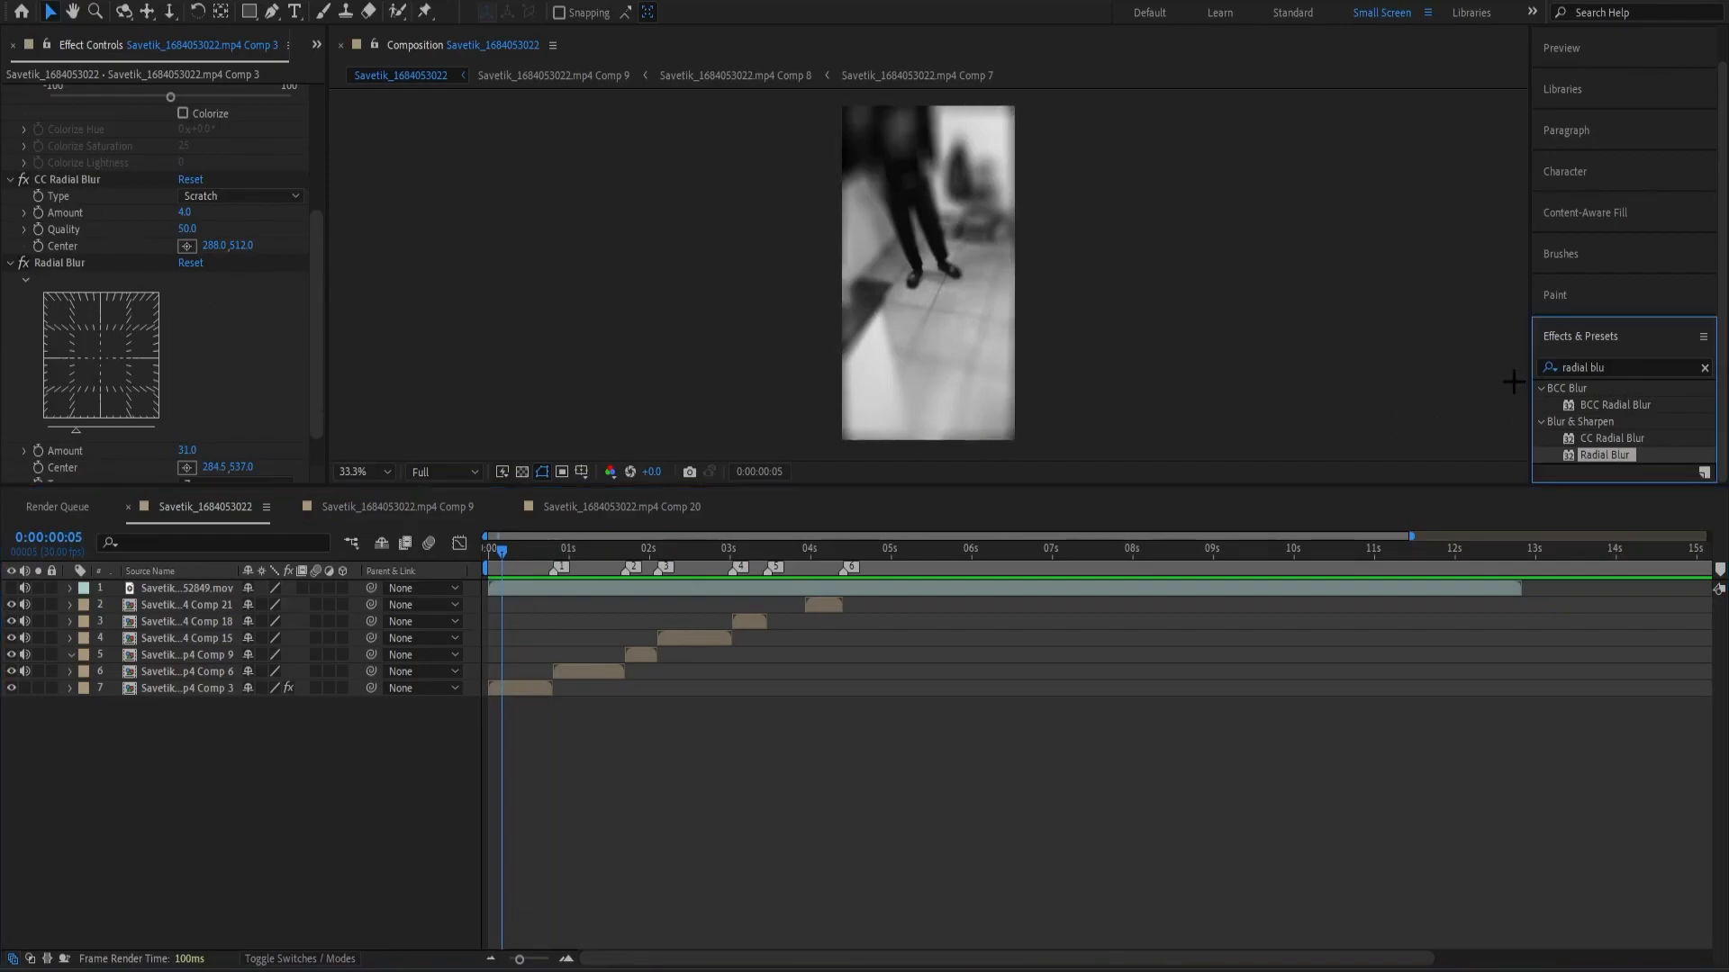
type("r")
left_click(1455, 626)
scroll(210, 365, "down", 1)
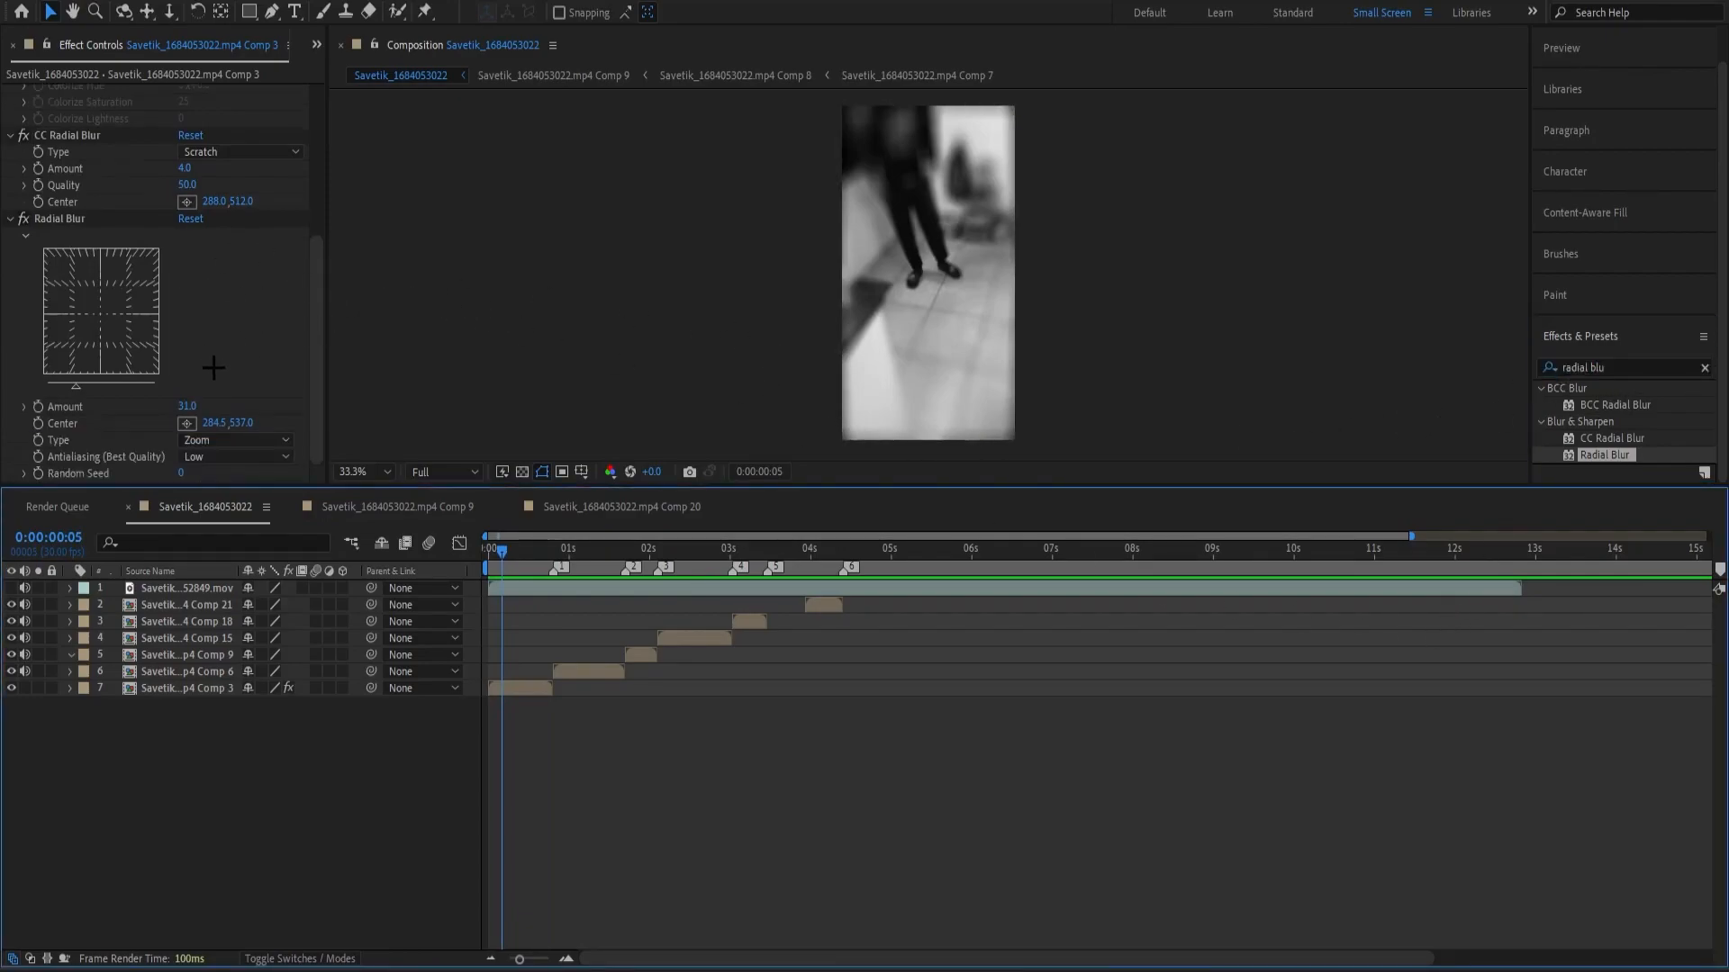
left_click(254, 440)
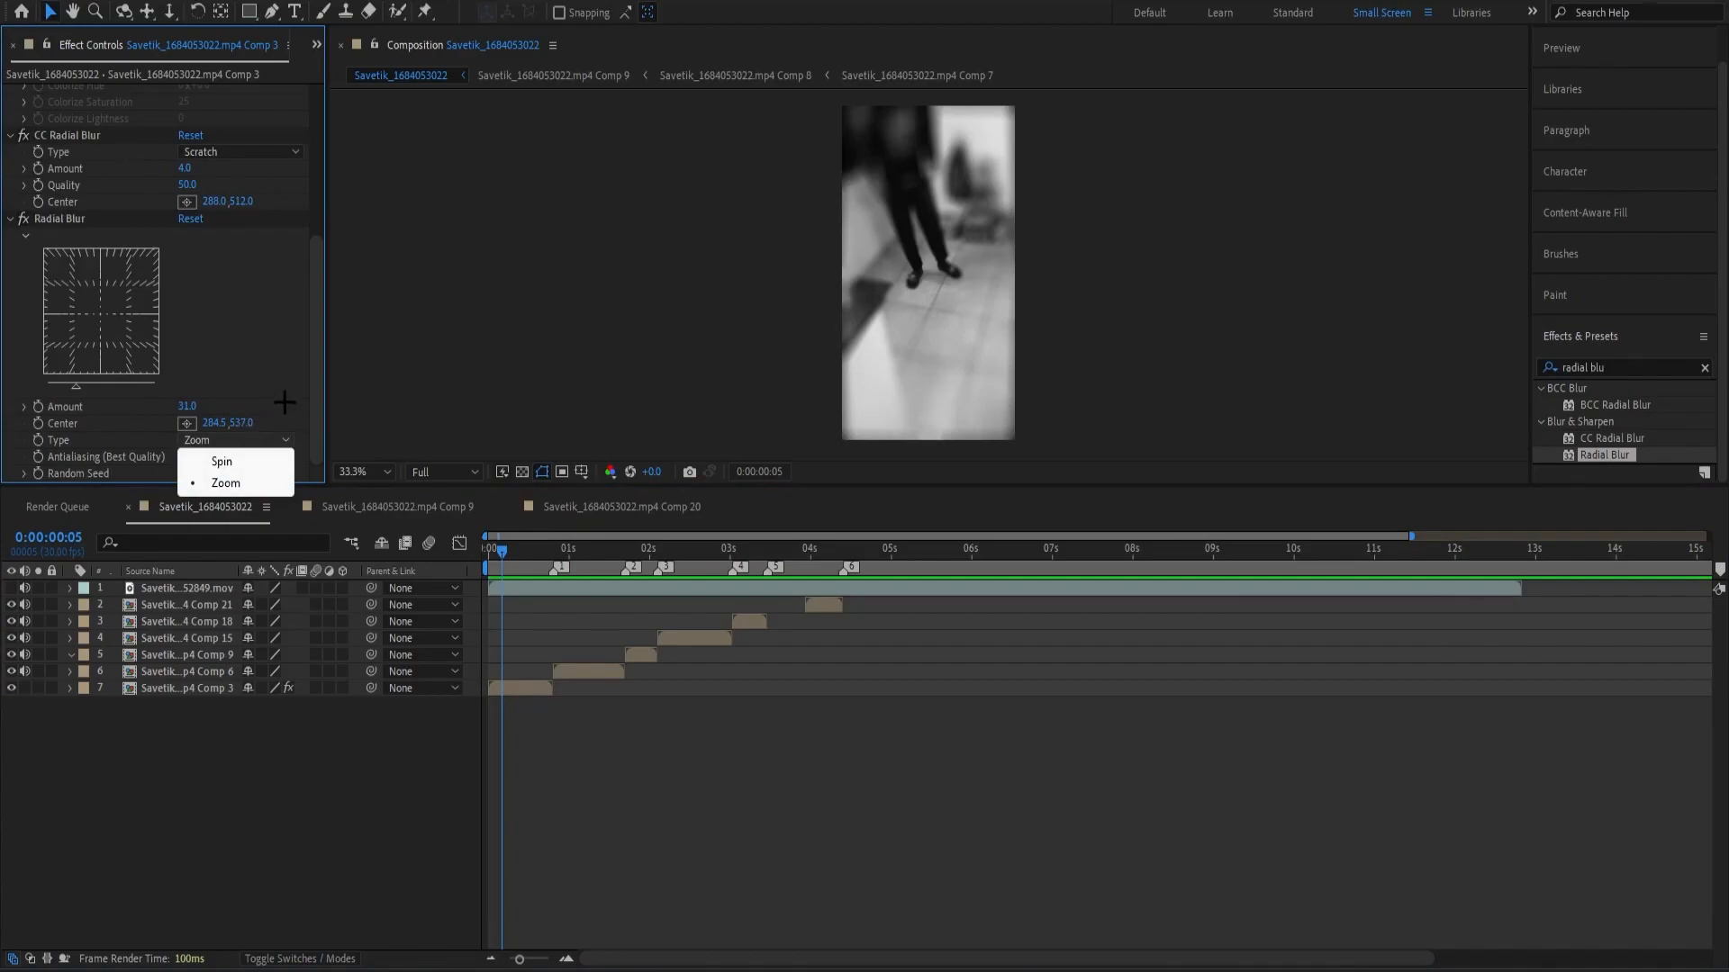
Preview the blurred opening clip from the start several times, continuing through the following clips.
left_click_drag(501, 547, 463, 558)
key("space")
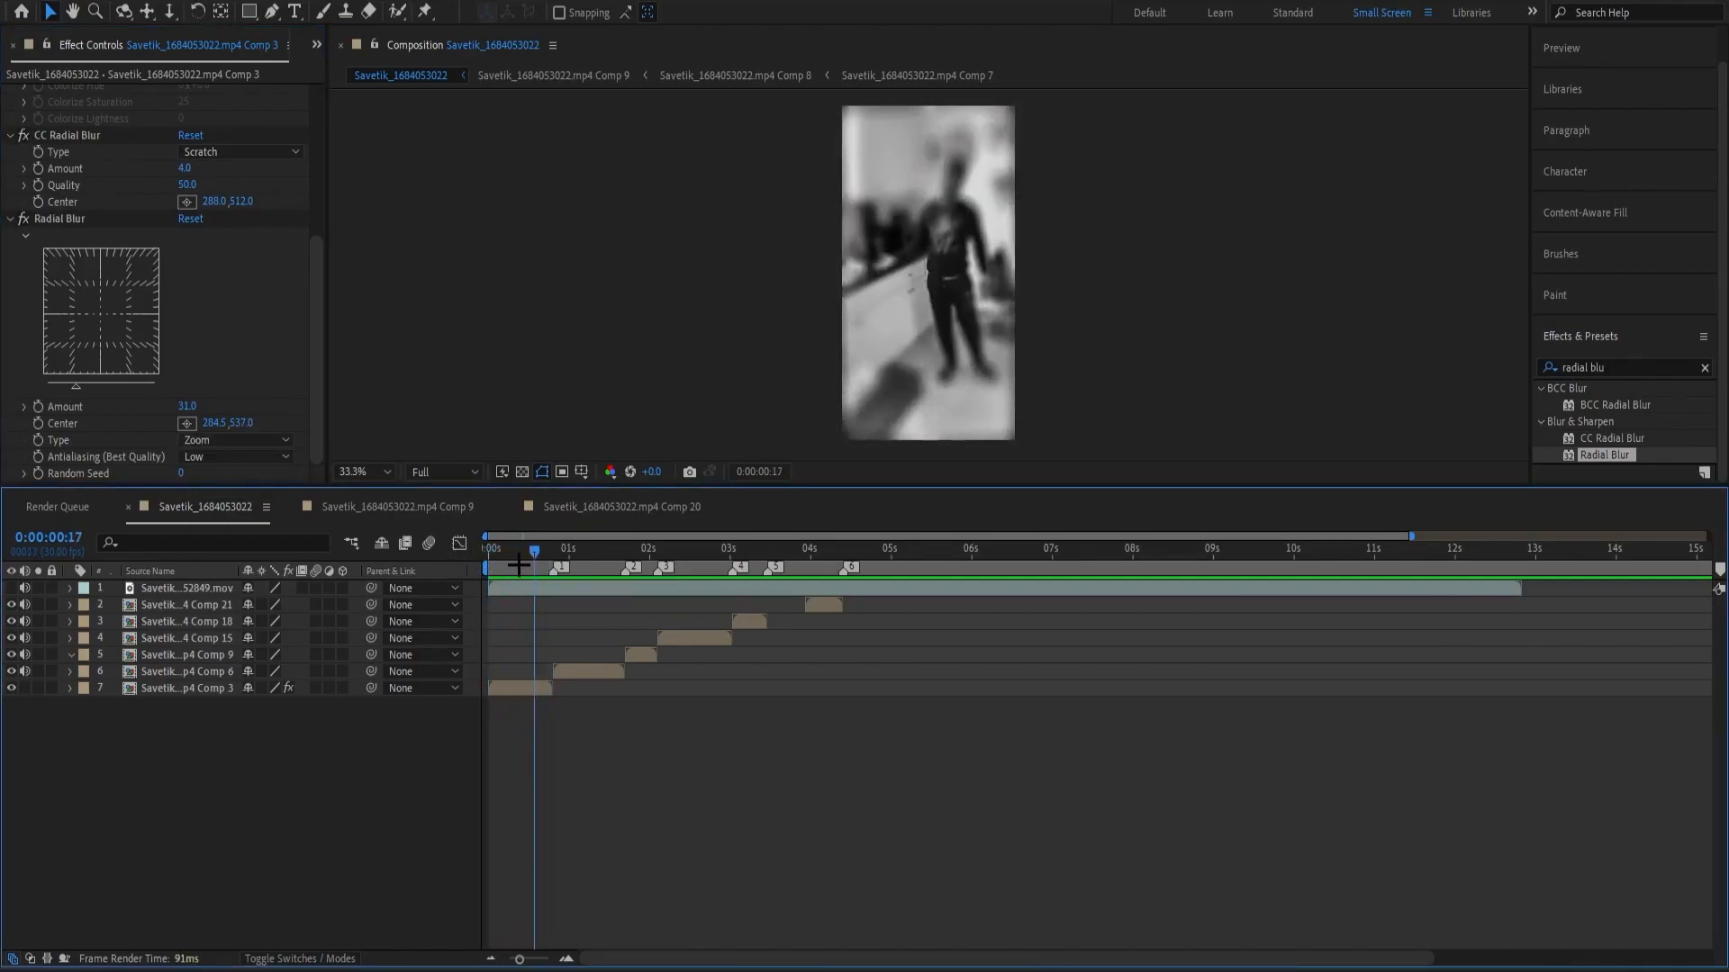
left_click_drag(535, 551, 468, 558)
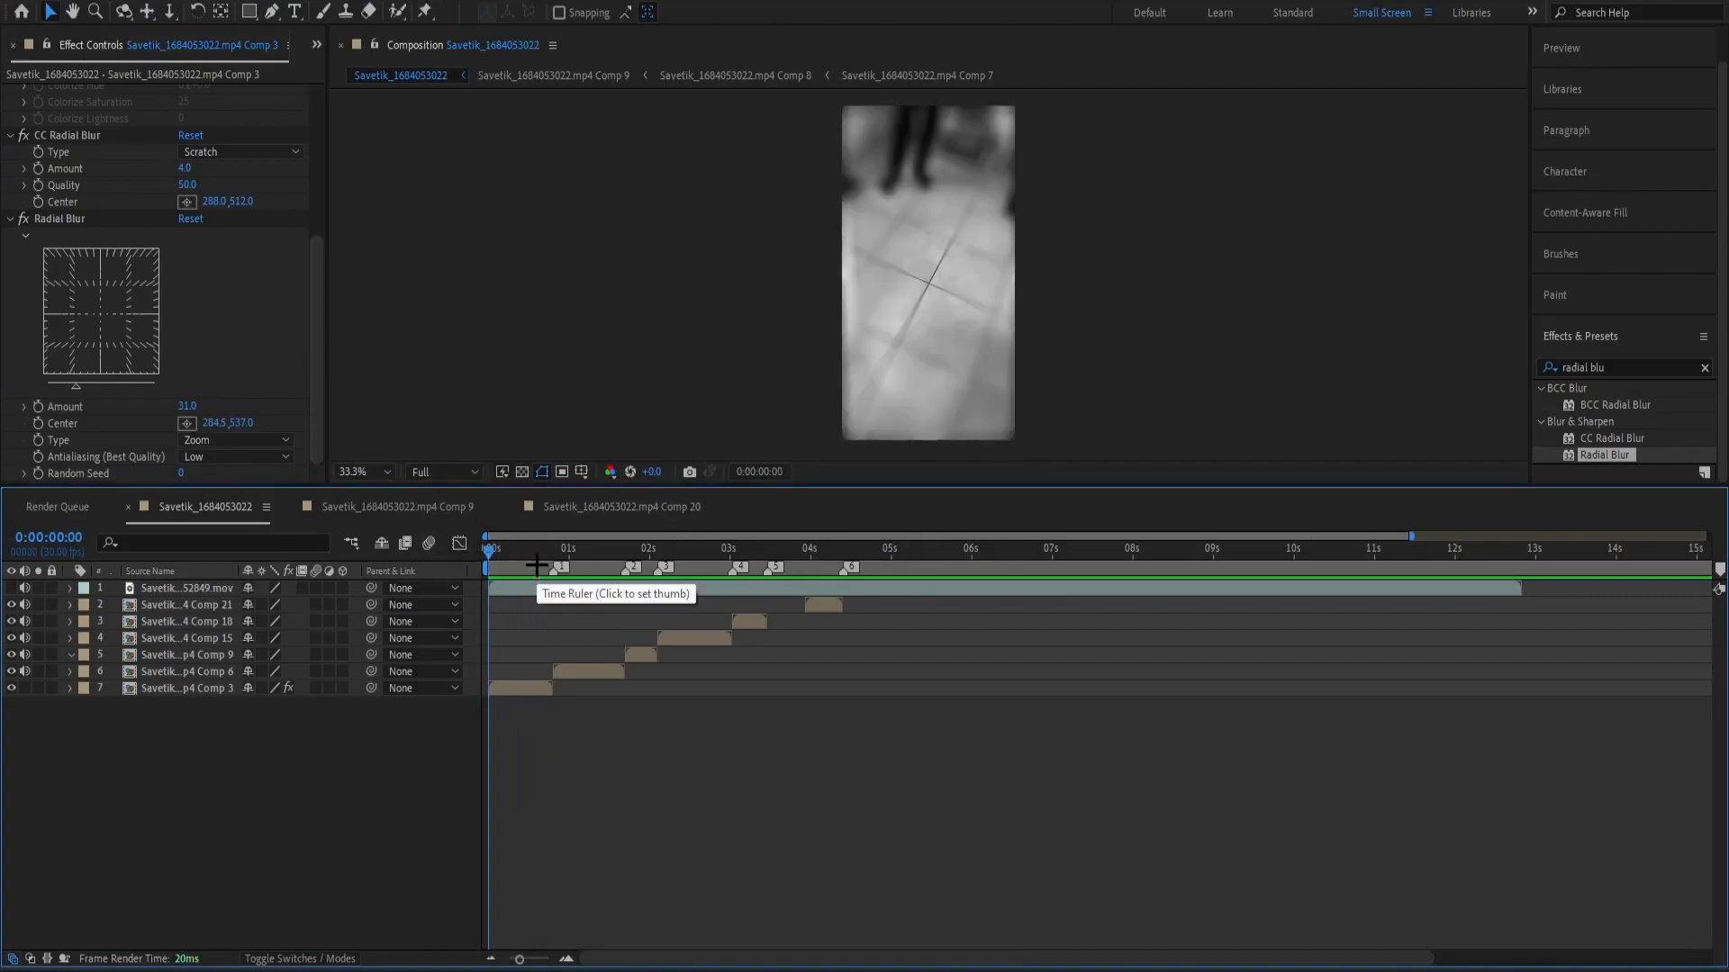
key("space")
key("space")
left_click_drag(540, 552, 469, 556)
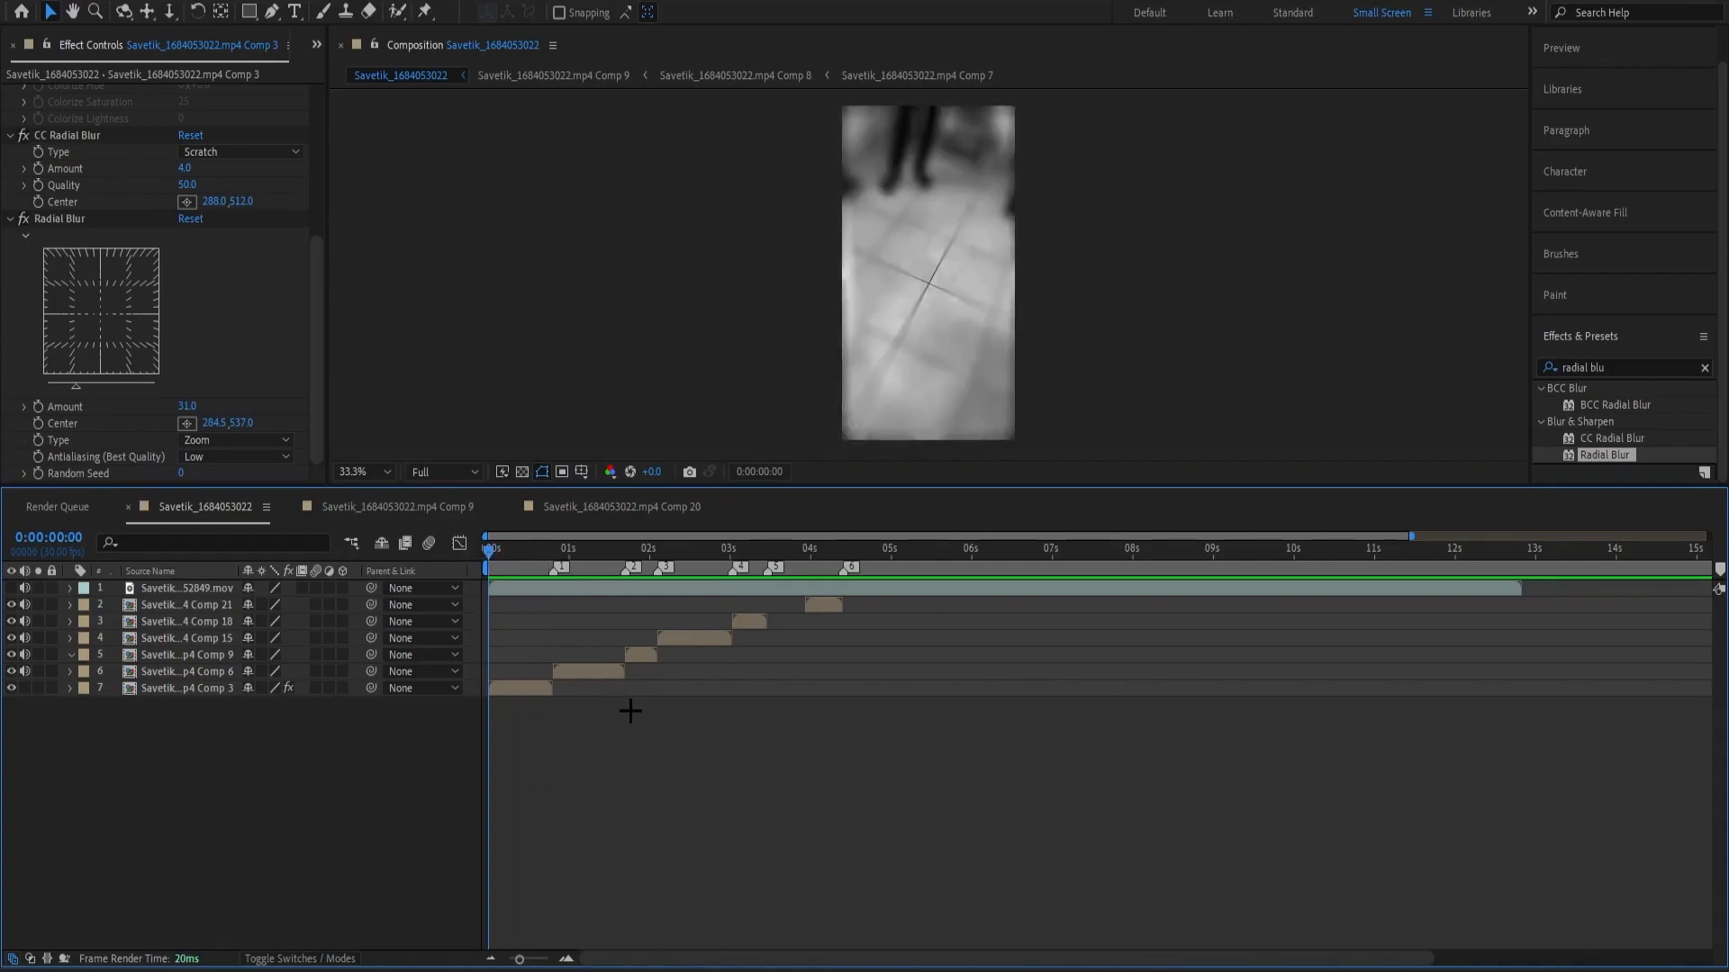
key("space")
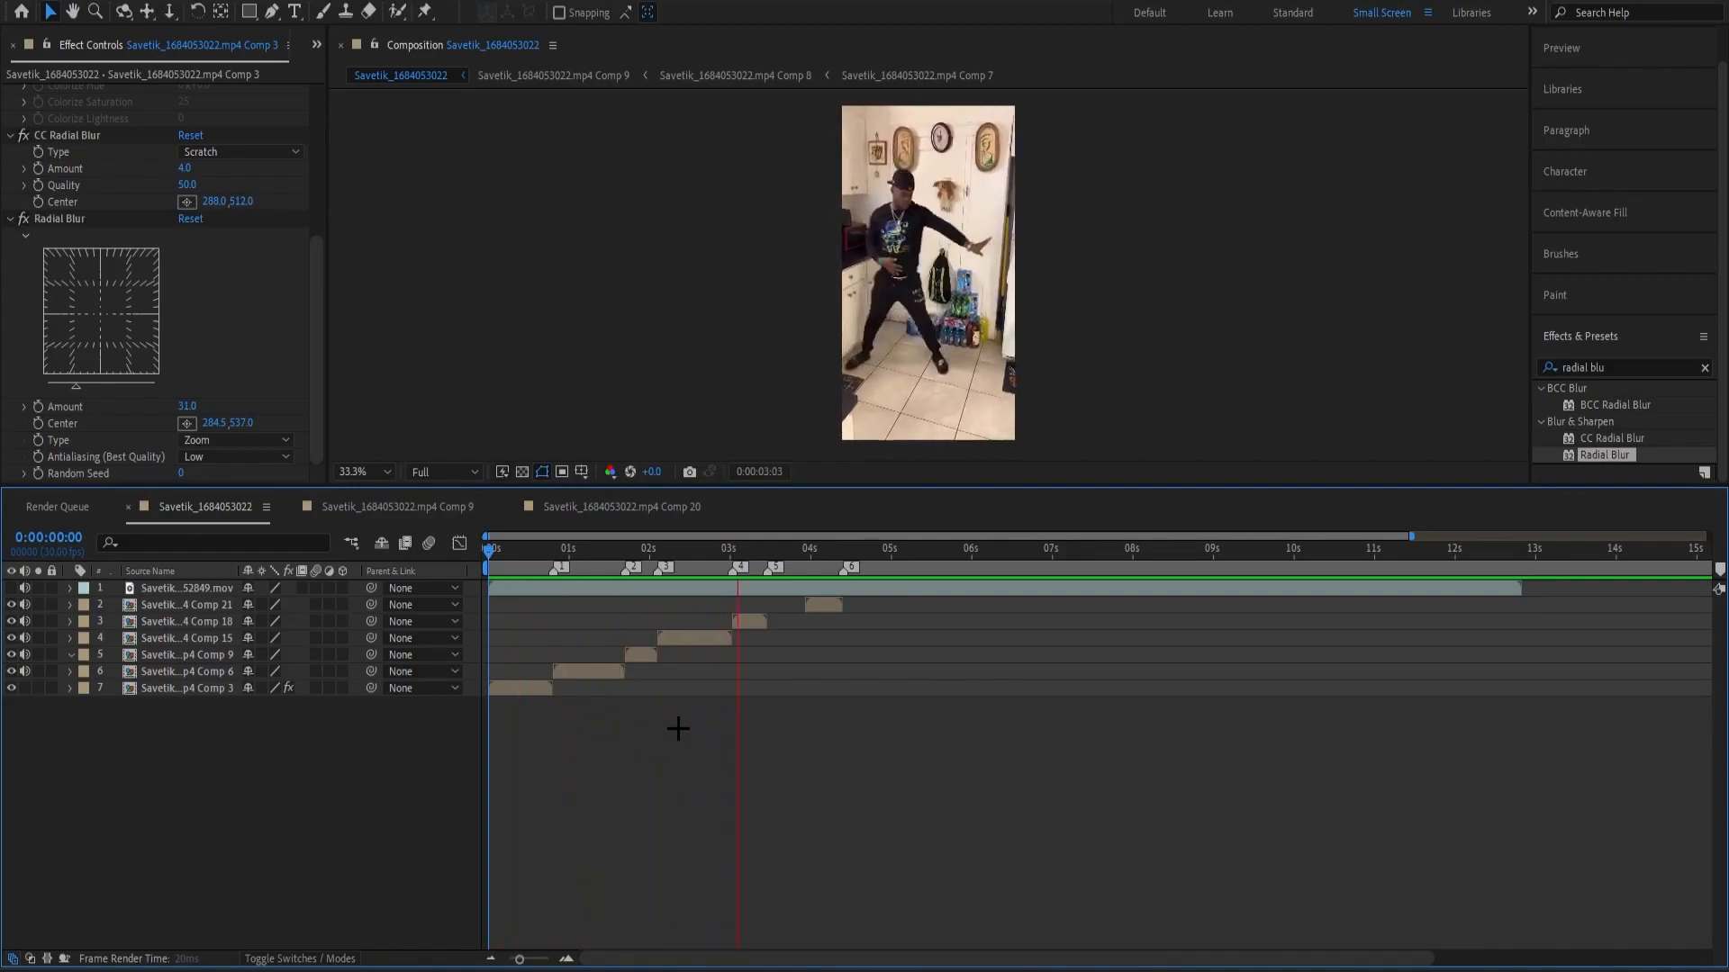
Add a text layer above the Comp 18 clip, split it at marker 5 (0:00:03:14), and delete the earlier part.
left_click(808, 562)
left_click_drag(809, 563, 767, 585)
left_click(753, 623)
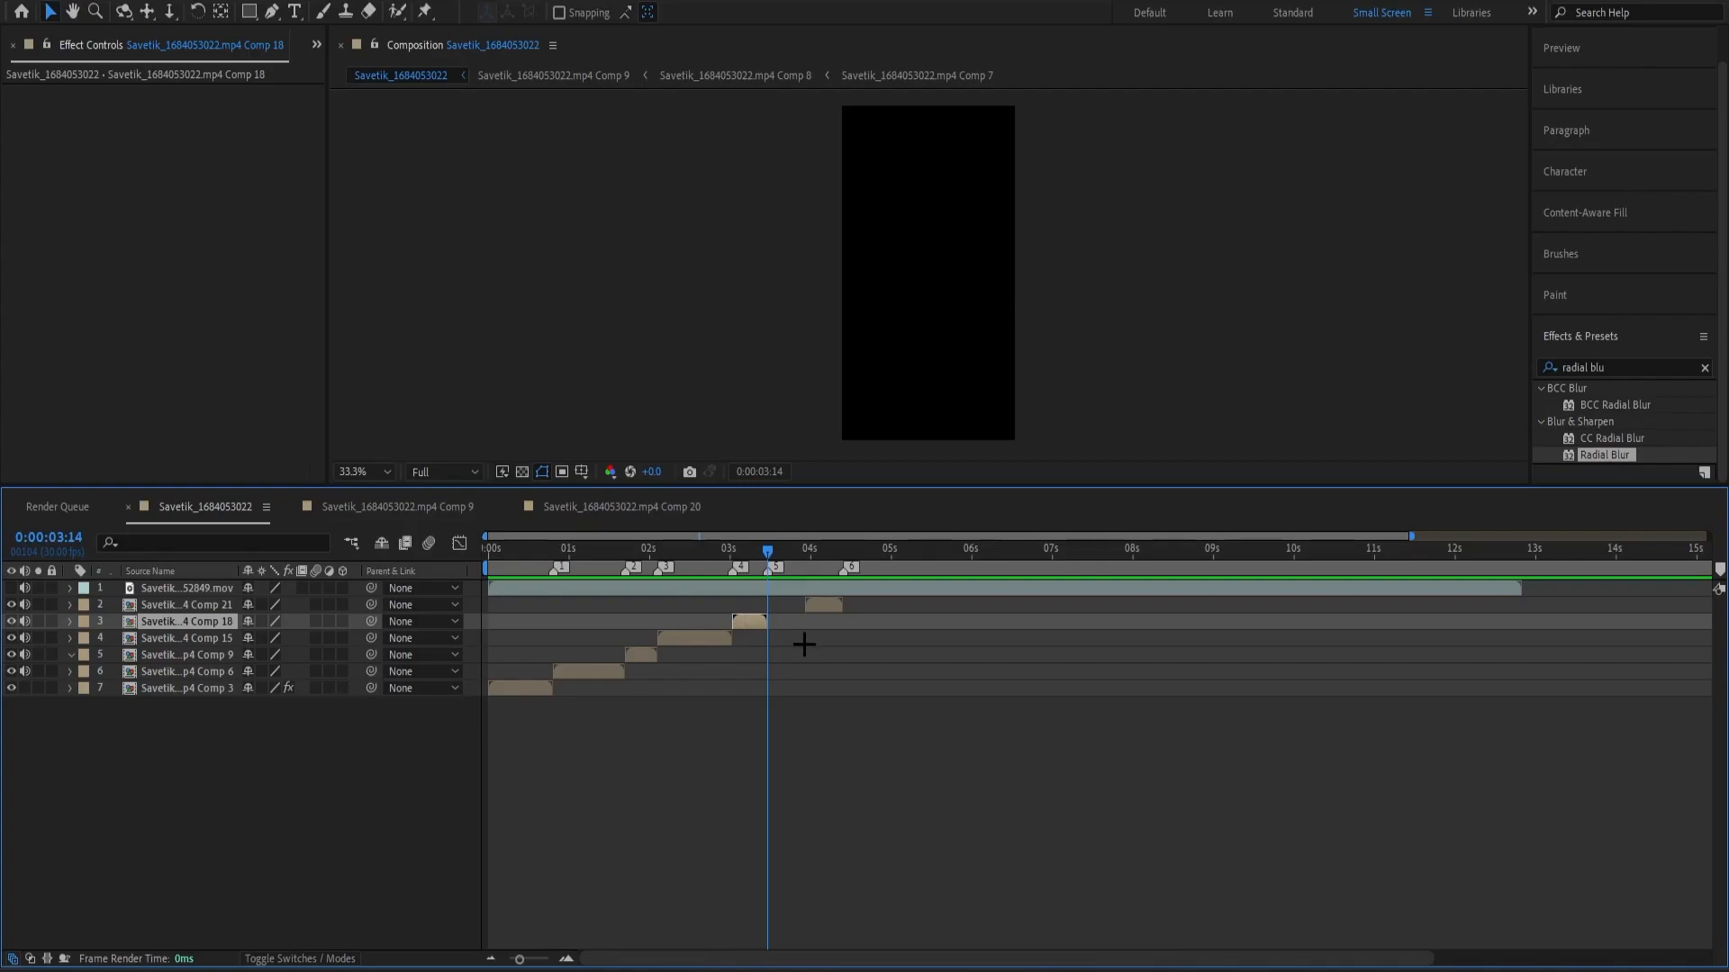
key("ctrl+alt+shift+t")
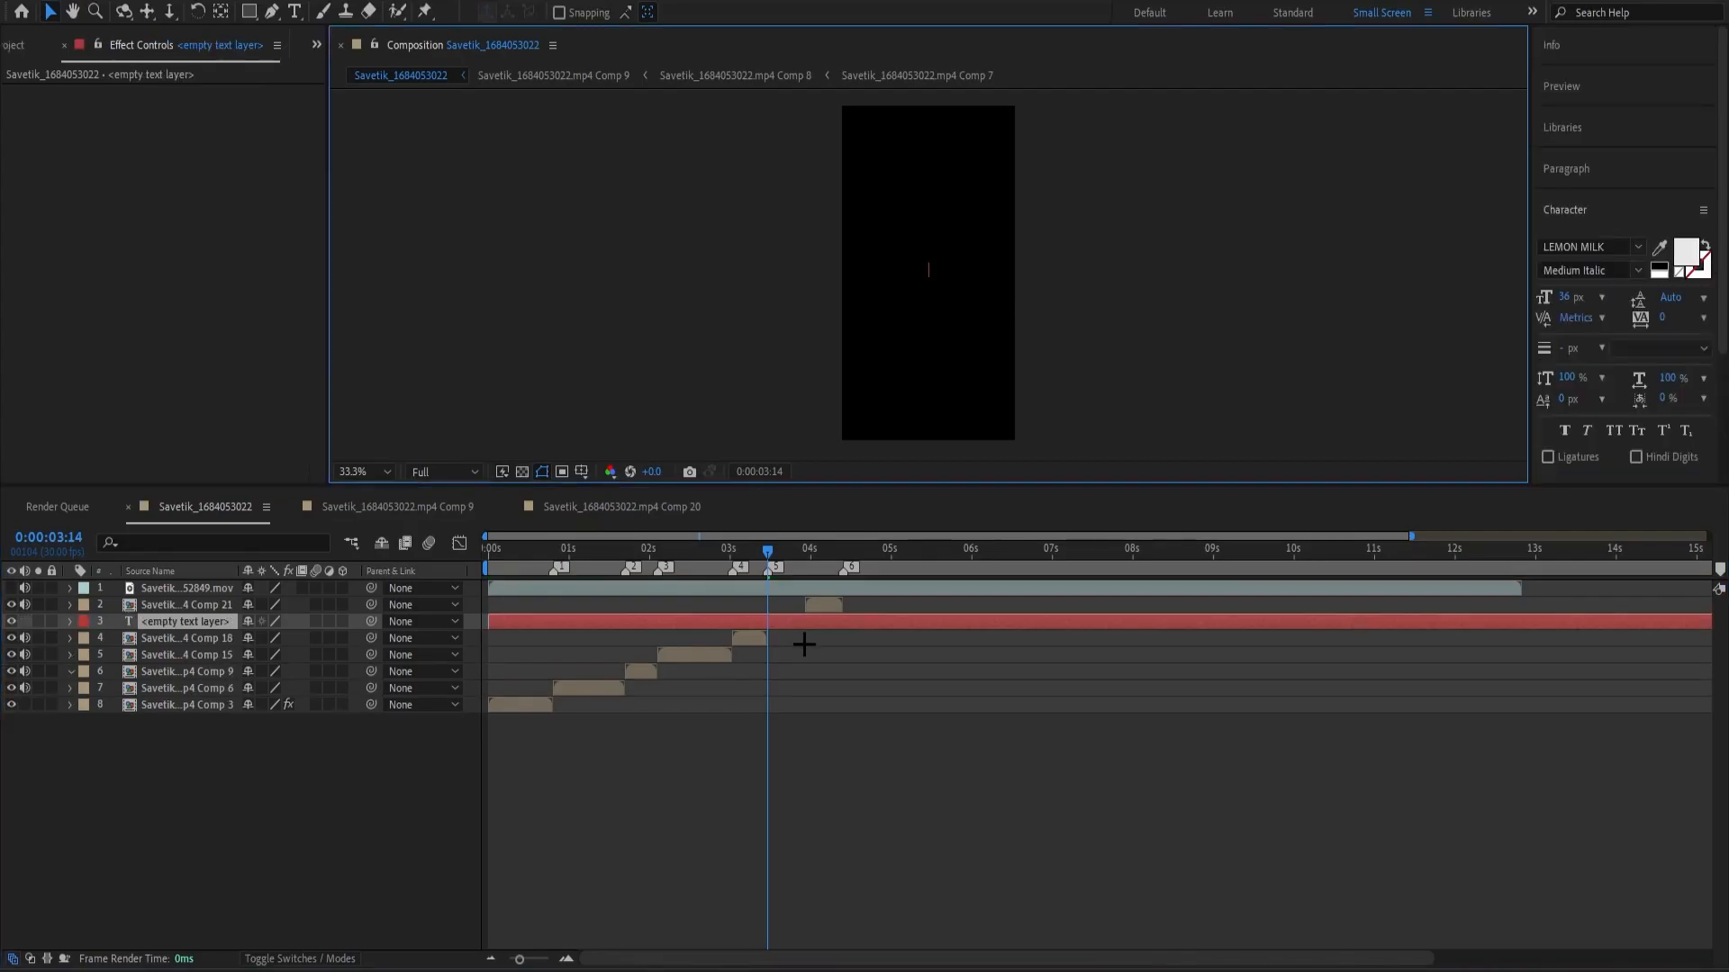
left_click(795, 623)
key("ctrl+shift+d")
left_click(757, 639)
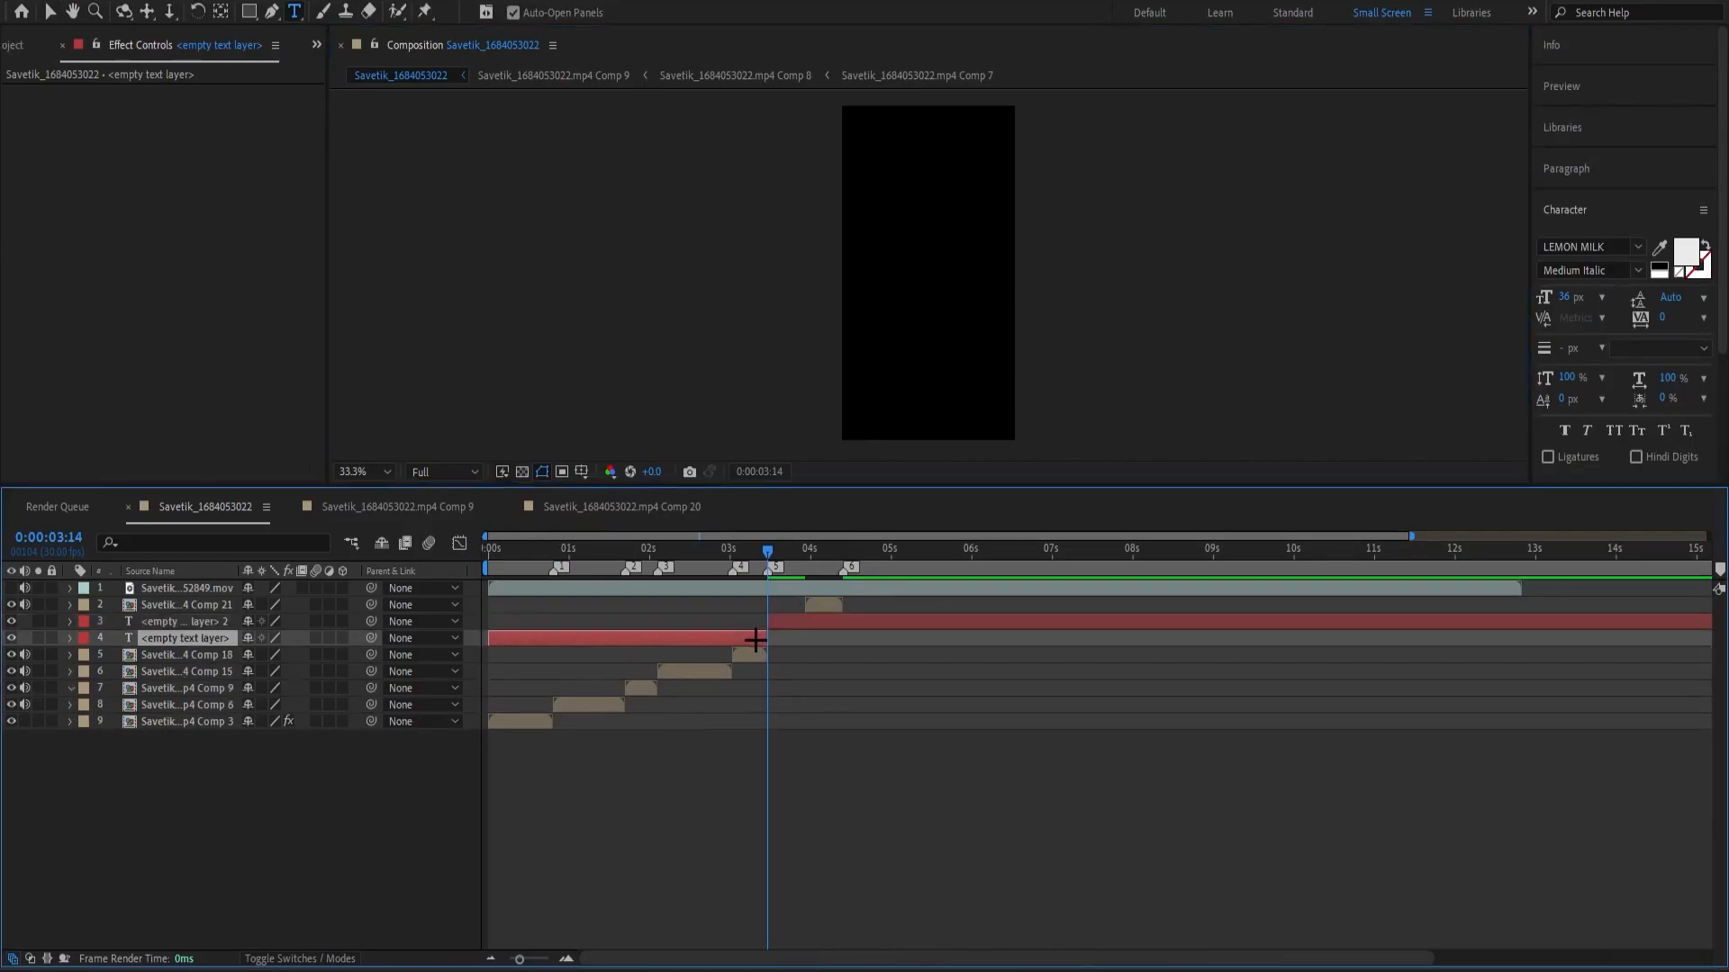
key("Delete")
Trim the end of the empty text layer so it fills only the gap before the Comp 21 clip.
mouse_move(781, 568)
left_mouse_down()
mouse_move(805, 568)
mouse_move(789, 562)
left_mouse_up()
left_click(810, 624)
key("ctrl+shift+d")
key("Delete")
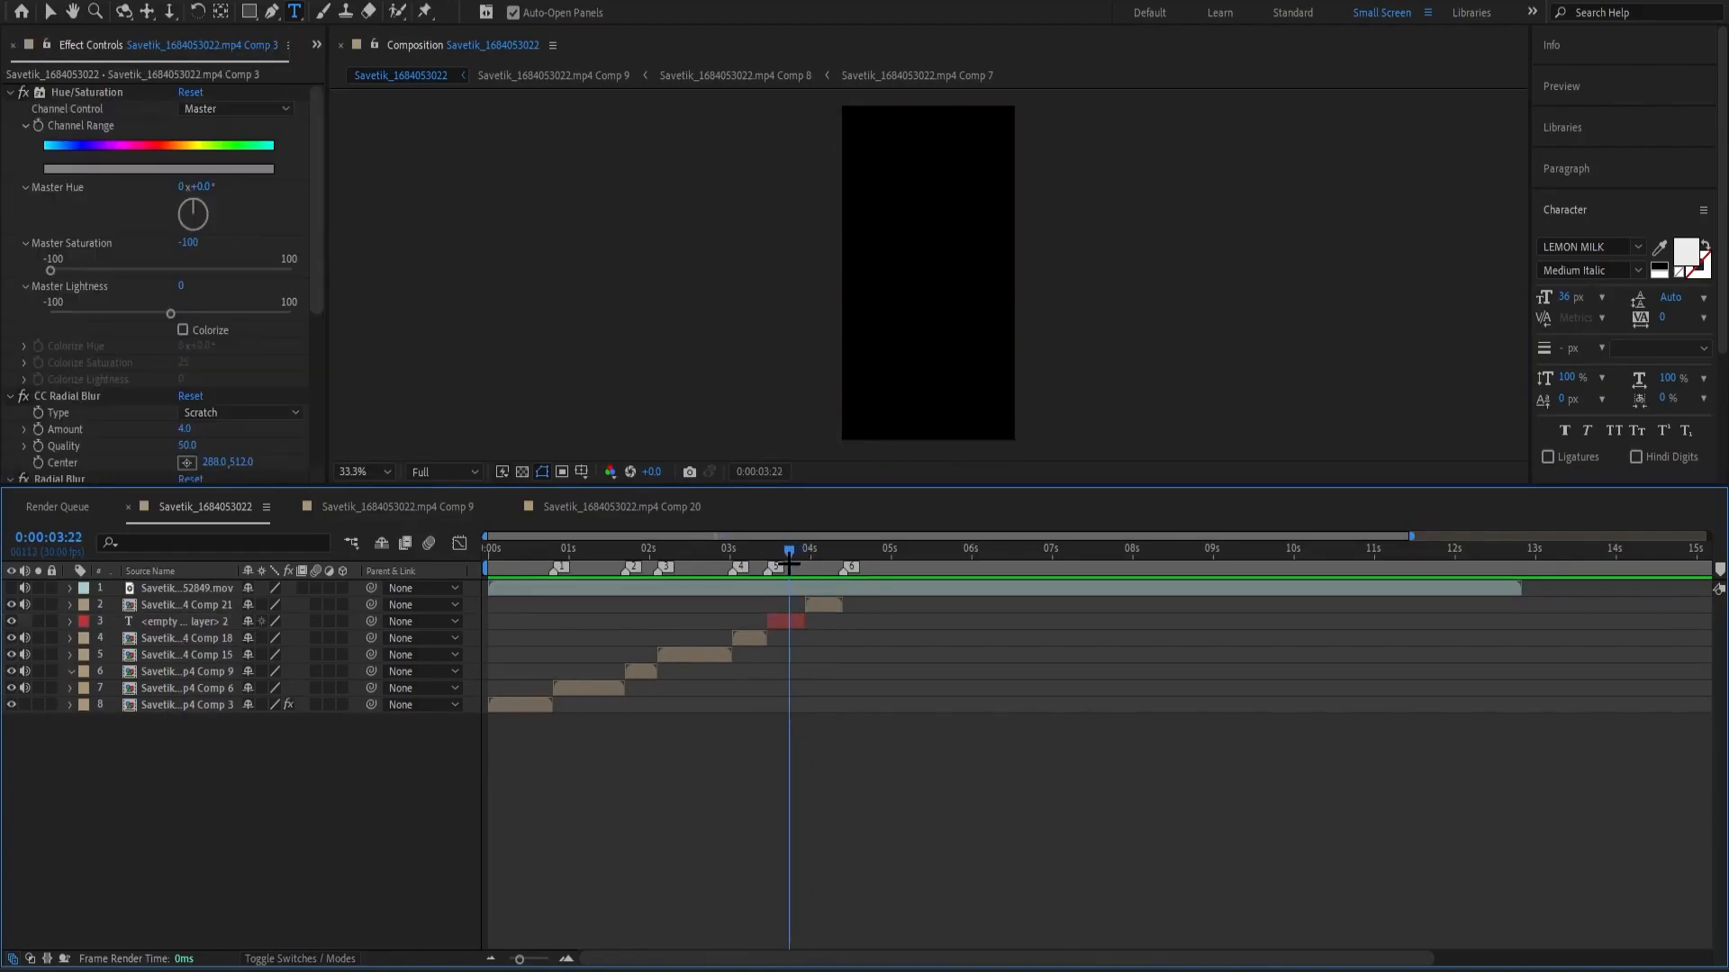
Enter a "made by" credit line with the creator's name in the empty text layer.
double_click(792, 621)
left_click(789, 674)
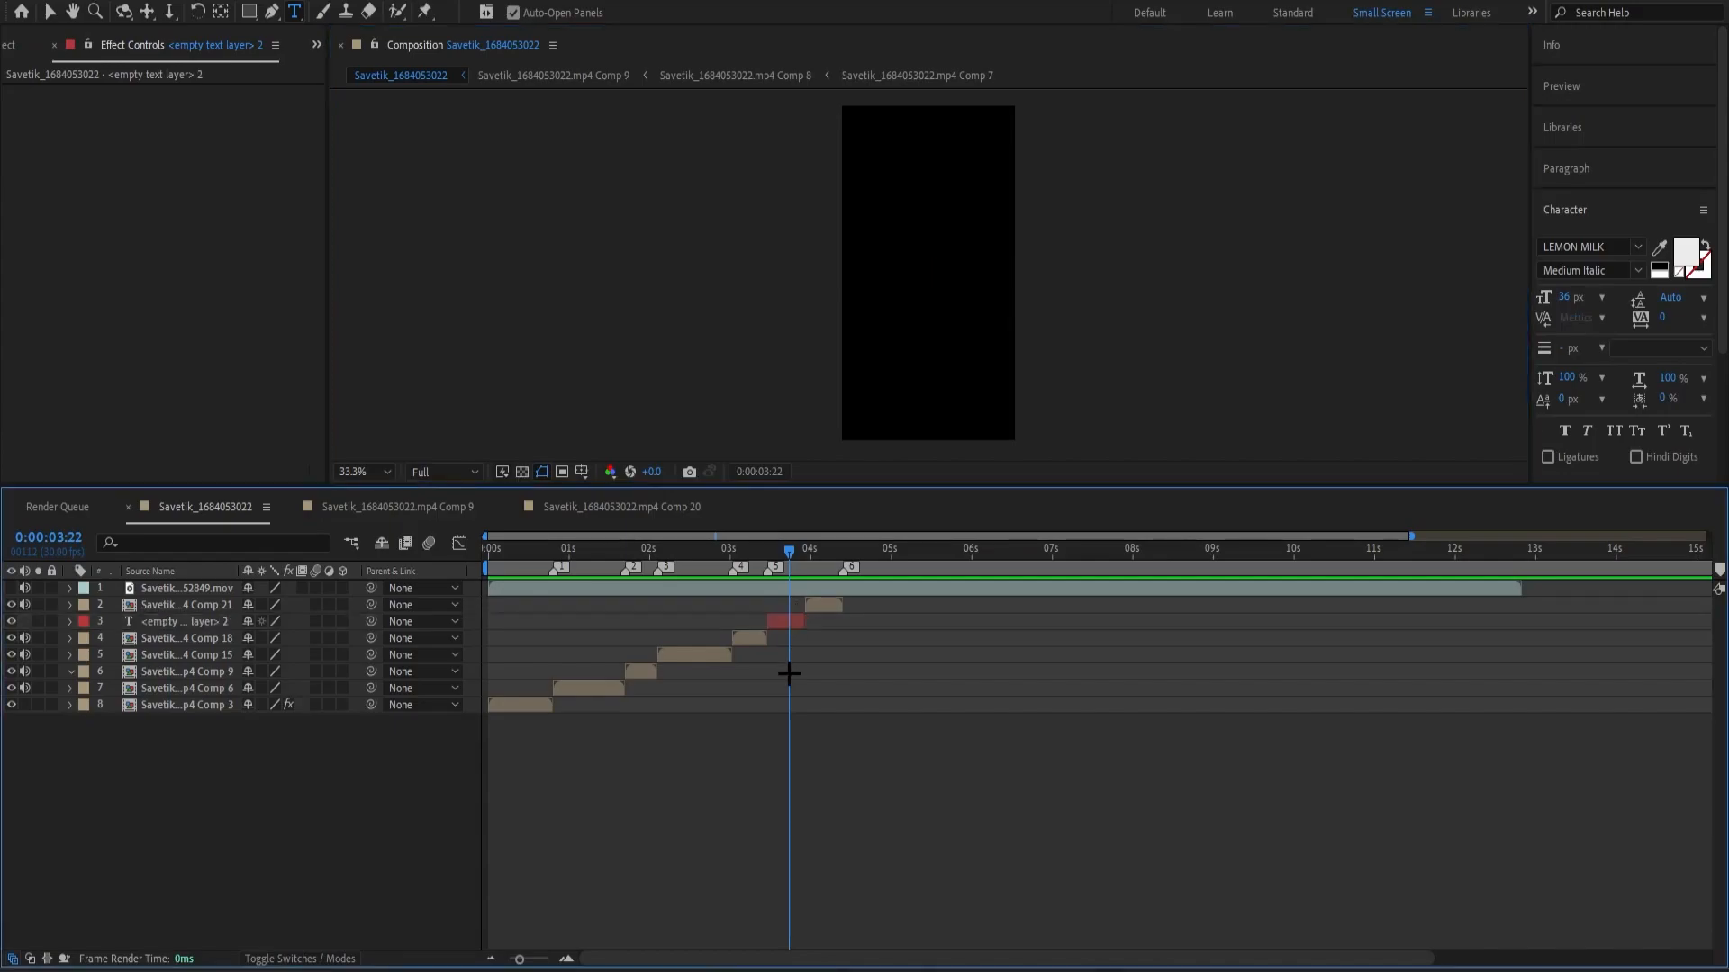
double_click(786, 622)
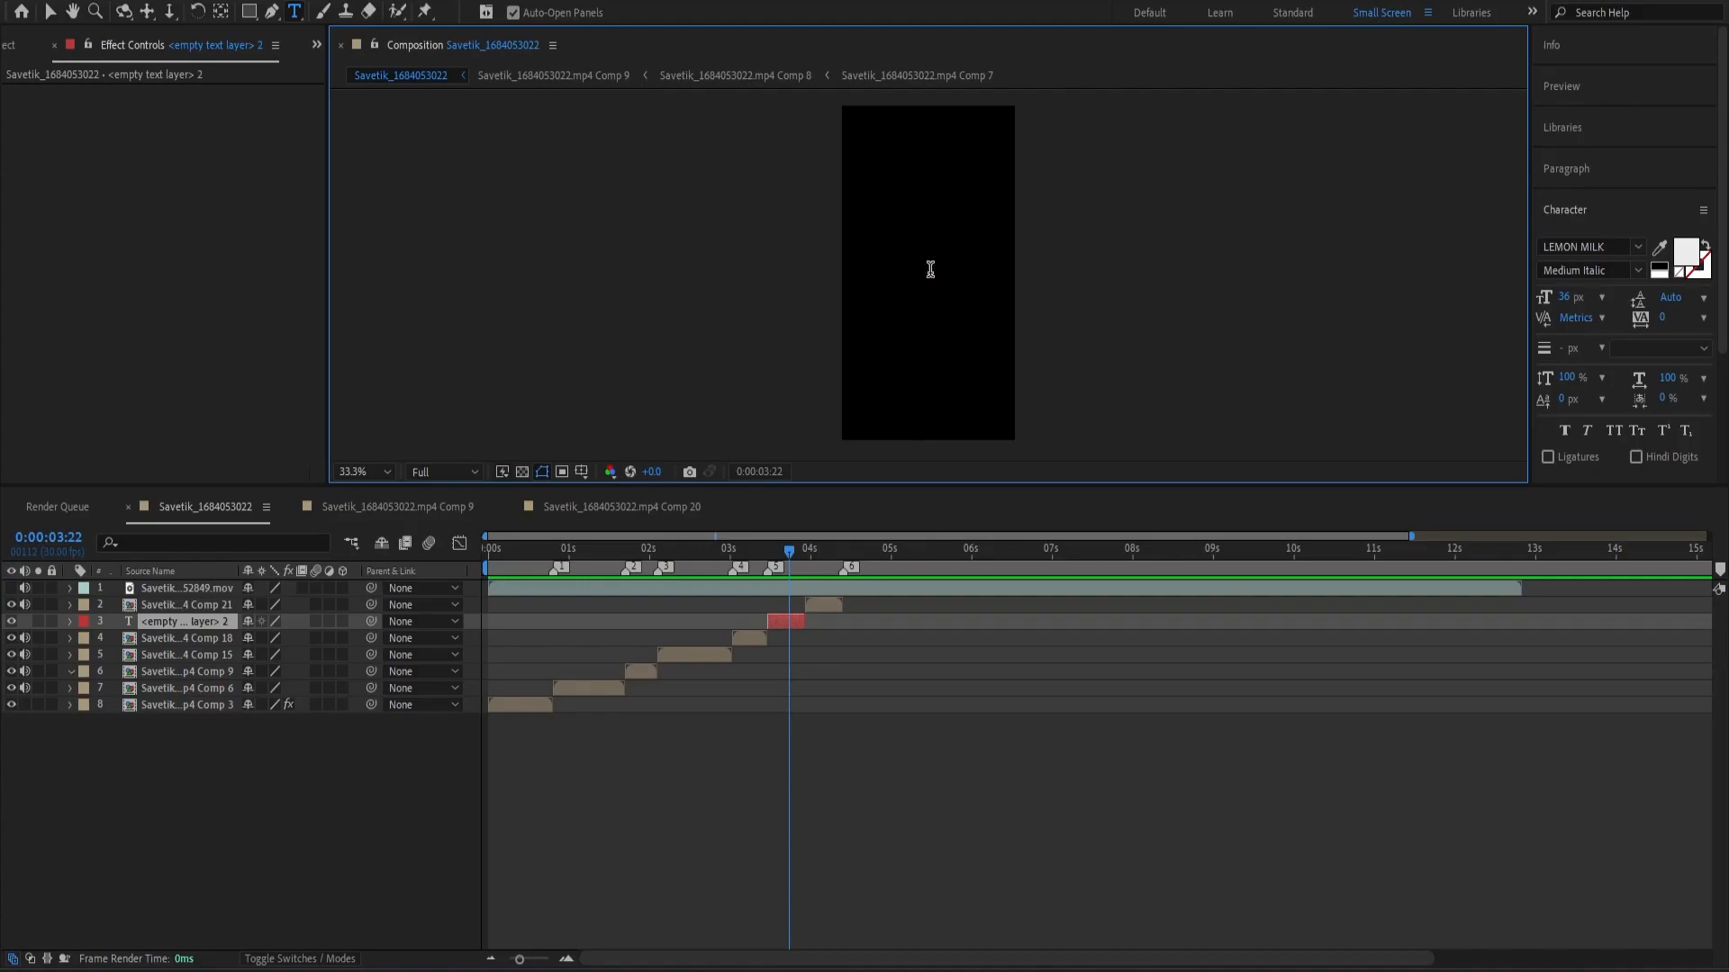
type("made by elden.")
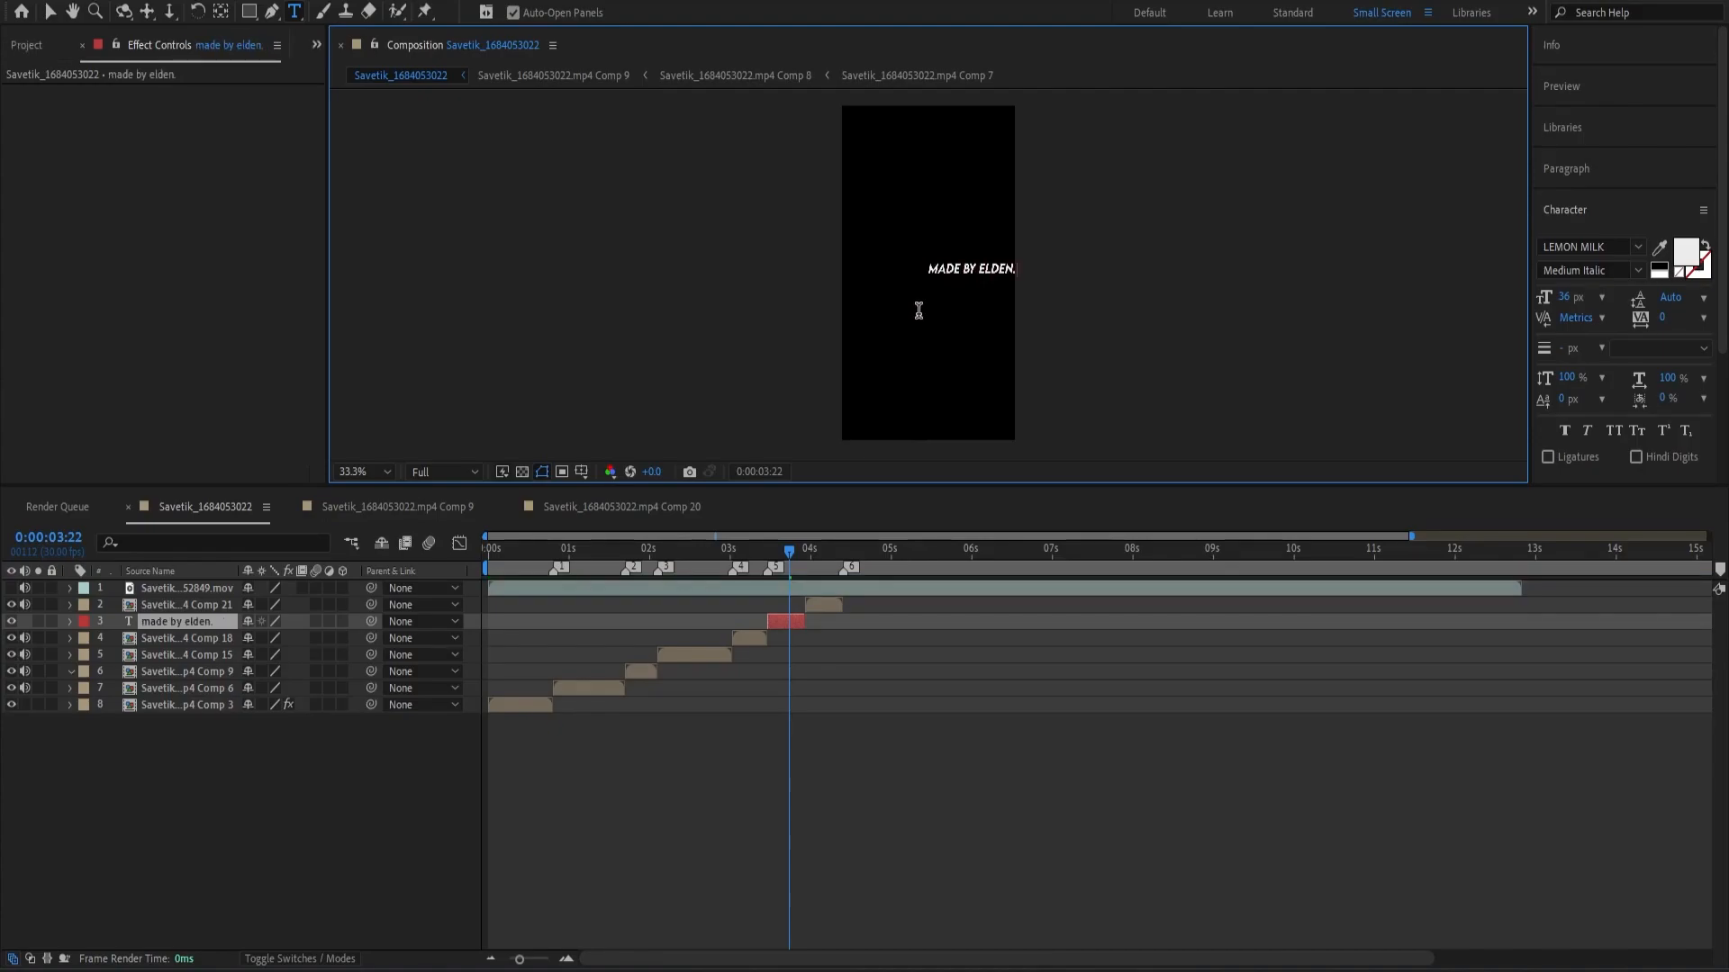
Enlarge the credit text to span most of the frame's width and center it horizontally.
left_click(792, 634)
left_click(793, 623)
key("v")
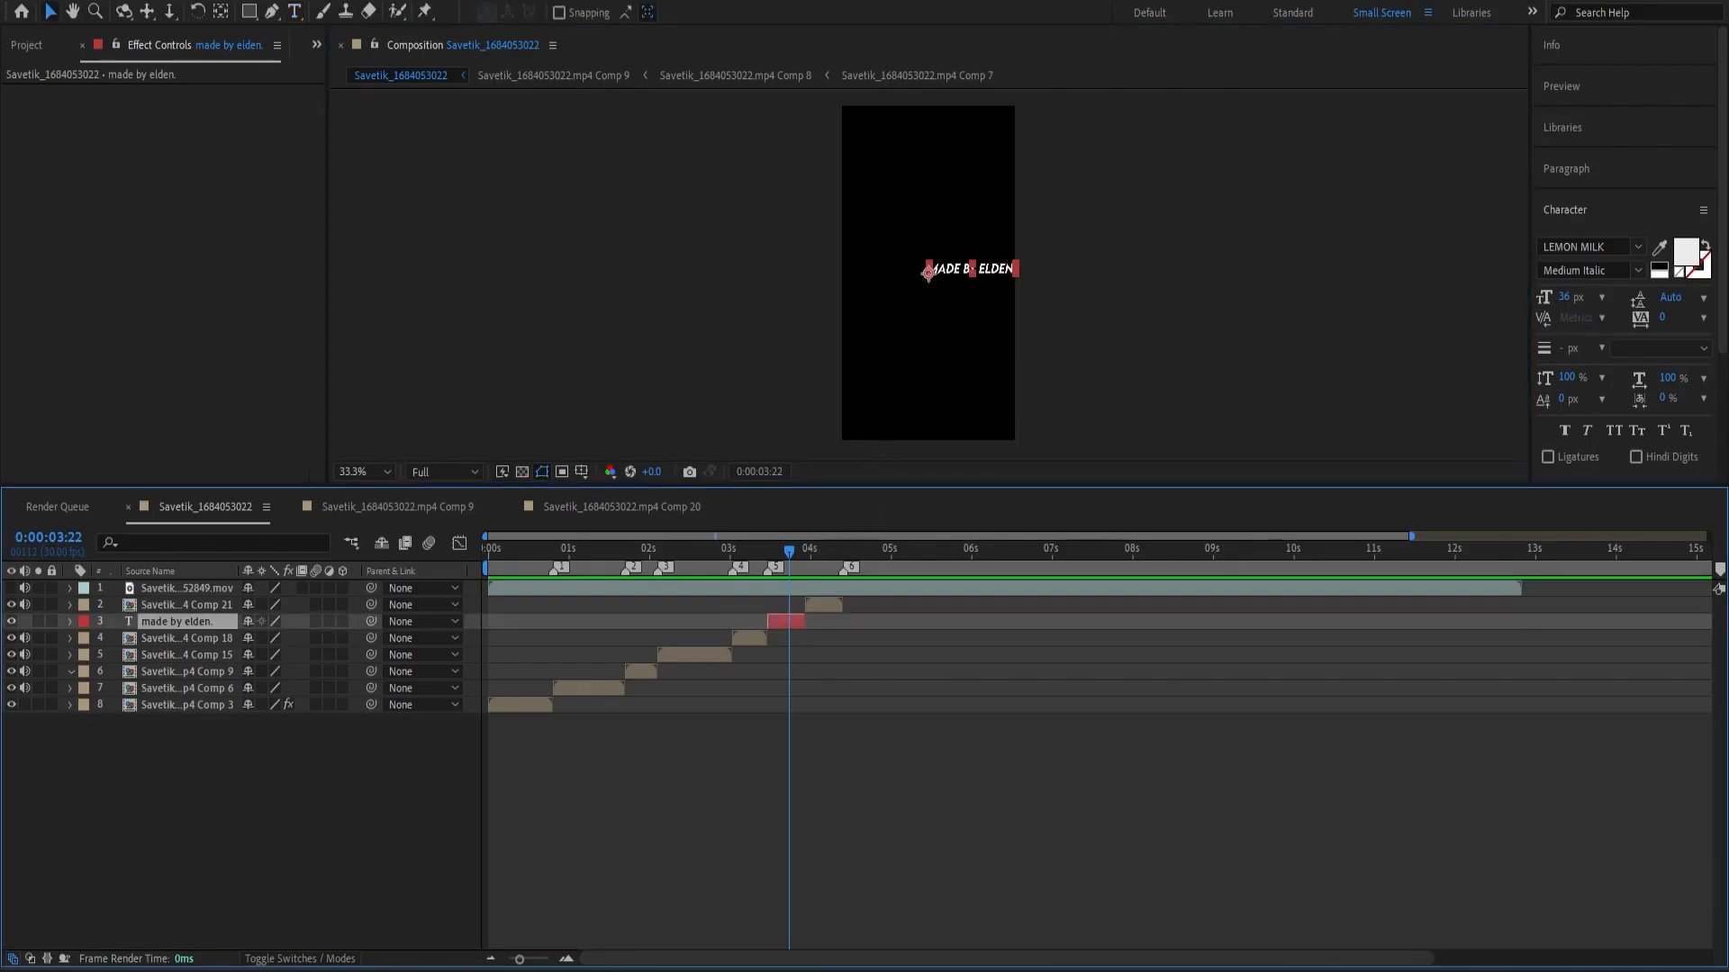
left_click_drag(927, 270, 887, 273)
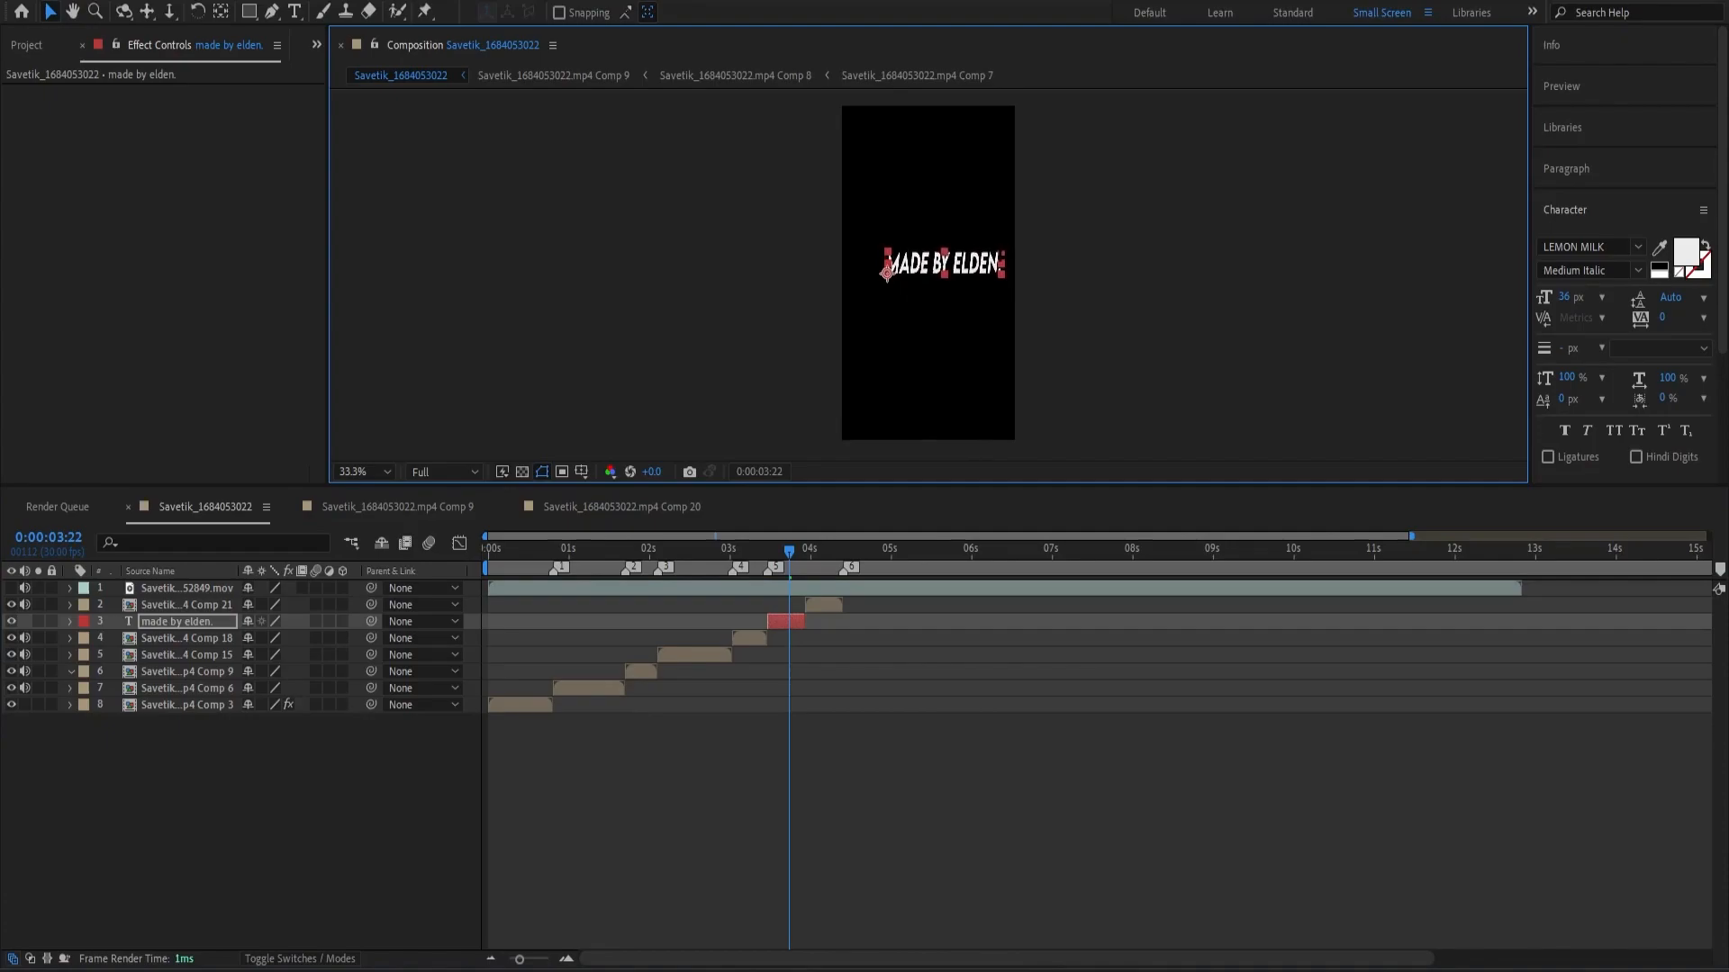
left_click_drag(887, 272, 867, 270)
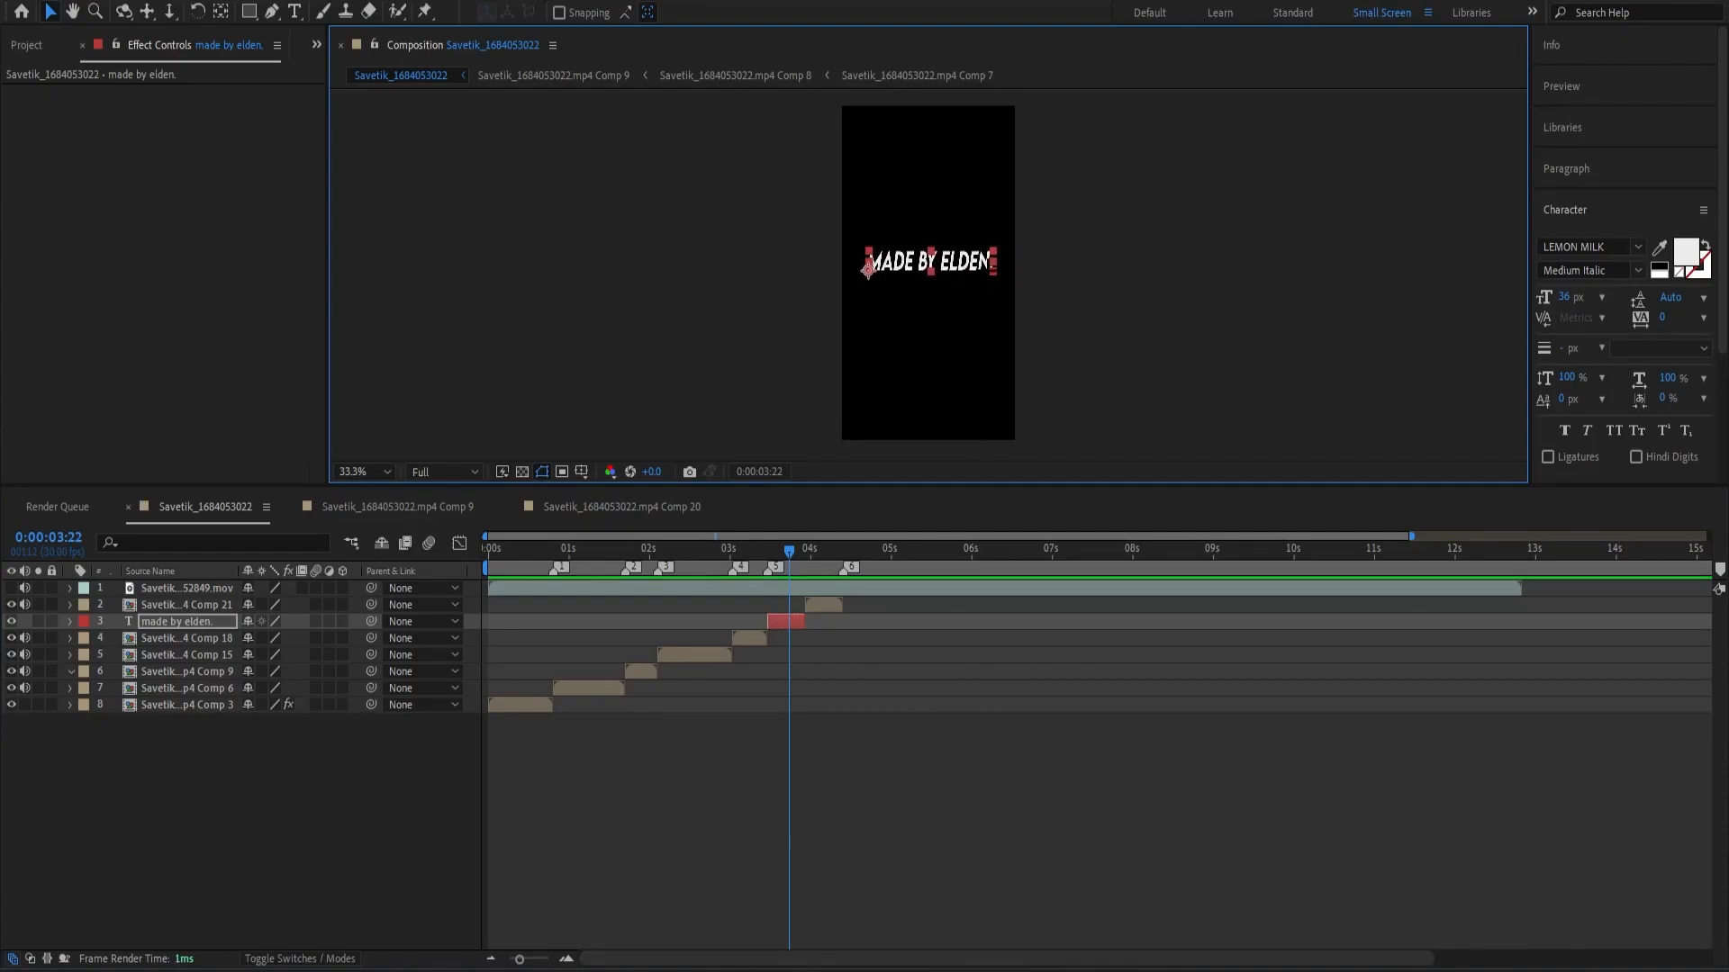
left_click_drag(993, 262, 1011, 262)
left_click_drag(869, 270, 862, 271)
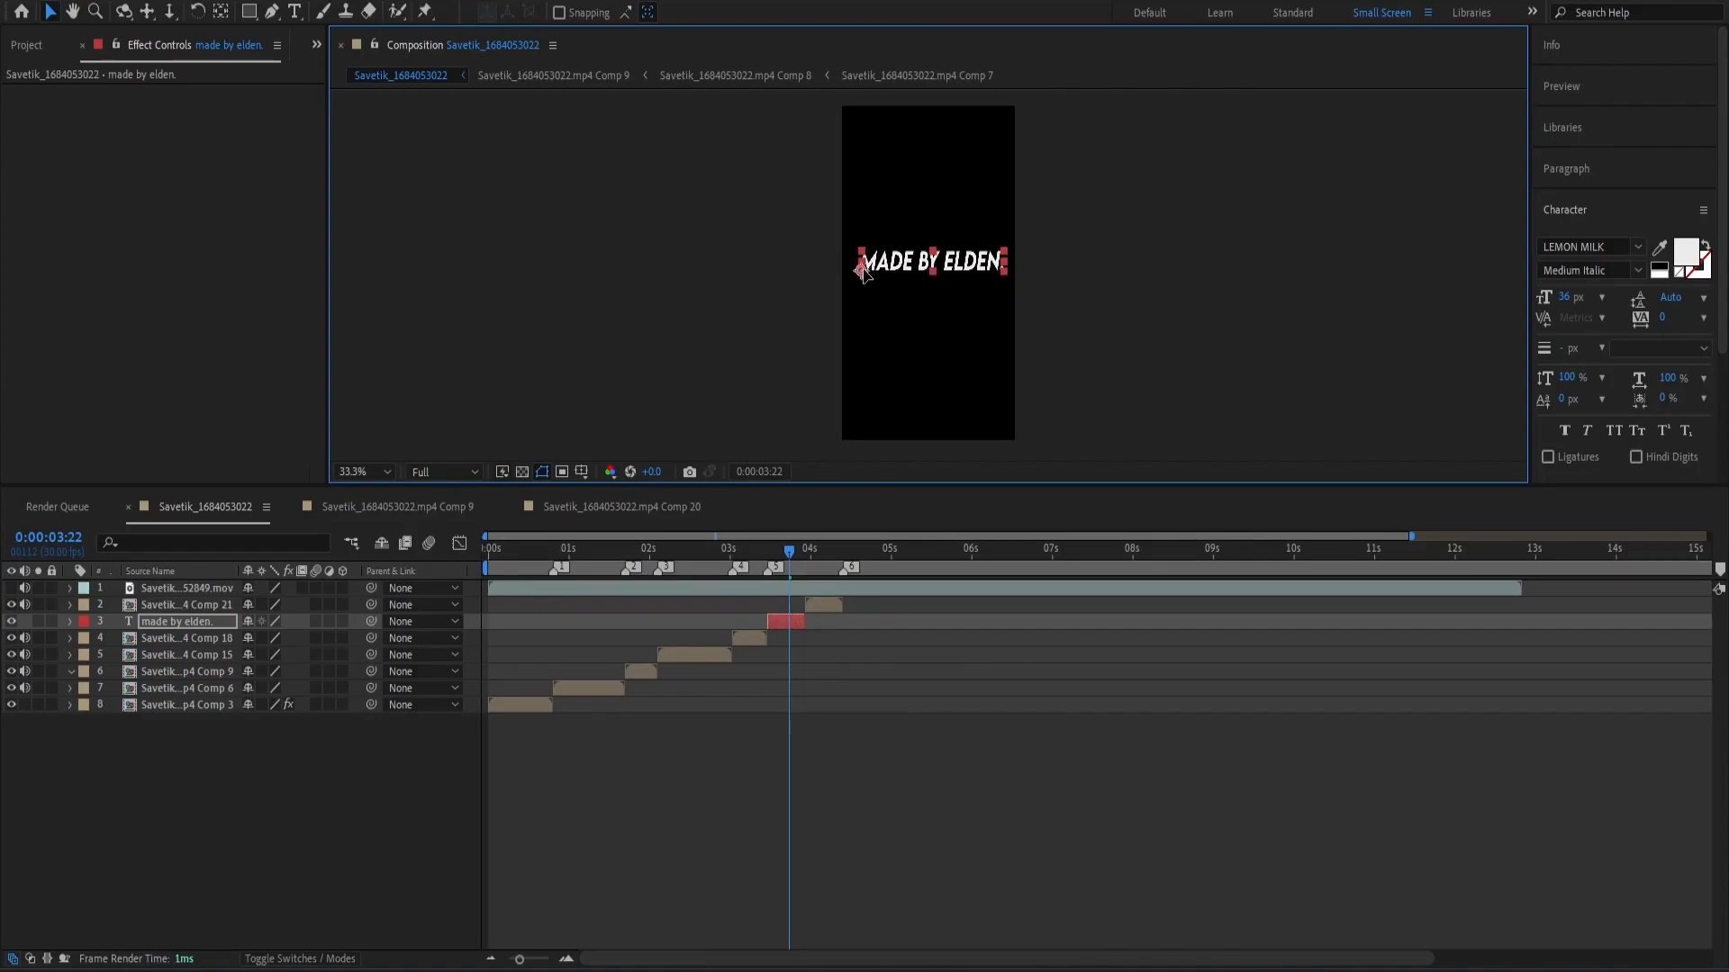
Try the Marlett and Microsoft Yi Baiti fonts on the credit text, and settle on Microsoft Himalaya.
double_click(784, 621)
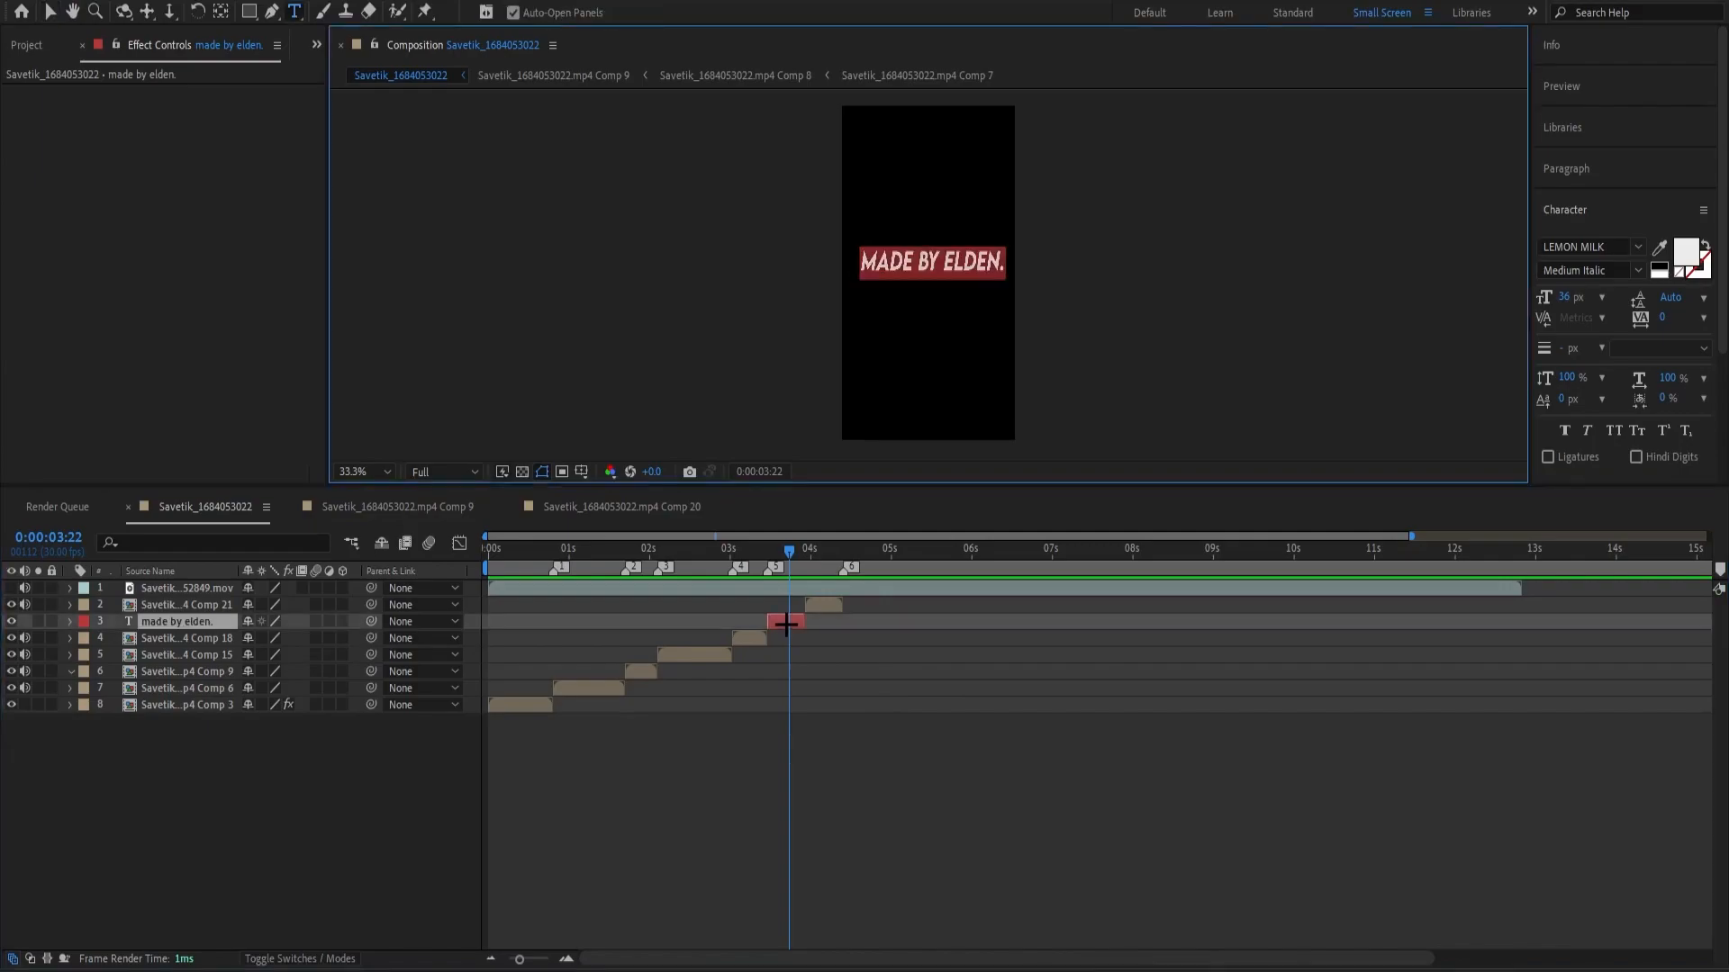
left_click(1595, 247)
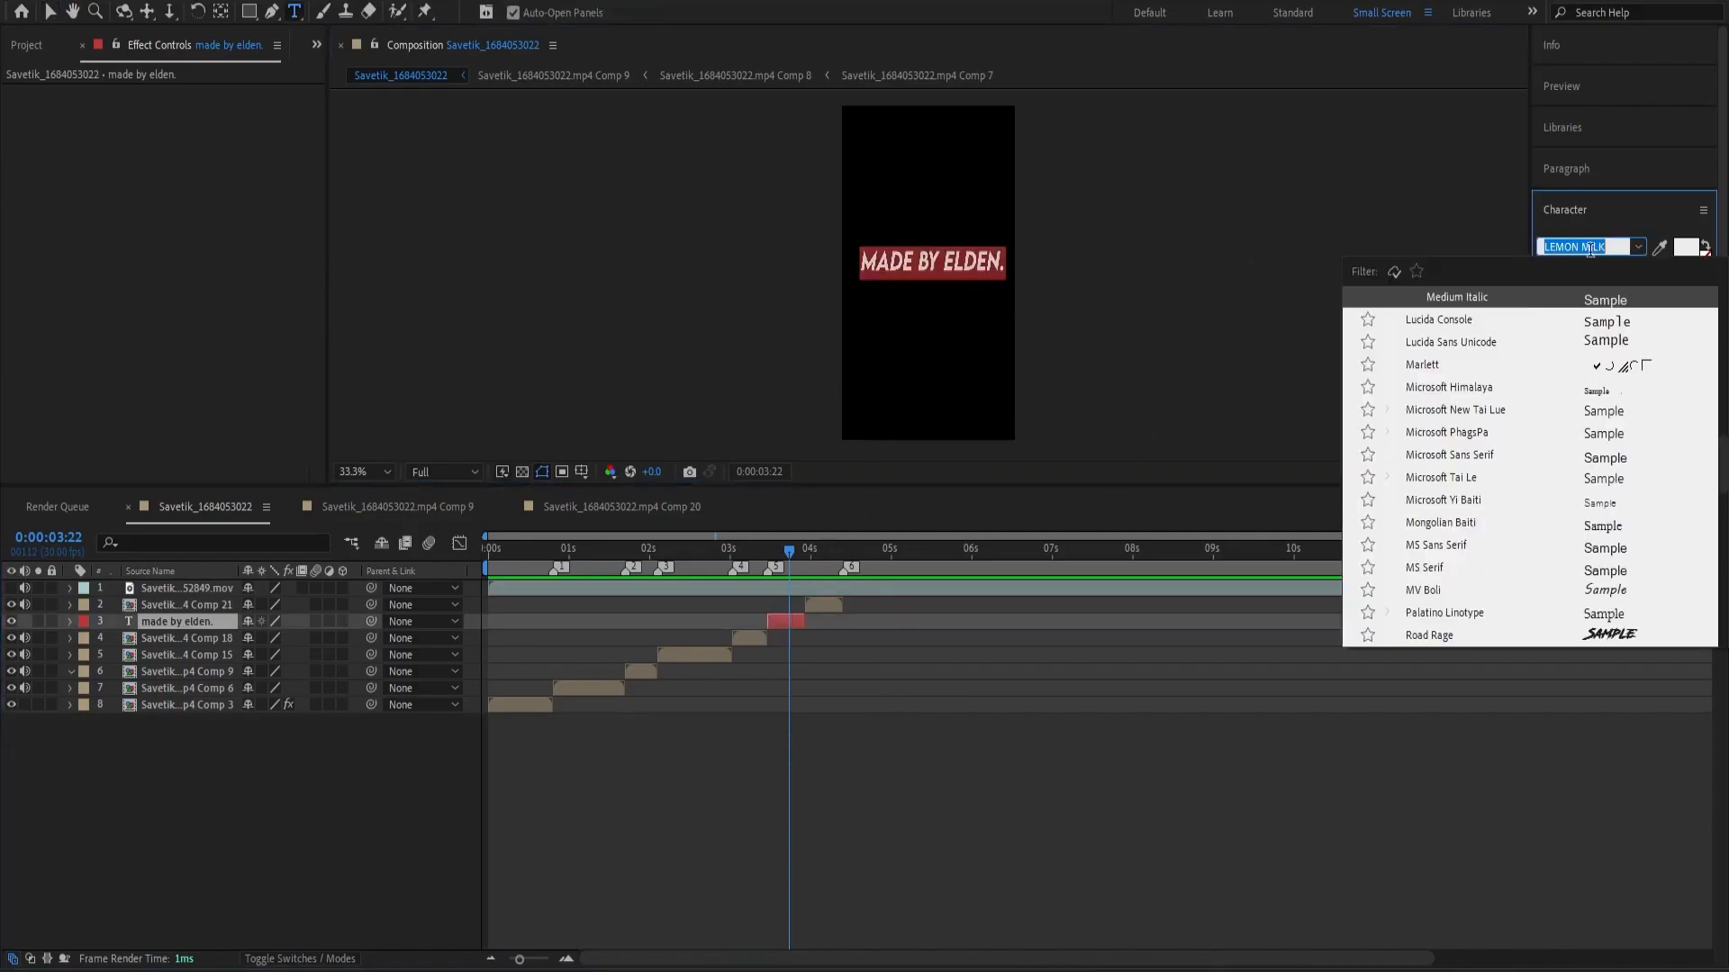
left_click(1432, 365)
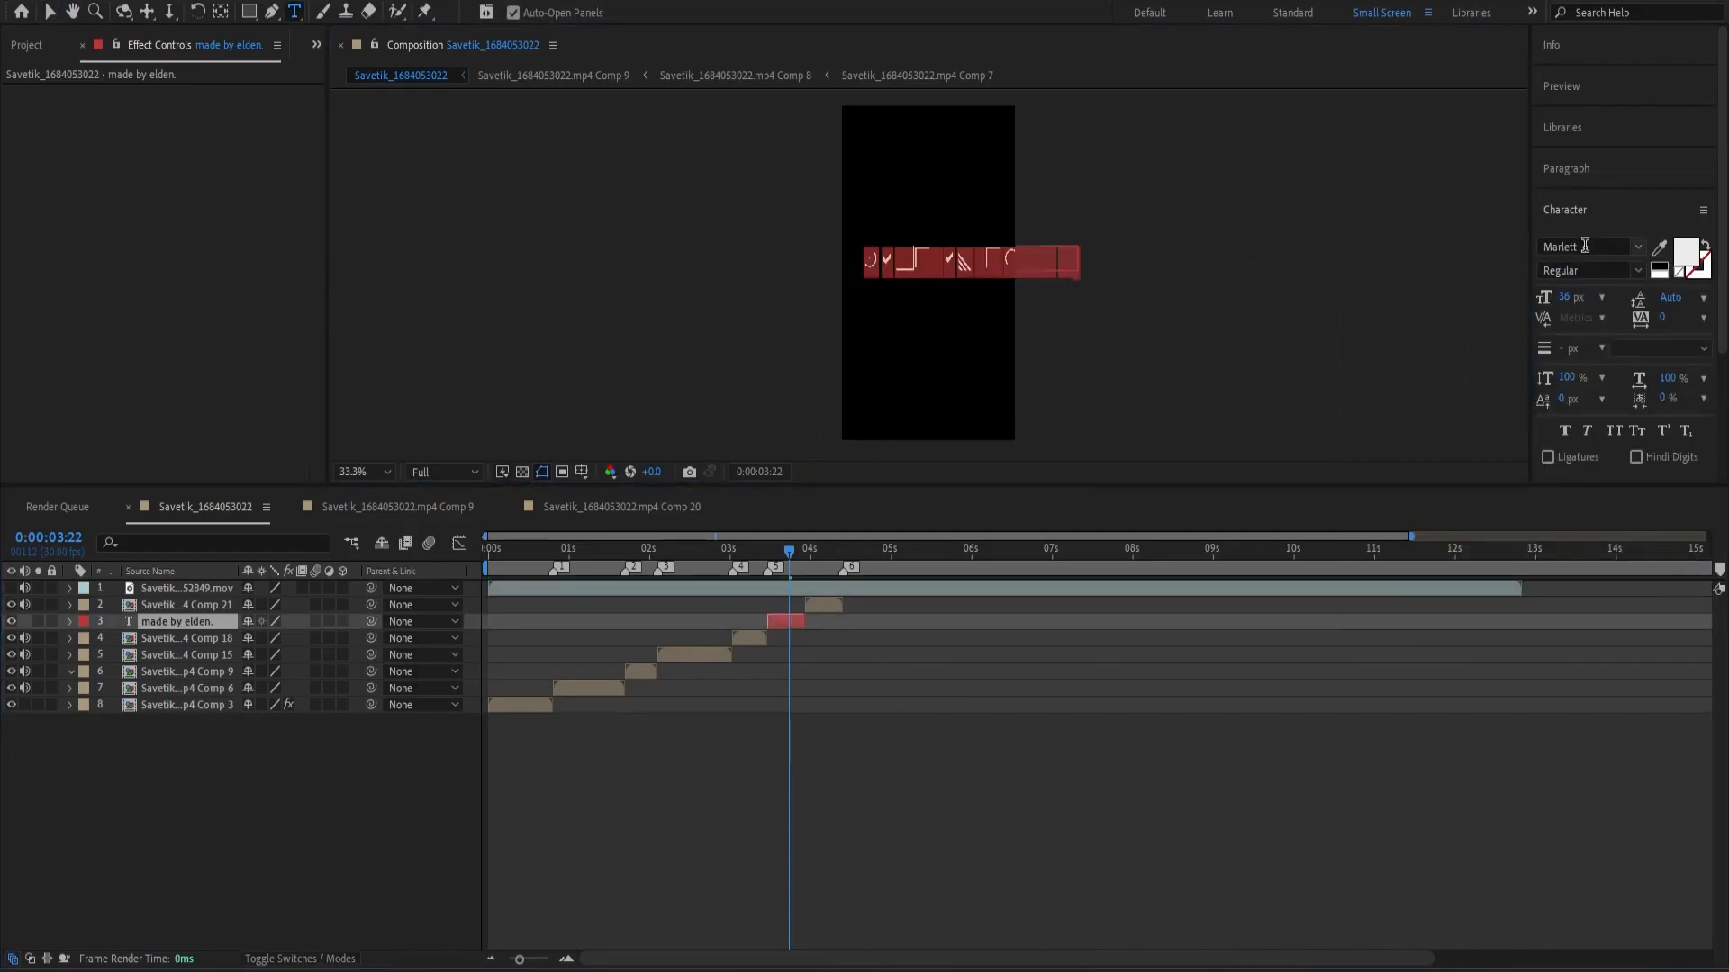
left_click(1584, 246)
left_click(1442, 433)
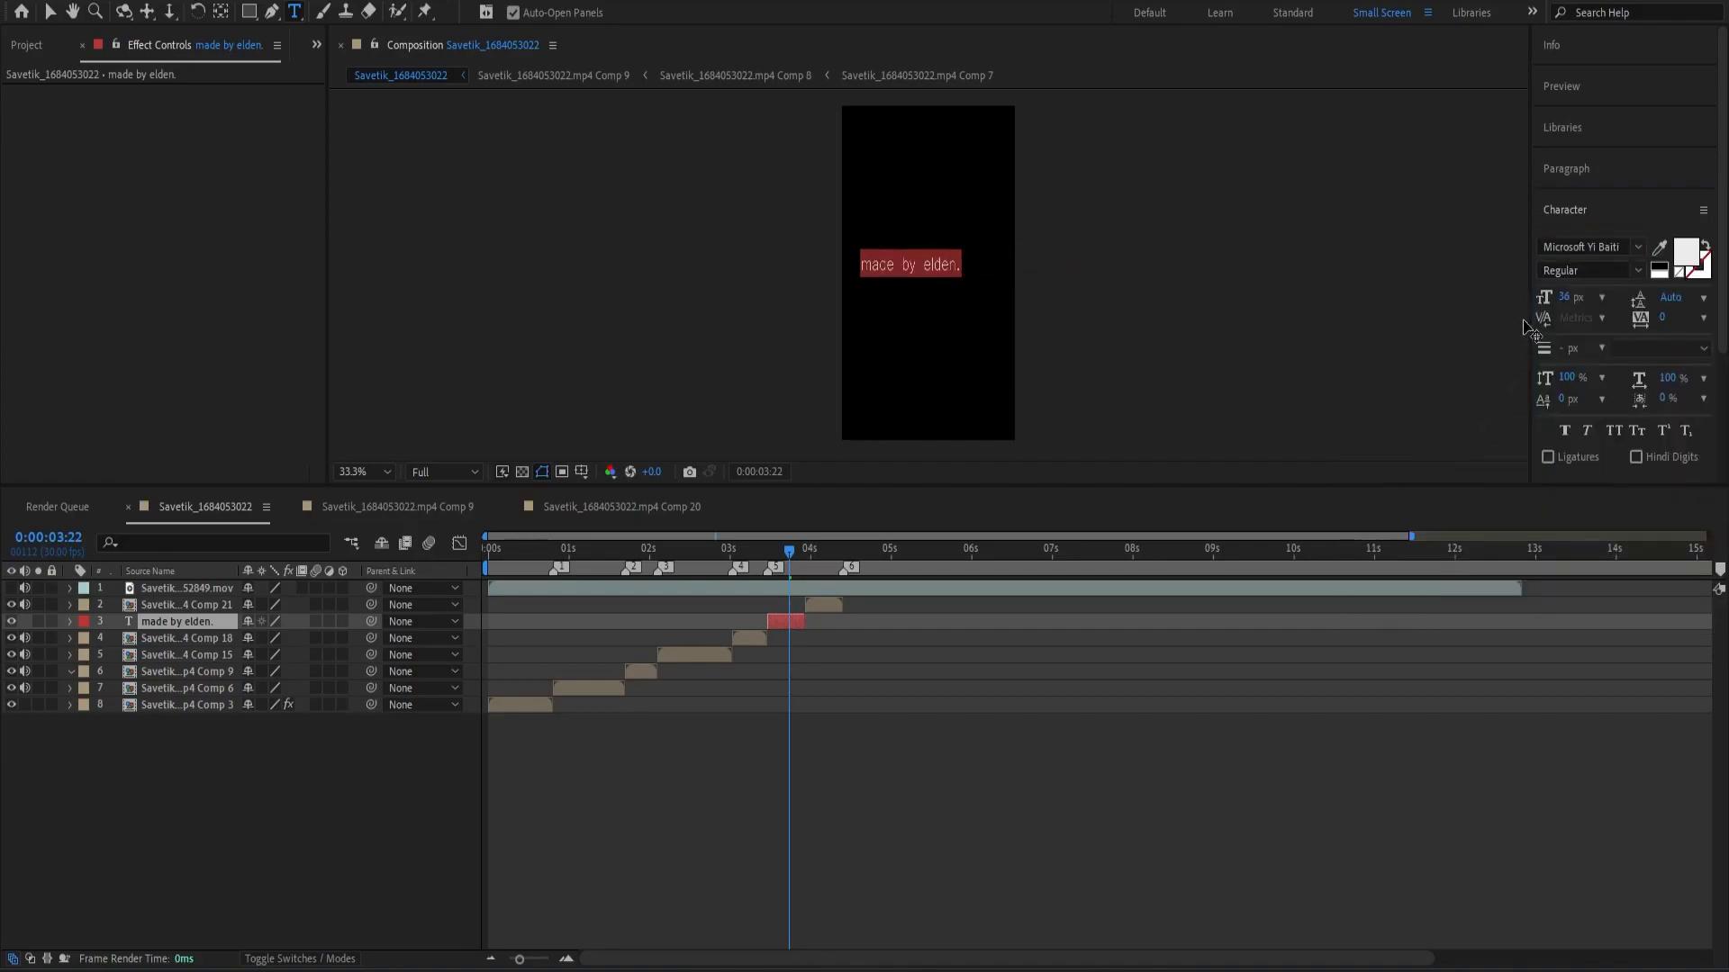
left_click(1606, 244)
scroll(1440, 452, "up", 1)
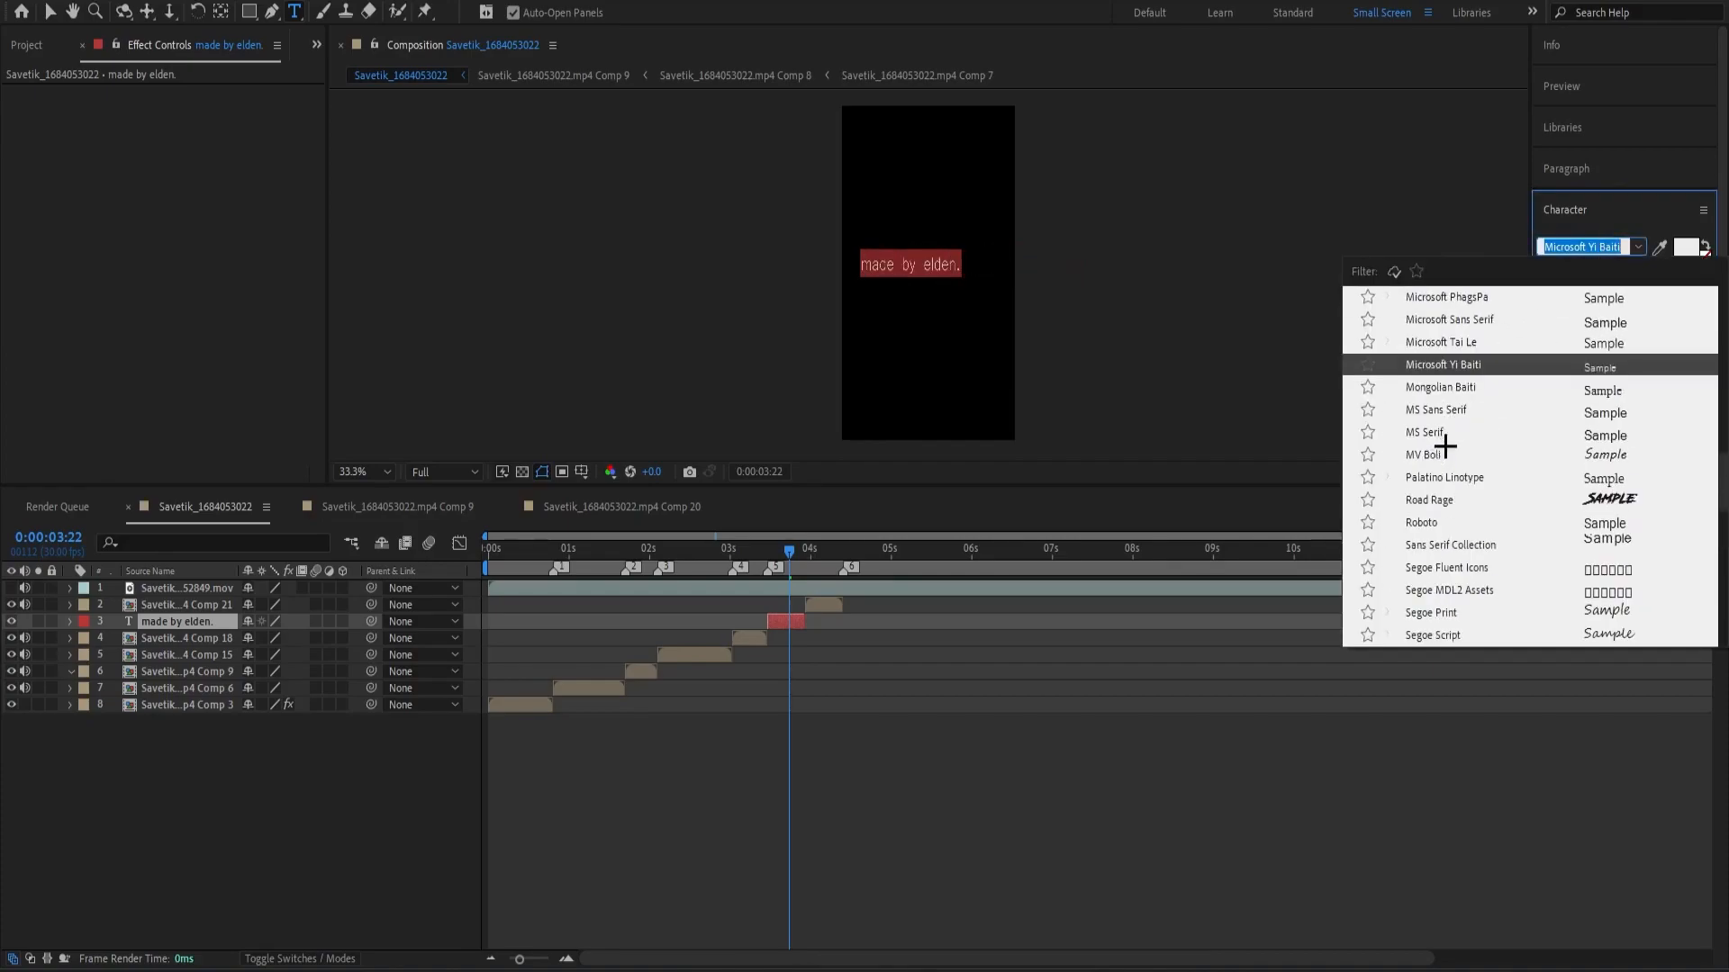
left_click(1455, 343)
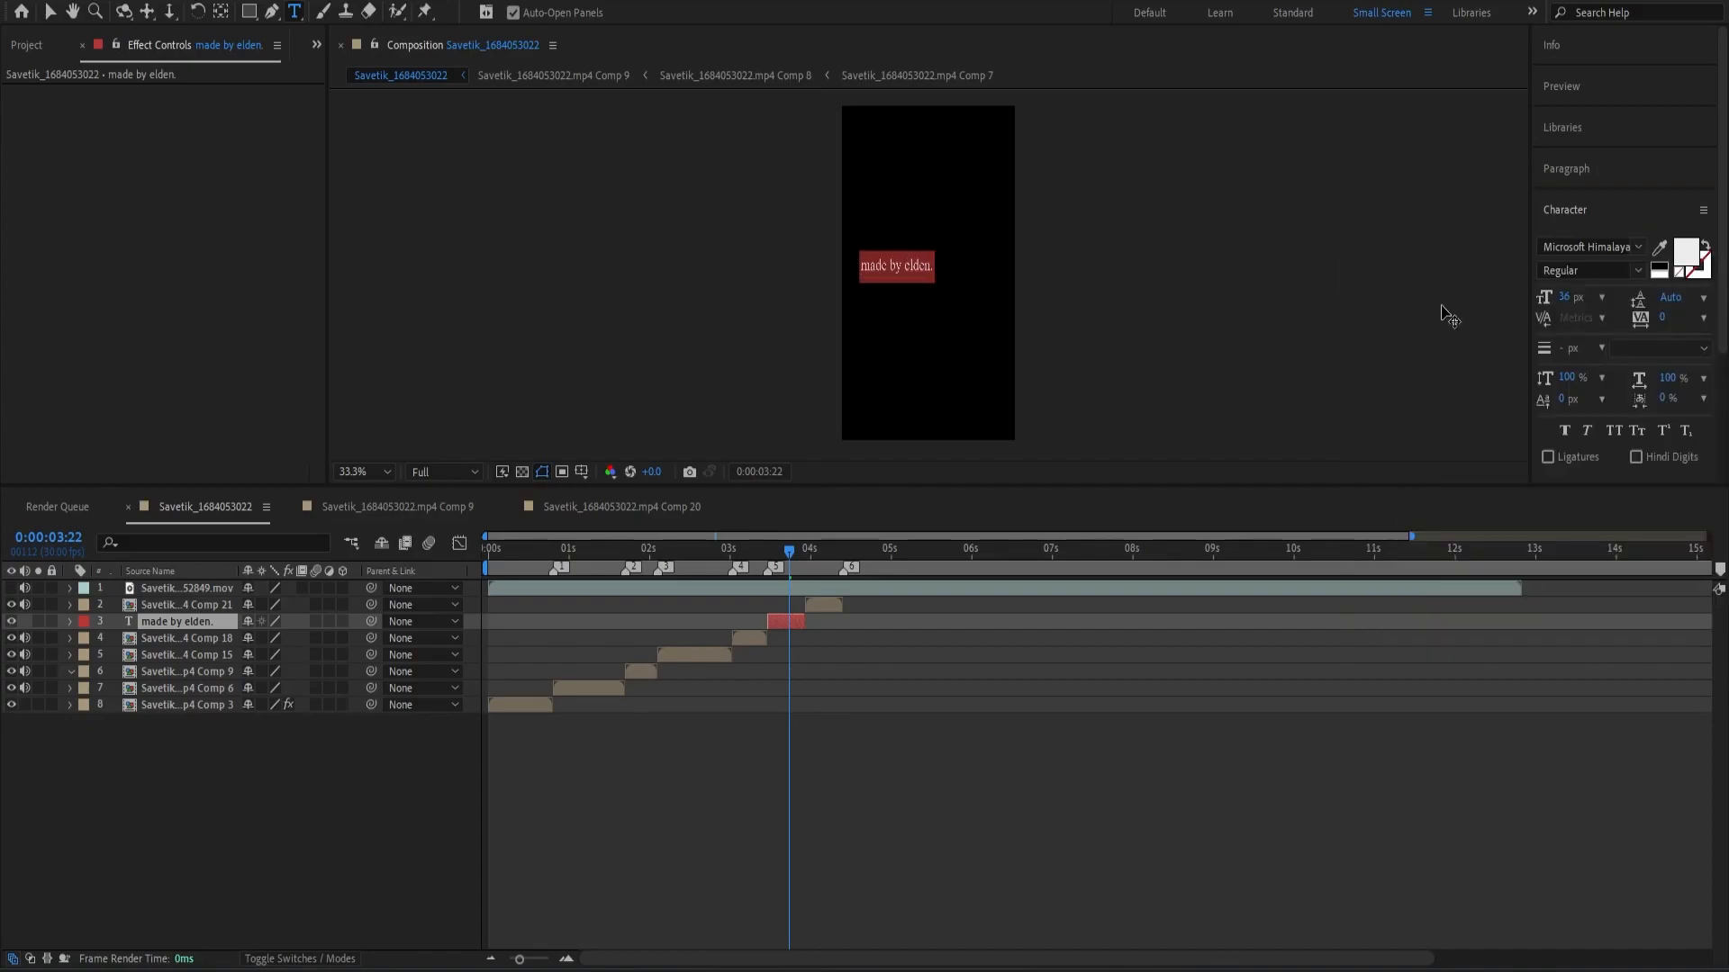
left_click(1034, 683)
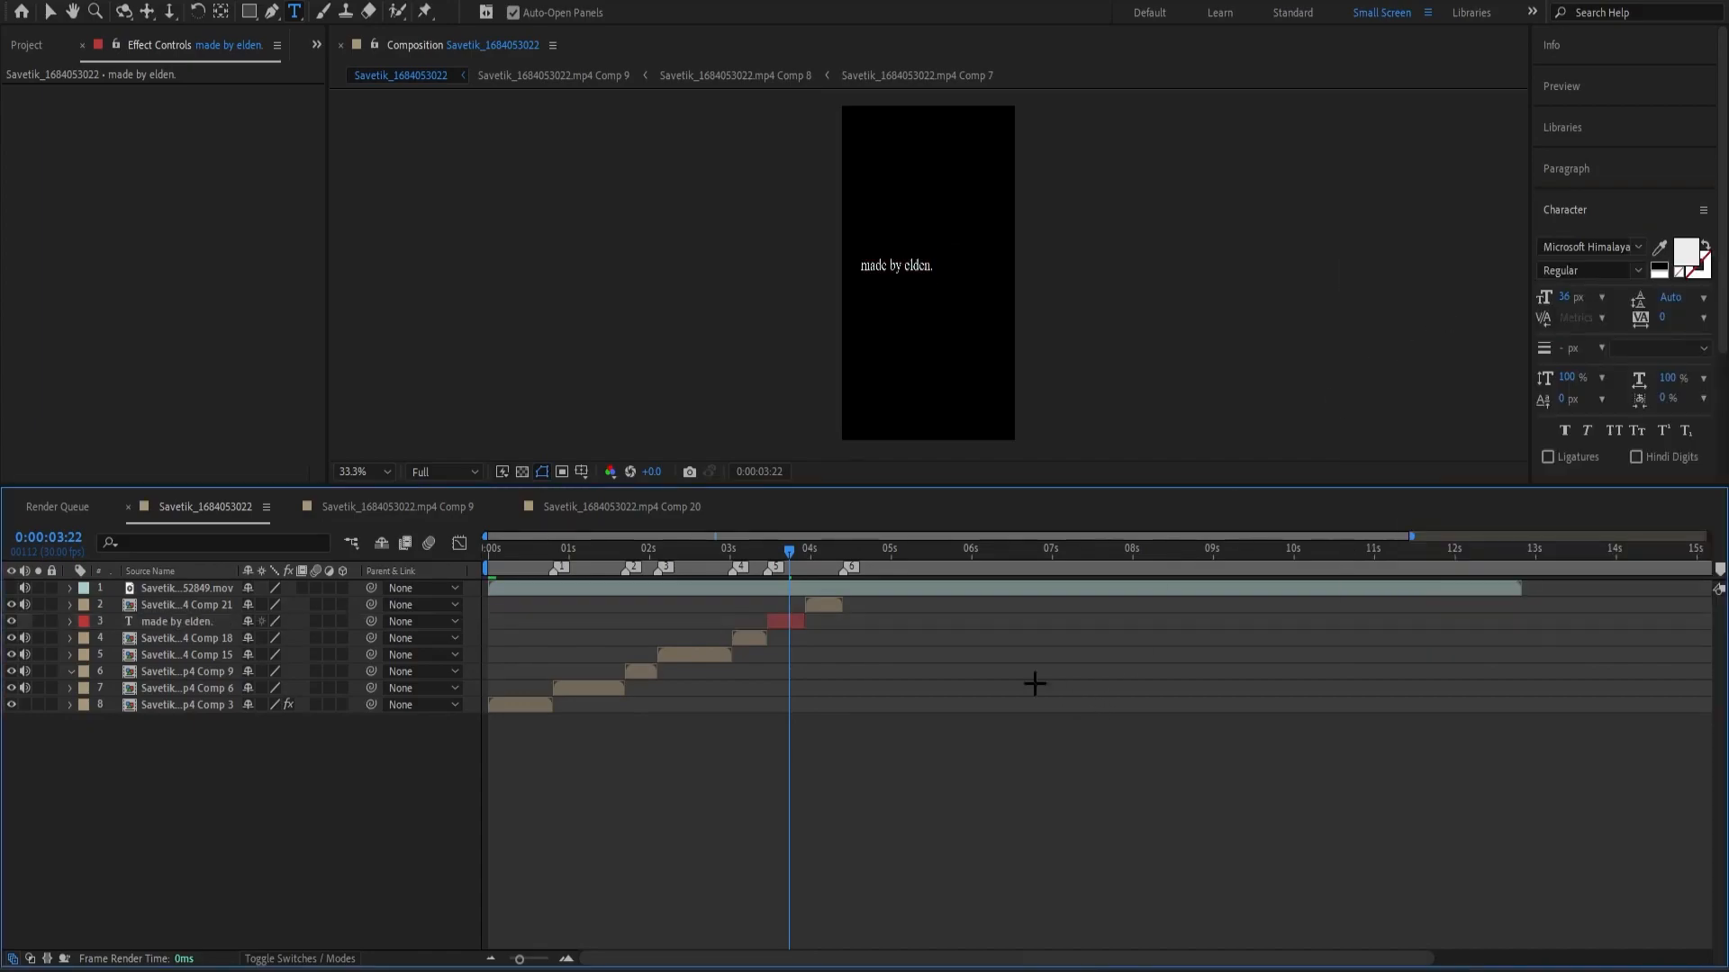
Scale the Microsoft Himalaya credit text up to nearly the full frame width and adjust its position.
left_click(769, 622)
left_click(769, 621)
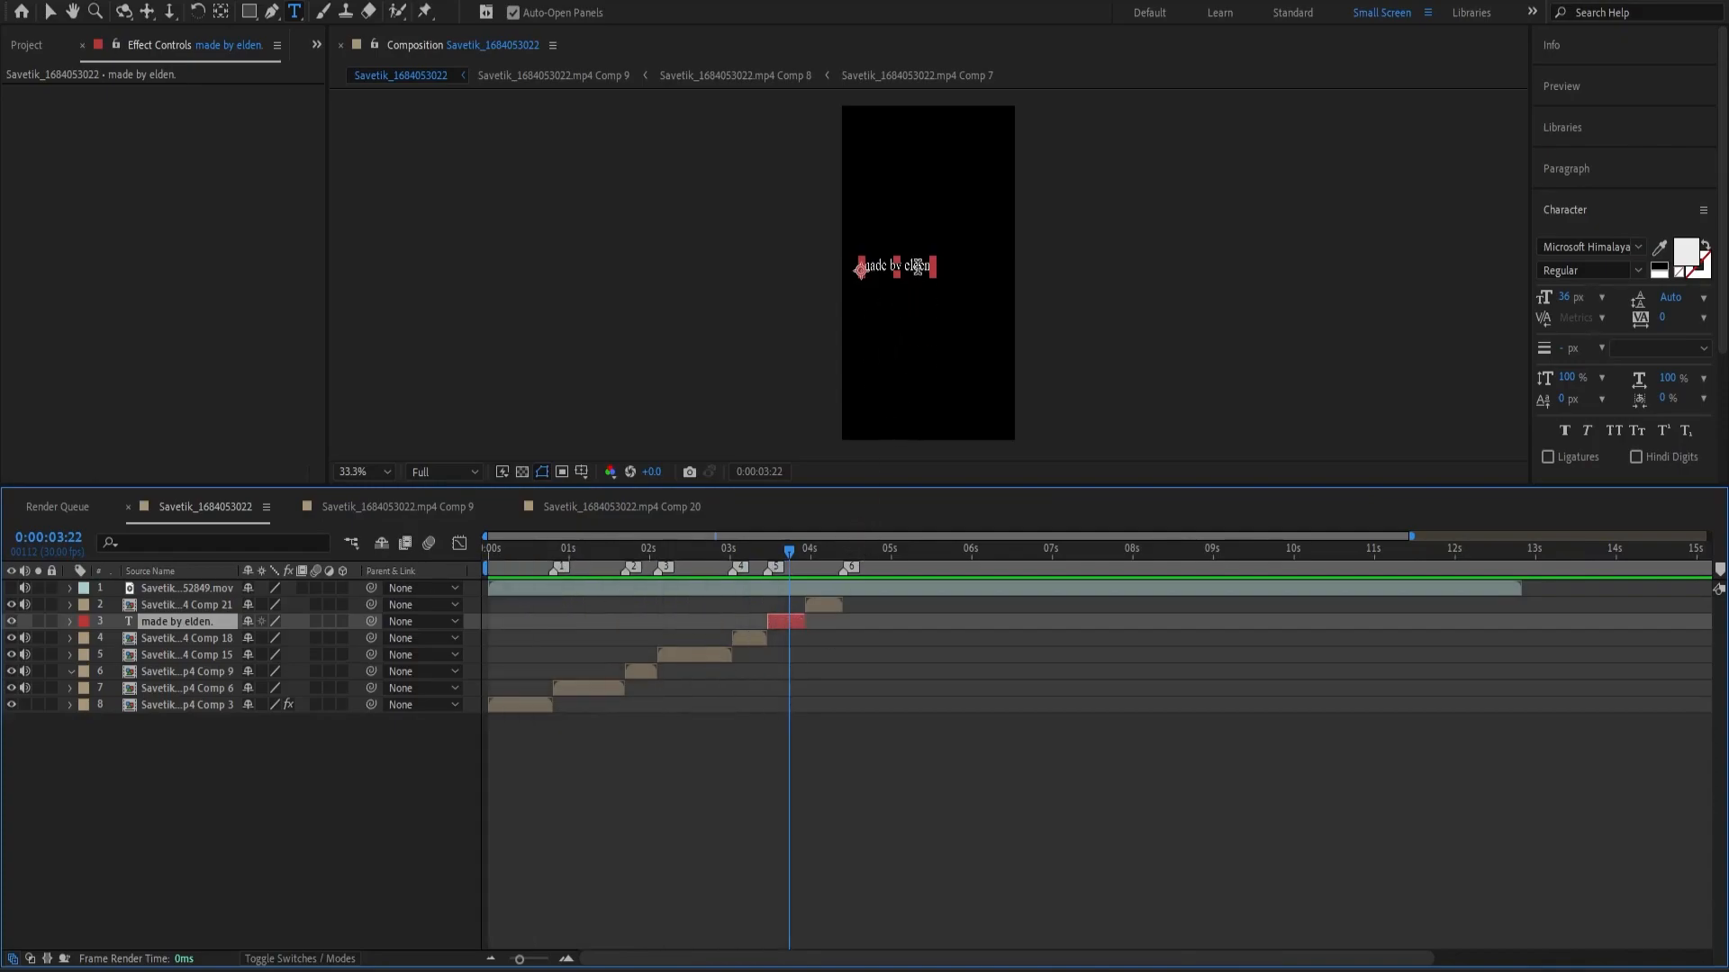
key("v")
left_click_drag(934, 260, 1013, 245)
left_click_drag(860, 265, 862, 269)
left_click(1219, 283)
Place the playhead at marker 5 (0:00:03:14) and nudge the credit text slightly to center it in the frame.
left_click_drag(788, 548, 767, 548)
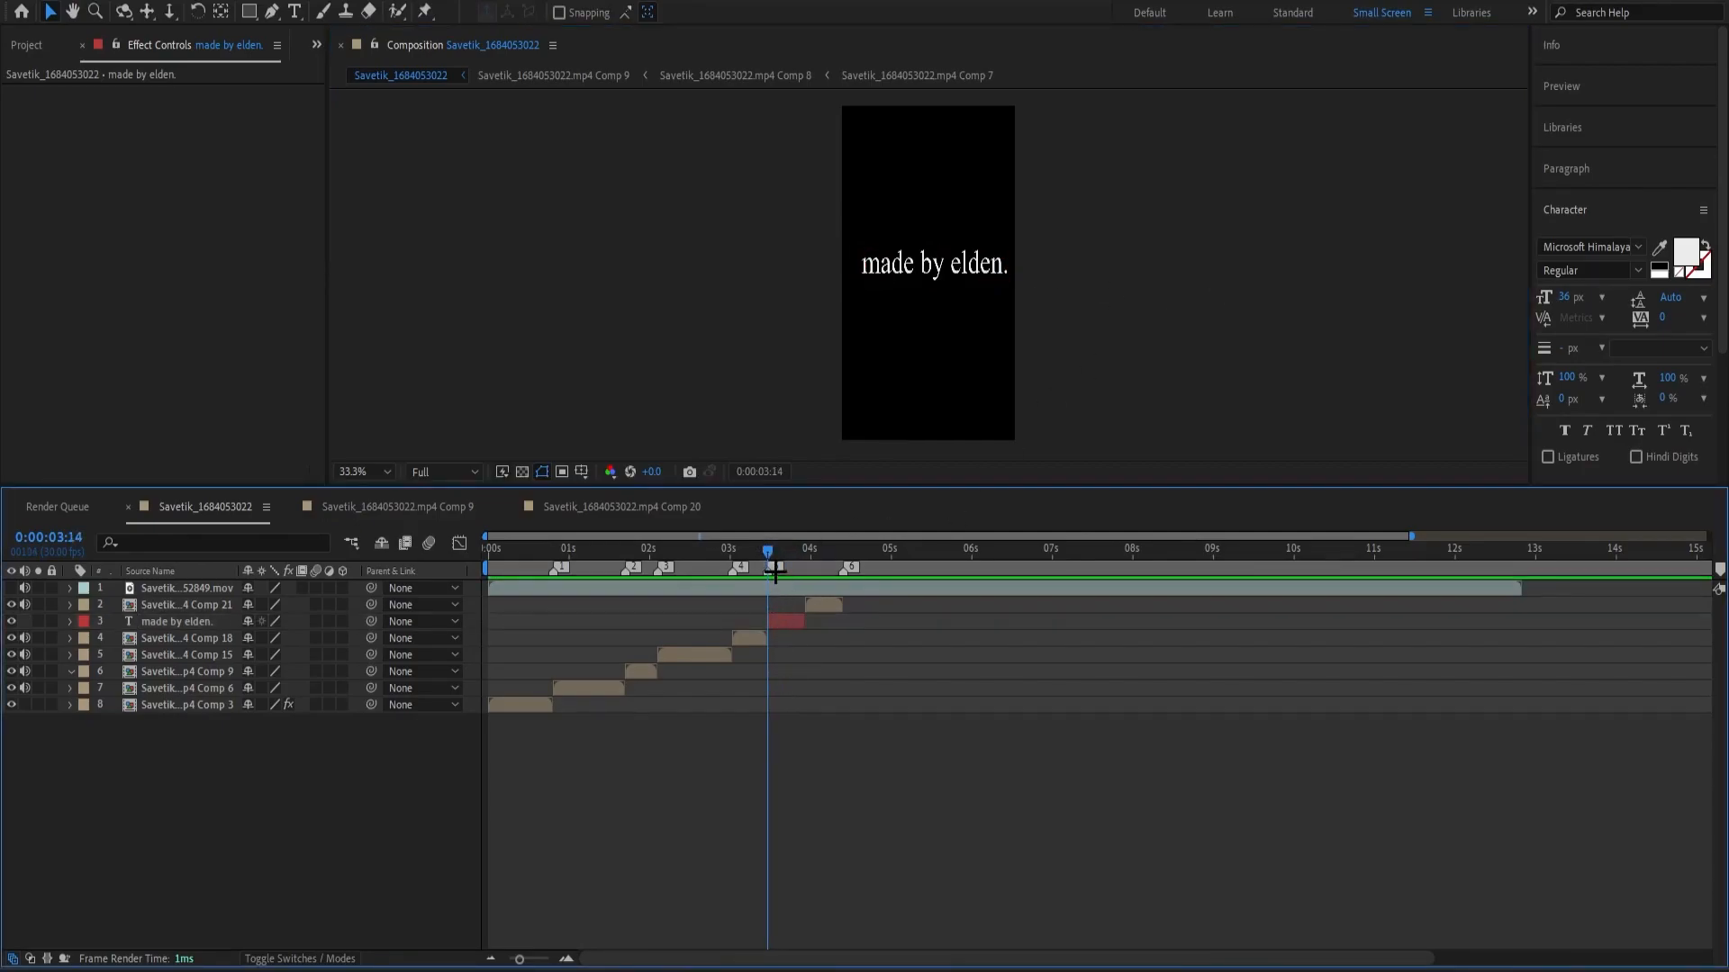
left_click(798, 630)
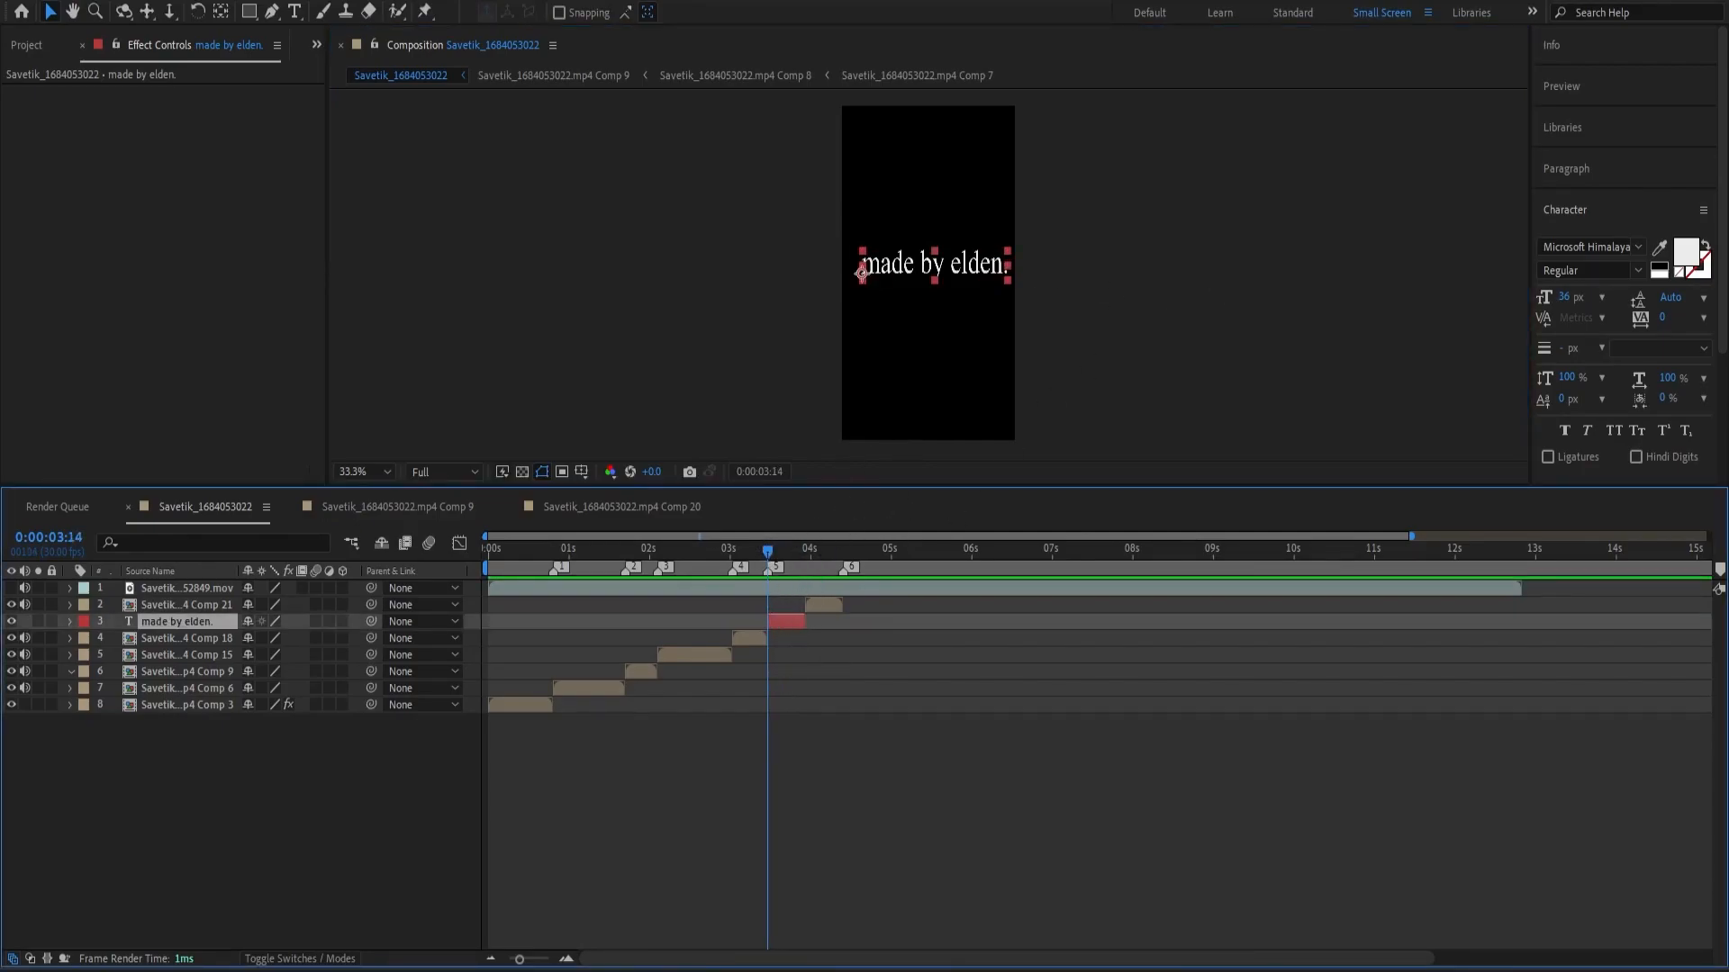
left_click_drag(860, 270, 858, 275)
left_click(767, 551)
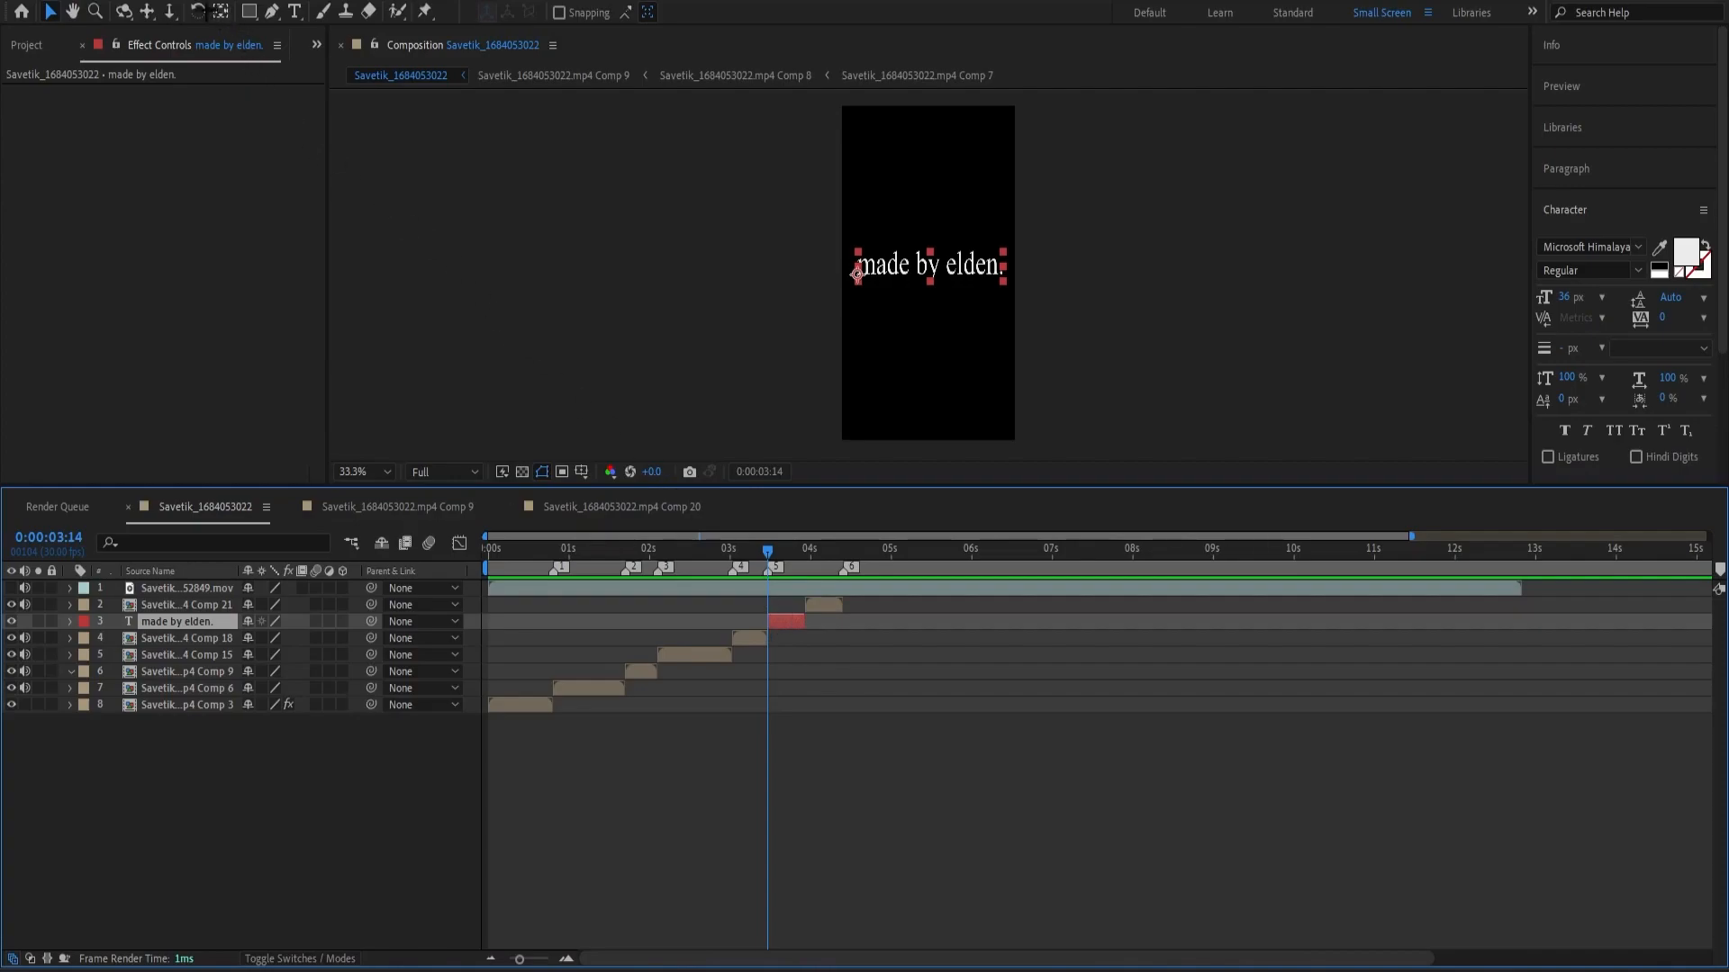
Apply a saved animation preset containing S_TextureFlux, Deep Glow and S_DropShadow to the credit text layer.
left_click(191, 0)
left_click(239, 0)
left_click(239, 0)
left_click(270, 33)
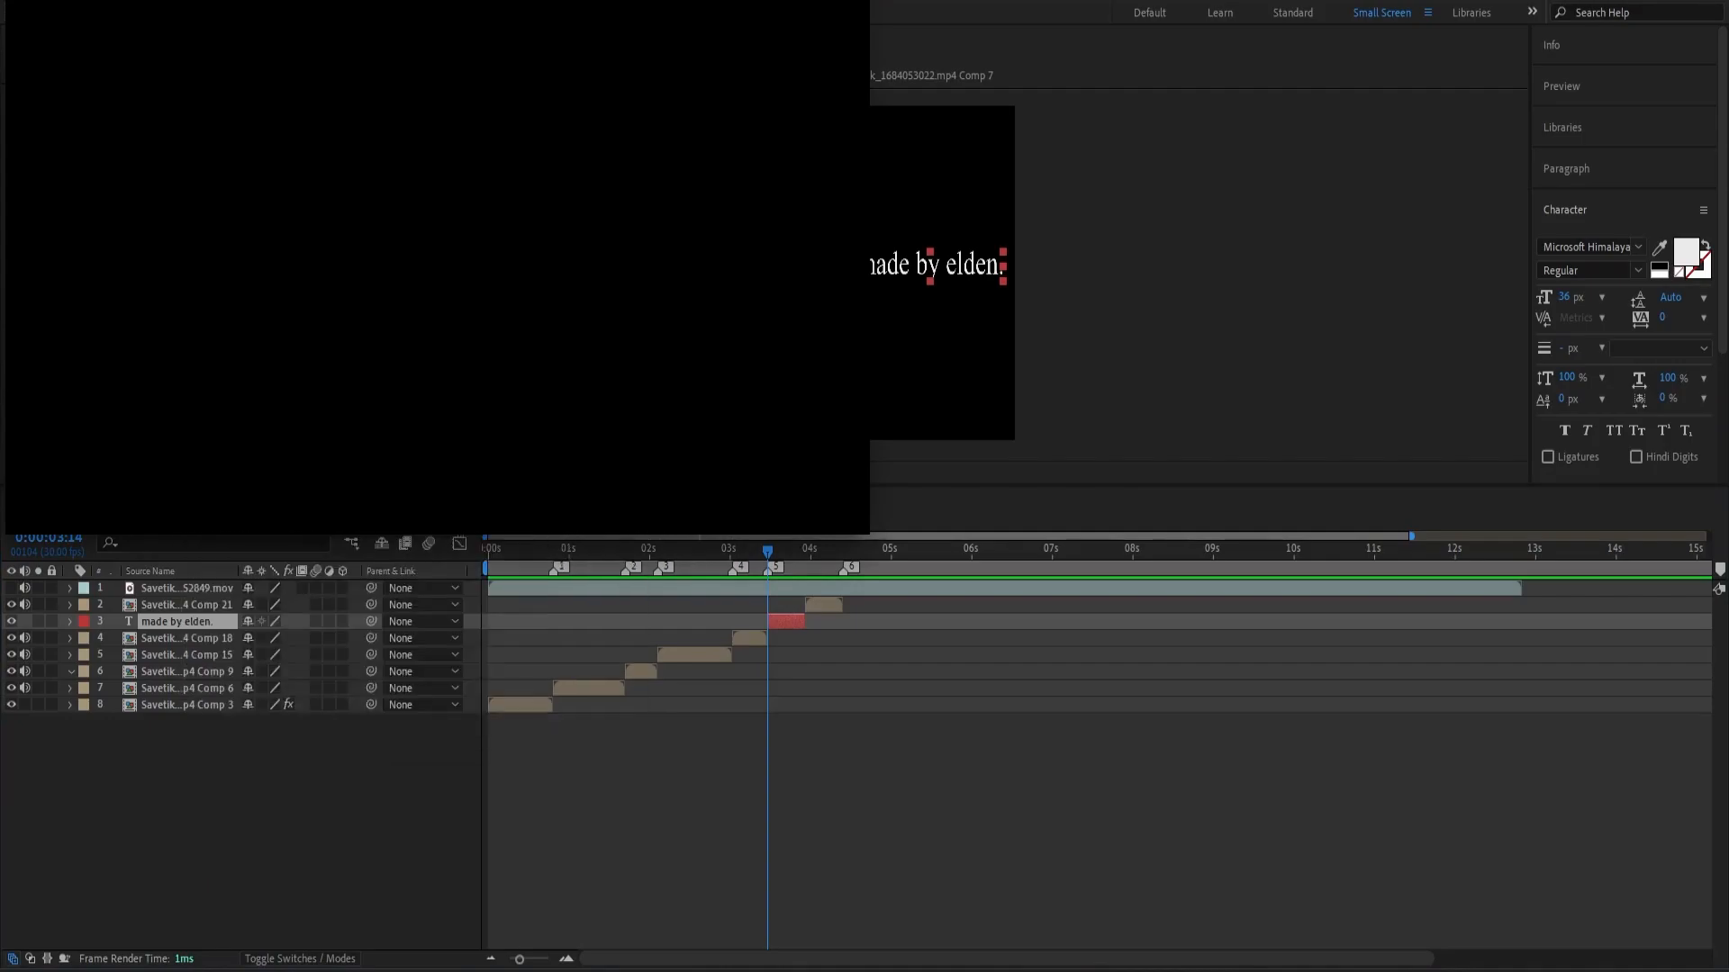
left_click(736, 515)
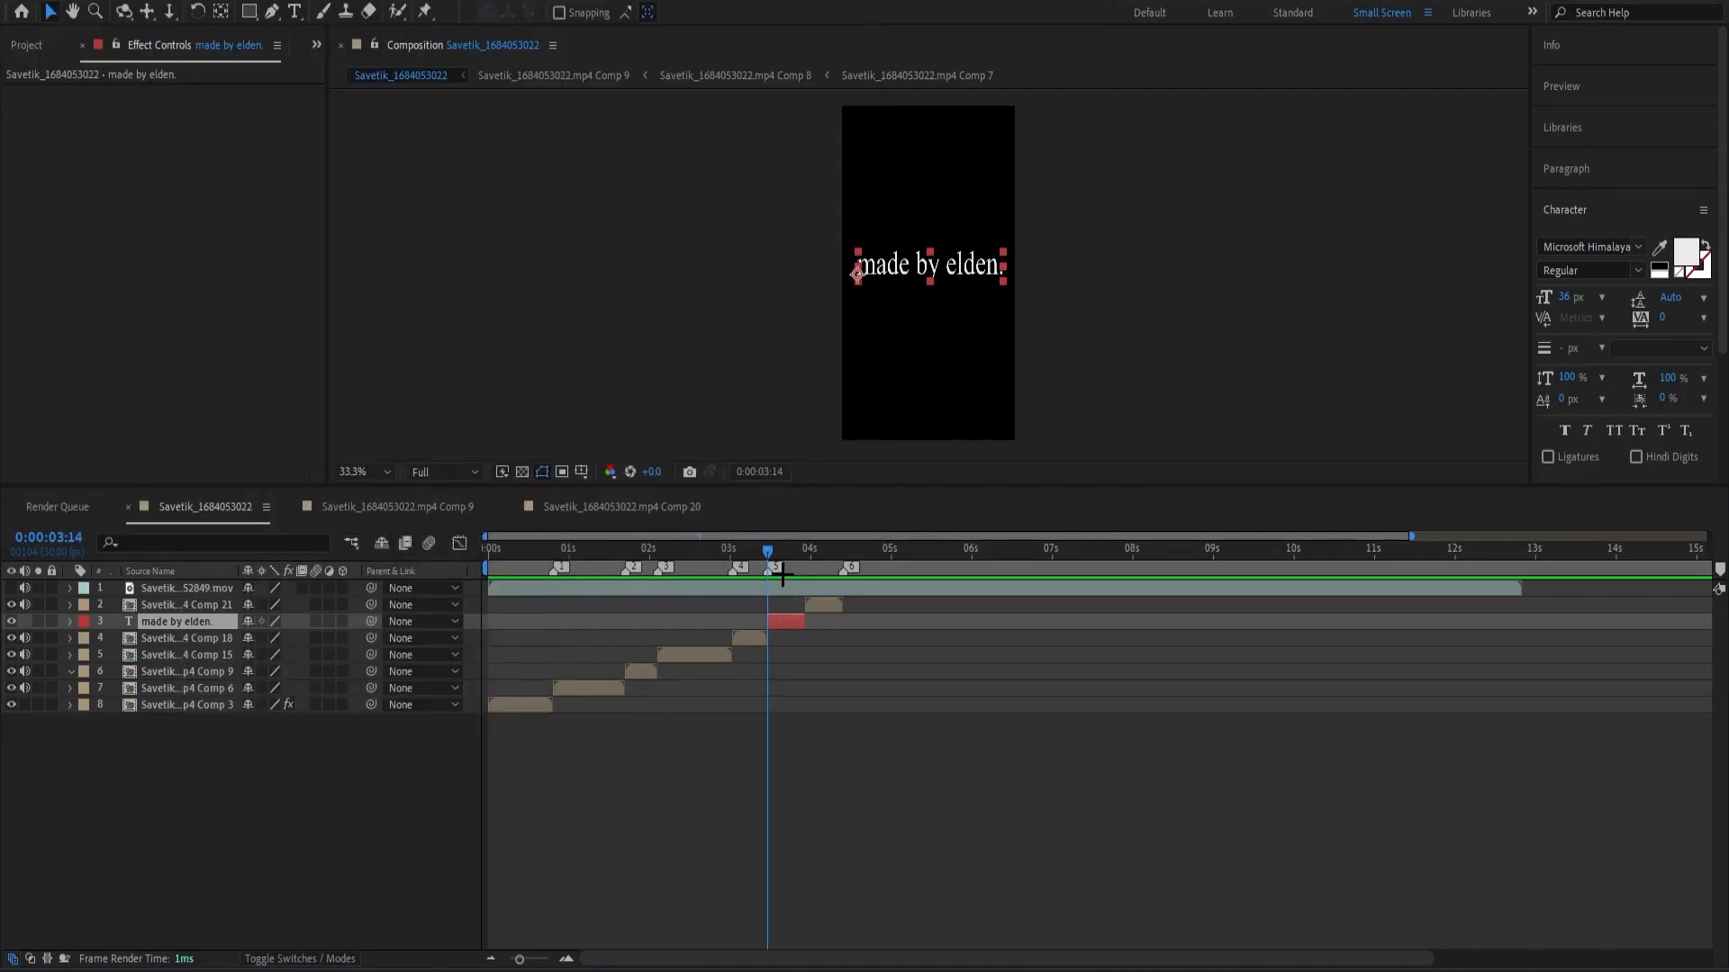
Set both Color1 and Color0 of the credit text's S_TextureFlux effect to white.
left_click(187, 409)
left_click_drag(710, 501, 650, 361)
left_click(1016, 371)
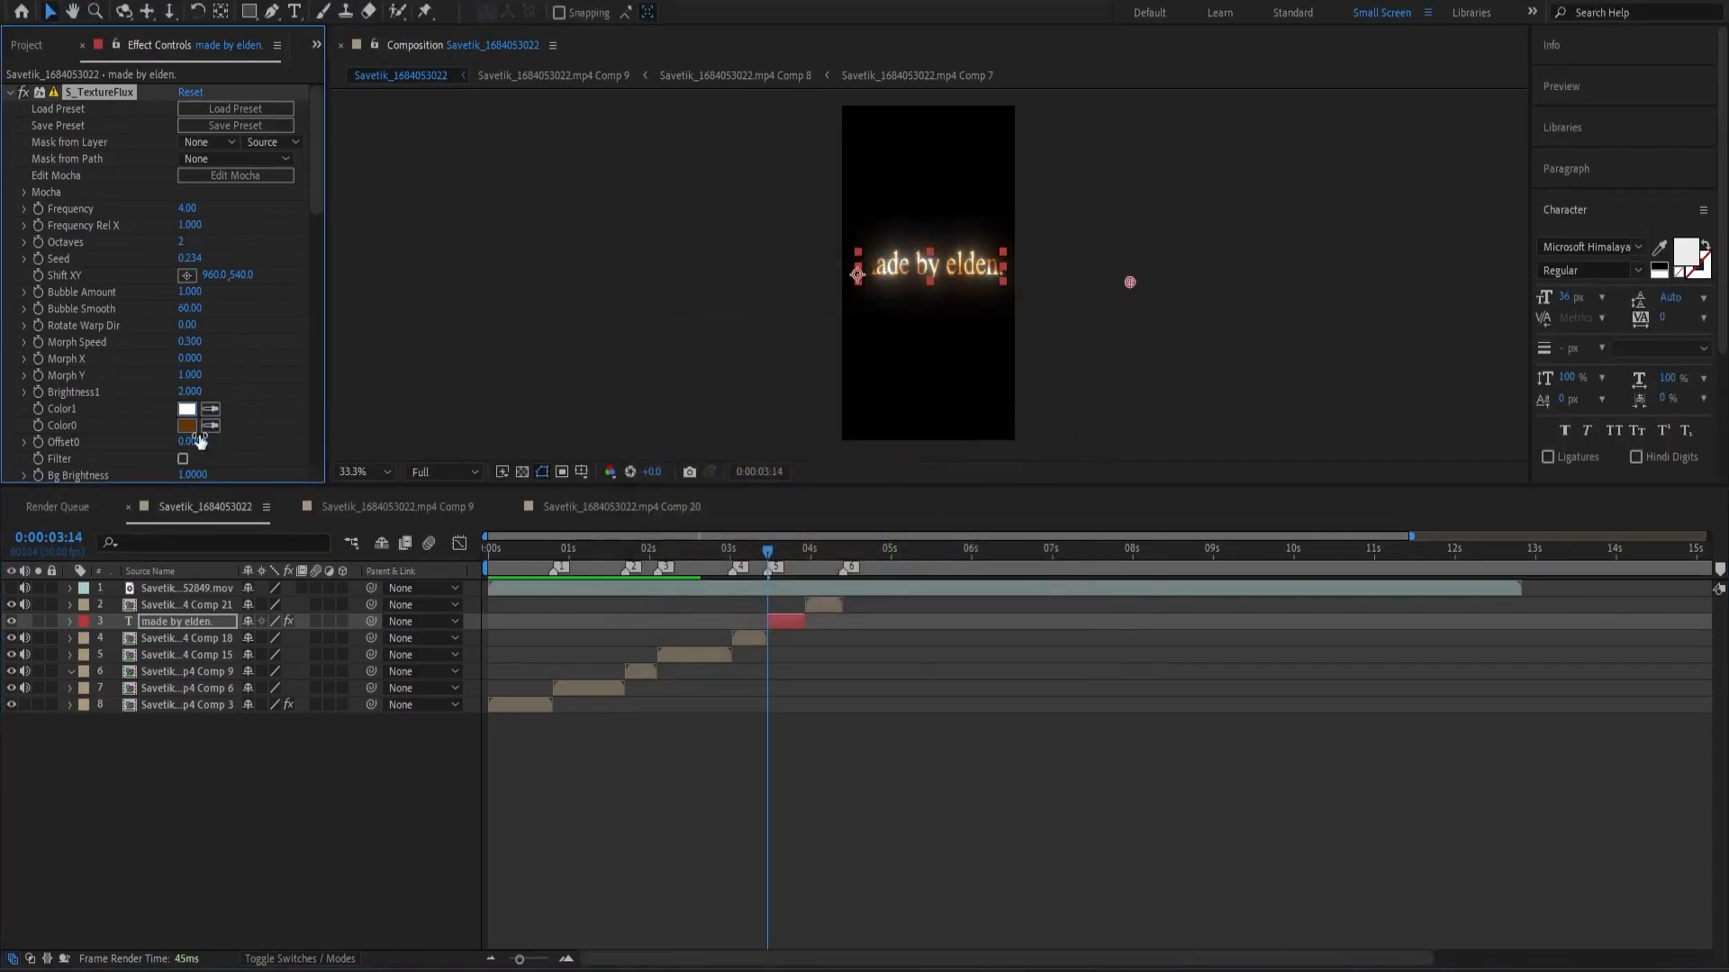
left_click(186, 425)
left_click(643, 353)
left_click(1017, 365)
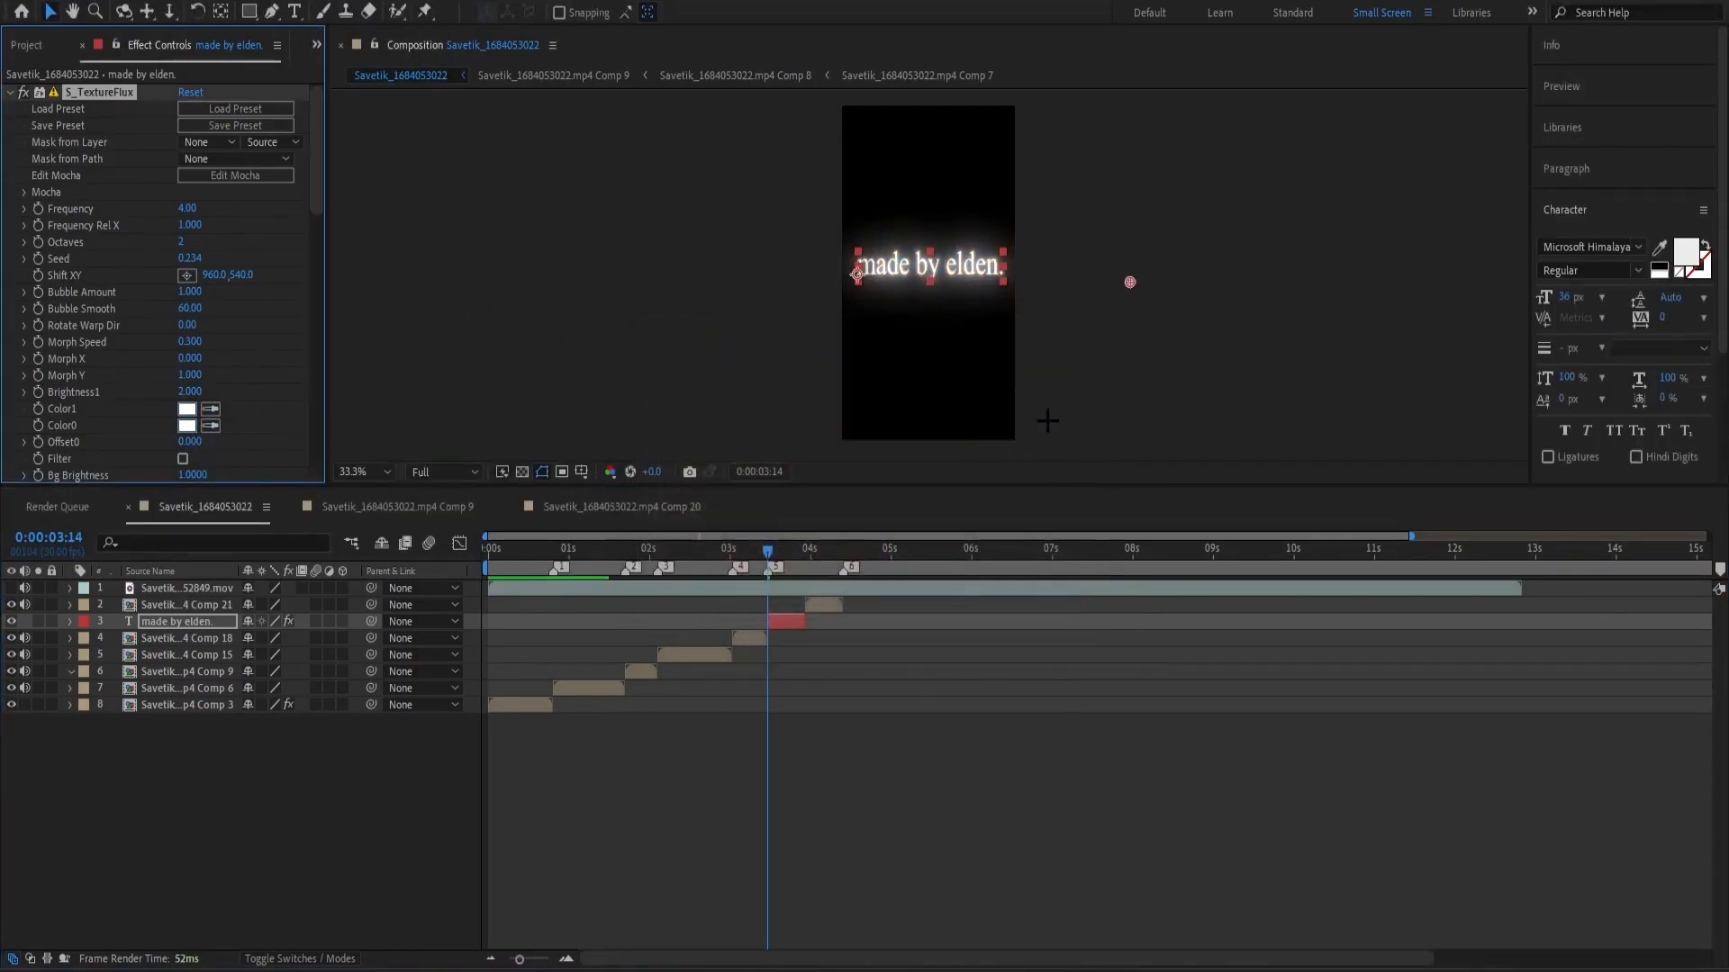
Check the credit text's Deep Glow and S_DropShadow settings, and play back the edit from 0:00:02:16.
key("a")
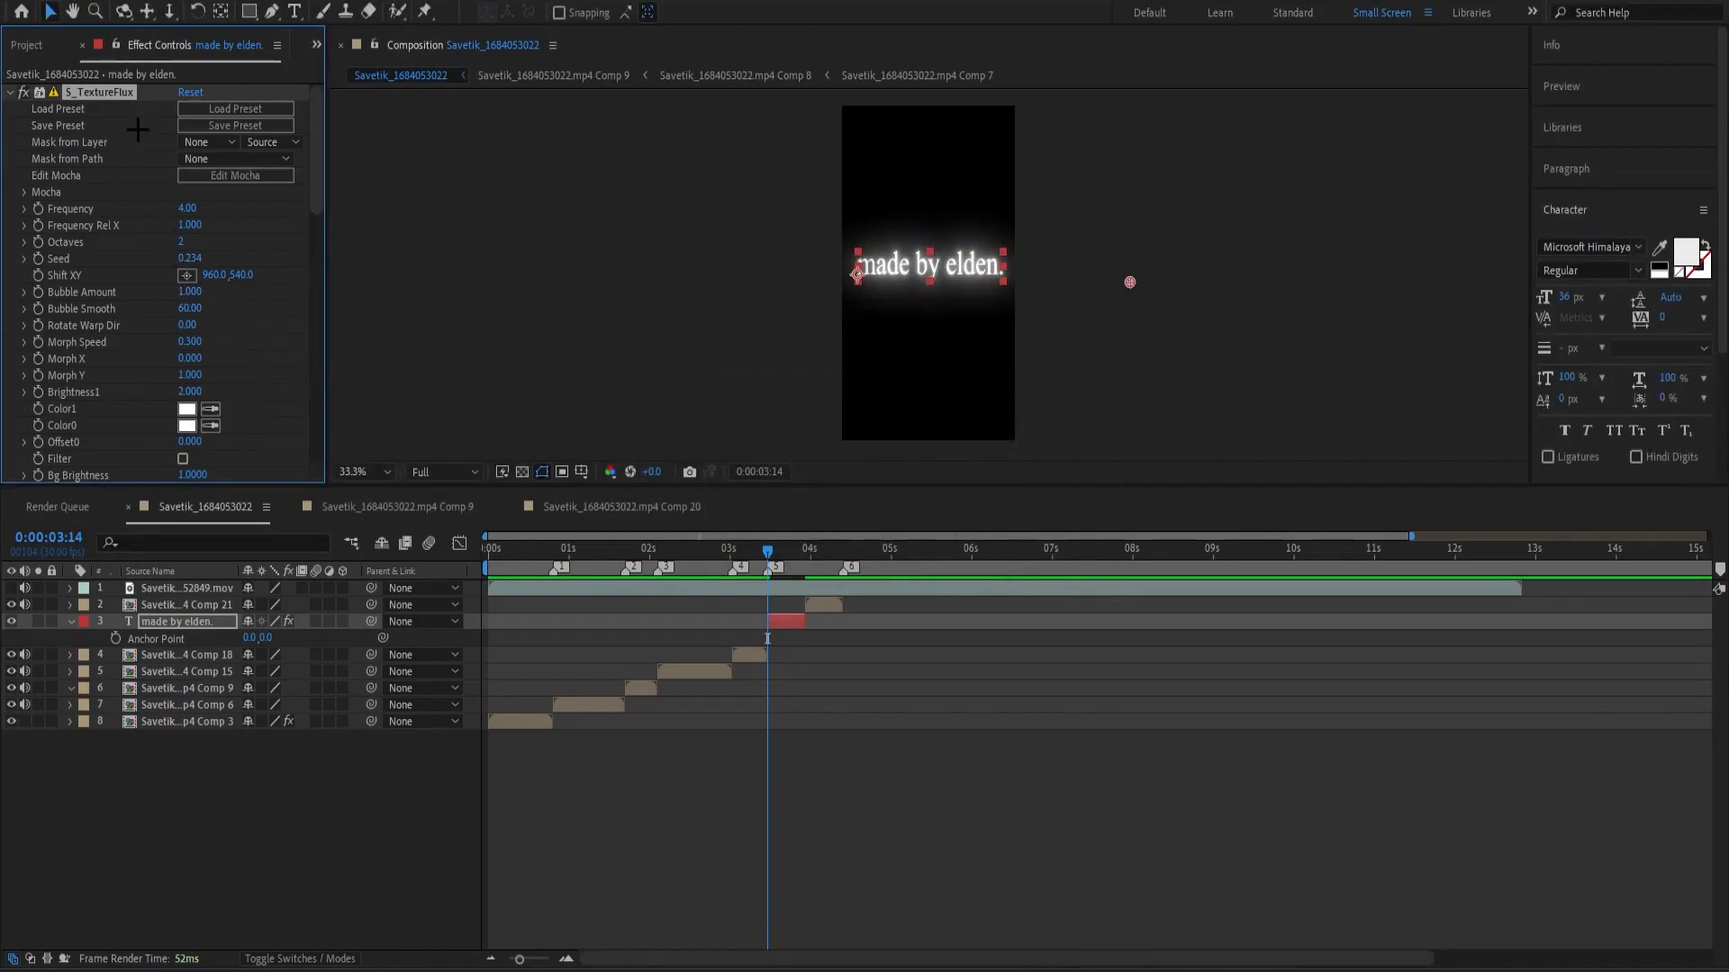
scroll(173, 307, "down", 5)
scroll(142, 385, "down", 8)
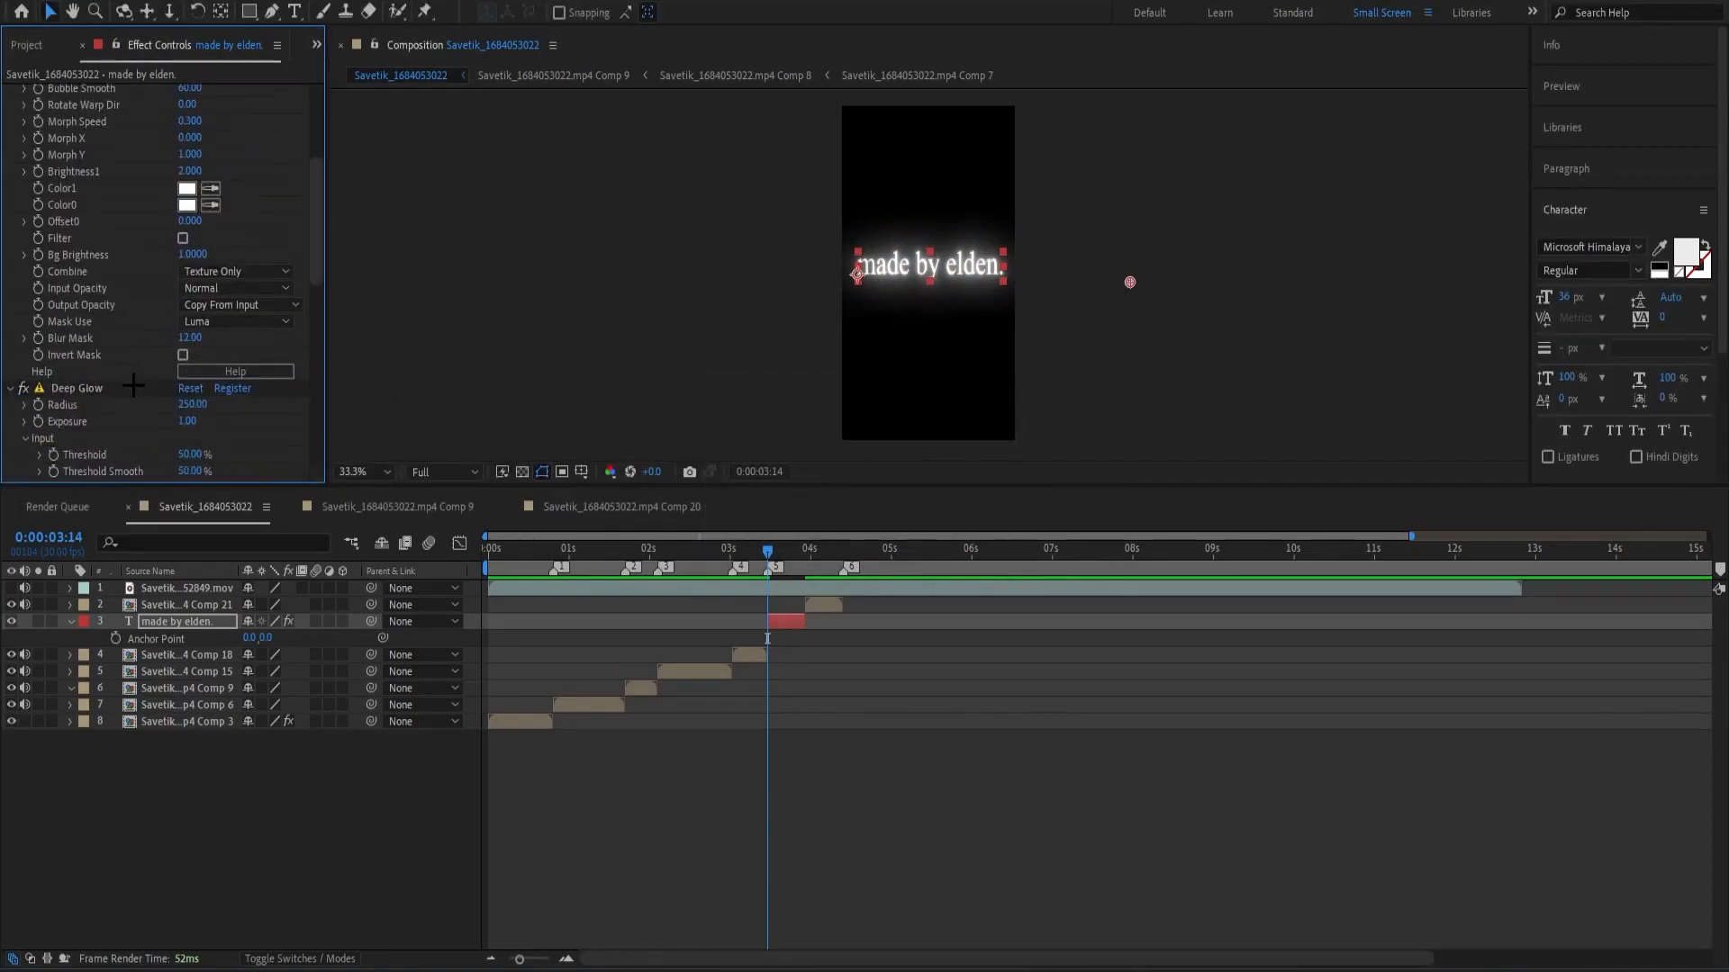
scroll(90, 396, "down", 8)
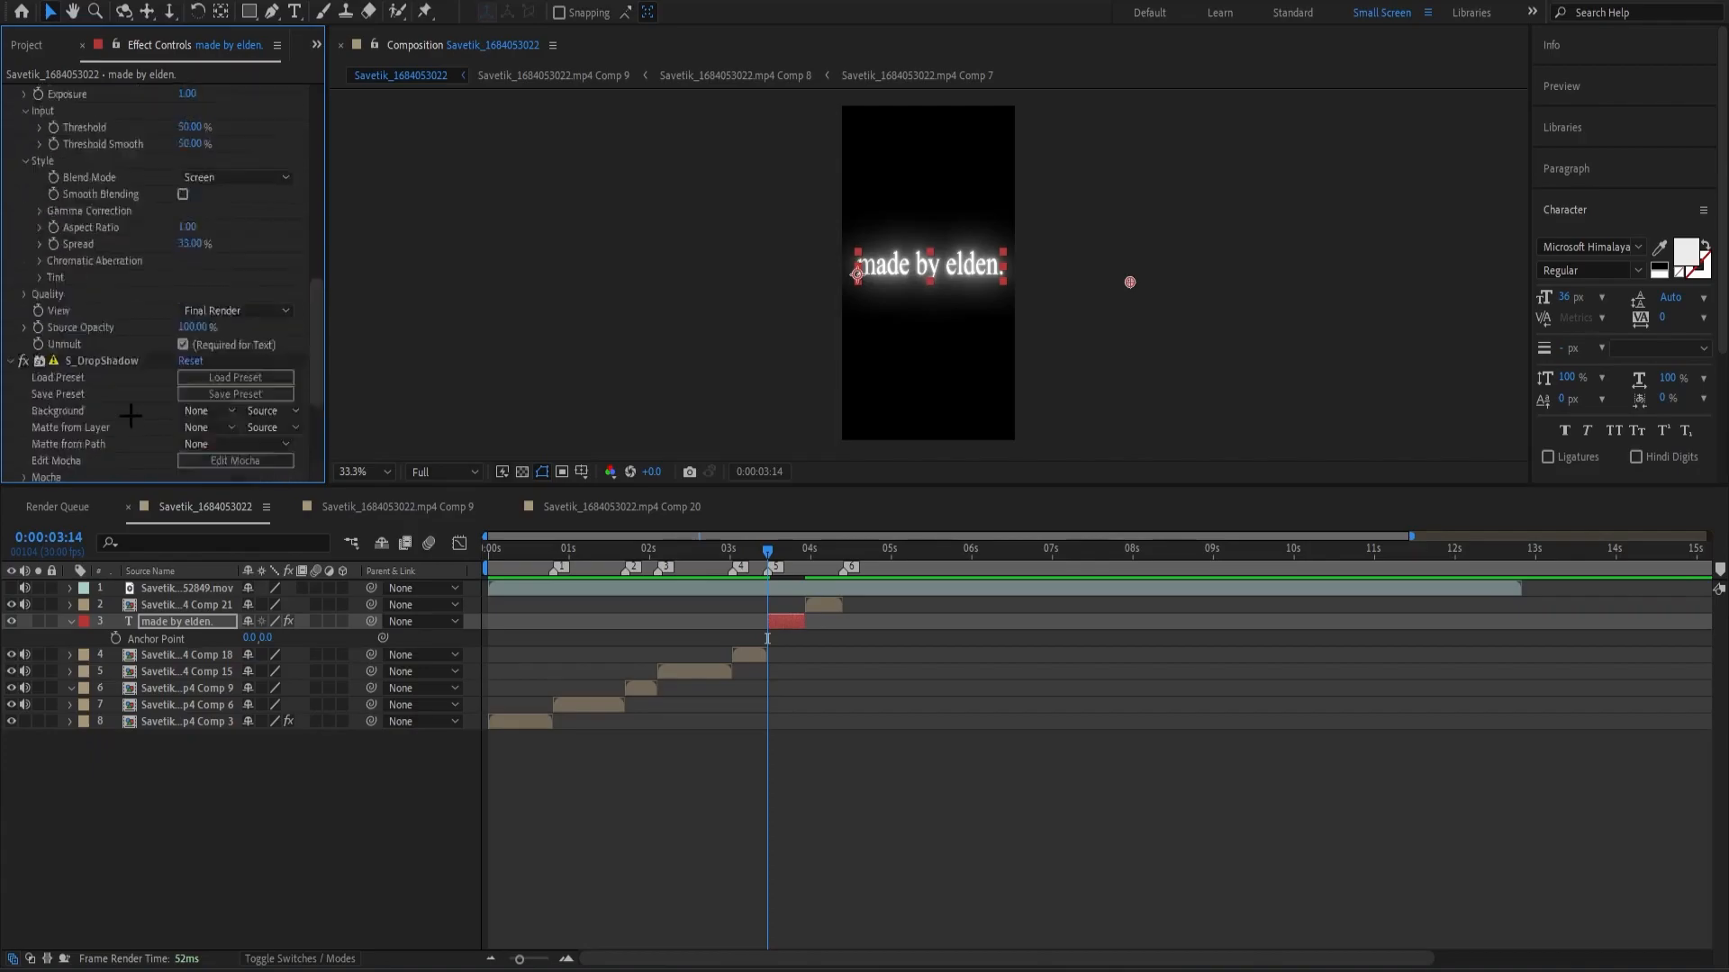
left_click_drag(773, 569, 691, 610)
key("s")
left_click(805, 726)
left_click(791, 623)
key("s")
left_click(803, 671)
key("space")
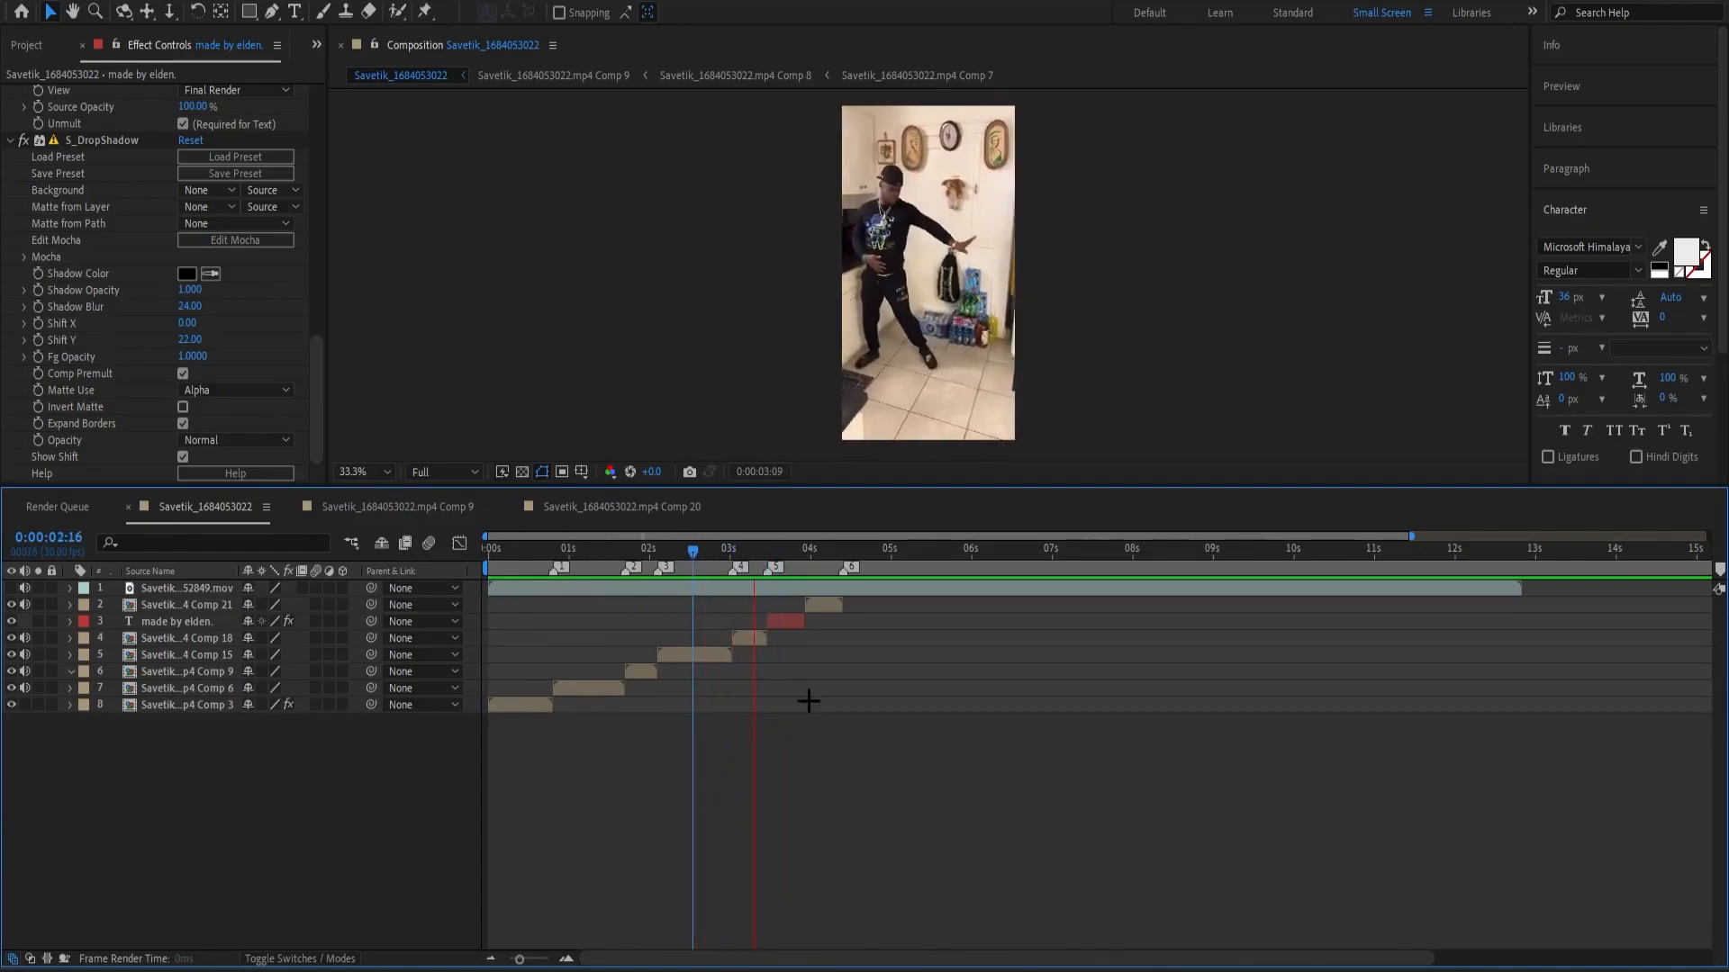
key("space")
Place the playhead at 0:00:01:00, bring up the effects browser and clear its old search term.
left_click_drag(820, 558, 573, 662)
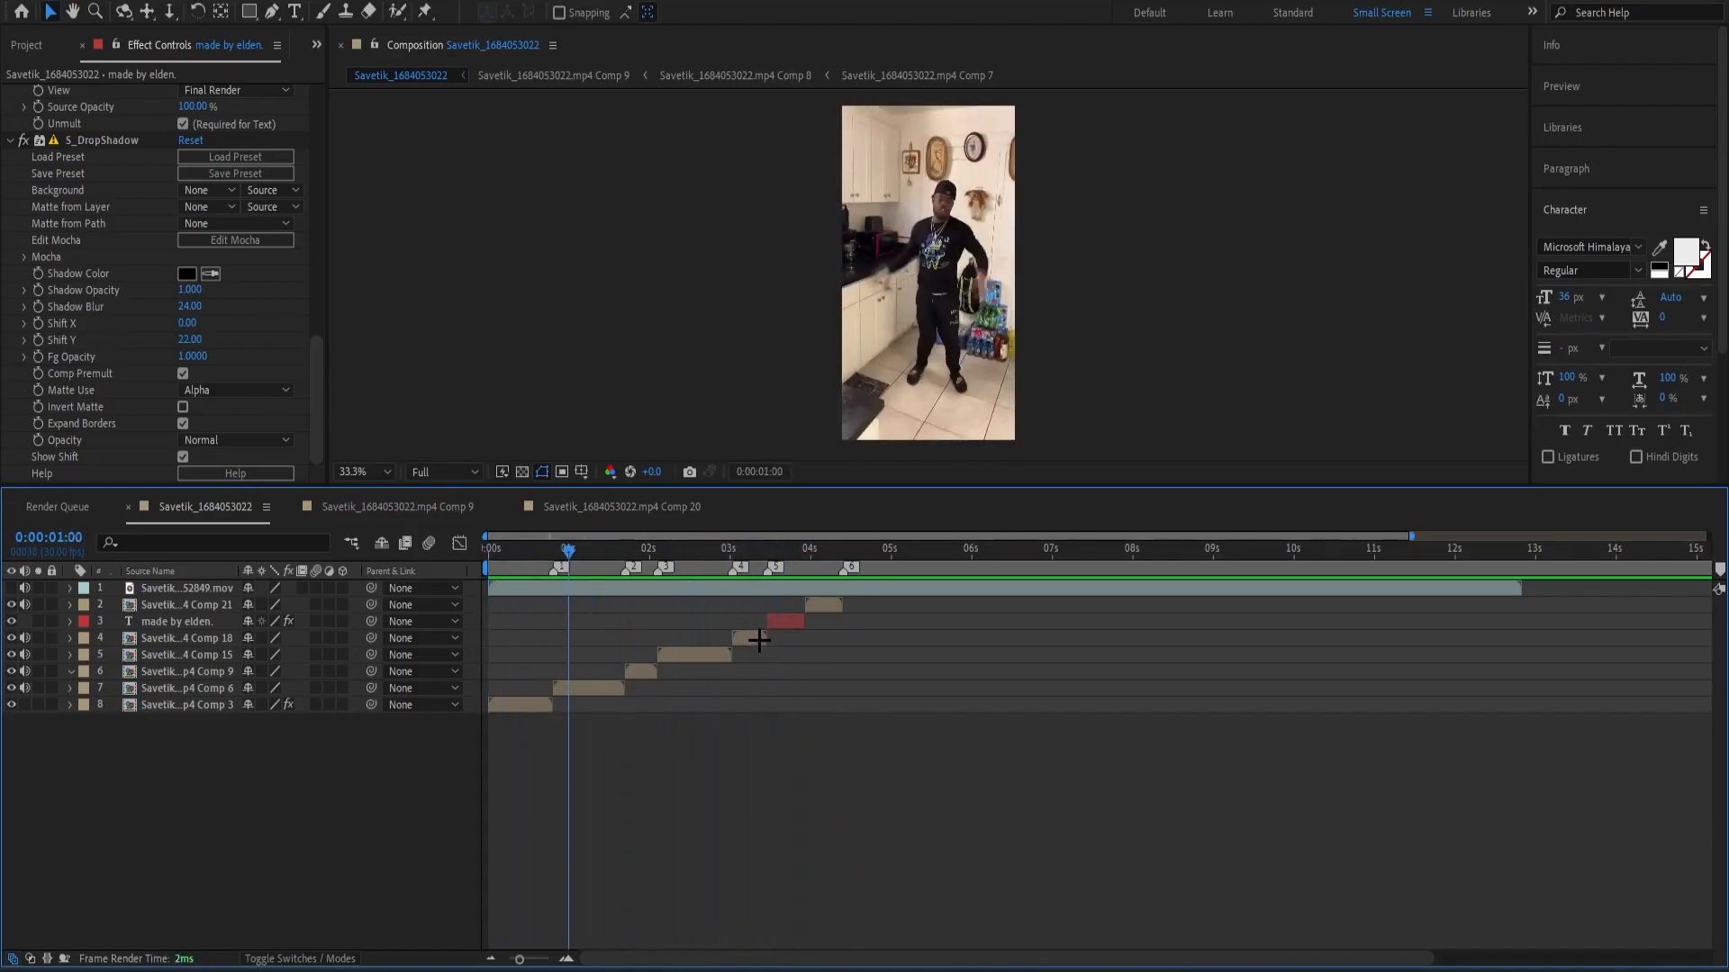
key("ctrl+5")
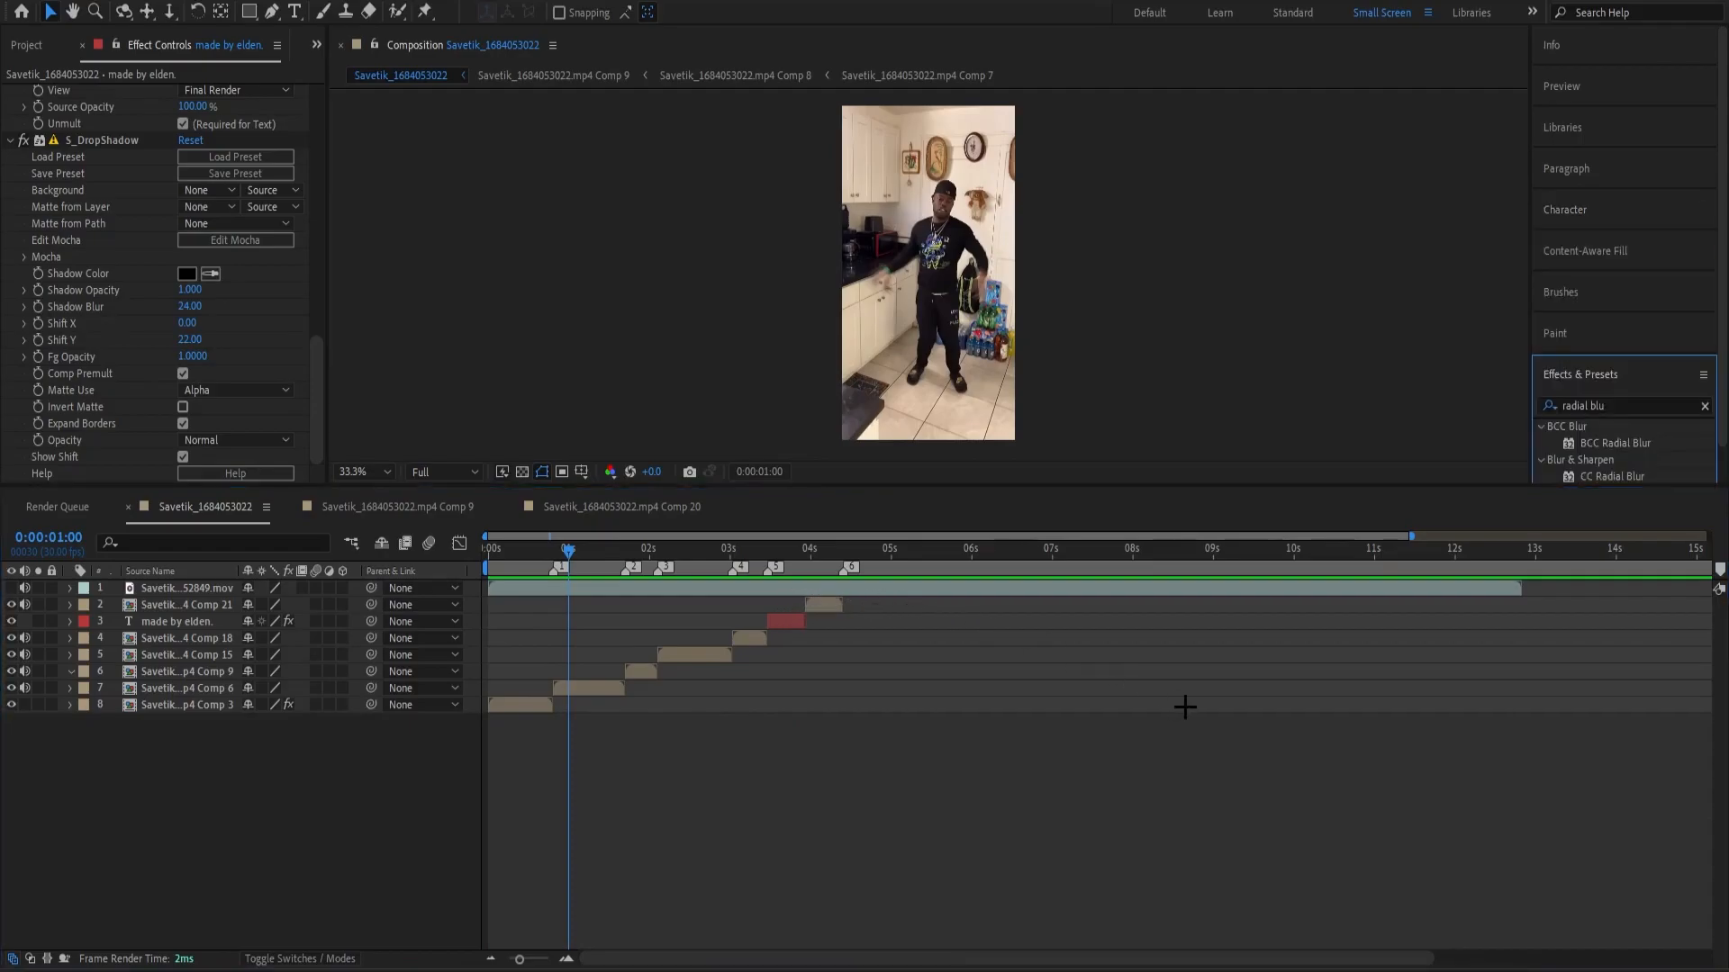
left_click(1639, 405)
key("BackSpace")
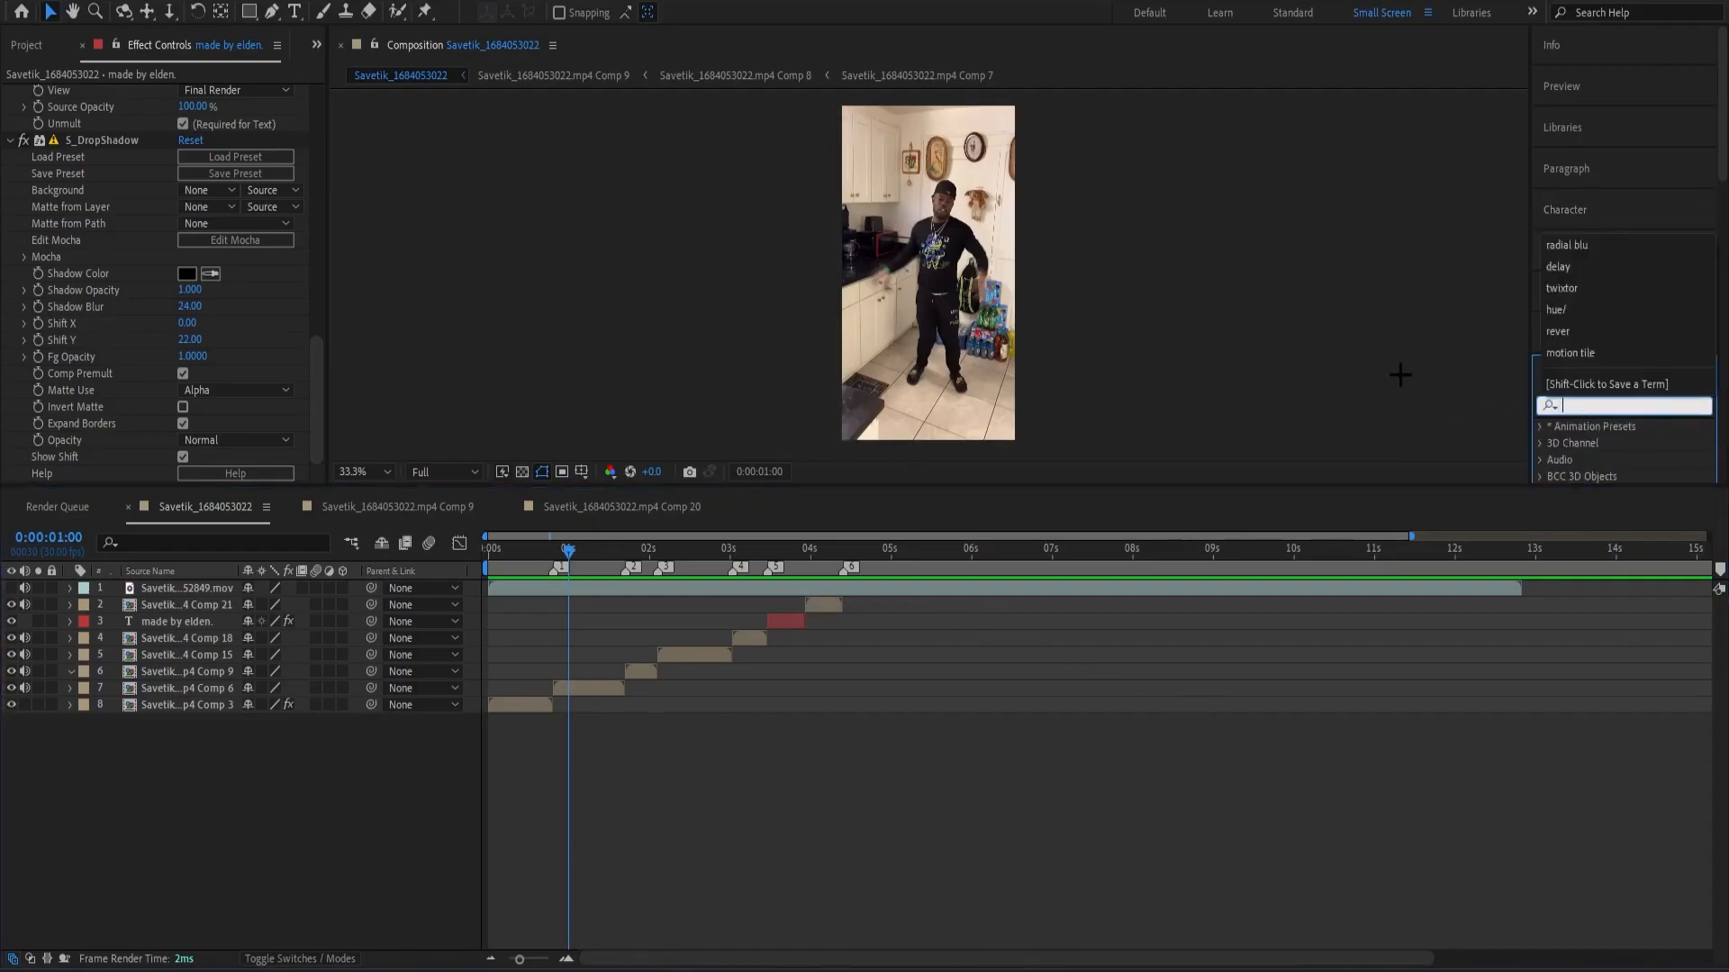
left_click(1366, 416)
left_click(886, 734)
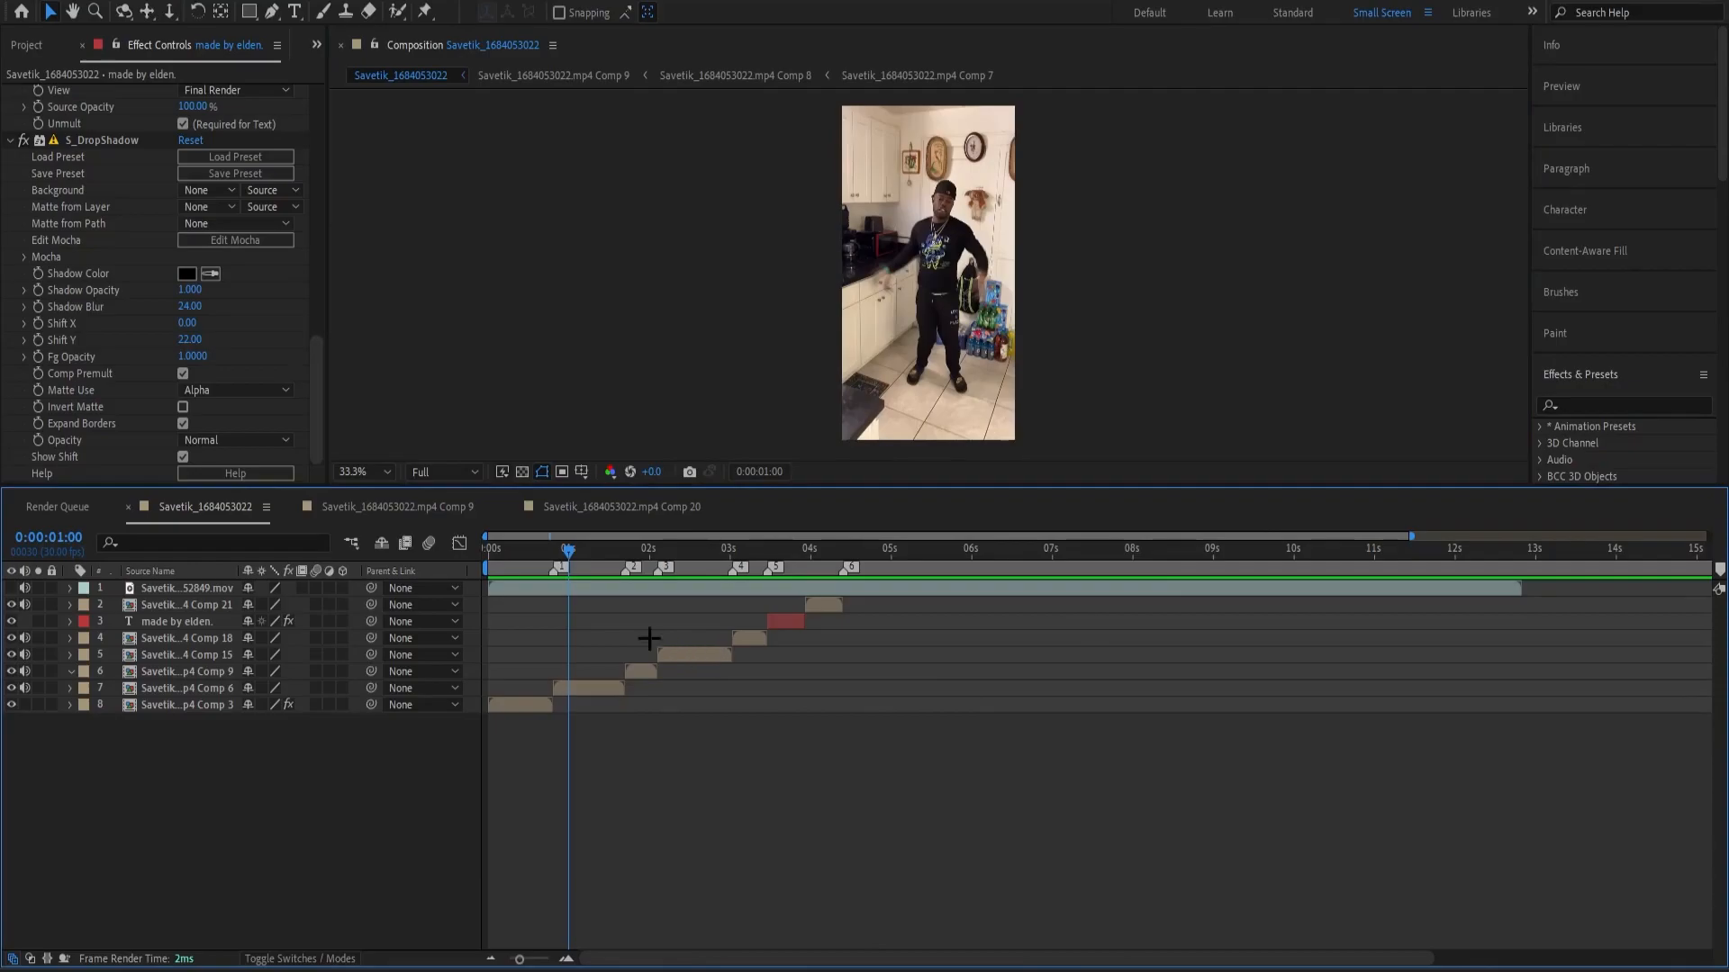
Place the playhead at marker 1 (0:00:00:24) and add a null object directly above the Comp 6 layer.
left_click_drag(568, 548, 556, 620)
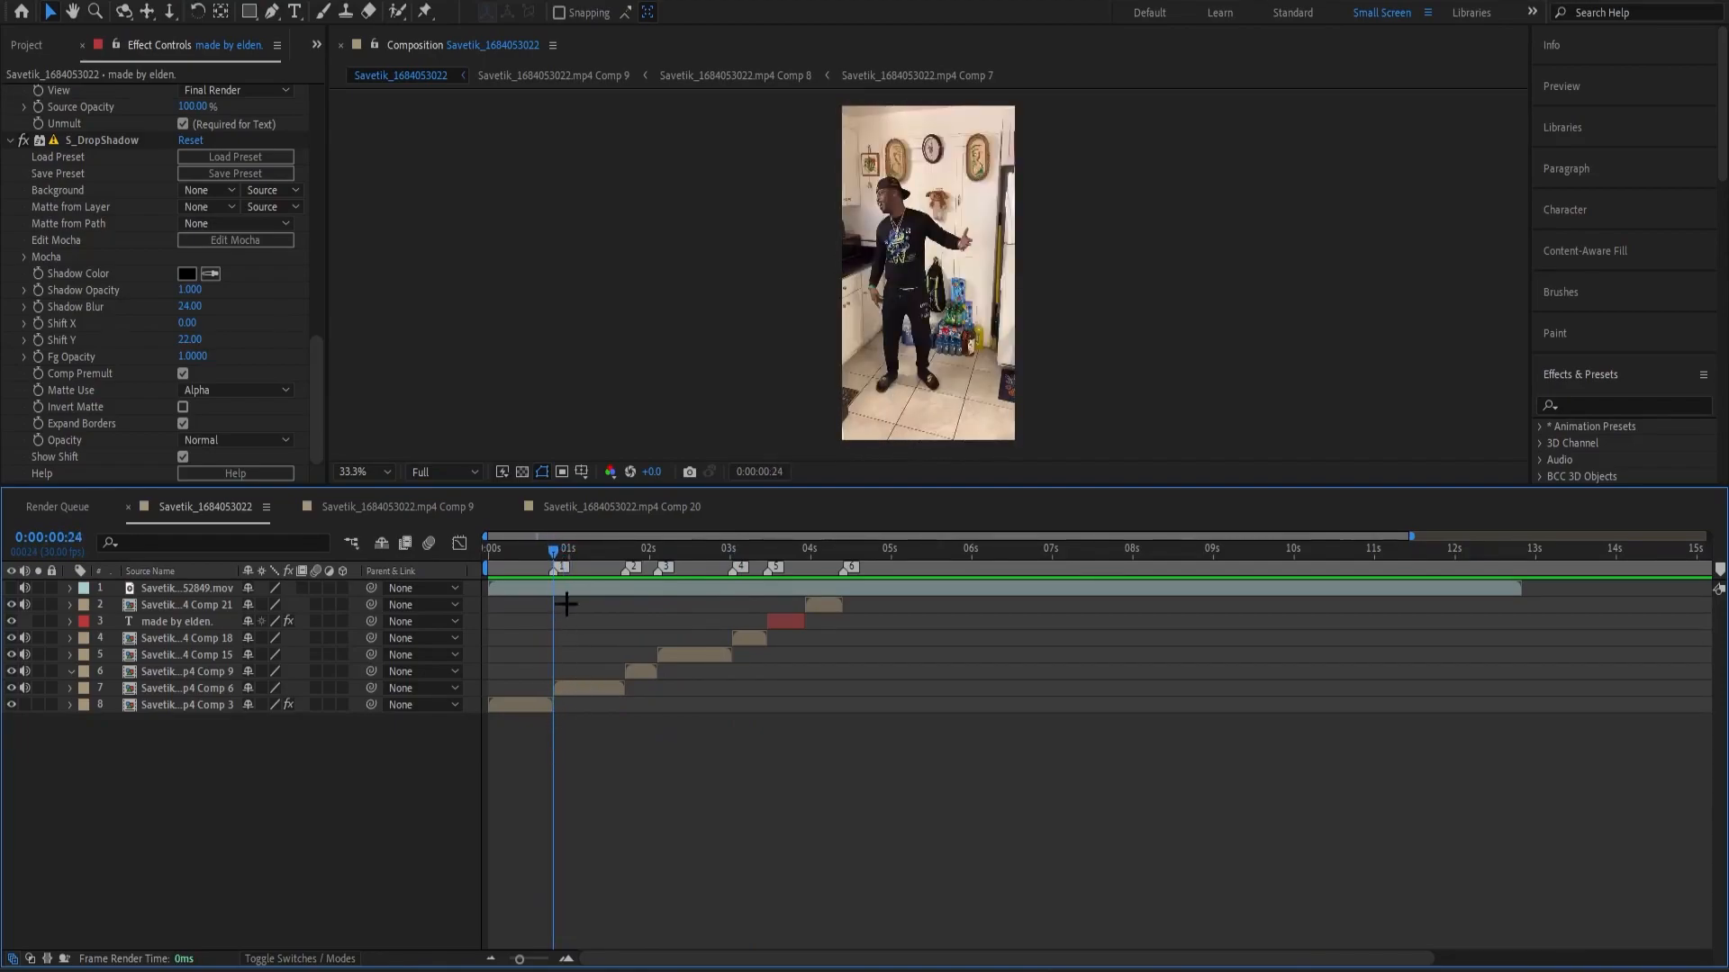
mouse_move(542, 560)
left_mouse_down()
mouse_move(486, 576)
mouse_move(547, 583)
mouse_move(448, 586)
left_mouse_up()
key("ctrl+z")
key("space")
key("equal")
left_click(608, 686)
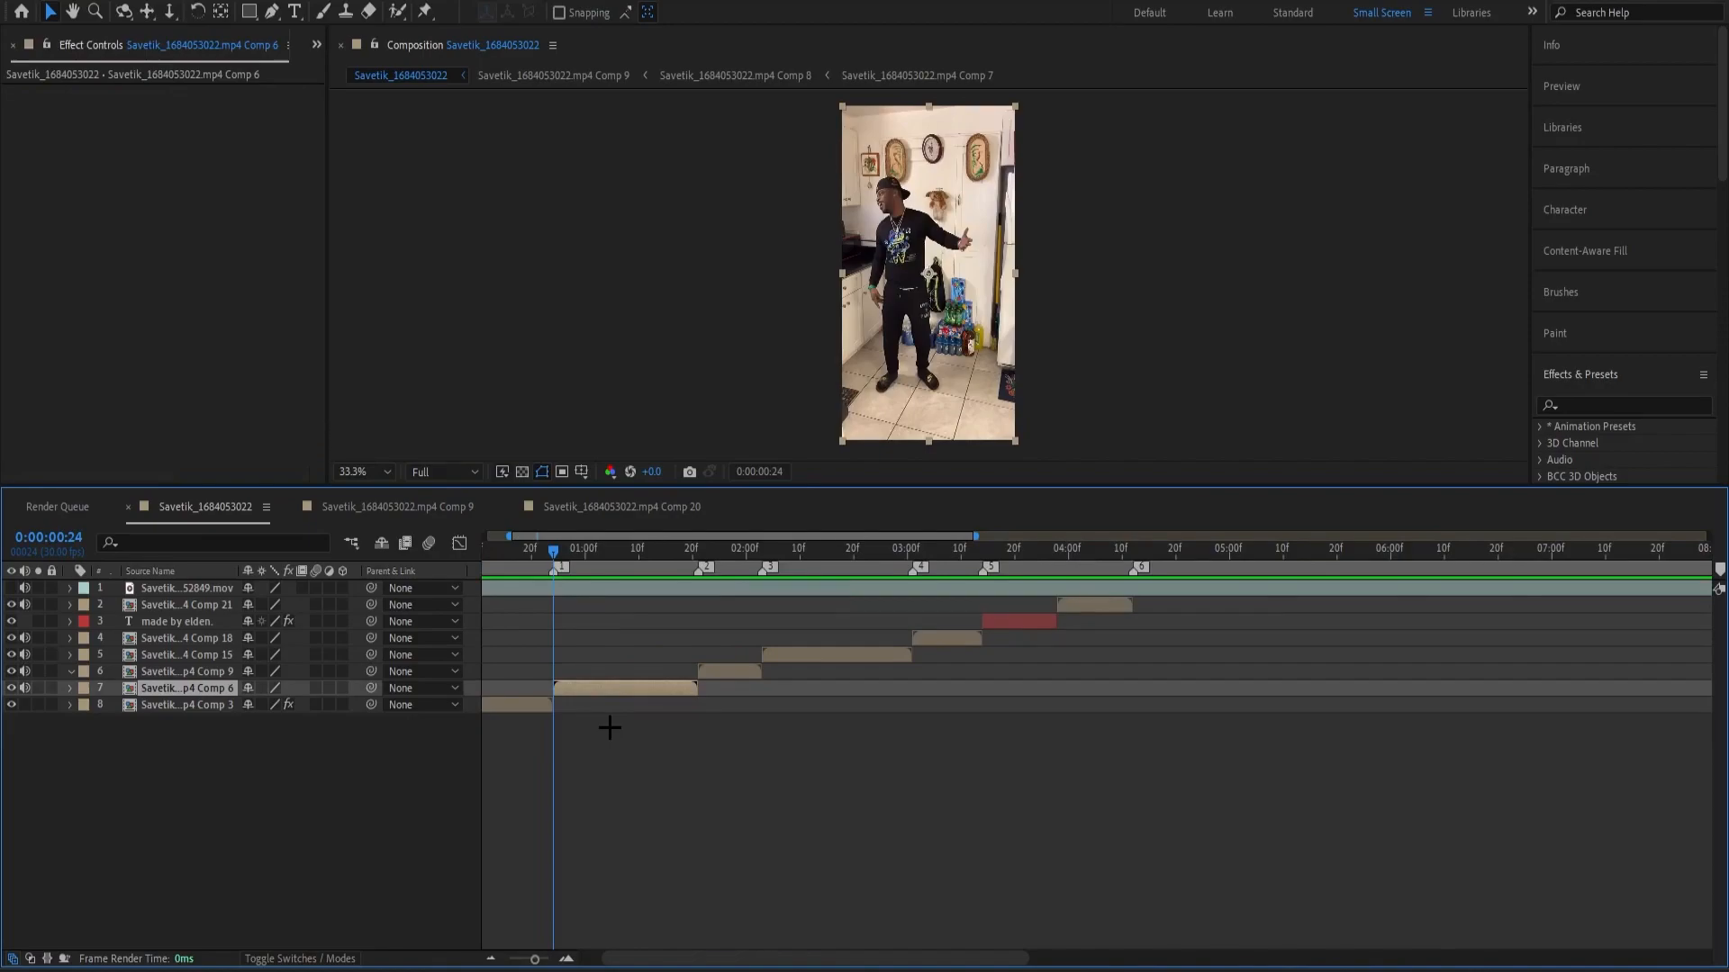
key("ctrl+alt+shift+y")
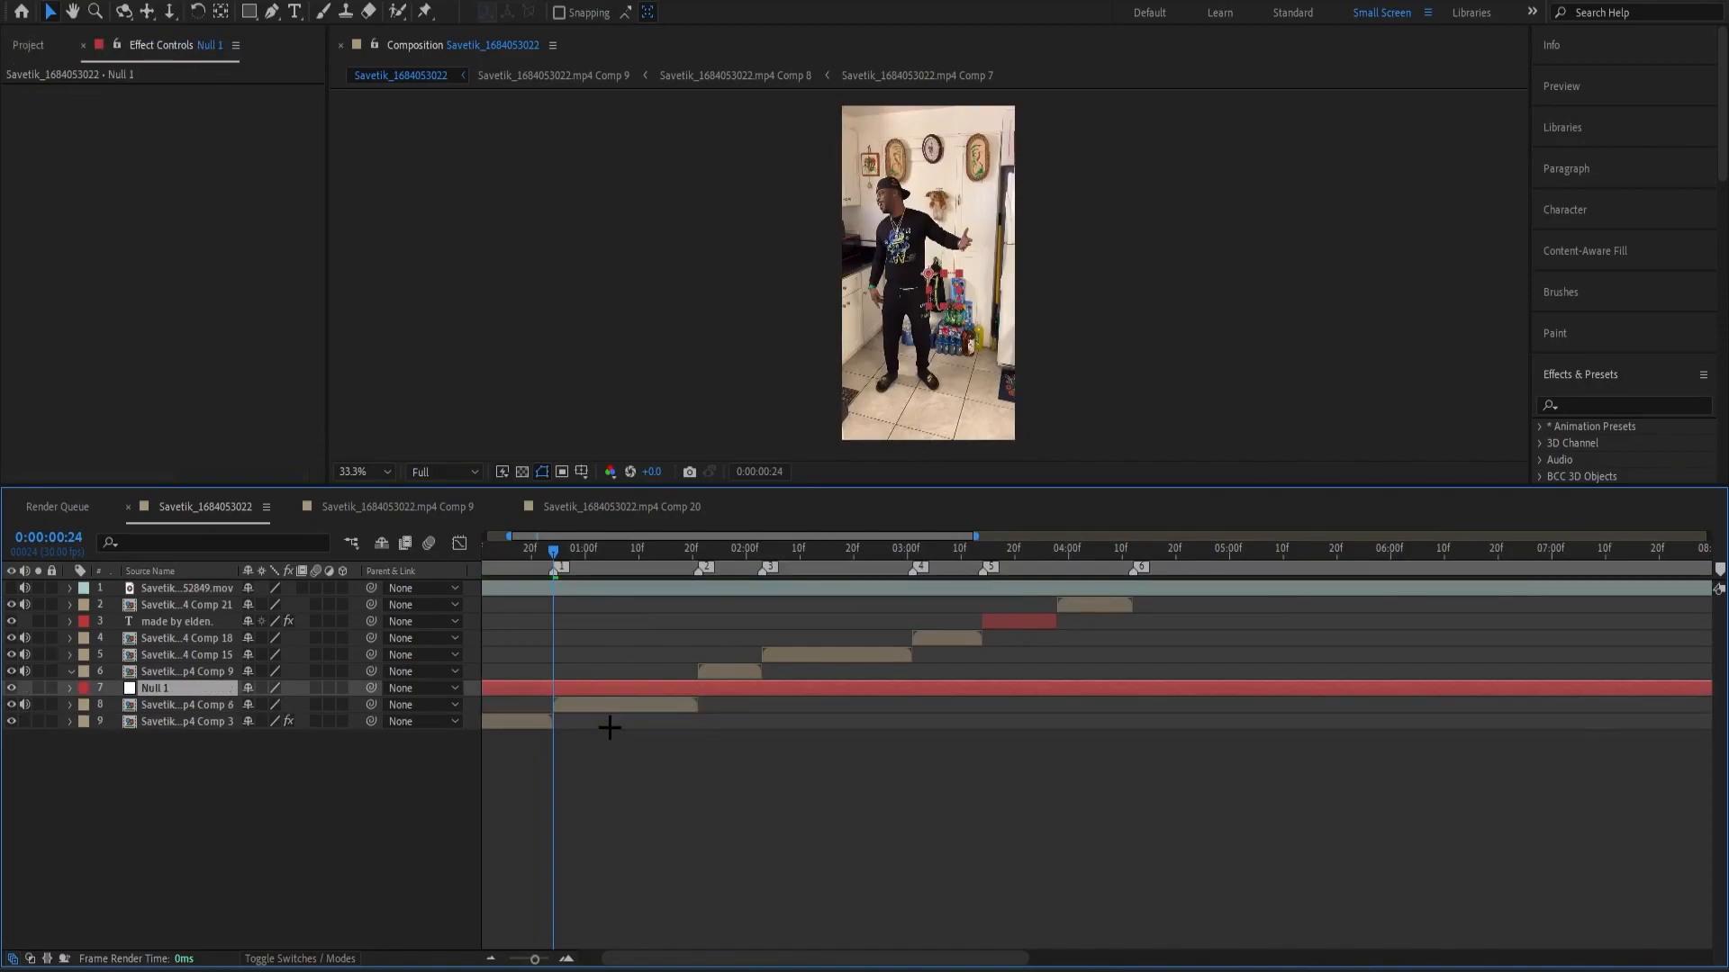
Trim the null to Comp 6's span by splitting it at 0:00:00:24 and 0:00:01:21 and deleting the outer pieces.
key("ctrl+shift+d")
left_click(546, 708)
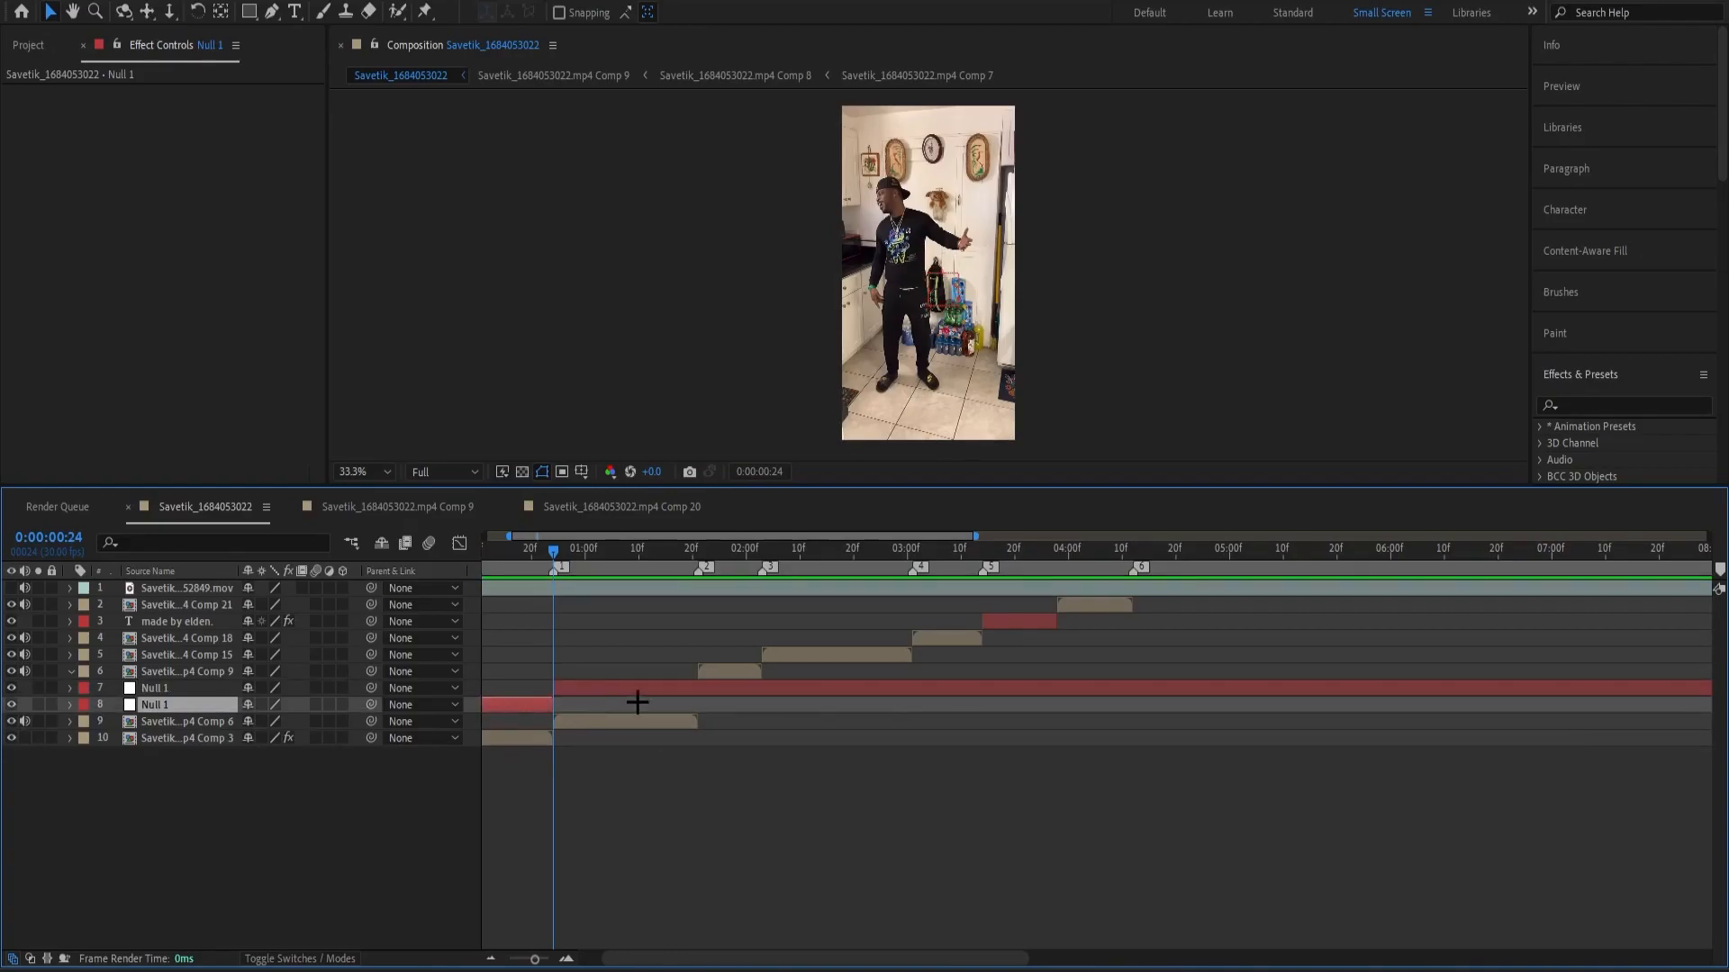
key("Delete")
left_click_drag(687, 554, 698, 569)
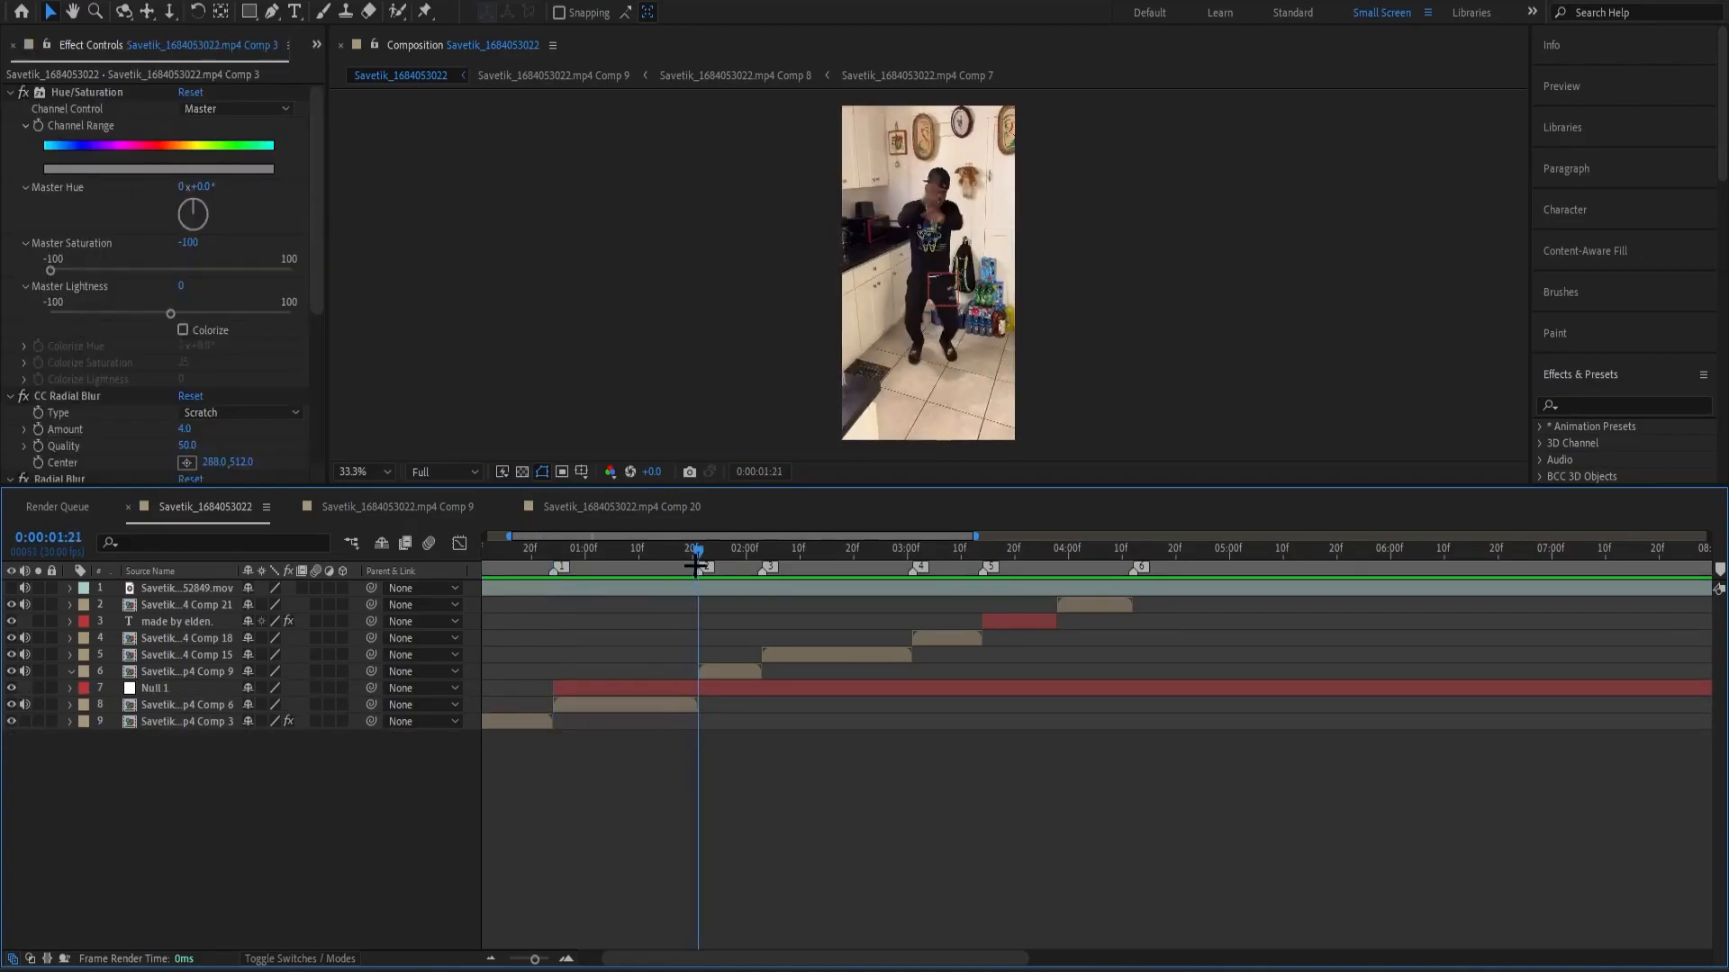
left_click(718, 686)
key("ctrl+shift+d")
key("Delete")
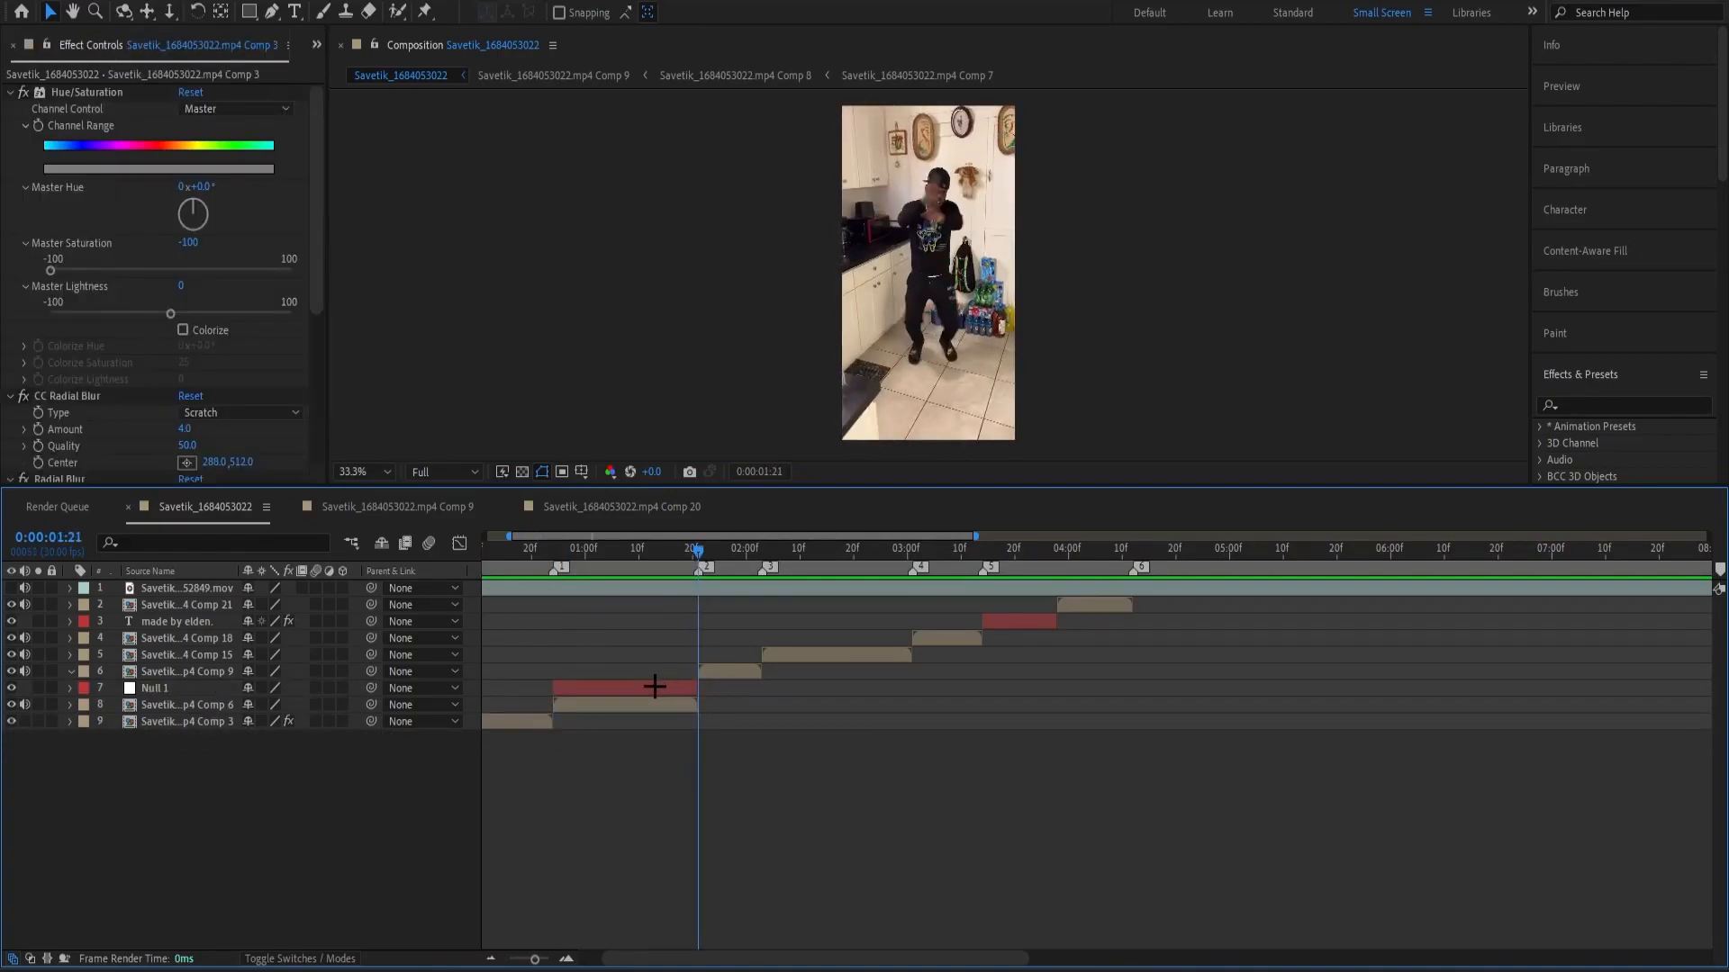
Duplicate the trimmed null, and parent Comp 6 to the lower null and the lower null to the upper one.
left_click(653, 686)
key("ctrl+d")
left_click(603, 722)
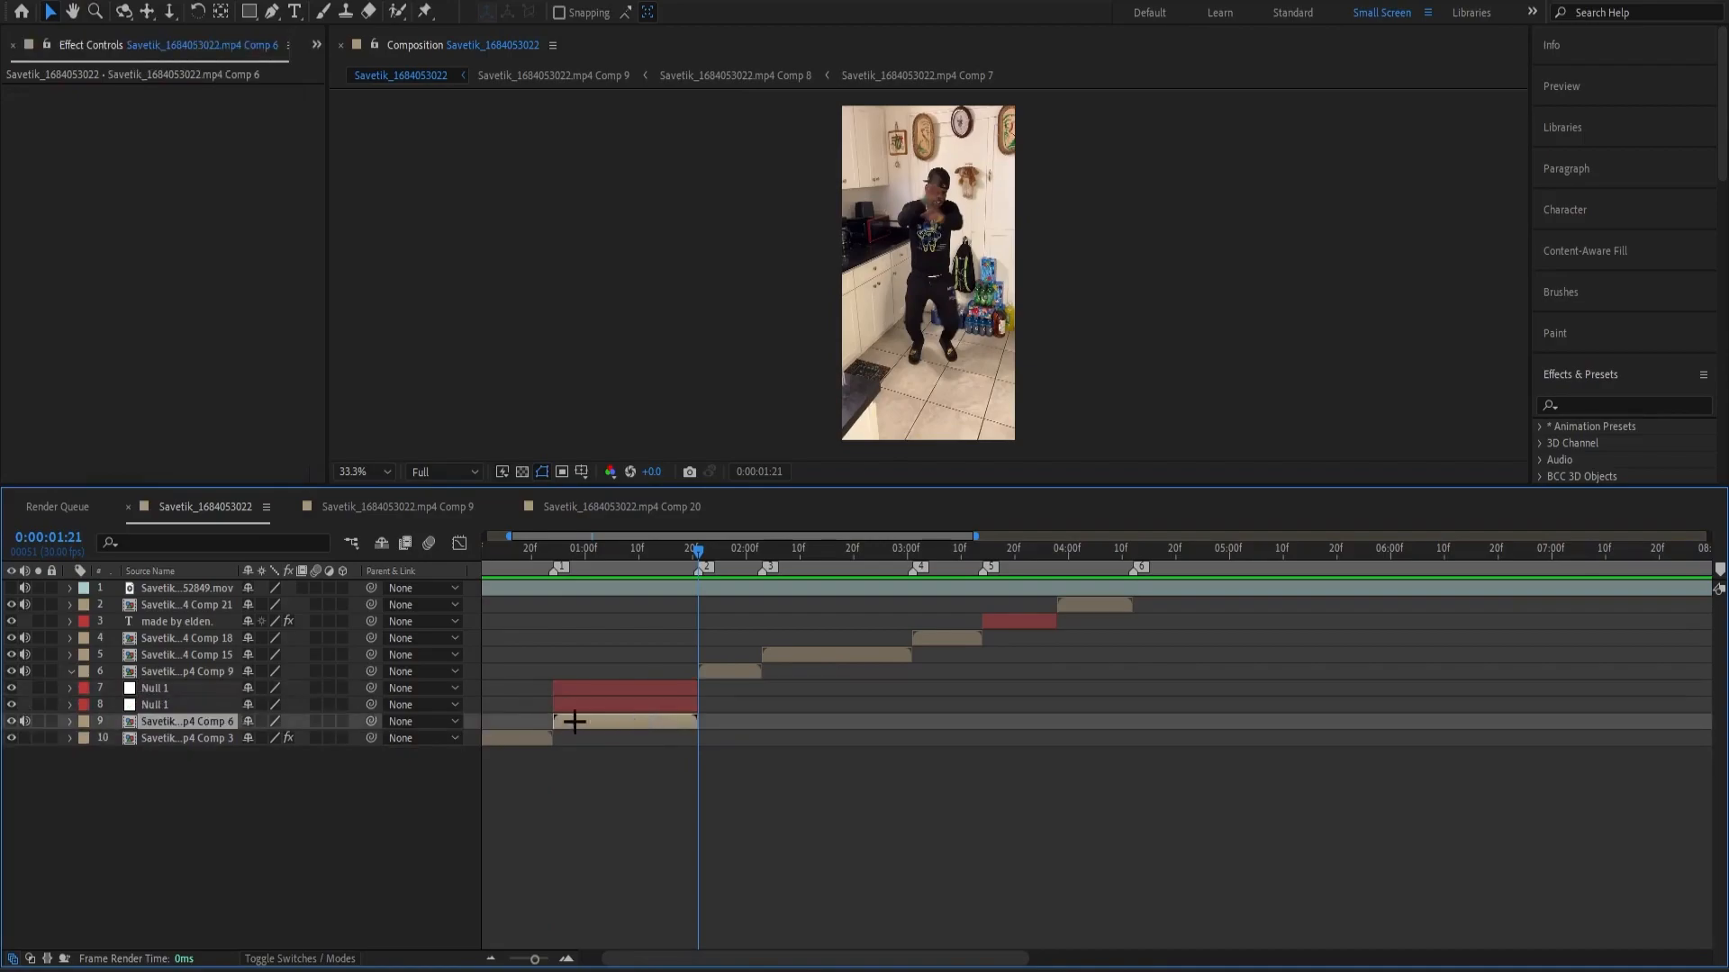
mouse_move(373, 722)
left_mouse_down()
mouse_move(373, 702)
mouse_move(372, 719)
left_mouse_up()
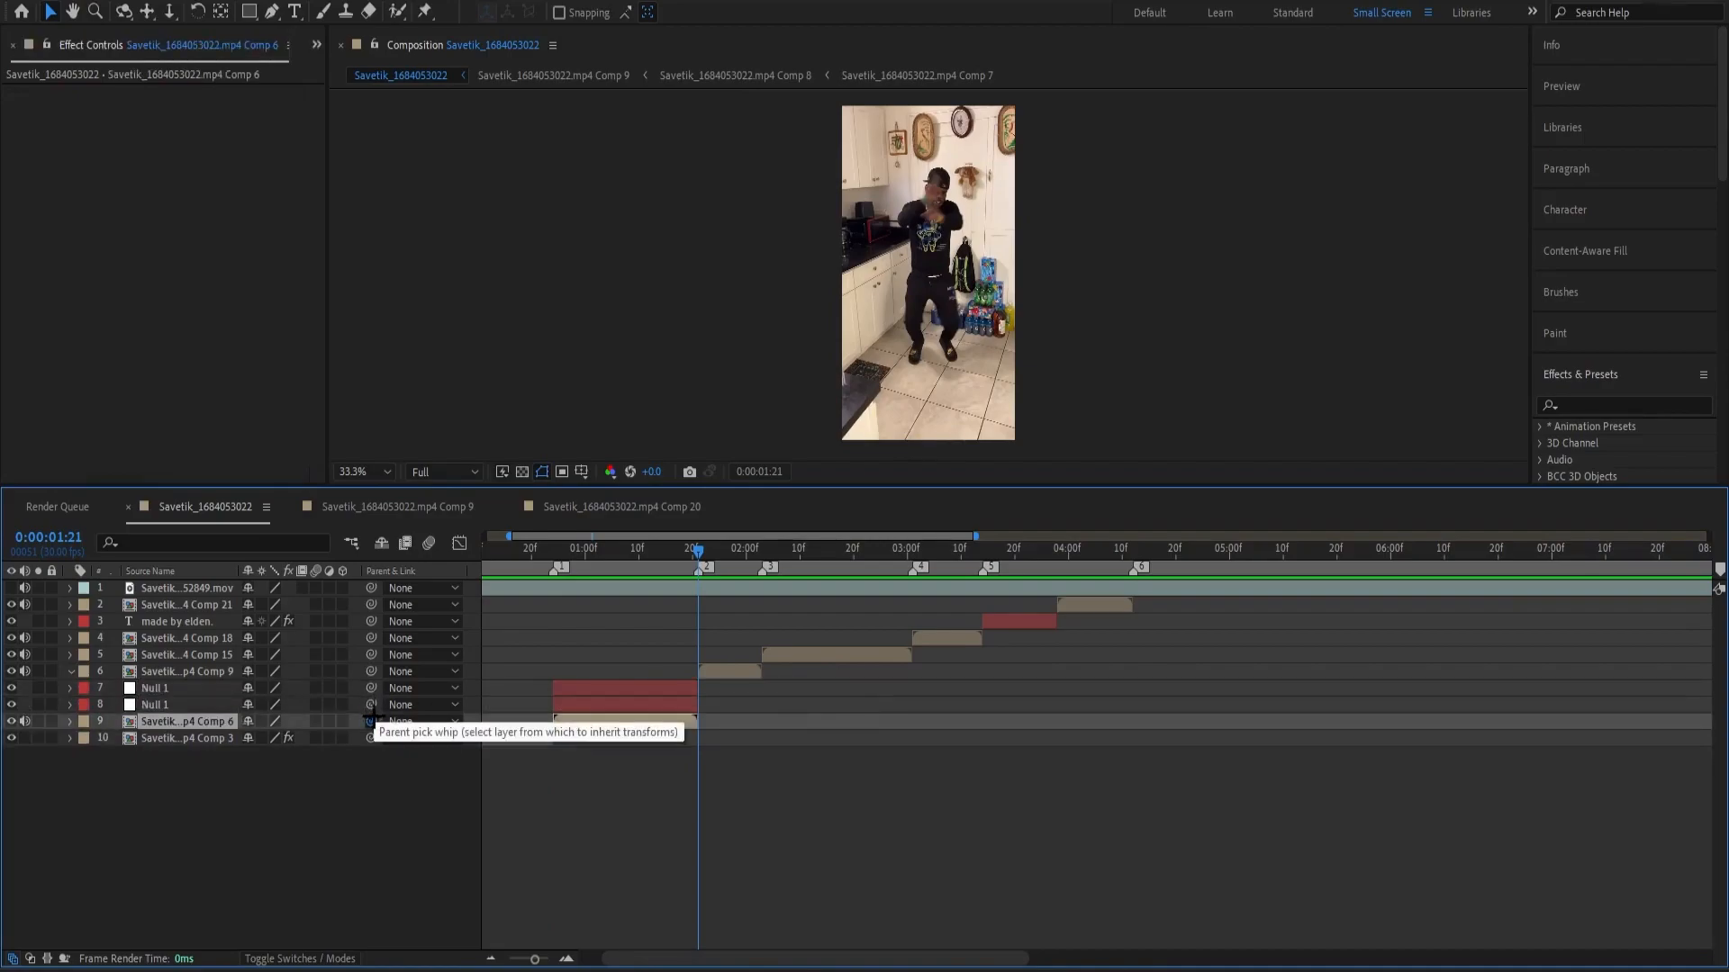
left_click(571, 770)
left_click_drag(651, 549, 882, 602)
left_click_drag(657, 611, 633, 687)
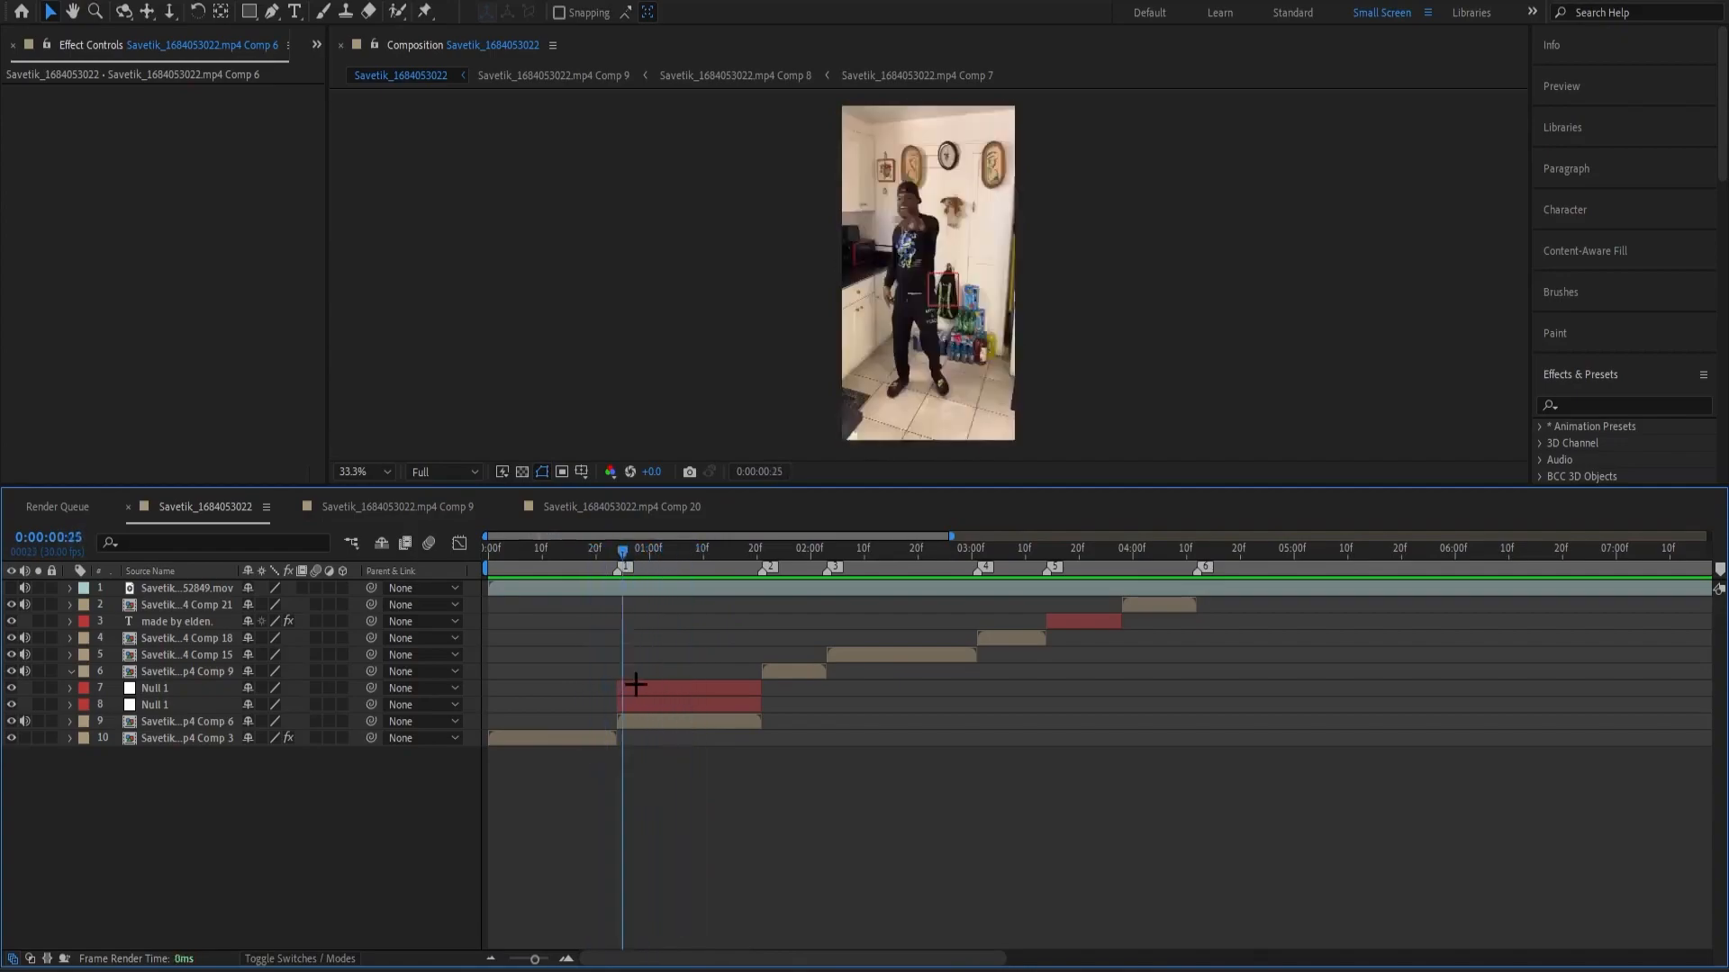
left_click(663, 722)
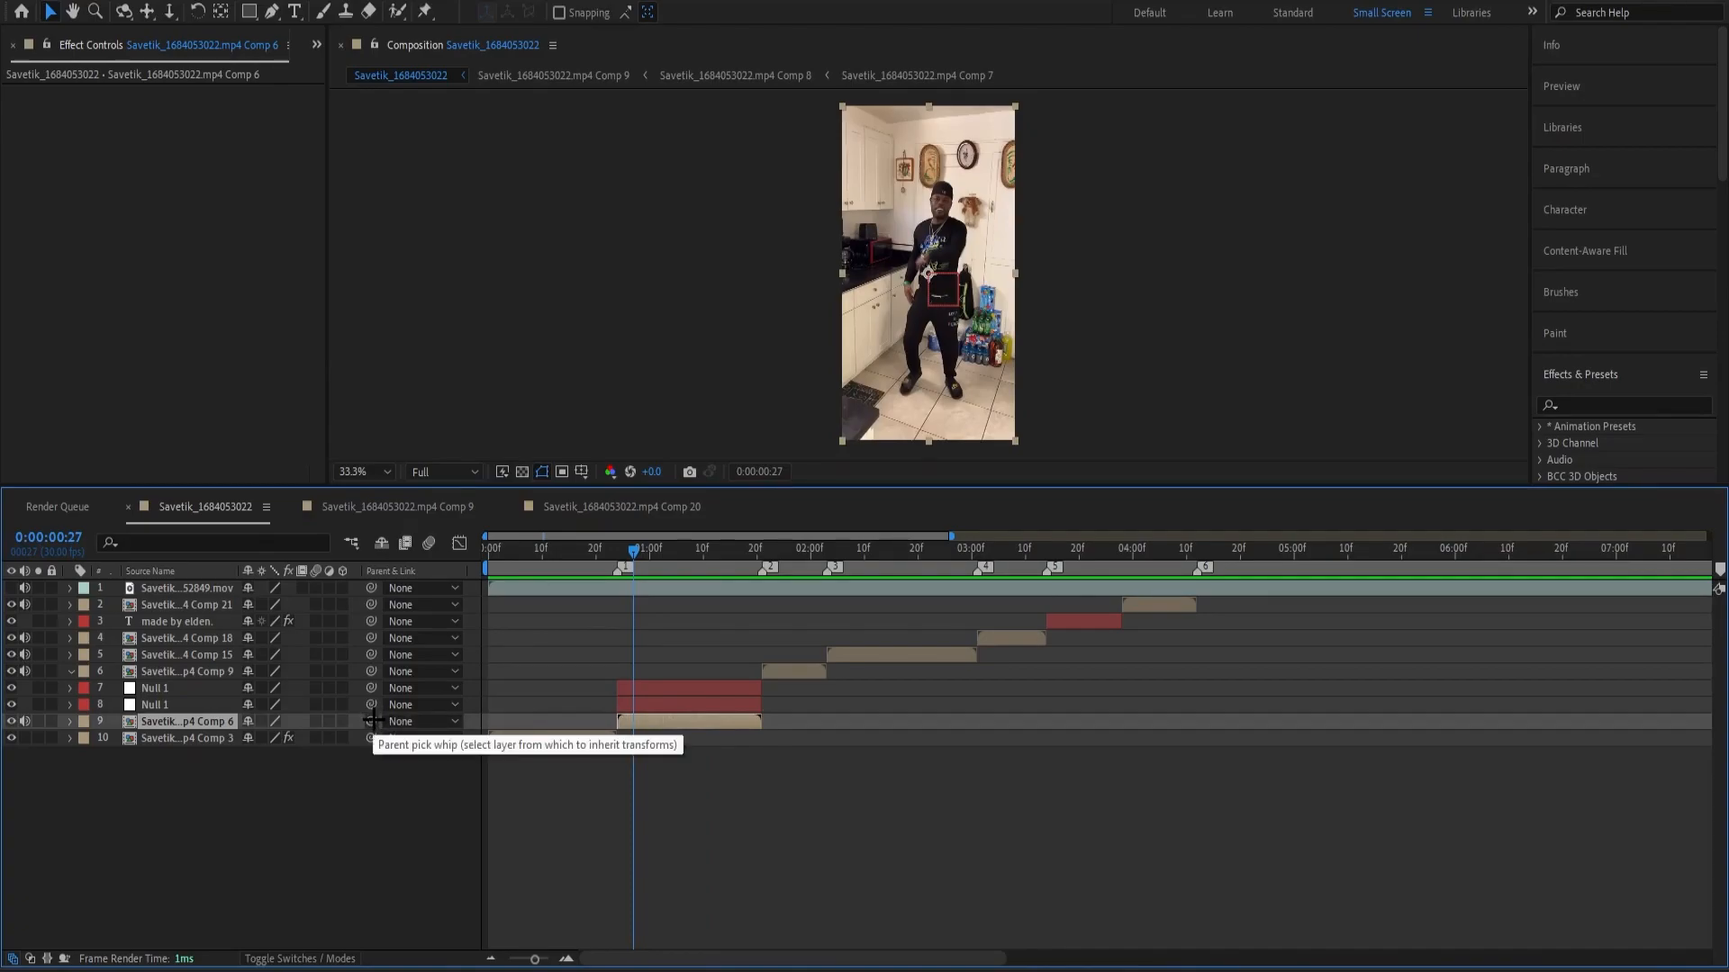
left_click_drag(371, 721, 374, 689)
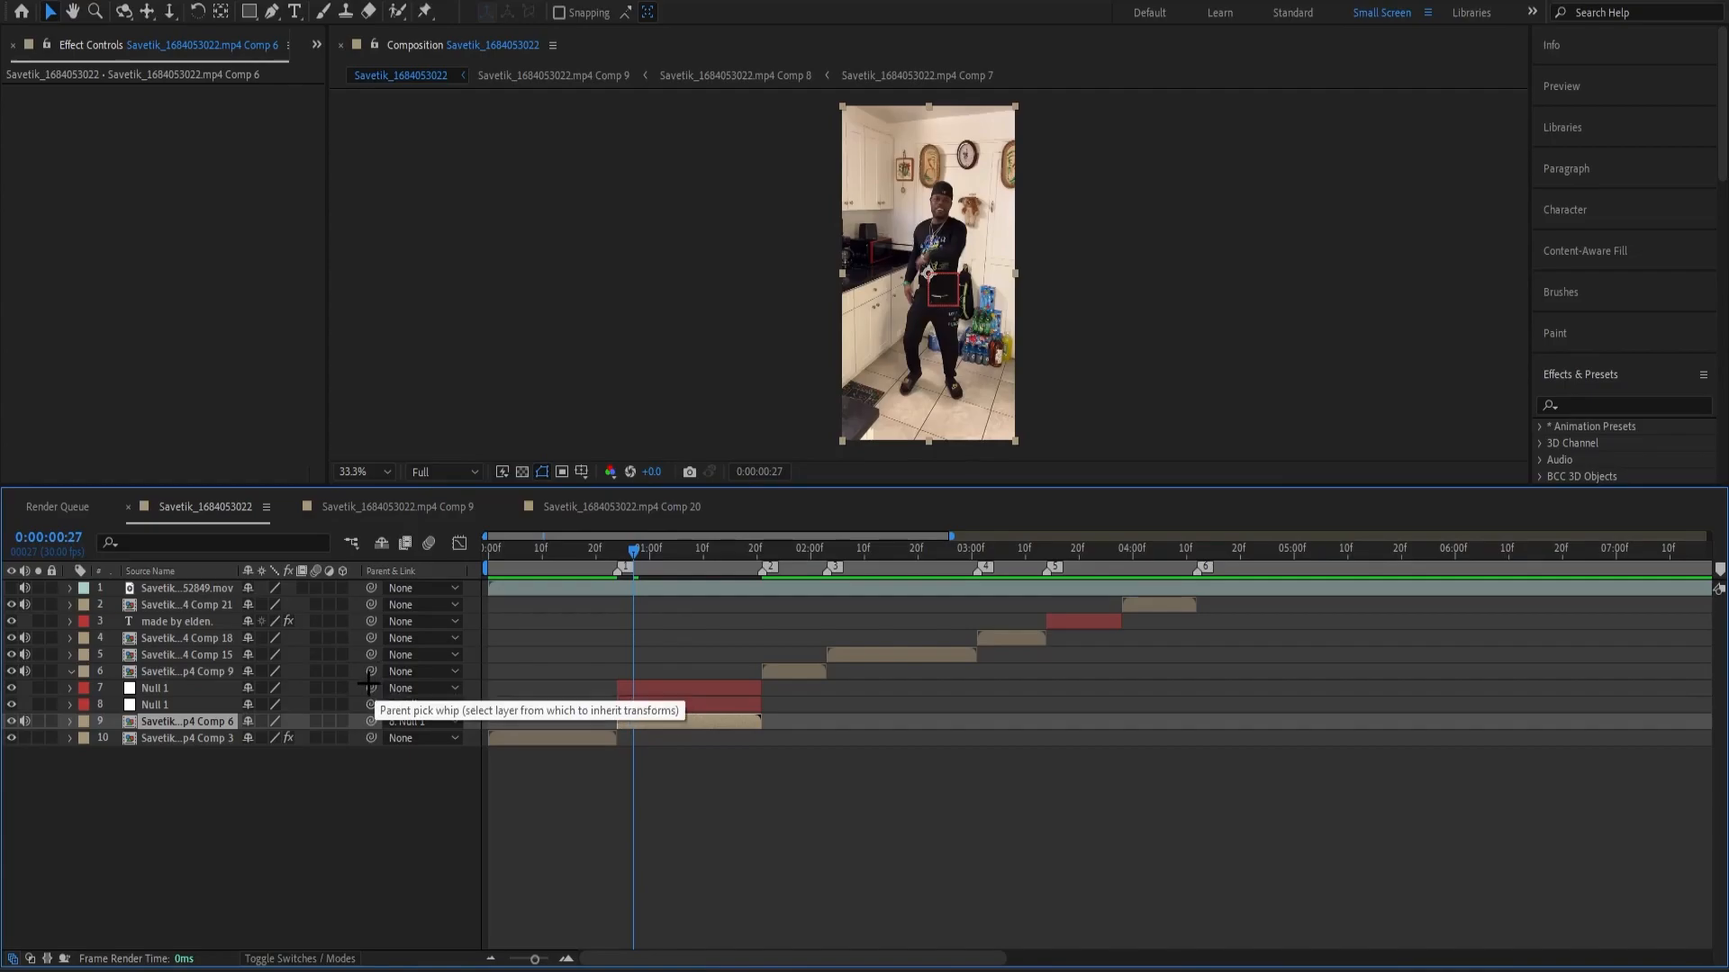
Hide the timeline's Parent & Link column and show it again.
right_click(467, 573)
mouse_move(513, 635)
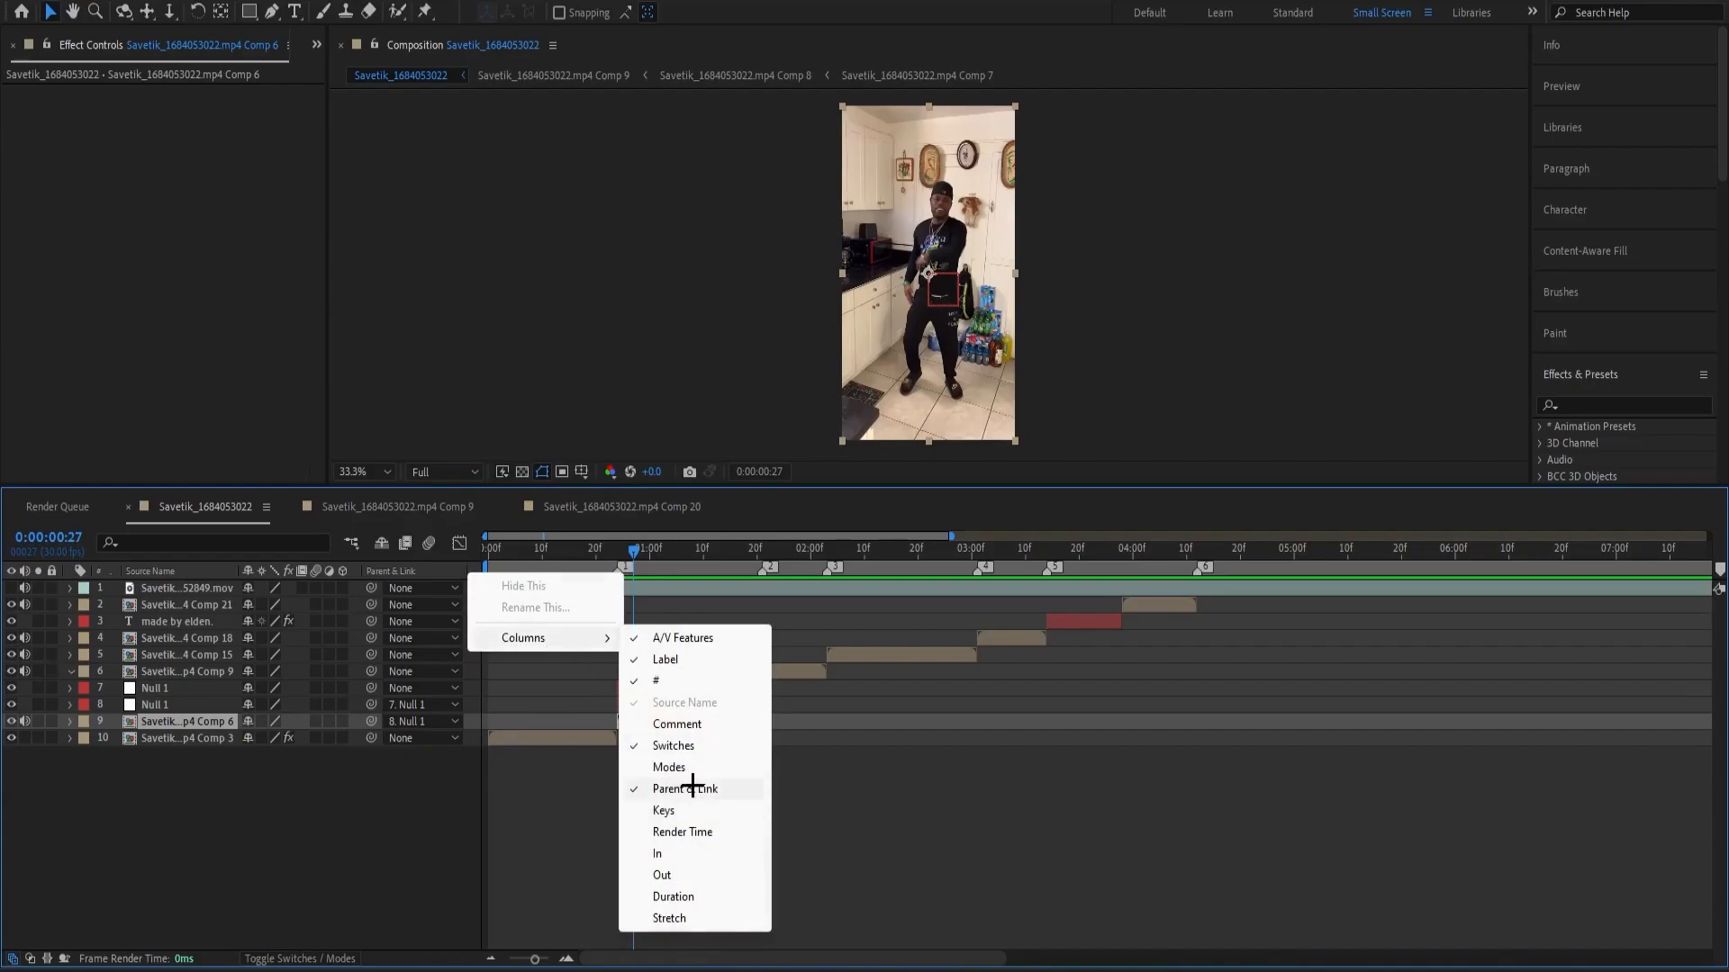
left_click(559, 802)
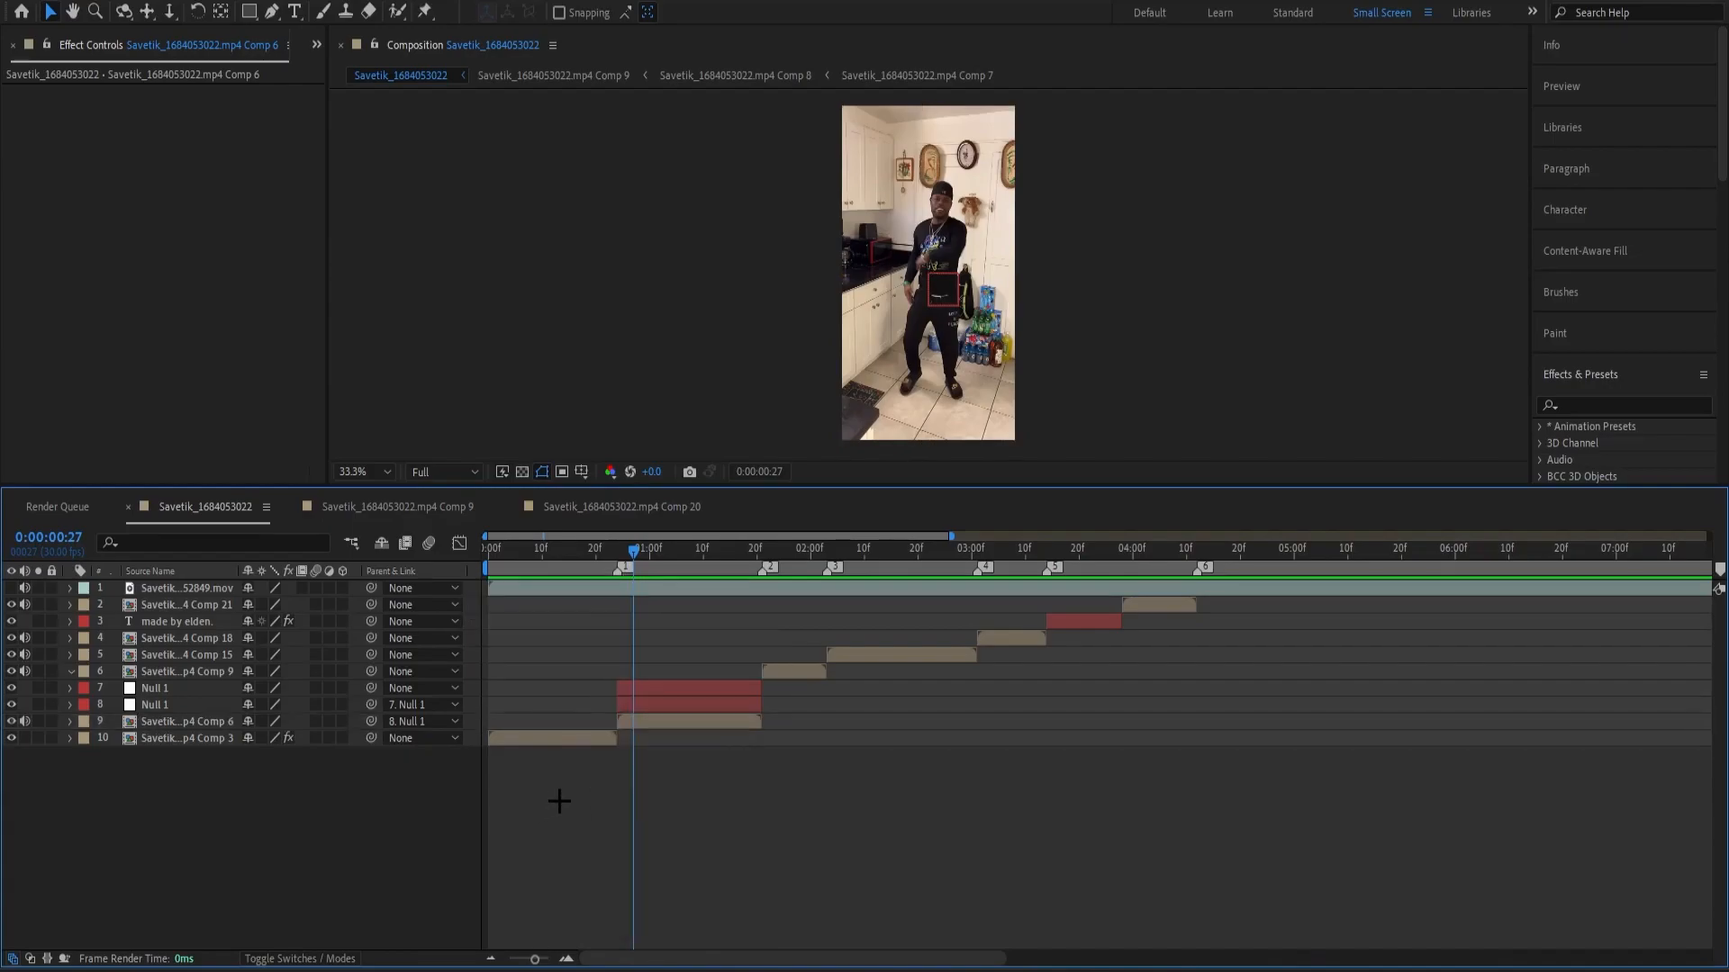
right_click(461, 574)
mouse_move(531, 638)
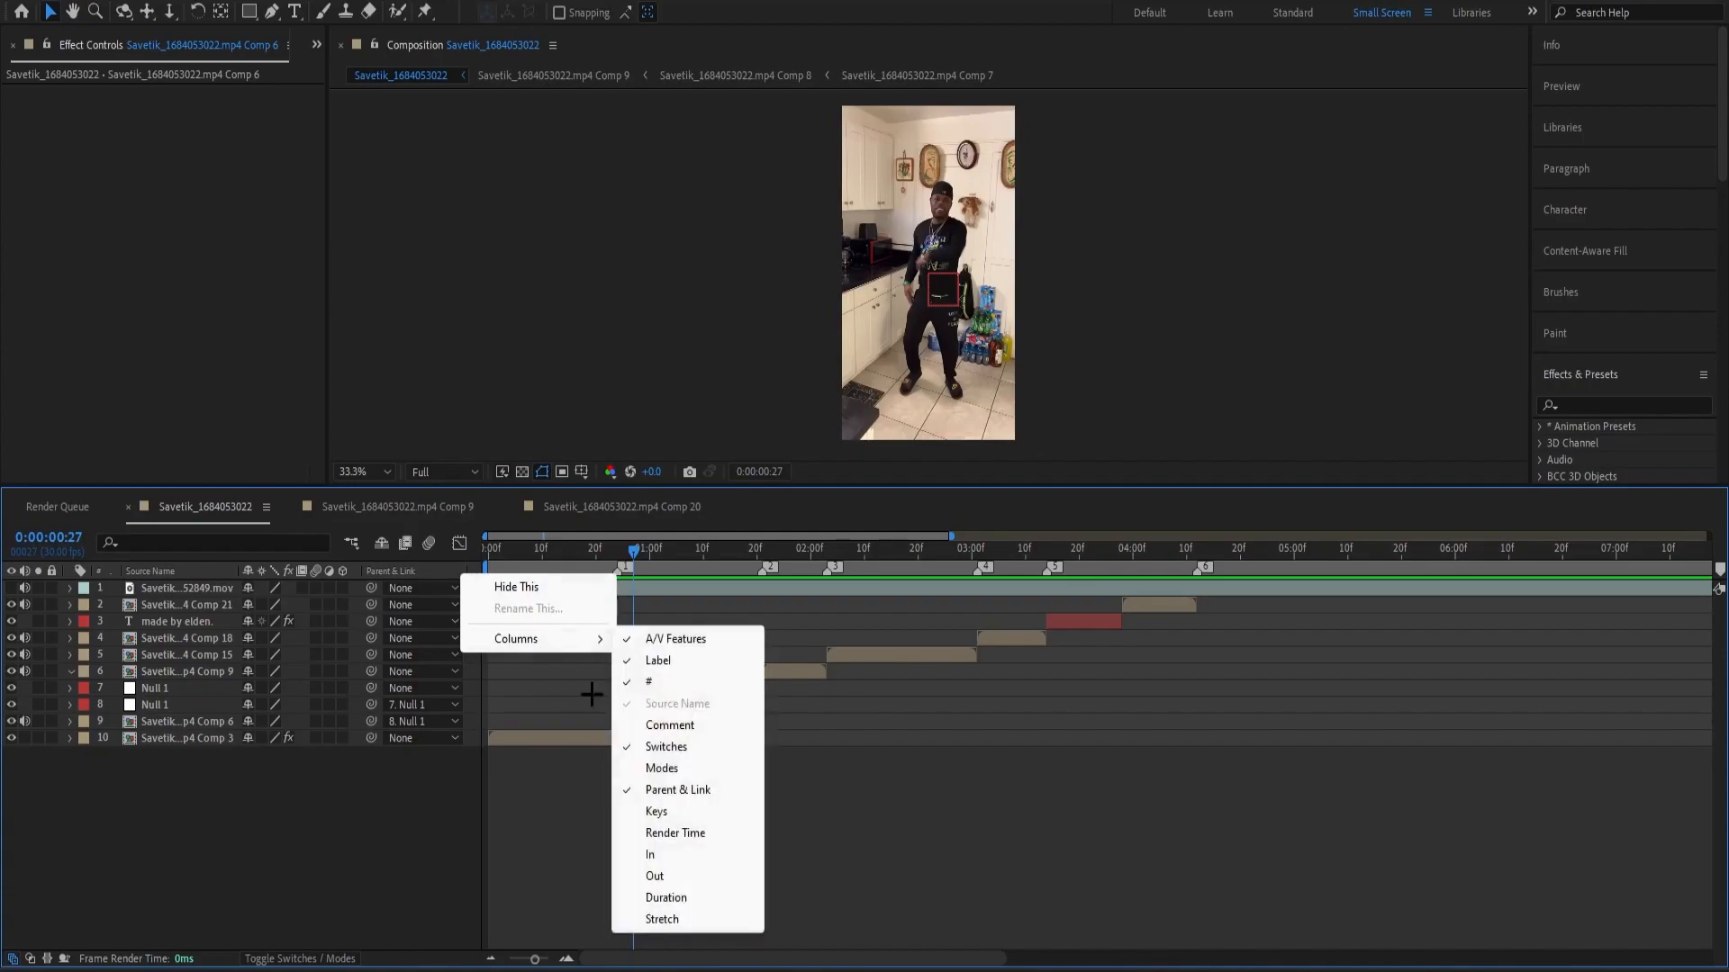
left_click(666, 785)
right_click(364, 567)
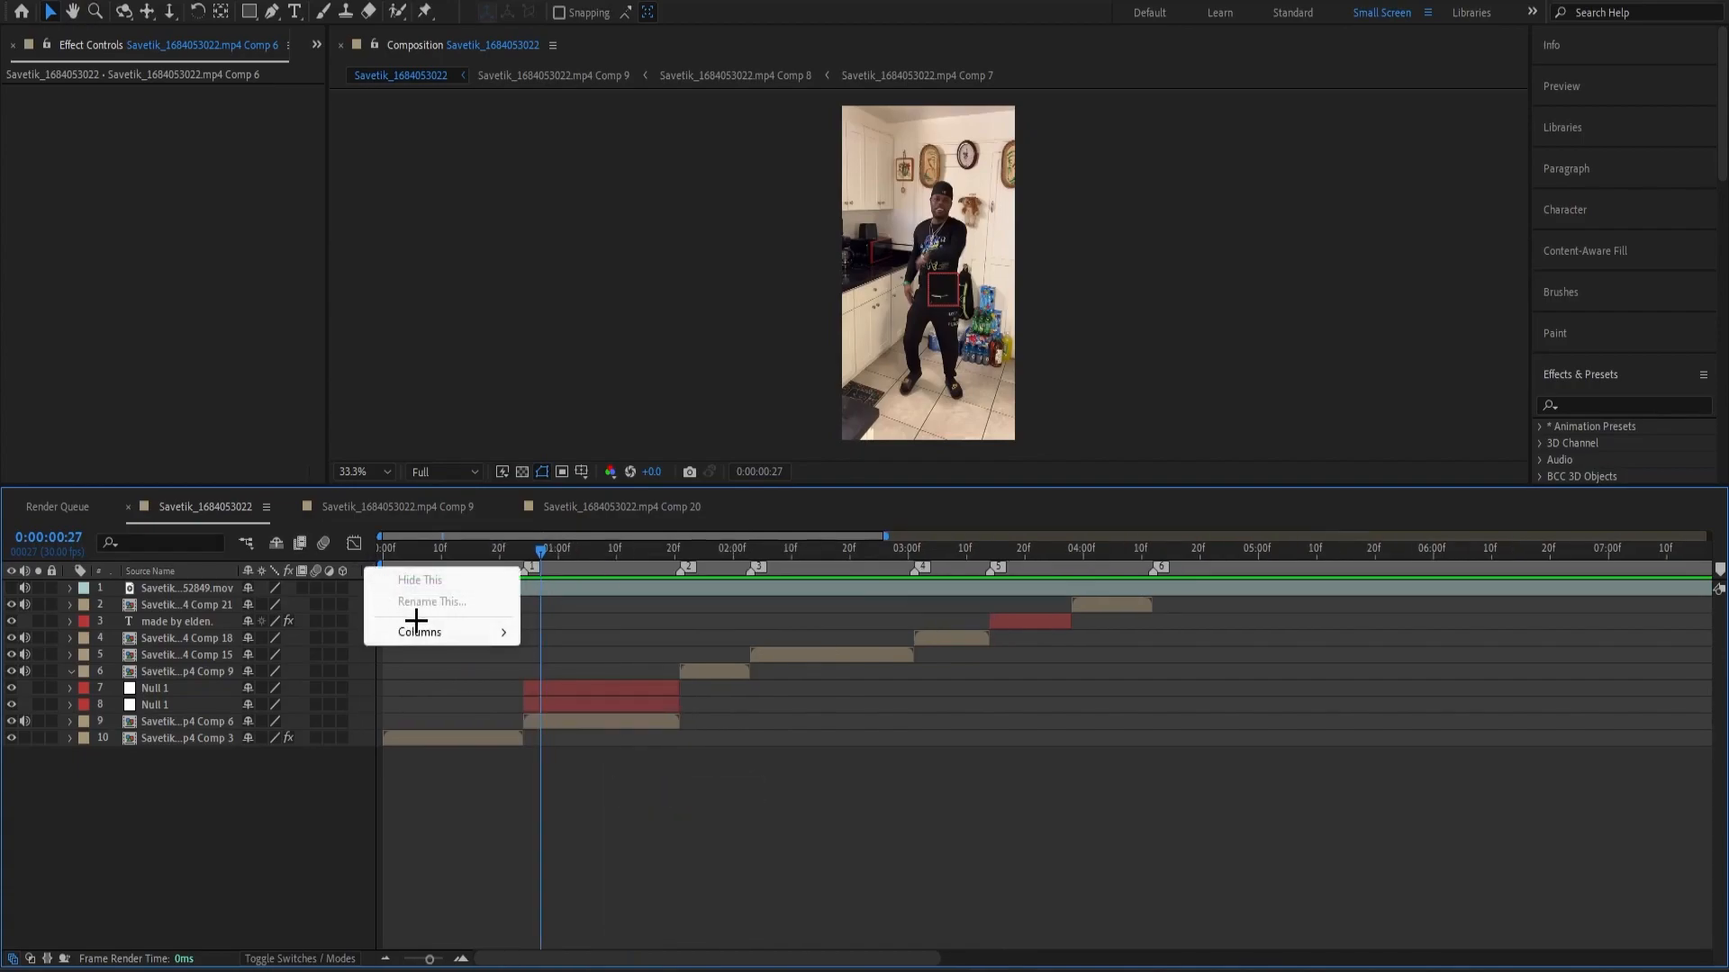
mouse_move(424, 630)
left_click(590, 783)
Place the playhead at 0:00:01:16, search the effects for "motion tile" and apply Motion Tile to Comp 6.
left_click(609, 576)
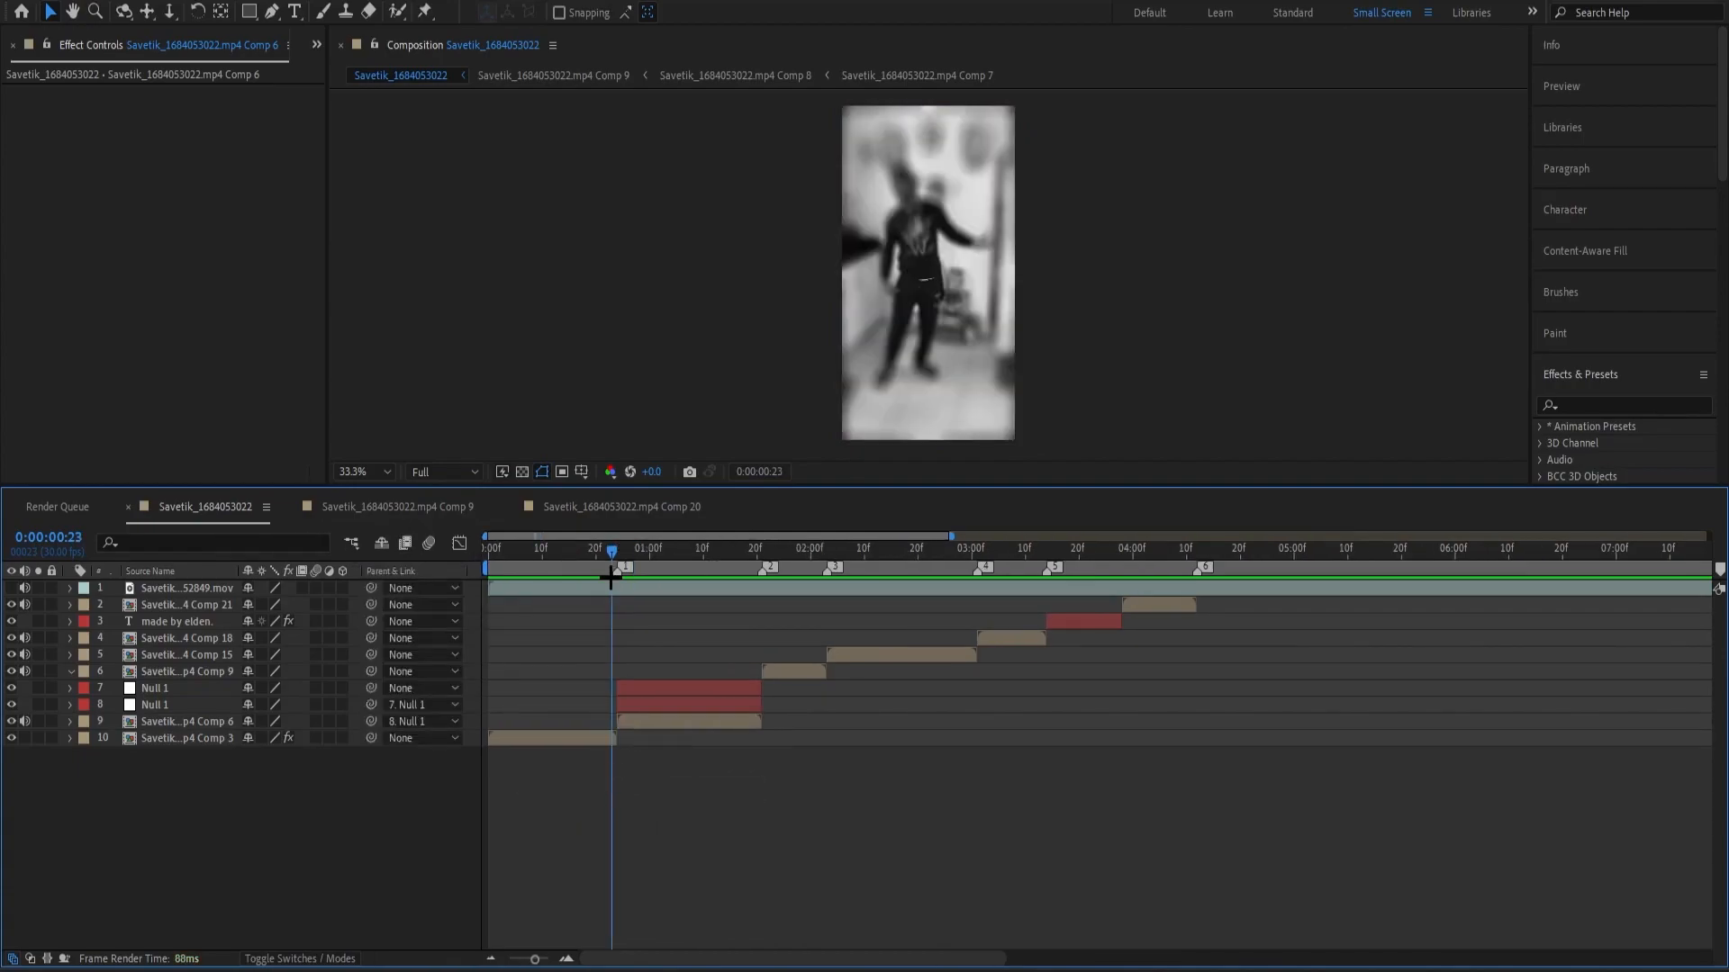
left_click_drag(614, 576, 736, 659)
left_click(735, 721)
left_click(1574, 406)
left_click(1581, 405)
type("motion tile")
left_click(1620, 445)
left_click_drag(1572, 447, 97, 132)
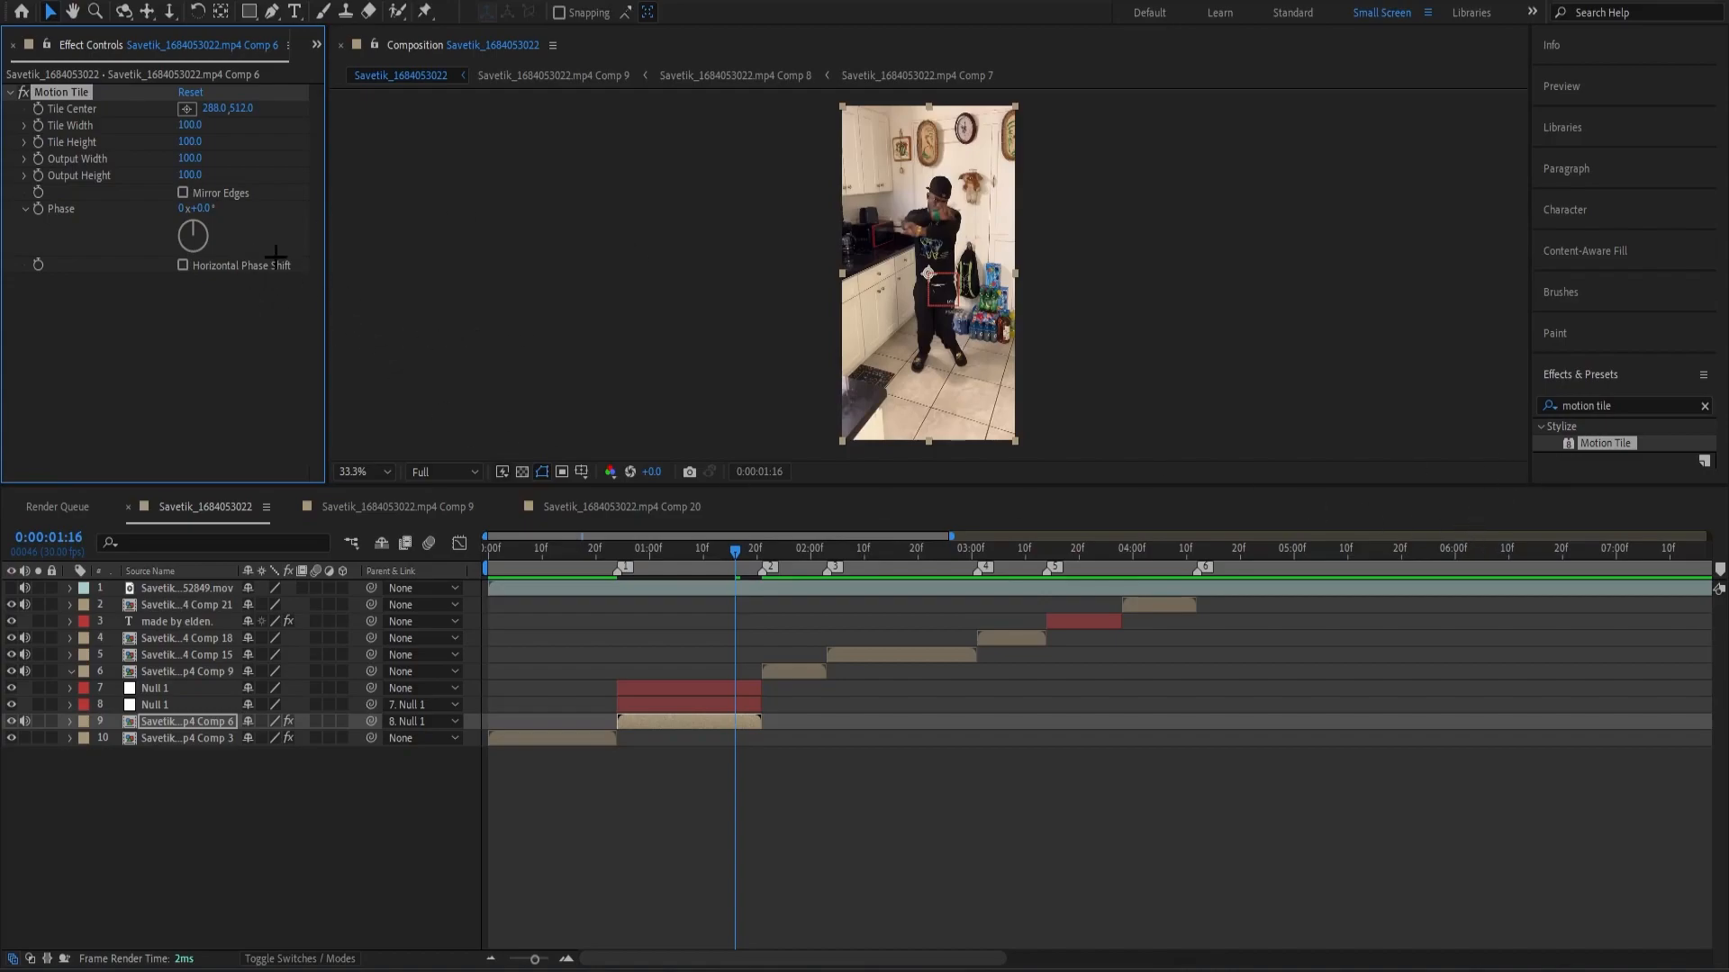
Set Comp 6's Motion Tile output width and output height to 300 and enable Mirror Edges.
left_click(195, 174)
left_click(191, 158)
key("Return")
left_click(450, 198)
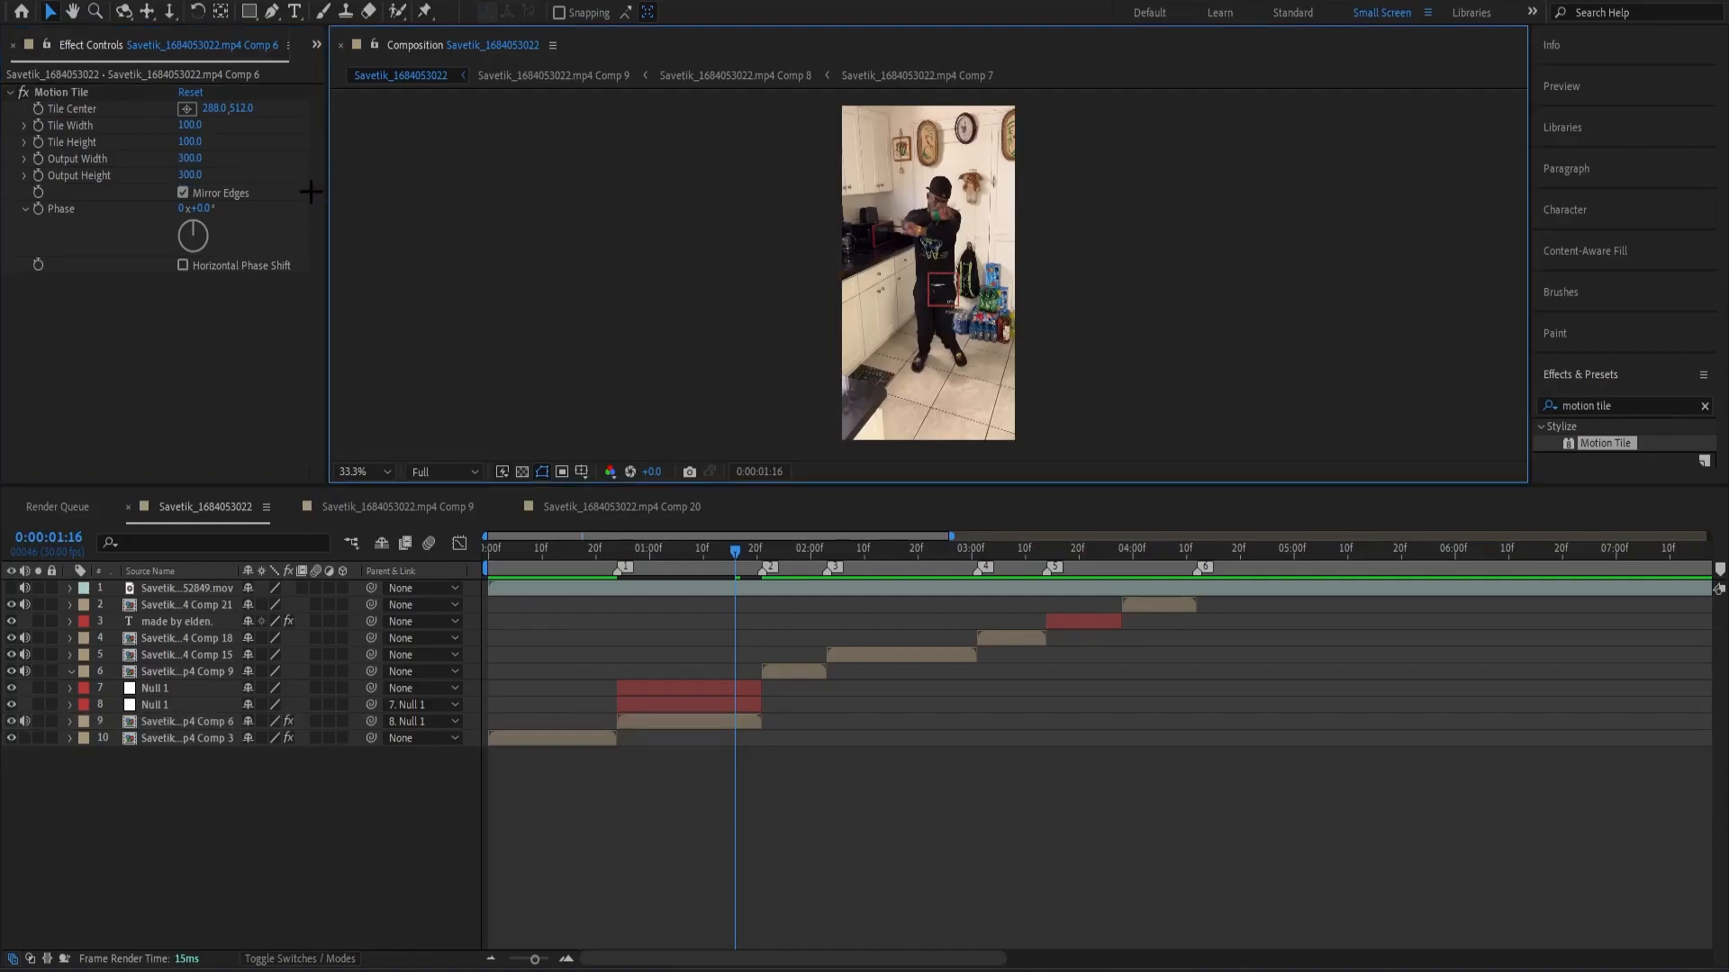
left_click_drag(739, 562, 659, 610)
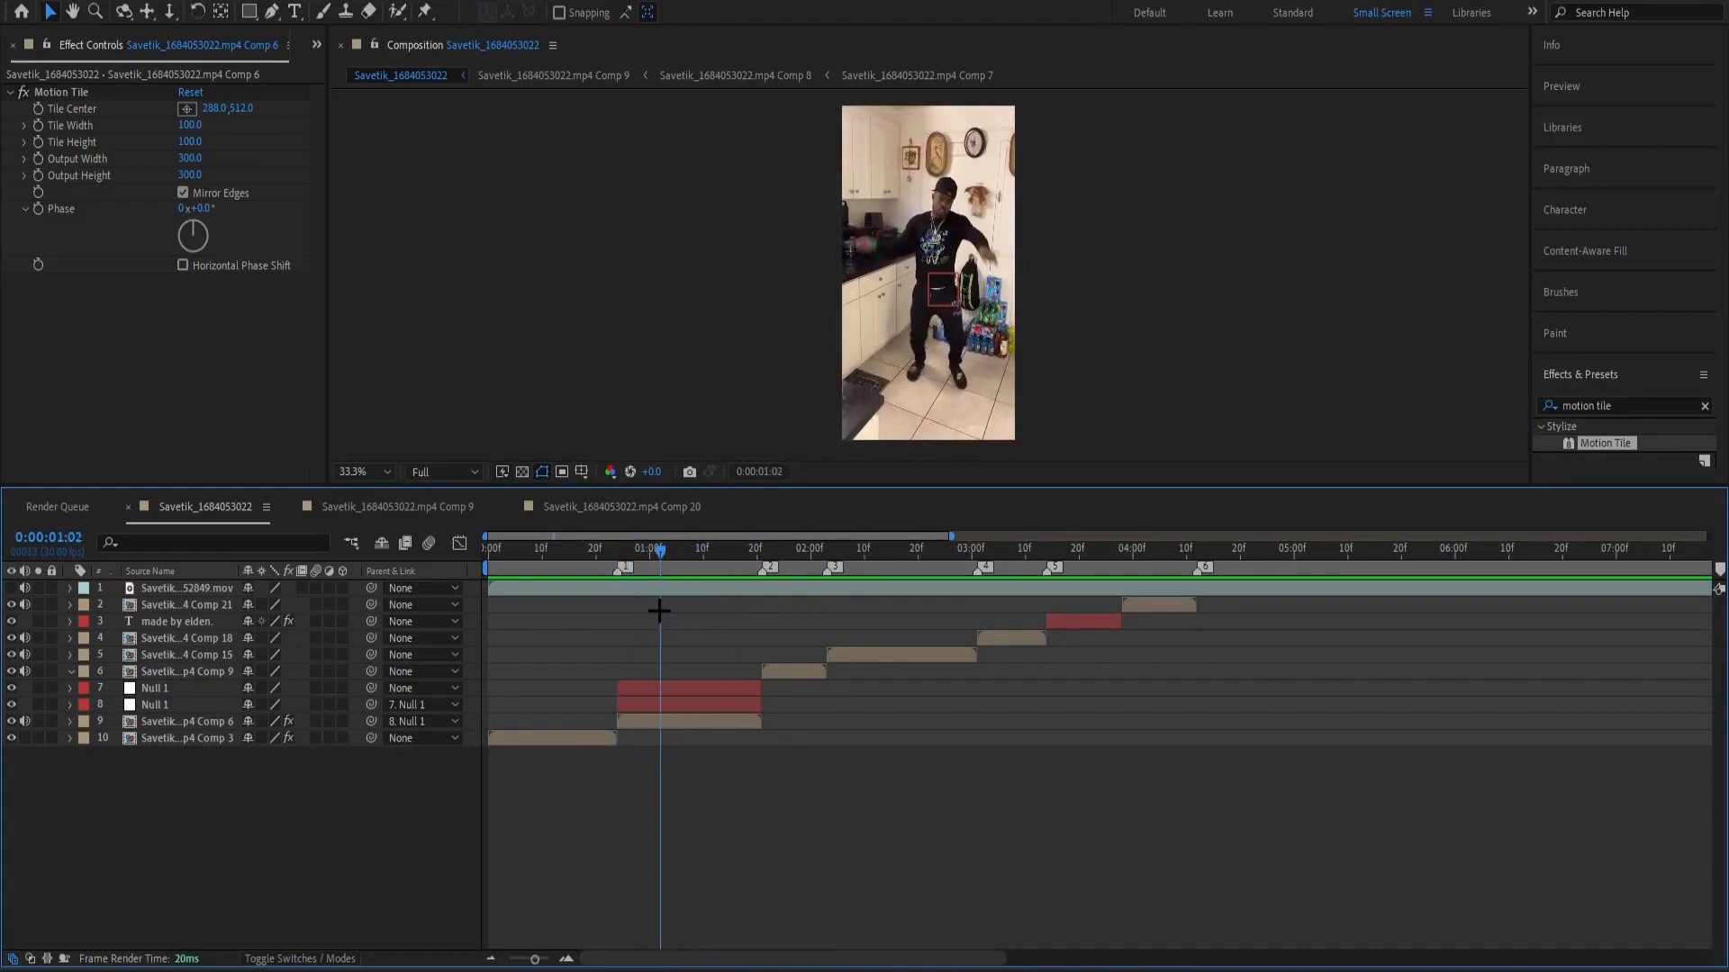
left_click_drag(696, 721, 691, 724)
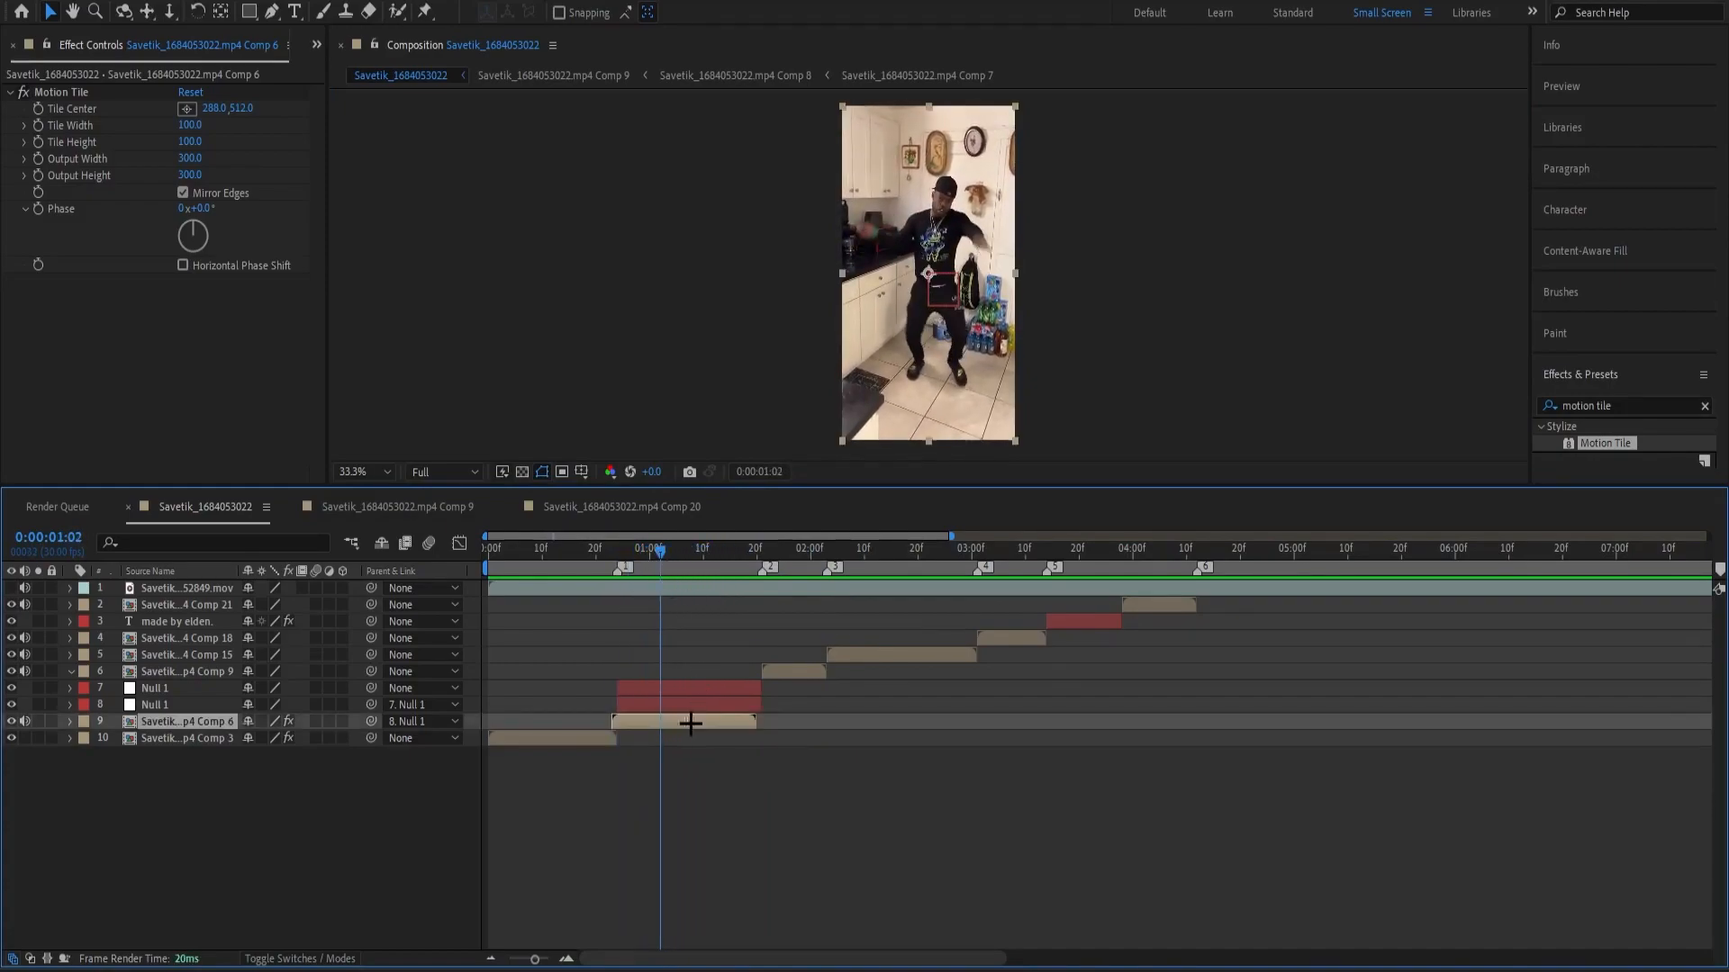
left_click(775, 755)
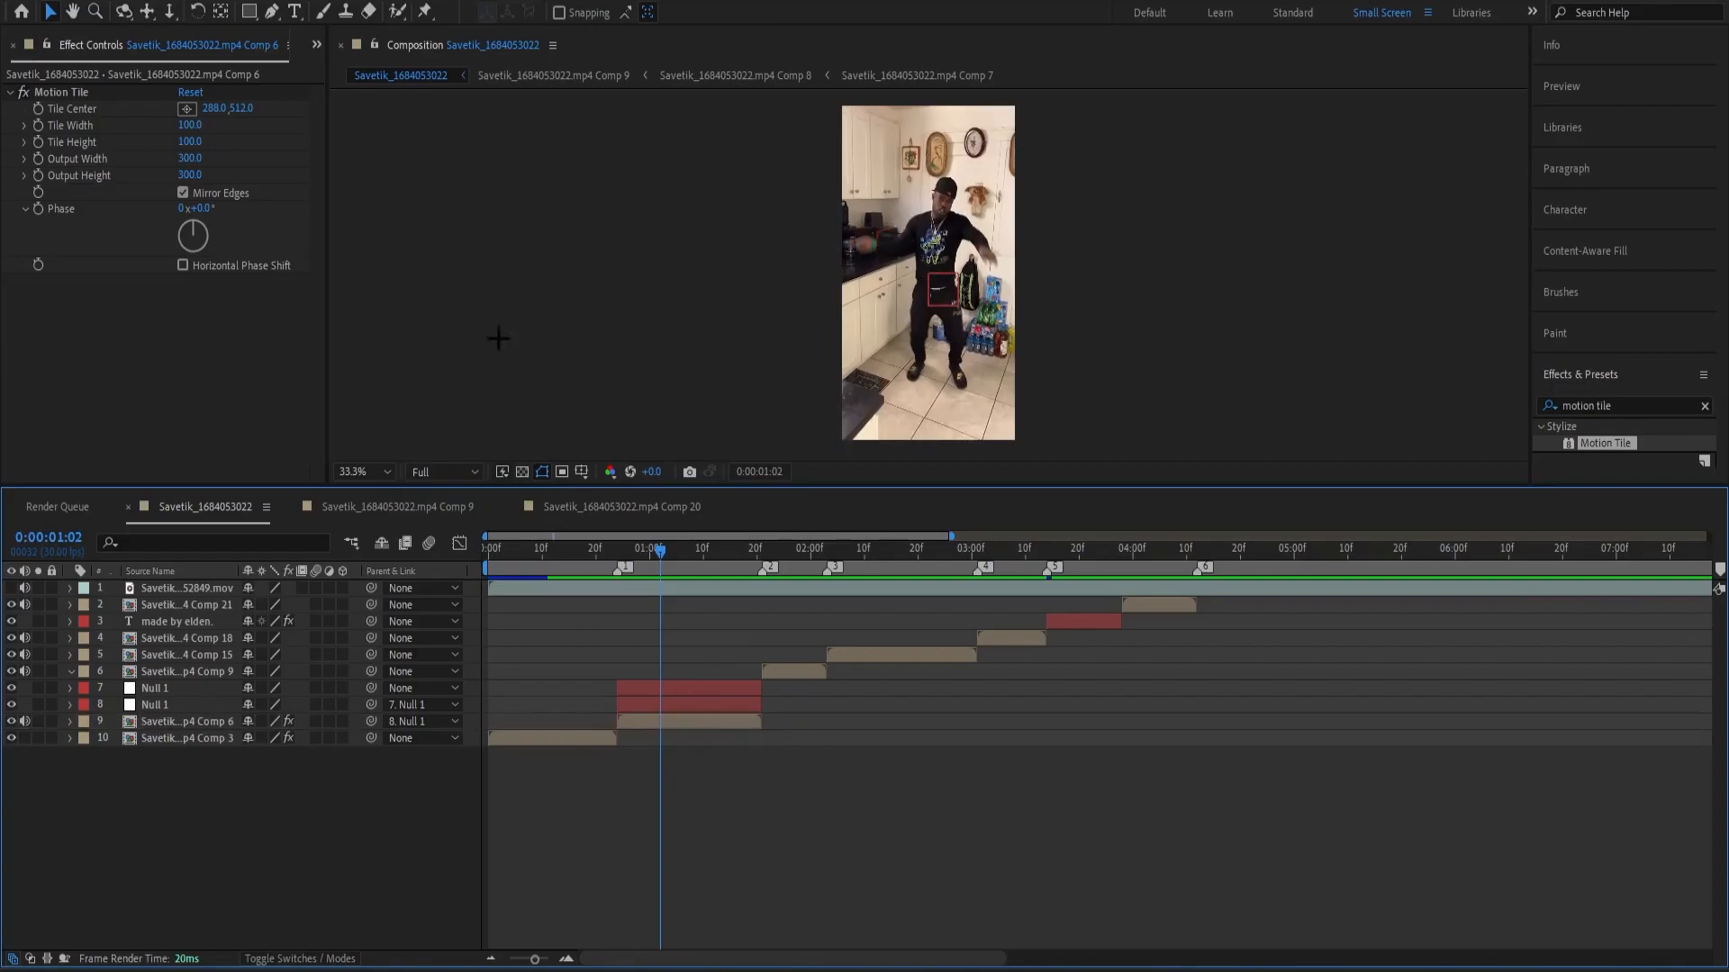
Enable Mirror Edges on Comp 6's Motion Tile and copy the effect onto Comp 9, Comp 15, Comp 18 and Comp 21.
left_click(183, 193)
left_click(61, 92)
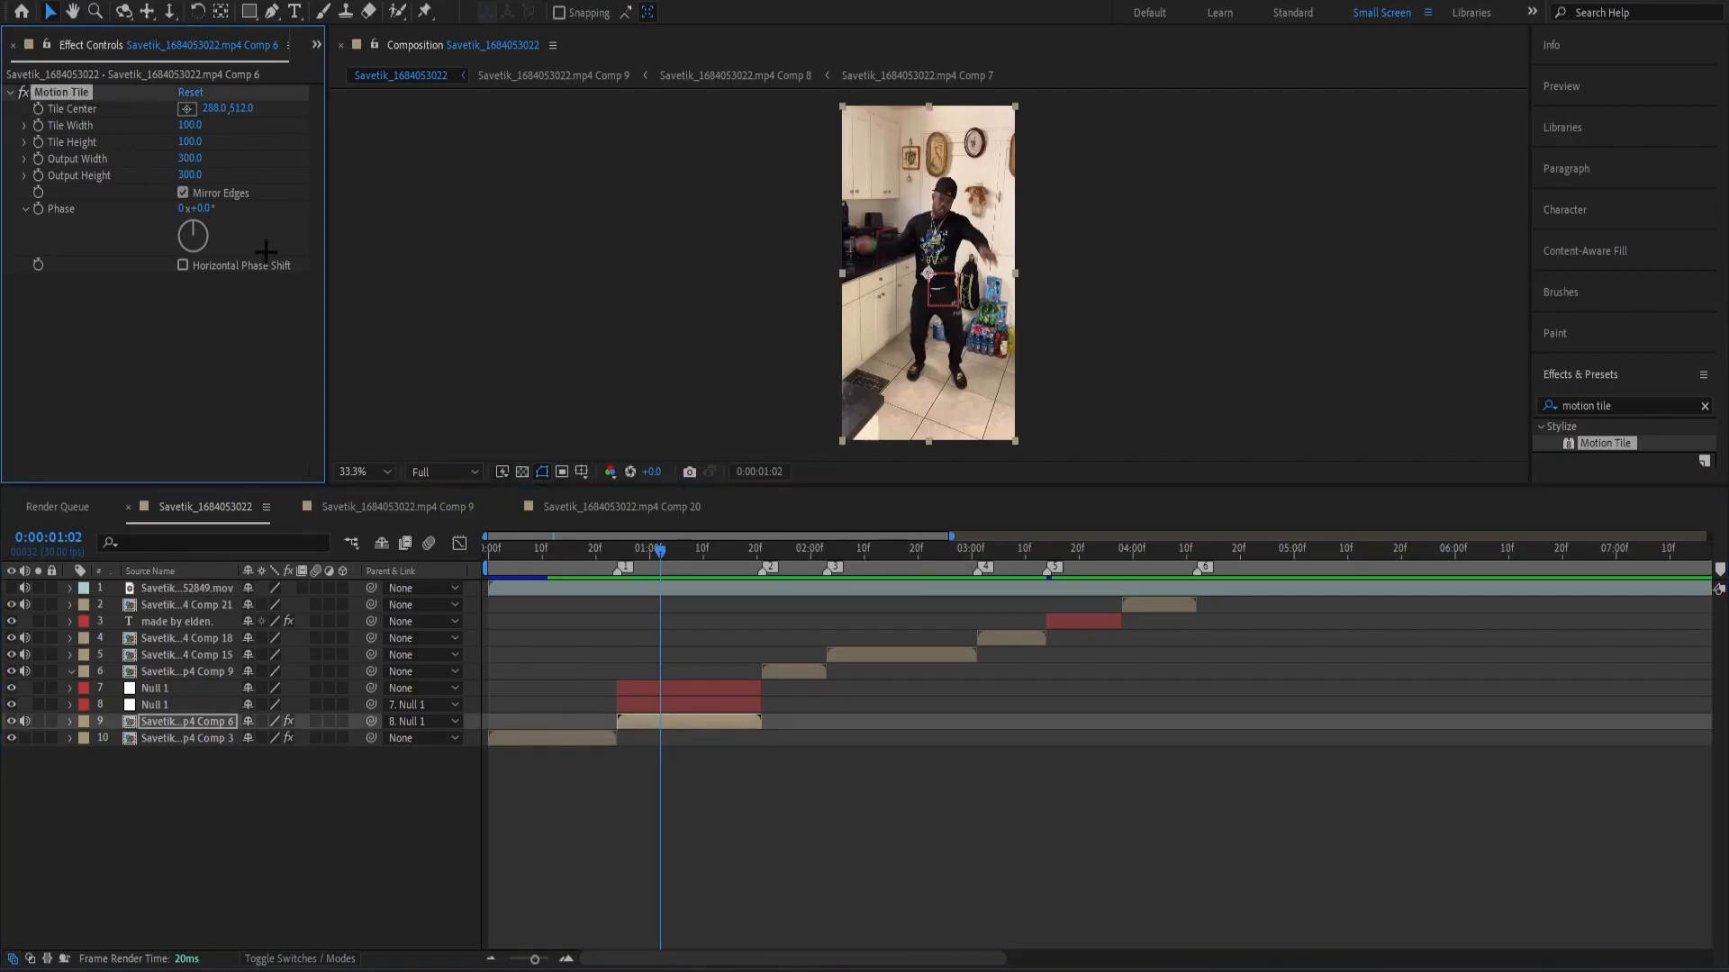
left_click(804, 678)
key("ctrl+v")
left_click(856, 655)
key("ctrl+v")
left_click(1032, 633)
key("ctrl+v")
left_click(1158, 604)
key("ctrl+v")
Check the scale of the "made by elden." text layer and delete its Motion Tile effect.
left_click_drag(1092, 581, 1068, 585)
left_click(1083, 619)
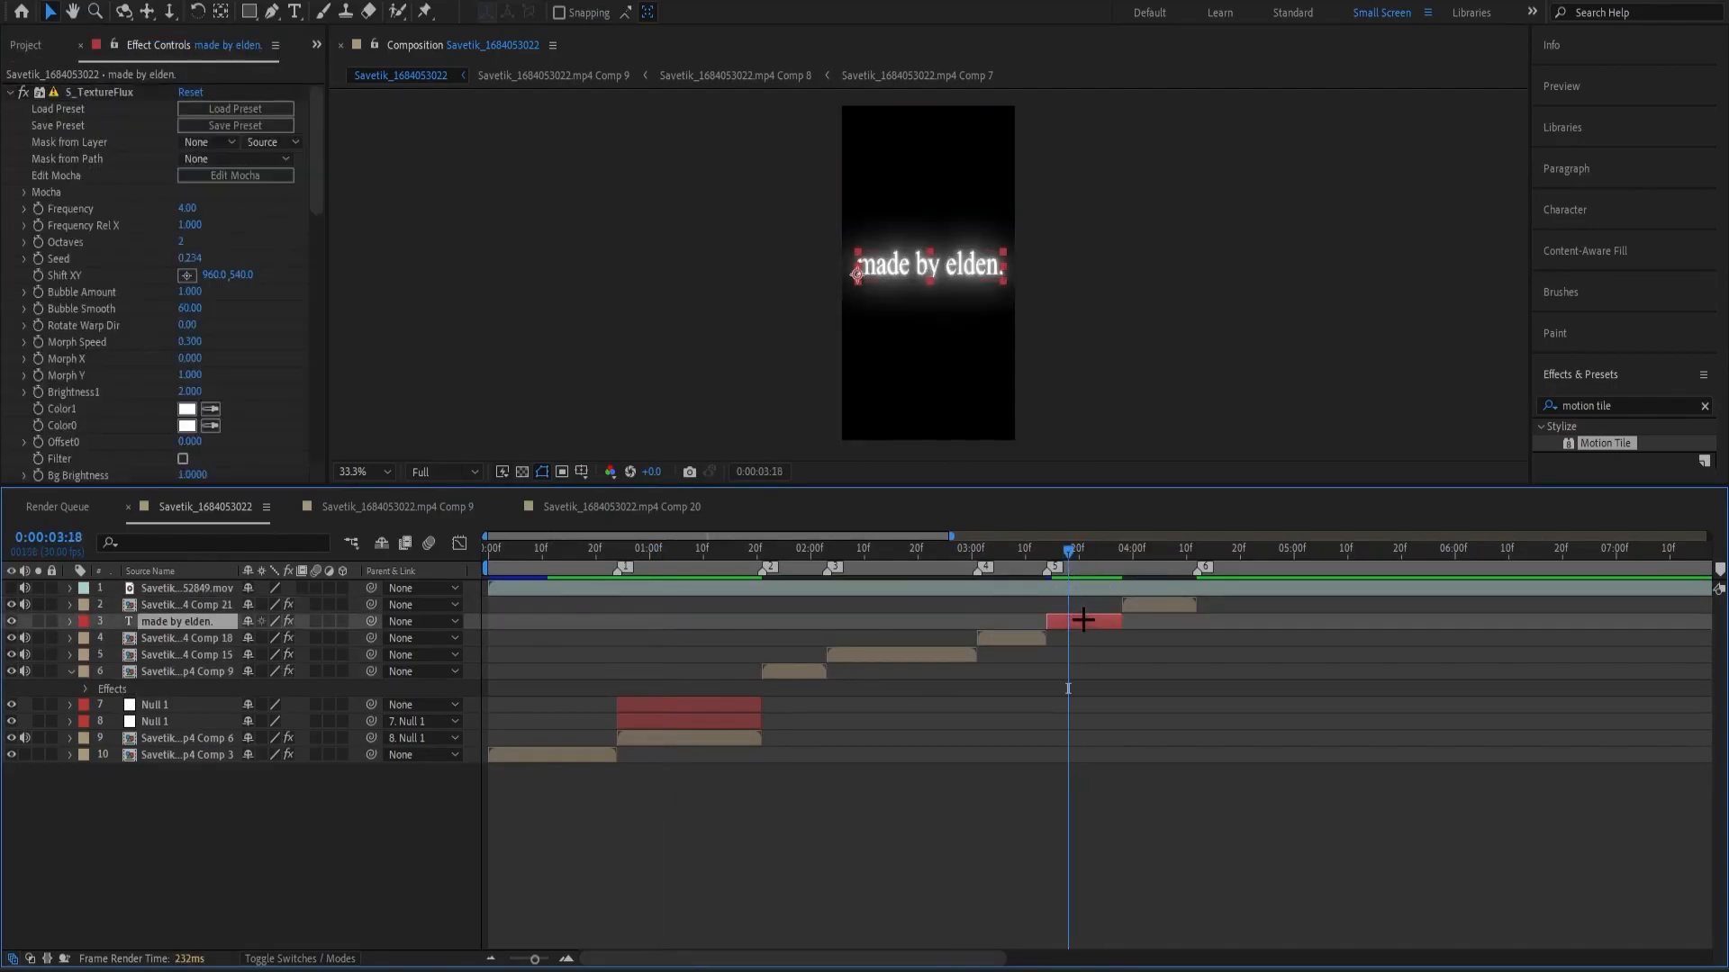
key("Page_Down")
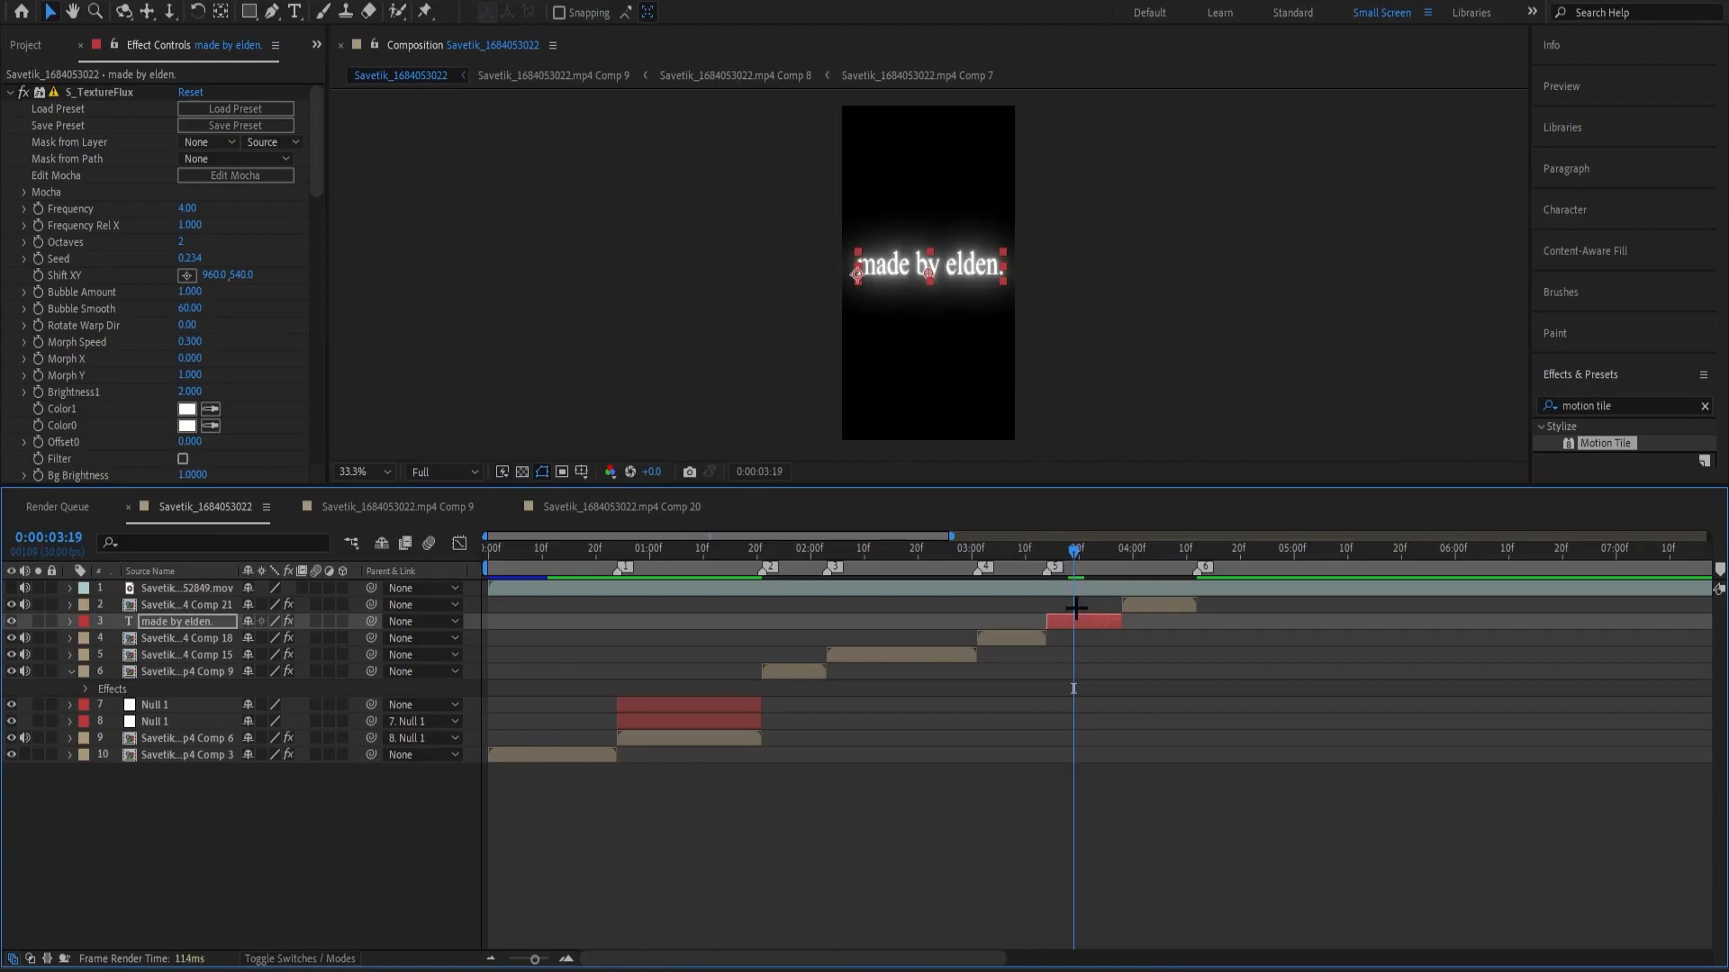
key("s")
left_click_drag(275, 642, 408, 639)
scroll(115, 362, "down", 10)
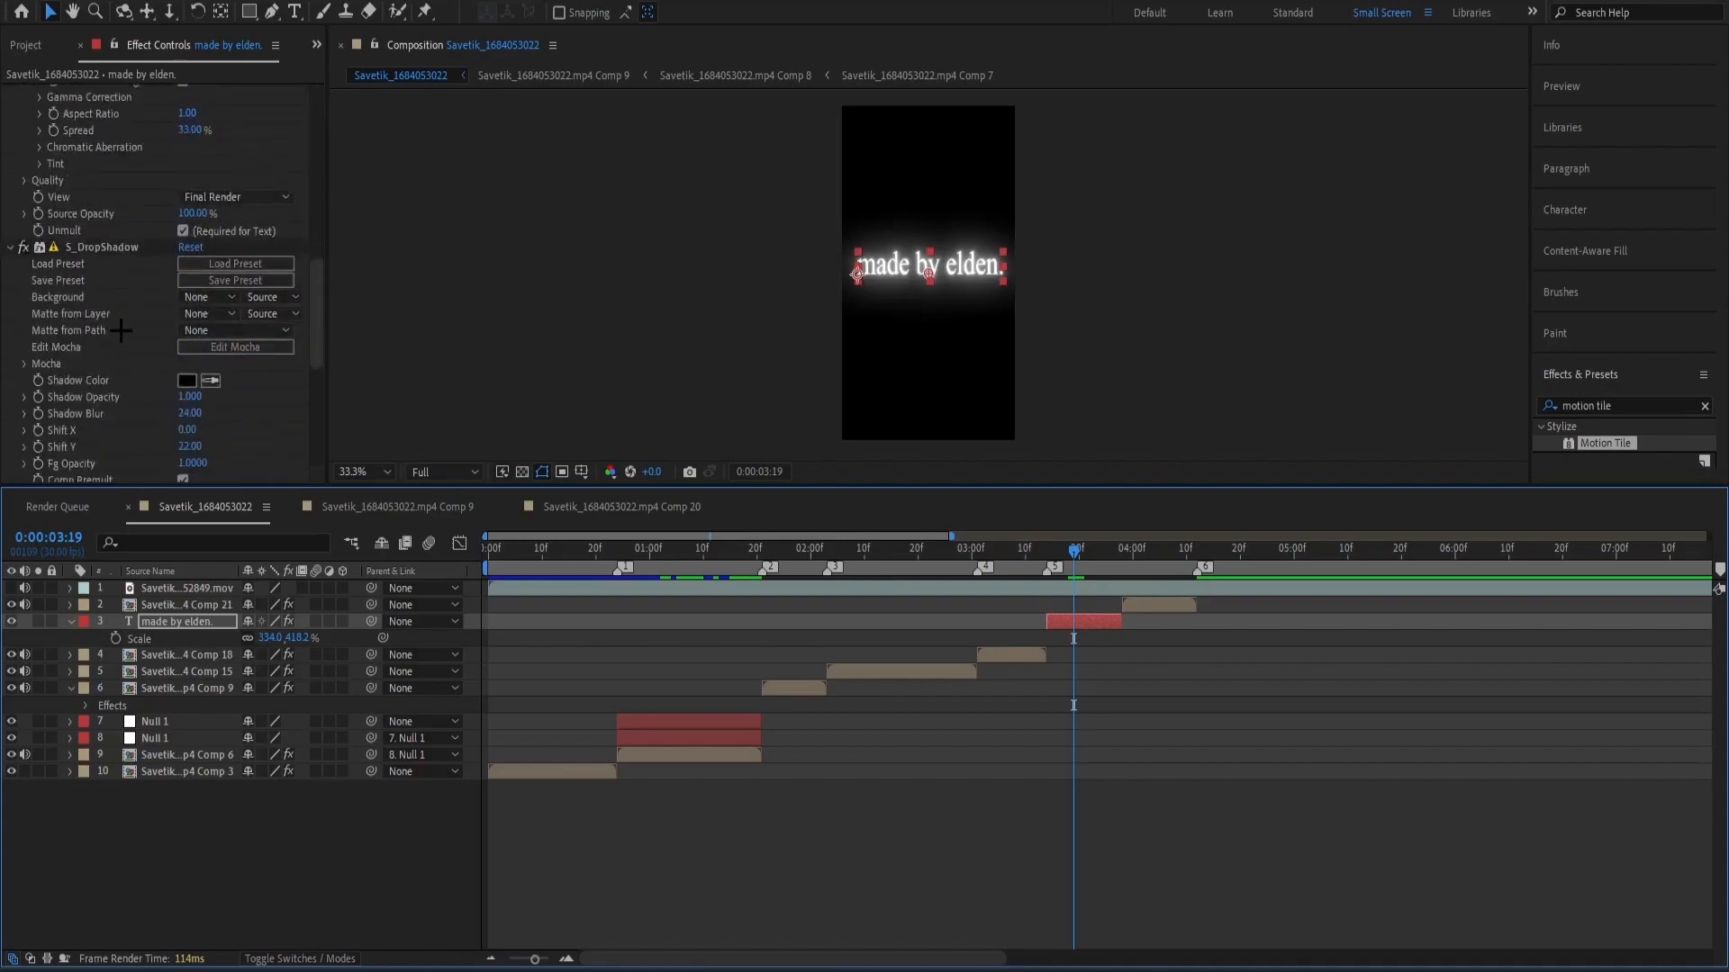
left_click(79, 304)
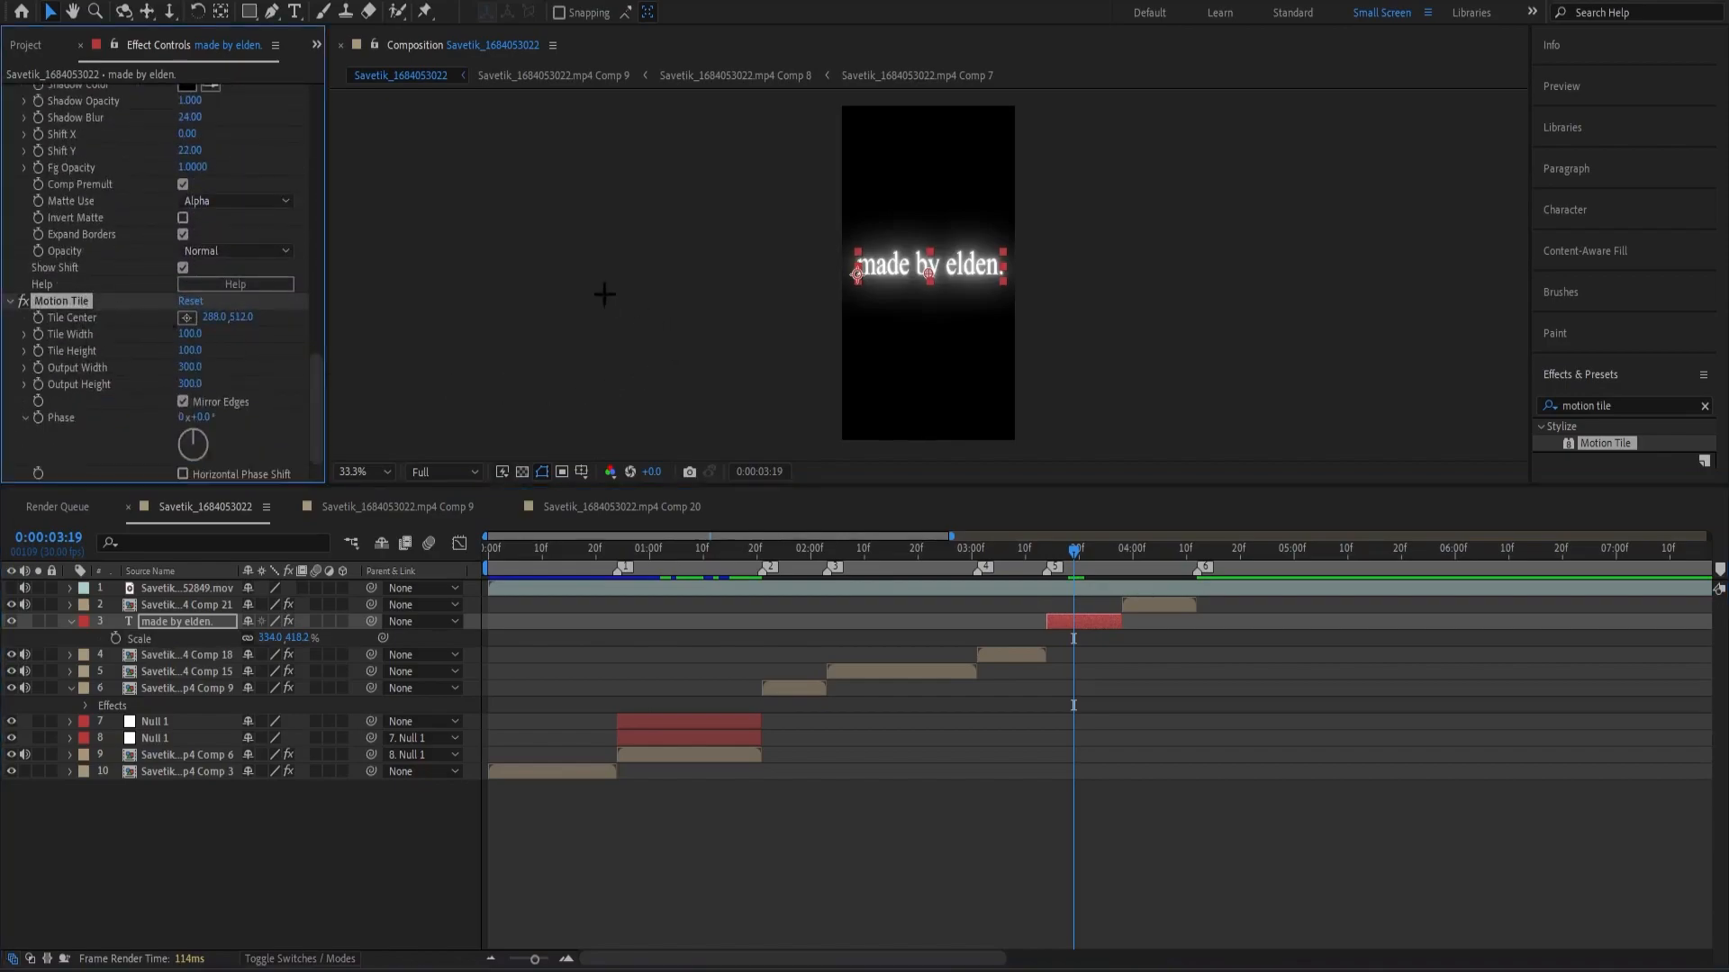
key("Delete")
left_click(1046, 800)
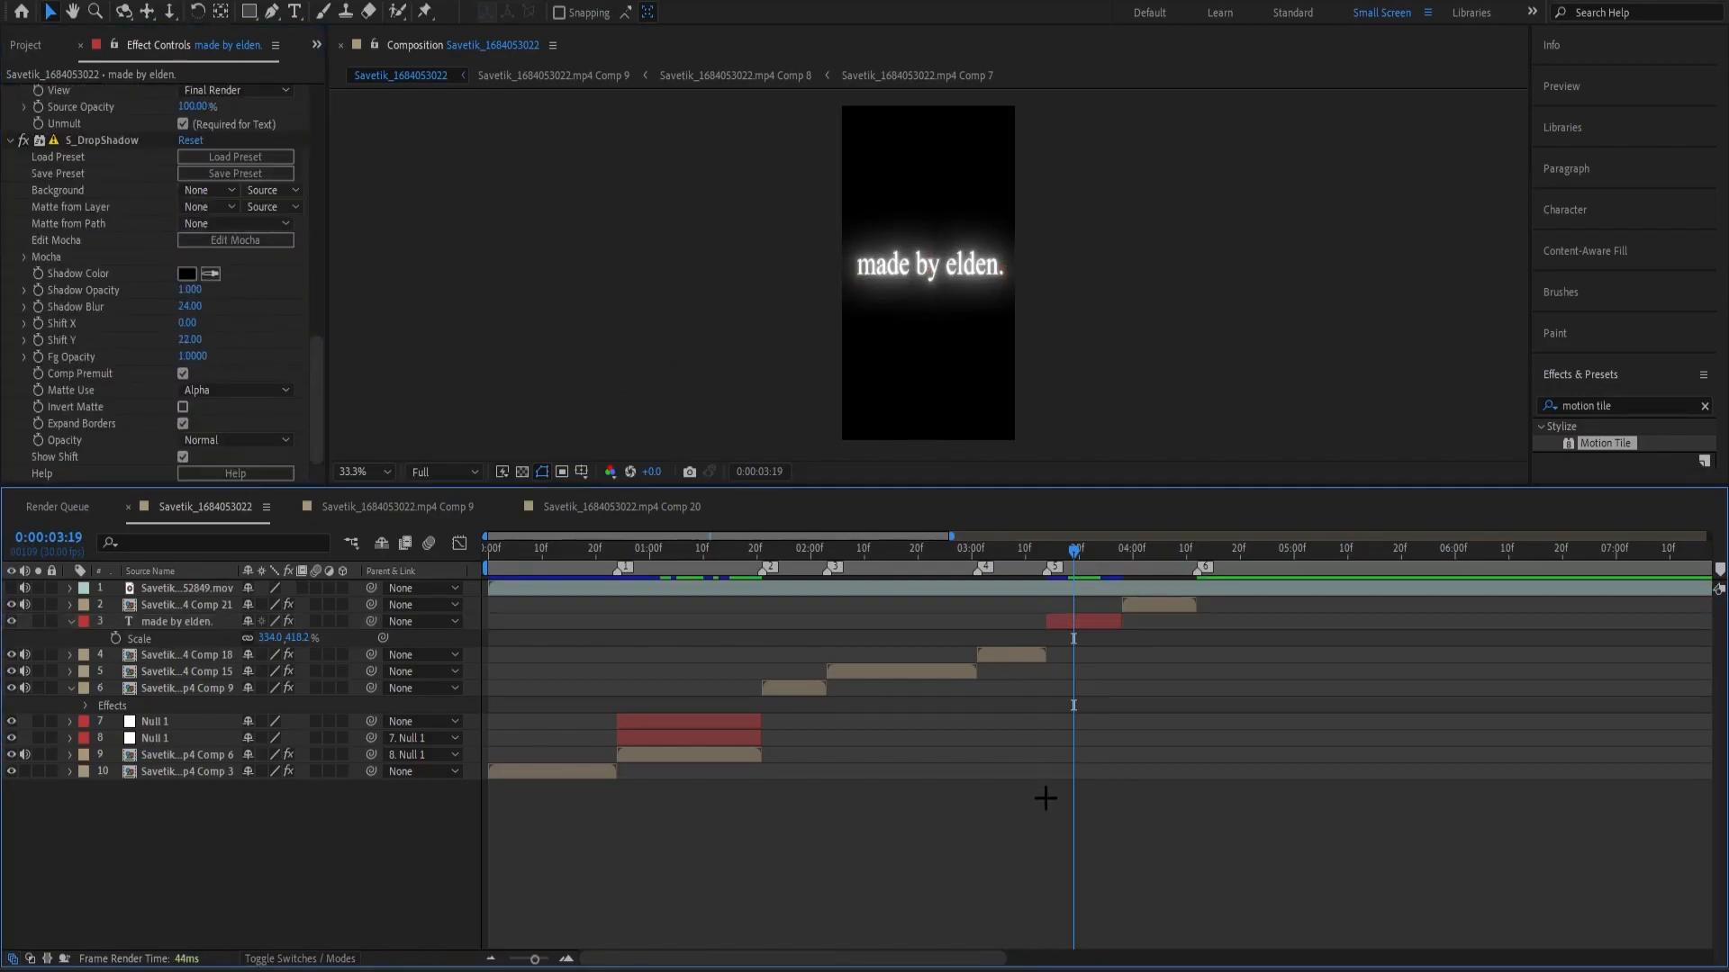
Save the project, collapse the text layer's Scale property and play back the edit.
key("ctrl+s")
key("s")
key("s")
left_click_drag(1090, 558, 961, 560)
key("space")
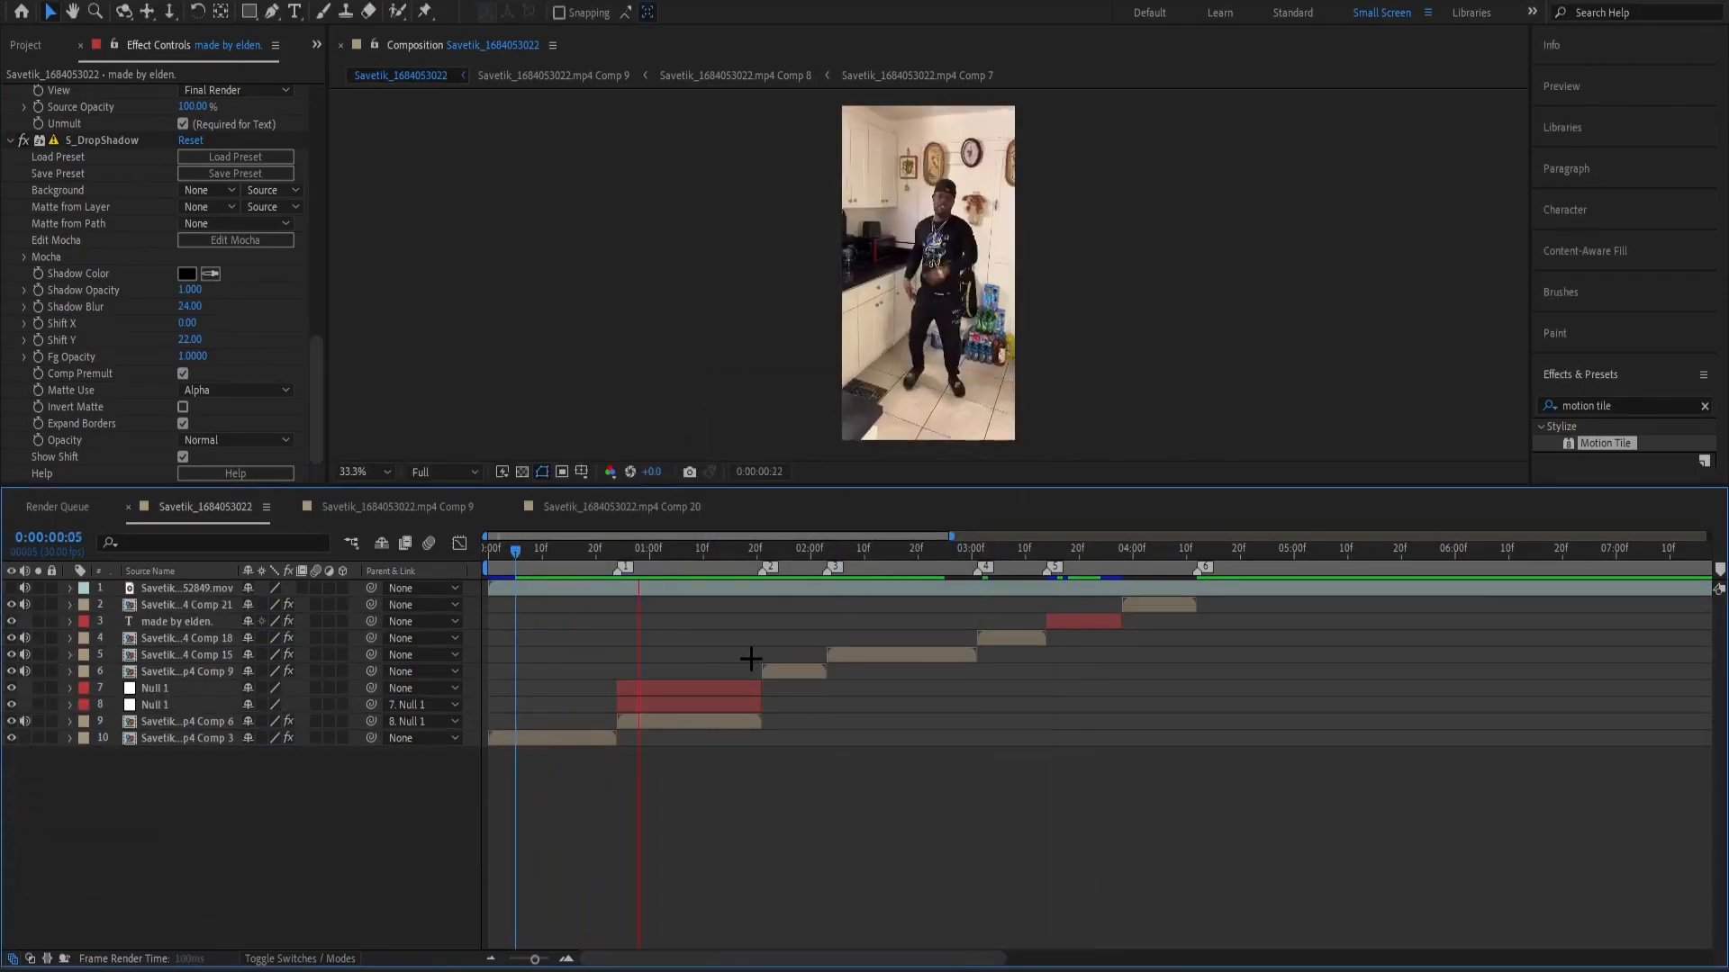
Place the playhead at 0:00:01:21, where Comp 6's clip ends, and reveal the lower null's Scale property.
left_click_drag(678, 575, 762, 573)
left_click(744, 705)
key("s")
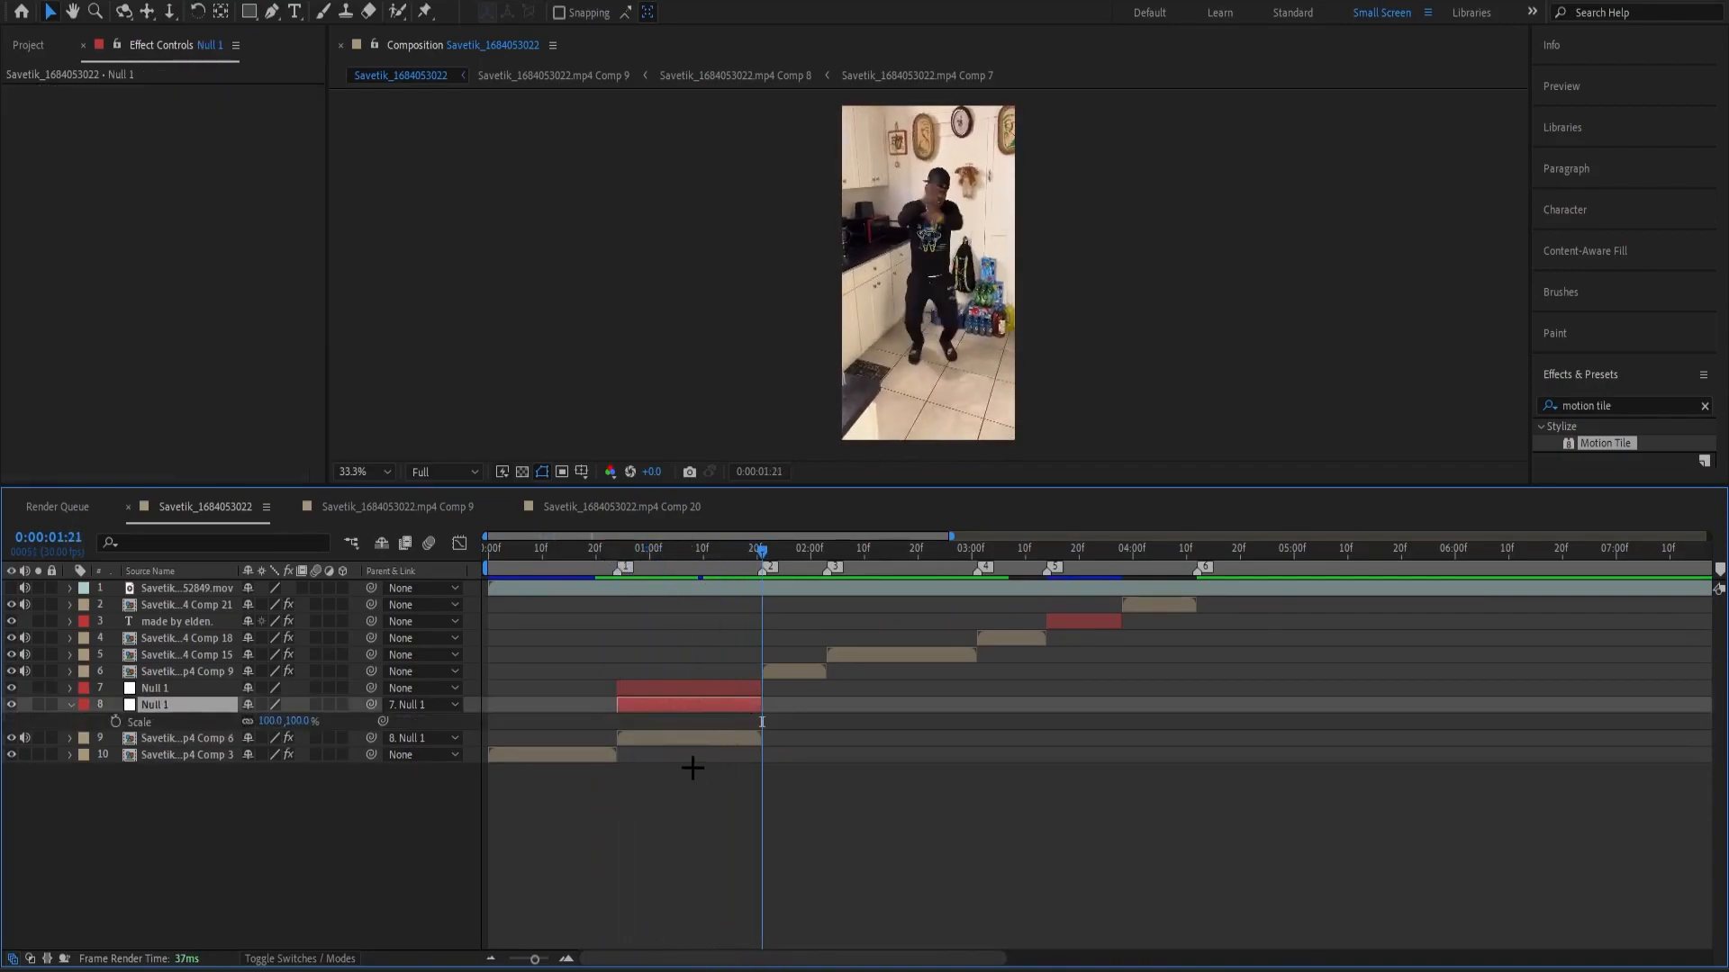
key("s")
left_click(692, 779)
left_click(708, 703)
key("s")
Try a scale of 110% on the lower null near the end of Comp 6's clip.
left_click_drag(722, 551, 763, 655)
left_click_drag(273, 722, 284, 722)
key("Page_Up")
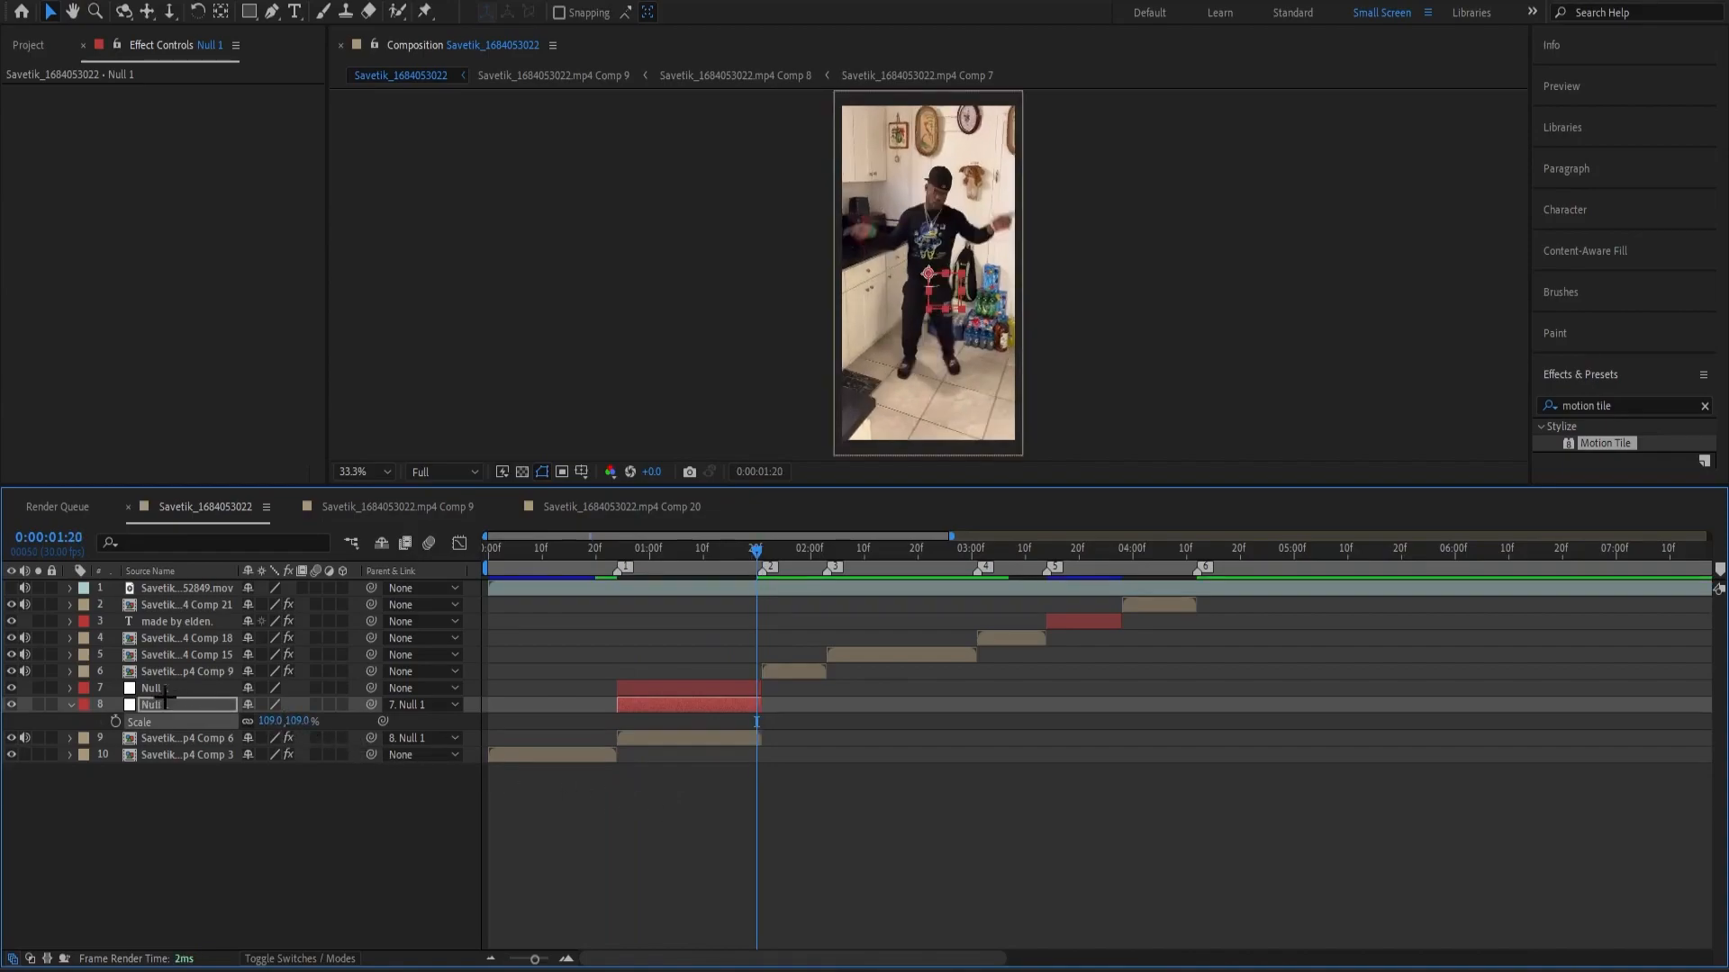
left_click(266, 724)
type("110")
key("Return")
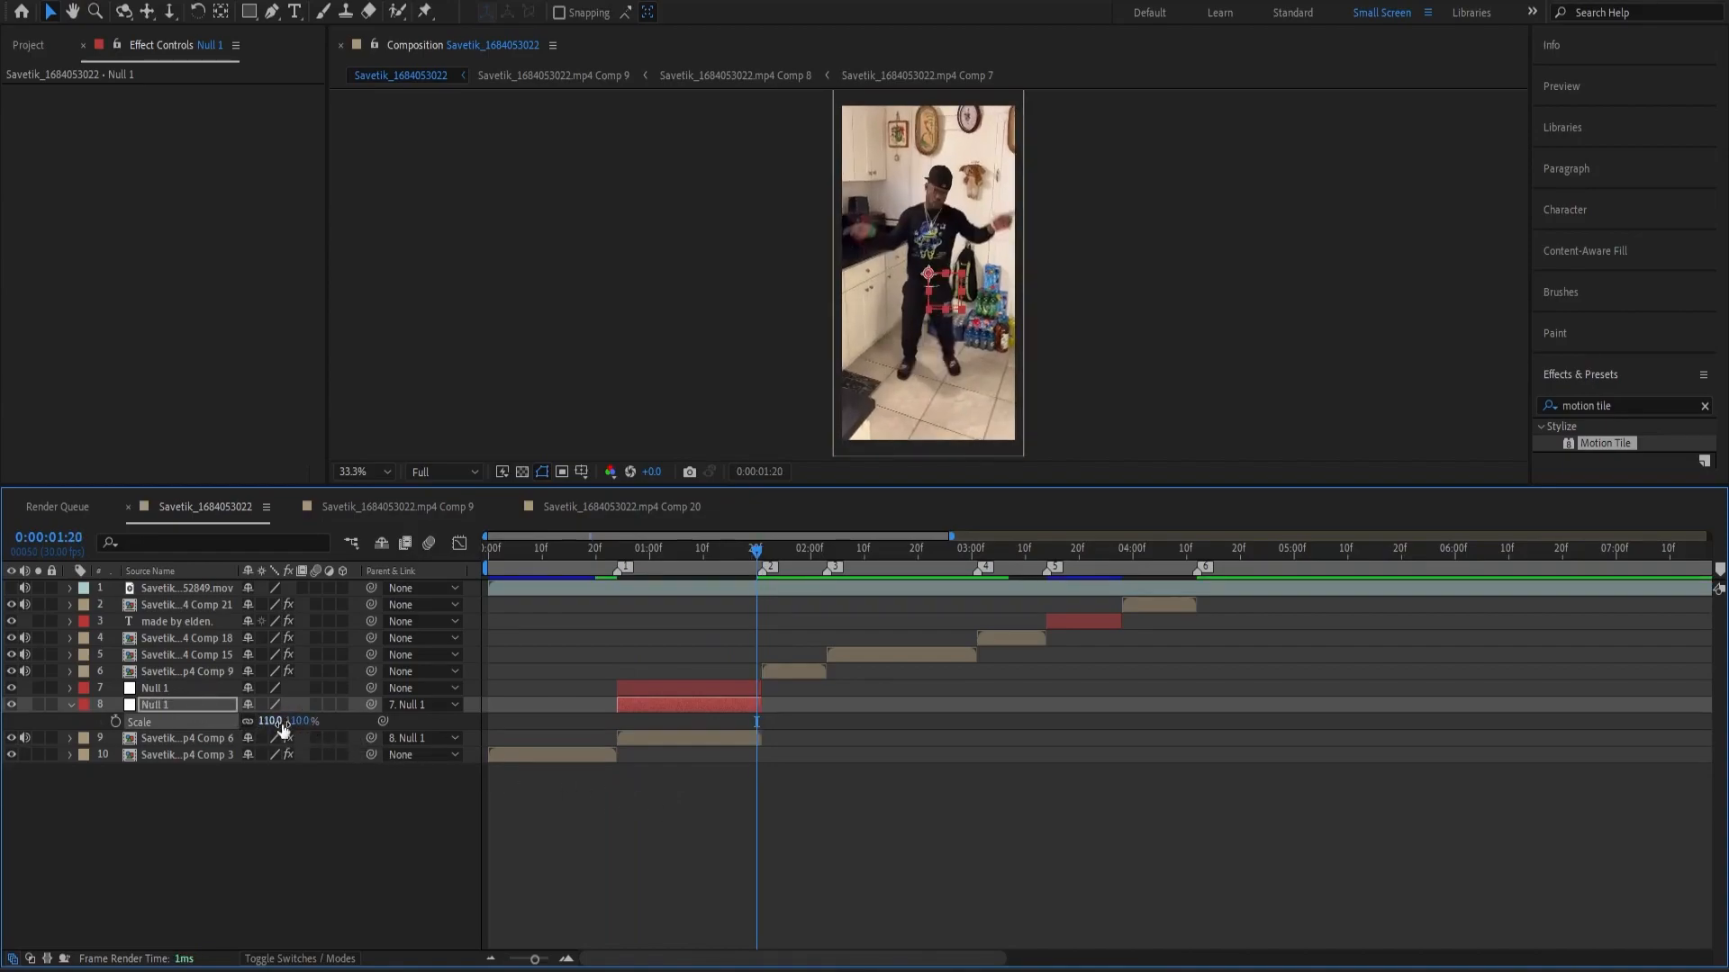
Set the lower null's Scale to 120% and add a Scale keyframe at 0:00:01:21.
left_click(283, 723)
left_click(279, 721)
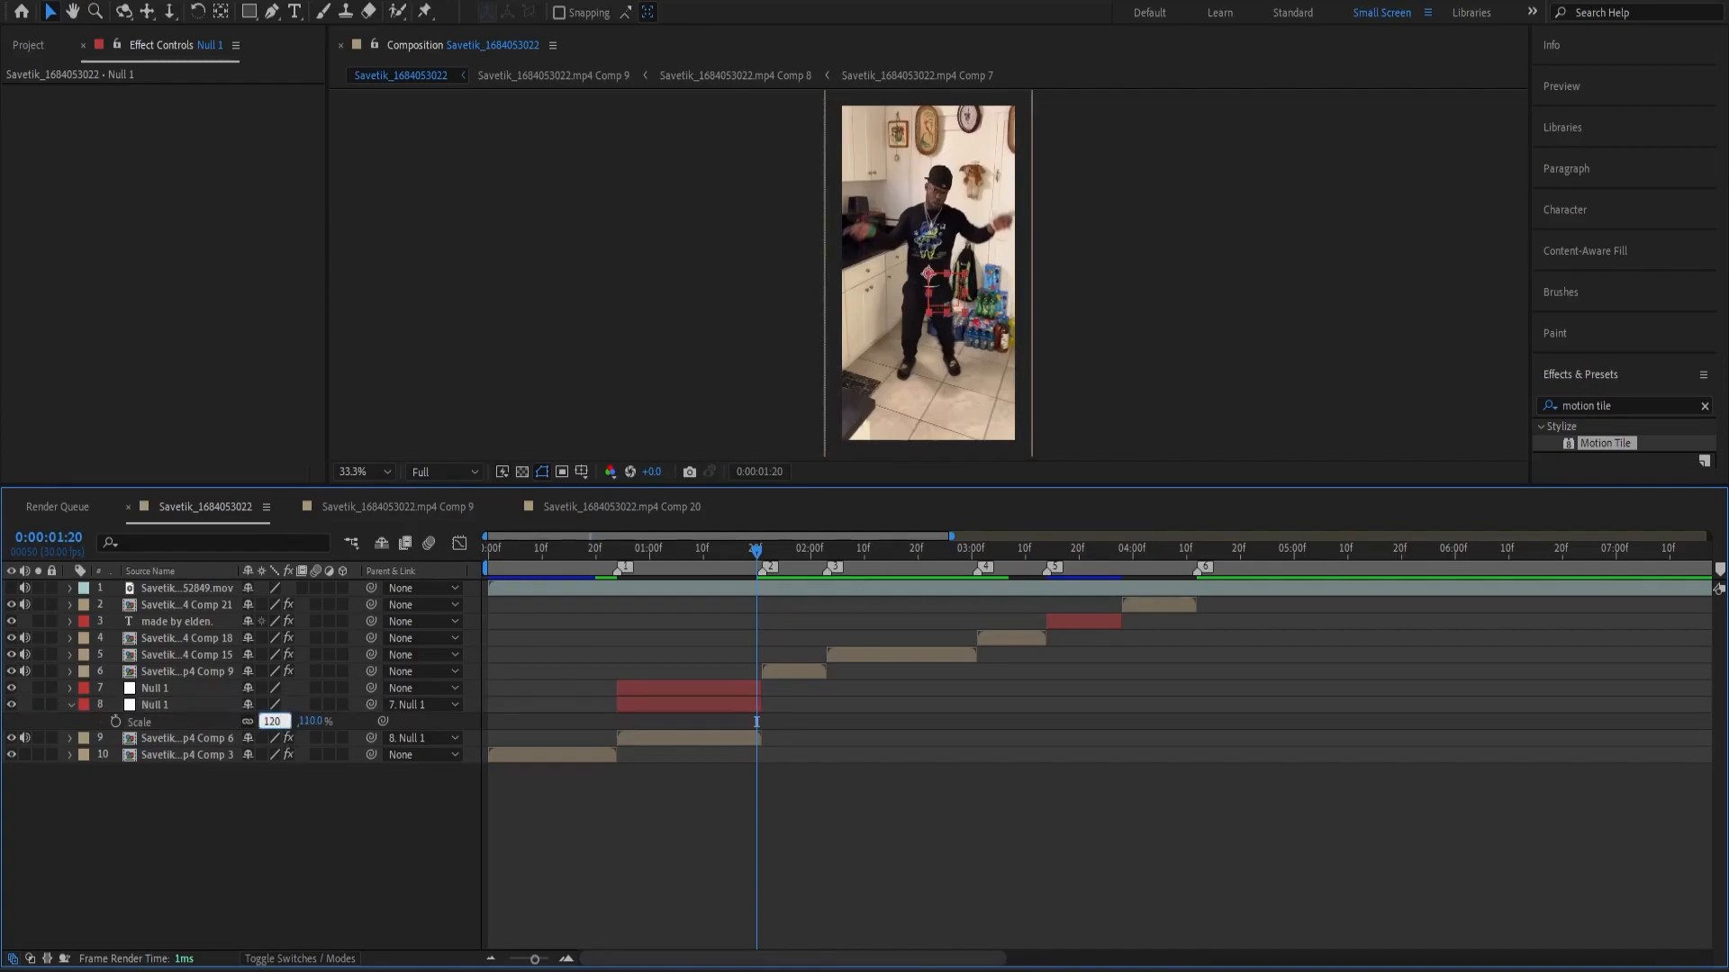
type("120")
key("Return")
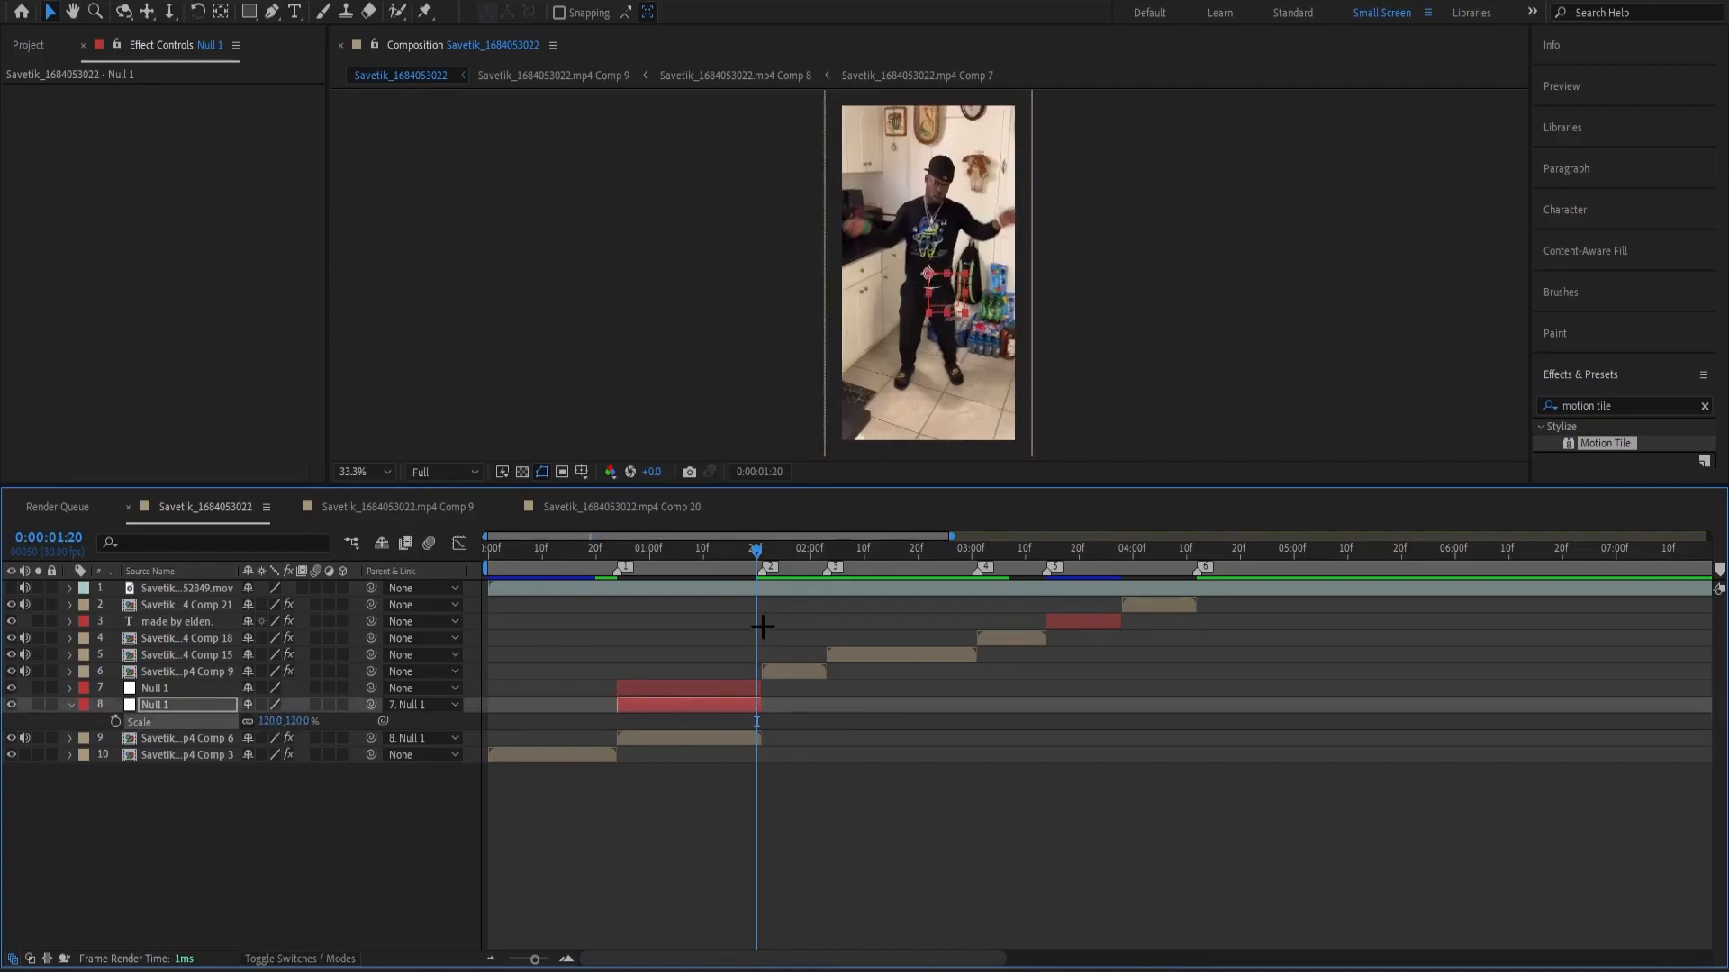
key("Page_Down")
left_click(115, 721)
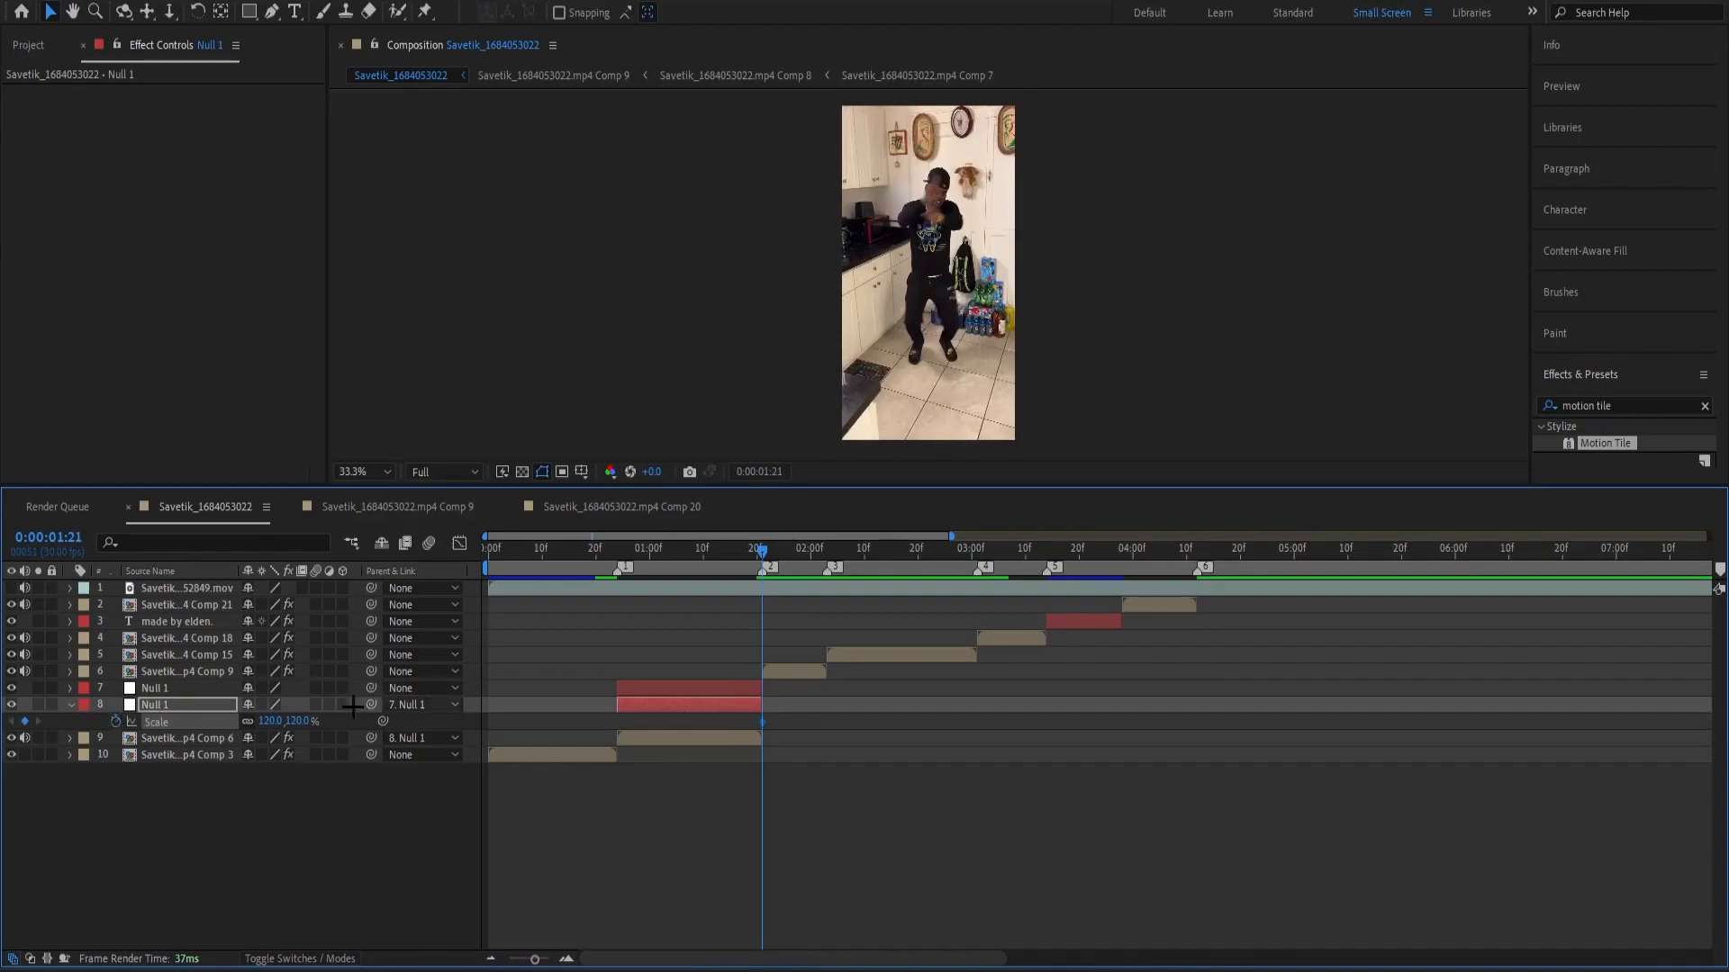
Keyframe the lower null's Scale at 0:00:00:24, trying 50% before entering 70%.
left_click_drag(740, 554, 618, 625)
left_click(533, 770)
left_click(270, 721)
type("50")
key("Return")
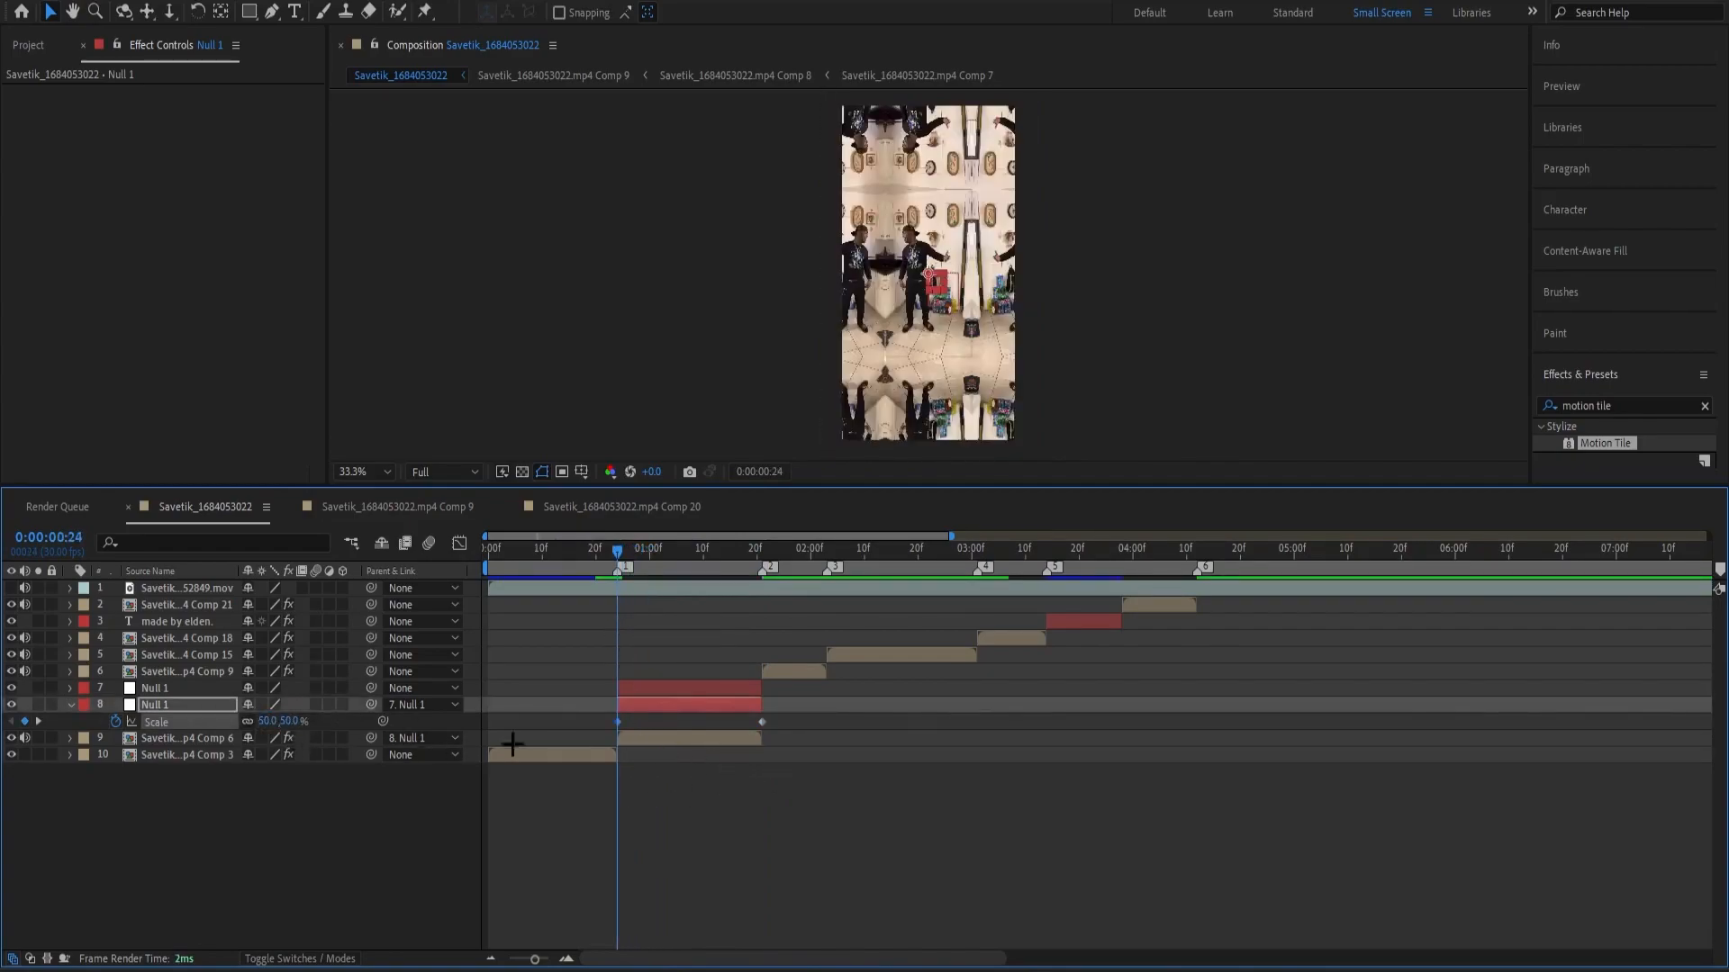
left_click(269, 722)
type("70")
key("Return")
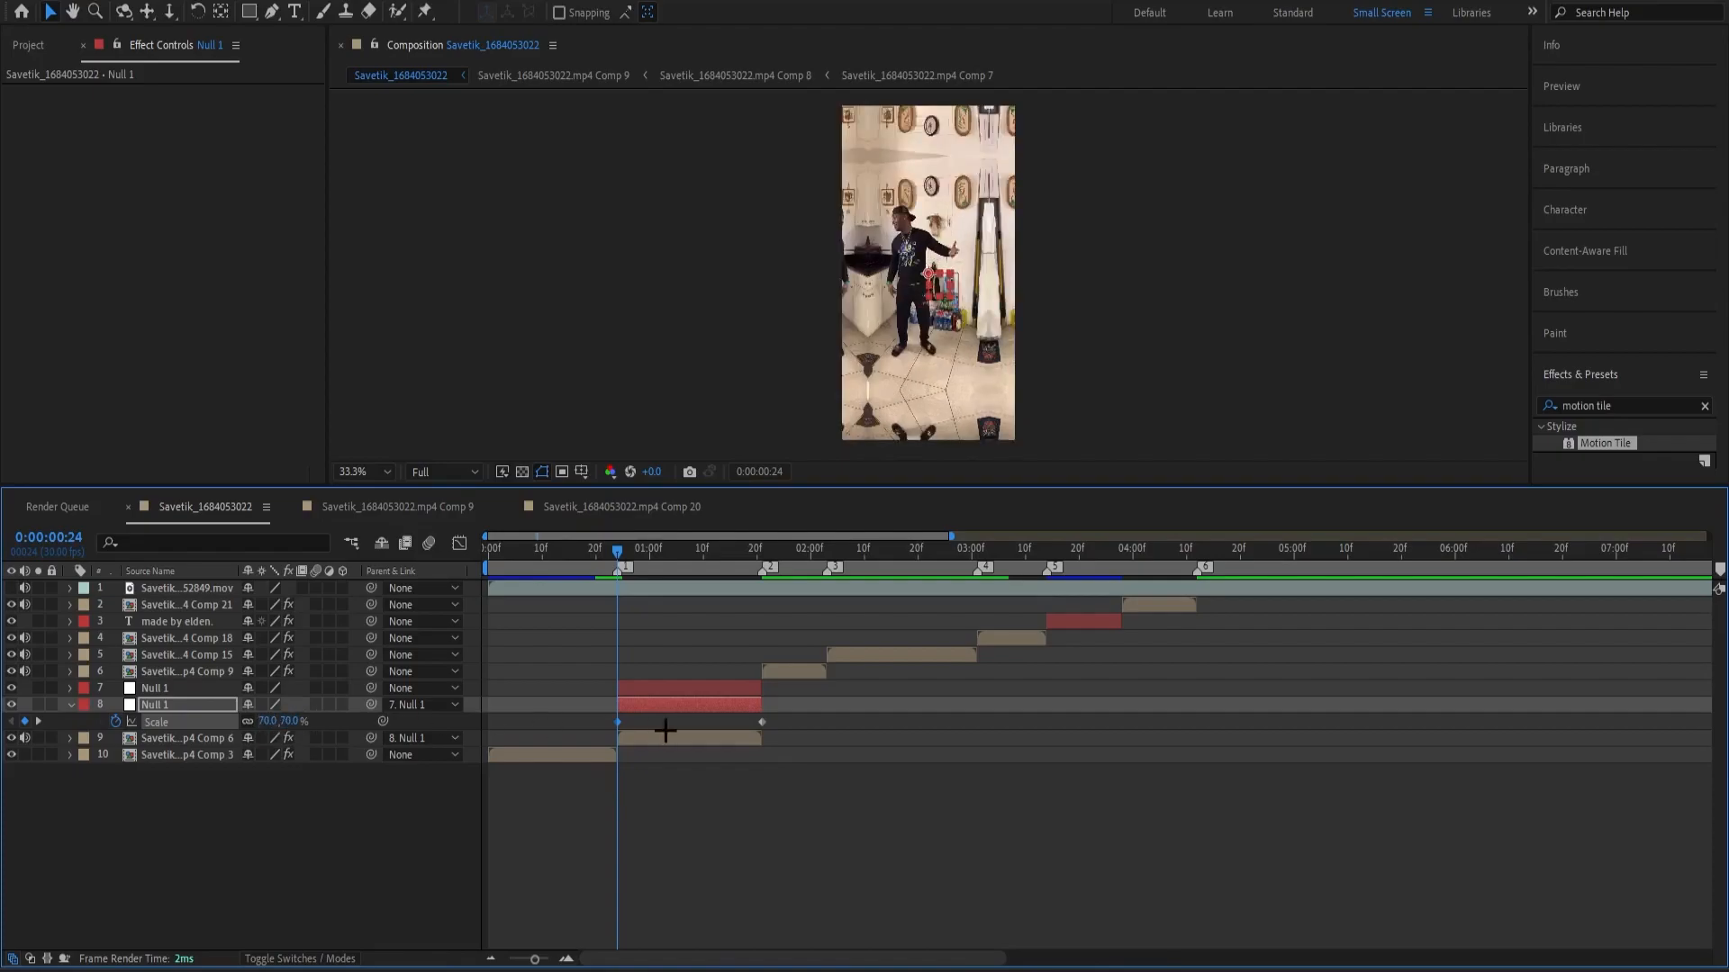
Apply Easy Ease to both of the lower null's Scale keyframes and show their curve in the Graph Editor.
left_click_drag(774, 729, 567, 726)
key("shift+F3")
left_click(664, 842)
left_click(758, 757)
left_click(699, 734)
left_click(746, 734)
left_click(702, 726)
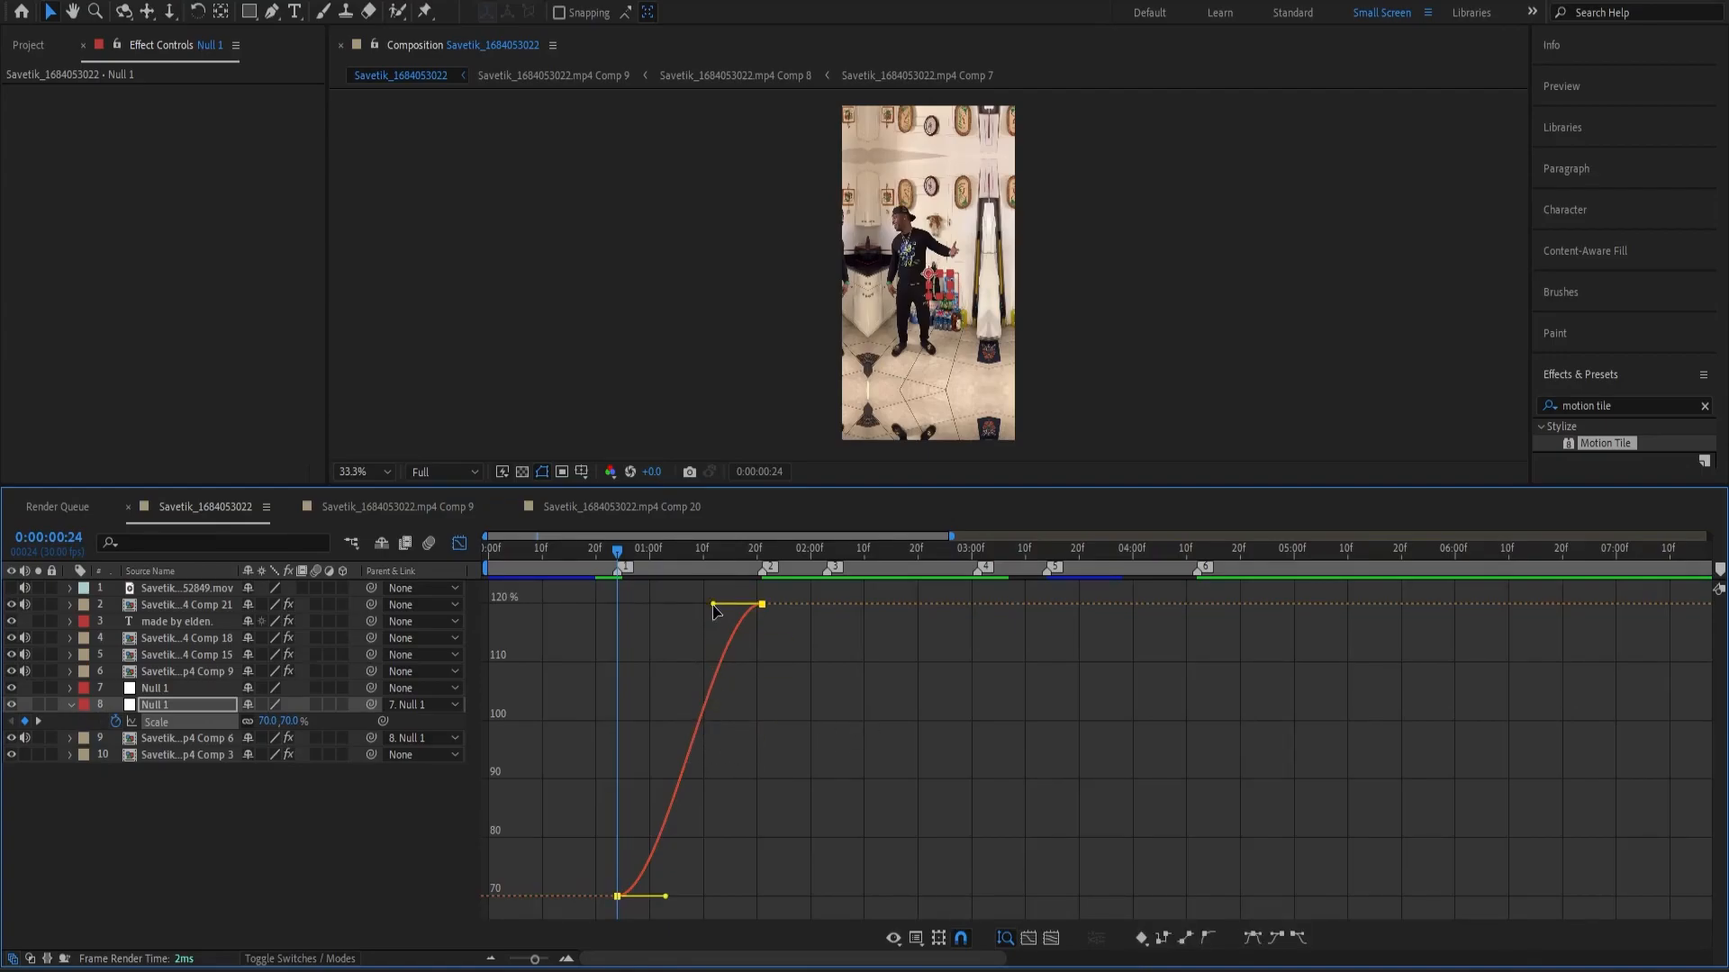
left_click(459, 544)
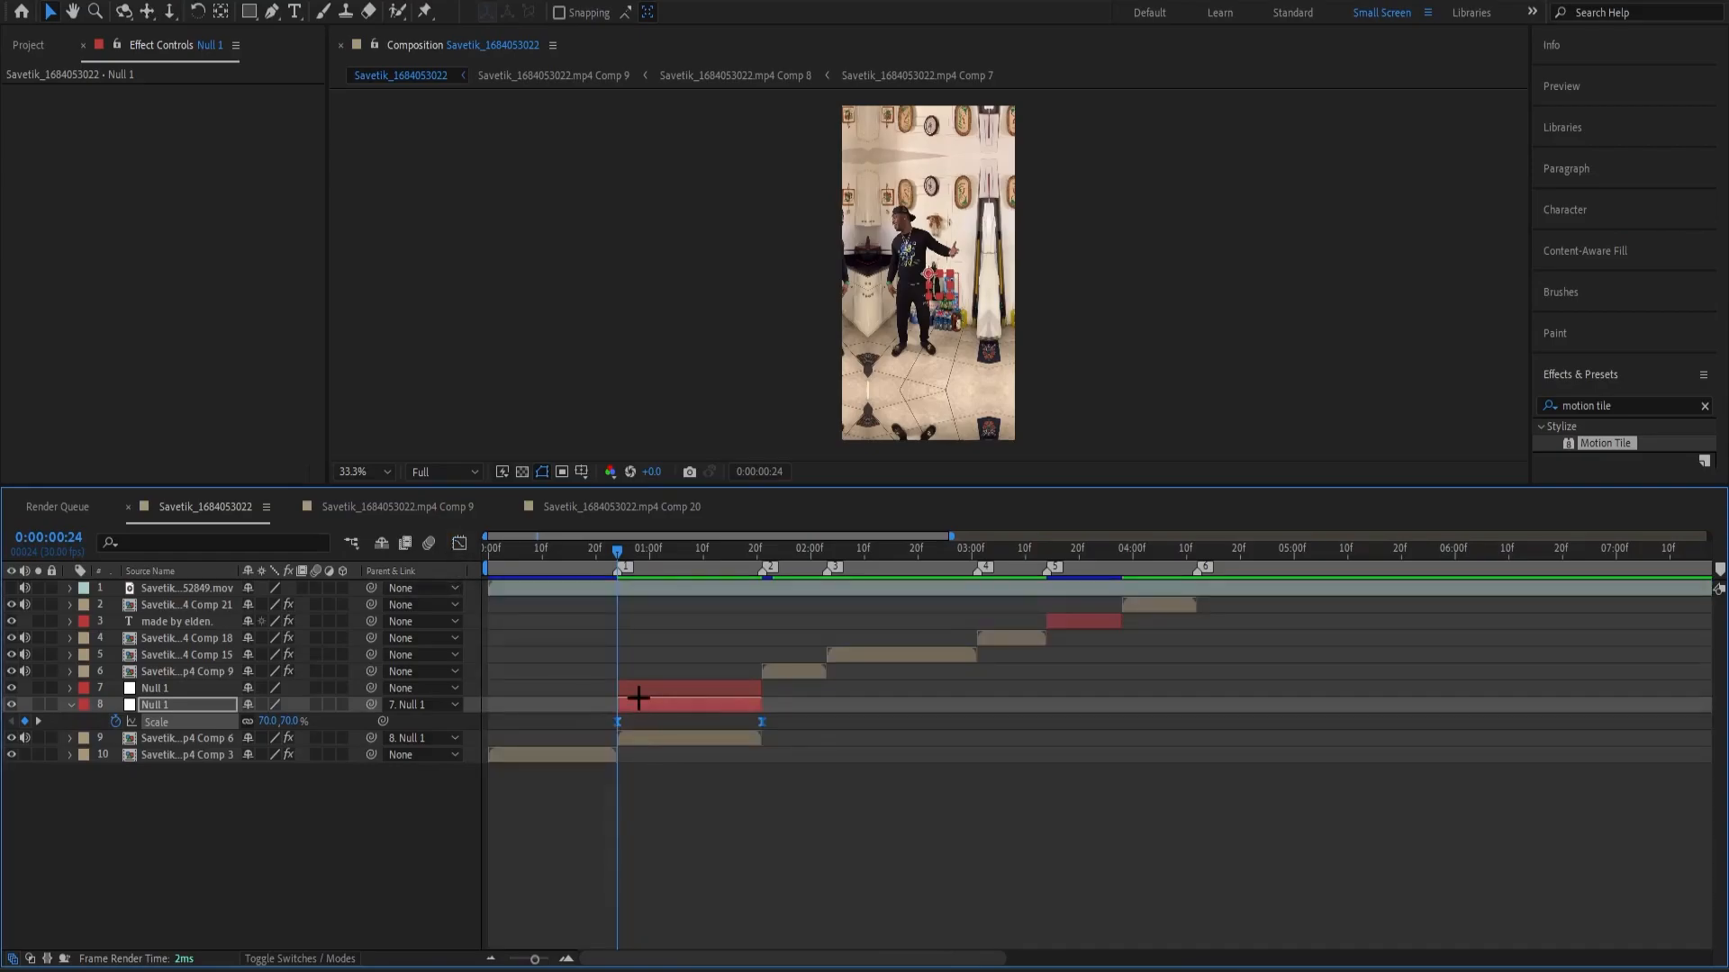
key("shift+F3")
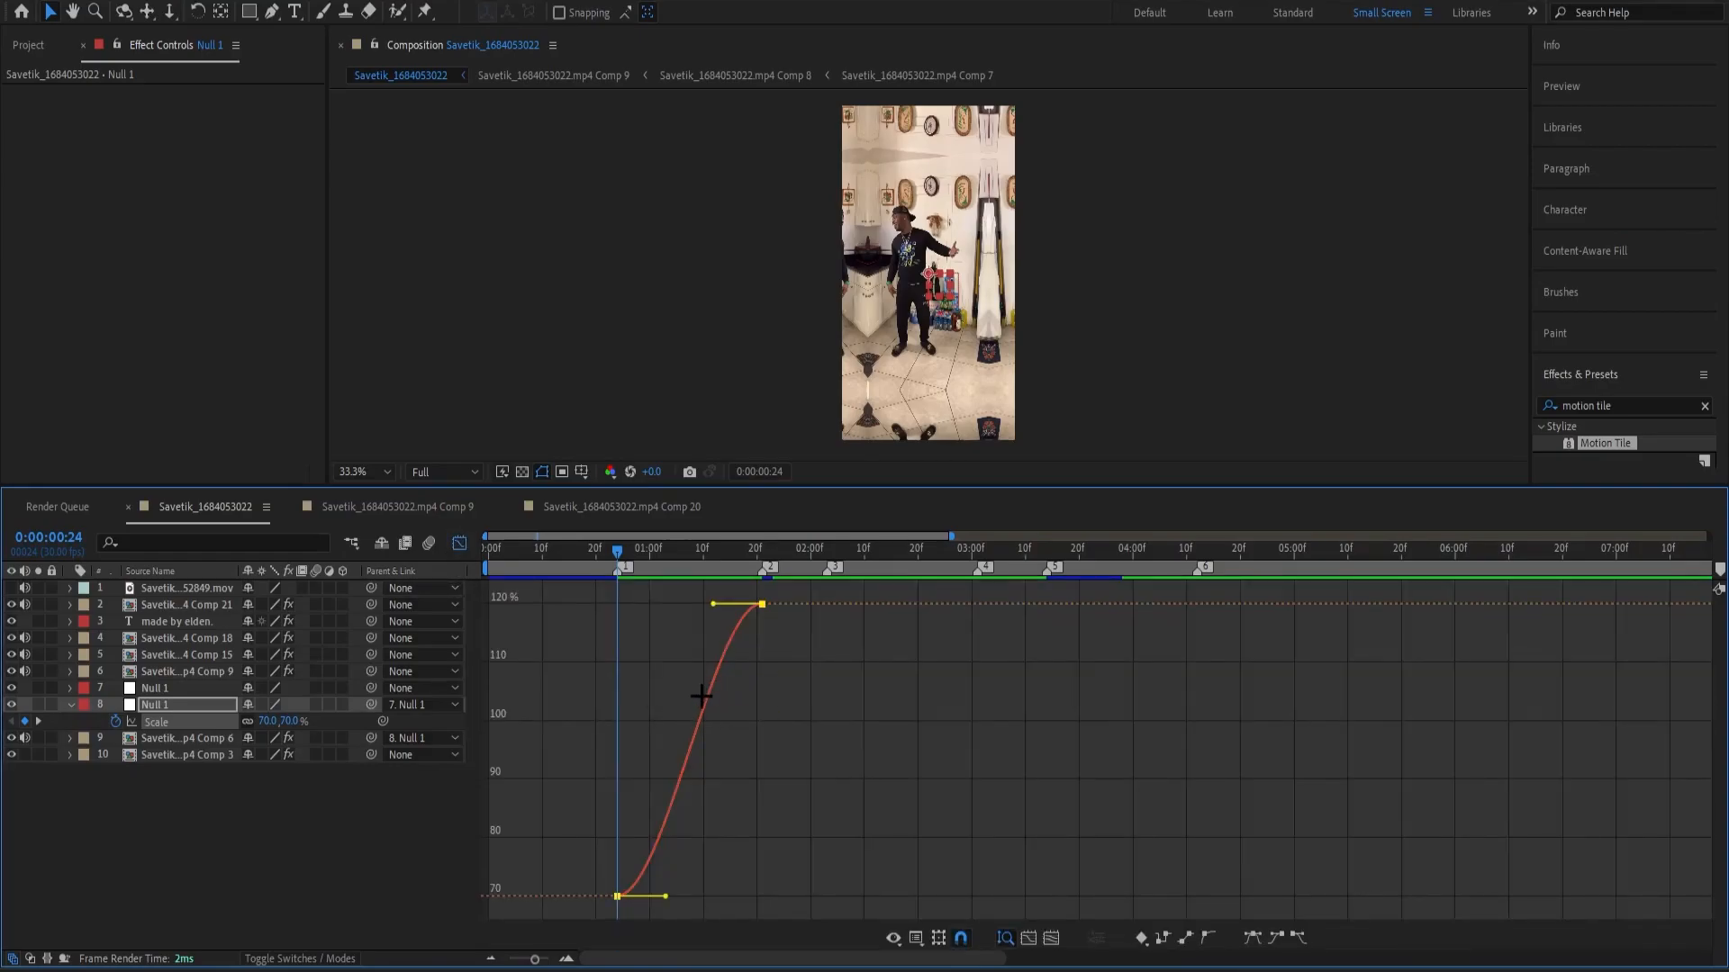
Try a fast-start and a slow-start shape for the lower null's Scale curve using the keyframe handles.
left_click_drag(711, 609, 617, 603)
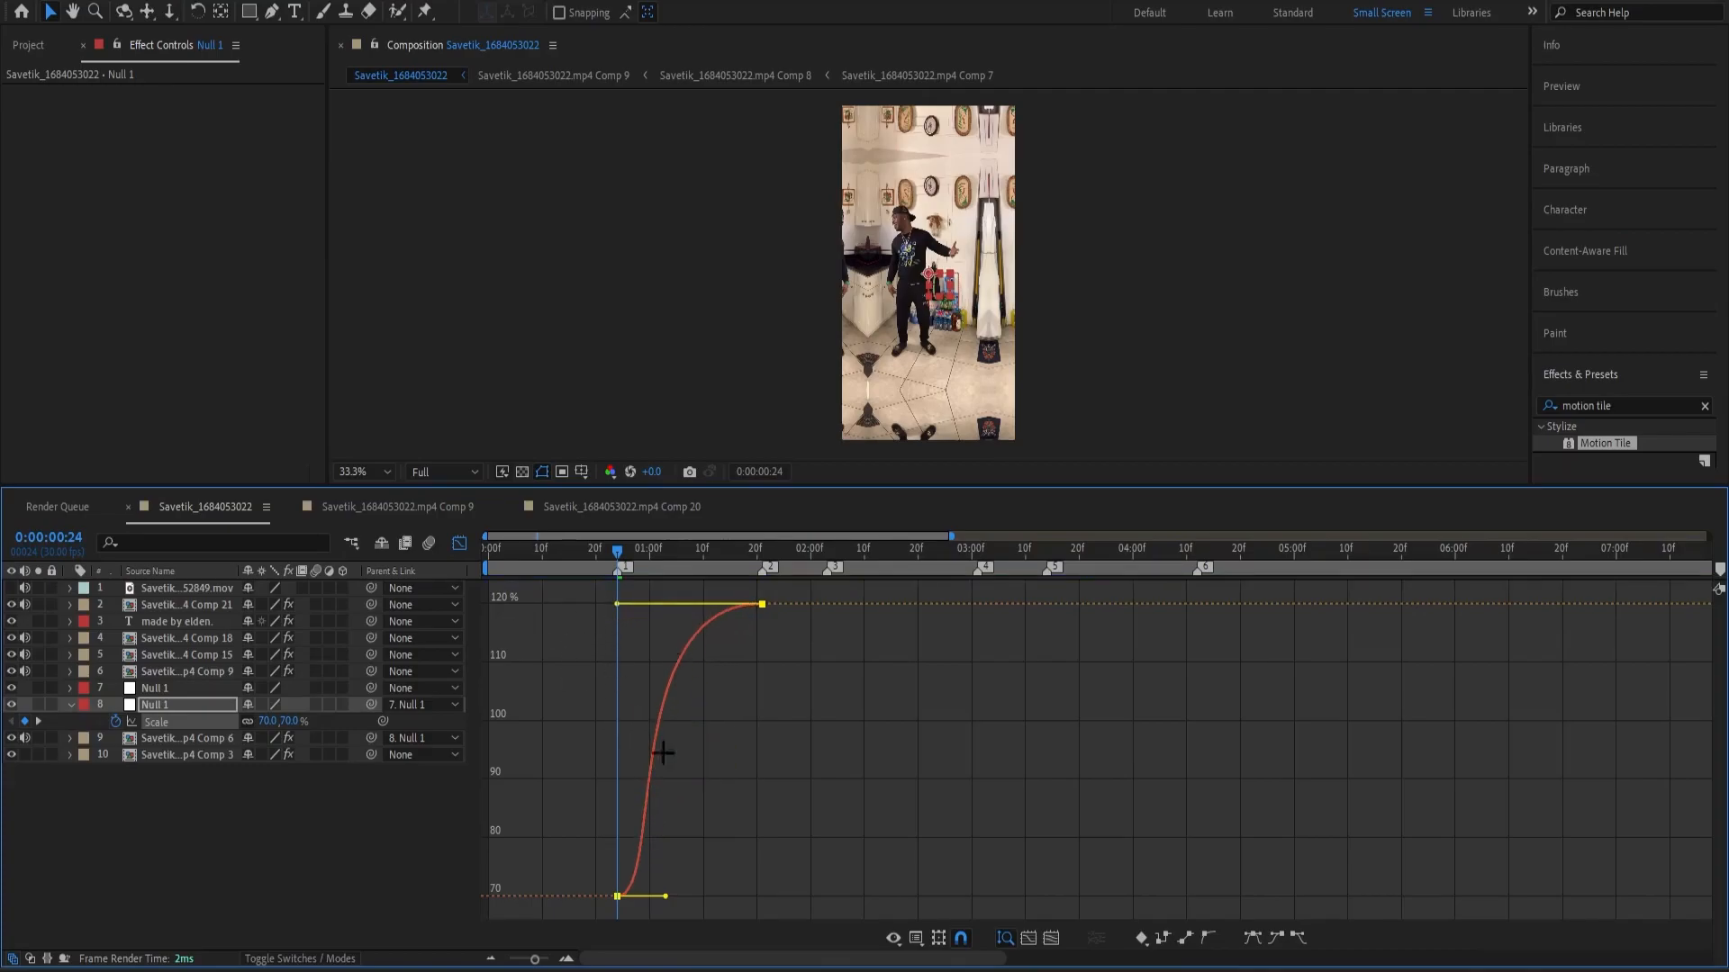
left_click_drag(667, 898, 619, 861)
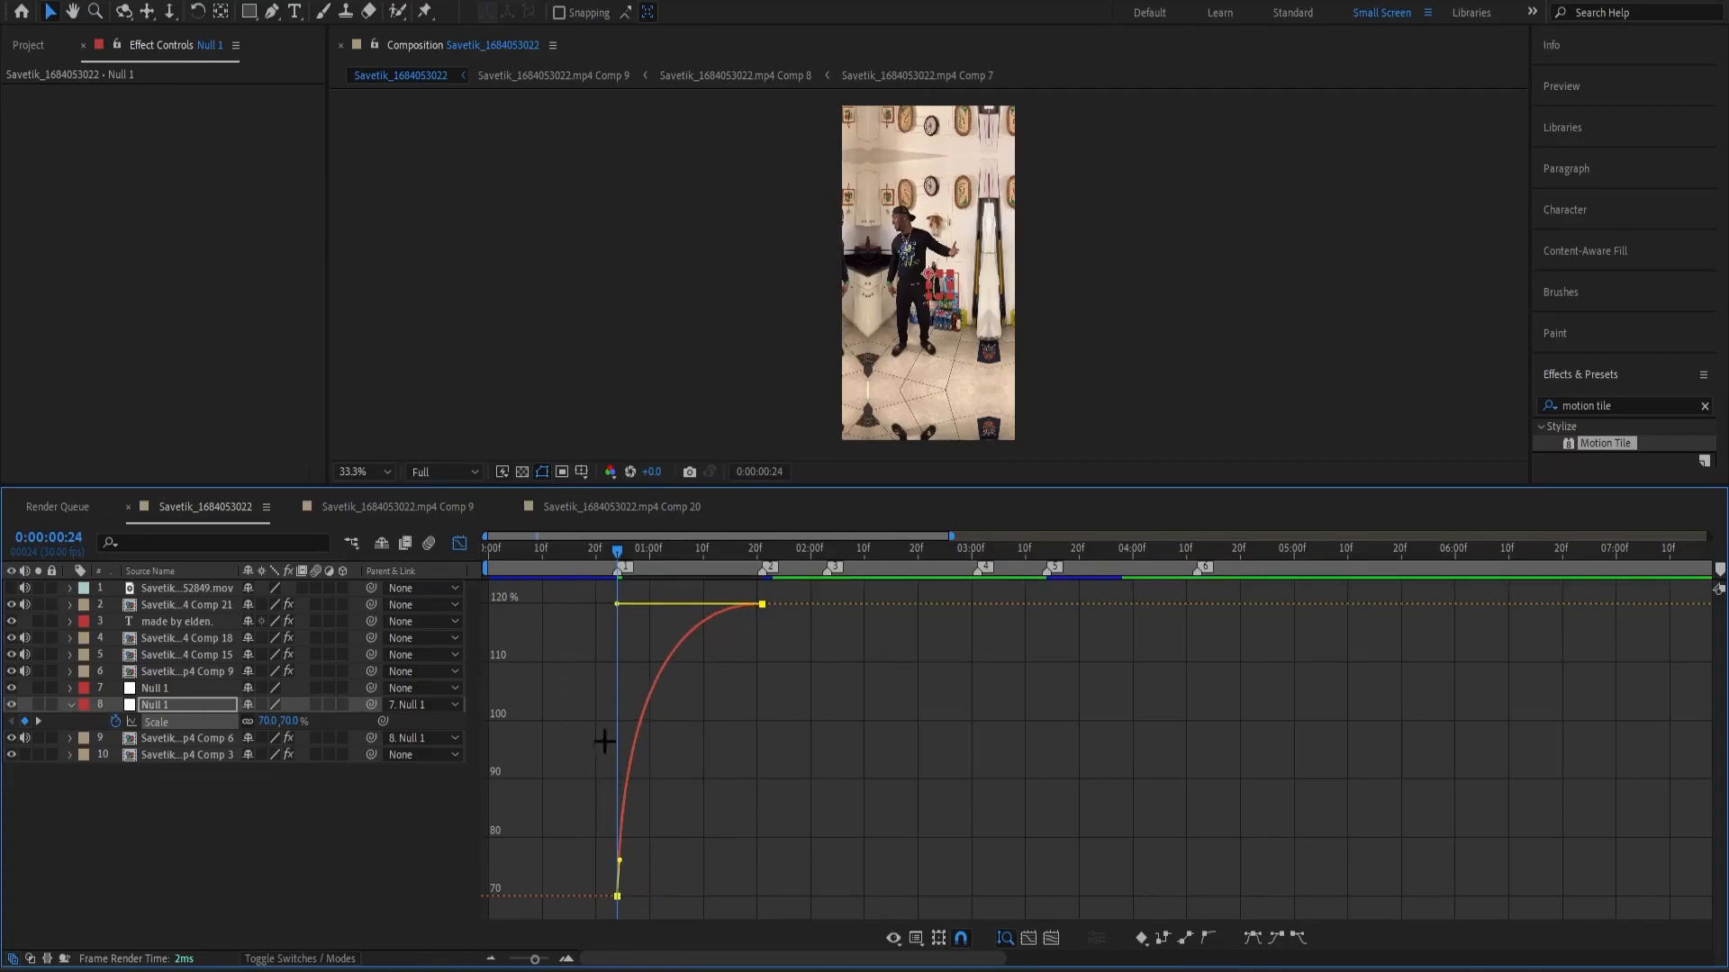
left_click_drag(617, 603, 756, 604)
left_click_drag(620, 861, 762, 895)
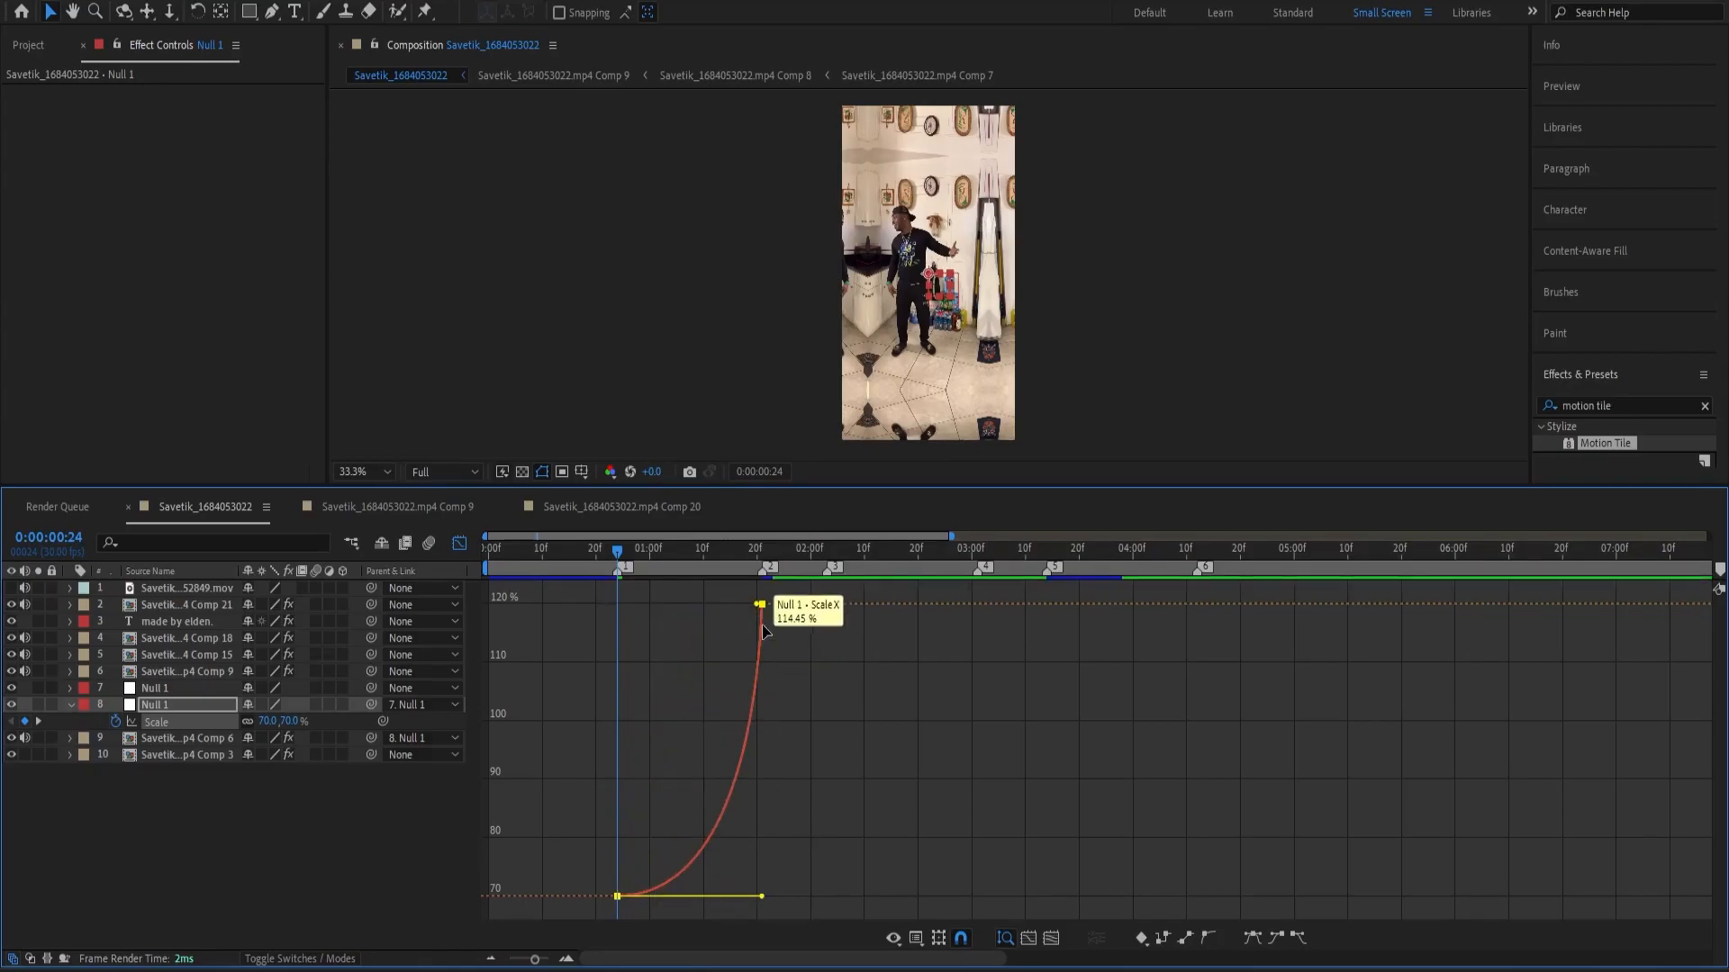
Shape the null's Scale curve to rise steeply from the first keyframe and level off into the second, and play it back.
left_click_drag(756, 604, 509, 597)
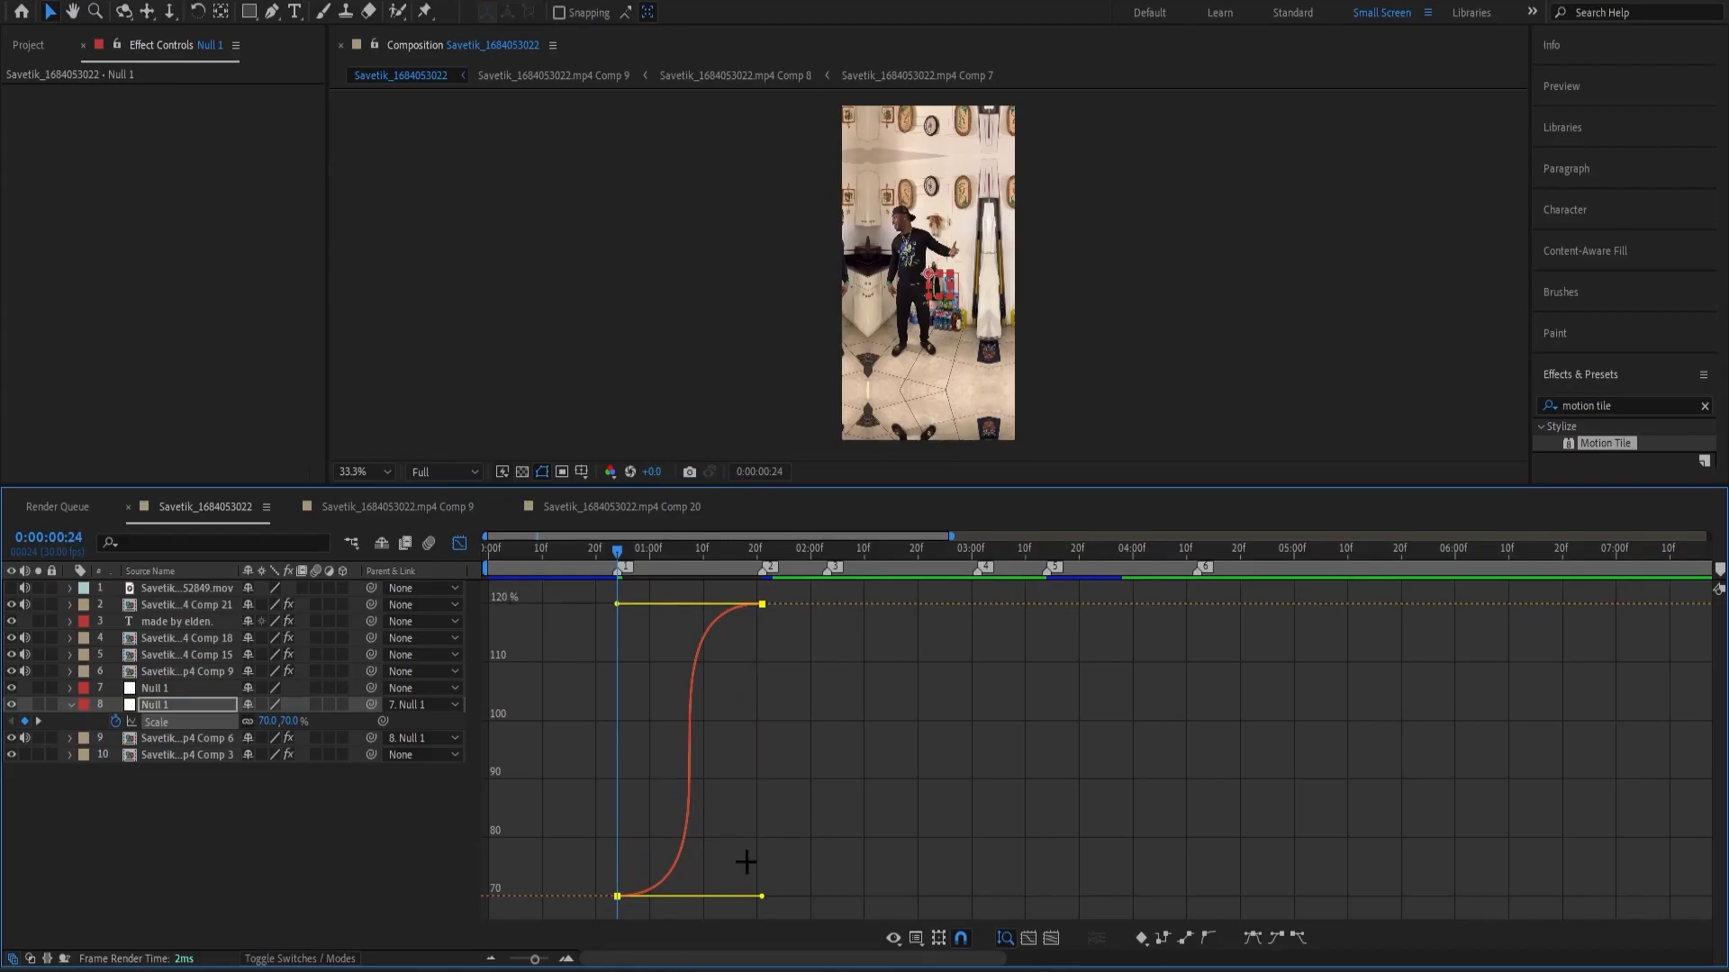
left_click_drag(761, 897, 469, 748)
left_click_drag(621, 755, 610, 771)
left_click_drag(628, 563, 627, 623)
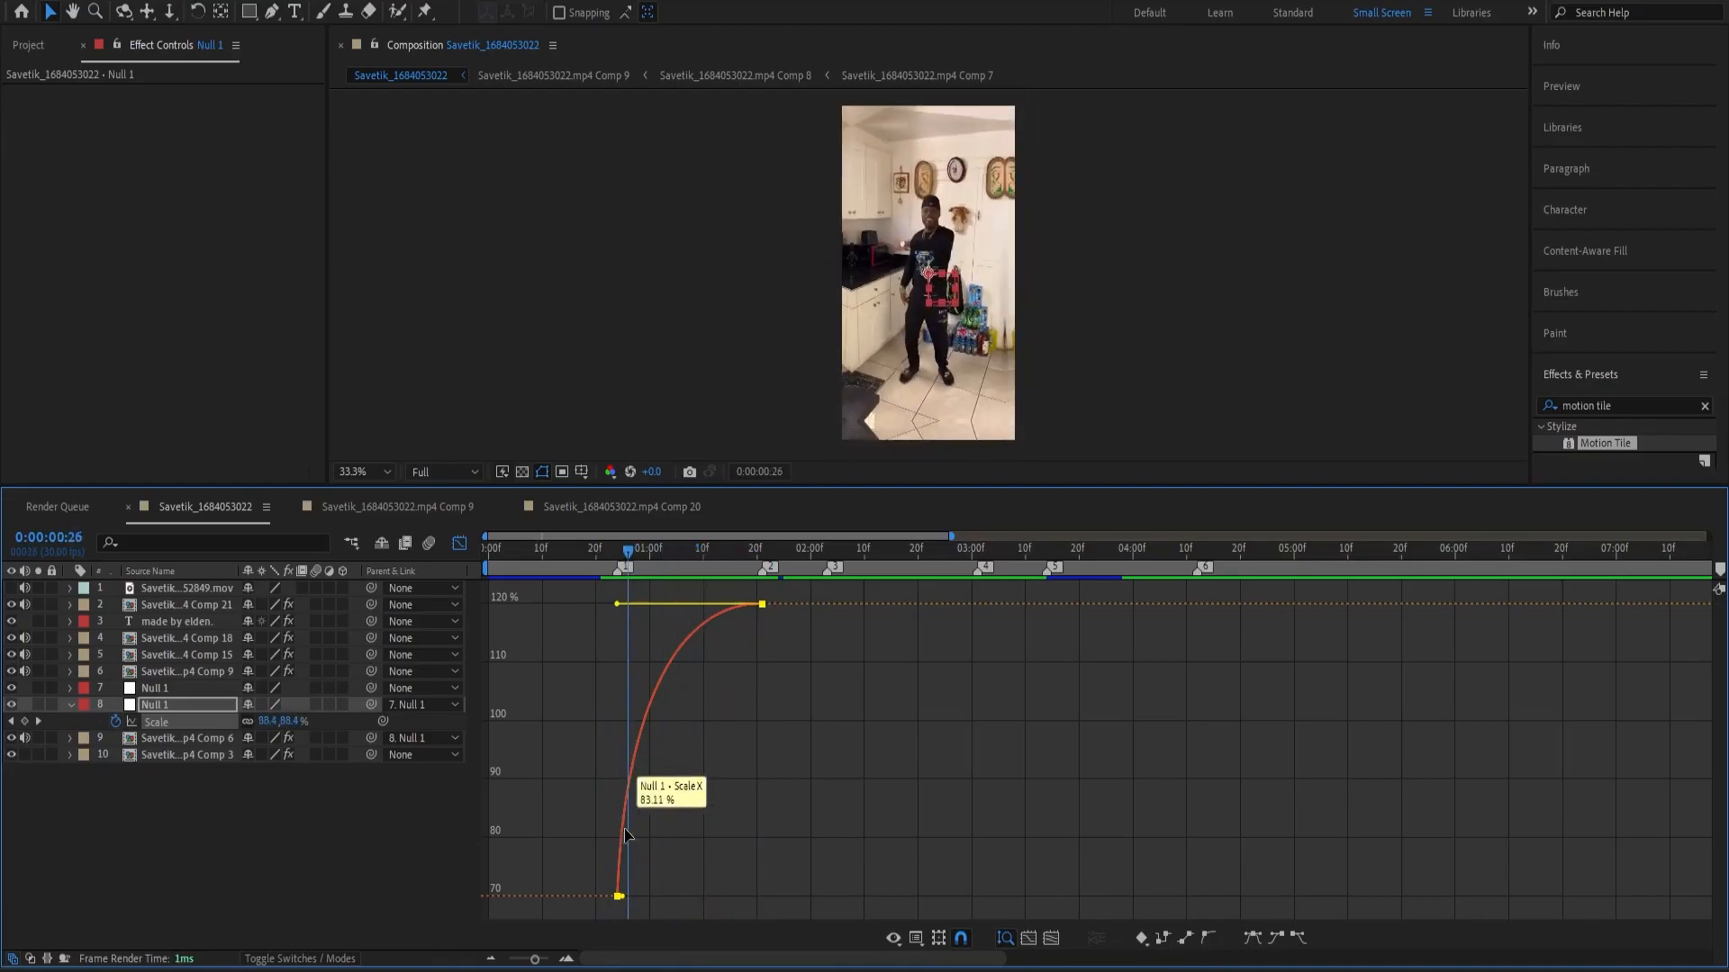
left_click_drag(622, 897, 677, 744)
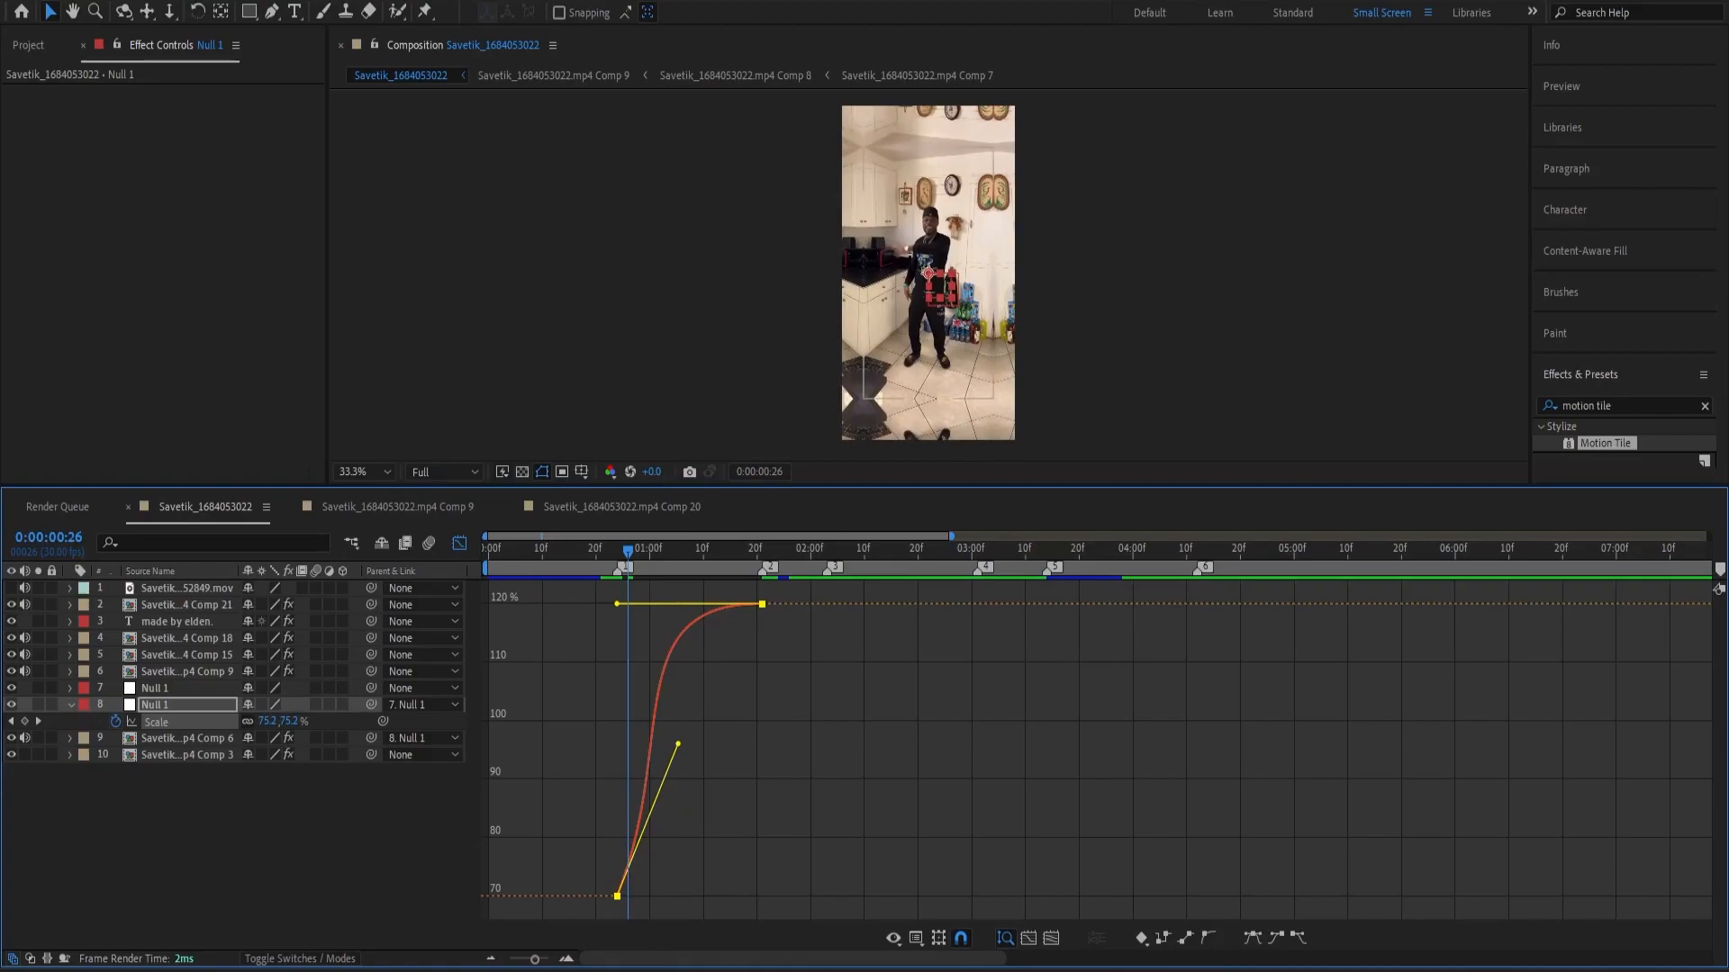
left_click_drag(681, 747, 632, 663)
left_click(668, 688)
left_click_drag(623, 552, 535, 571)
key("space")
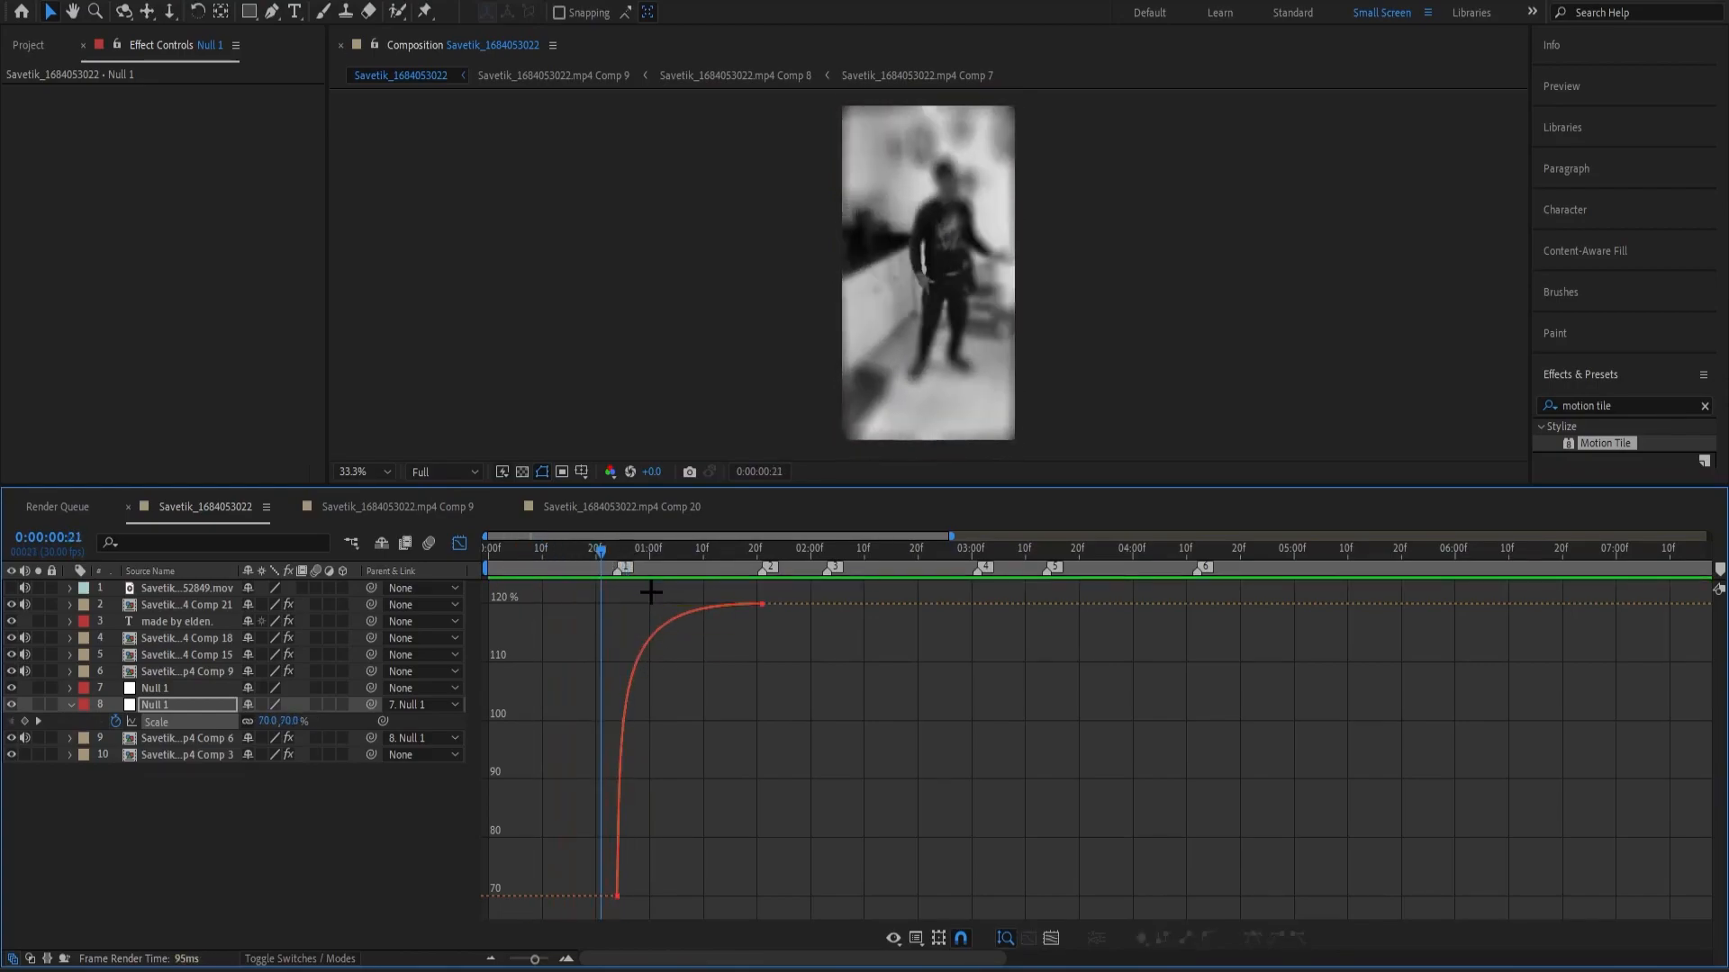
Set the lower null's Scale keyframe at 0:00:00:24 to 50% and preview the zoom with its curve displayed.
left_click_drag(653, 546, 617, 547)
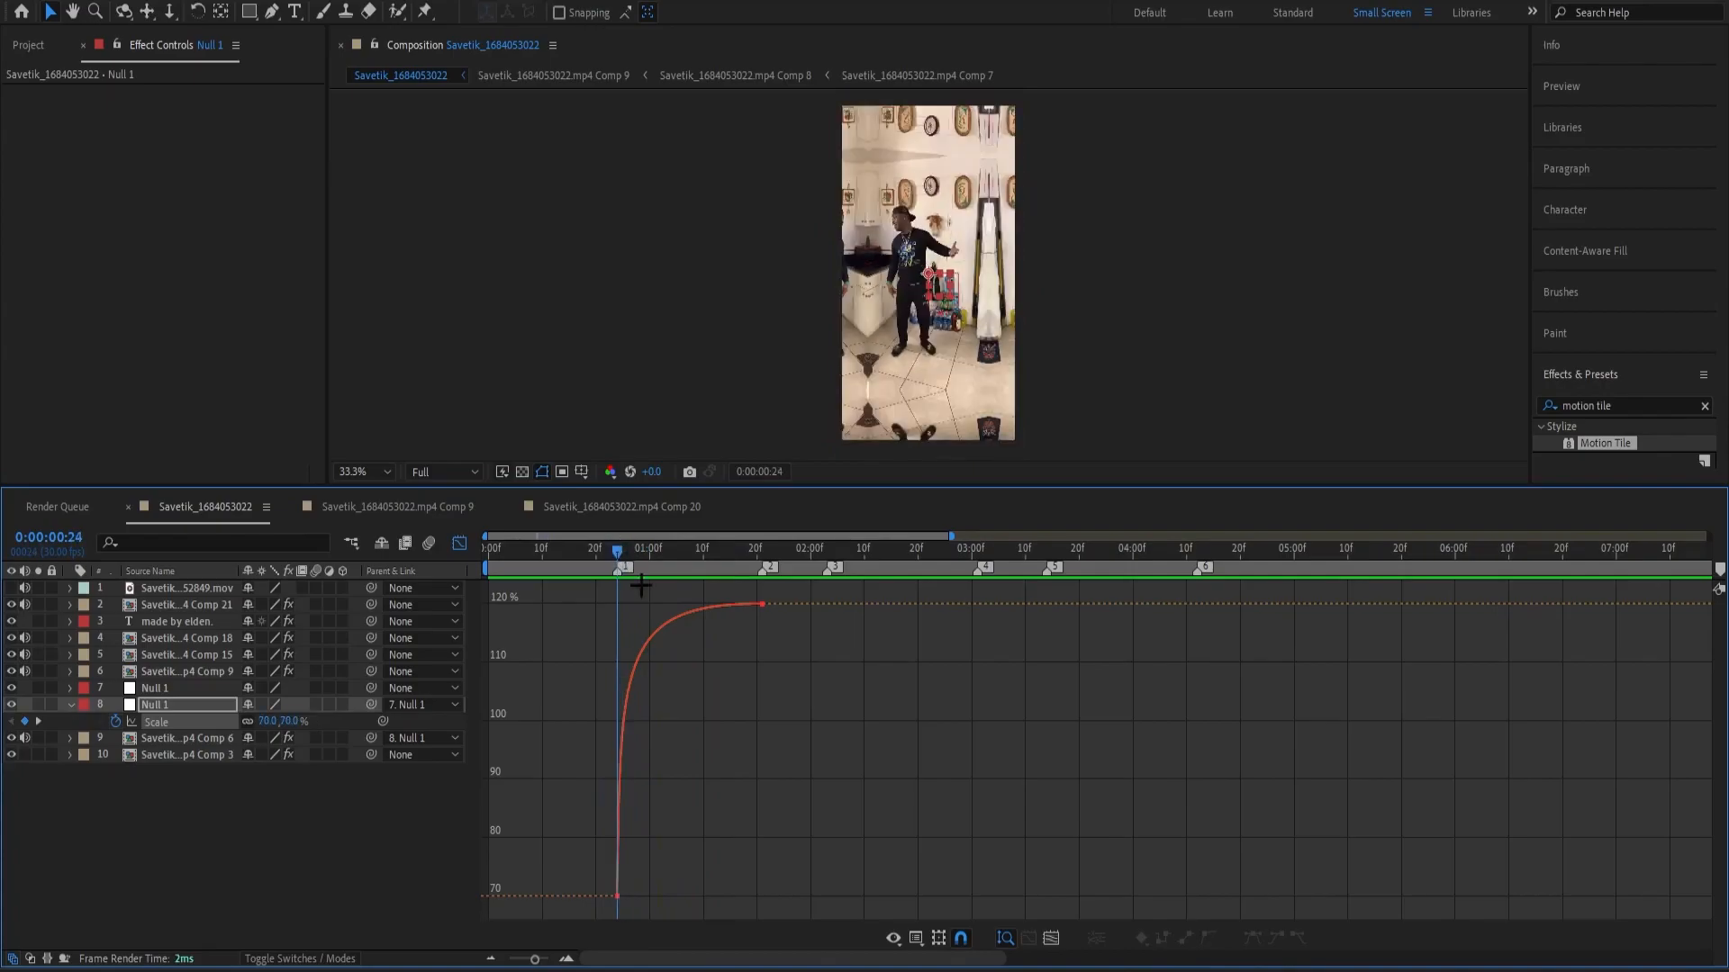
left_click(459, 543)
left_click(266, 721)
type("50")
key("Return")
key("shift+F3")
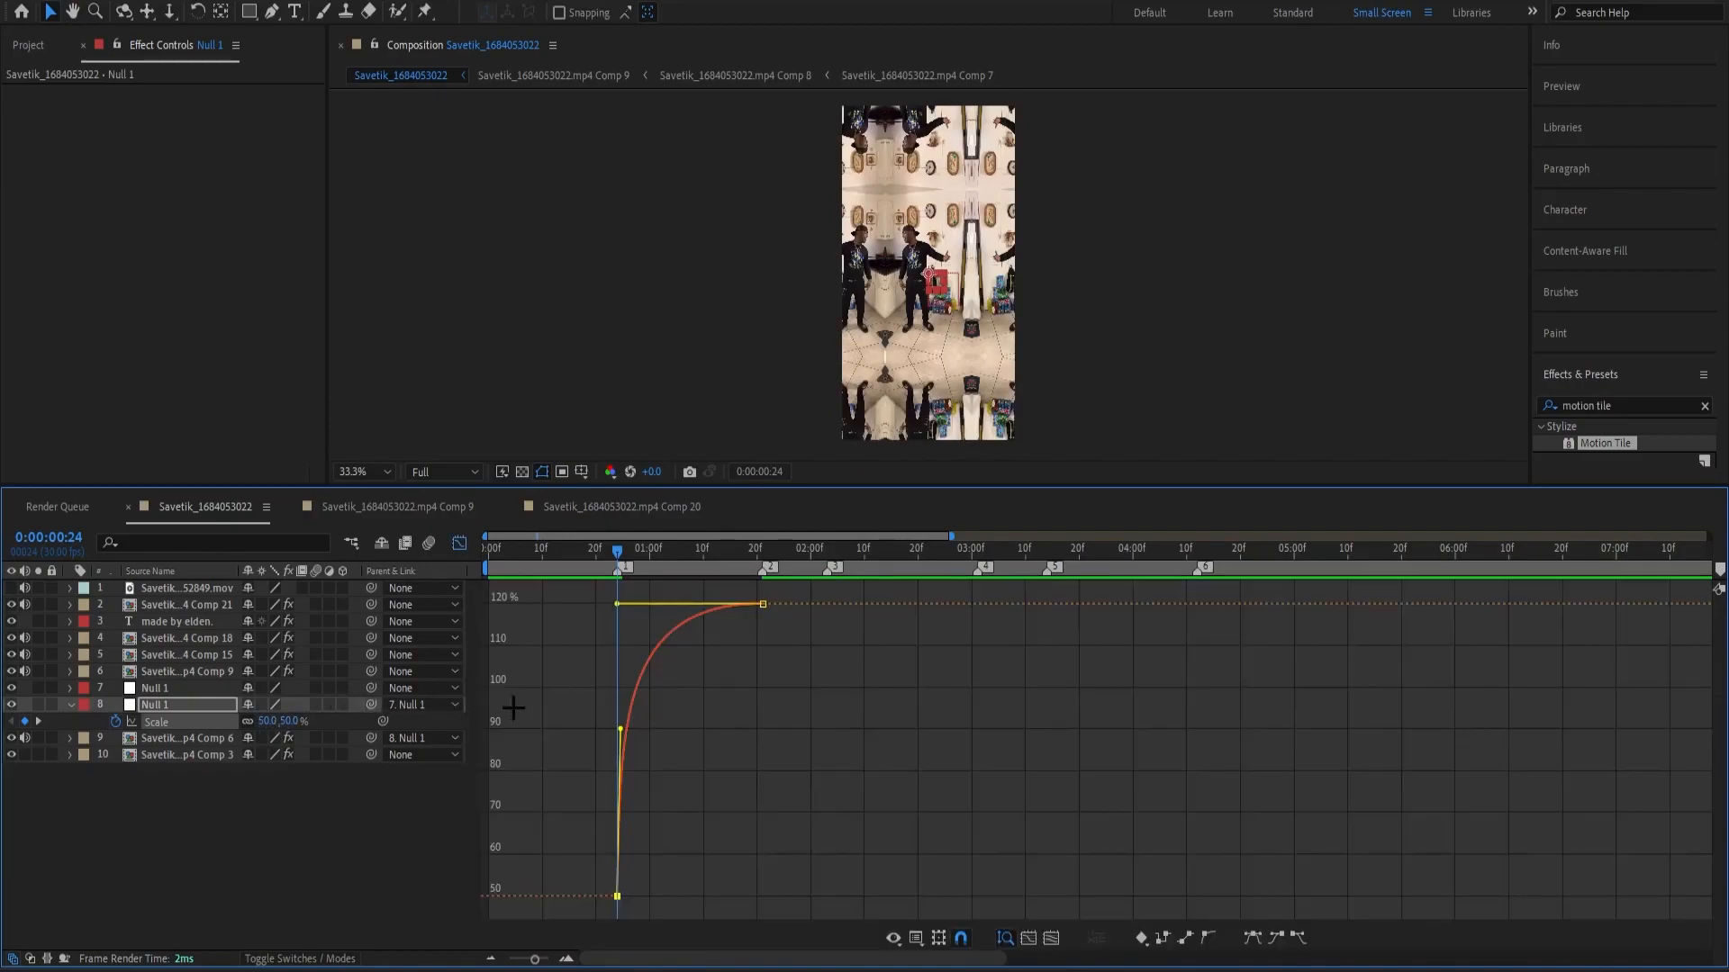
left_click_drag(617, 731, 621, 729)
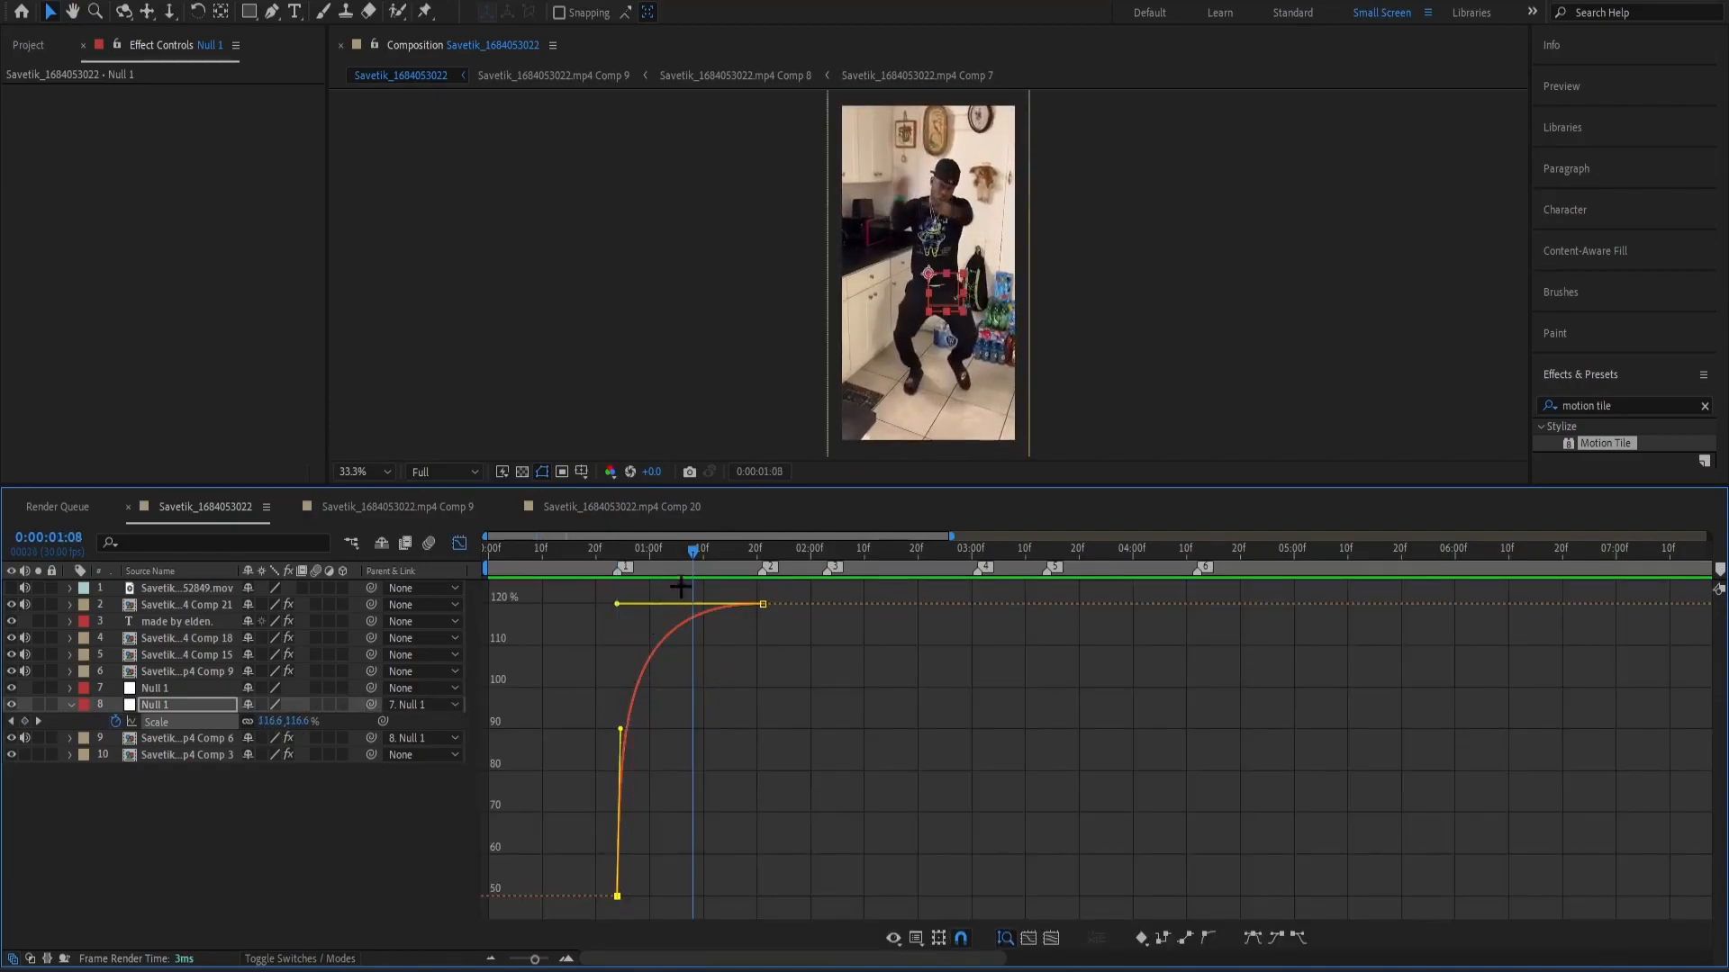
key("space")
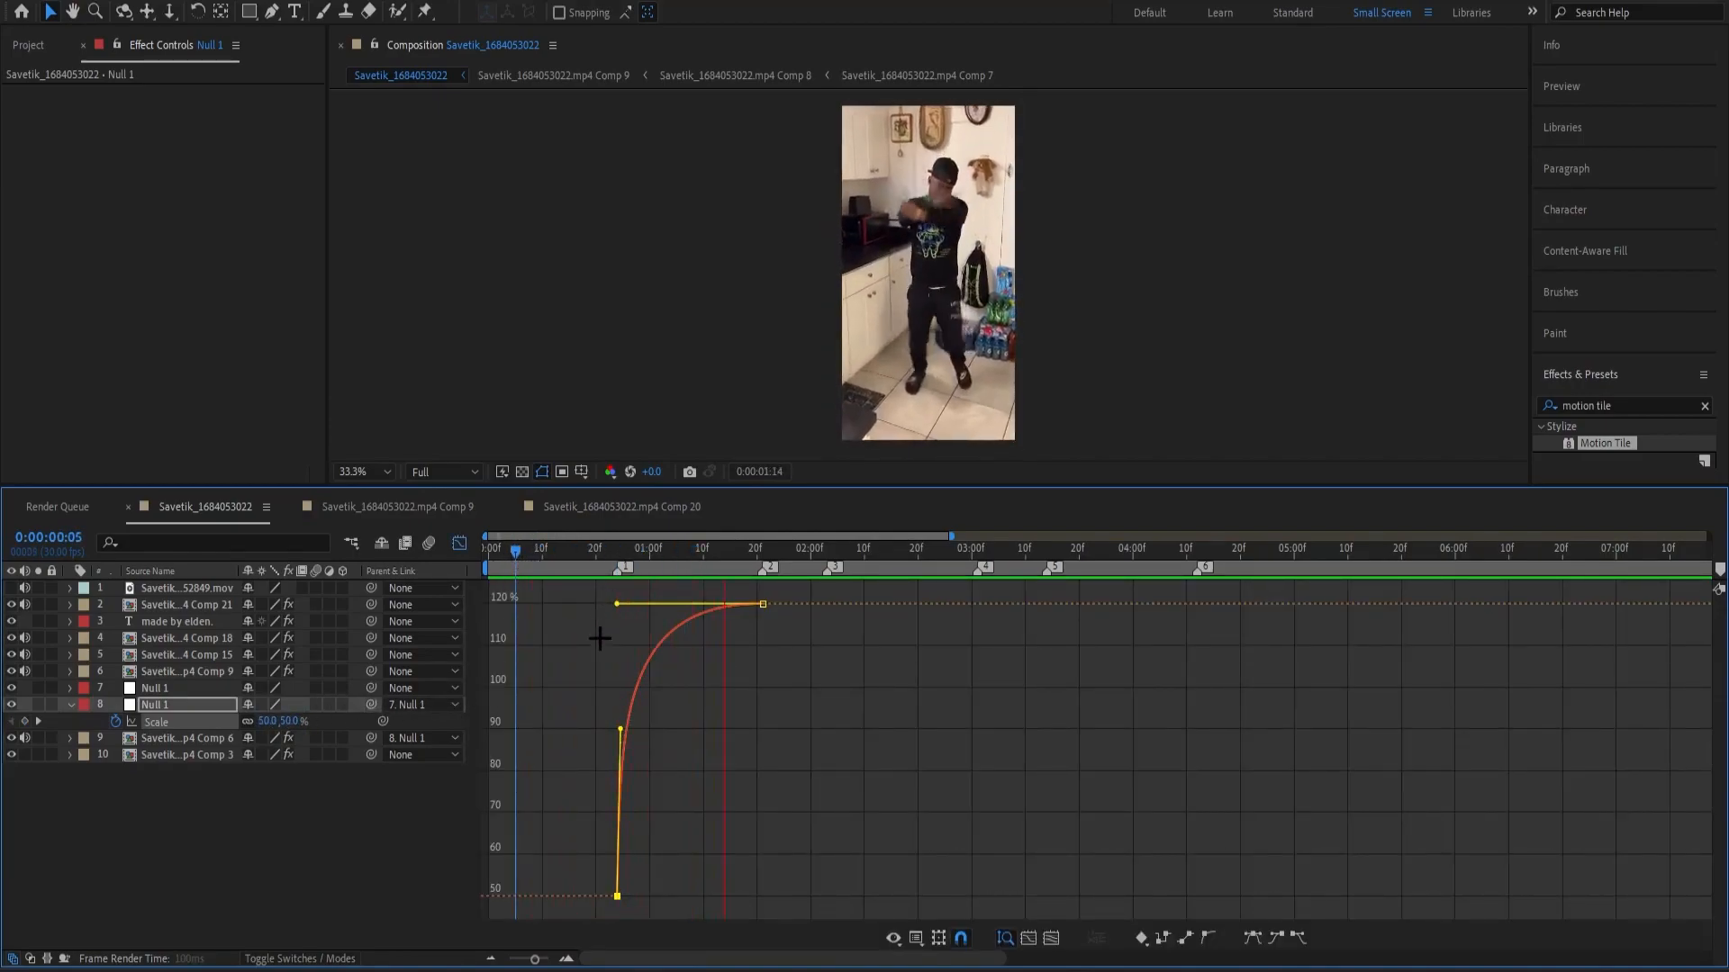
Shorten the first Scale keyframe's outgoing handle to soften the curve, preview the motion and close the Graph Editor.
left_click_drag(619, 730, 578, 779)
left_click(648, 750)
key("space")
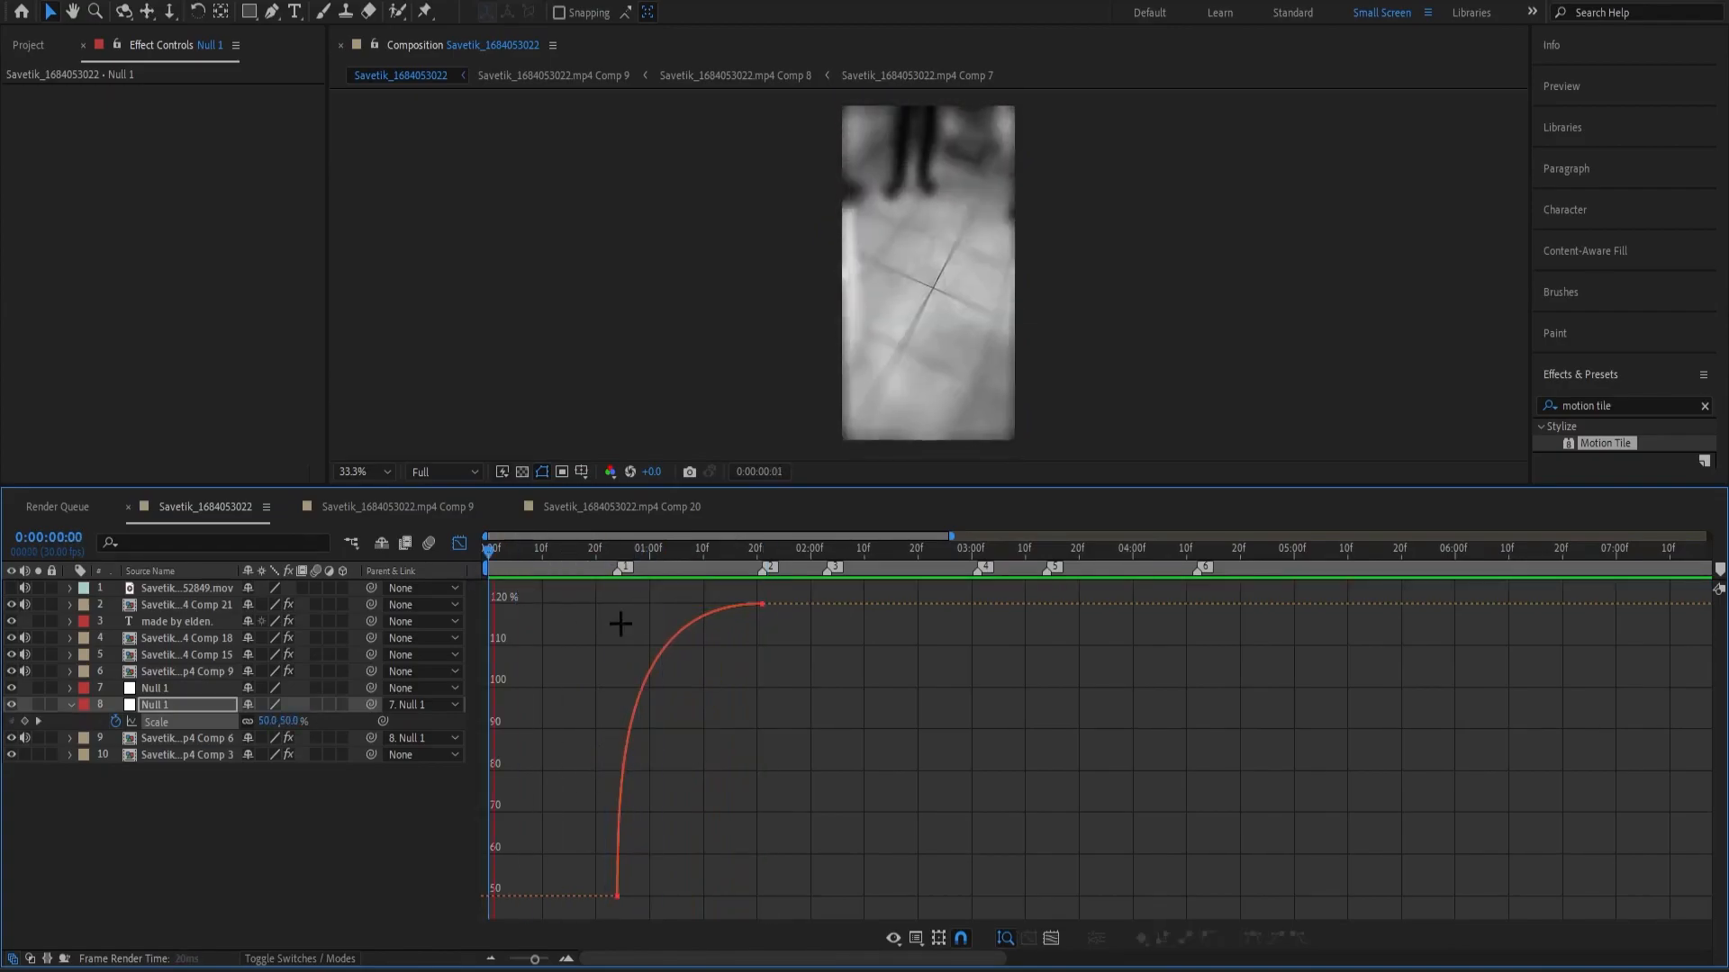
left_click(698, 551)
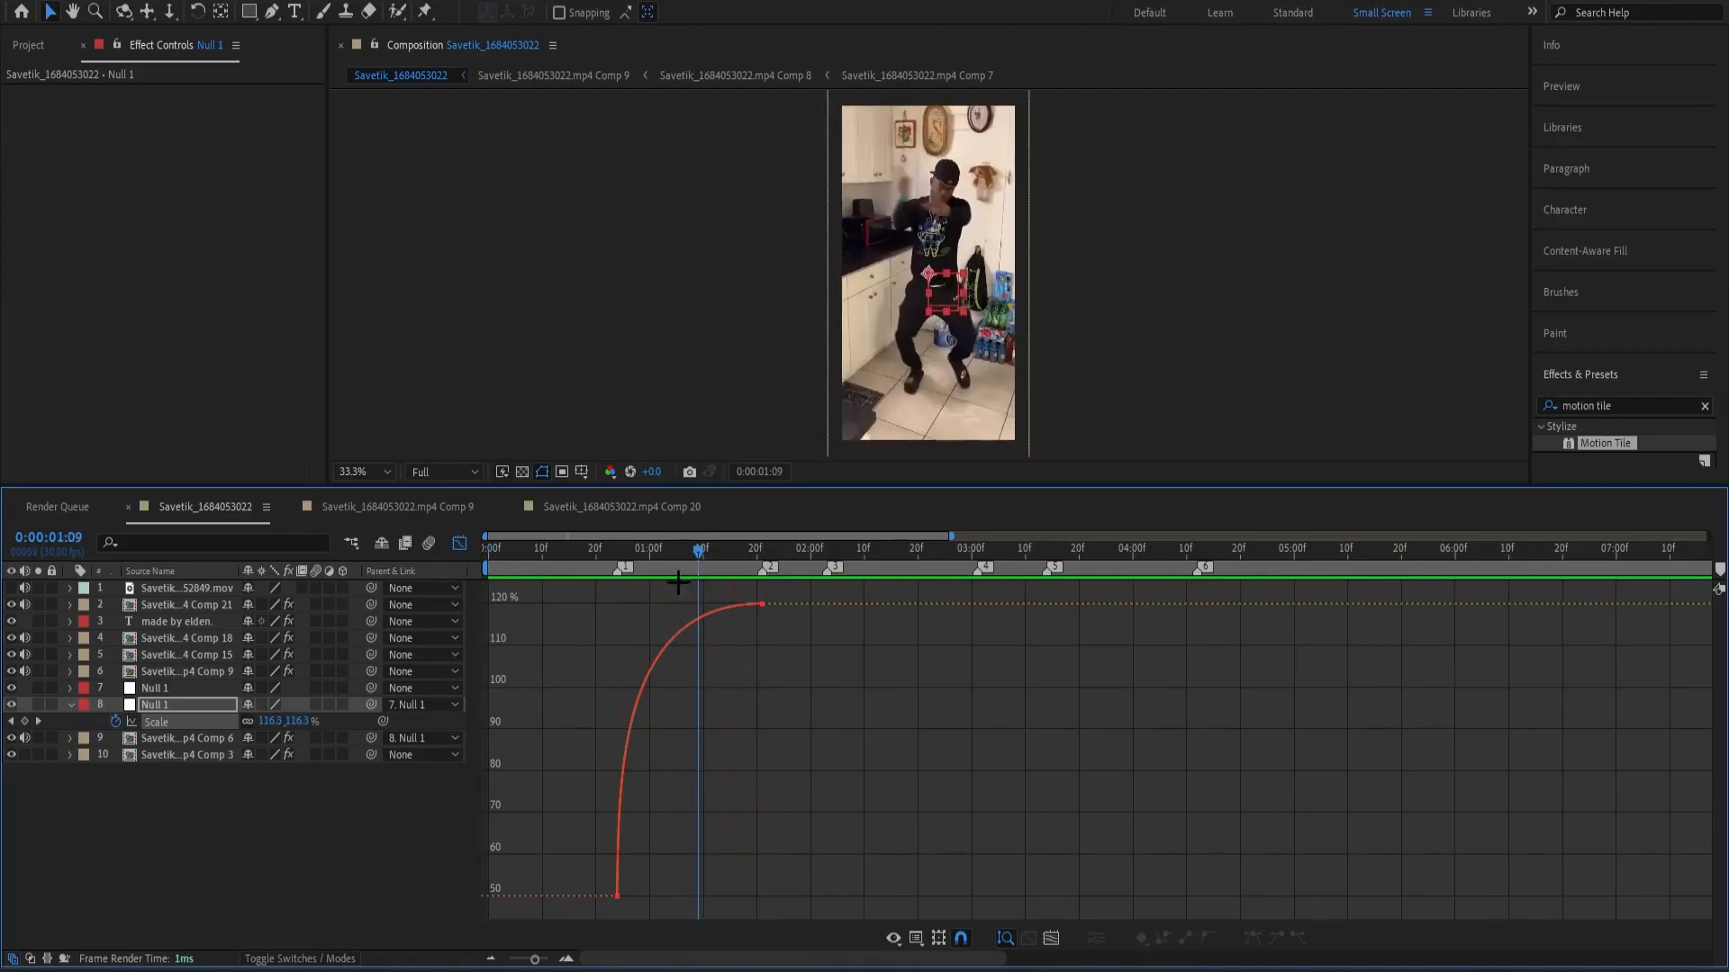
left_click(624, 725)
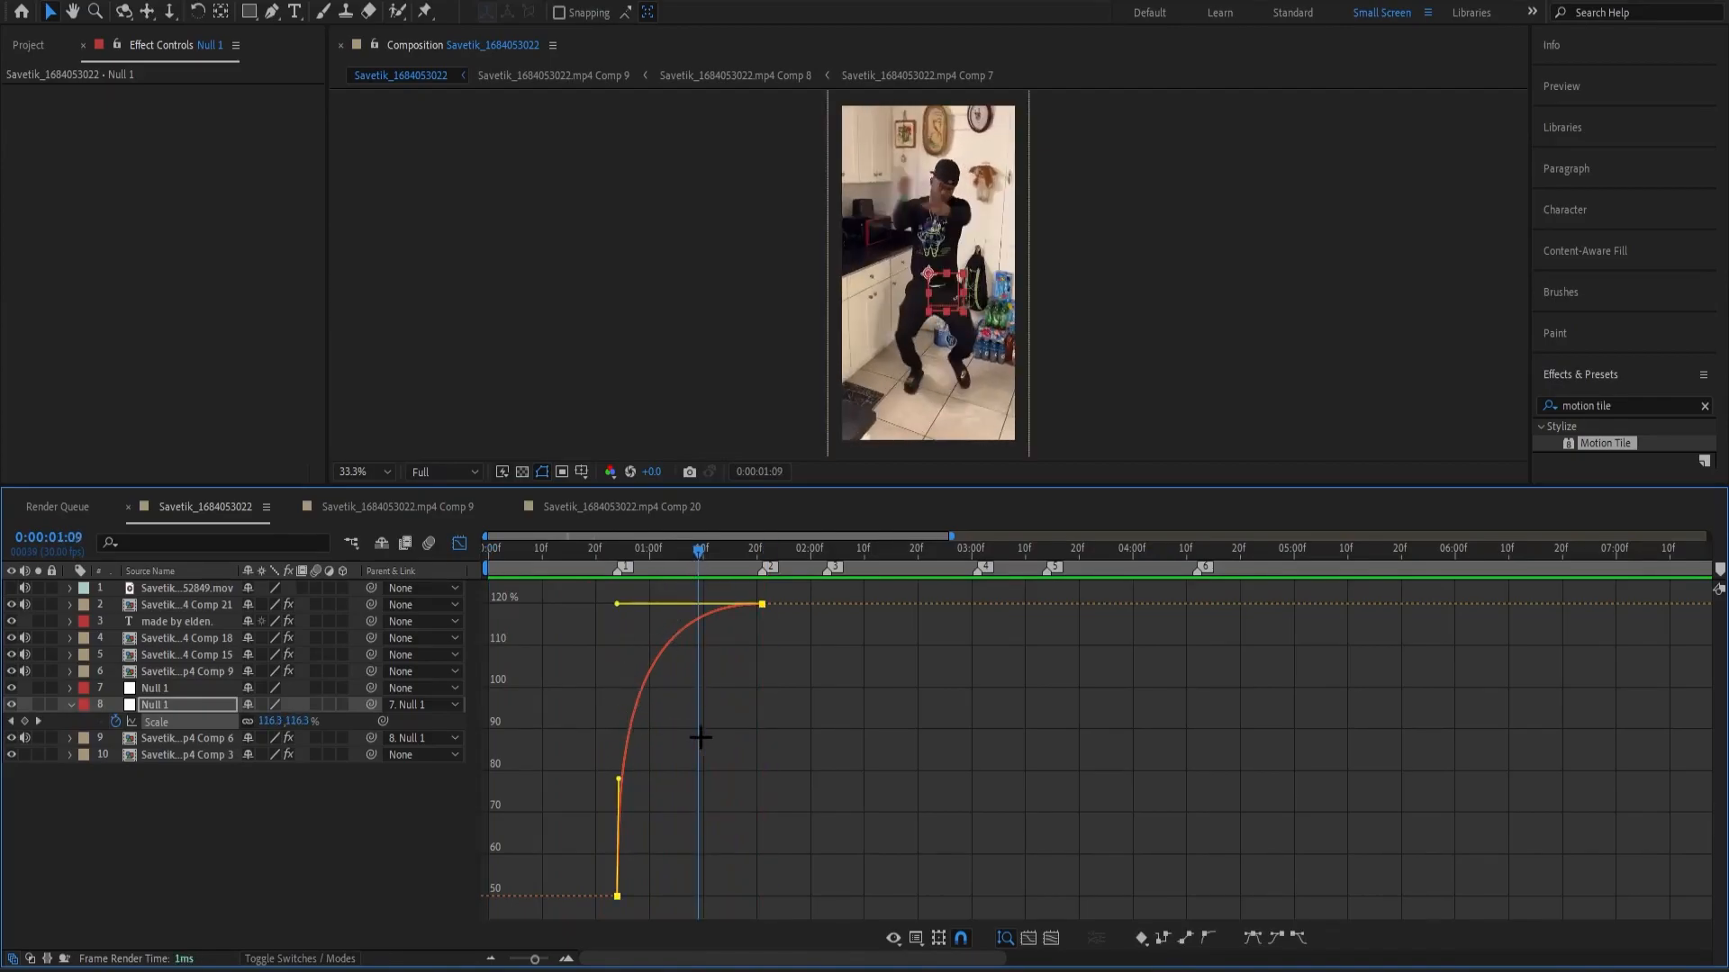
left_click_drag(650, 562, 613, 576)
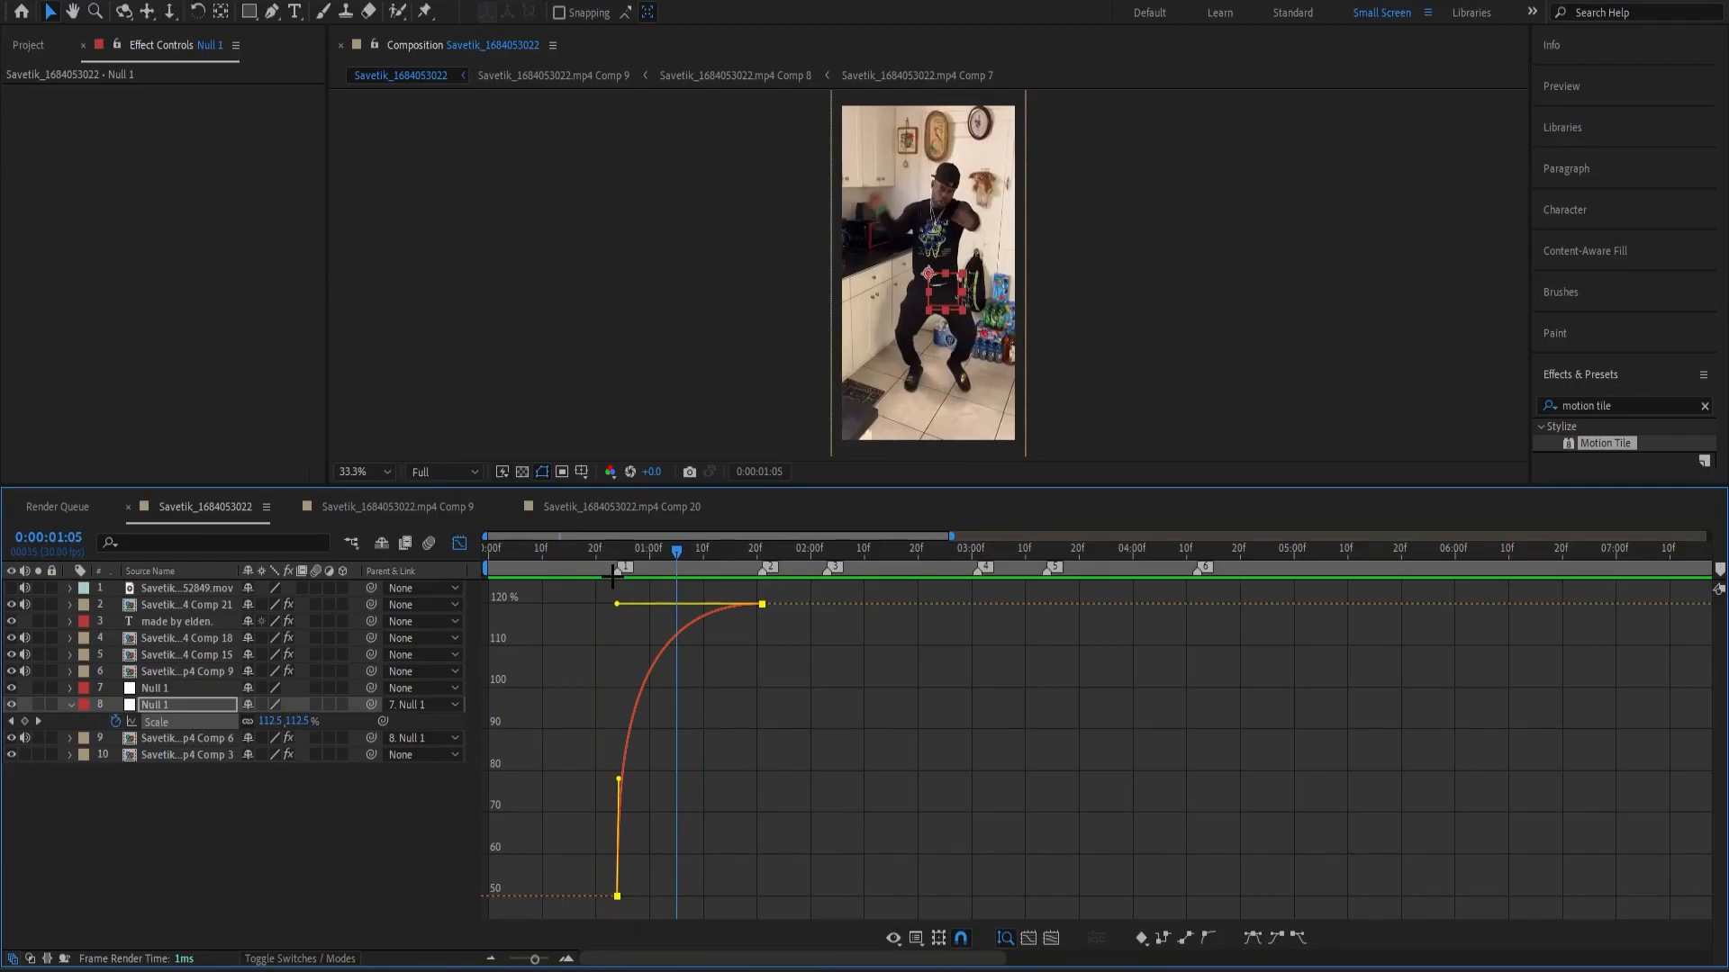
left_click(458, 545)
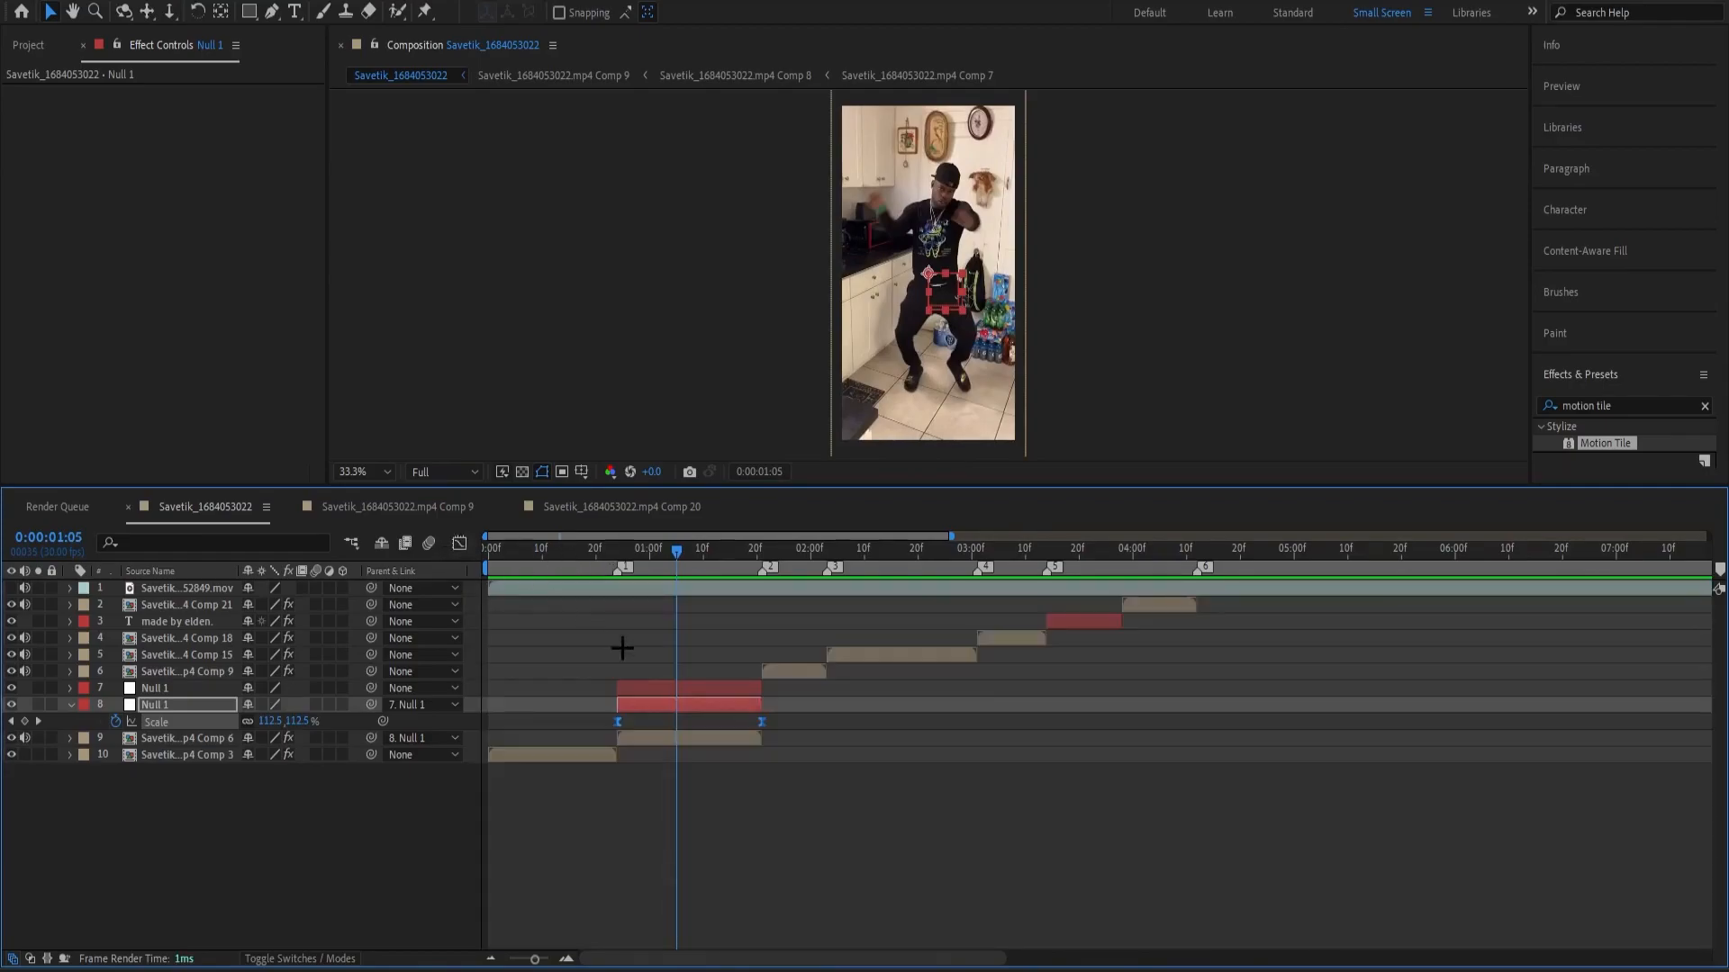
Inspect the lower null's Scale curve in the Graph Editor and play back the zoom from just before the first keyframe.
key("shift+F3")
left_click_drag(657, 560, 622, 635)
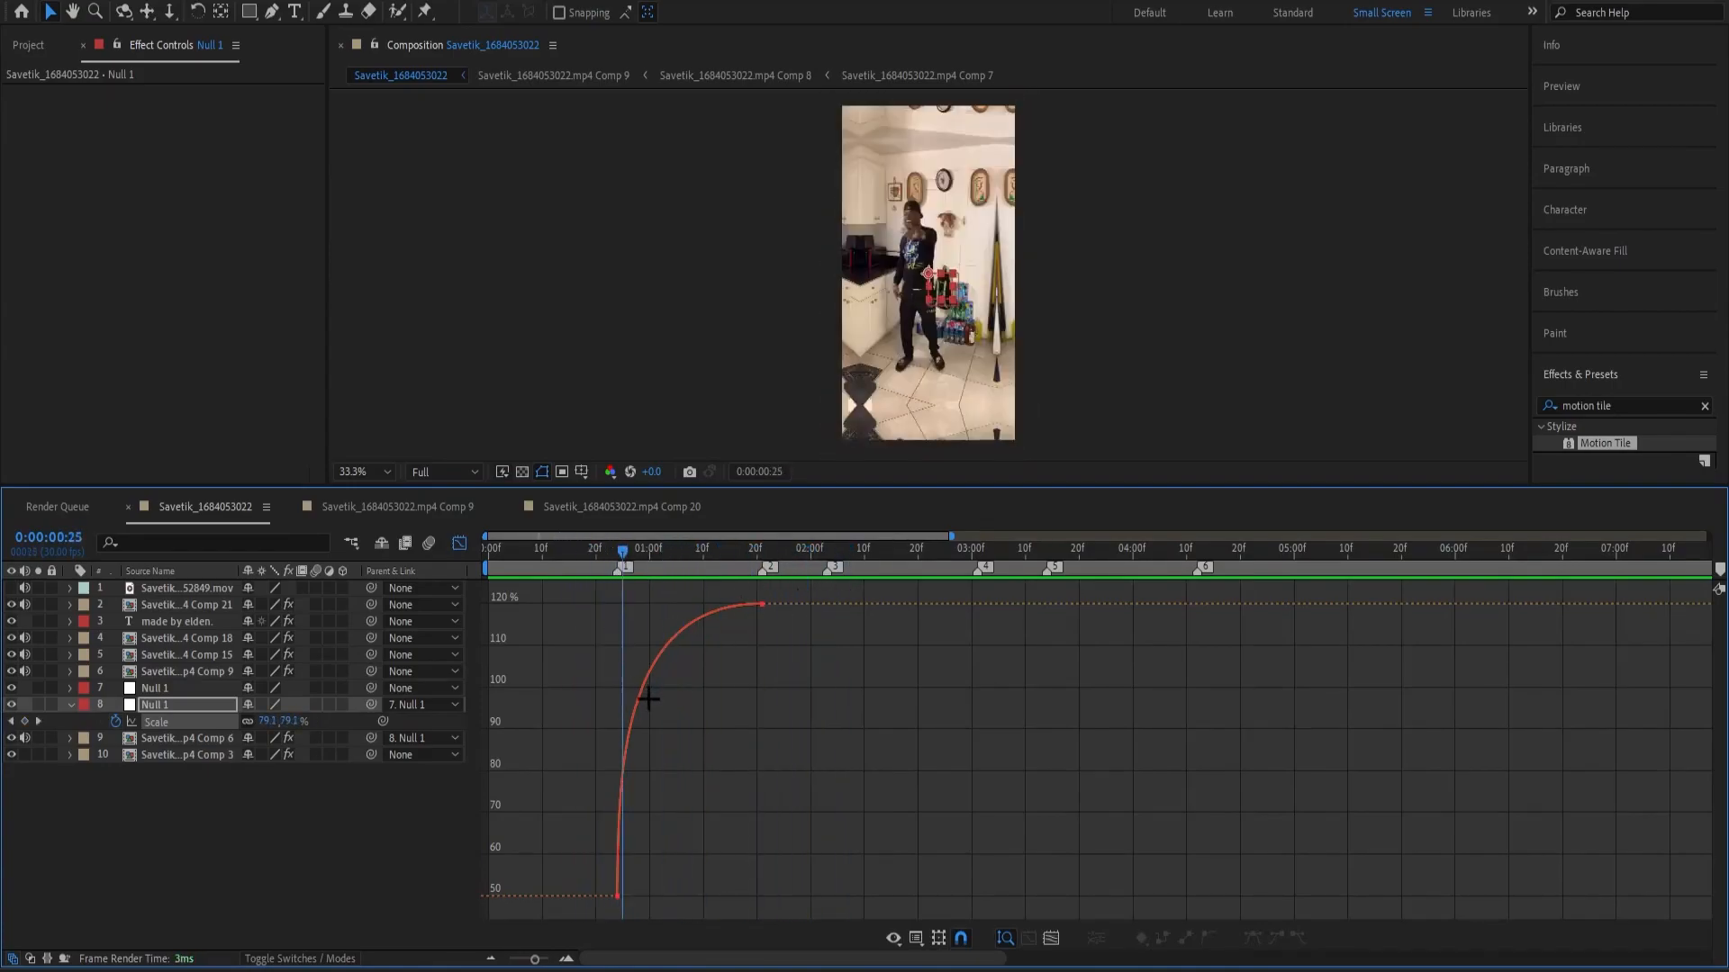
left_click(618, 763)
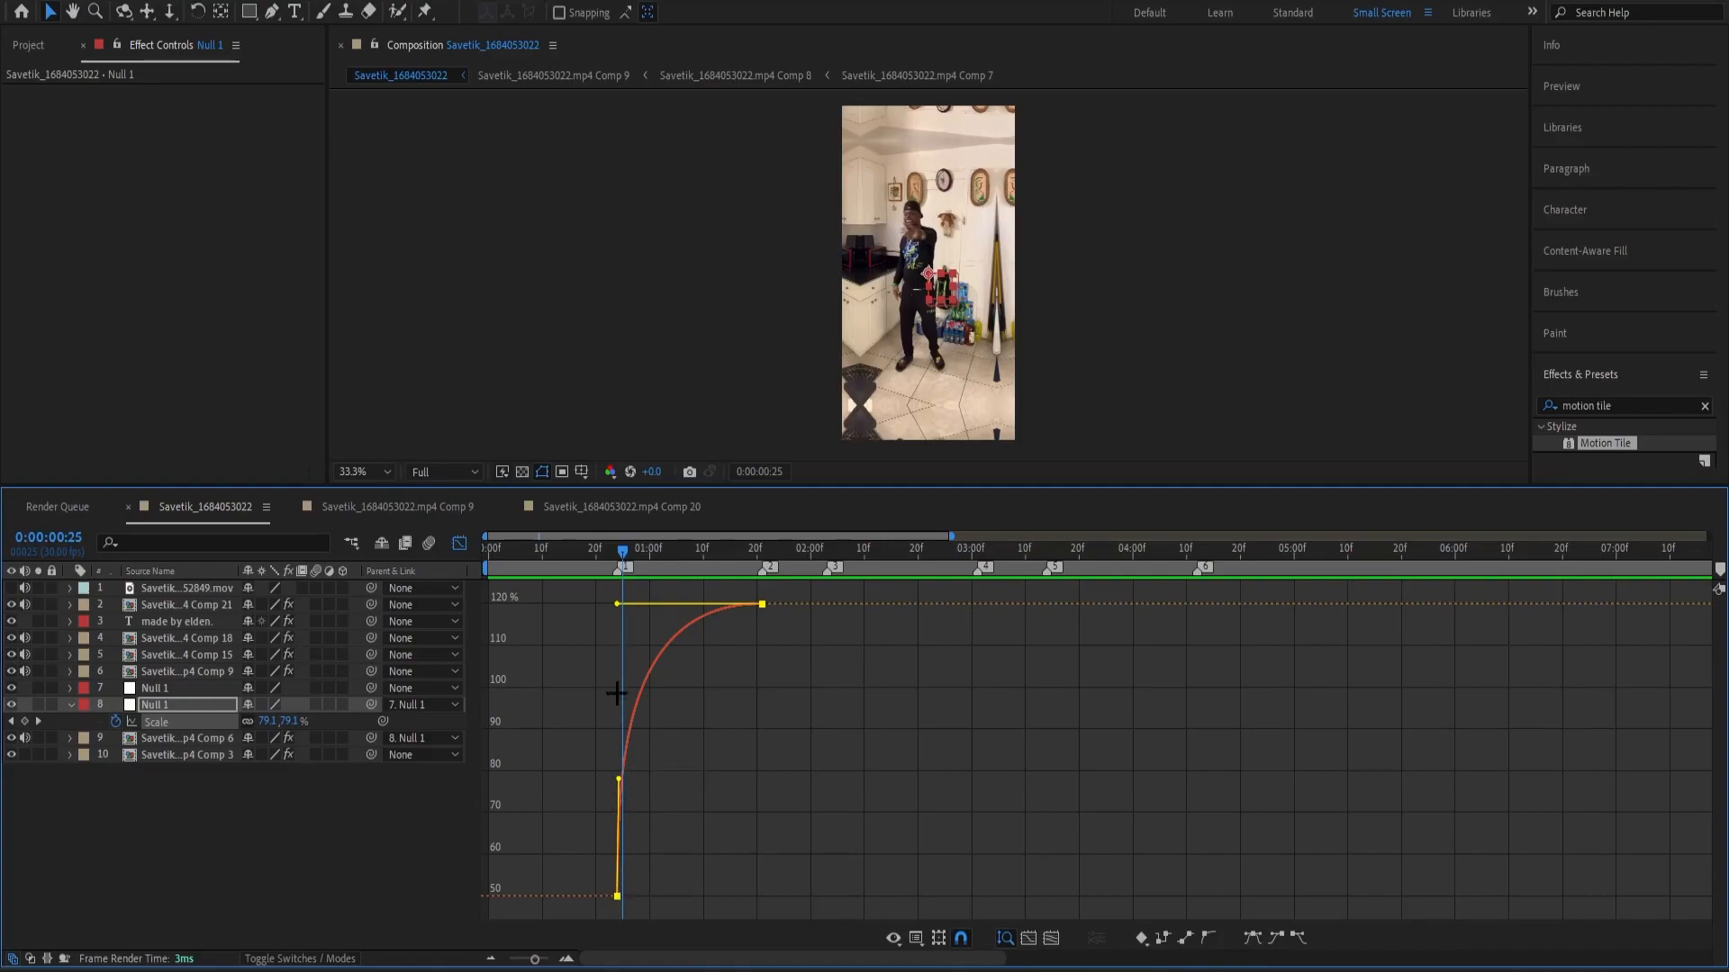
mouse_move(629, 552)
left_mouse_down()
mouse_move(612, 569)
mouse_move(664, 581)
mouse_move(603, 622)
mouse_move(645, 629)
mouse_move(586, 640)
mouse_move(653, 576)
mouse_move(611, 565)
left_mouse_up()
key("space")
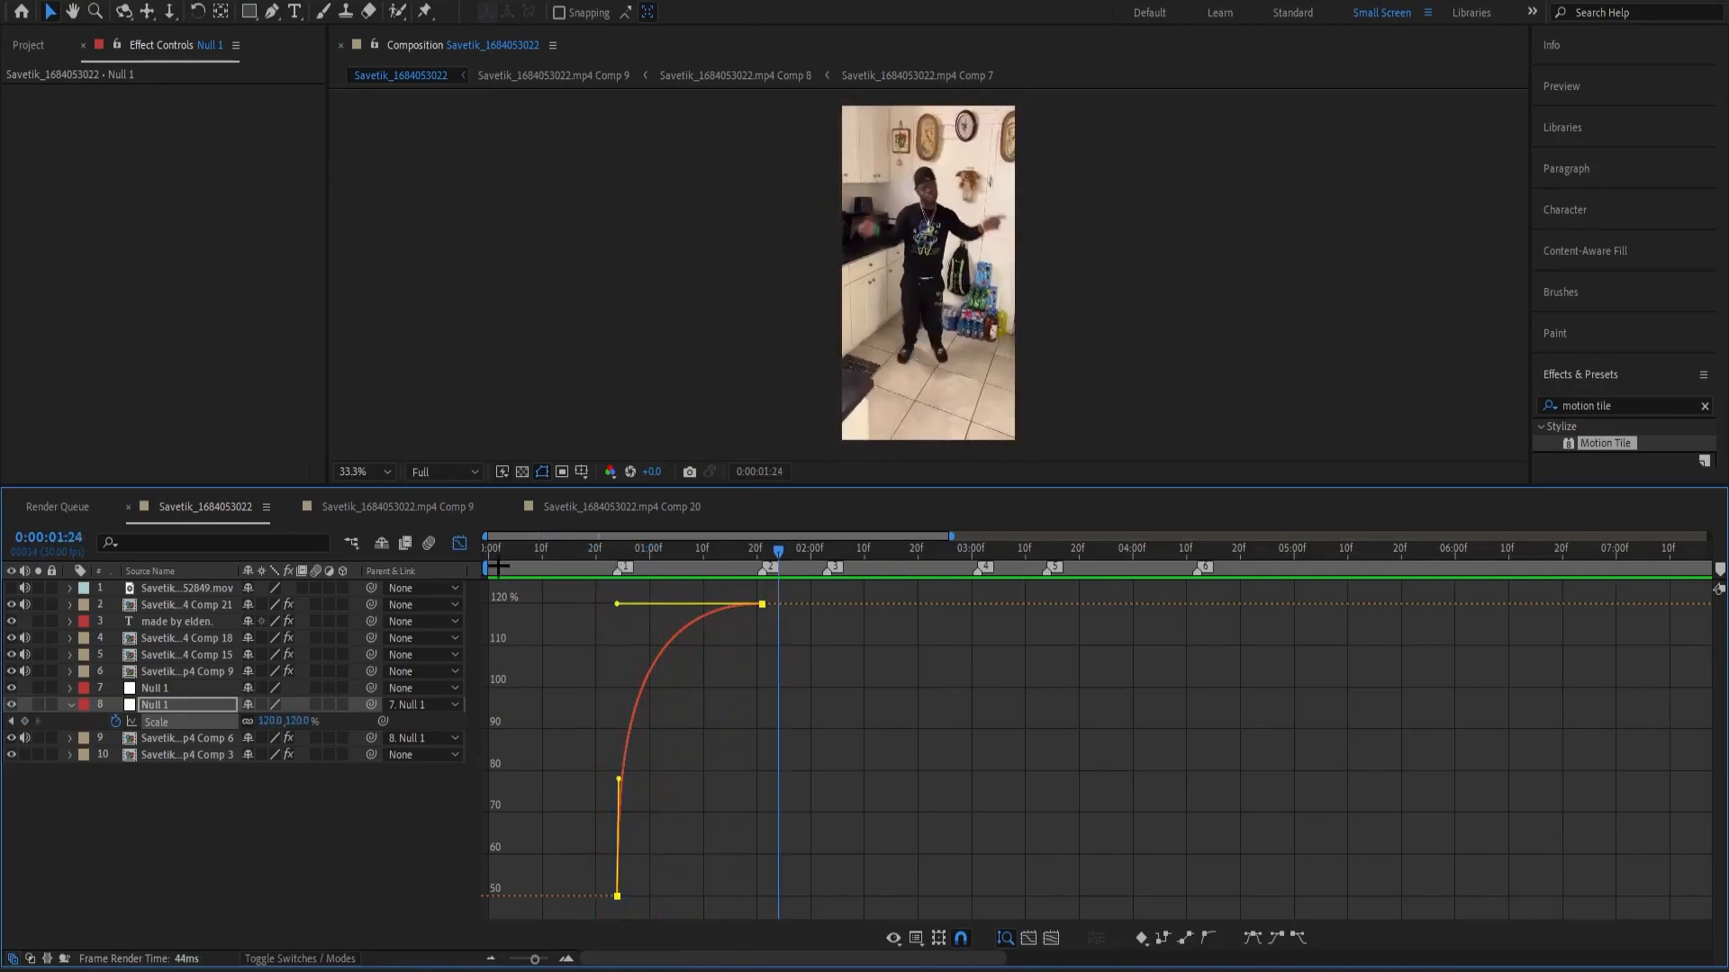
Close the Graph Editor, delete the upper Null 1 layer and preview the zoom with only the remaining null.
left_click(460, 544)
key("a")
key("a")
left_click_drag(704, 576, 754, 599)
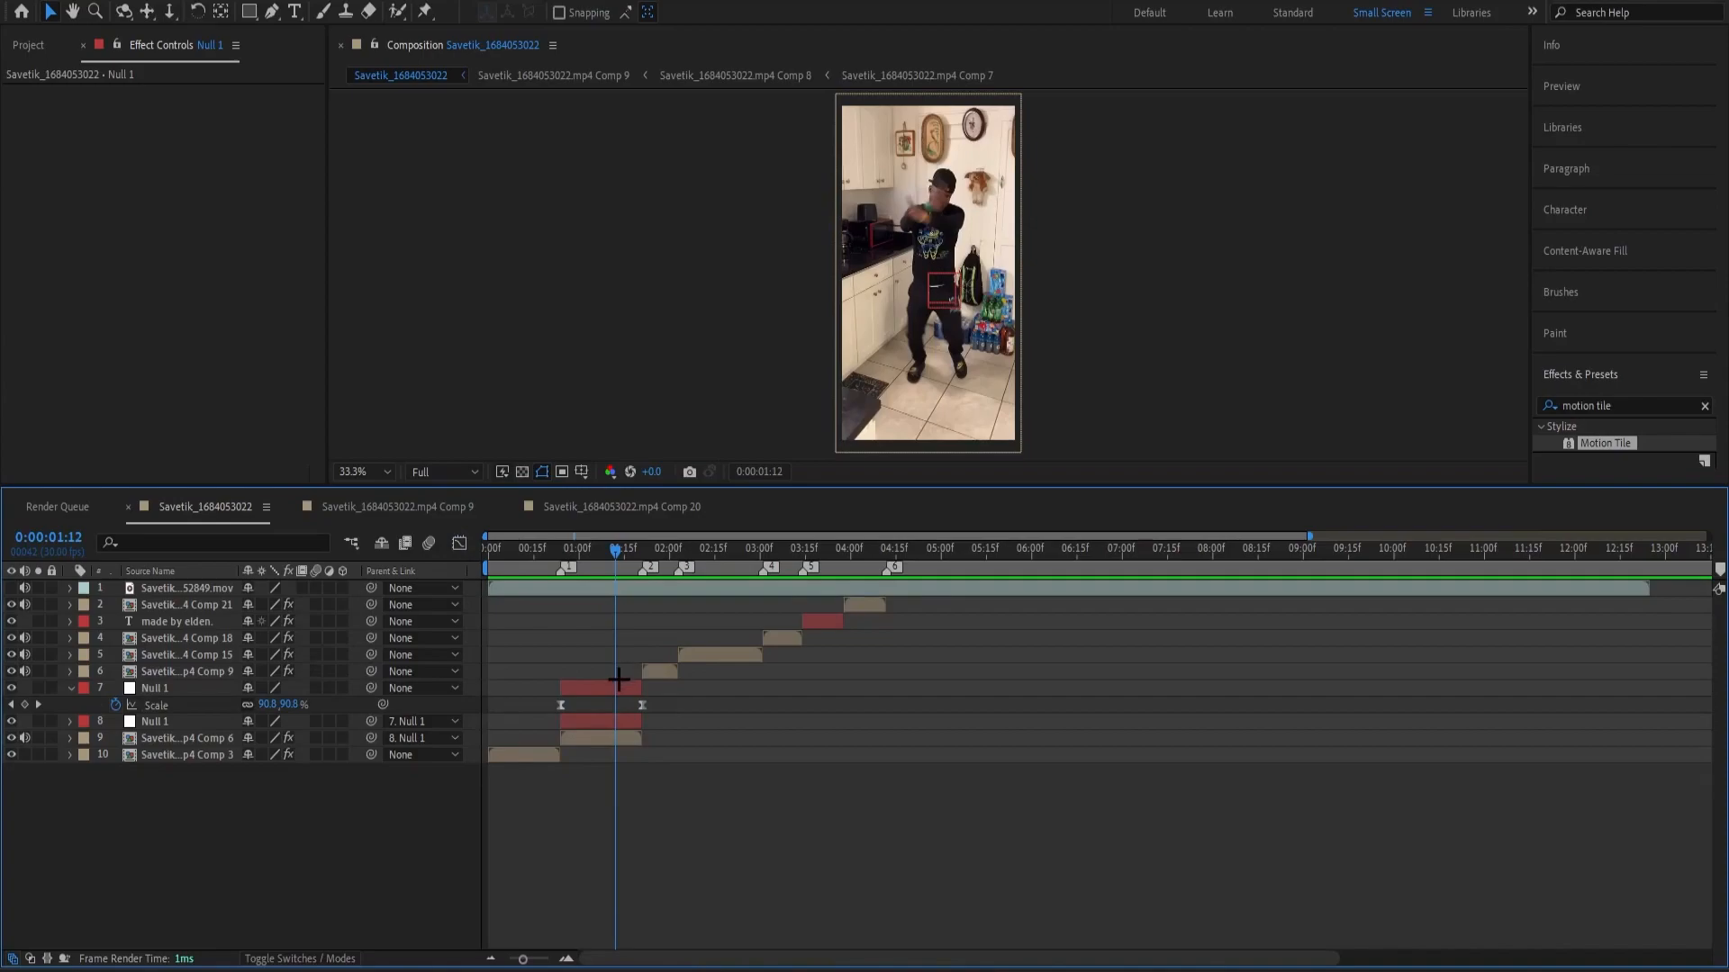
left_click(616, 686)
key("Delete")
left_click_drag(602, 559, 456, 579)
key("space")
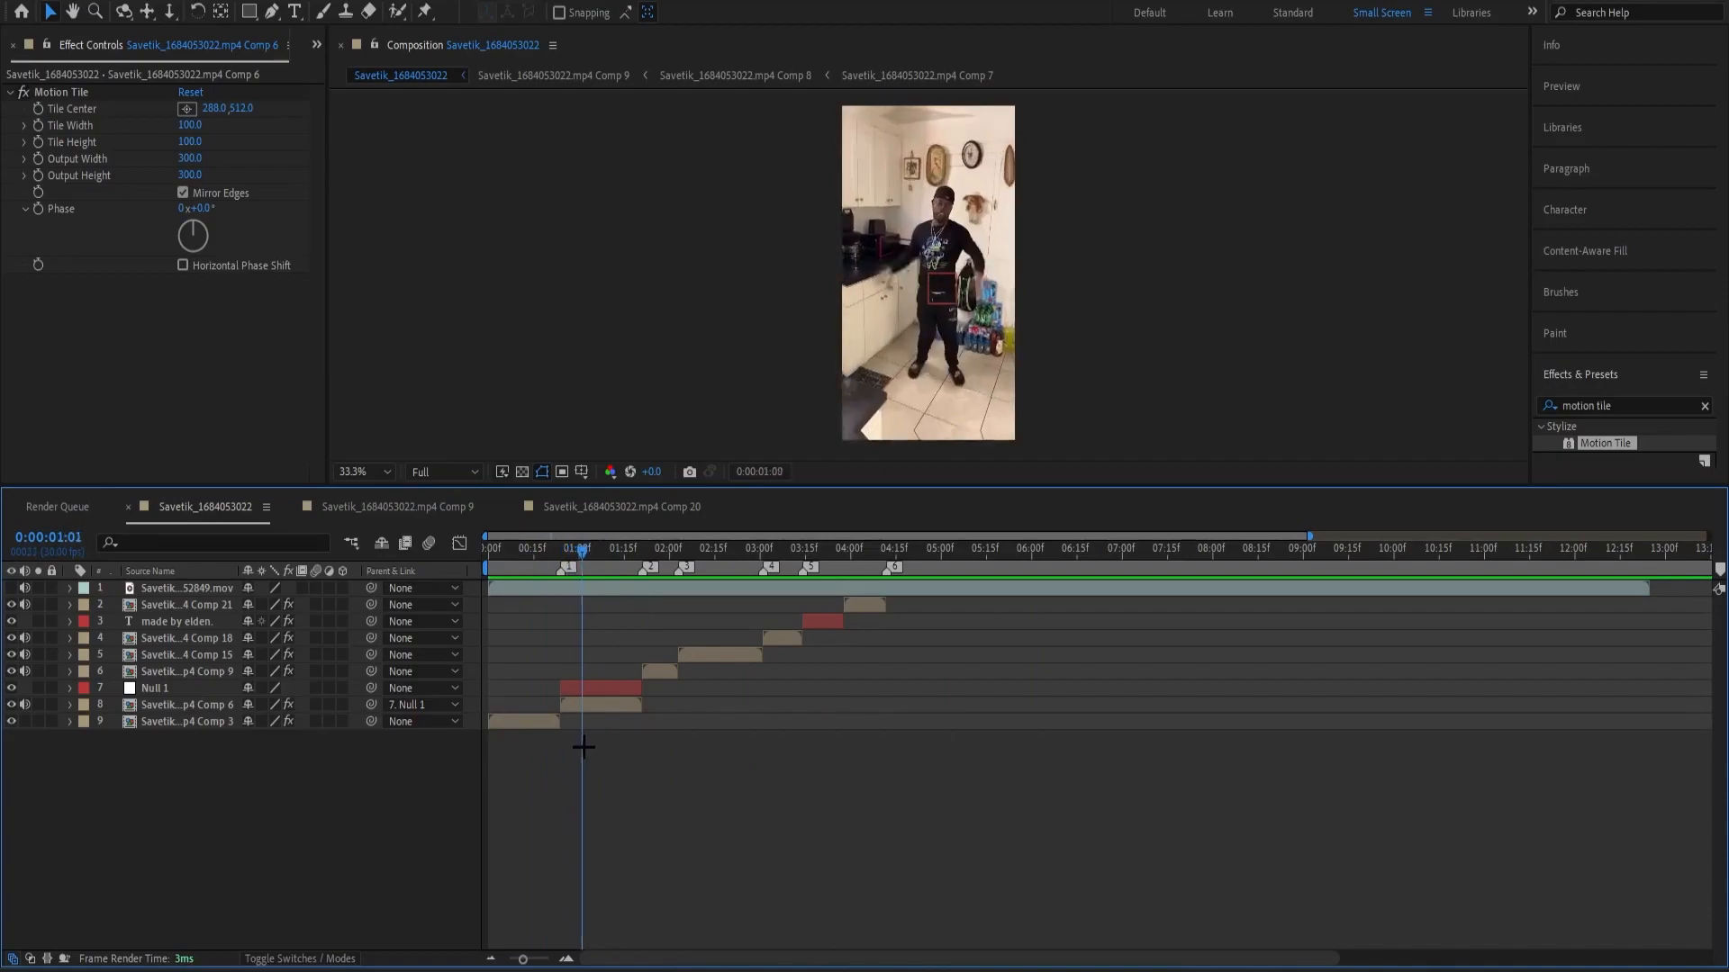
Add a new null above the Comp 9 layer, split it at 0:00:01:21 and delete the earlier piece.
left_click_drag(556, 753, 623, 785)
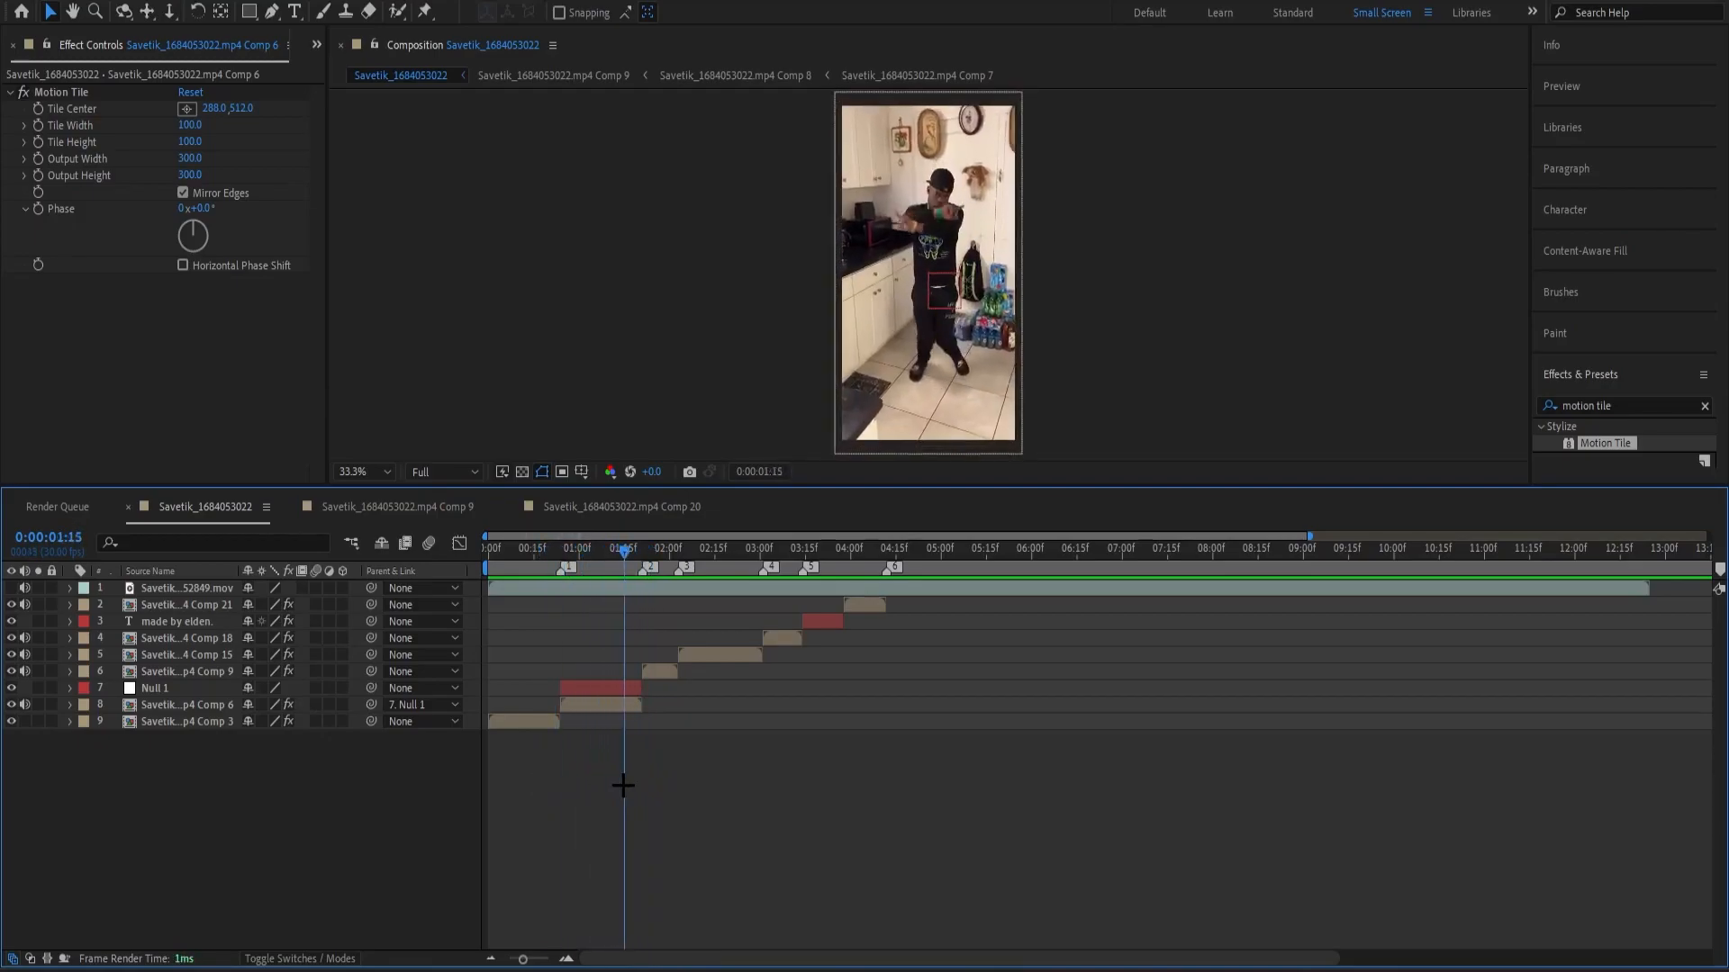
left_click_drag(655, 601, 643, 566)
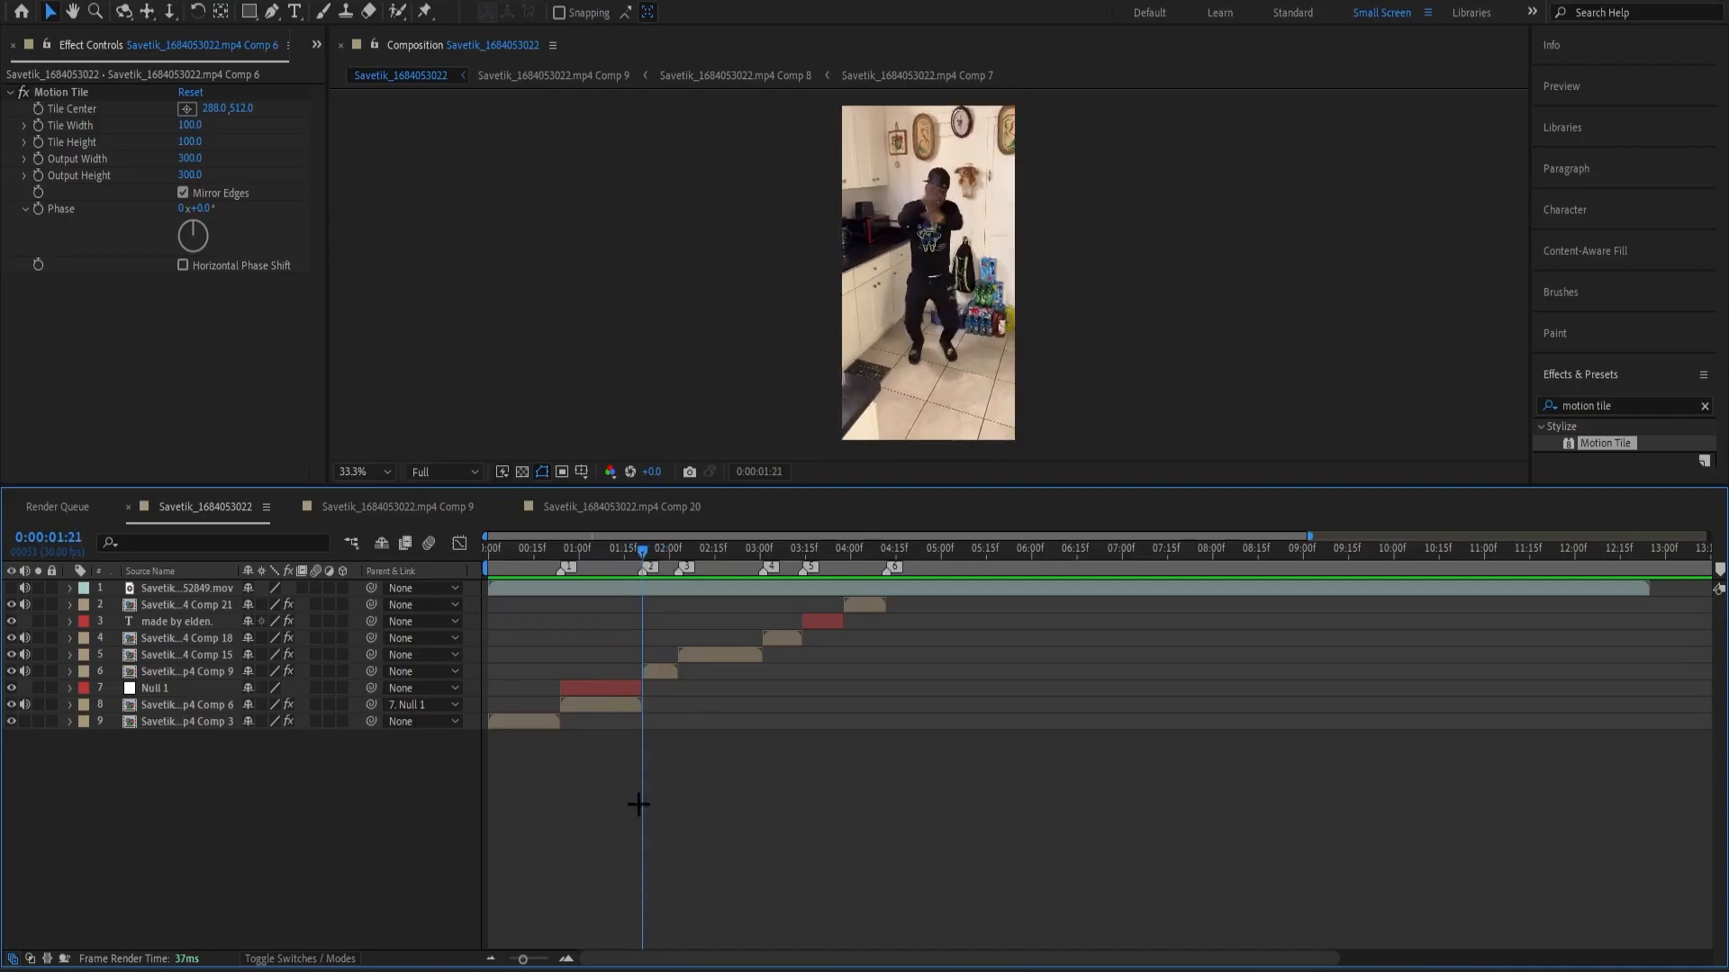
left_click(650, 673)
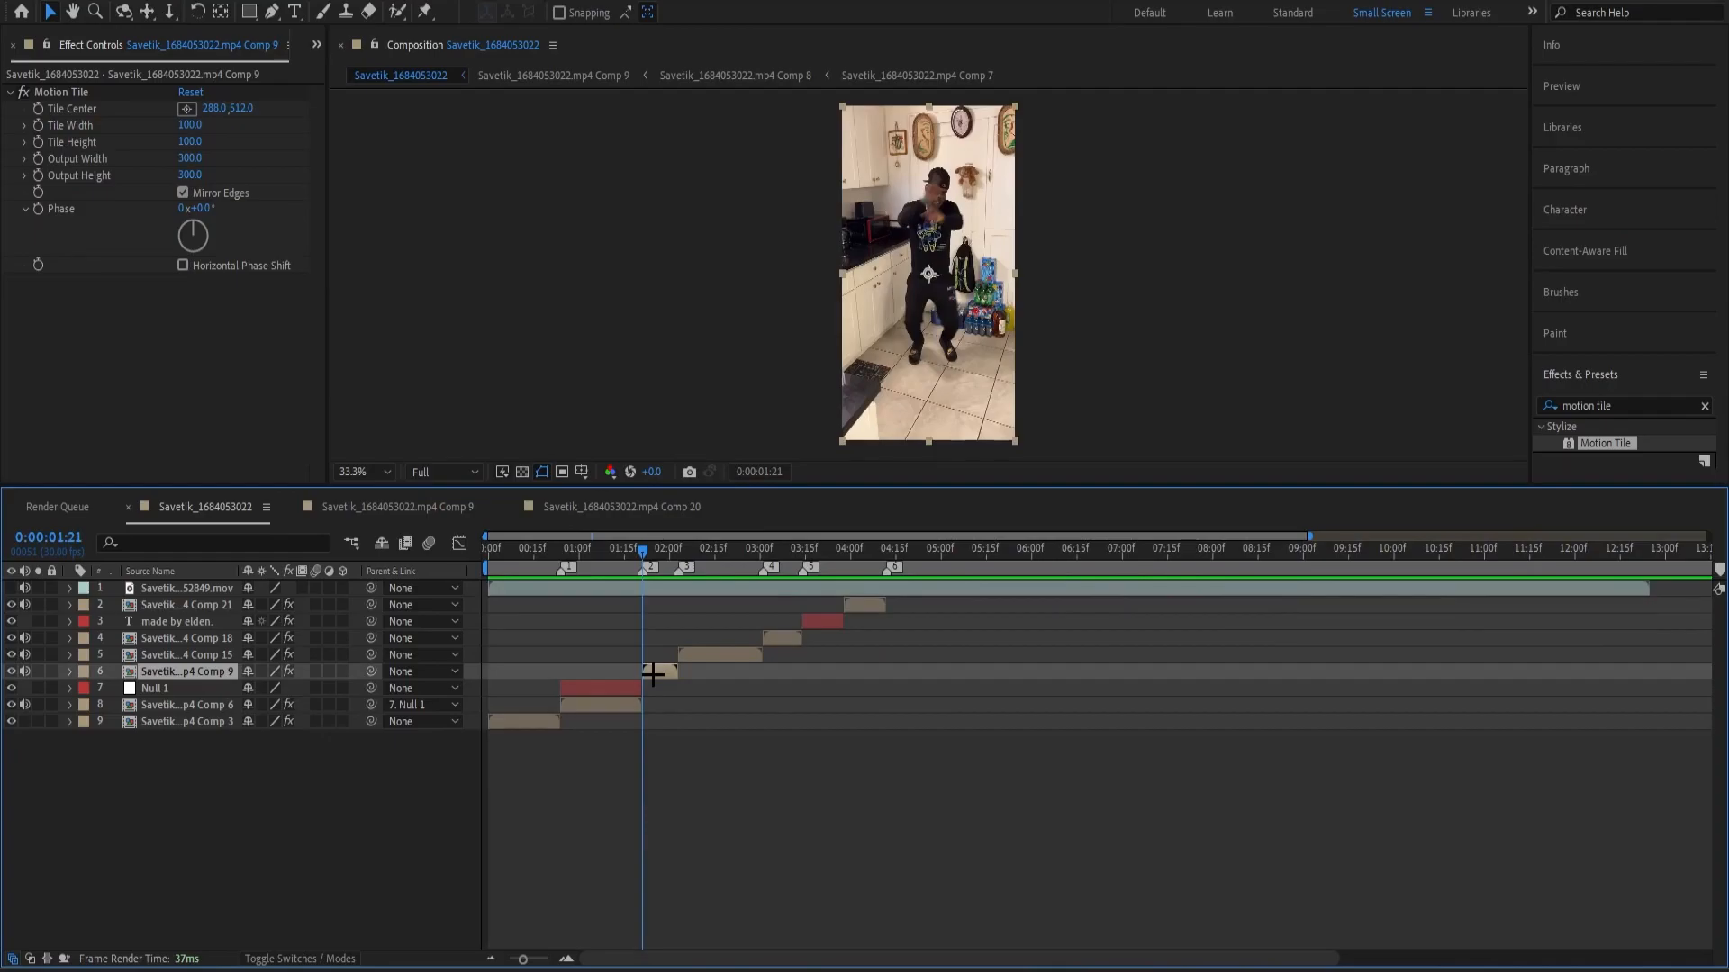
key("ctrl+alt+shift+y")
key("ctrl+shift+d")
left_click(633, 685)
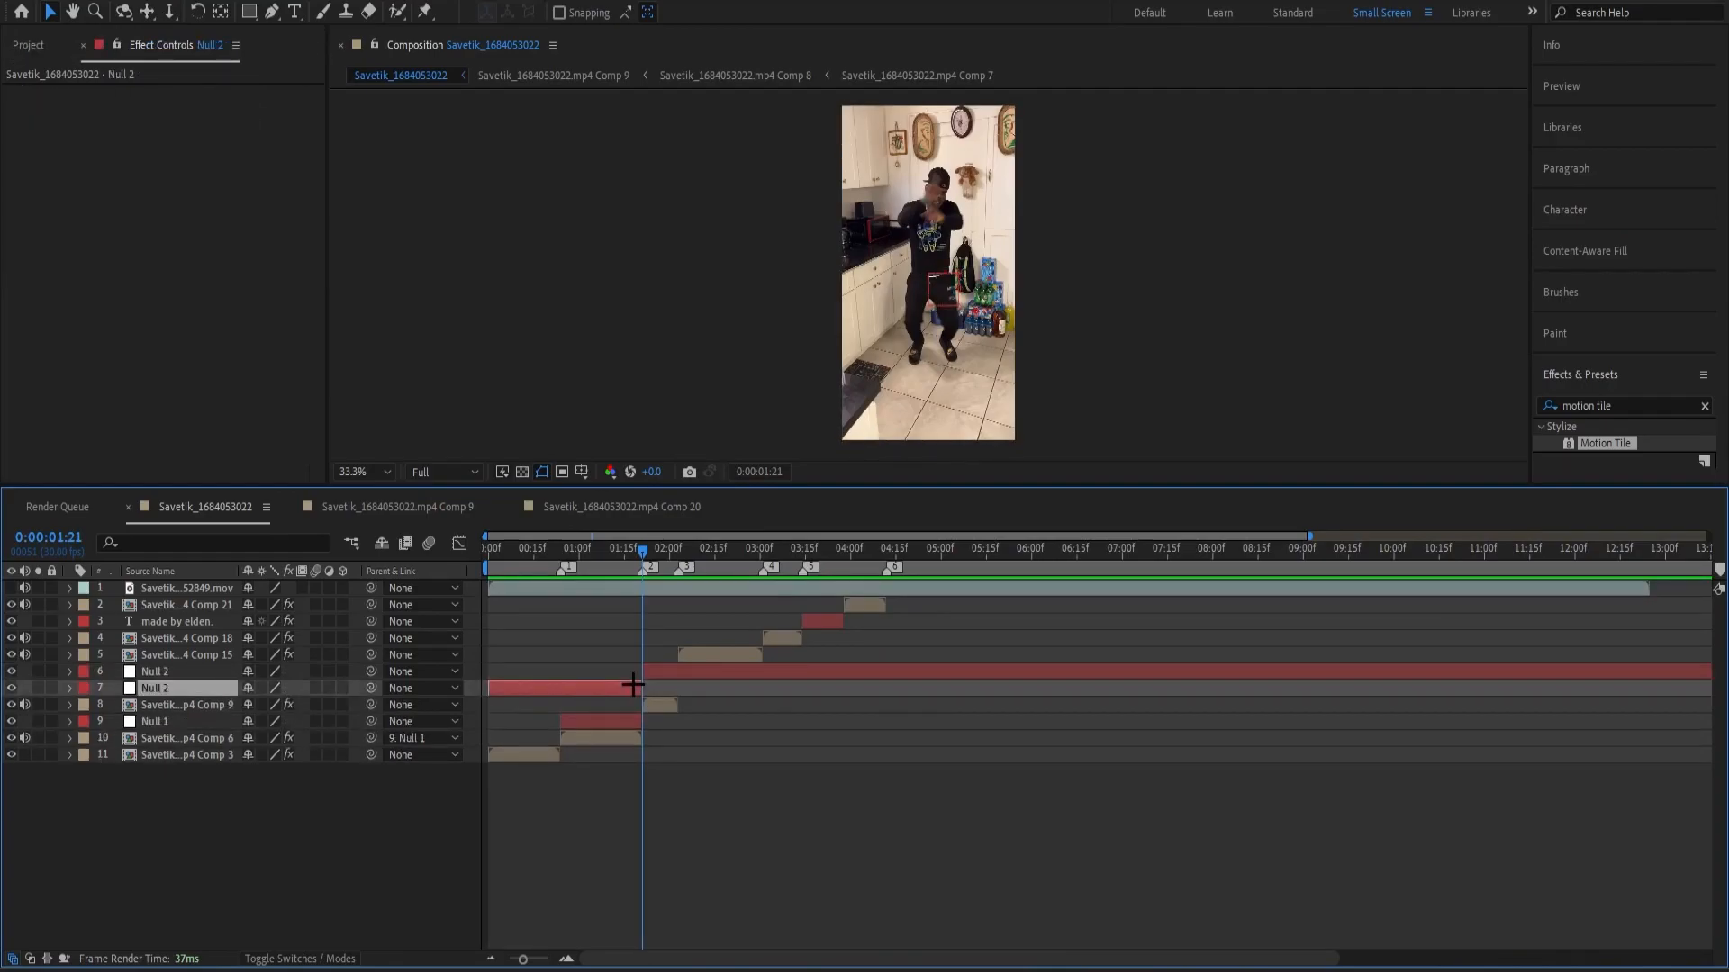
key("Delete")
Split Null 2 at 0:00:02:03, where Comp 9 ends, and delete the remaining later piece.
left_click_drag(643, 587, 678, 592)
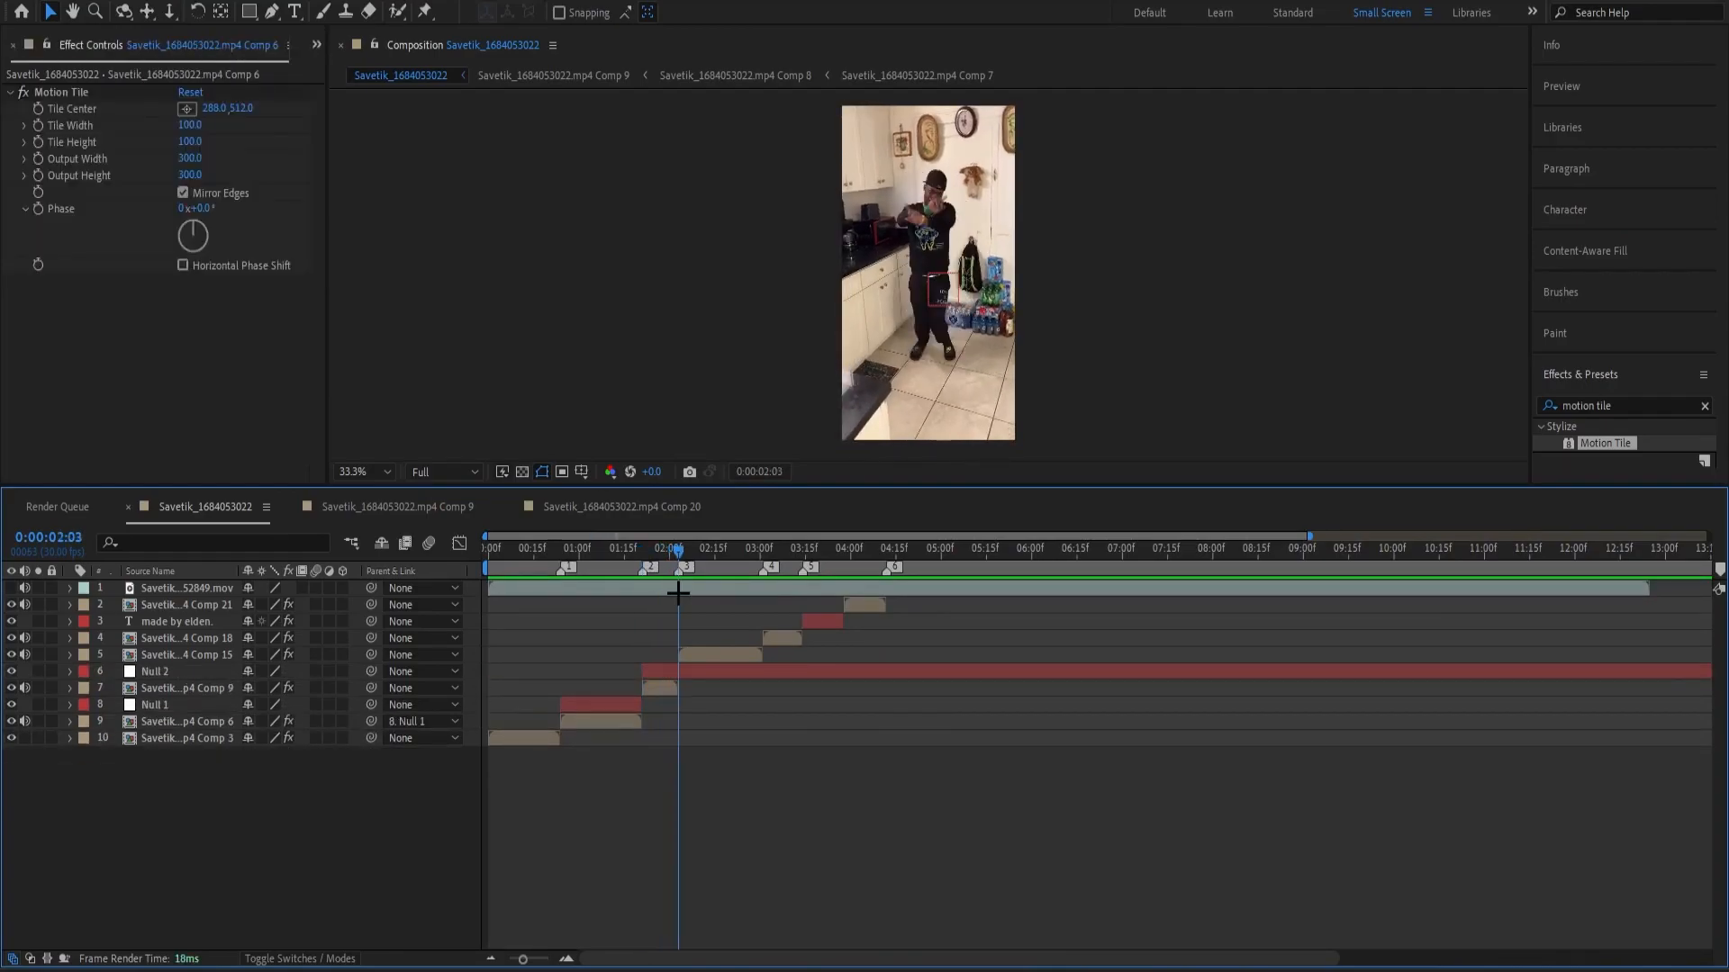
key("equal")
key("equal")
left_click(692, 672)
key("ctrl+shift+d")
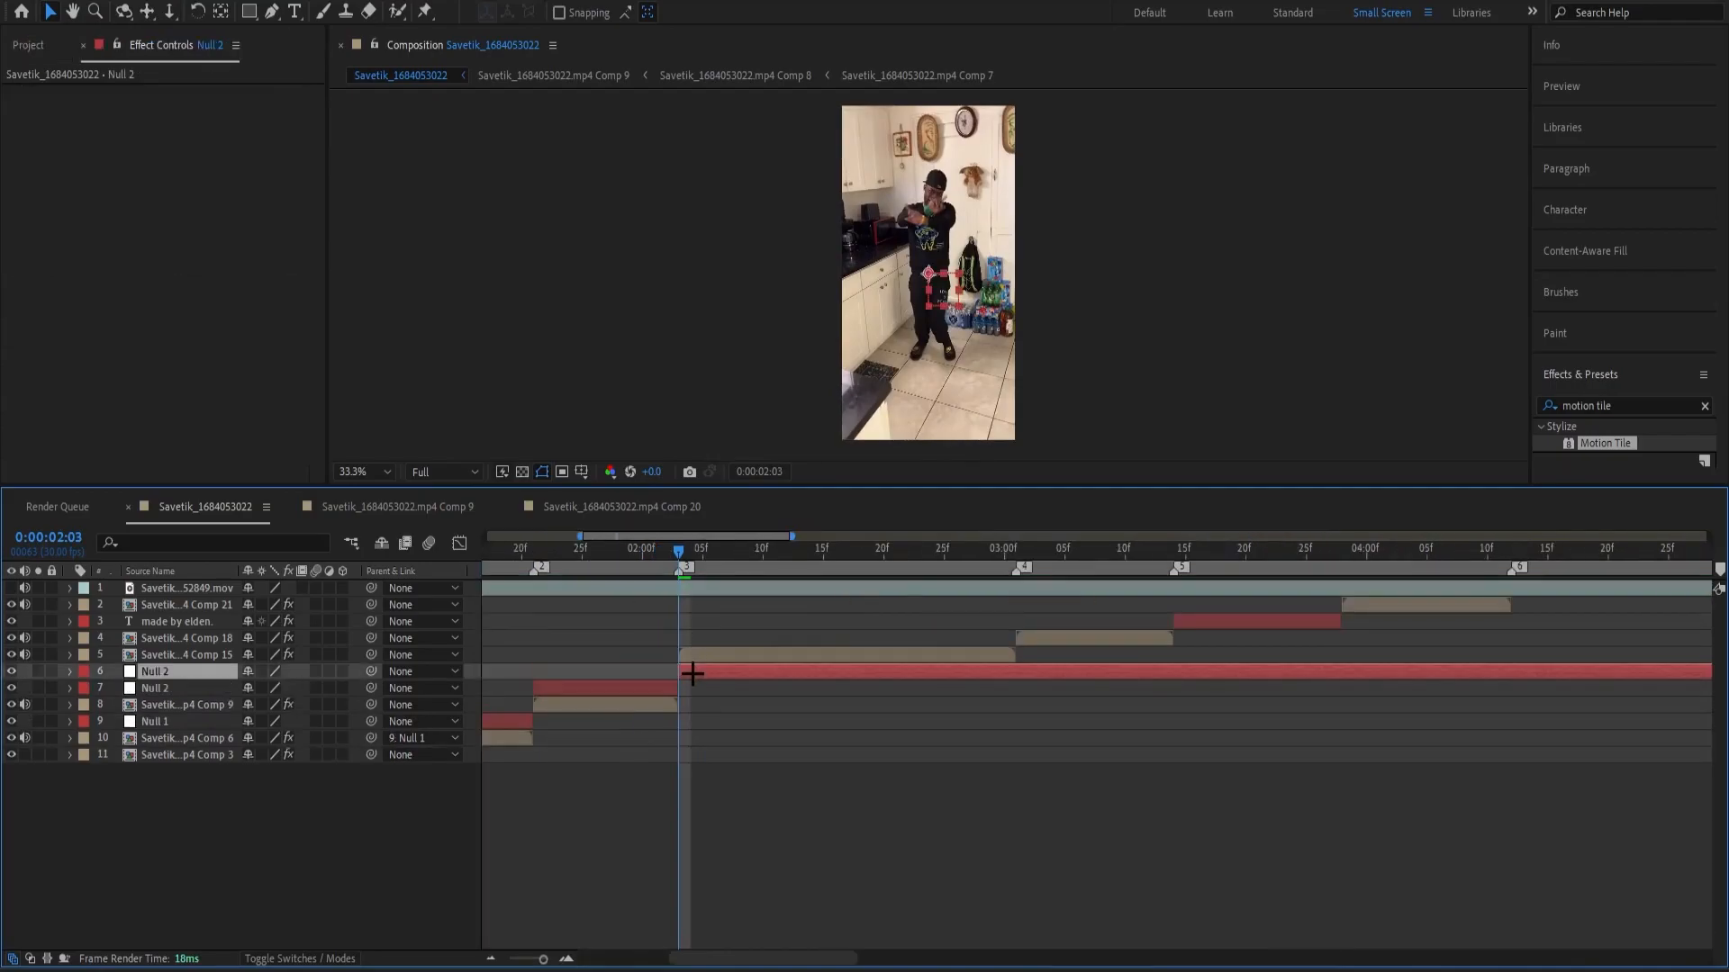
key("Delete")
Parent the Comp 9 layer to Null 2.
key("minus")
key("minus")
left_click_drag(663, 551, 646, 641)
left_click(661, 689)
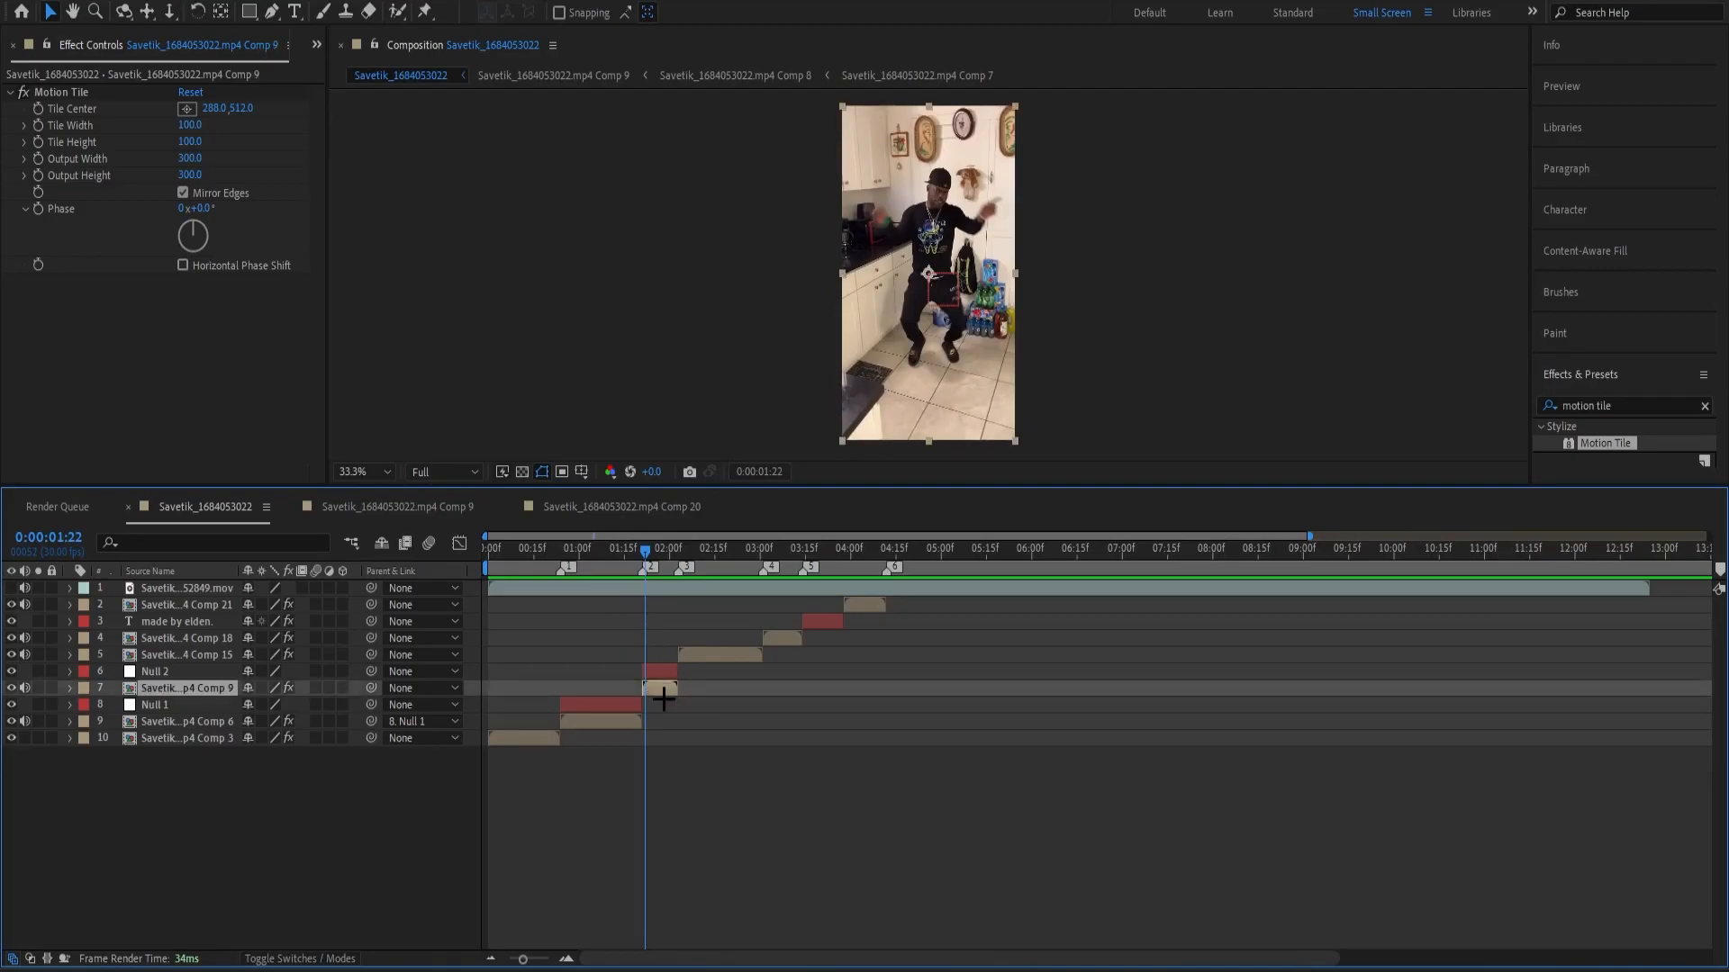
left_click(665, 673)
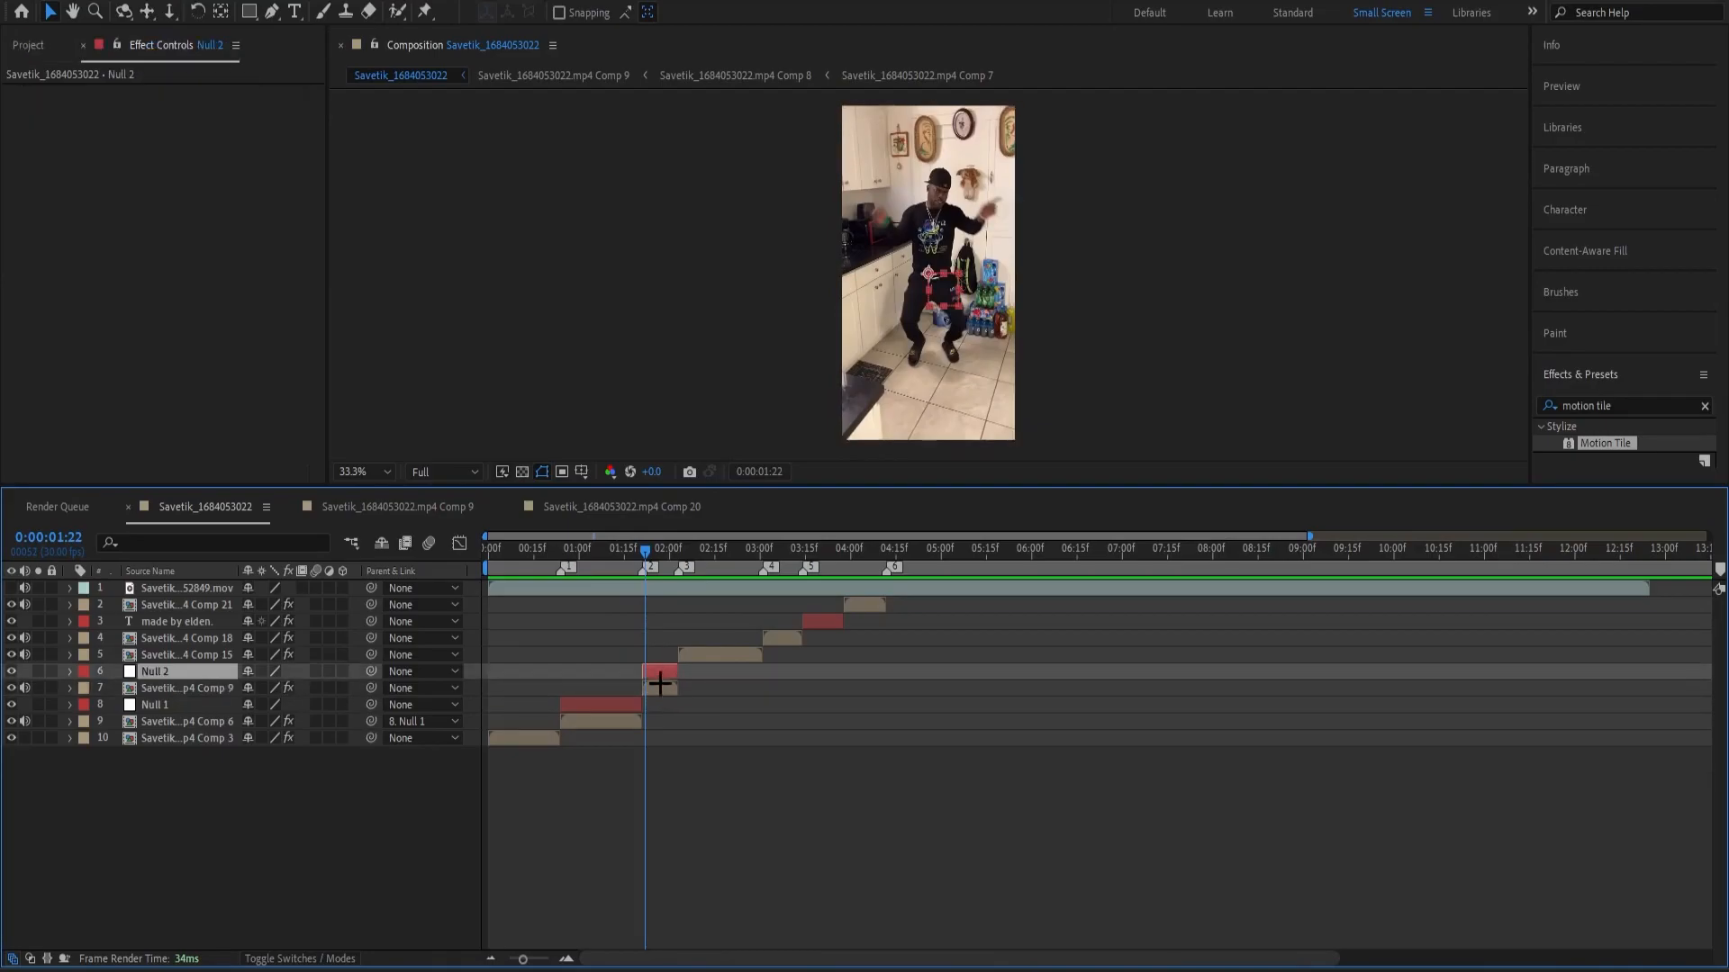
left_click(660, 687)
left_click(658, 703)
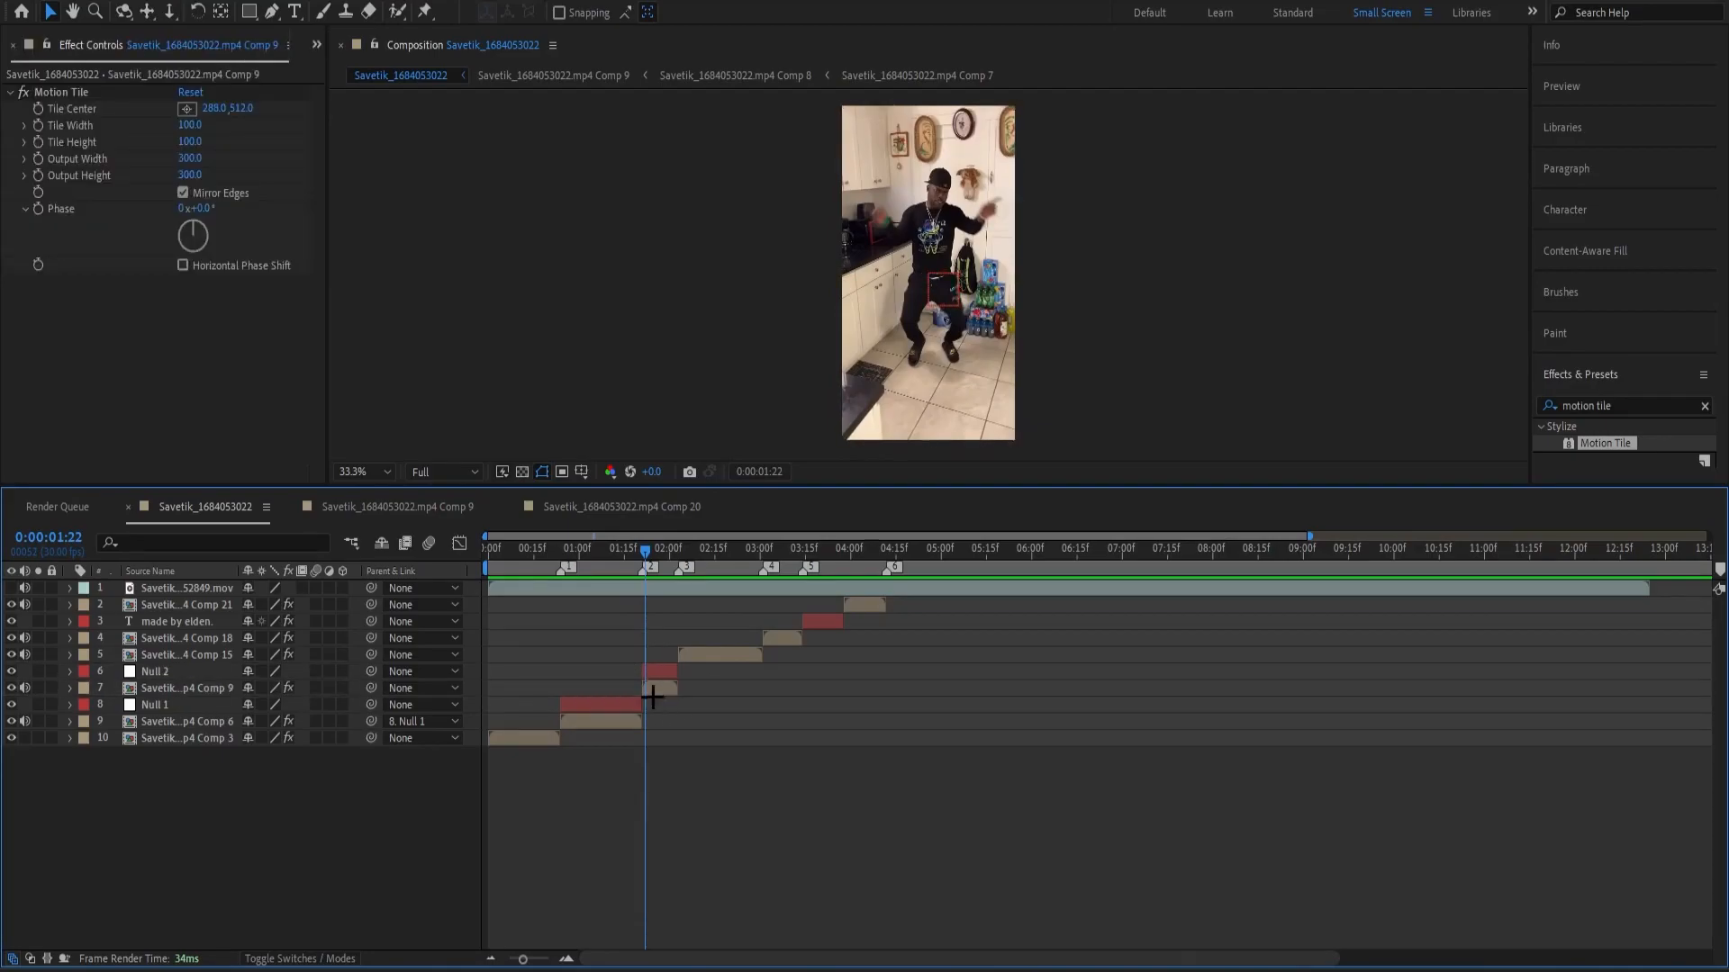
left_click(651, 692)
left_click(632, 691)
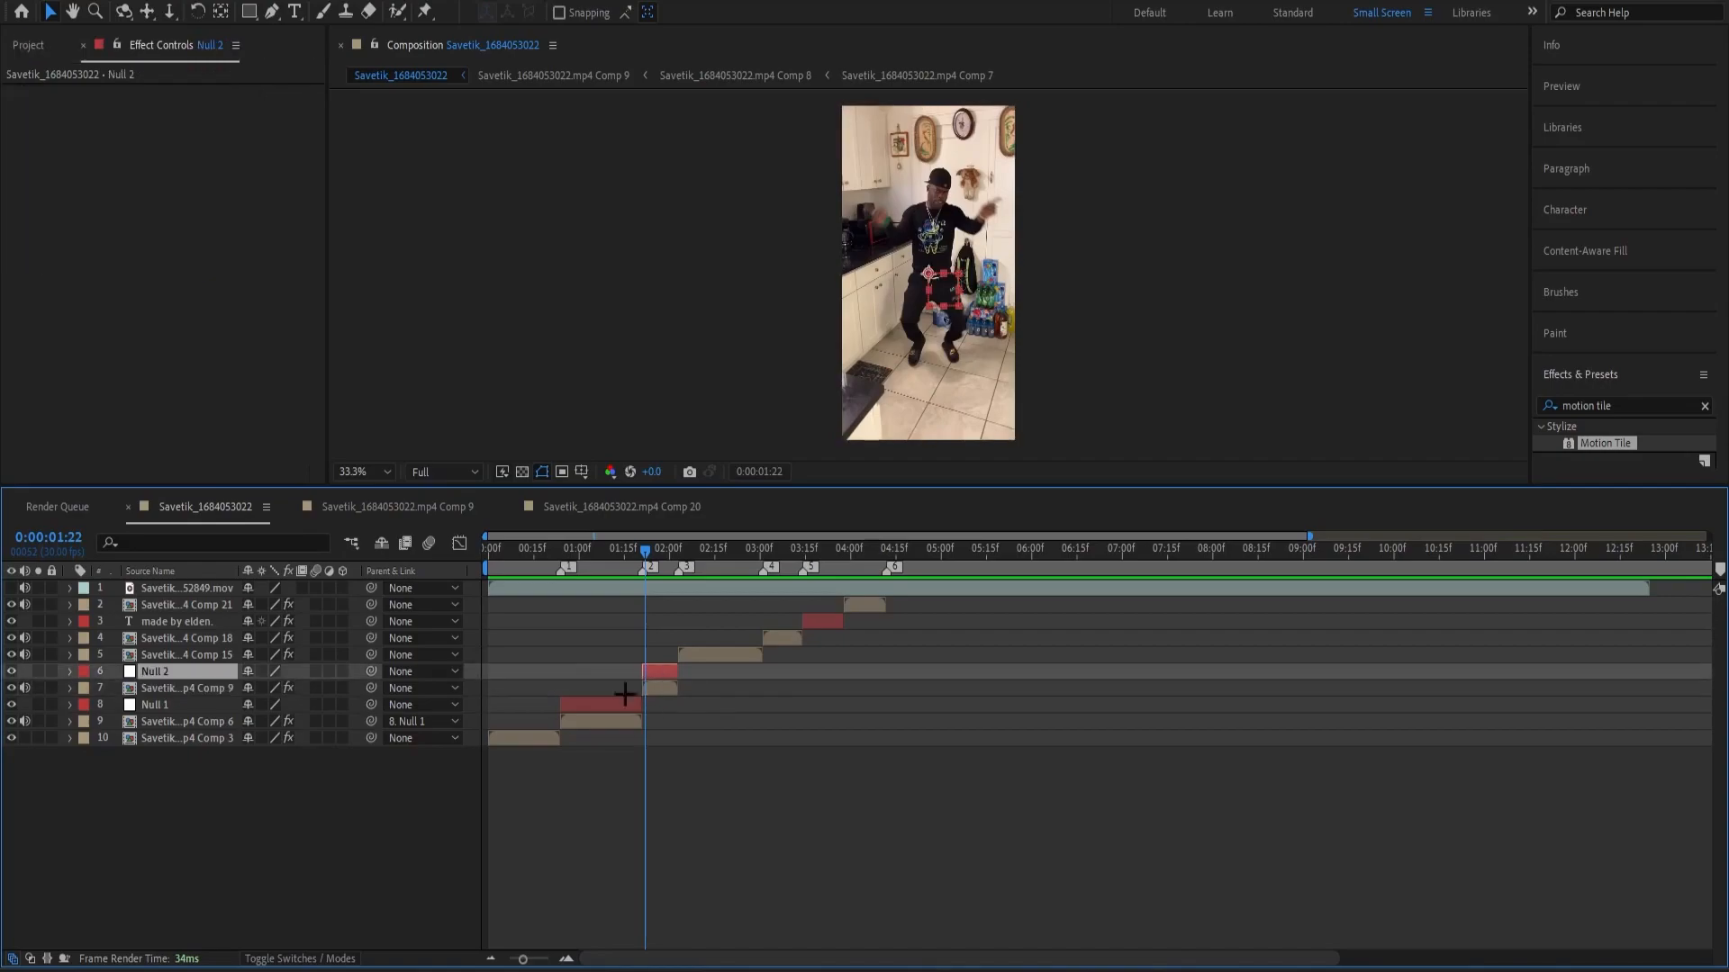
left_click(656, 686)
left_click_drag(380, 687, 158, 670)
Start eased Scale keyframing on Null 2 at 0:00:01:21 and set its keyframe at 0:00:02:03 to 100%.
mouse_move(645, 559)
left_mouse_down()
mouse_move(619, 569)
mouse_move(643, 576)
left_mouse_up()
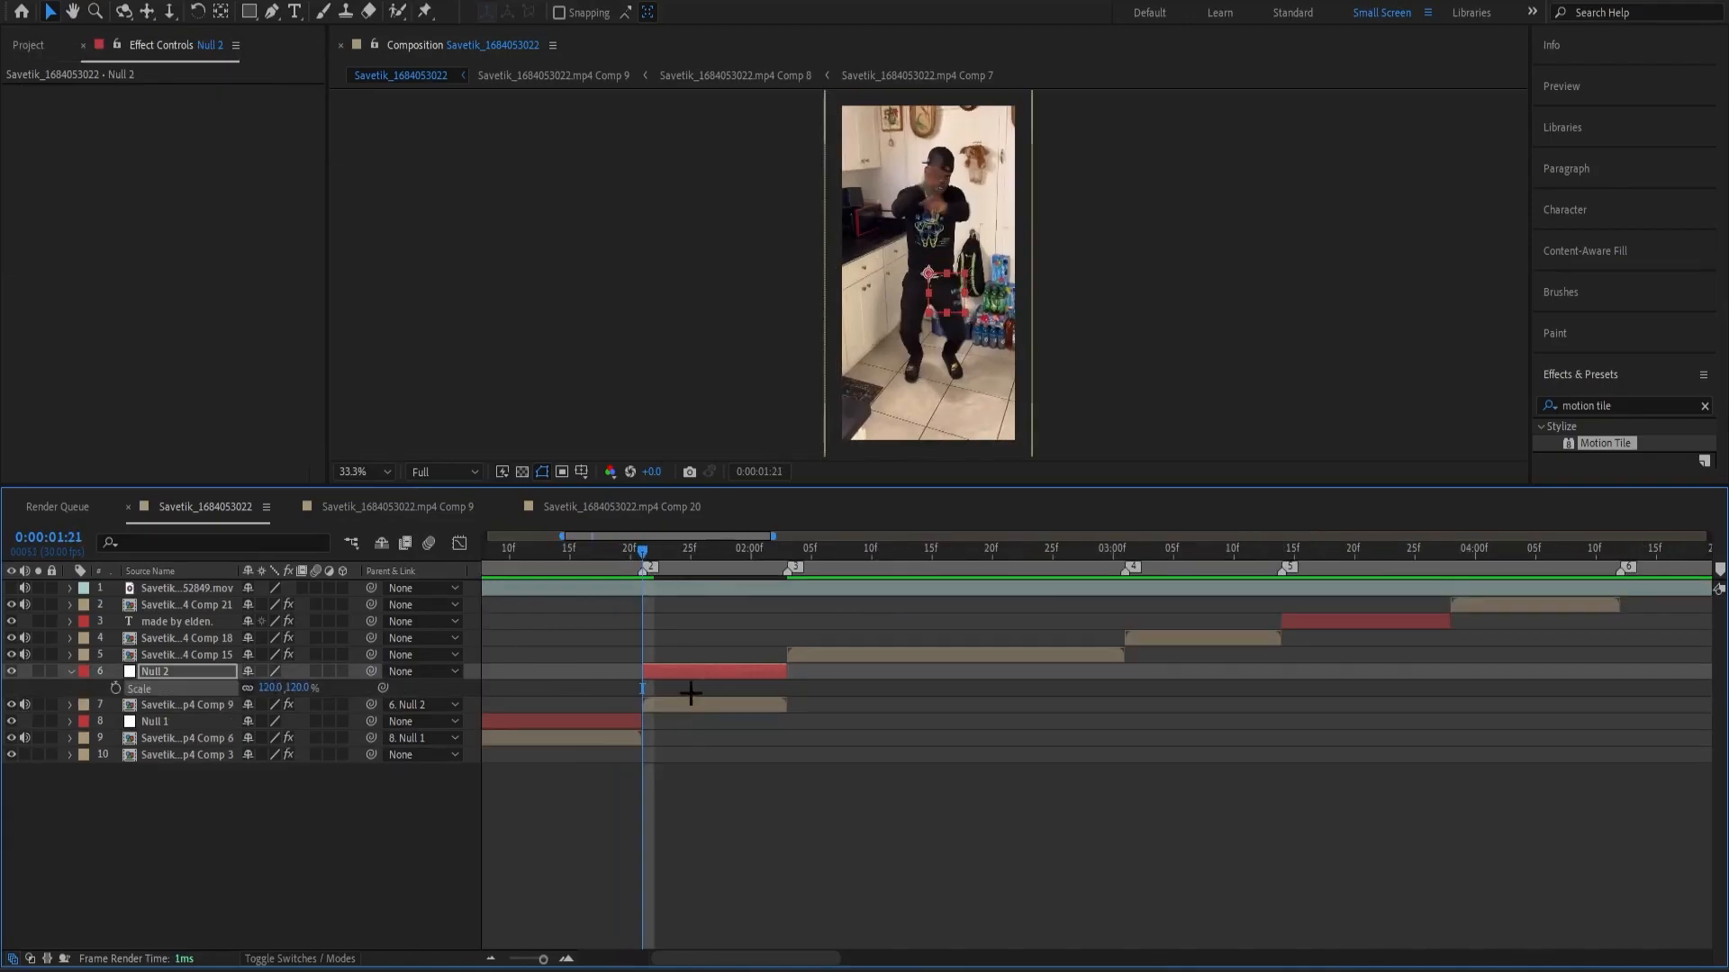
left_click(116, 688)
left_click_drag(648, 566, 787, 599)
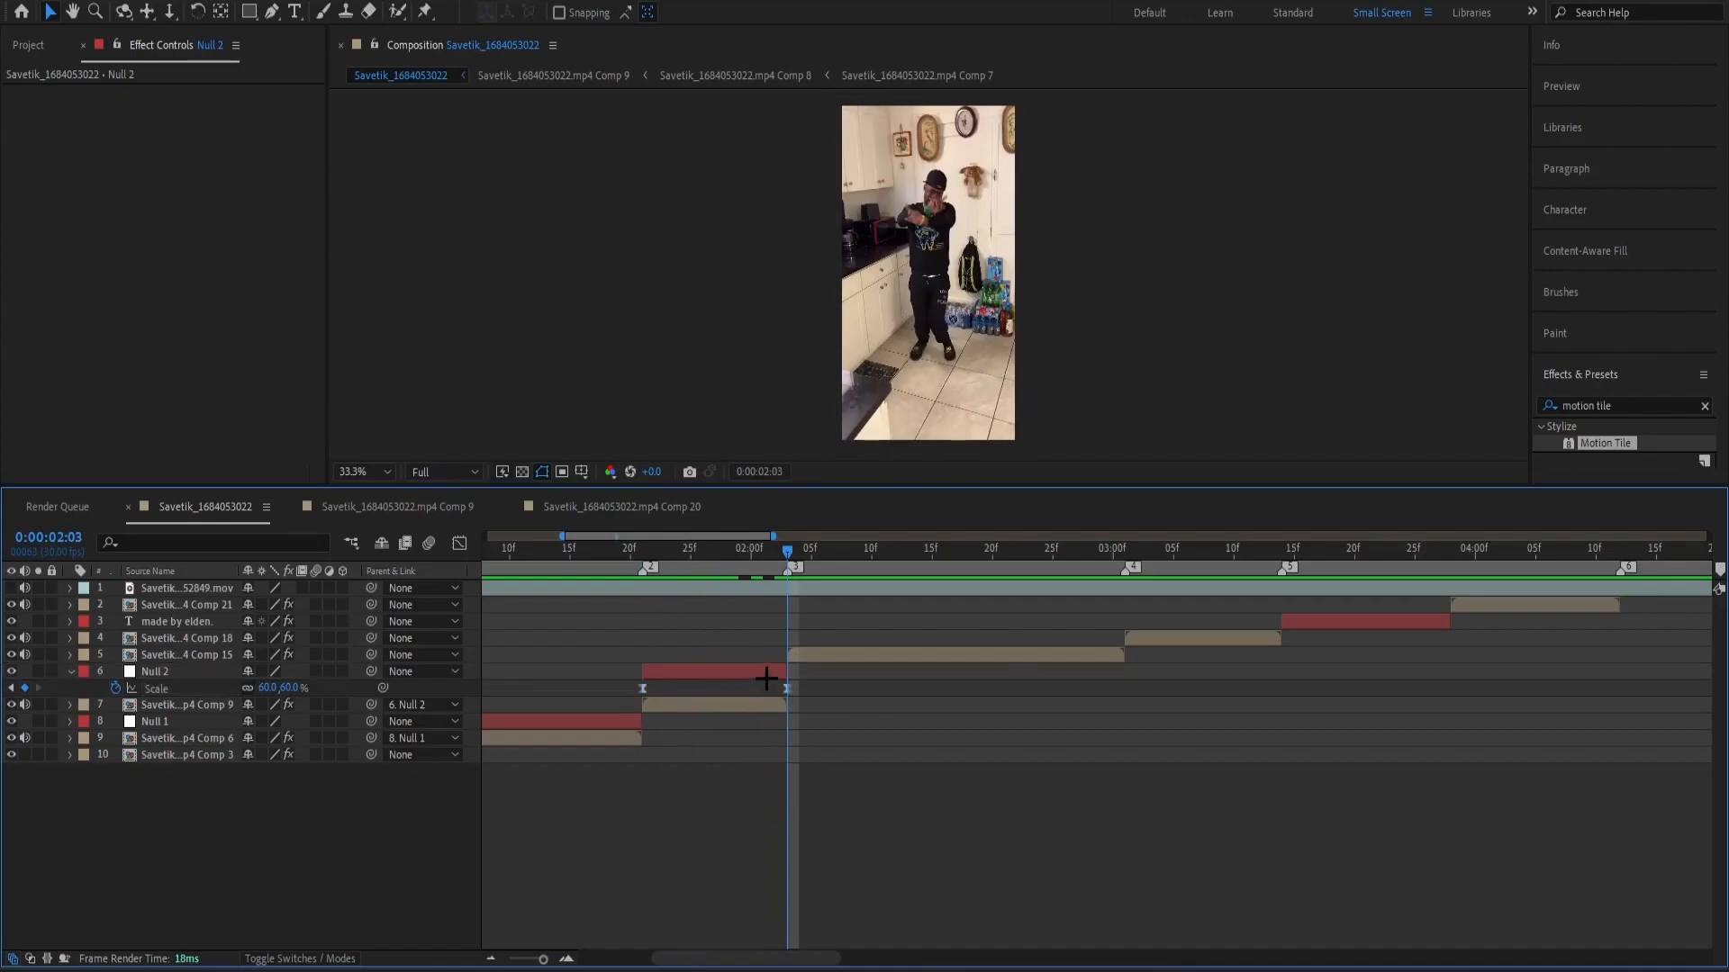
left_click(767, 679)
left_click(267, 688)
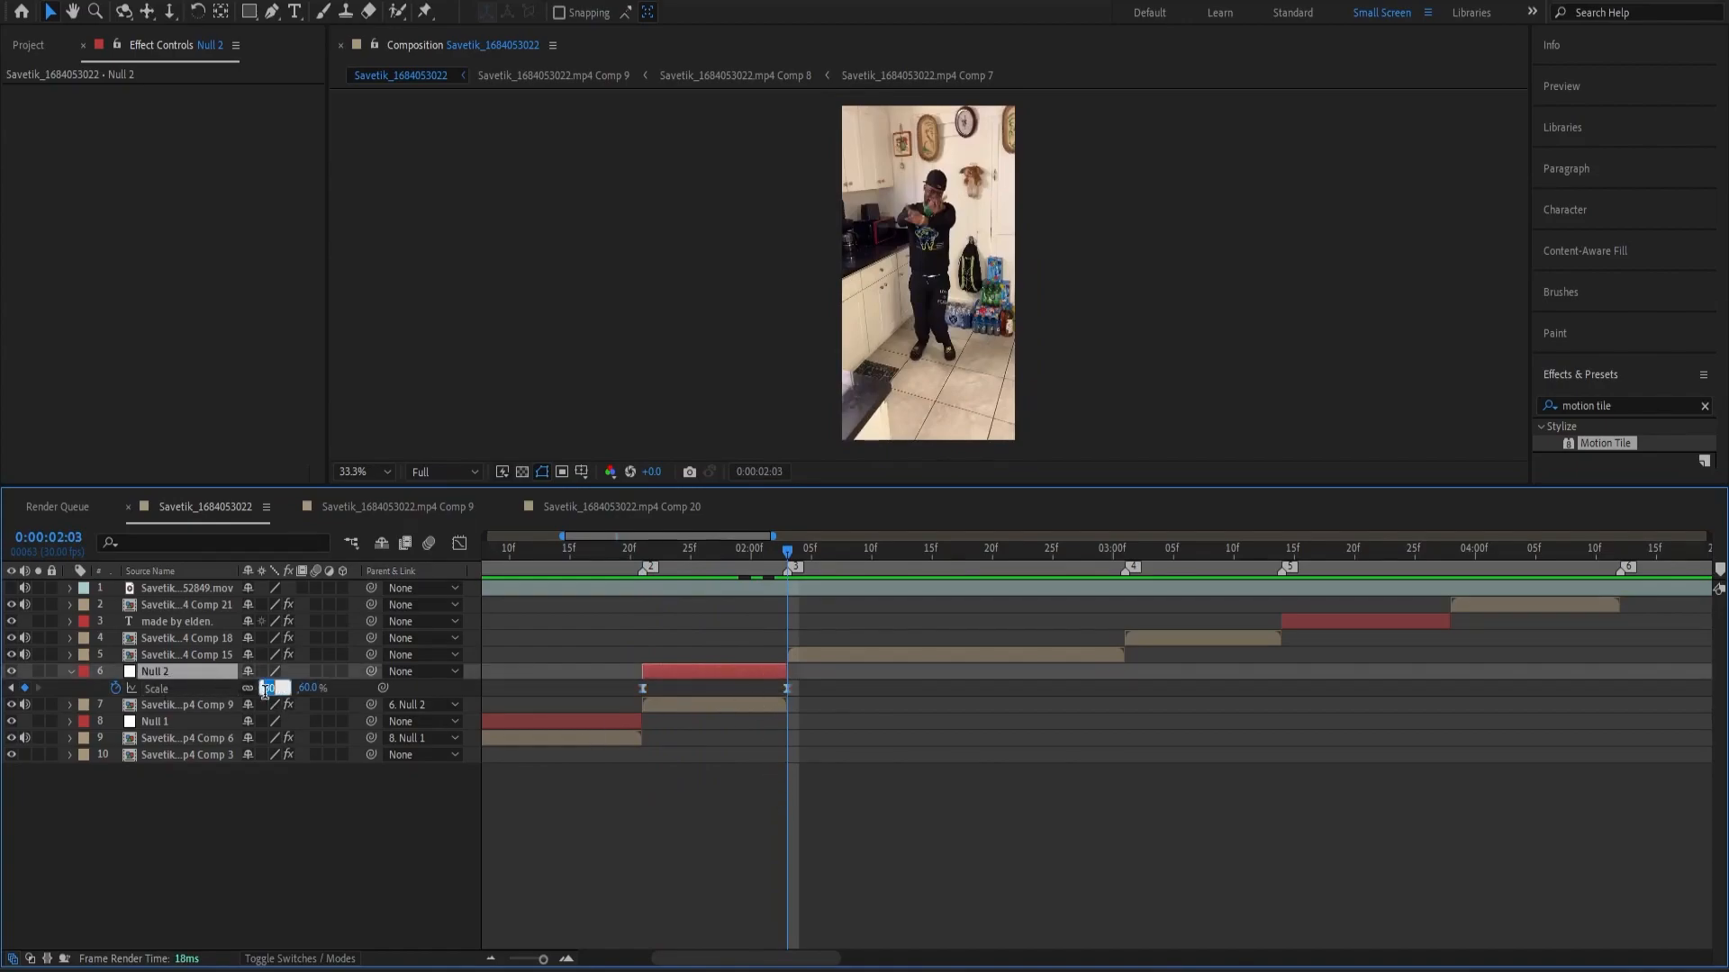
type("100")
key("Return")
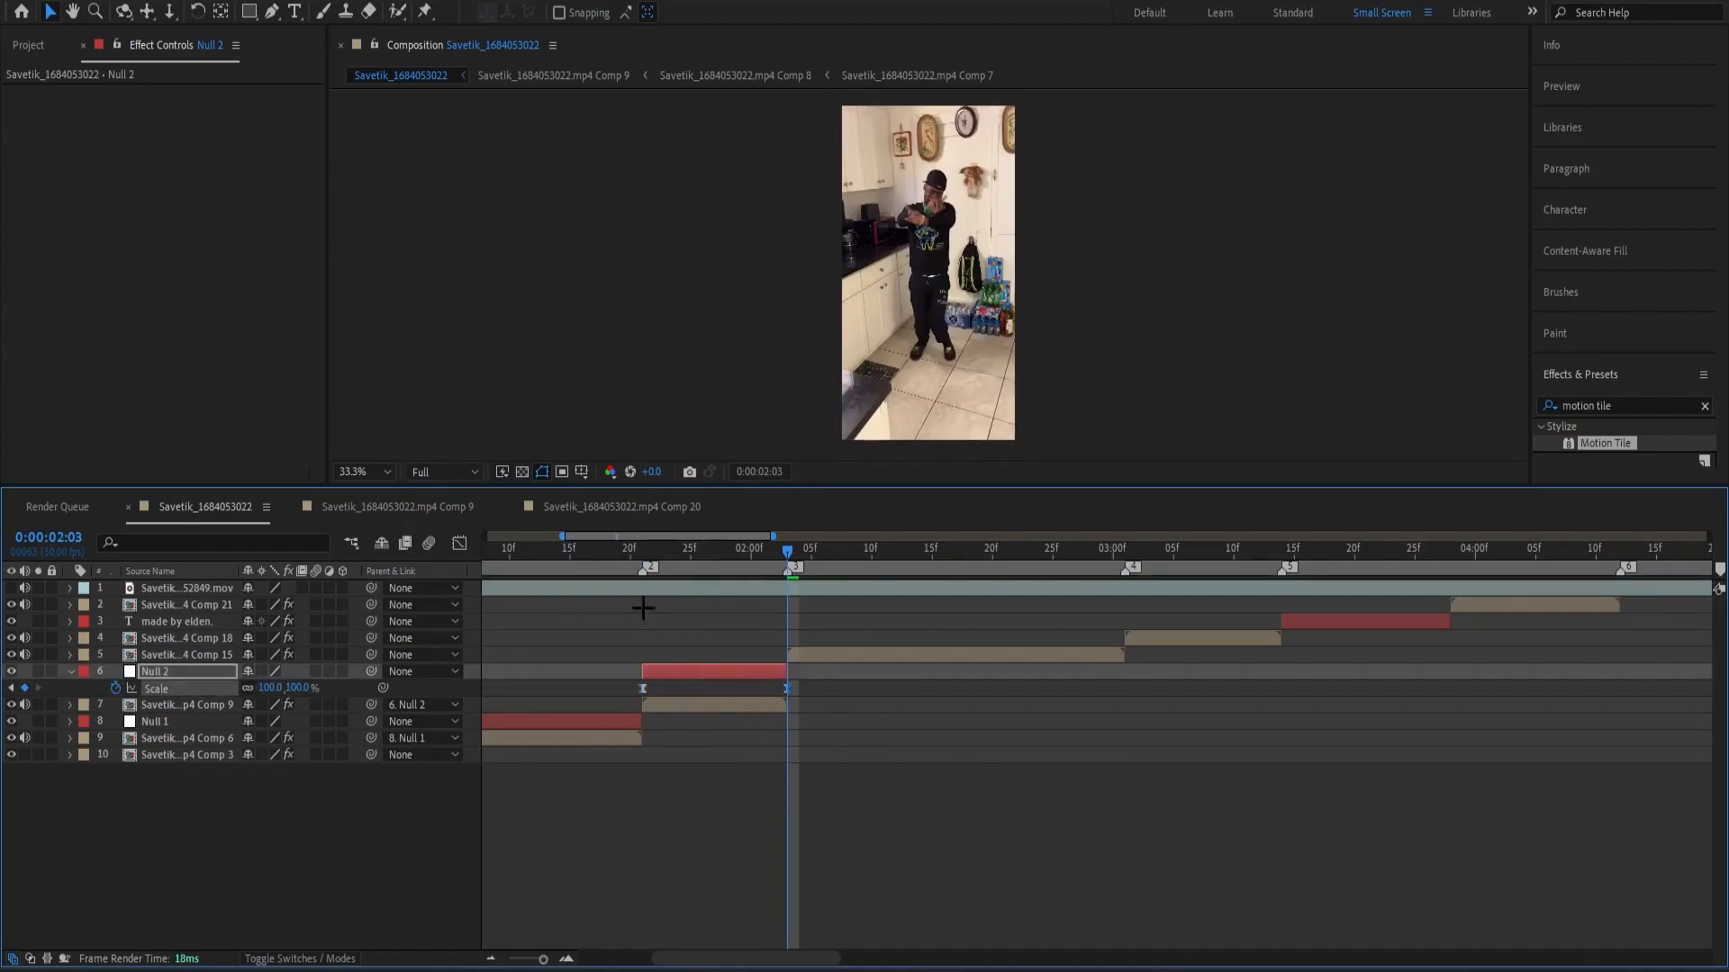
Set Null 2's Scale keyframe at 0:00:01:21 to 300%.
left_click_drag(731, 562, 641, 582)
left_click(397, 680)
left_click(273, 689)
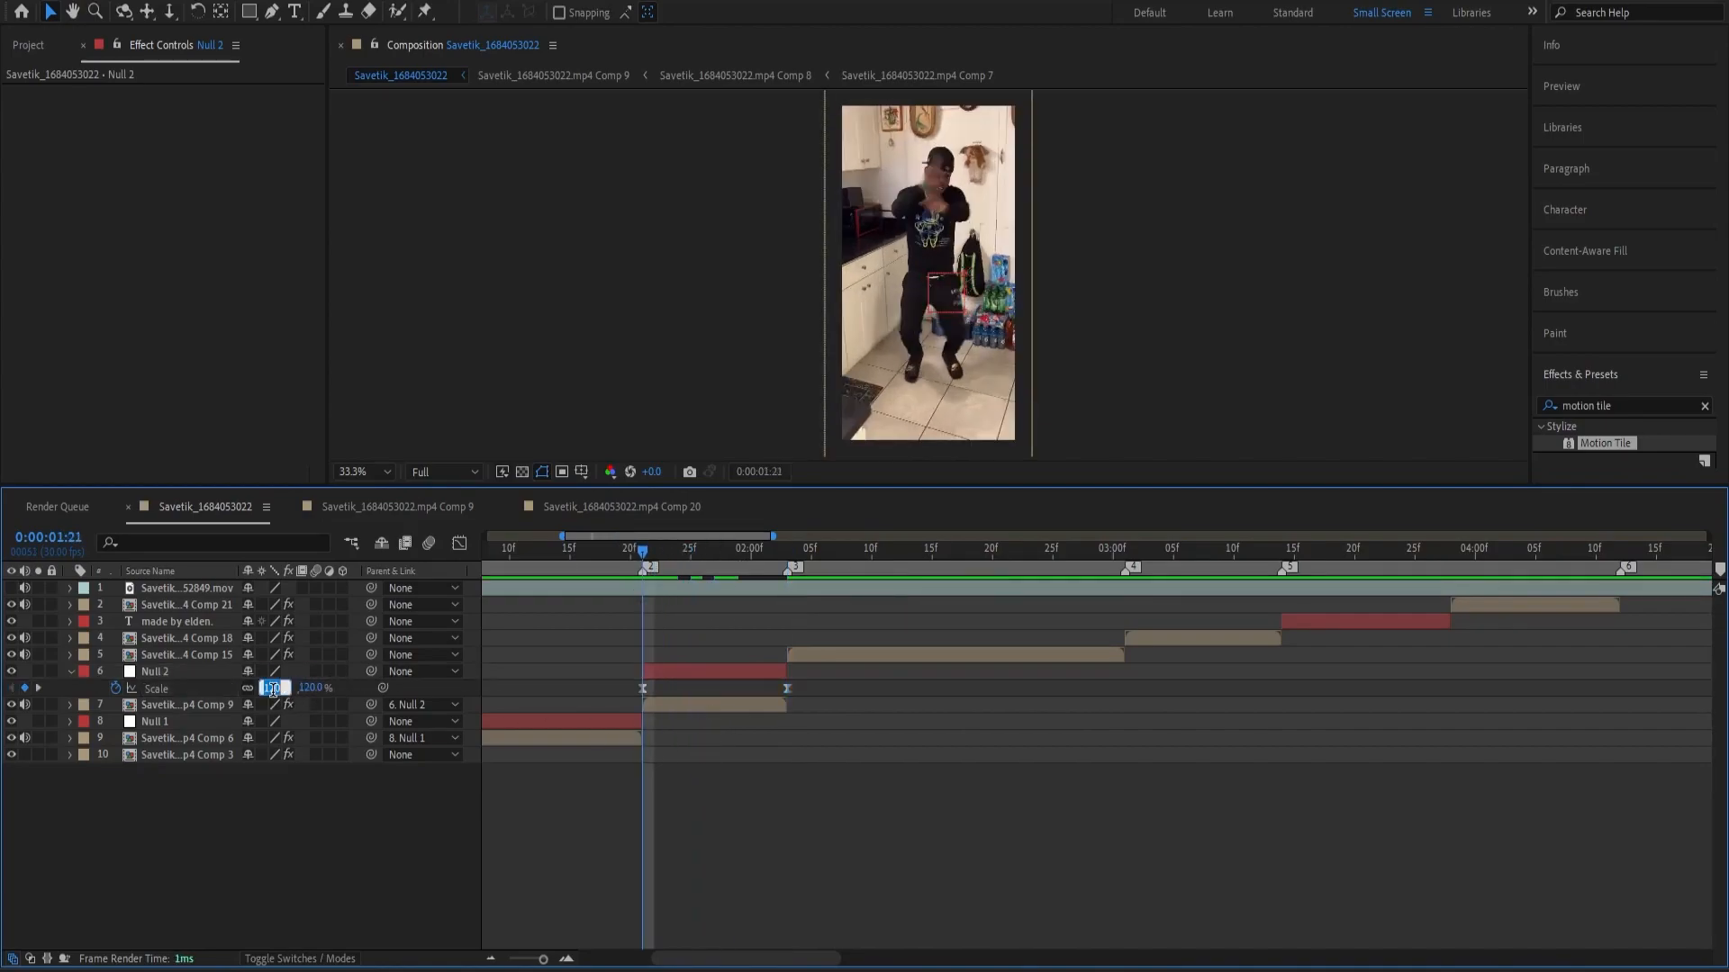
type("300")
key("Return")
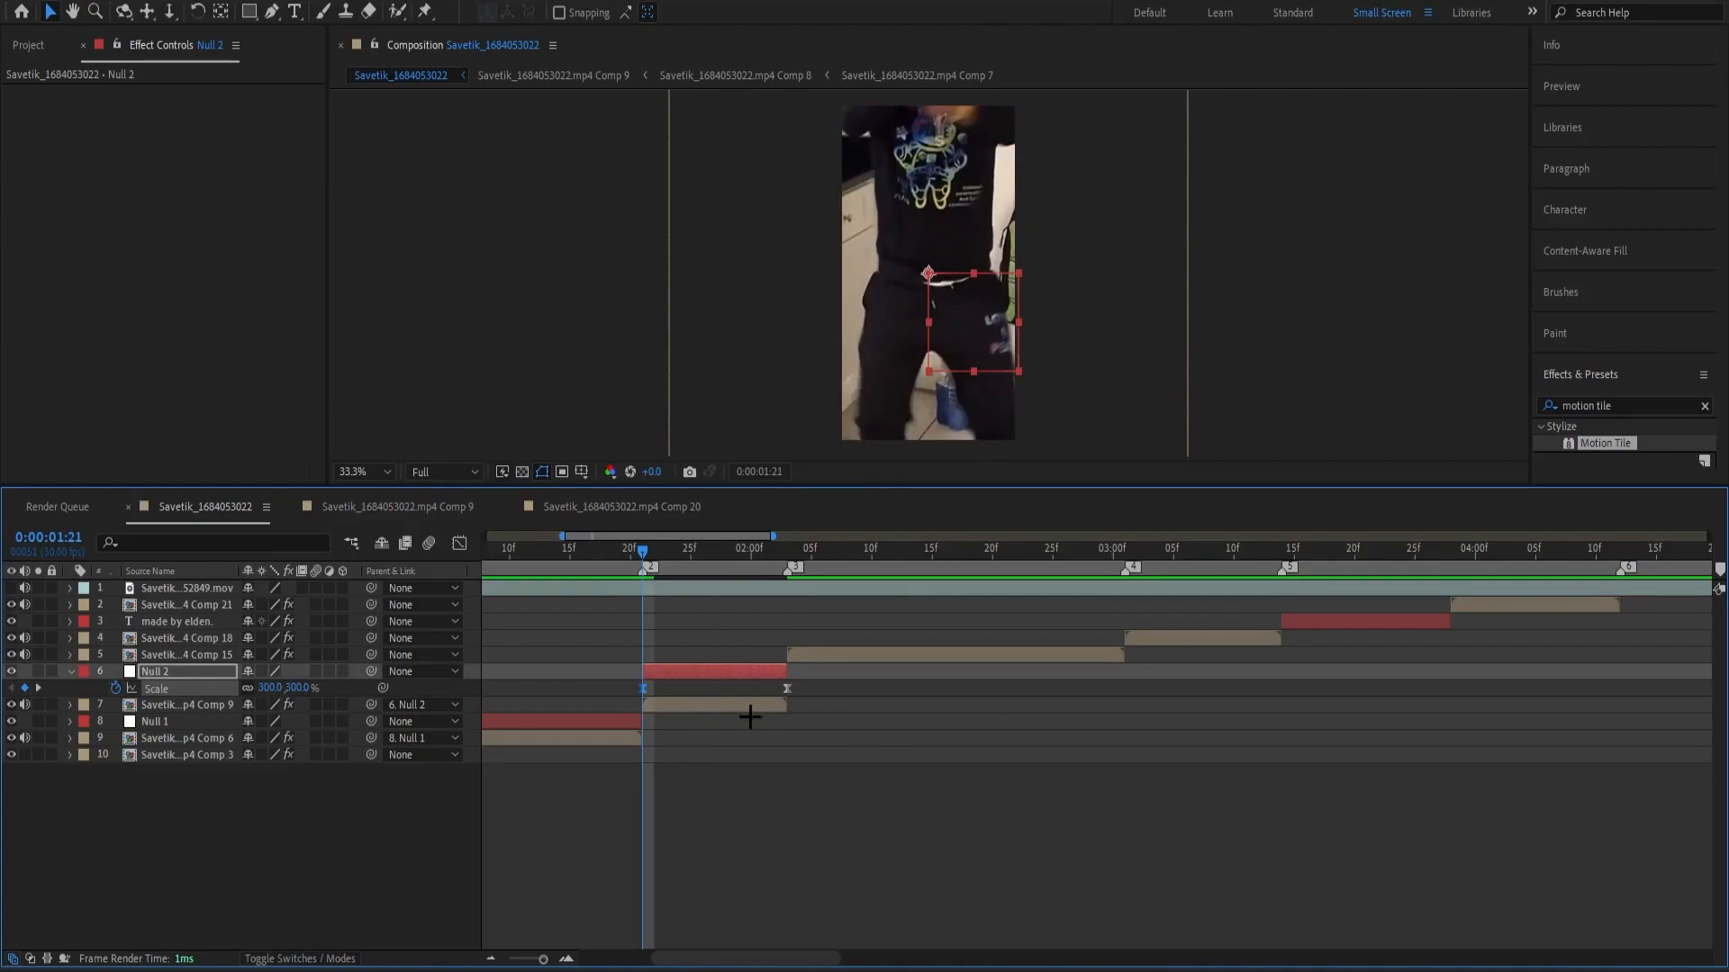
Shape Null 2's Scale curve to drop steeply from the first keyframe and level off into the second, and preview it.
left_click(782, 774)
left_click_drag(801, 688, 499, 692)
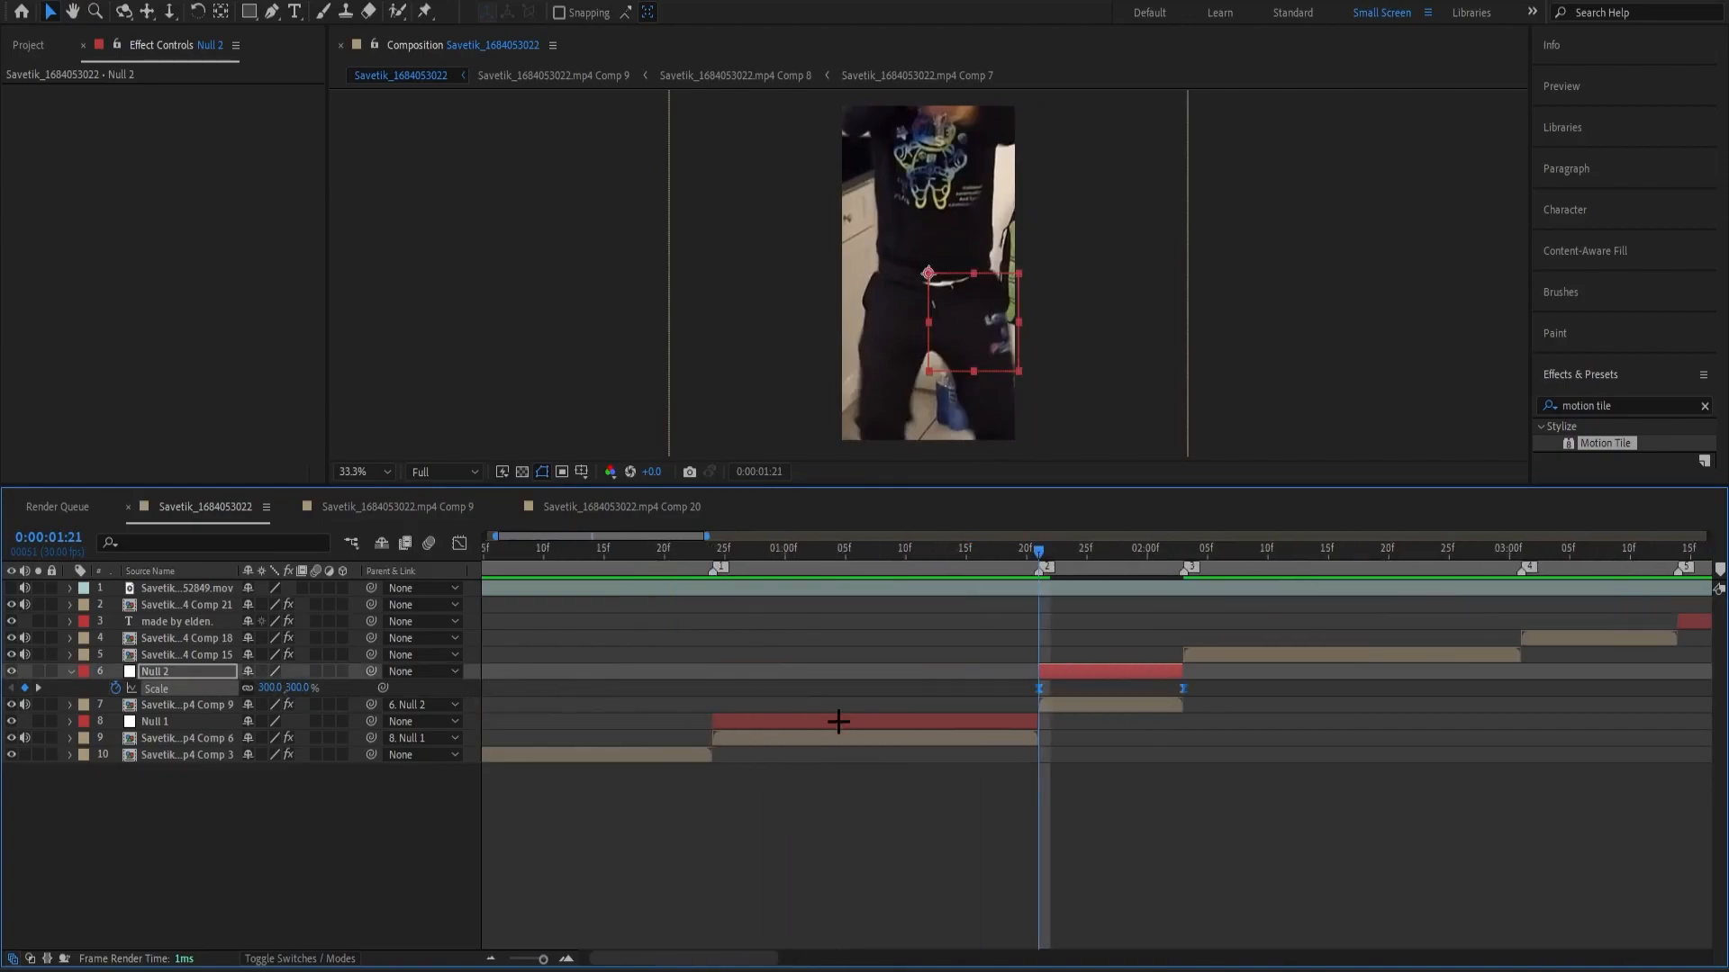
key("shift+F3")
left_click(1109, 748)
left_click_drag(1136, 903, 1037, 896)
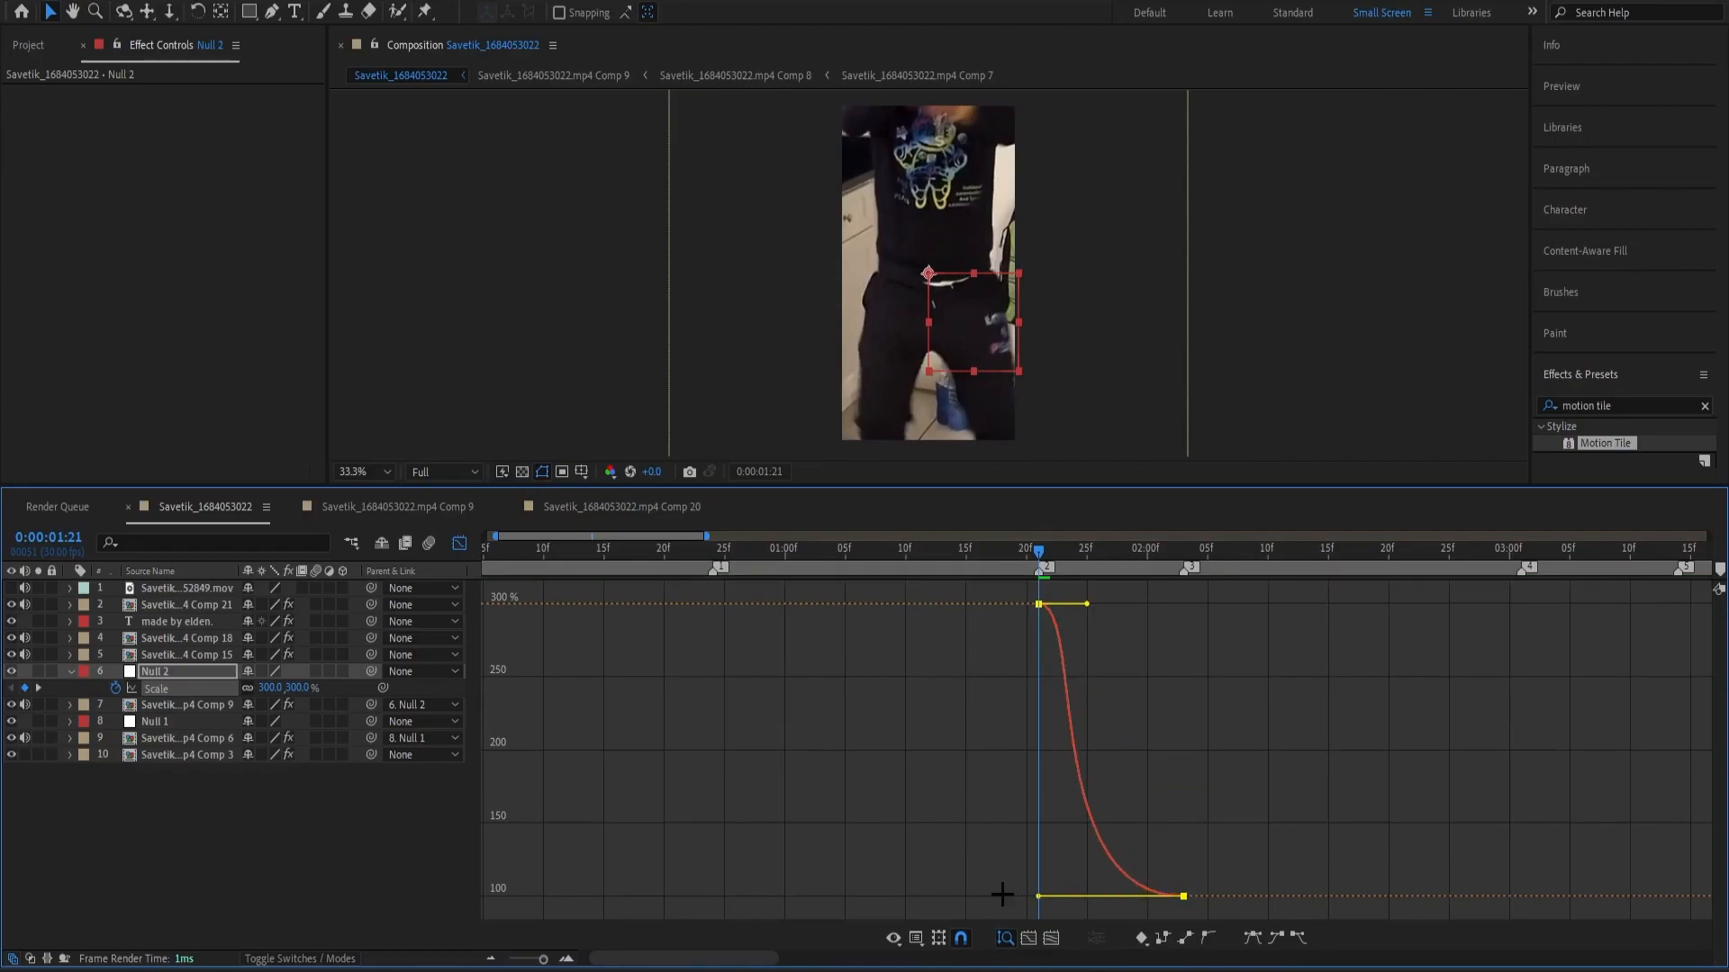
left_click(1081, 610)
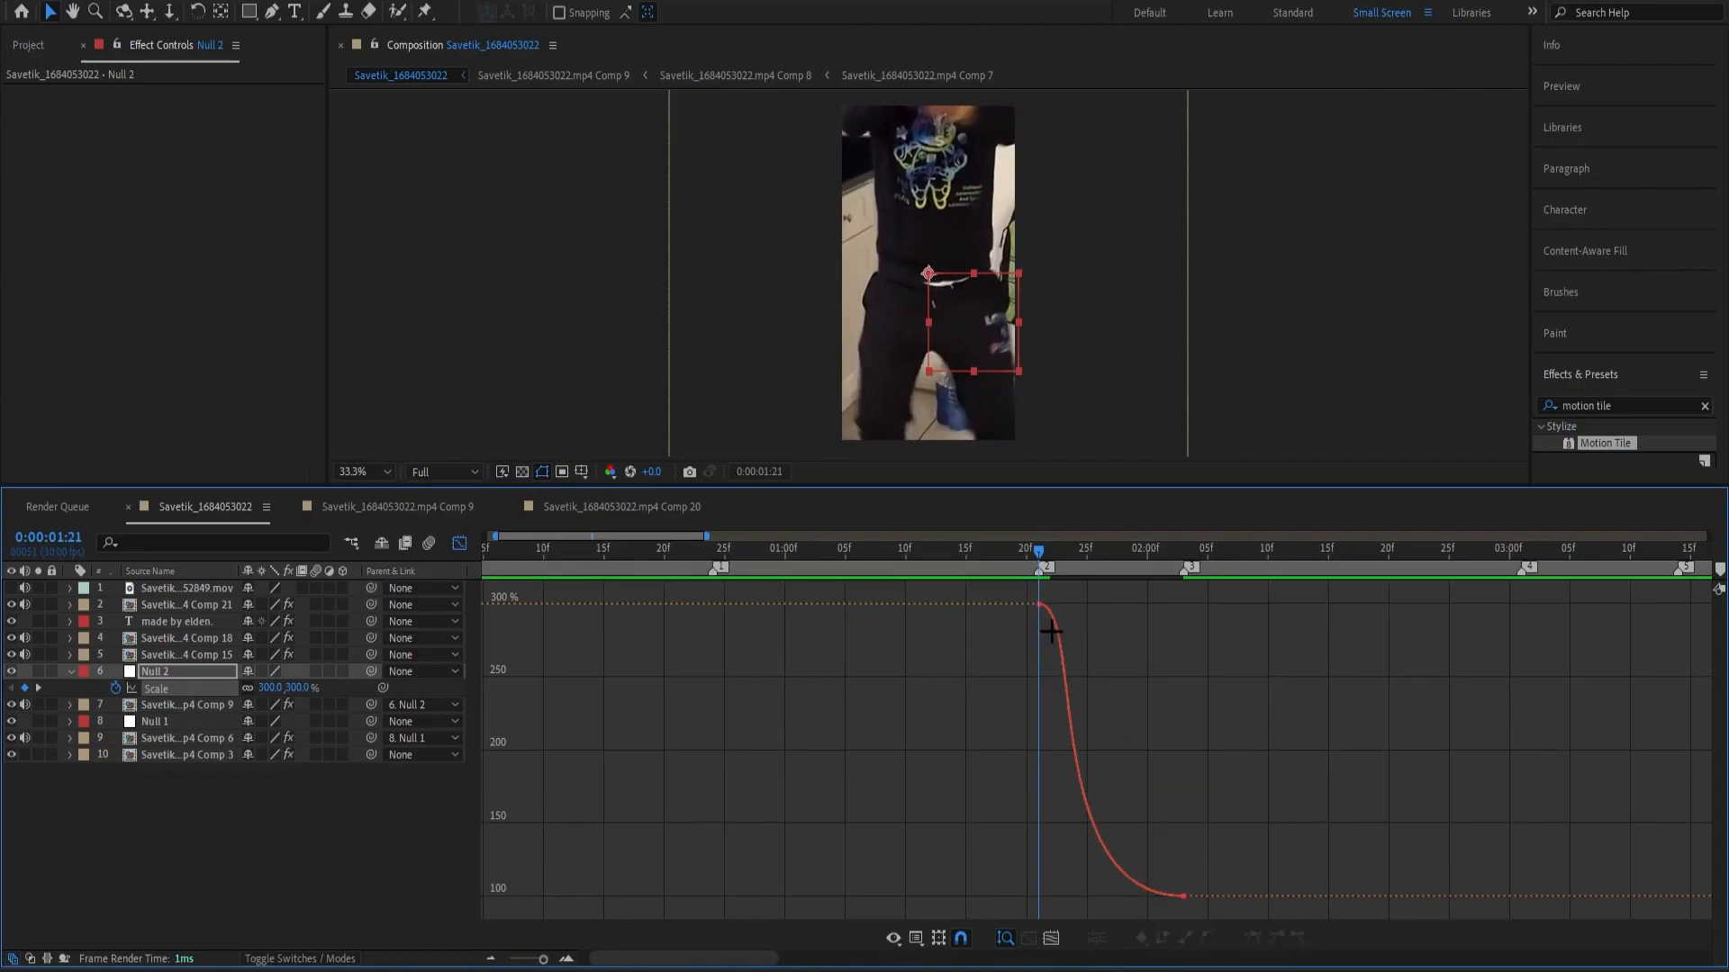
left_click(1055, 634)
left_click_drag(1087, 605, 949, 748)
left_click(1084, 667)
key("space")
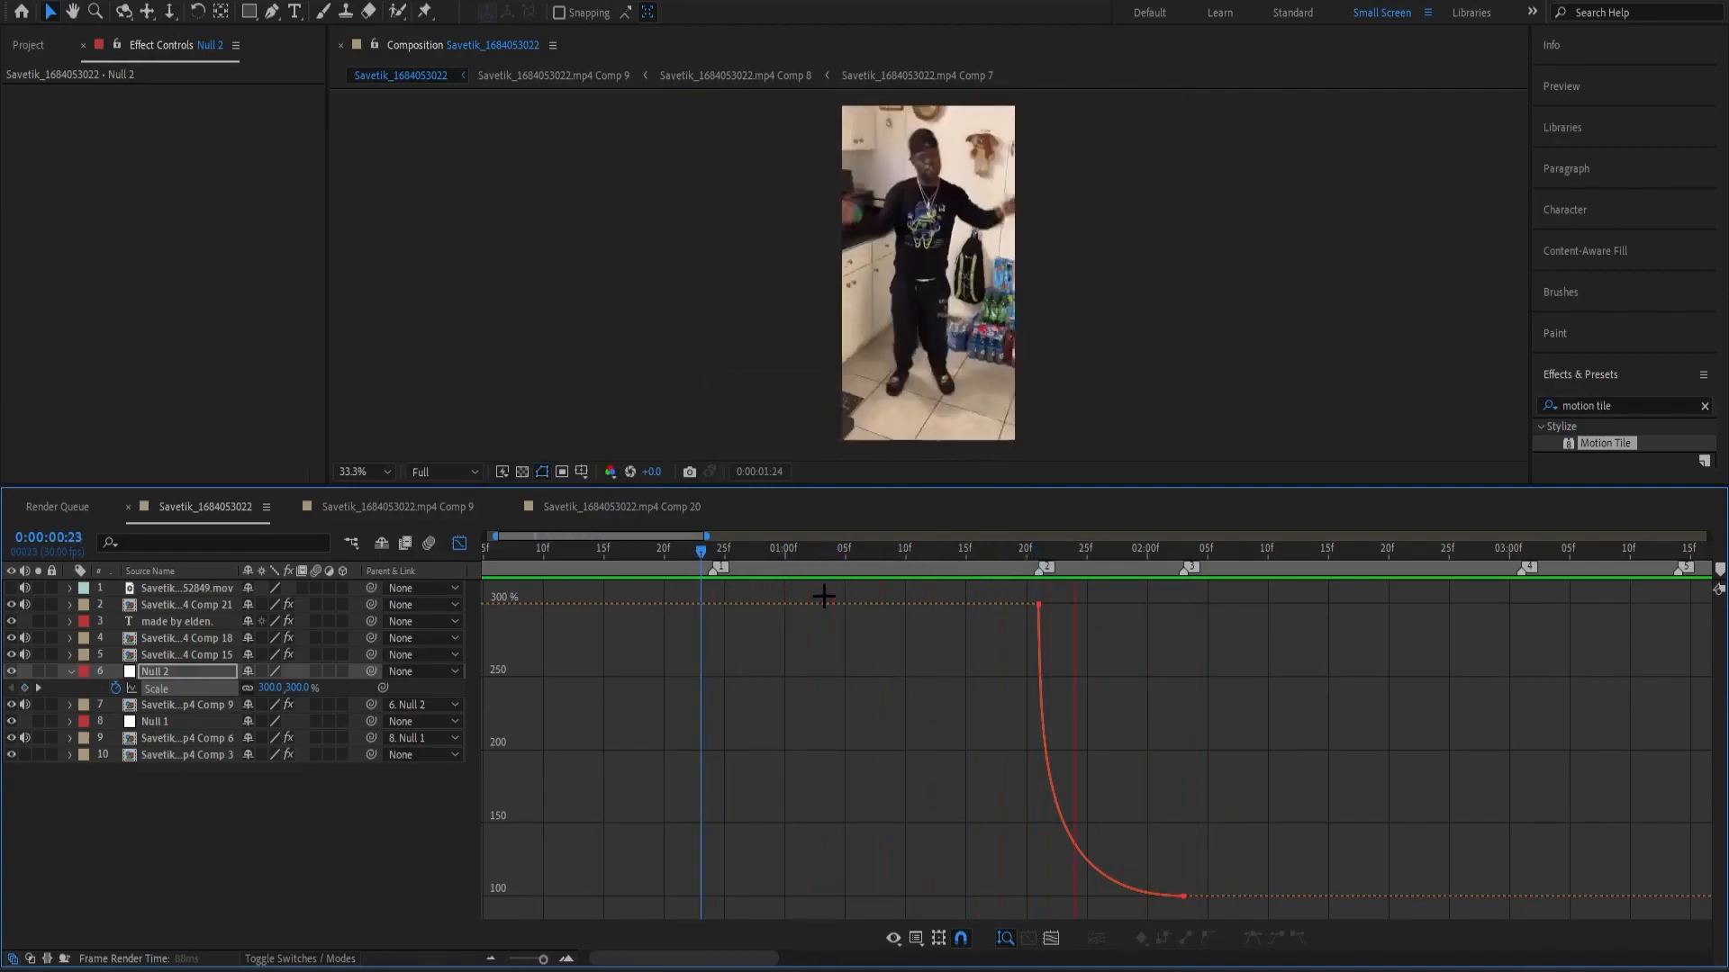
Lengthen the first keyframe's downward handle to make Null 2's Scale drop steeper, and play back the result.
left_click(1042, 706)
left_click_drag(1042, 707, 1042, 753)
left_click(1069, 609)
key("space")
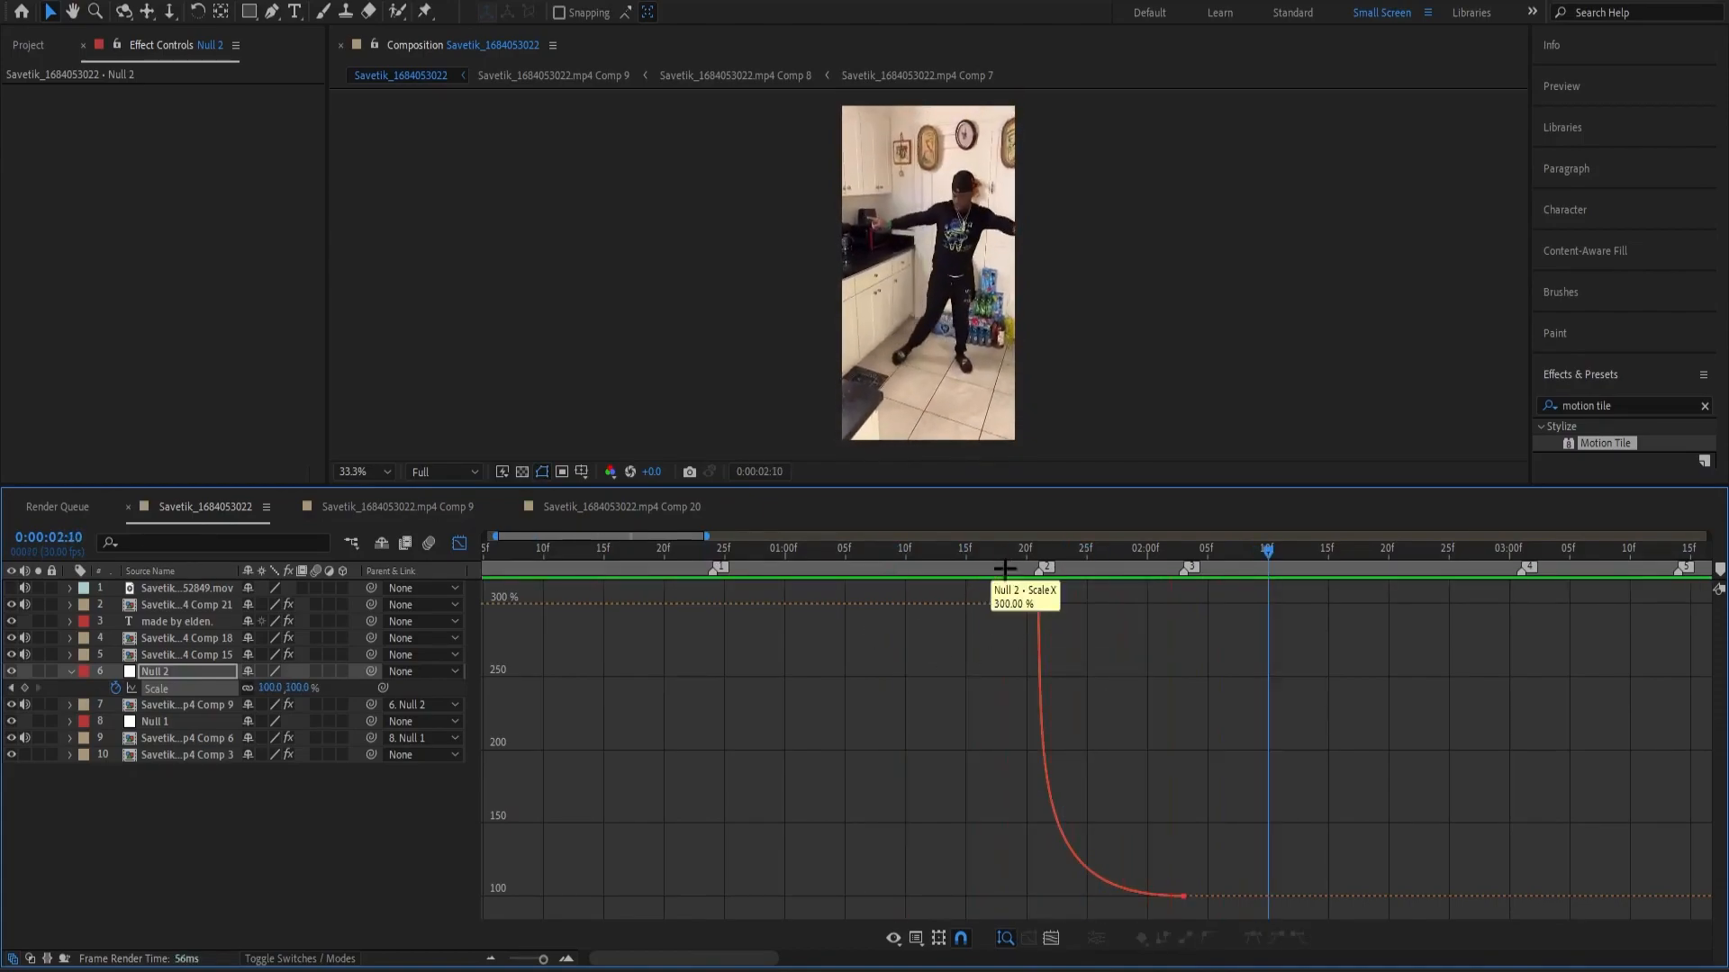
left_click(1043, 796)
left_click(1076, 617)
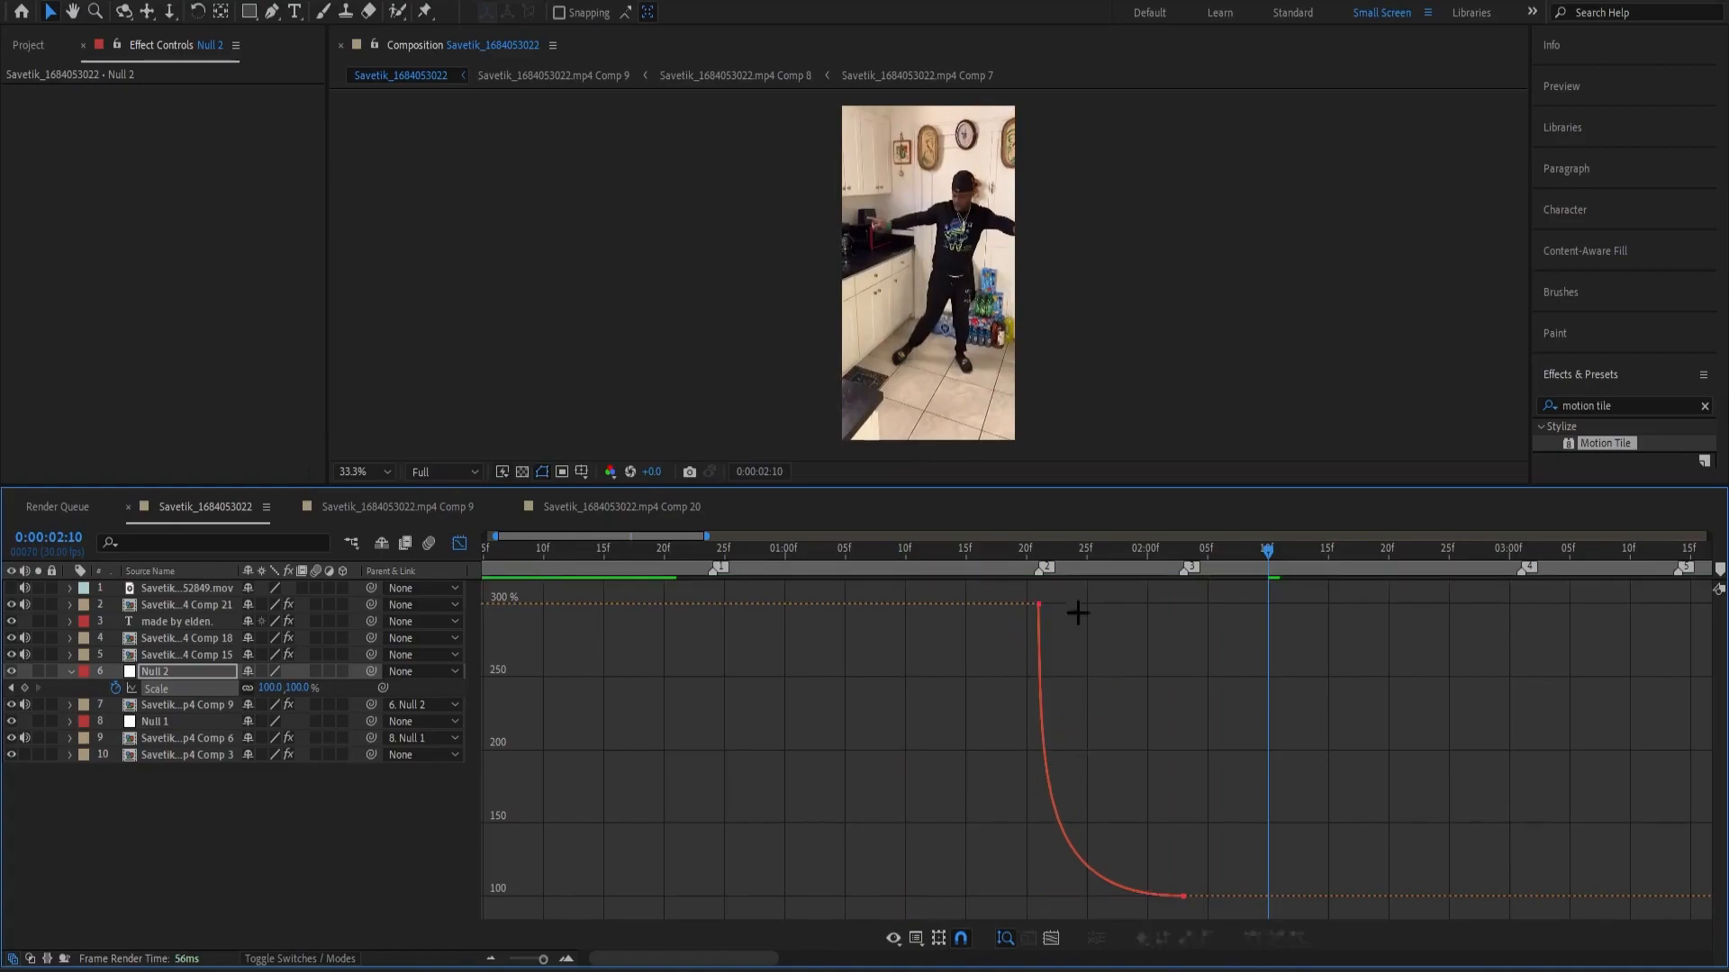
key("space")
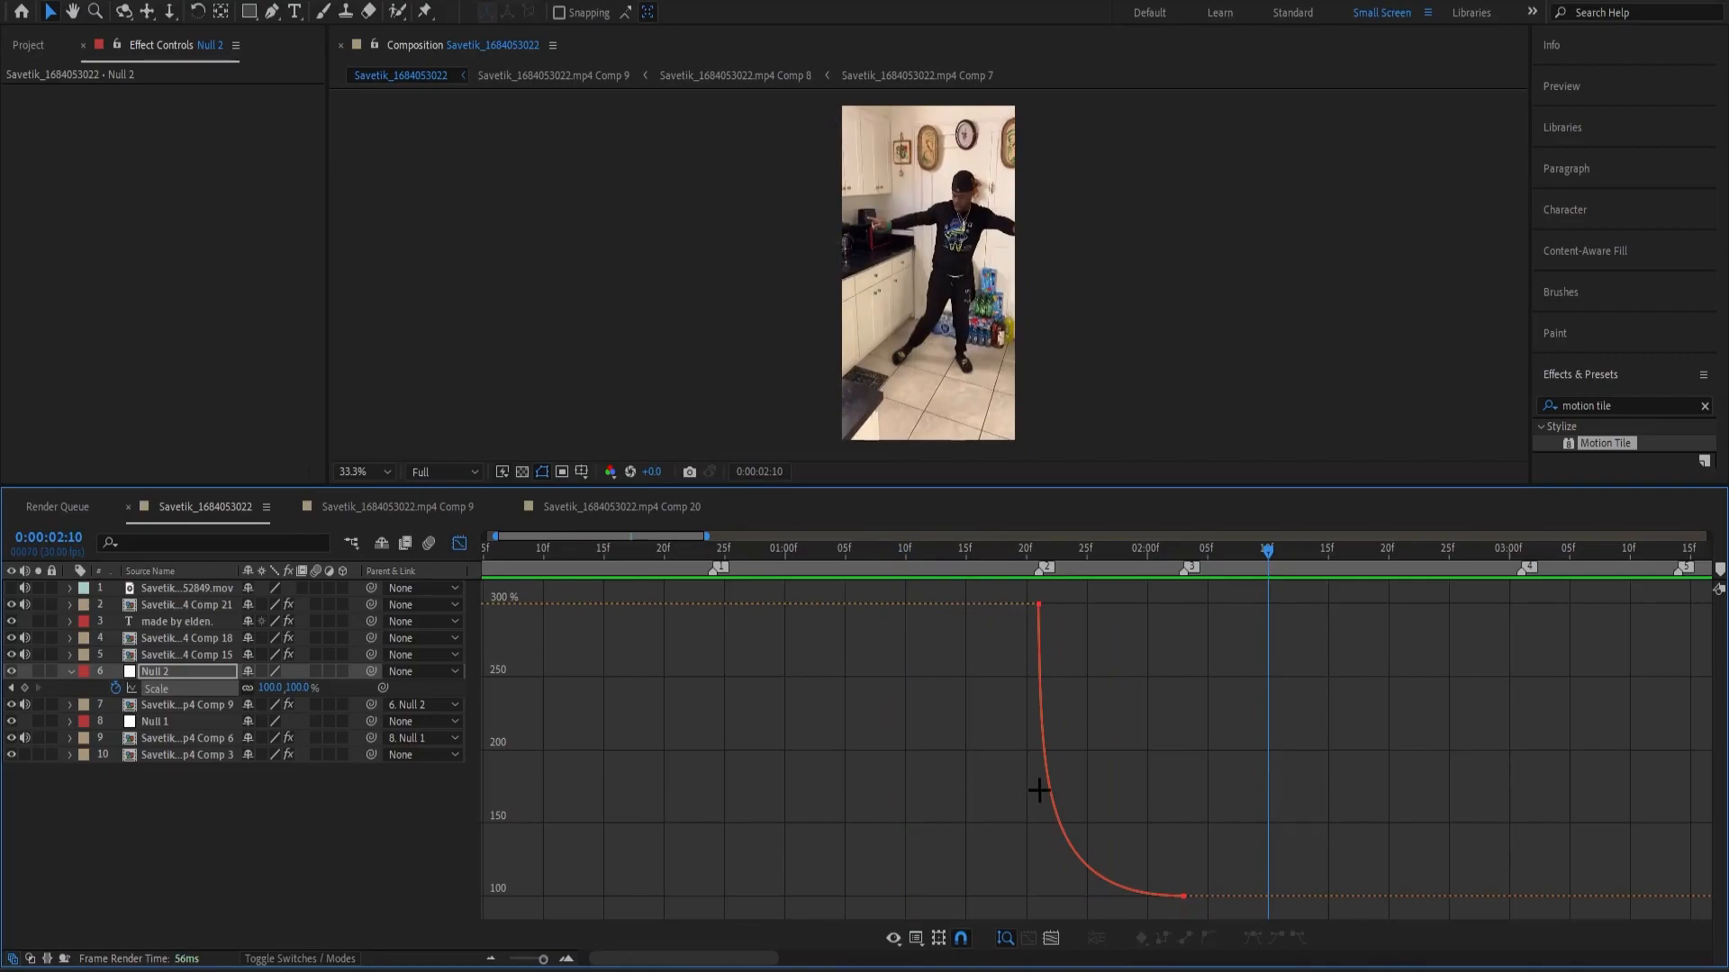
Close the Graph Editor, collapse Null 2's Scale property and play back the zooms on Comp 6 and Comp 9.
left_click(459, 543)
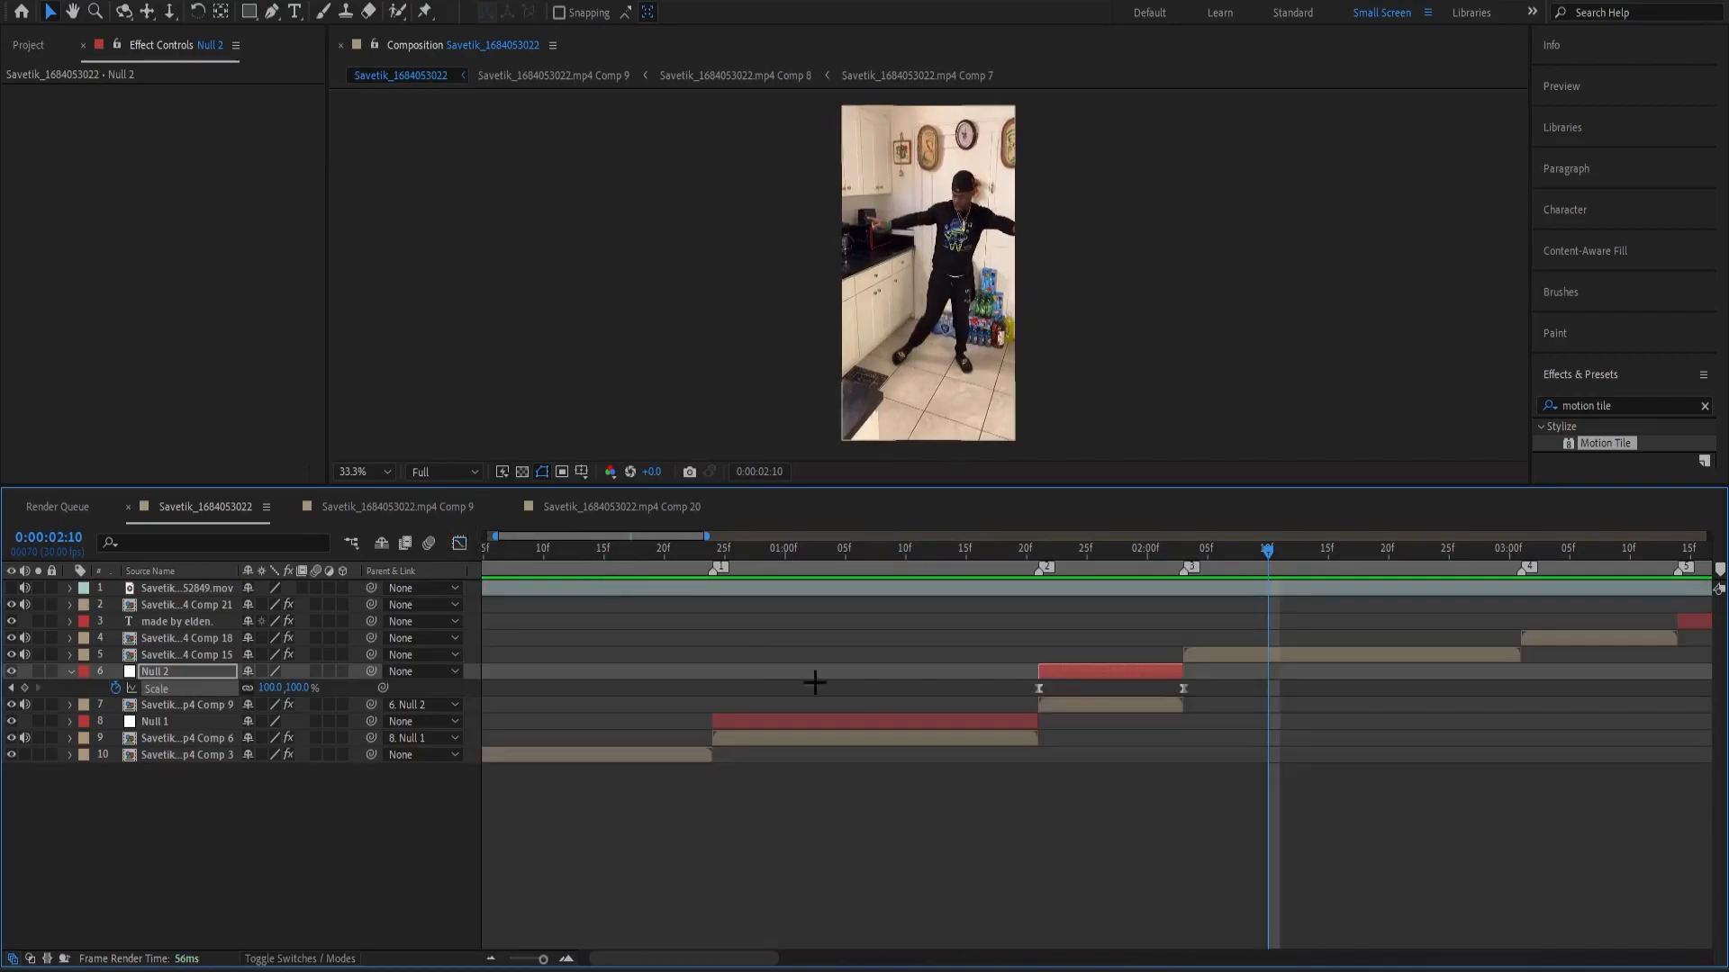
key("u")
left_click(1011, 782)
left_click_drag(1137, 547, 716, 635)
key("space")
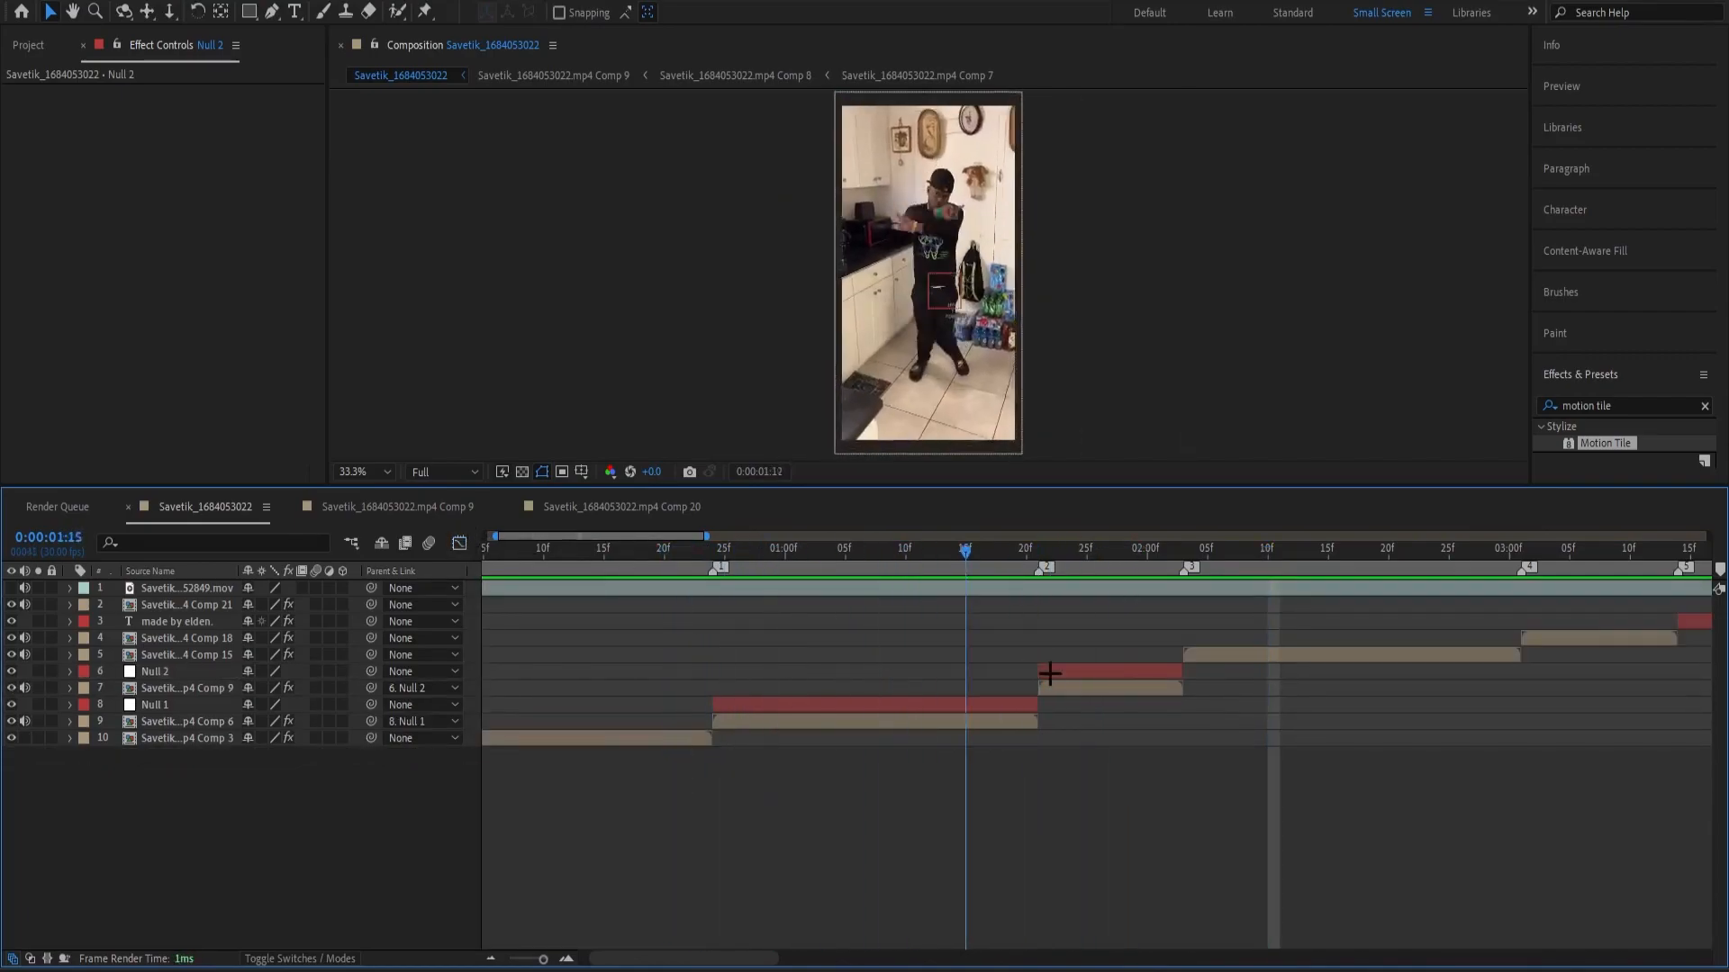
scroll(1104, 675, "down", 6)
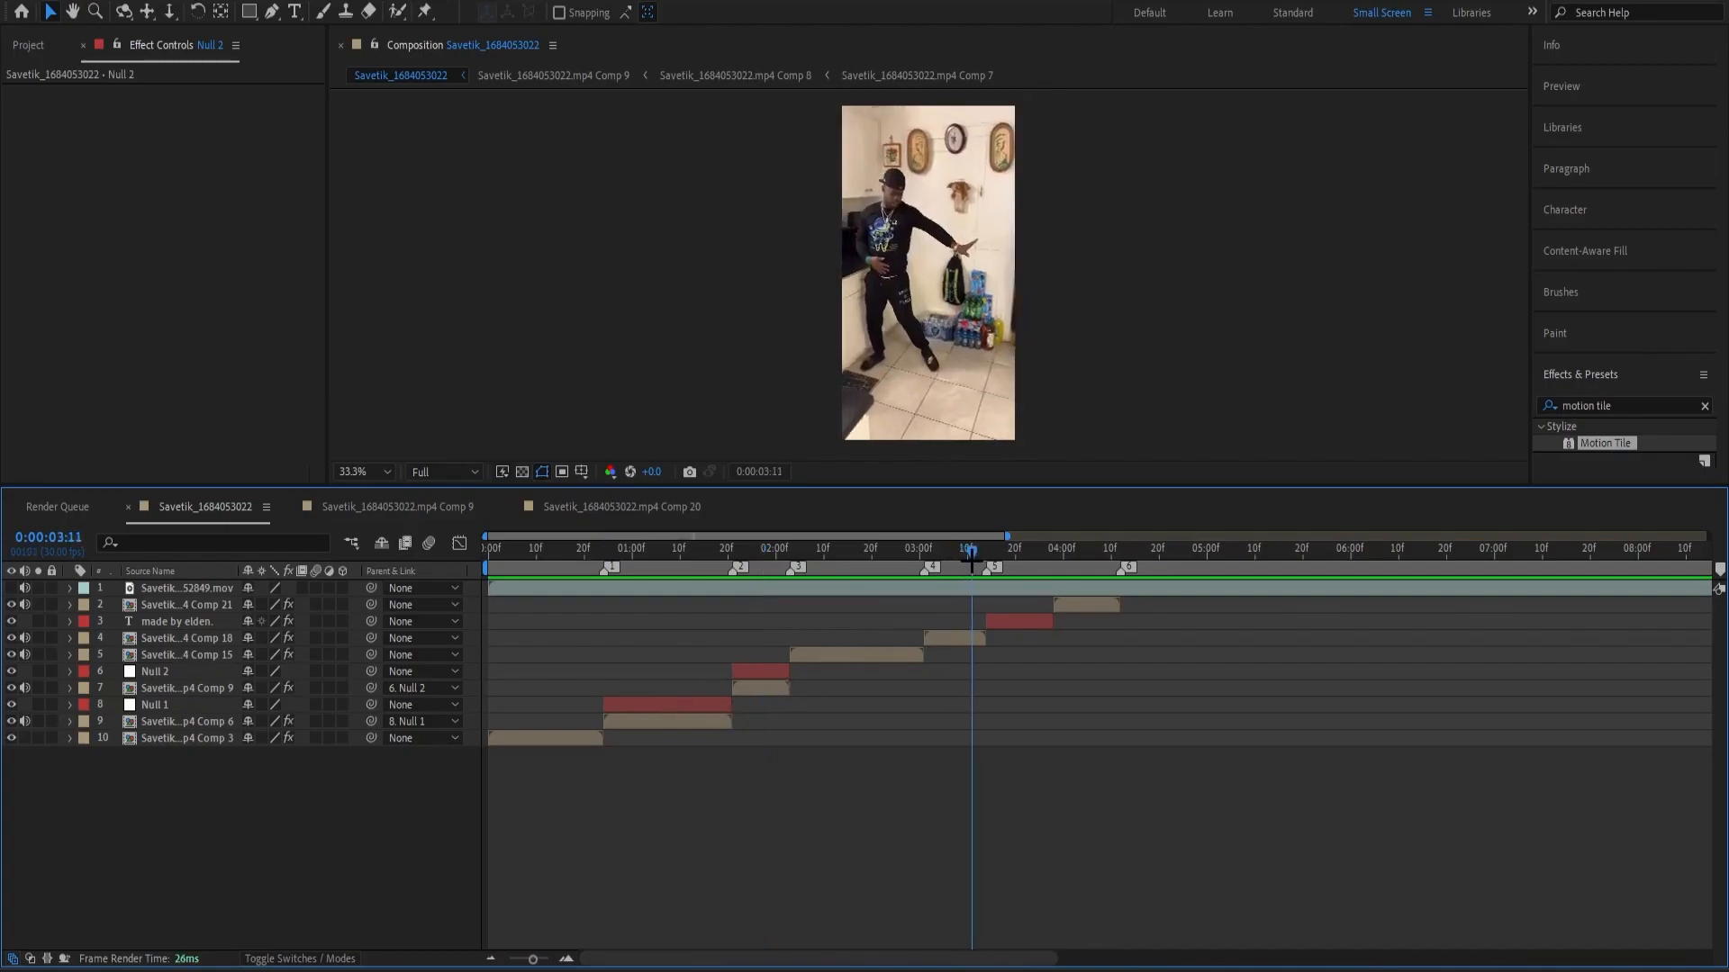
left_click_drag(950, 566, 692, 634)
key("space")
key("space")
left_click_drag(755, 555, 638, 583)
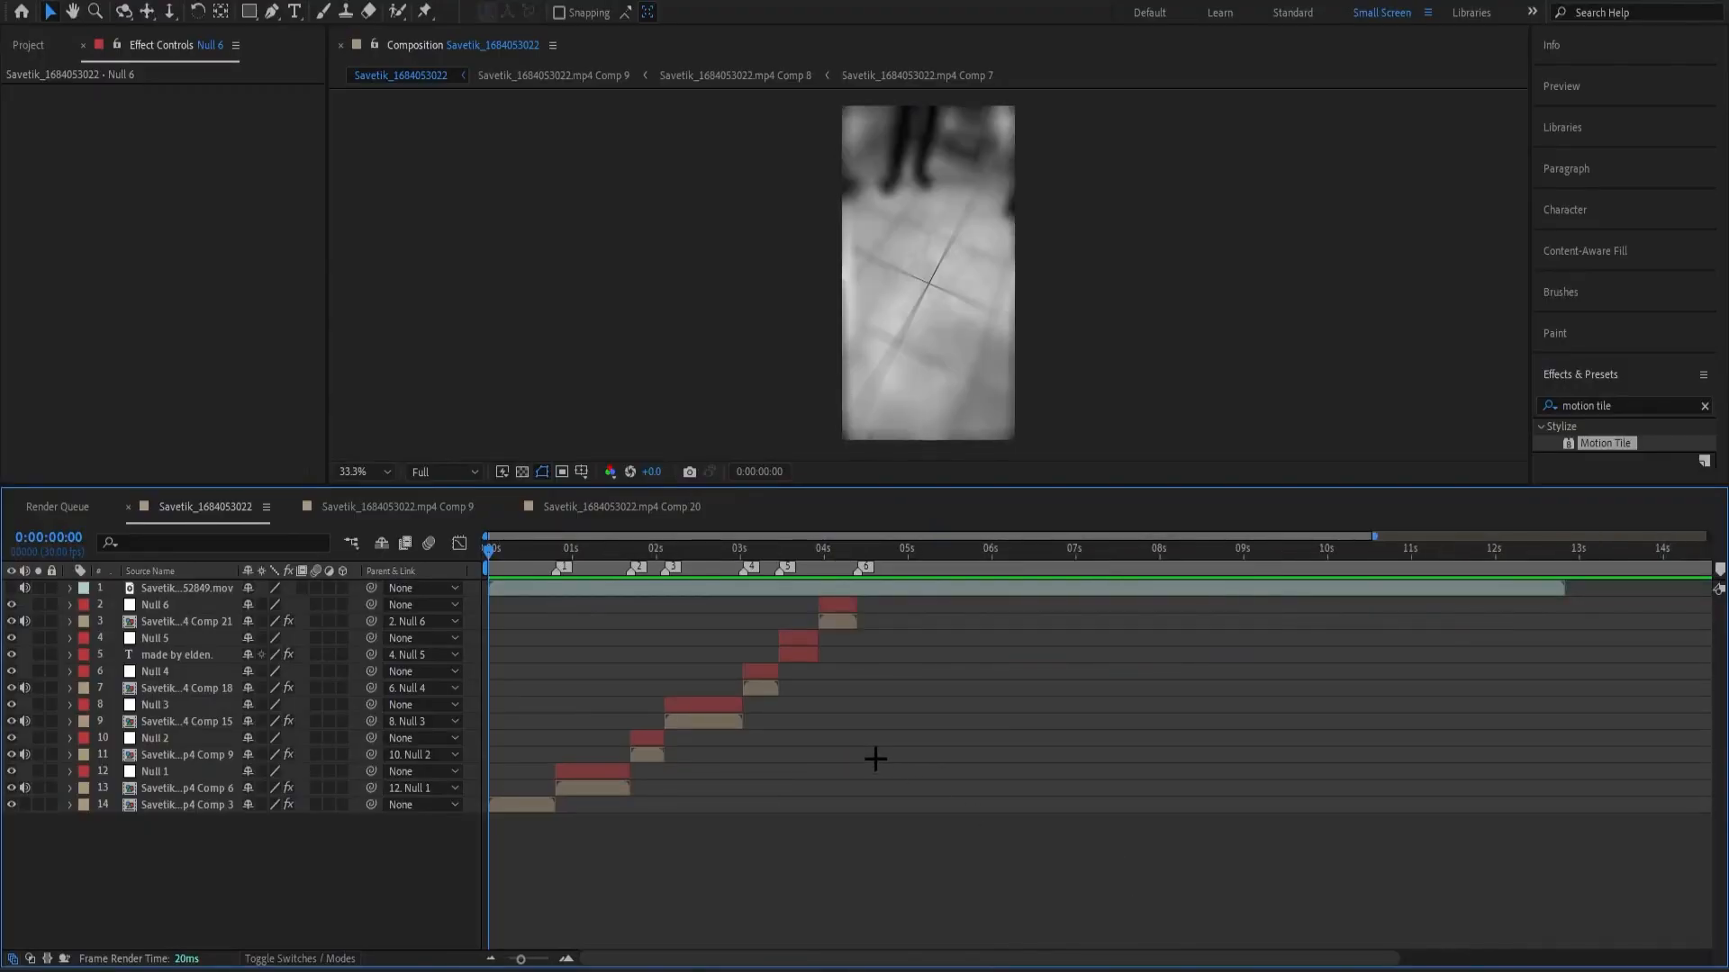
Play the whole edit from the start and check the zoom frames at 0:00:02:03 and 0:00:00:24.
left_click_drag(720, 566, 455, 623)
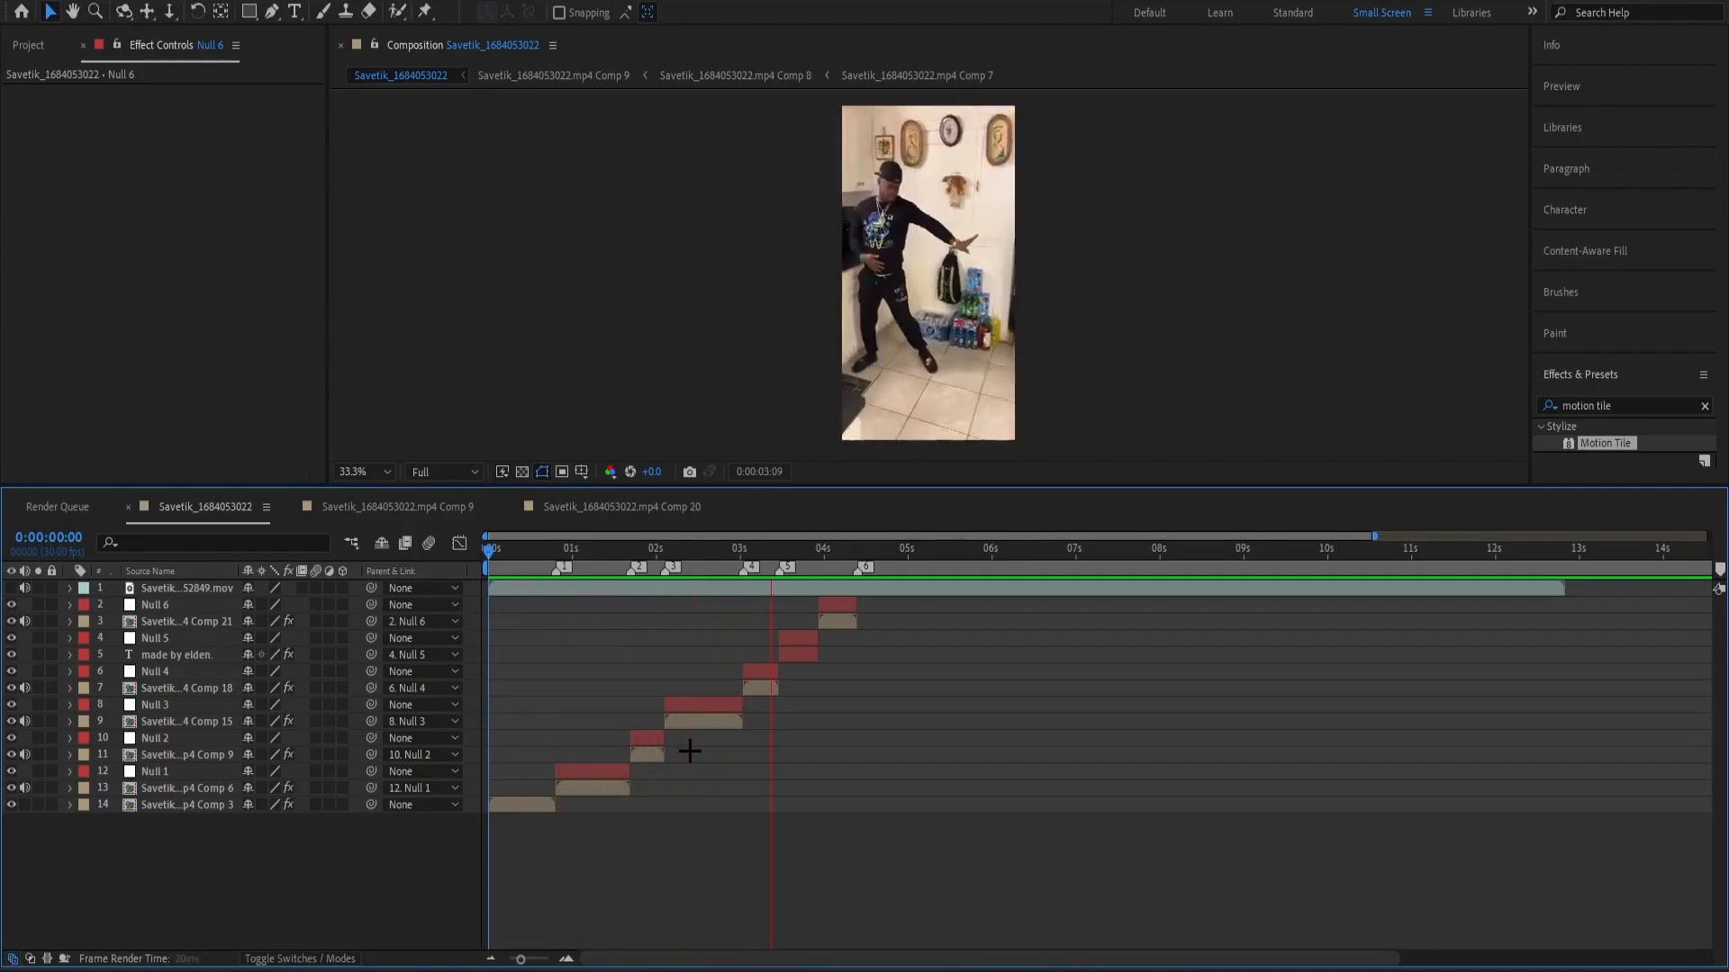
key("space")
left_click_drag(826, 571, 664, 643)
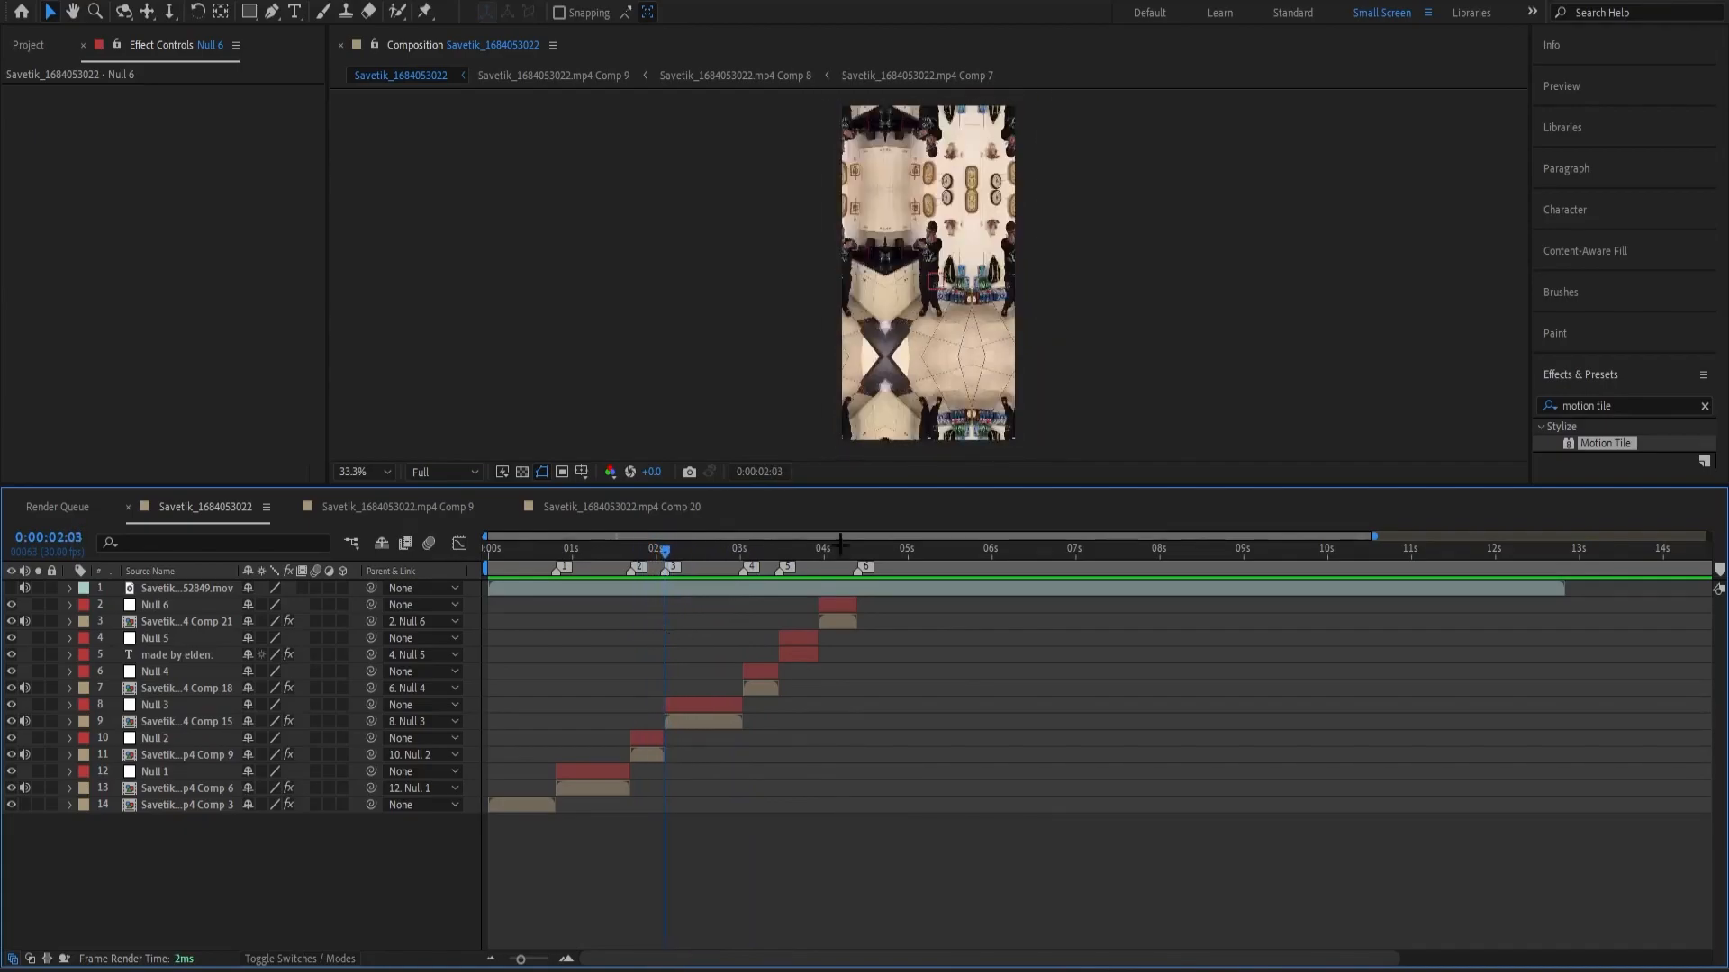
left_click_drag(653, 557, 555, 559)
key("=")
key("-")
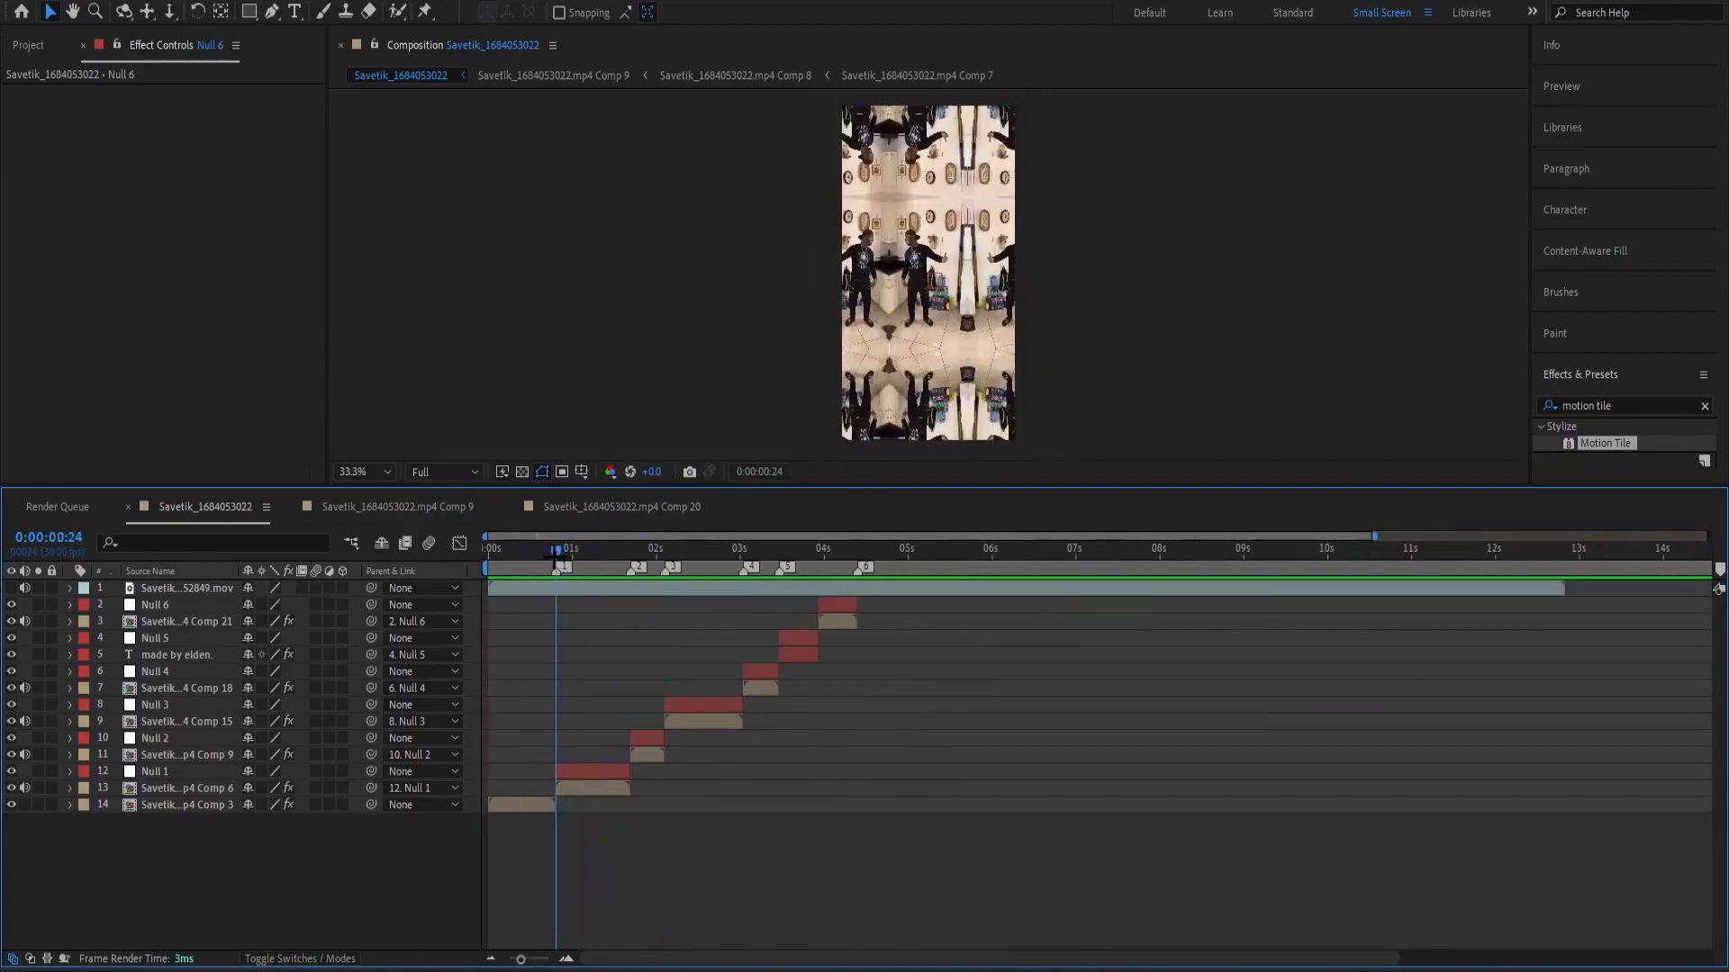
Add an adjustment layer above Null 1 and trim its start to 0:00:00:24, deleting the part before it.
key("=")
key("=")
left_click(590, 768)
left_click(641, 808)
left_click(634, 774)
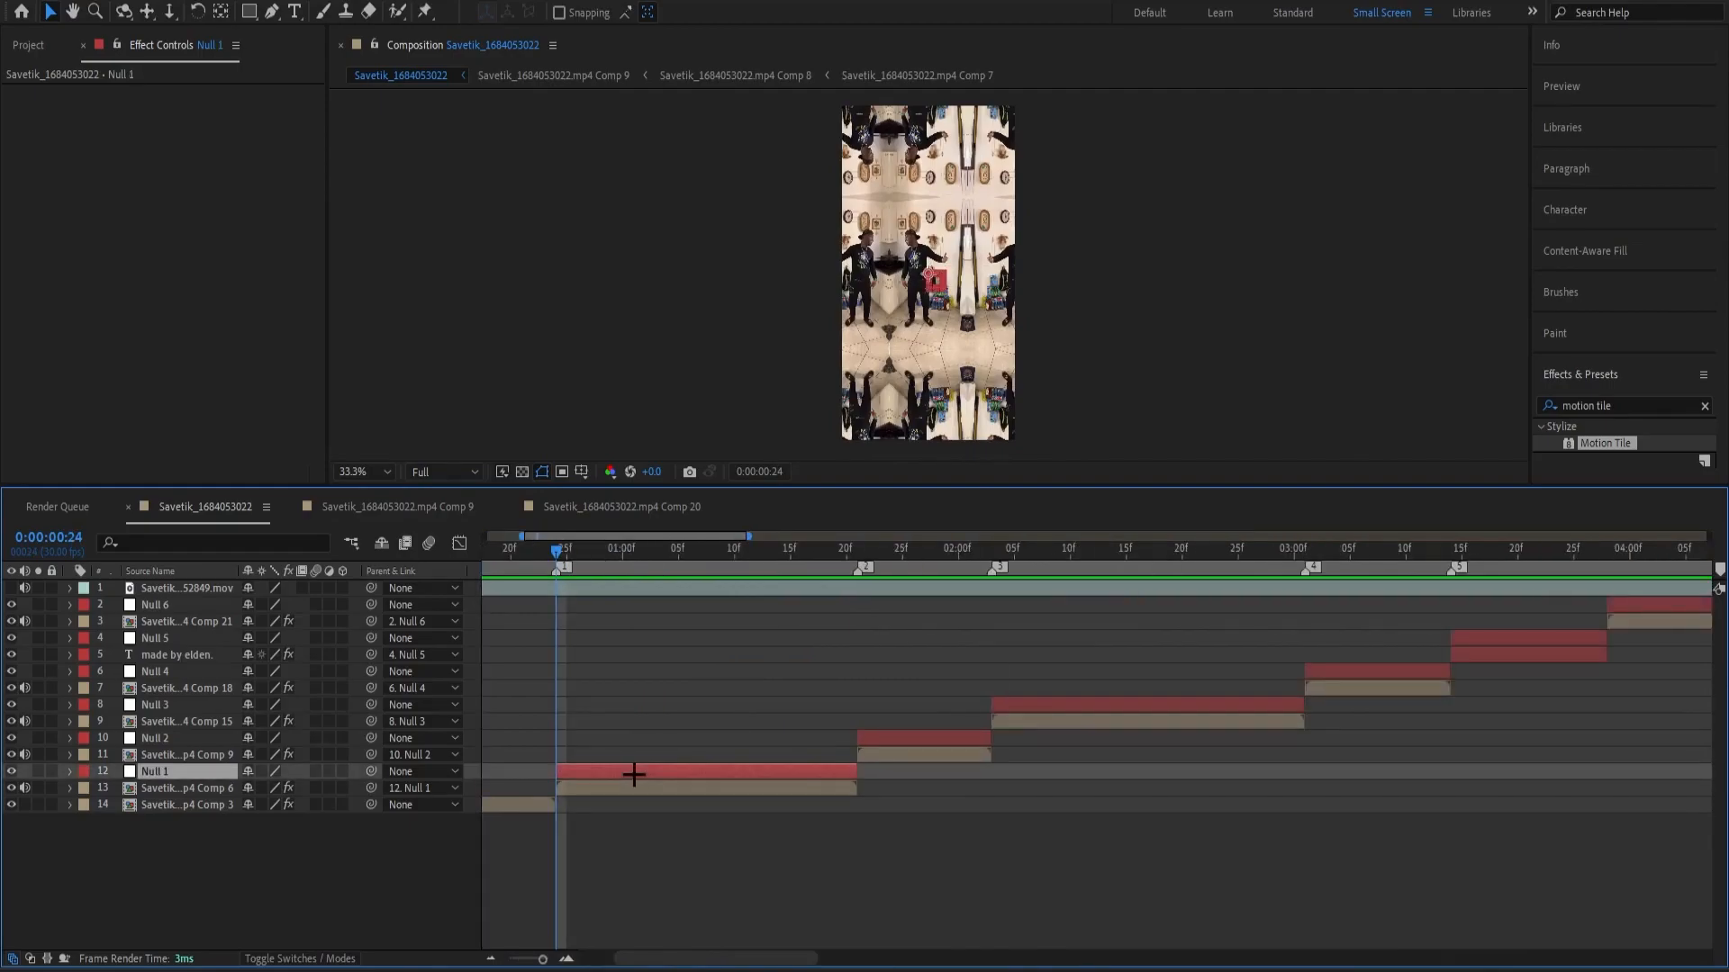
key("ctrl+alt+y")
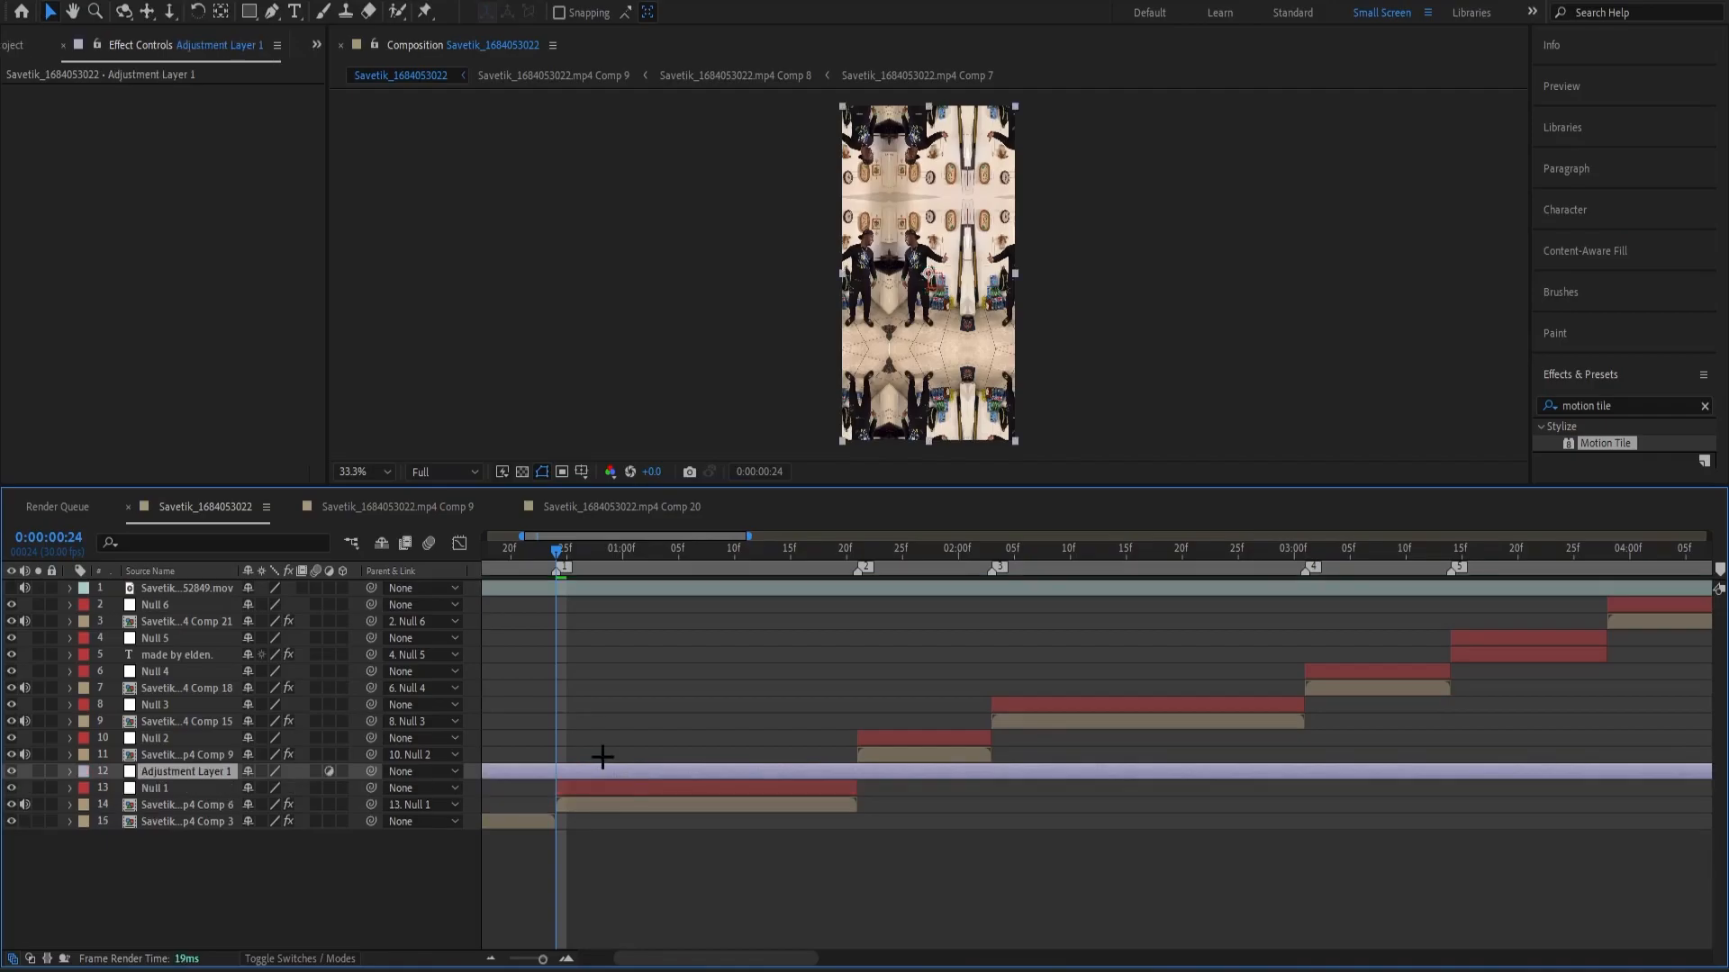
key("ctrl+shift+d")
left_click(524, 787)
key("Delete")
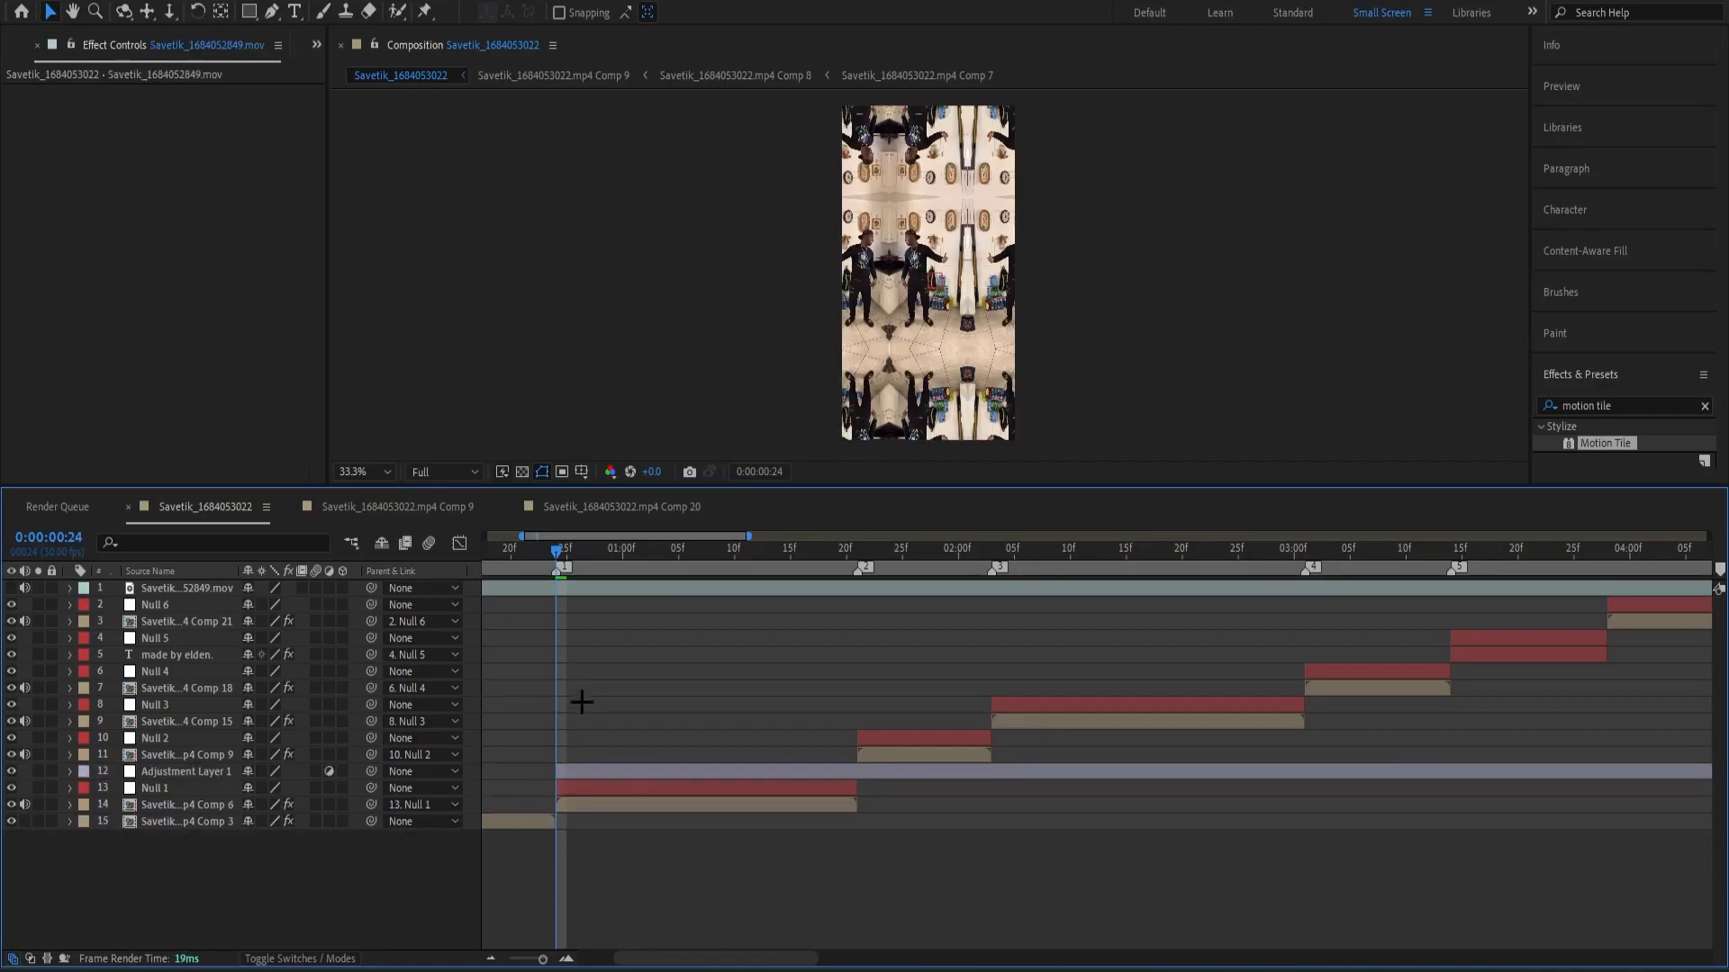
Apply Twitch to the adjustment layer with speed 55 and Amount keyframed from 45 at 0:00:00:24 to 0 at 0:00:01:03.
left_click_drag(654, 551, 687, 687)
left_click(714, 776)
left_click_drag(691, 569, 558, 576)
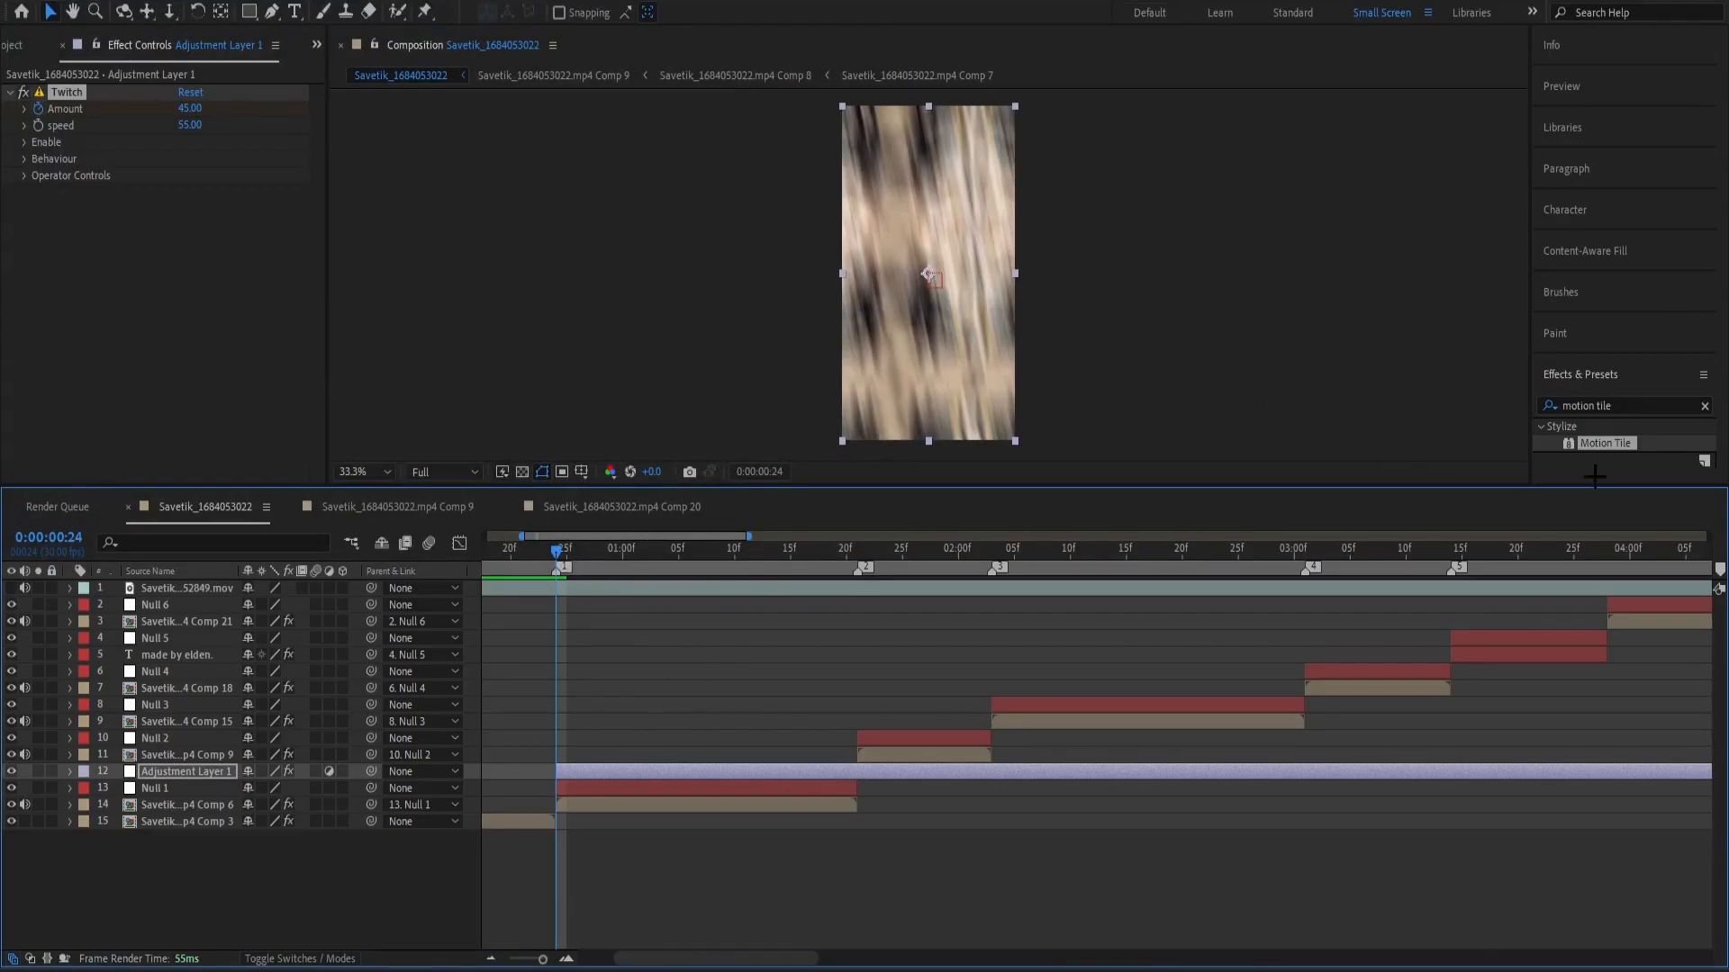
left_click(1628, 408)
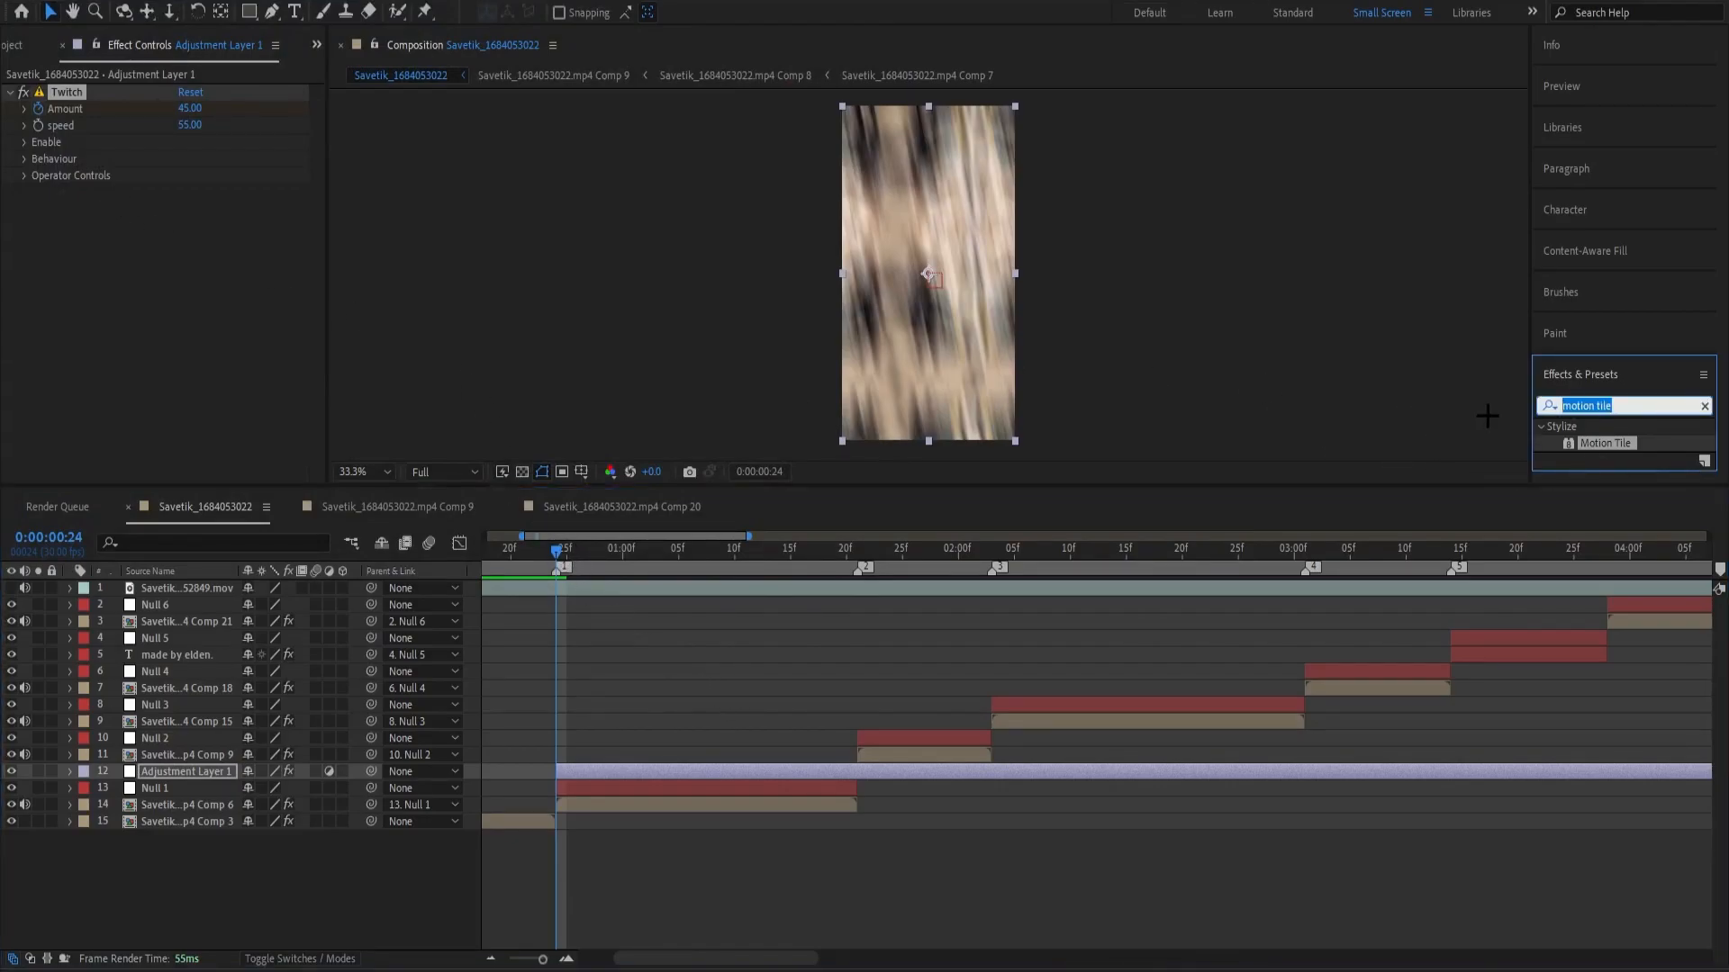
key("BackSpace")
type("s_disso")
key("BackSpace")
key("BackSpace")
key("BackSpace")
key("BackSpace")
key("BackSpace")
key("BackSpace")
key("BackSpace")
key("BackSpace")
left_click(1387, 440)
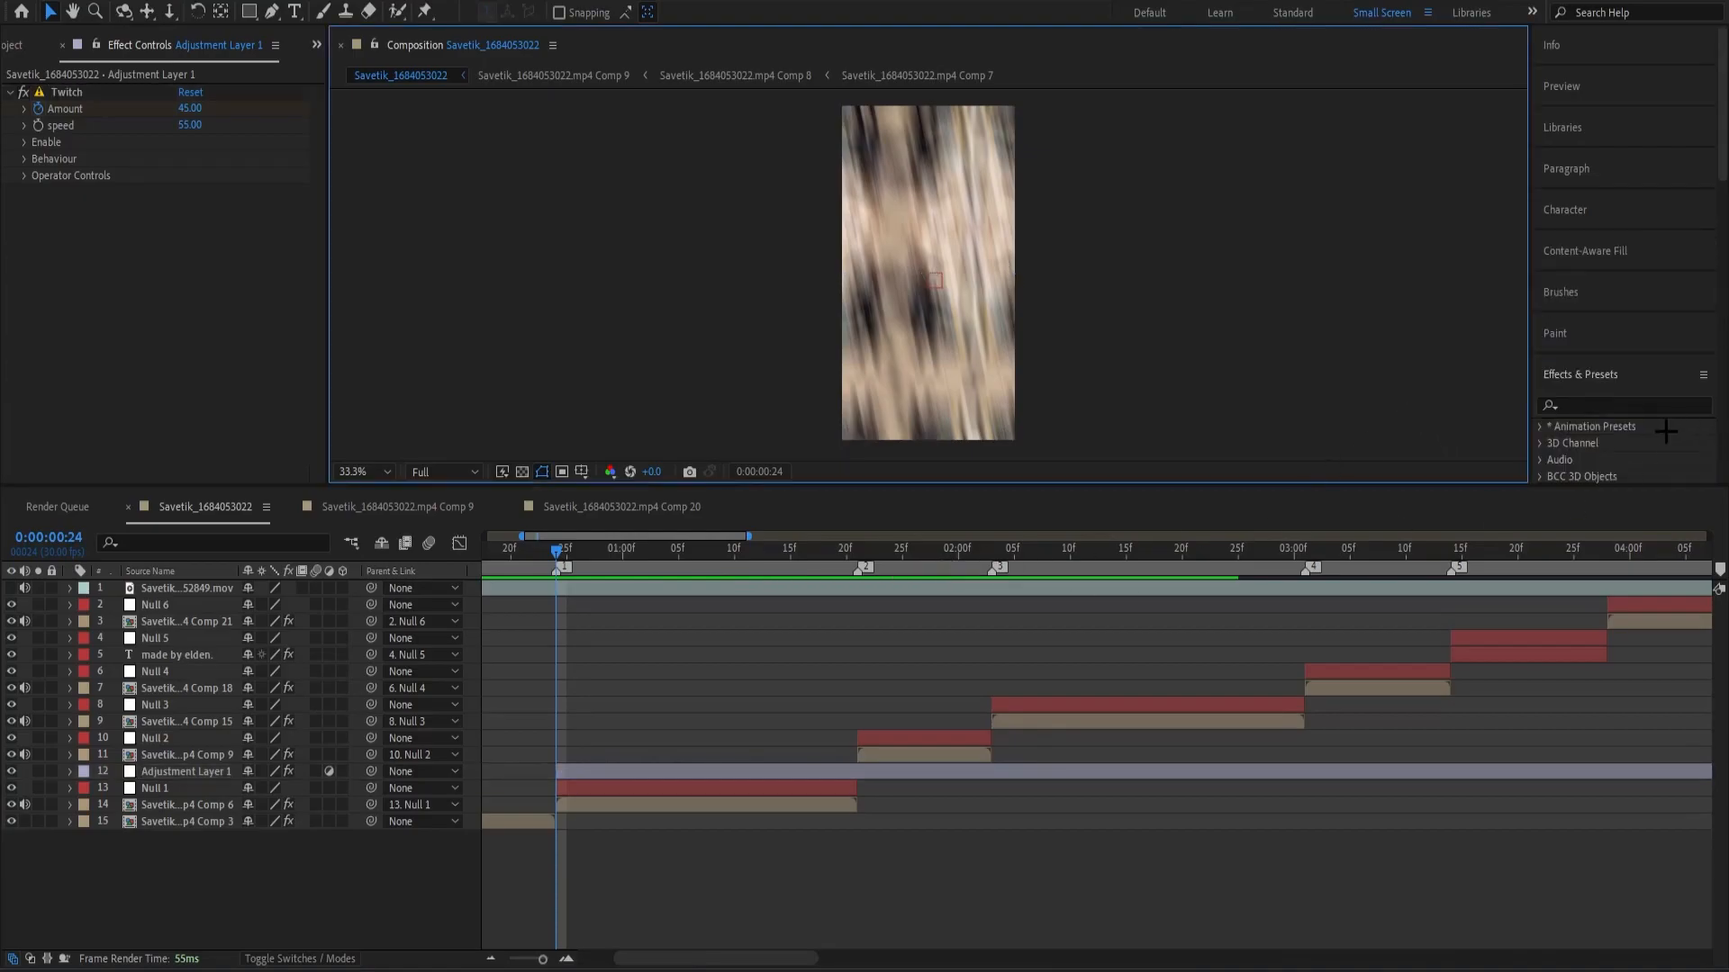
left_click(1639, 403)
left_click(1463, 391)
left_click(1560, 402)
left_click(1455, 398)
Reveal the adjustment layer's Twitch keyframes and trim its end to the second Amount keyframe at 0:00:01:03.
left_click_drag(562, 551, 654, 622)
key("u")
key("ctrl+z")
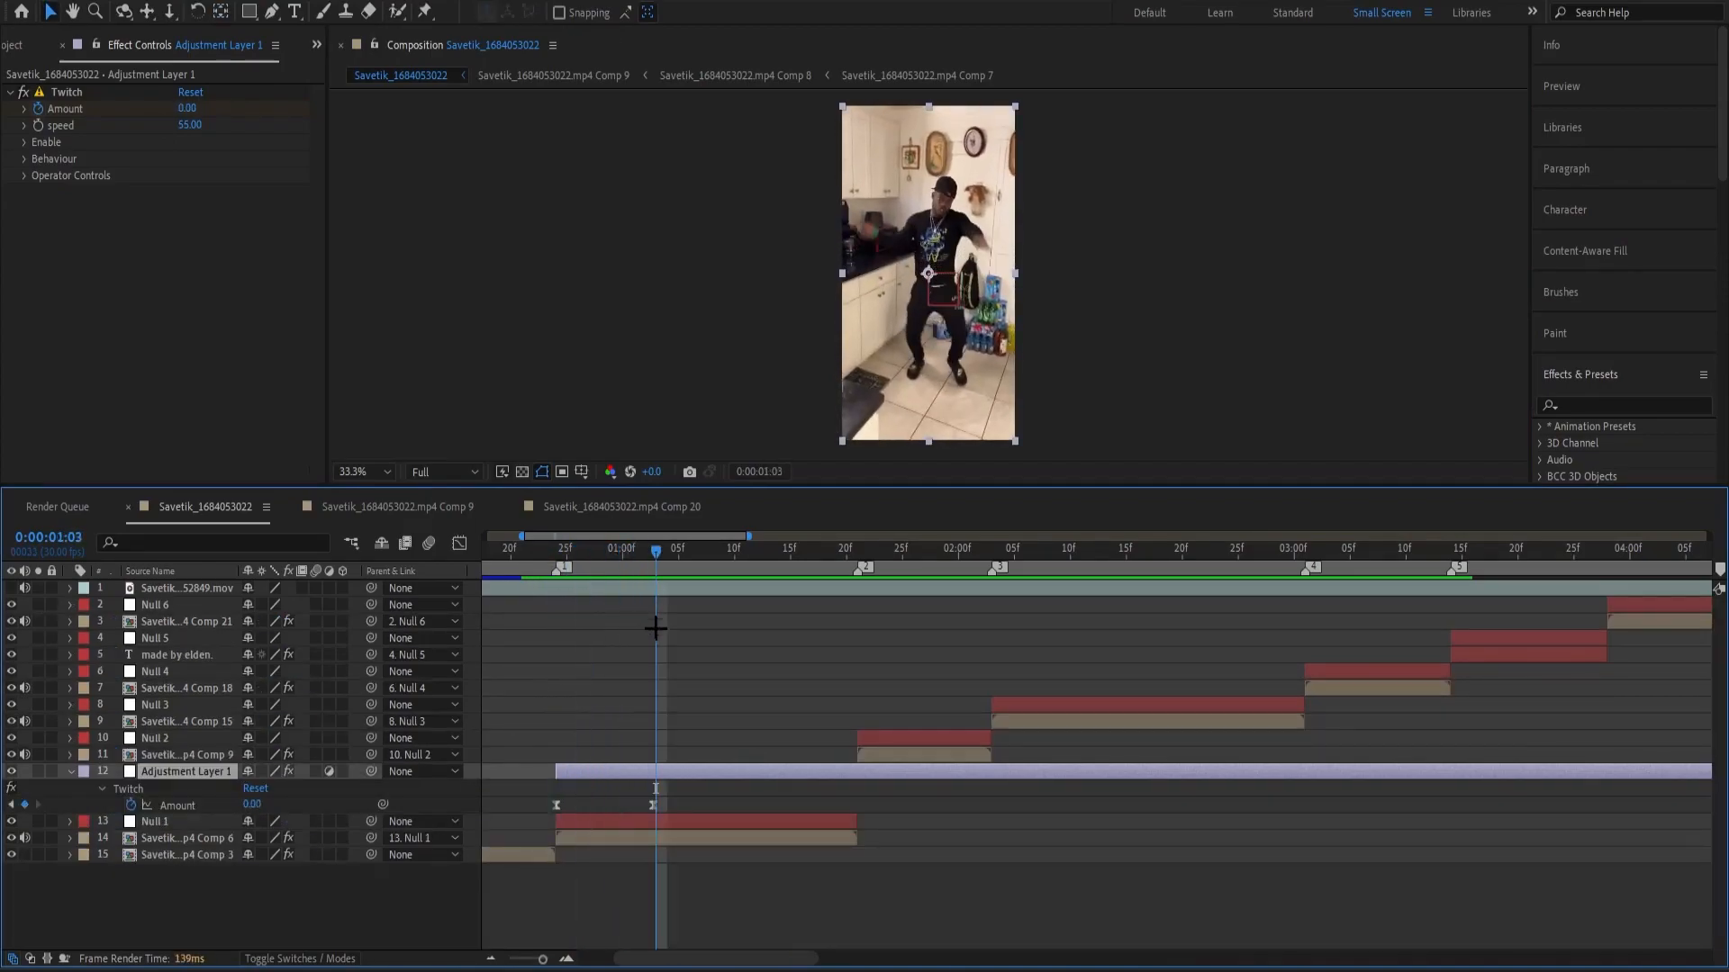
key("ctrl+shift+d")
key("Delete")
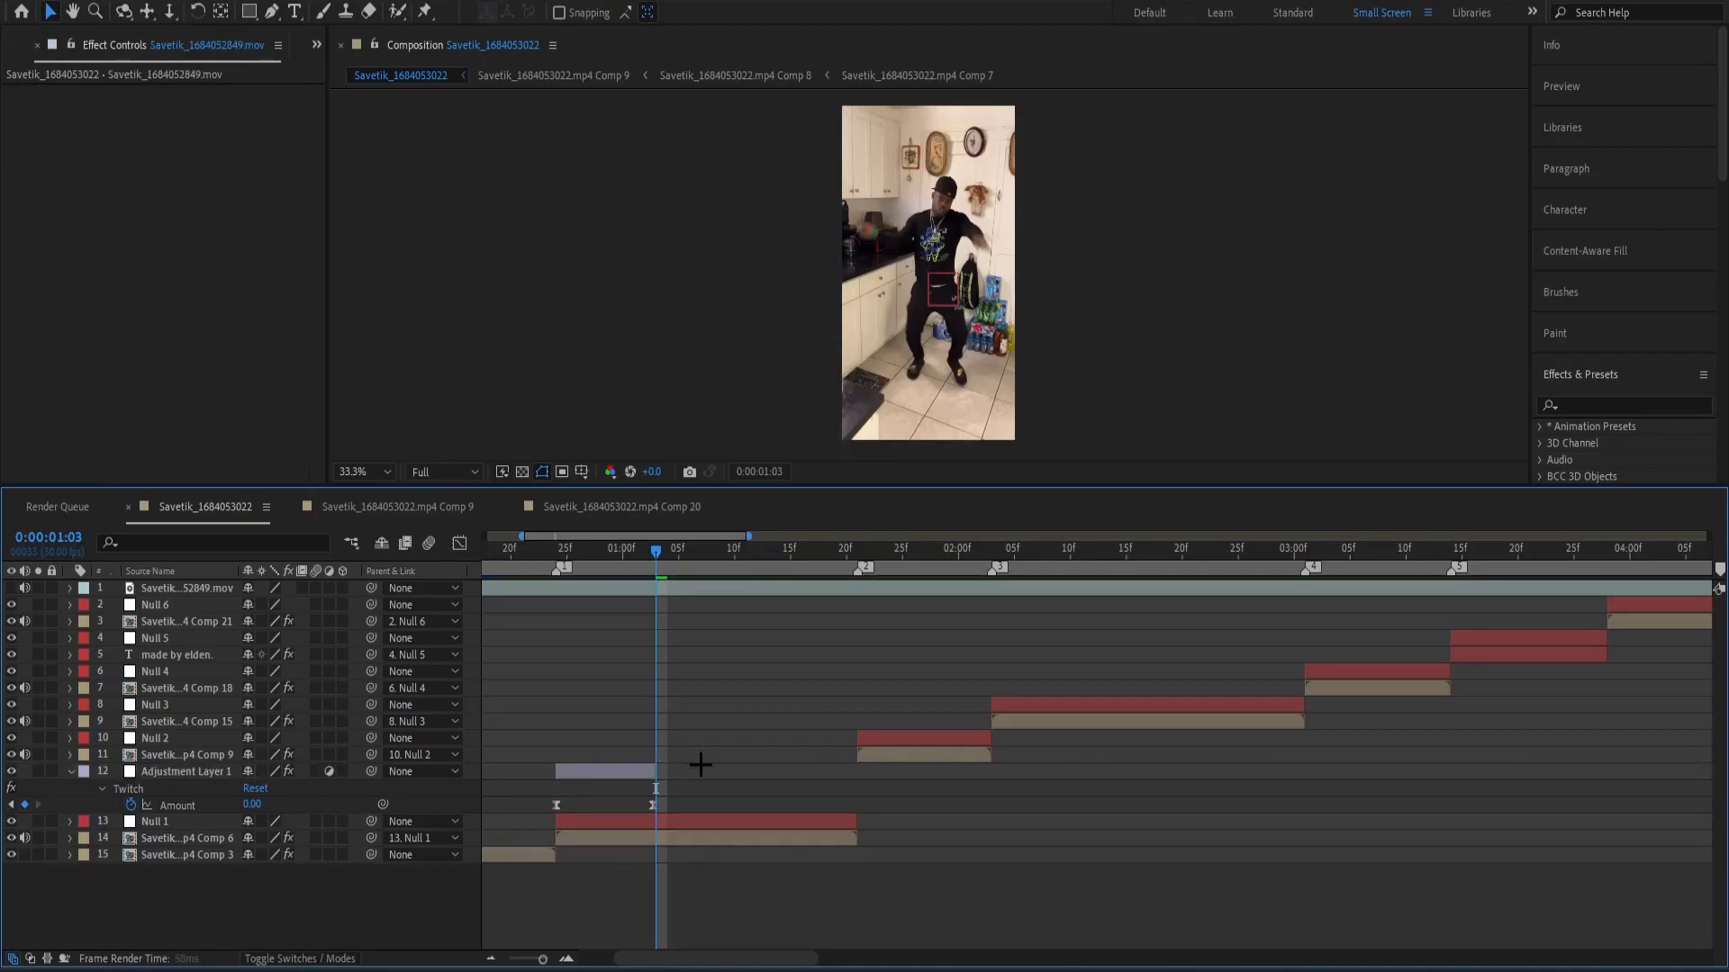
Play the edit from the start to check the twitch on Comp 6, and collapse the revealed keyframe properties.
left_click_drag(661, 565, 555, 586)
key("space")
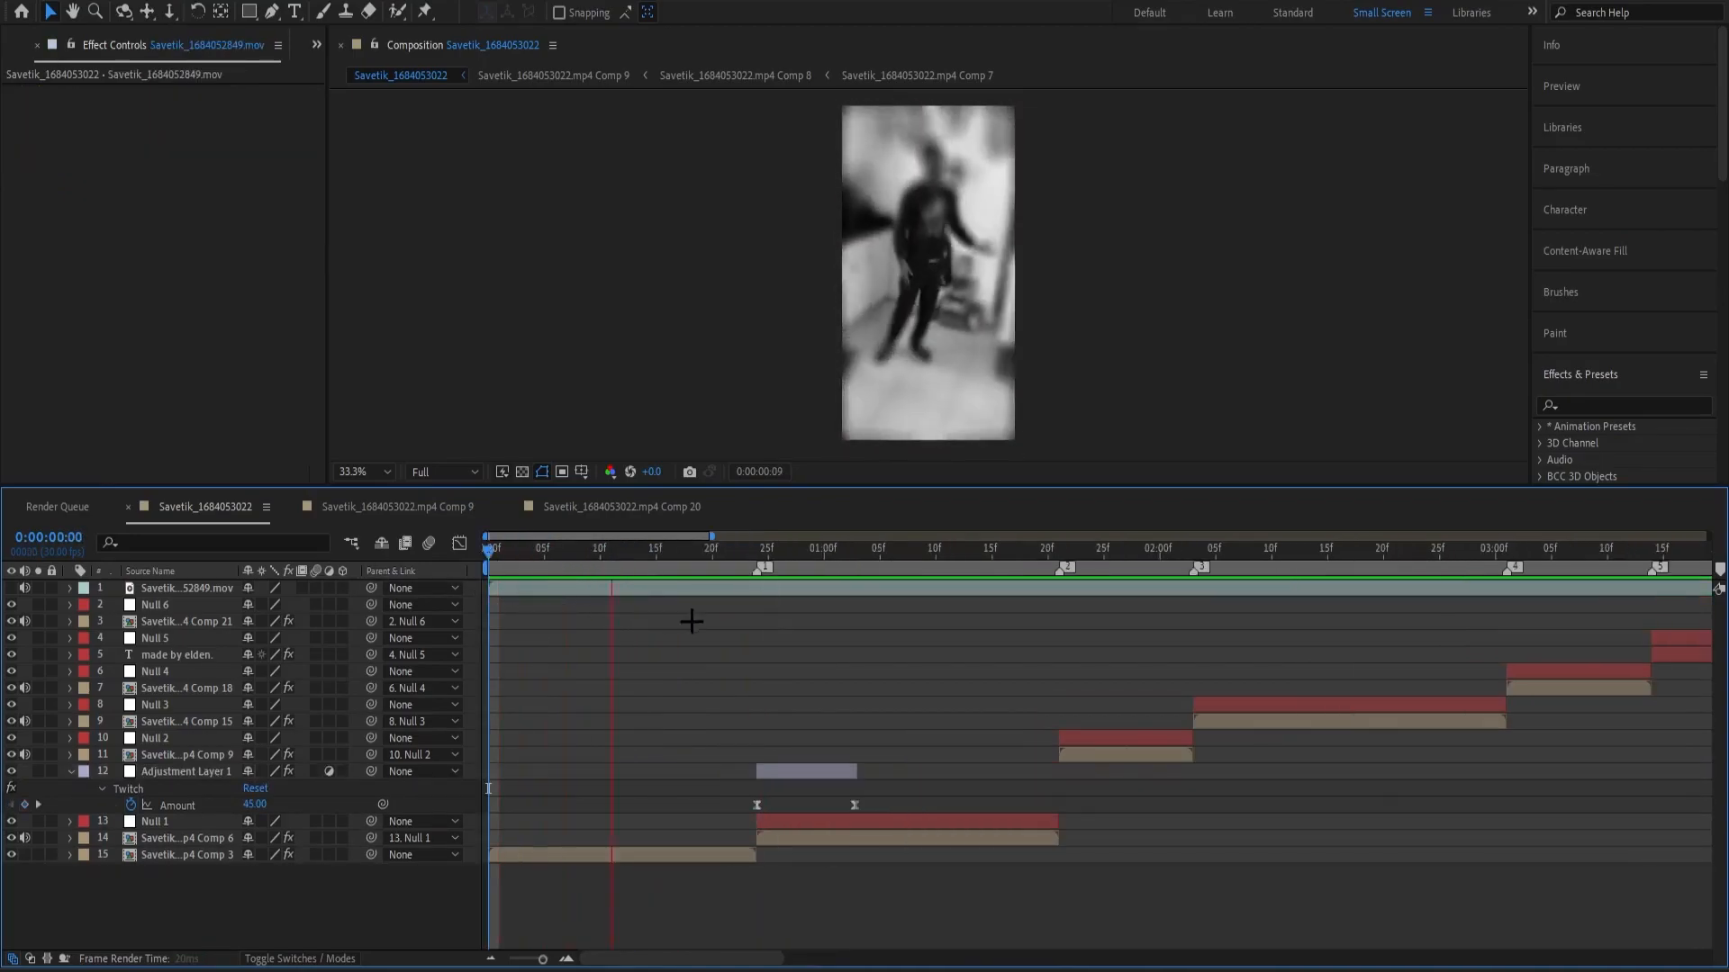
left_click_drag(792, 551, 857, 603)
key("u")
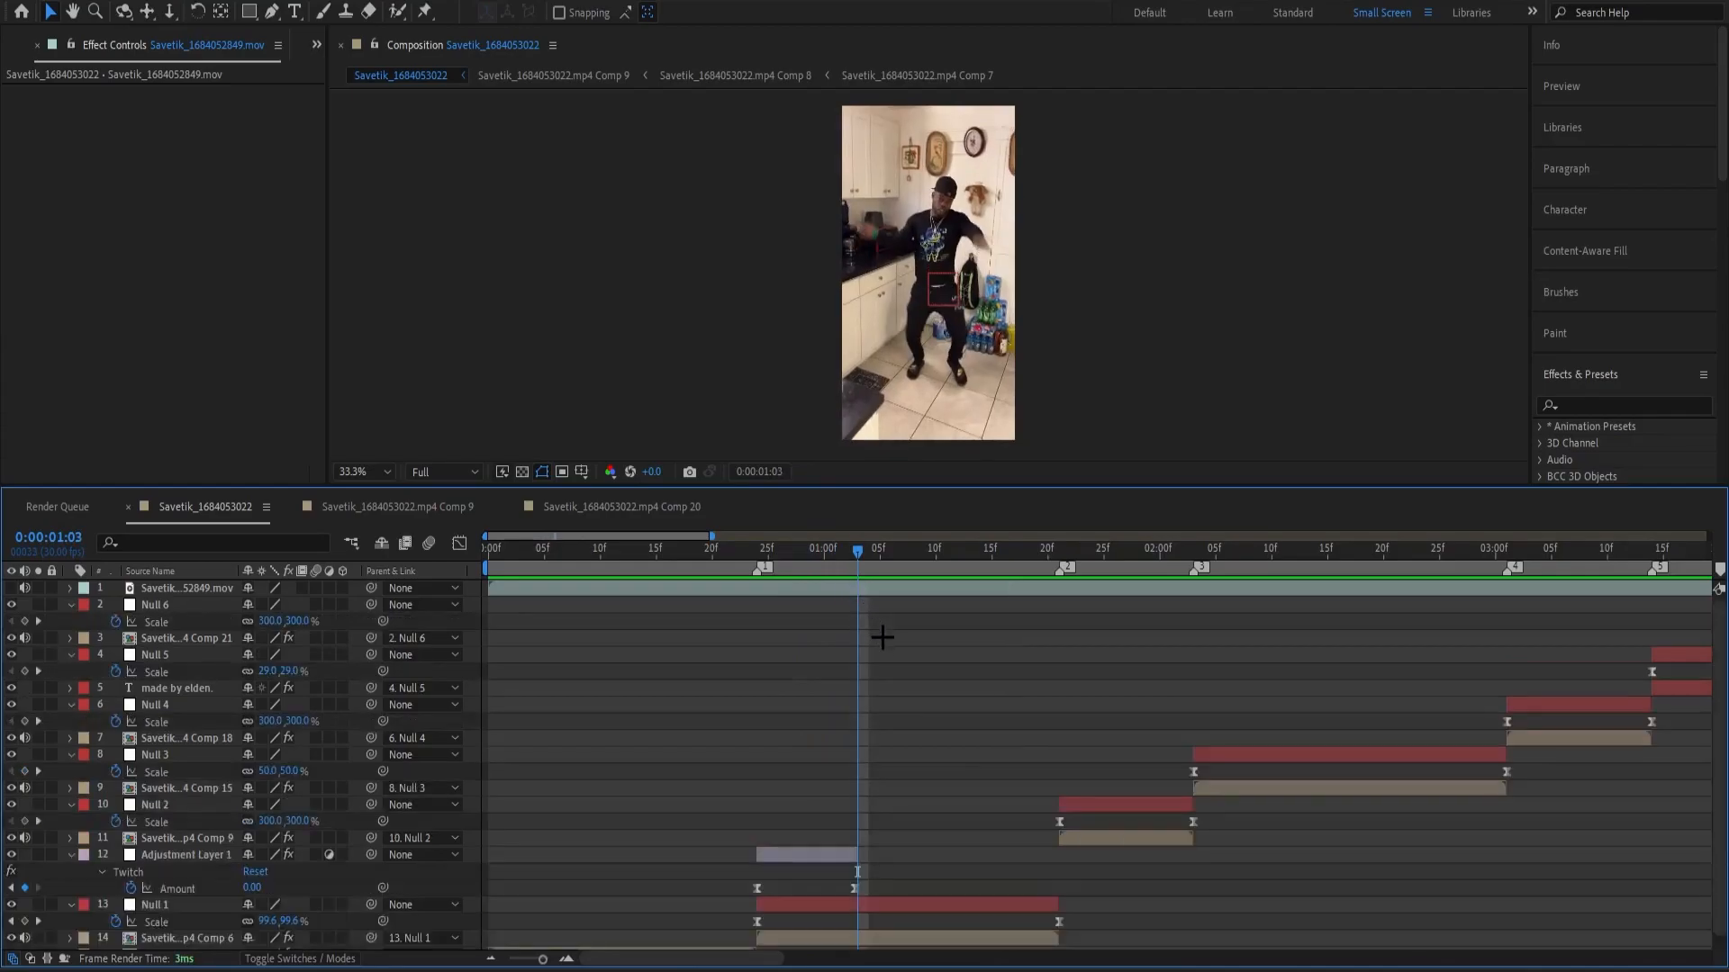
key("u")
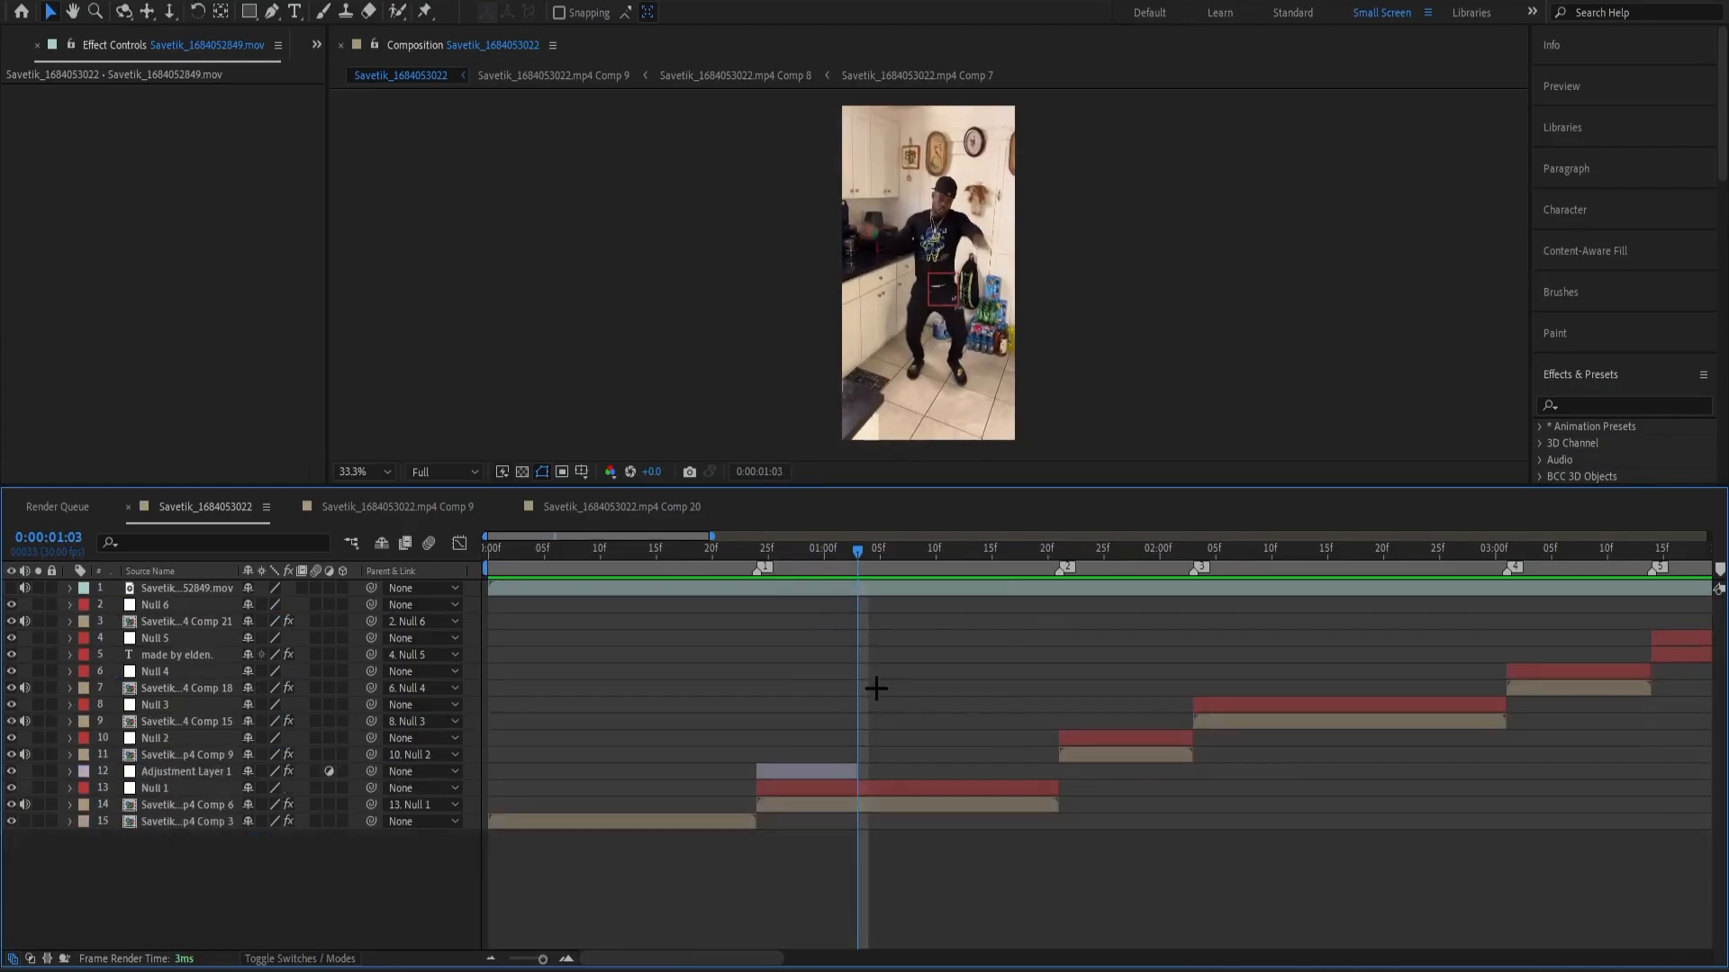
right_click(802, 742)
left_click(779, 757)
left_click(754, 723)
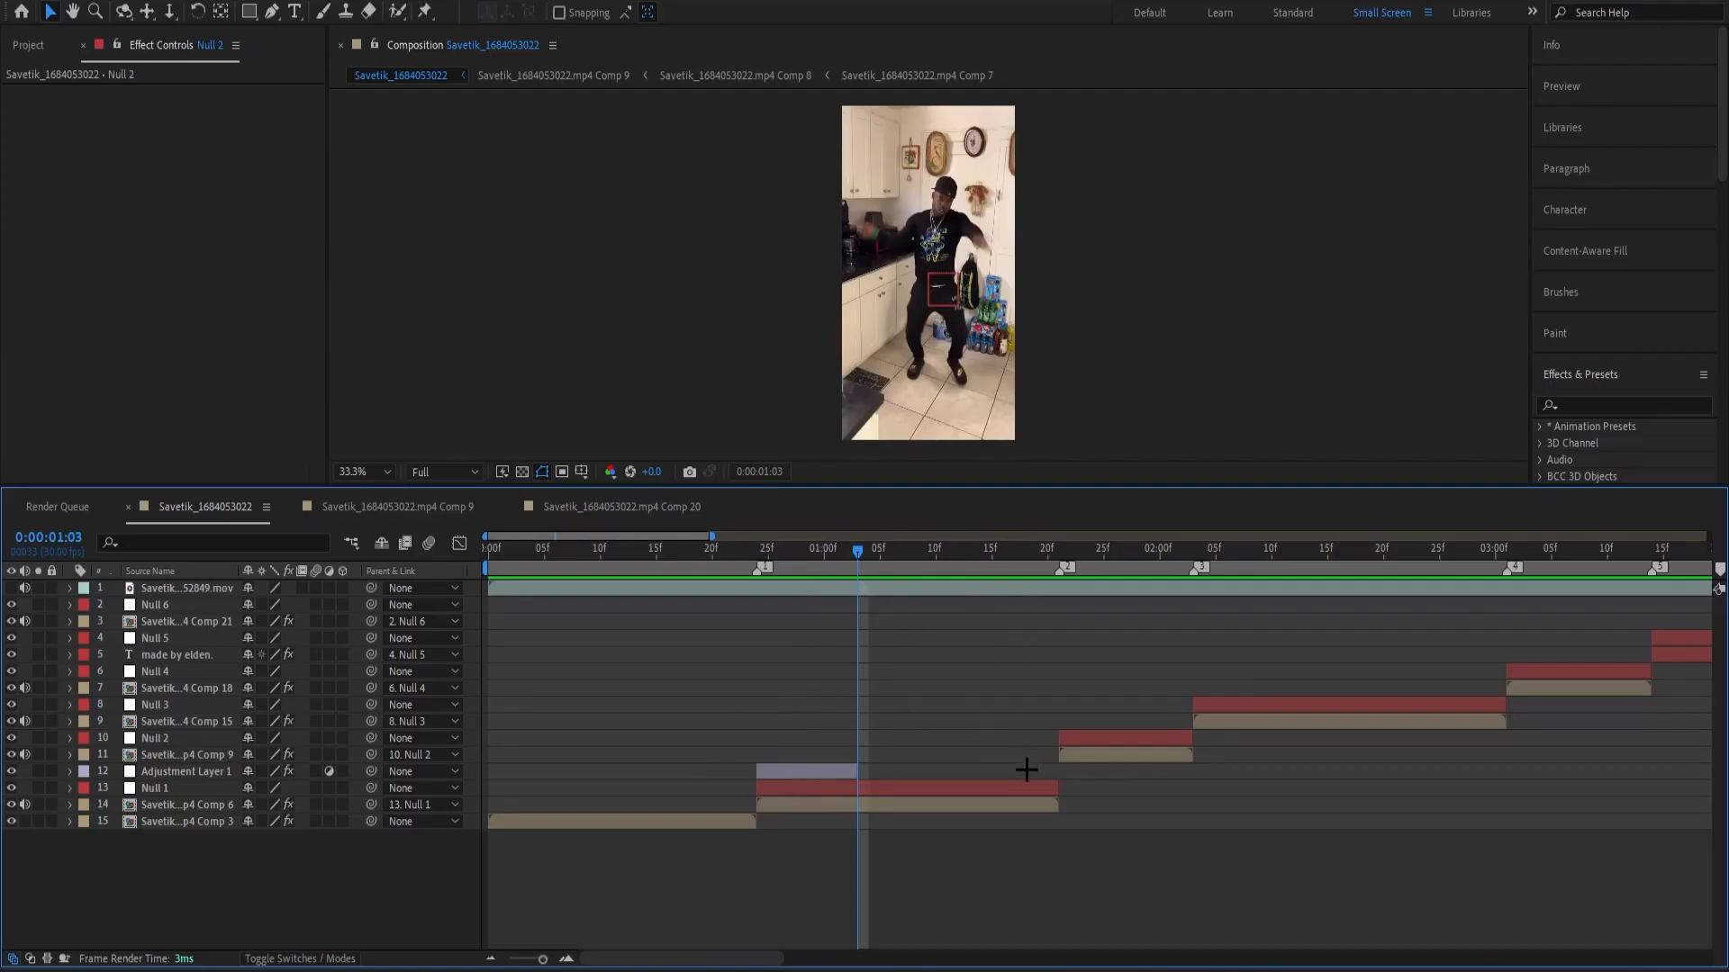
left_click_drag(945, 553, 947, 693)
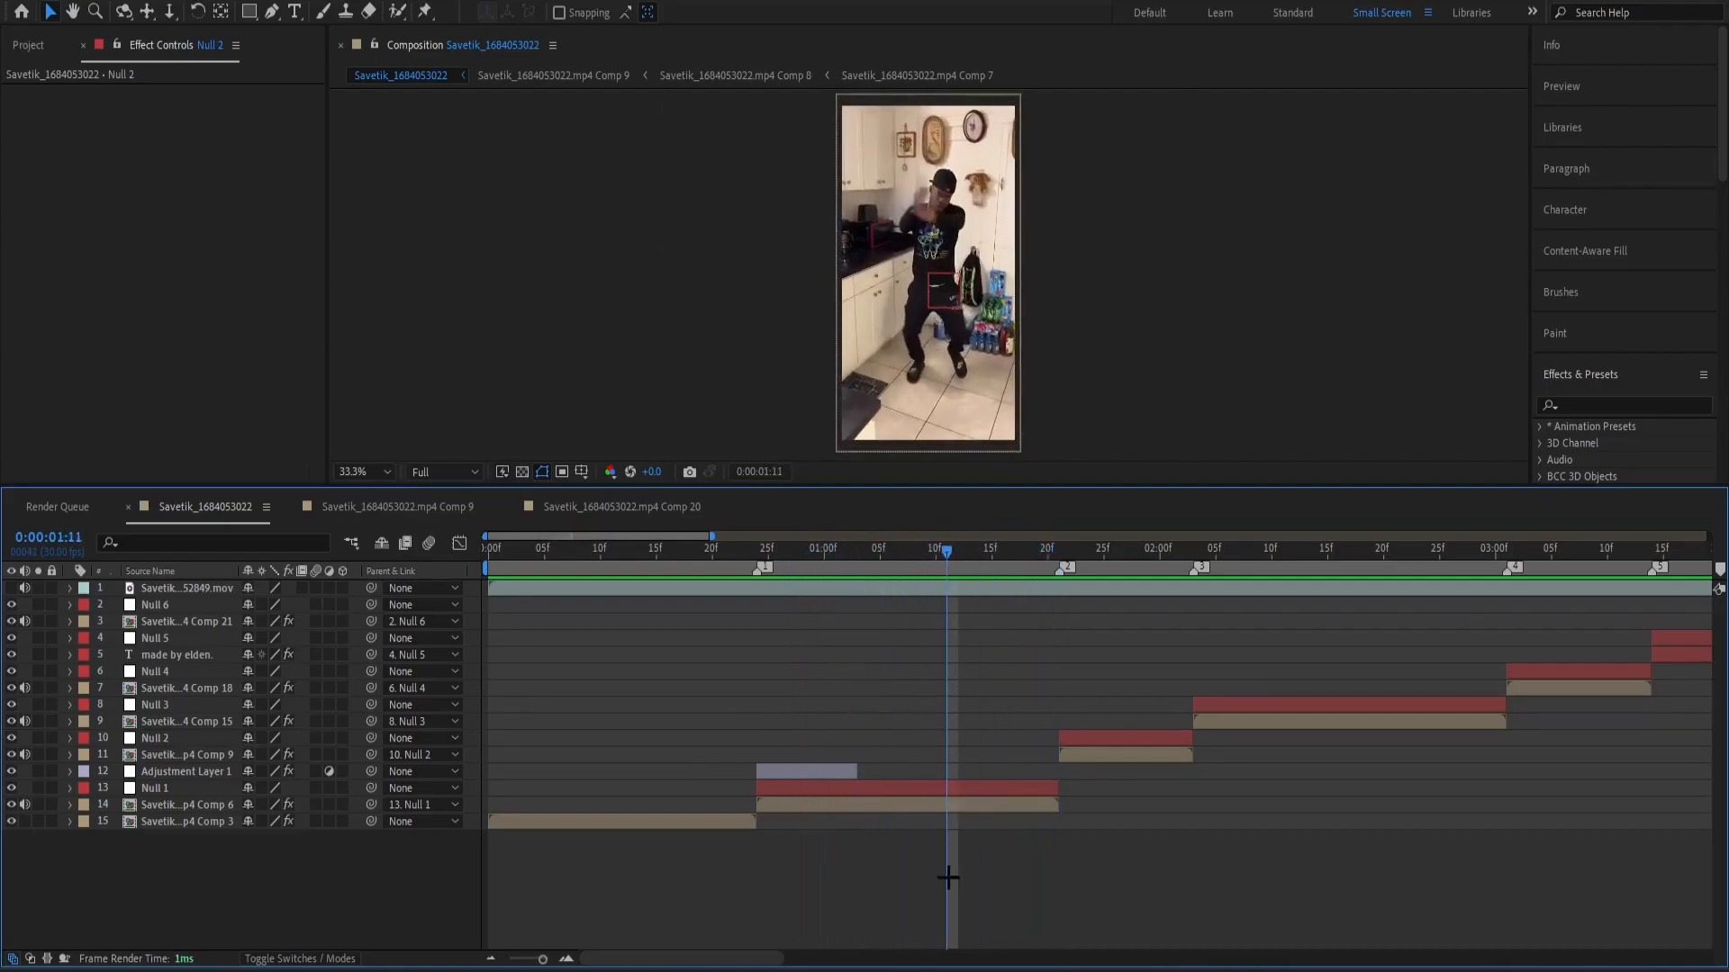
Duplicate the Twitch adjustment layer, place the copy above Null 2 and align its start with Null 2's start.
left_click(832, 763)
key("ctrl+d")
left_click_drag(213, 769, 214, 744)
left_click_drag(777, 741, 1077, 768)
Duplicate the adjustment layer again, place the copy above Null 3 and start it at marker 3.
key("ctrl+d")
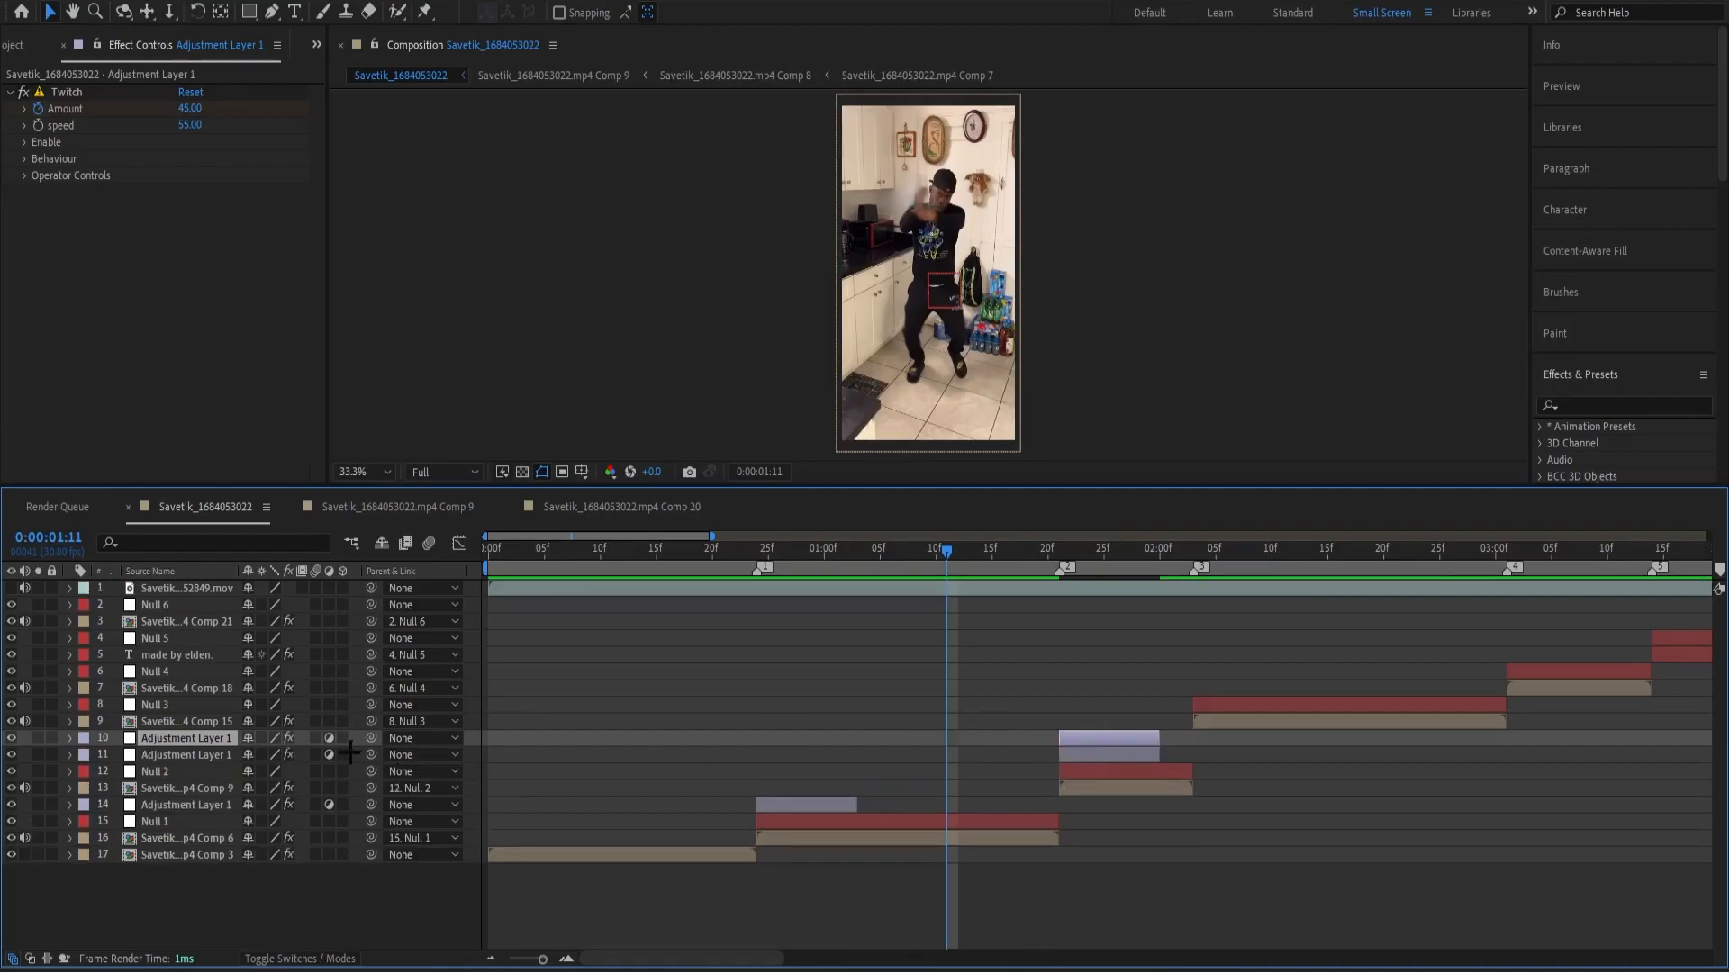
left_click_drag(218, 738, 361, 701)
left_click_drag(1063, 702, 1207, 717)
Create another Twitch adjustment layer copy above Null 4 and align its start with marker 4.
key("ctrl+d")
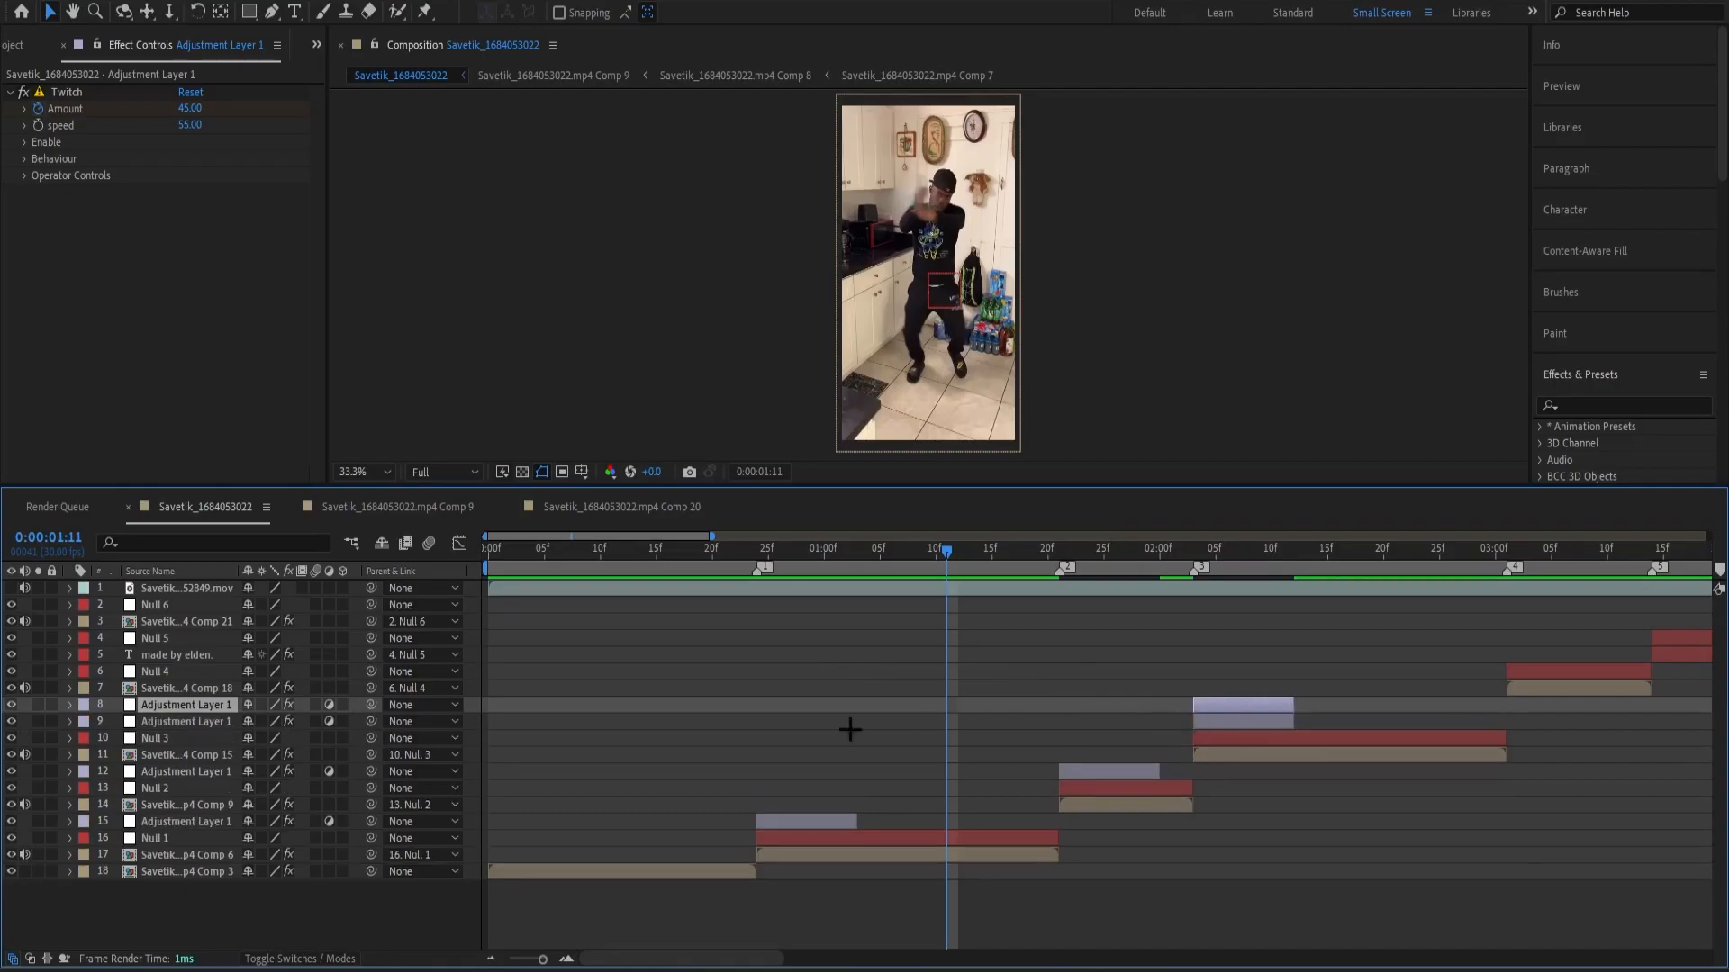
left_click_drag(230, 706, 233, 659)
left_click_drag(1222, 671, 1535, 713)
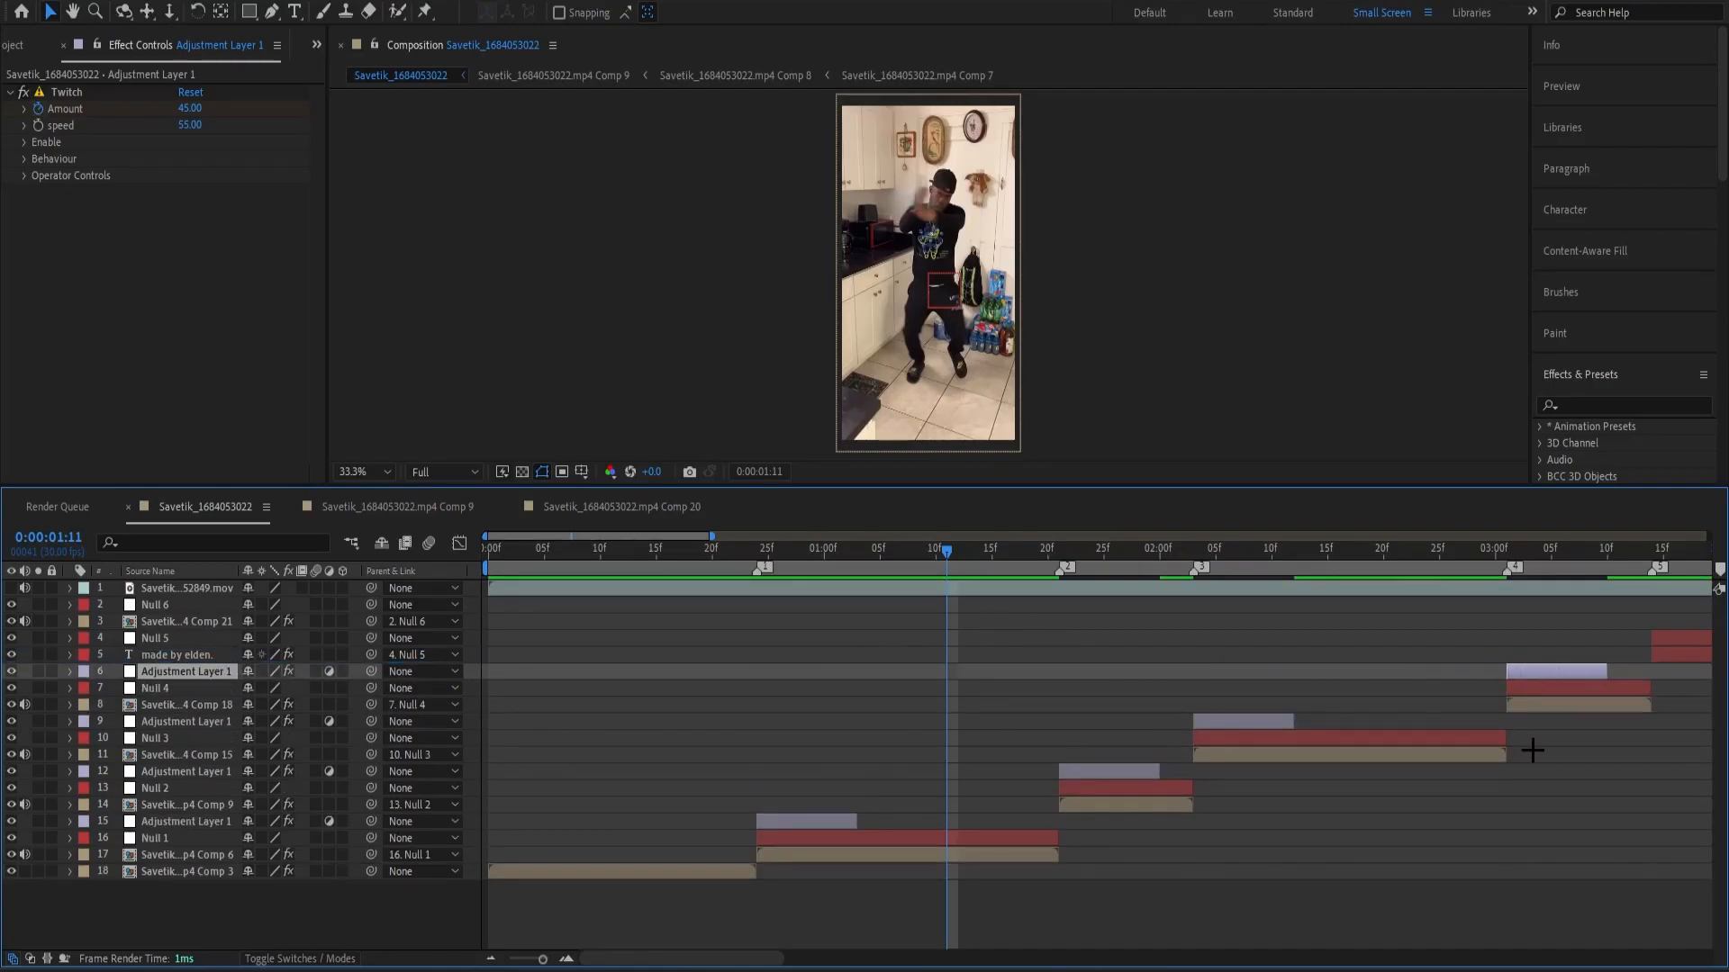
left_click(1562, 783)
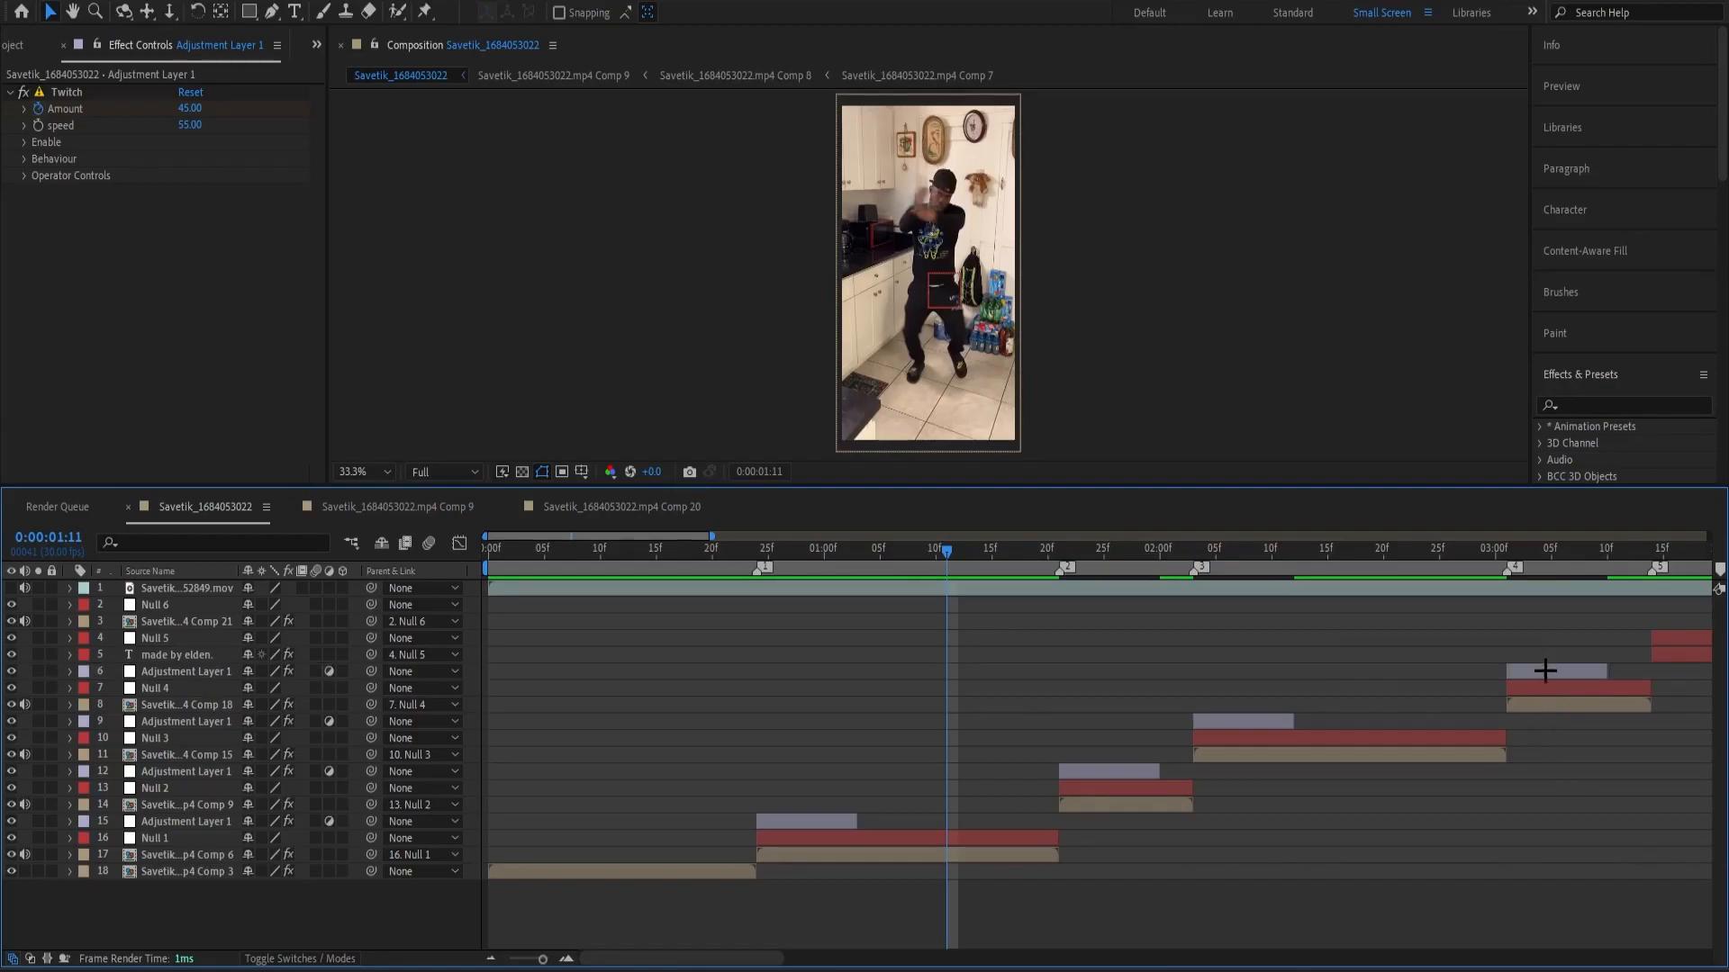
Duplicate Null 4's adjustment layer, place the copy above Null 5 and align its start with the credit text segment.
left_click(1544, 671)
key("ctrl+d")
left_click_drag(214, 672, 219, 637)
left_click_drag(539, 960, 527, 960)
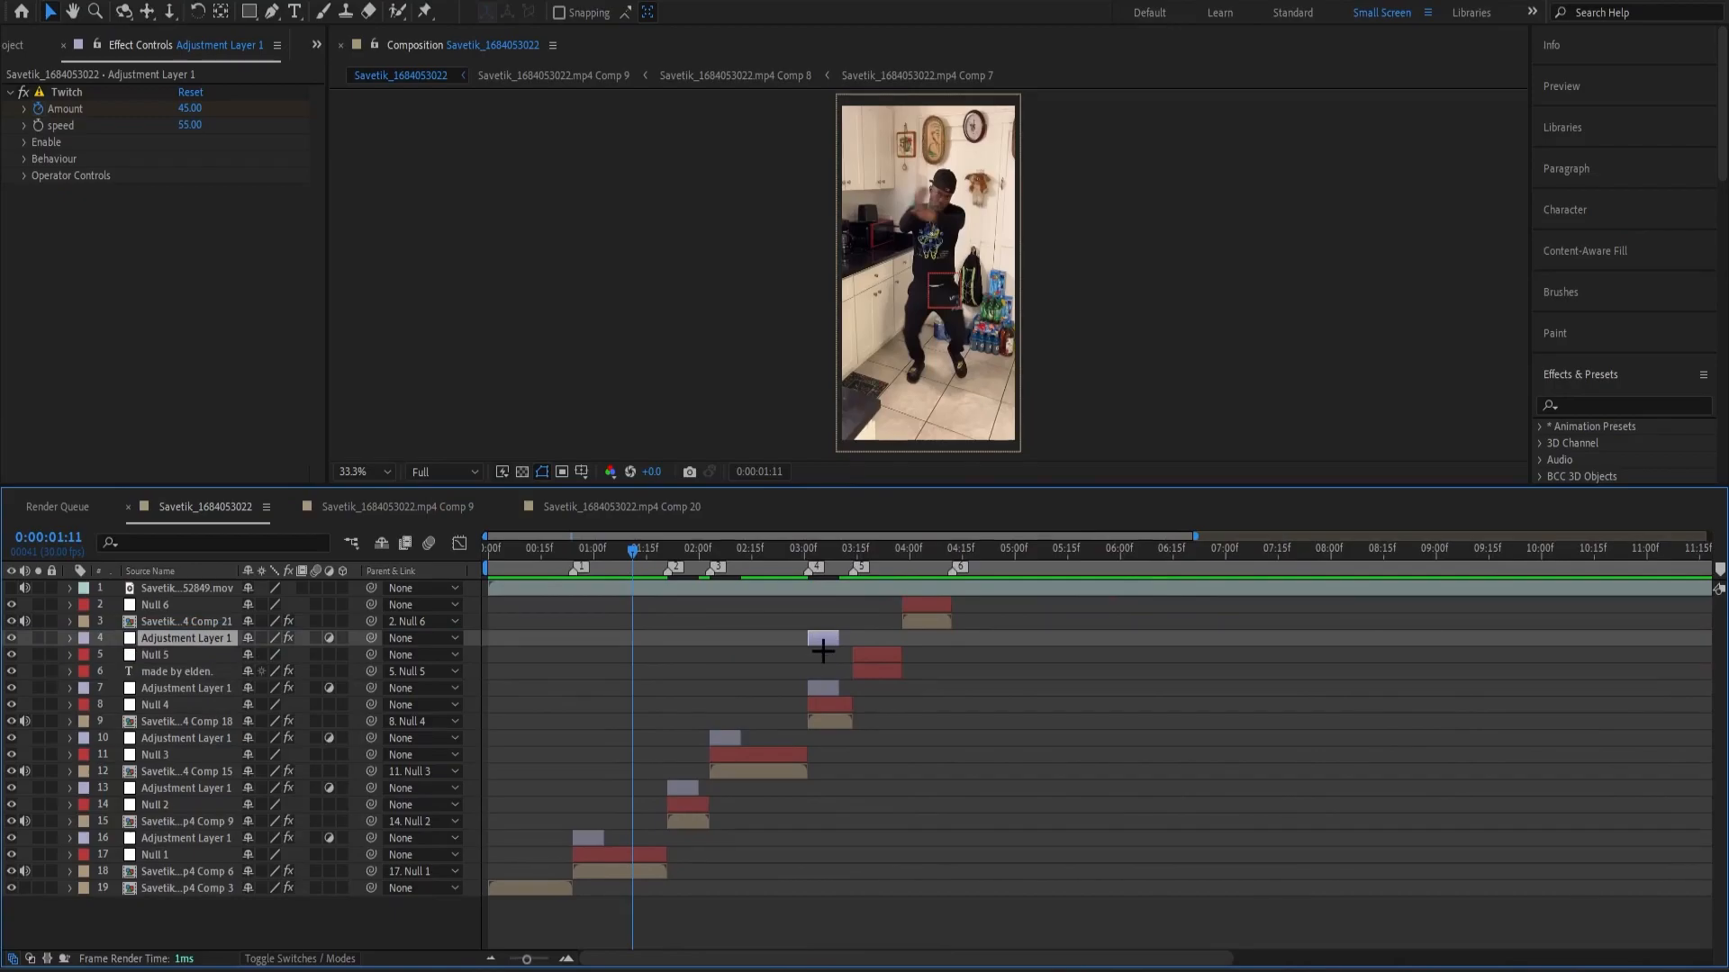
key("=")
left_click_drag(1009, 636, 1098, 677)
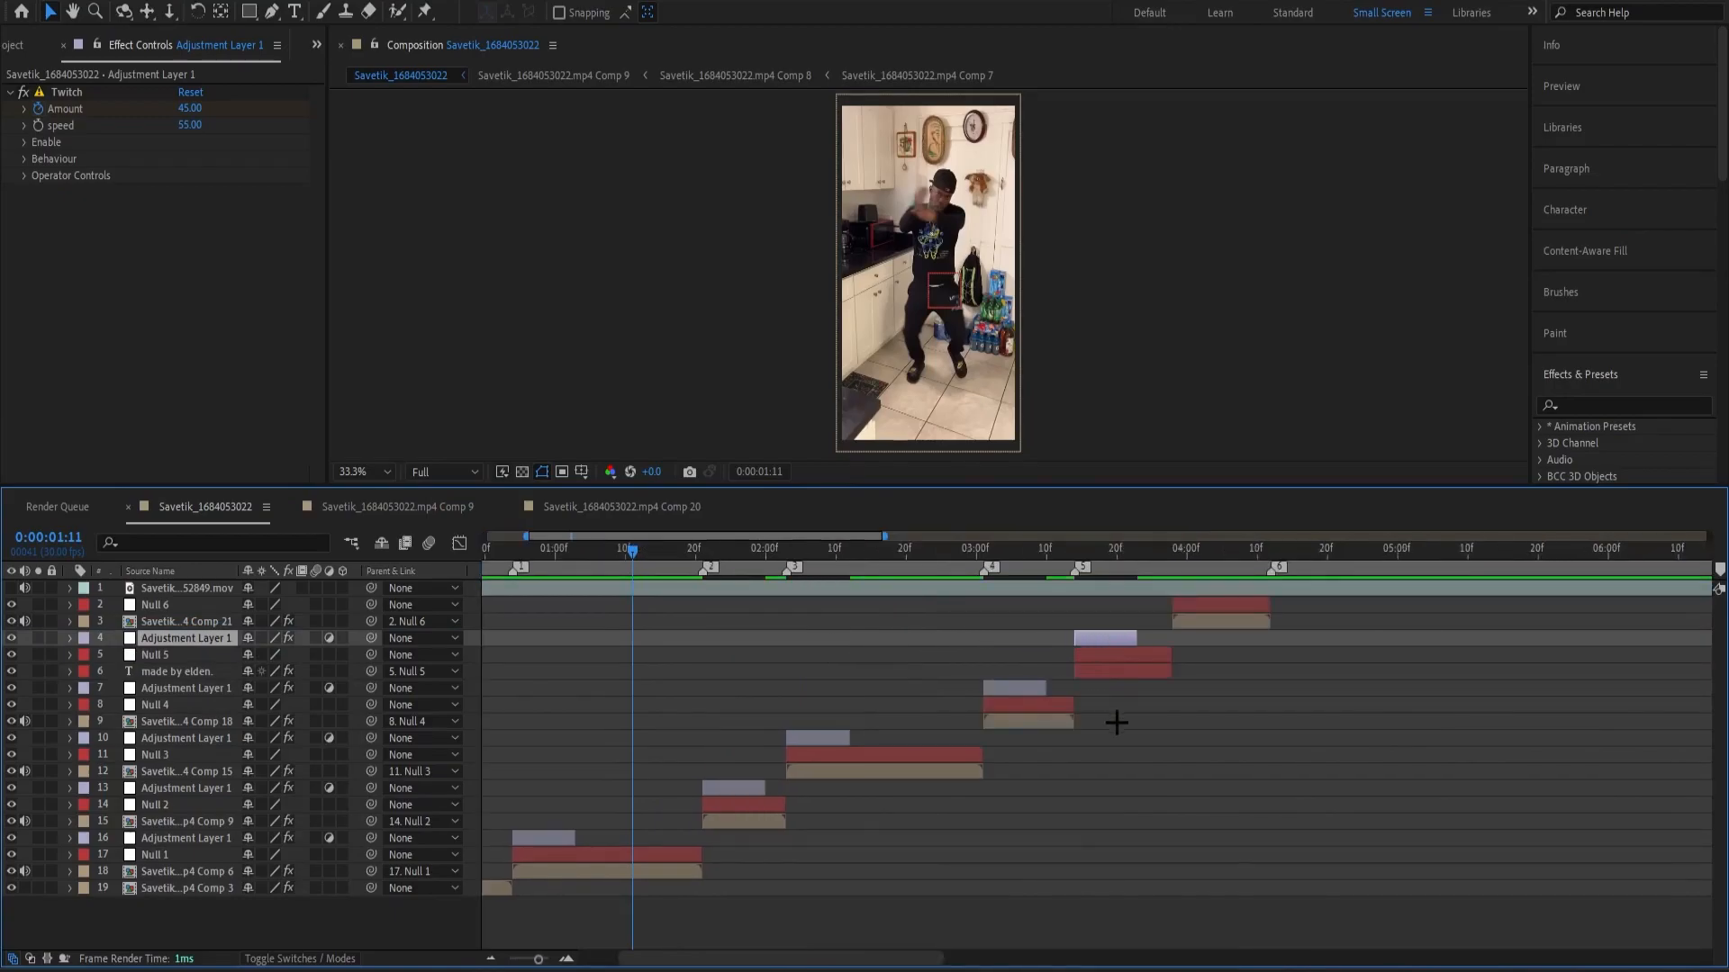
Duplicate the adjustment layer above Null 6, align its start with Null 6's start, and save the project.
key("ctrl+d")
key("ctrl+]")
key("ctrl+]")
left_click_drag(1092, 625, 1200, 648)
key("ctrl+s")
Play the whole edit from the start to review the twitch on every segment.
key("minus")
key("minus")
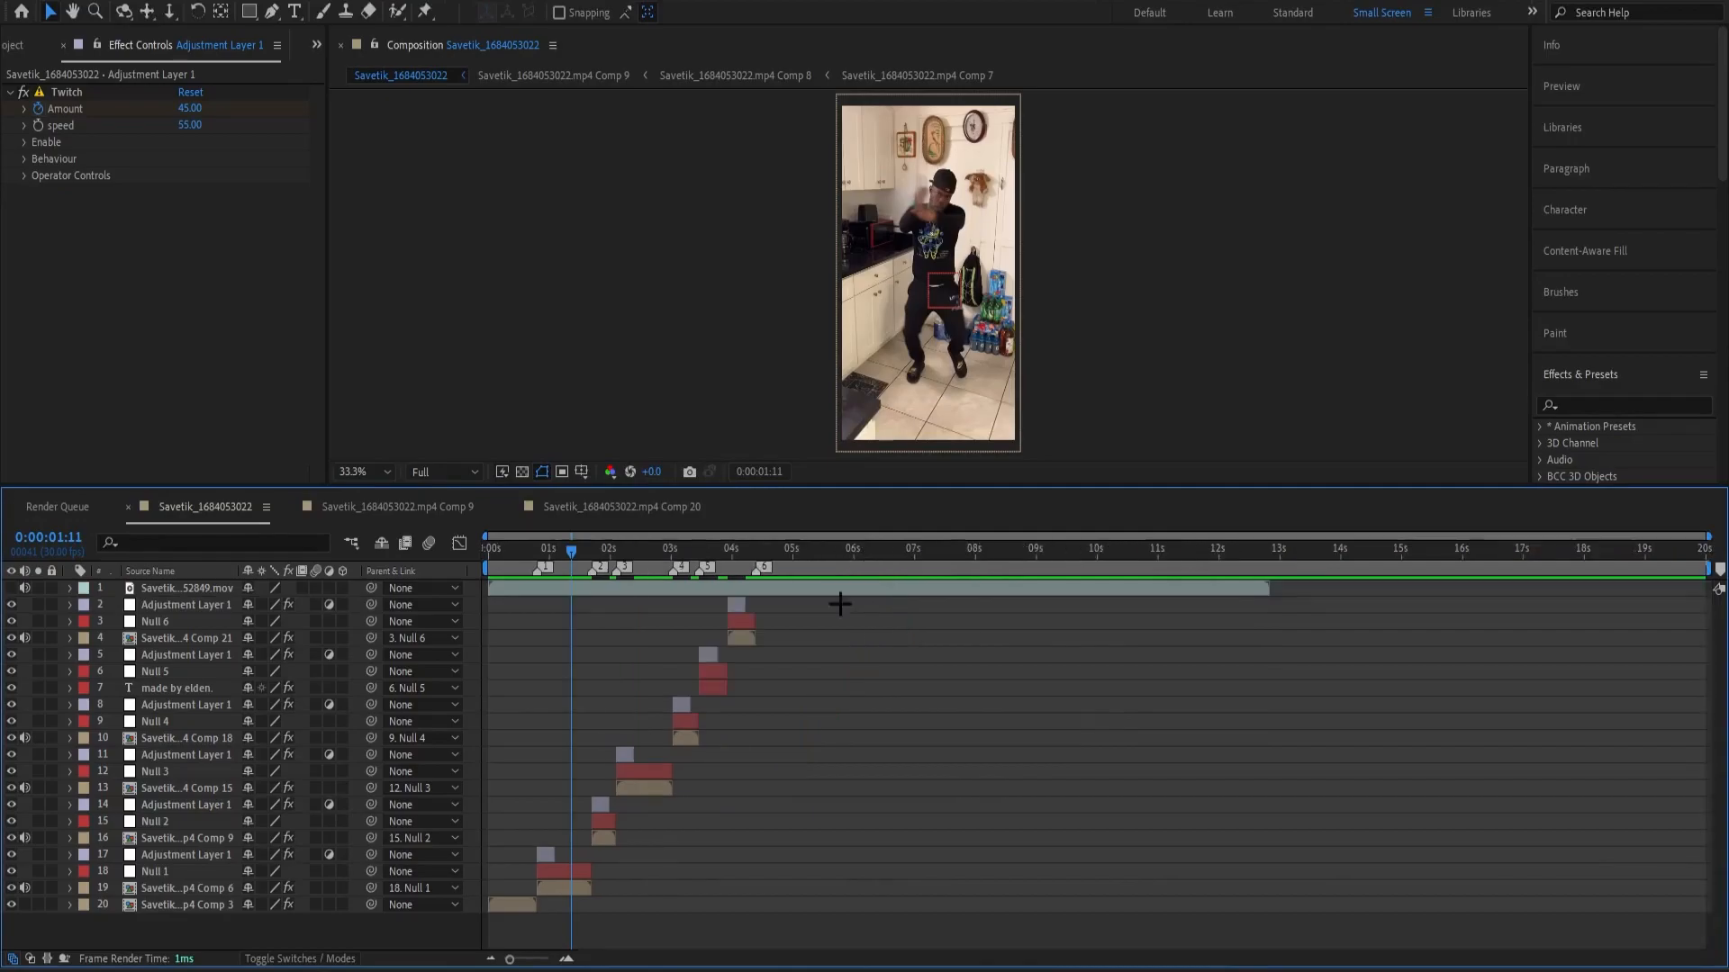
left_click_drag(584, 553, 613, 601)
key("Home")
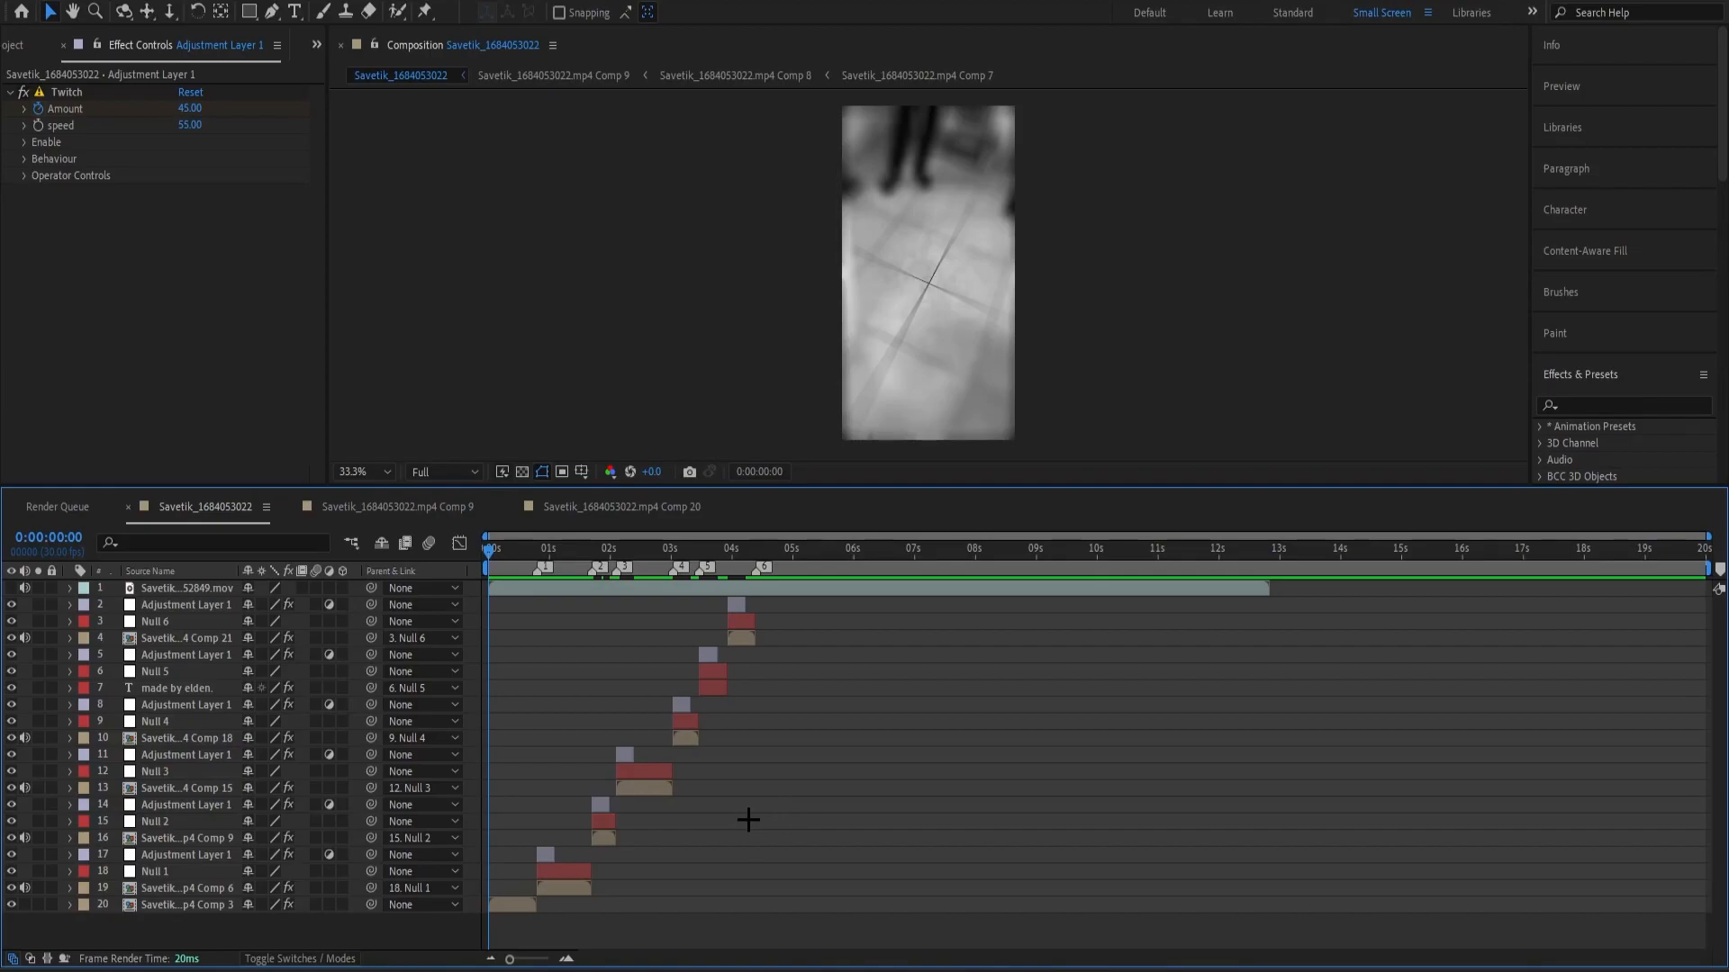
key("space")
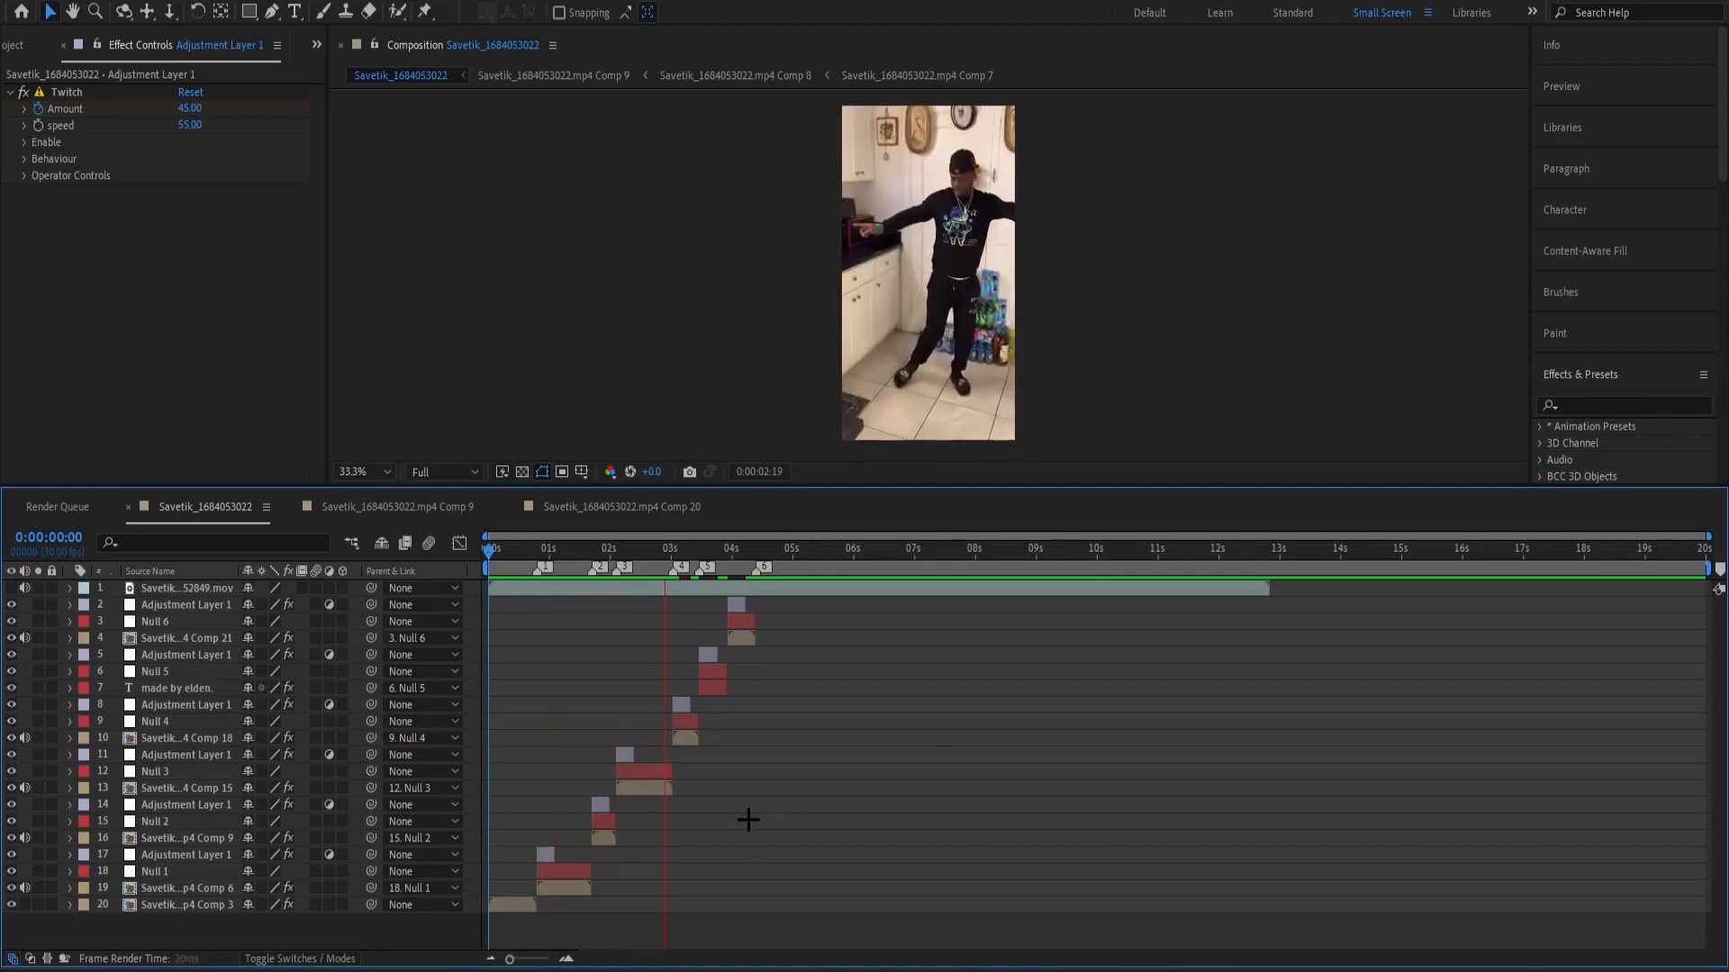
key("space")
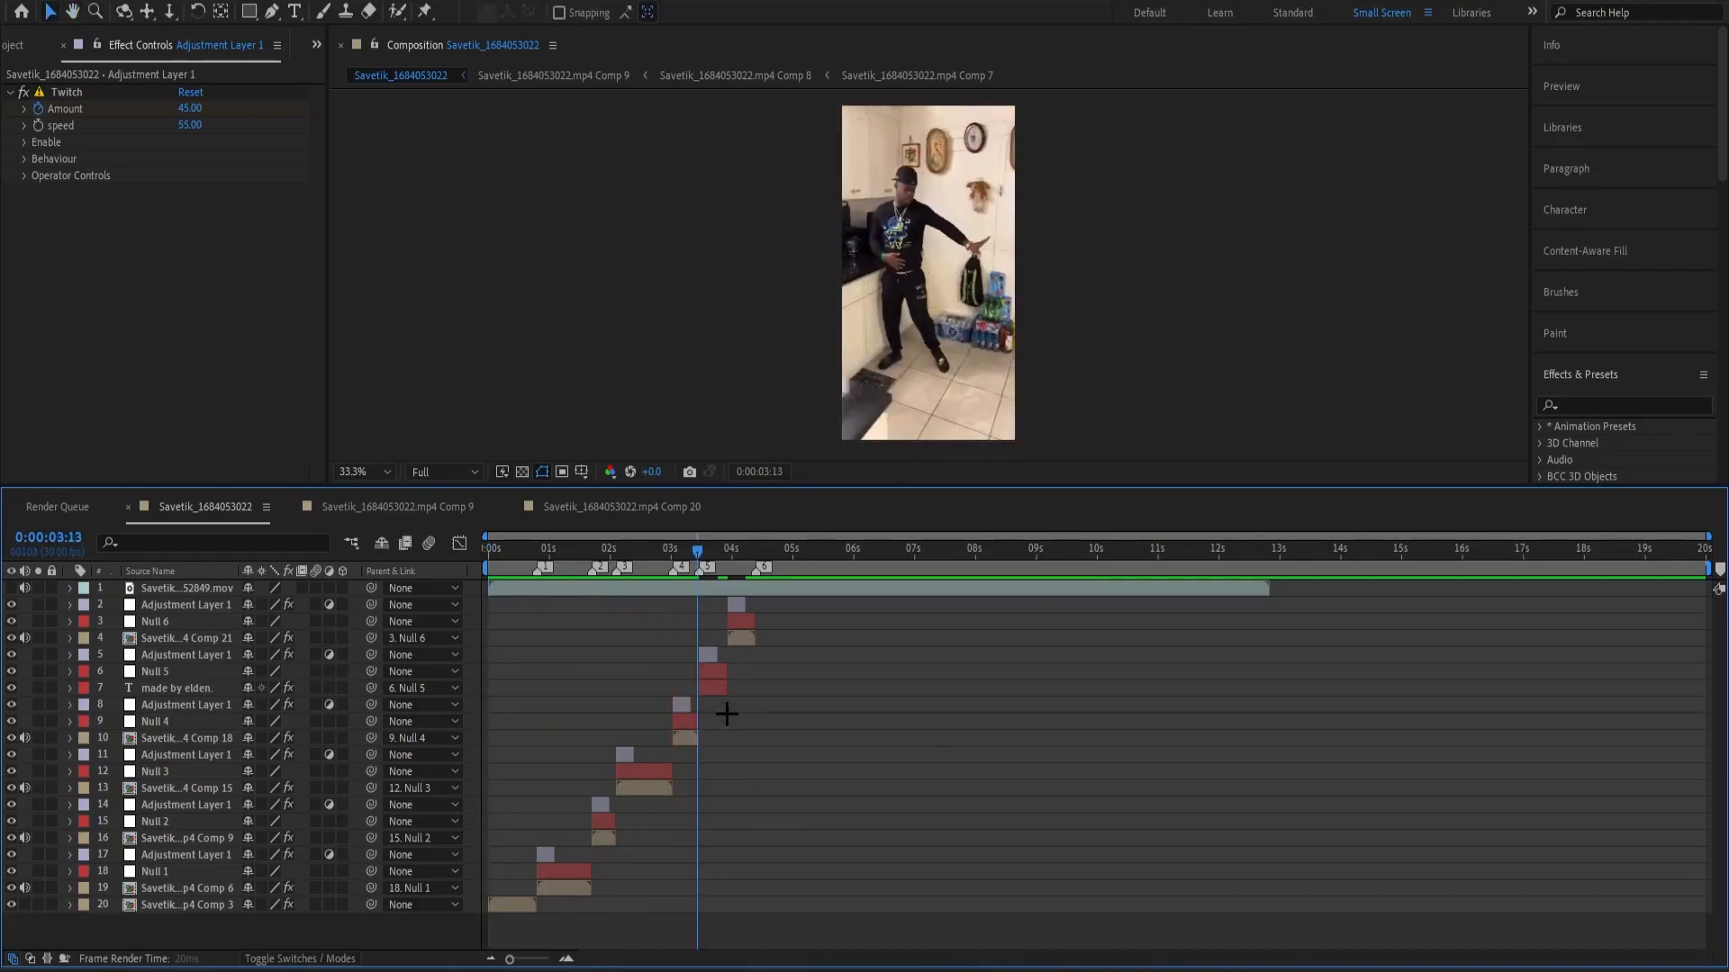
key("space")
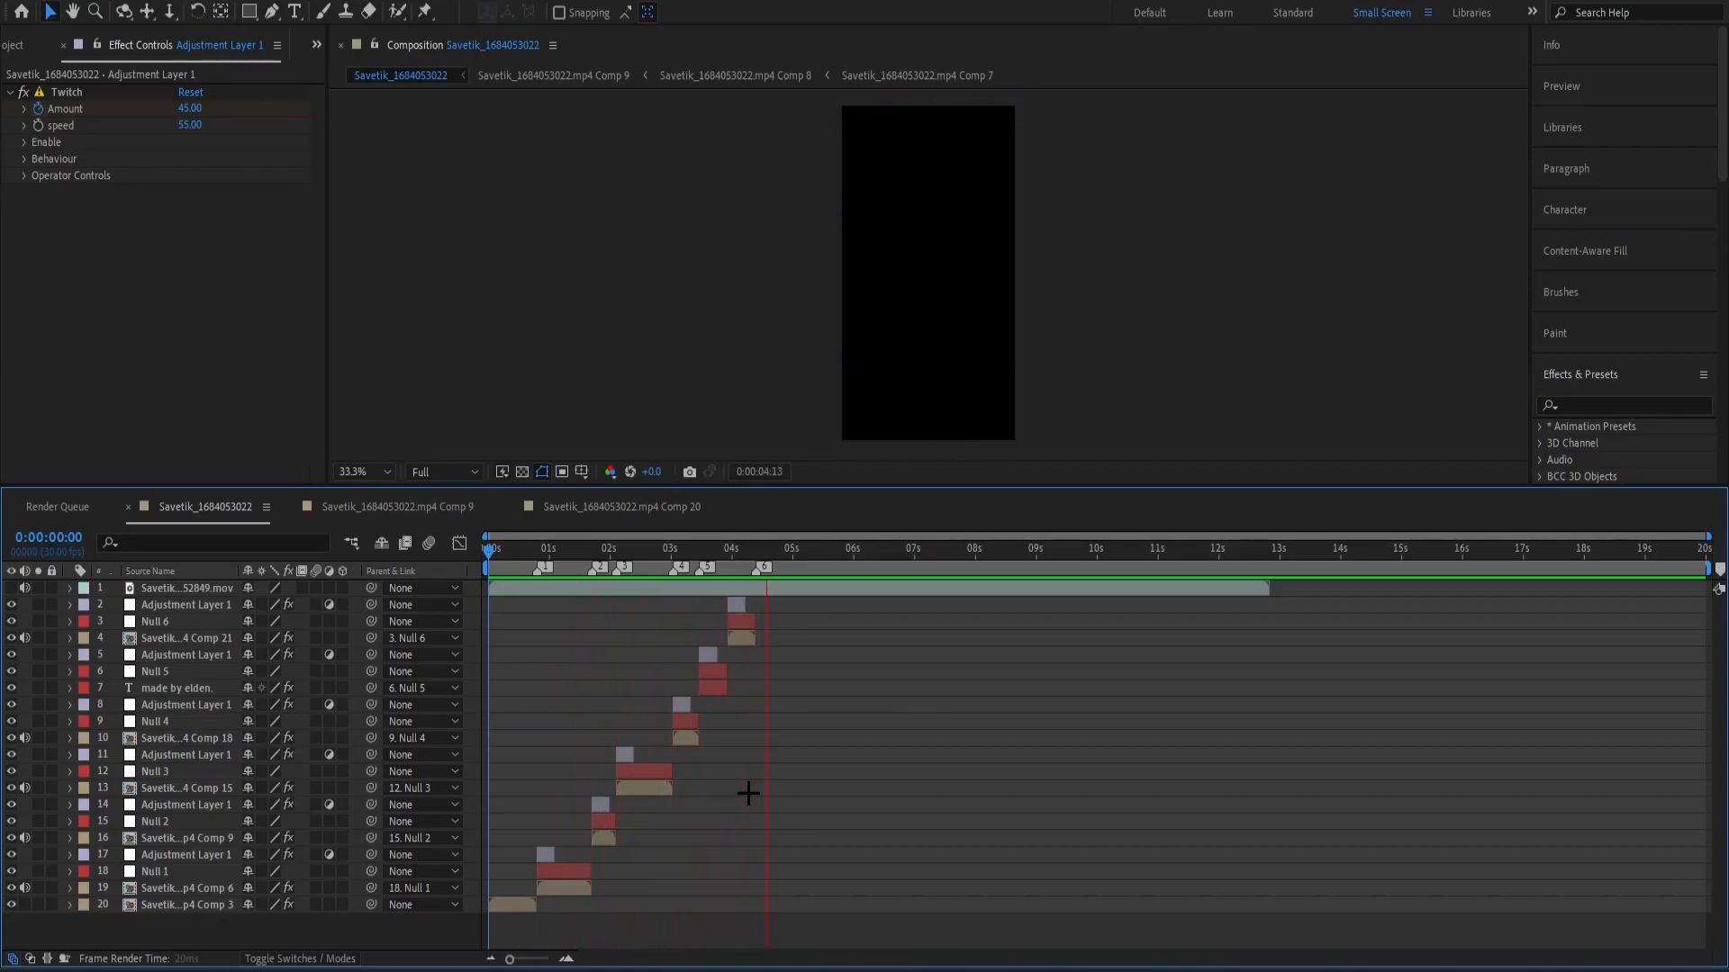
key("space")
left_click_drag(731, 555, 484, 585)
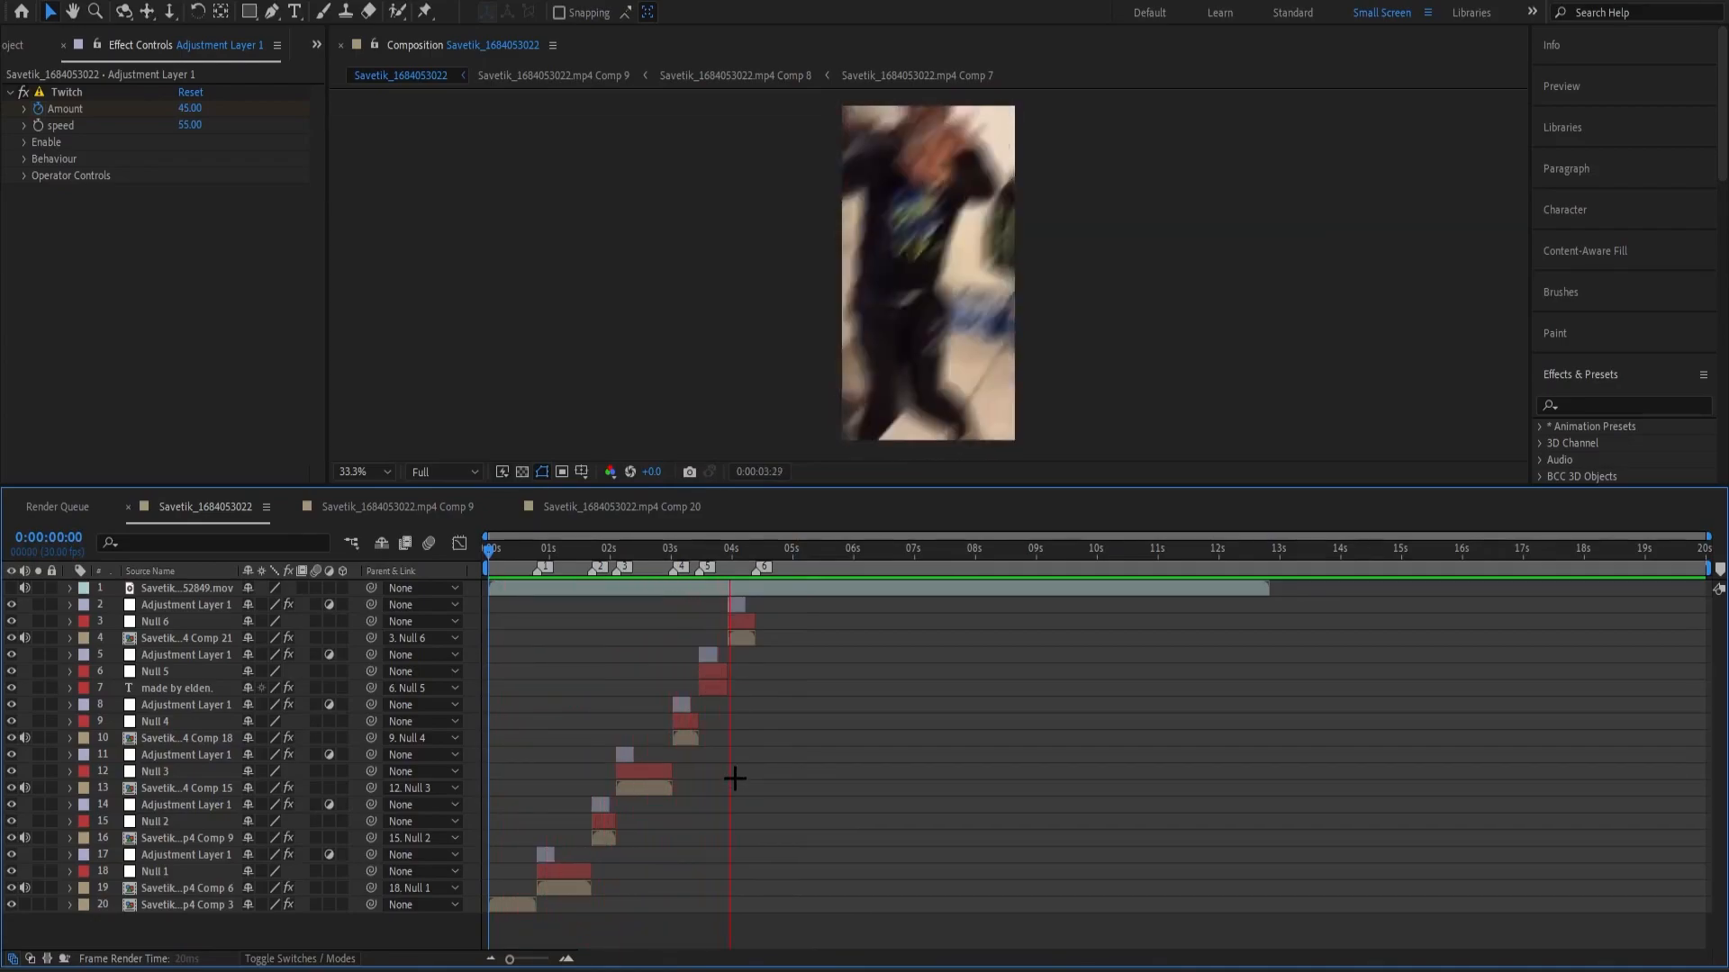
Check the end of the edit around 0:00:04:11 to 0:00:04:13 and the layers of the last segment.
left_click_drag(765, 551, 757, 635)
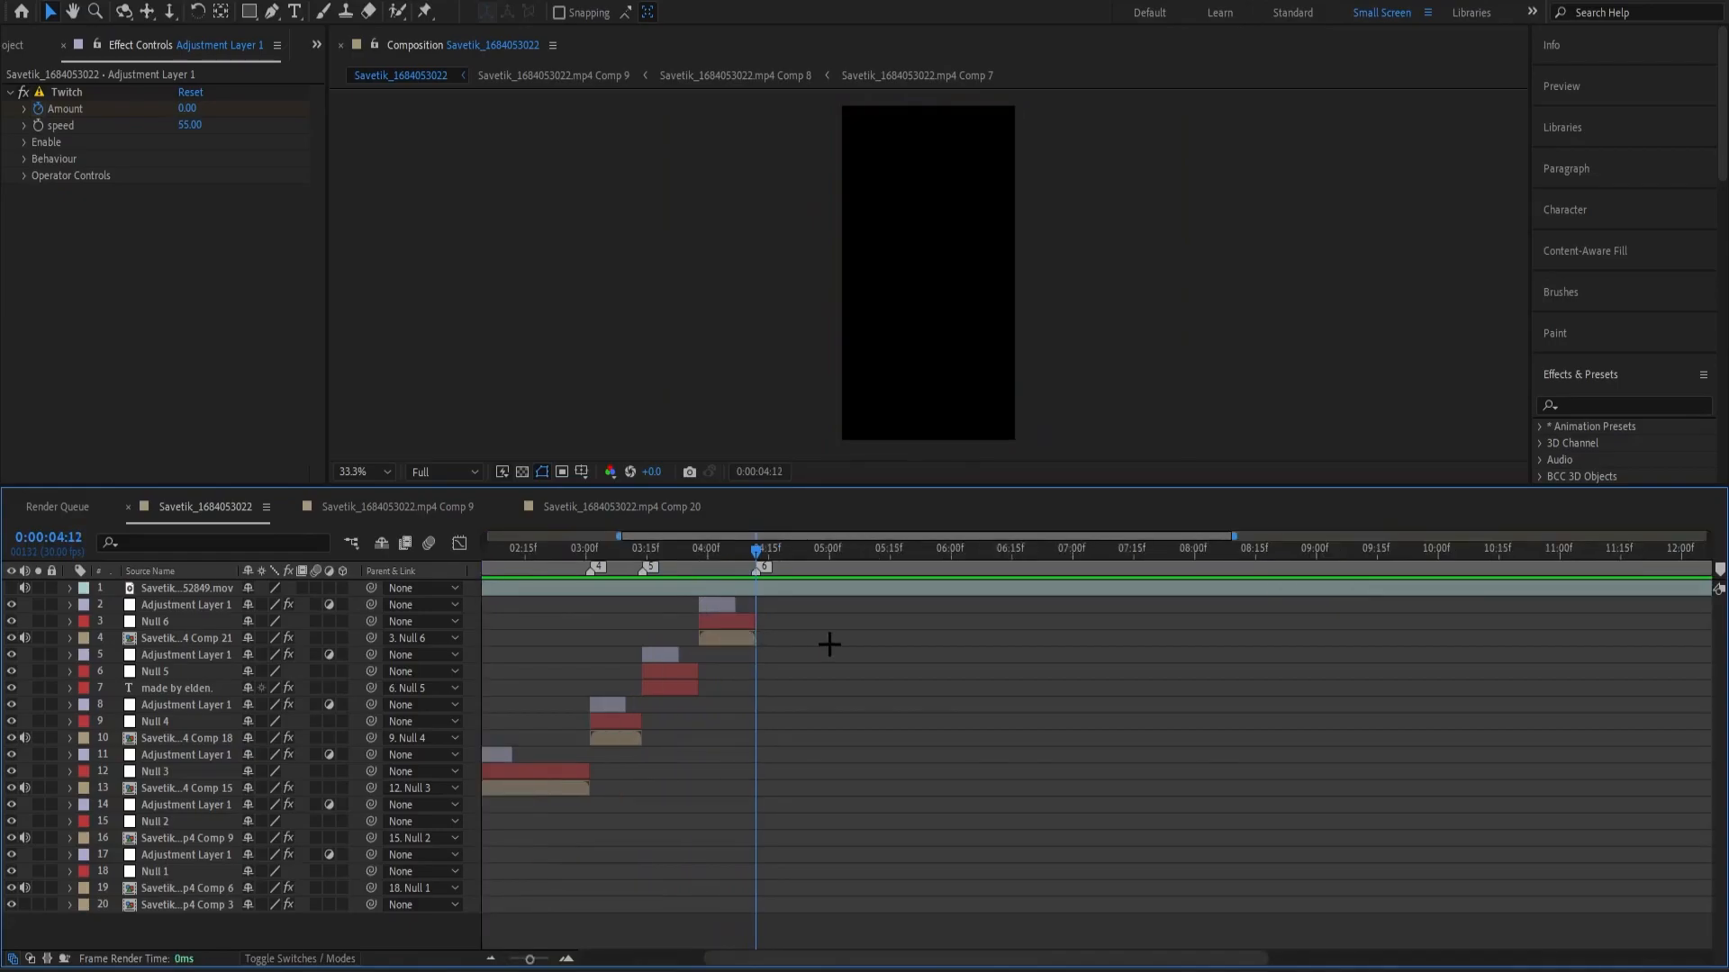
left_click_drag(740, 567, 751, 660)
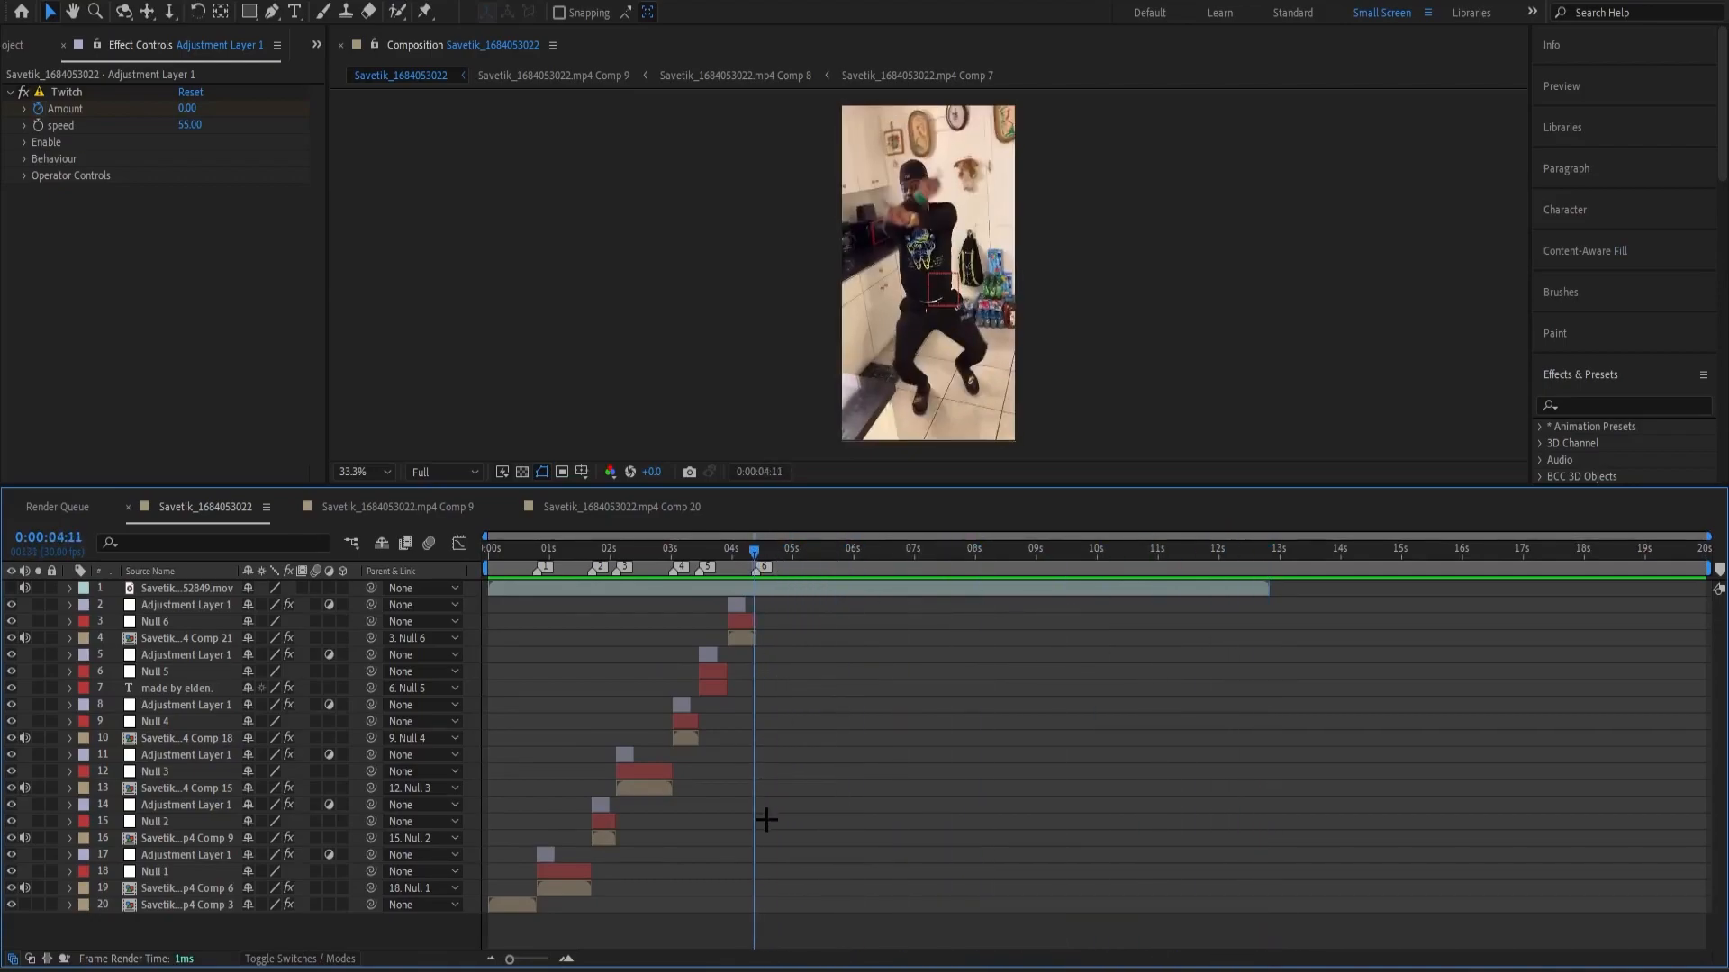
left_click_drag(651, 568, 761, 692)
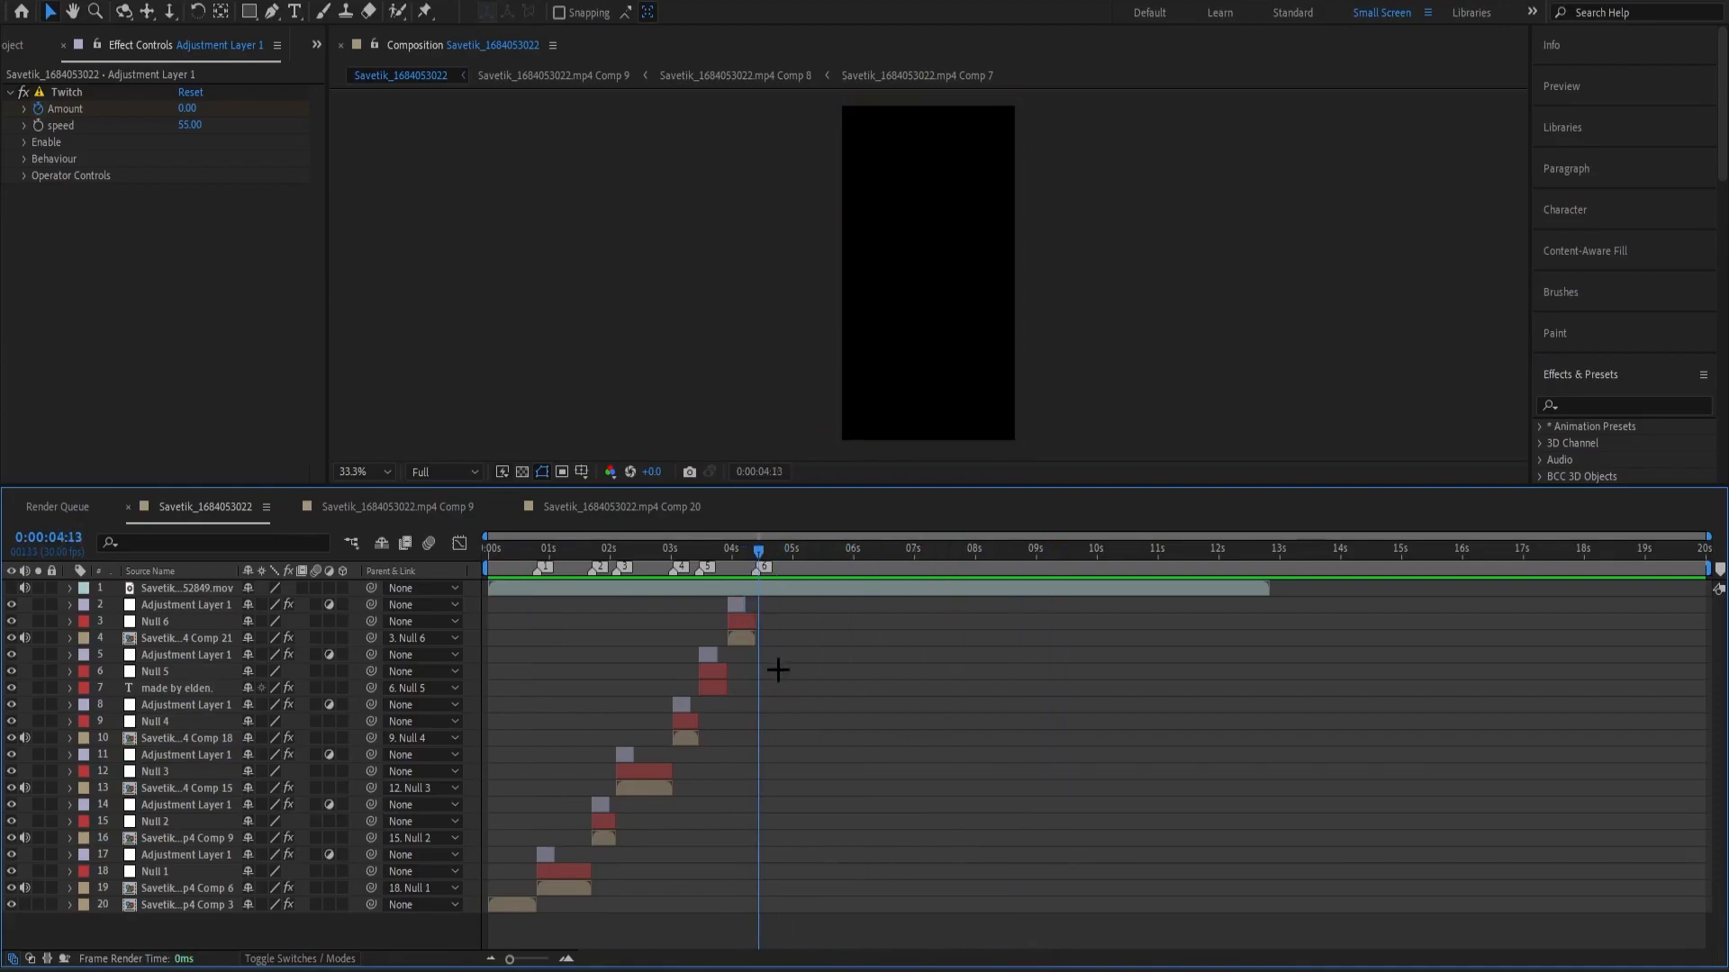
left_click(736, 607)
left_click(842, 647)
left_click(737, 610)
left_click(798, 627)
left_click(745, 621)
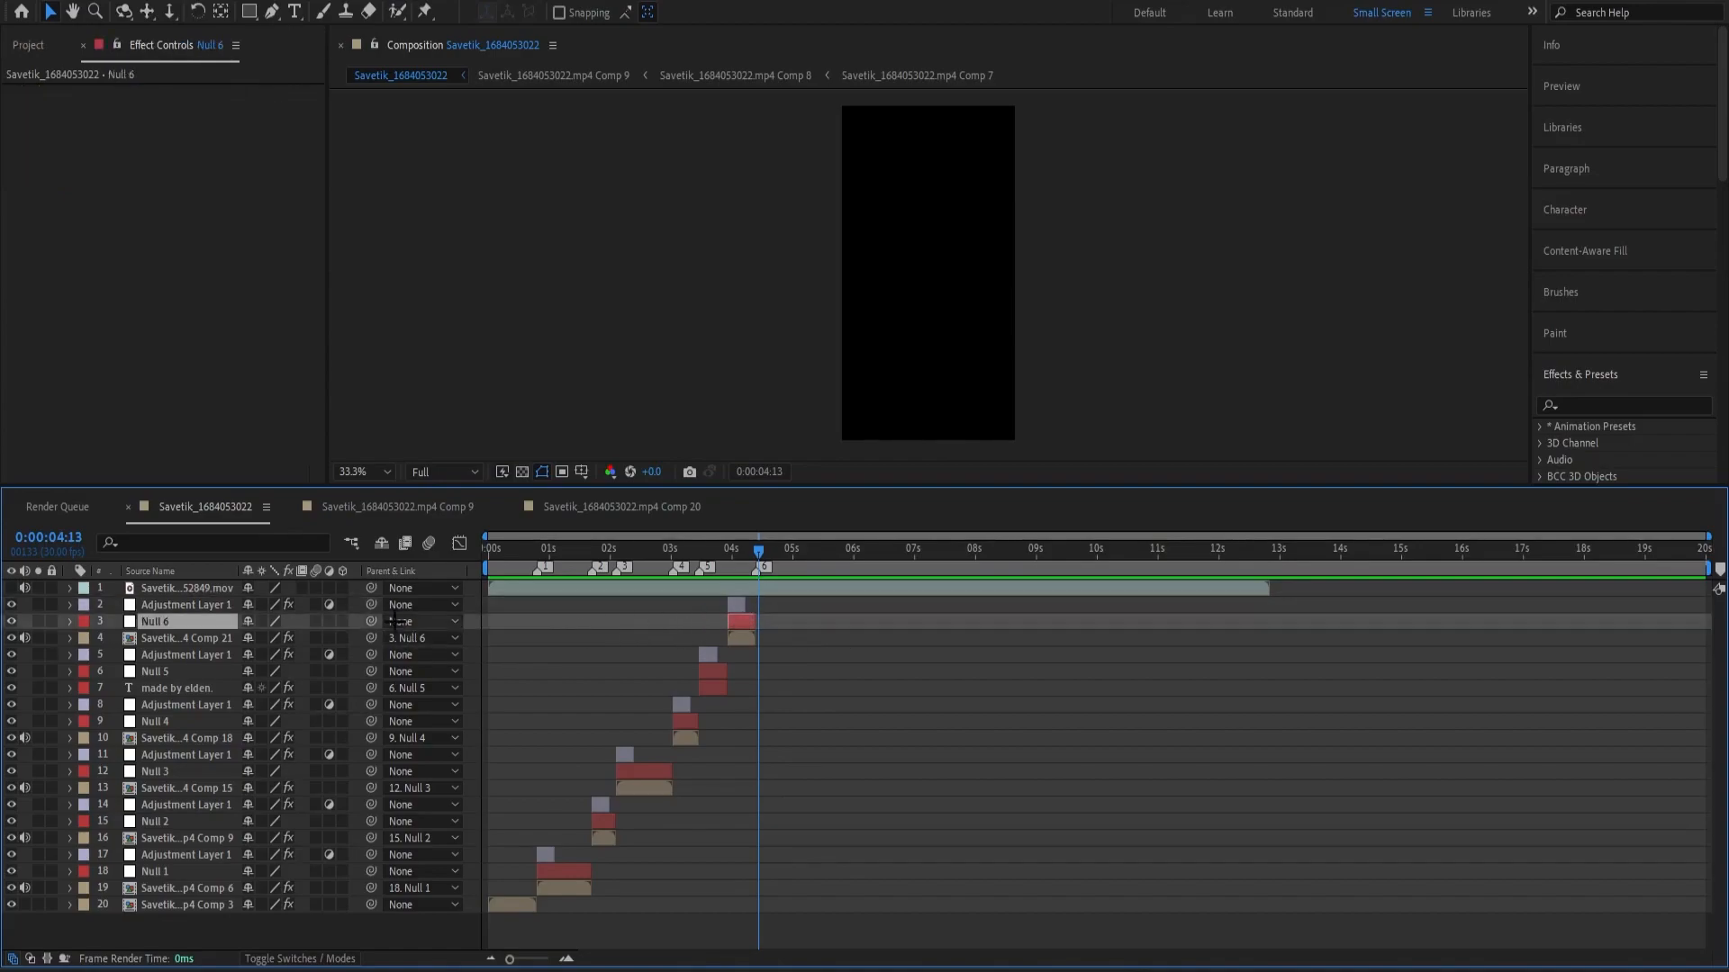
left_click(751, 686)
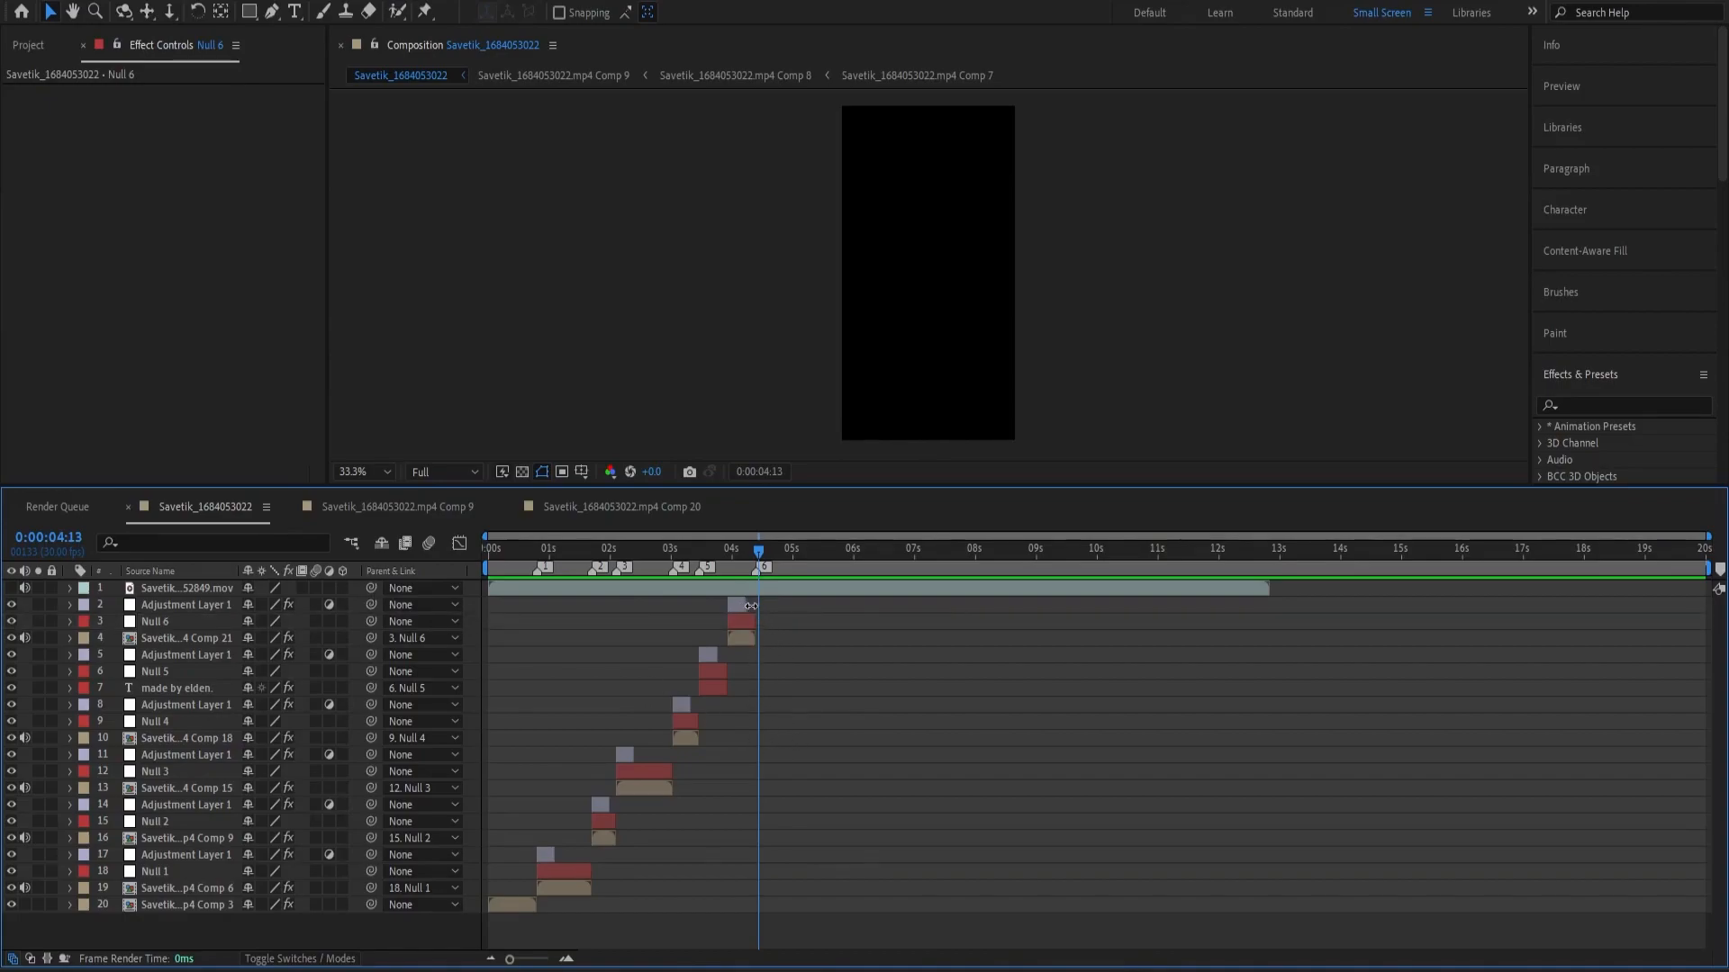
key("Page_Up")
key("Page_Up")
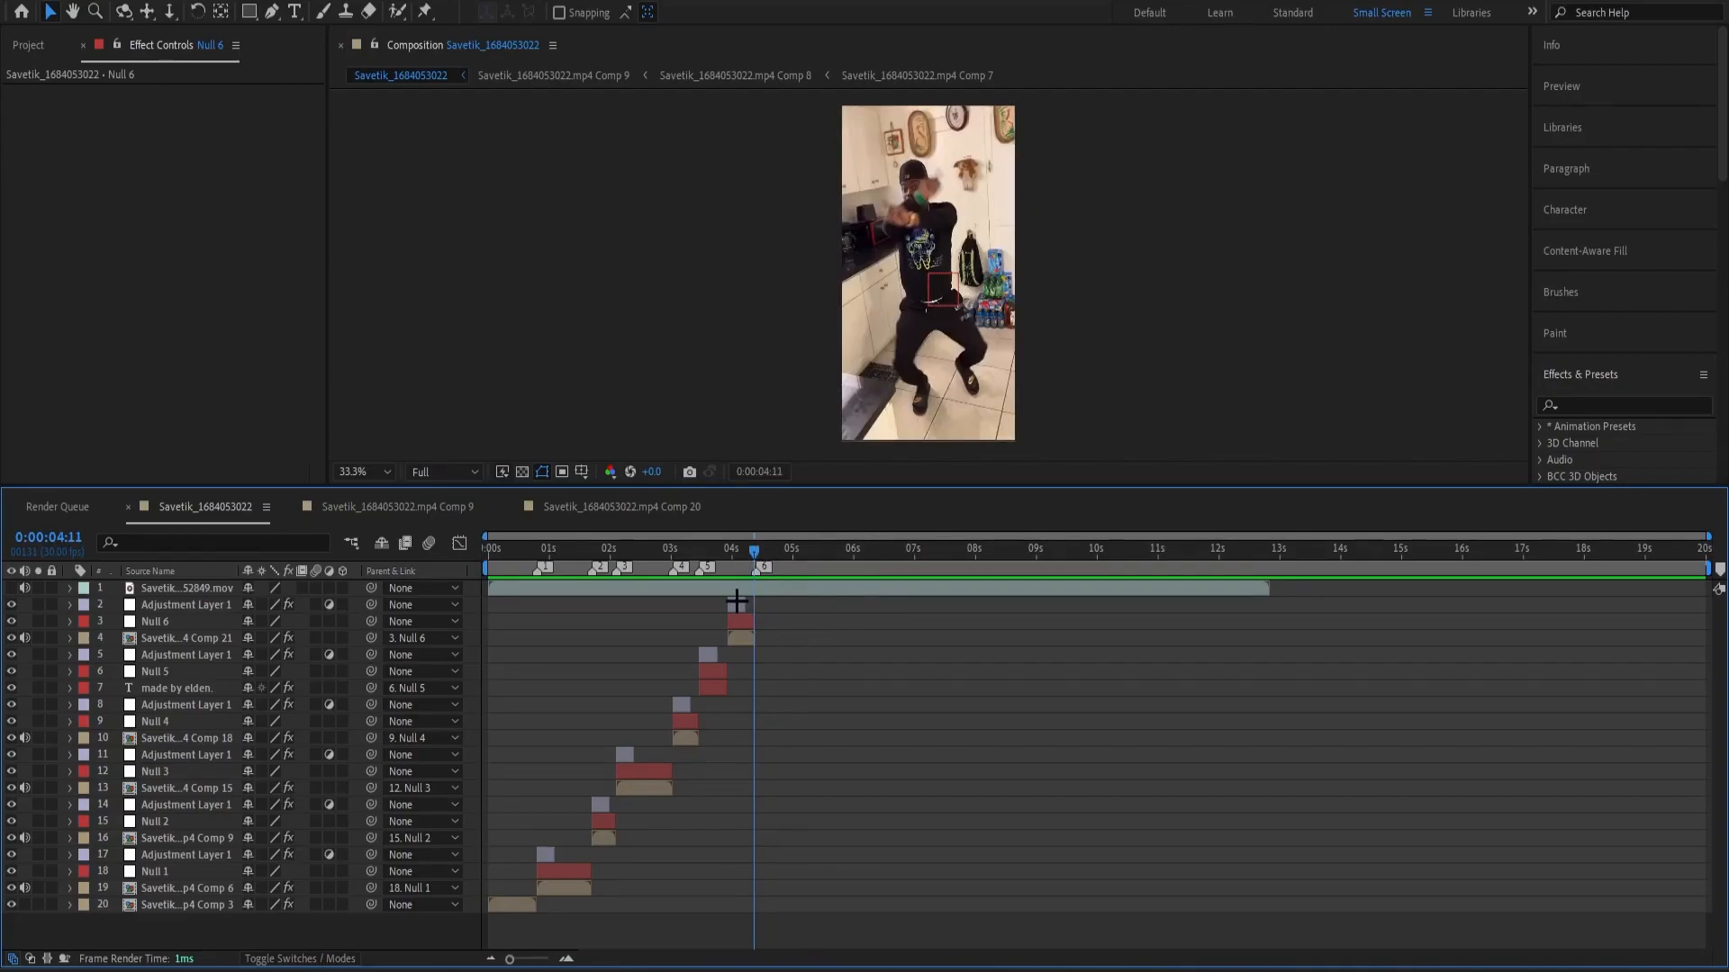
Pre-compose all layers from the adjustment layer above Null 6 down to the Comp 6 layer, leaving out the audio and the Comp 3 intro.
left_click(737, 603)
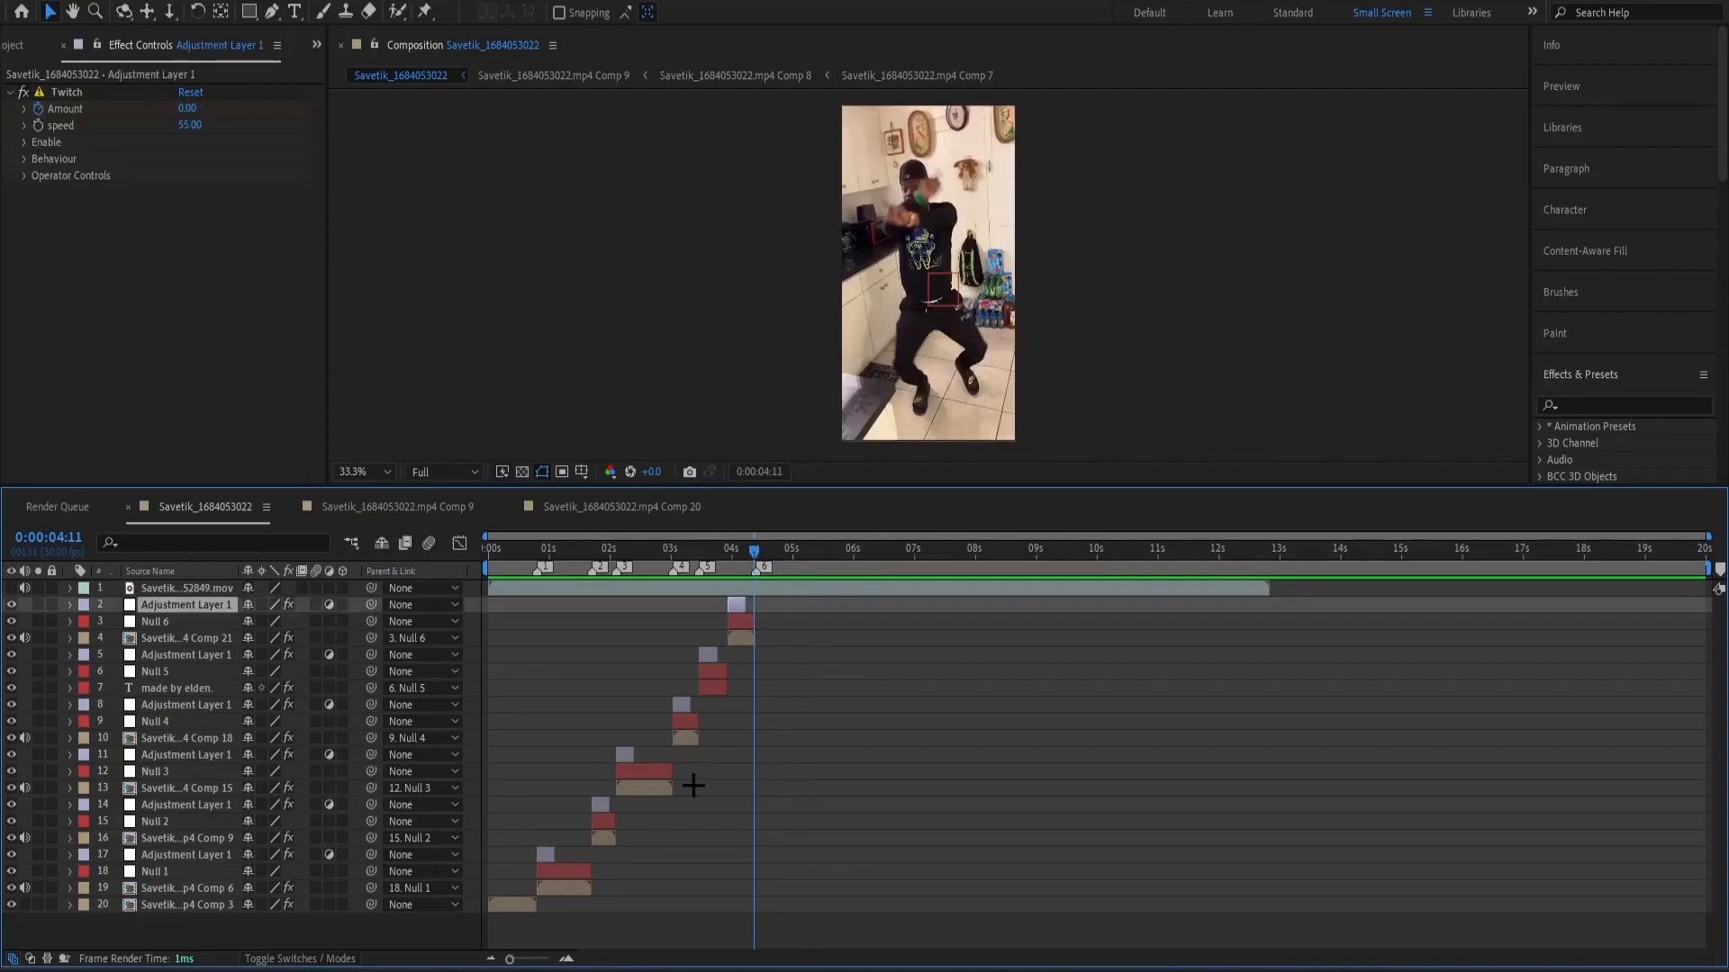
left_click(562, 886, "shift")
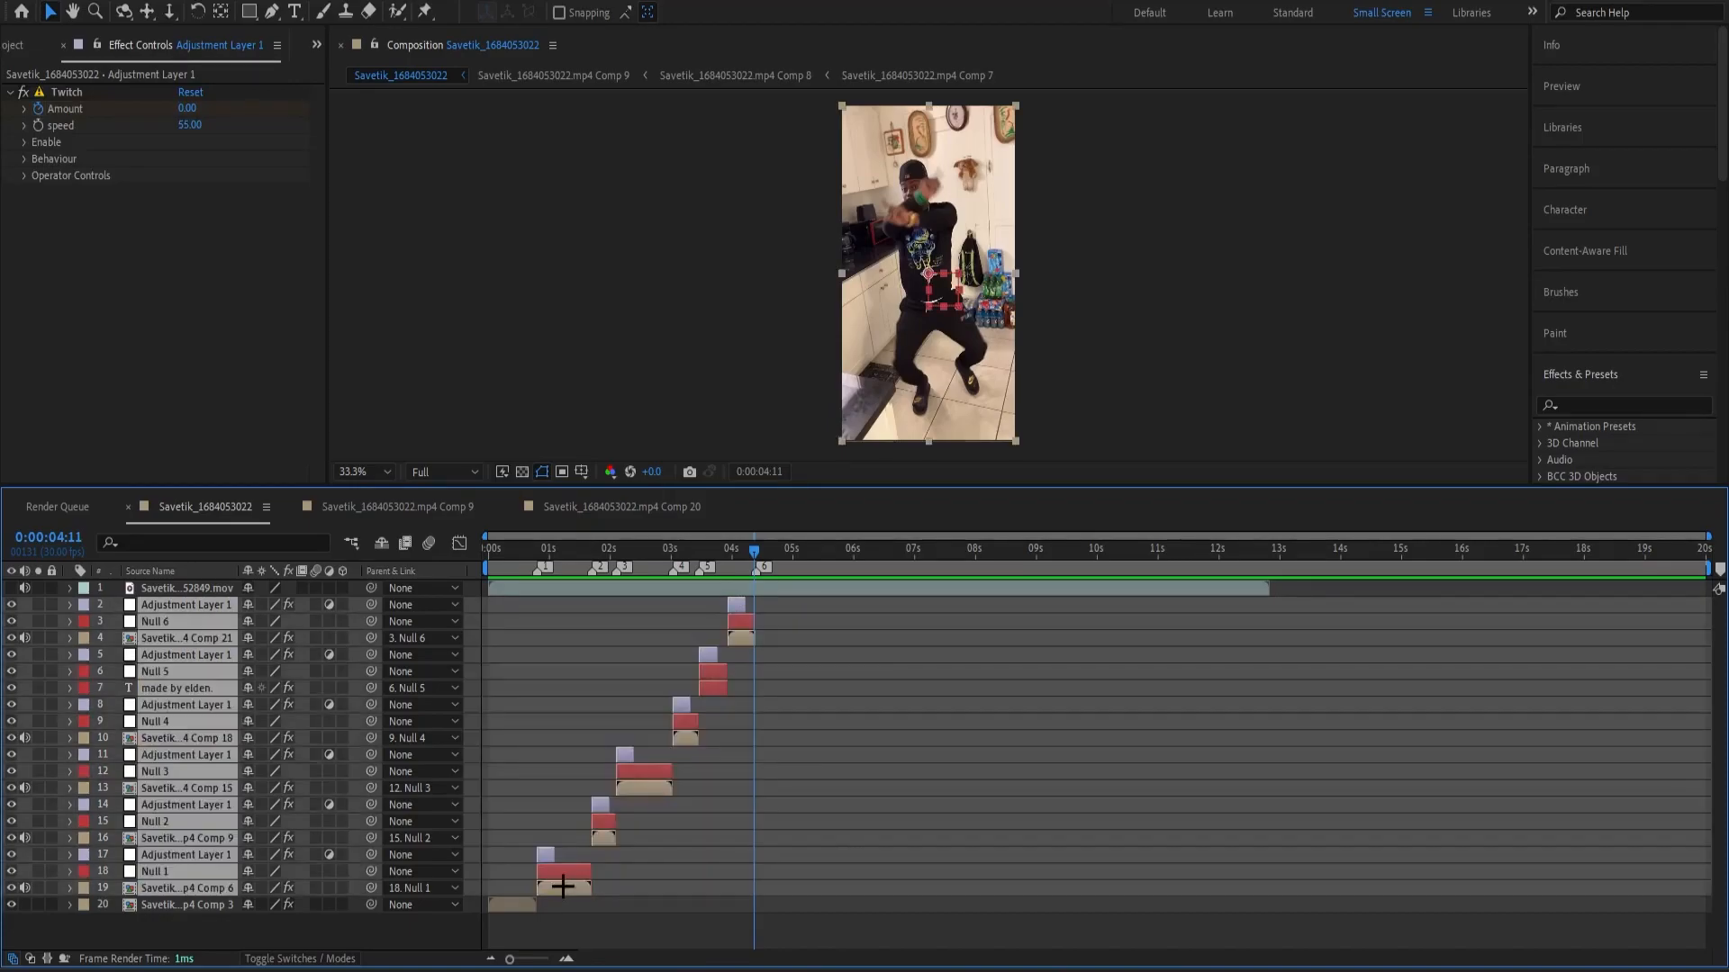
key("space")
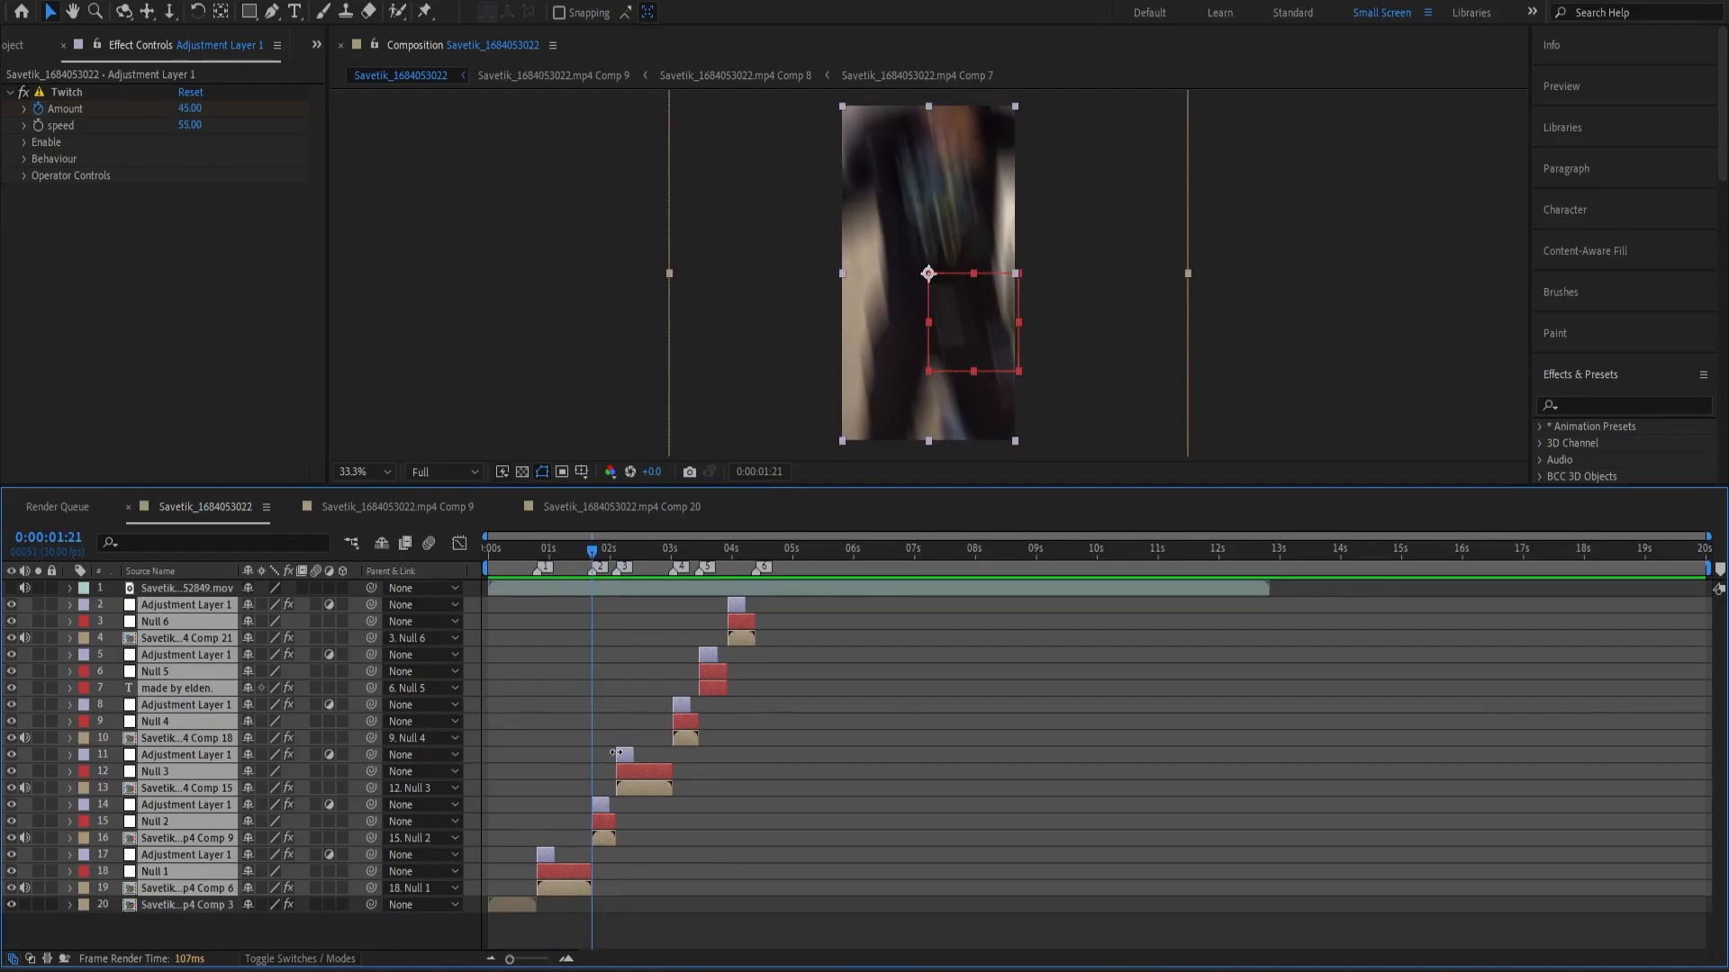
key("ctrl+shift+c")
left_click(905, 604)
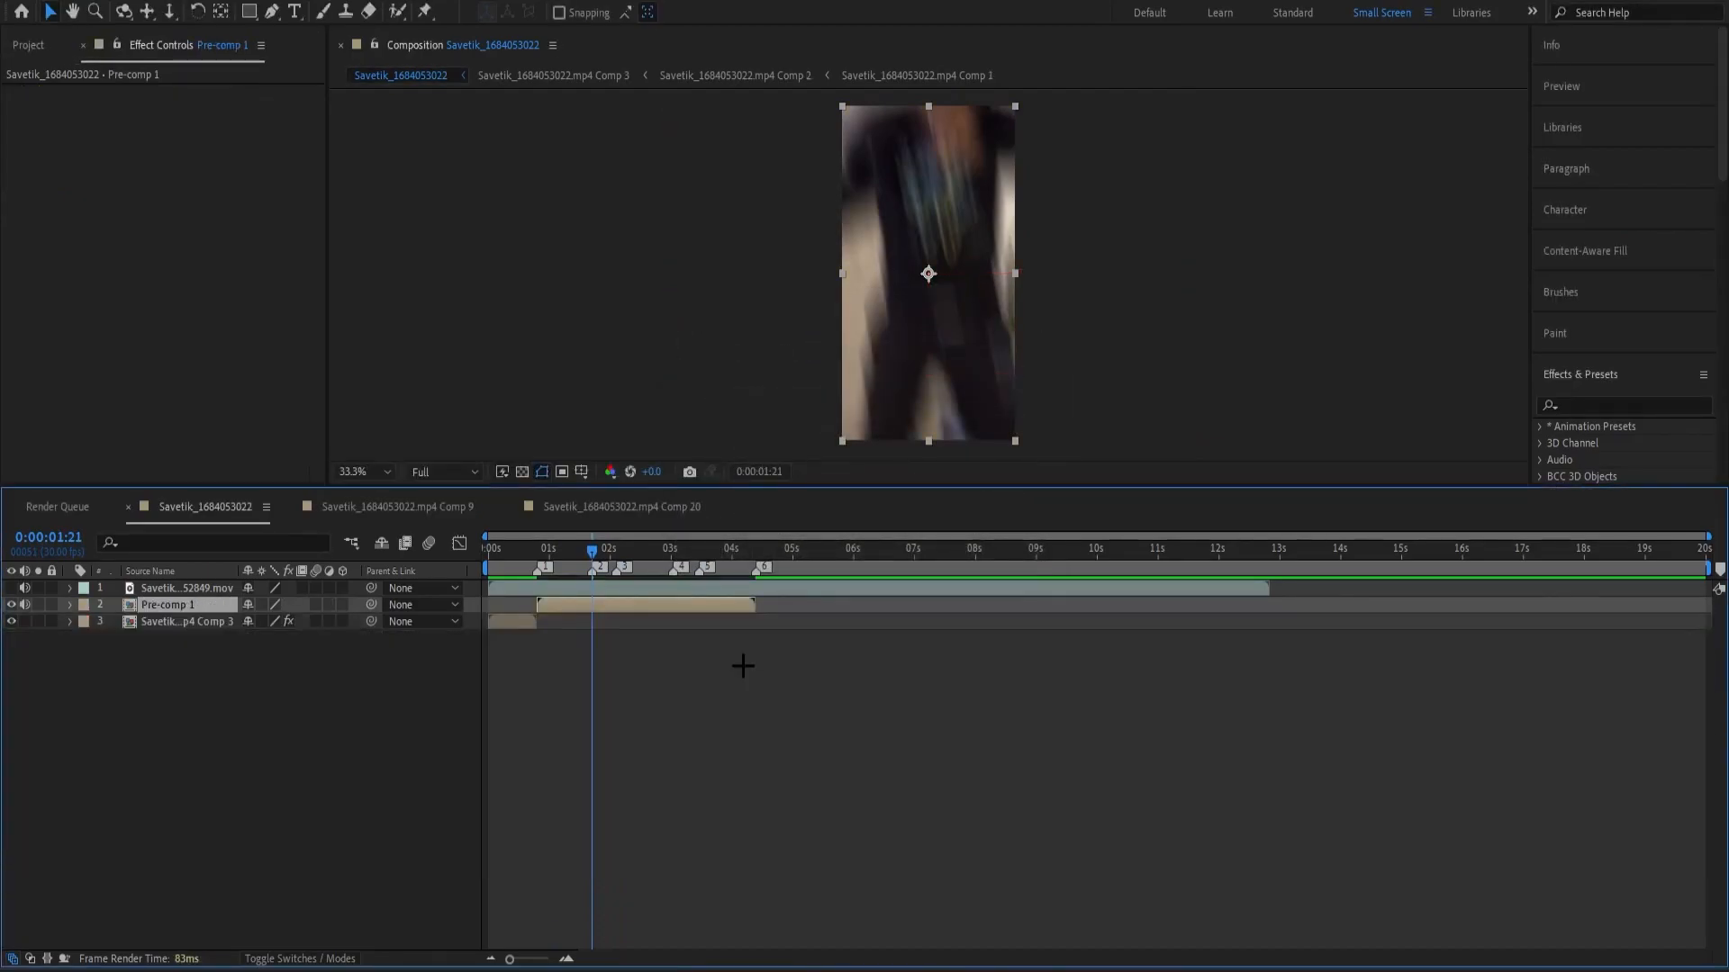
left_click(742, 666)
Play the edit from the start to review the new pre-comp after the intro.
left_click_drag(601, 550, 575, 550)
key("Home")
key("space")
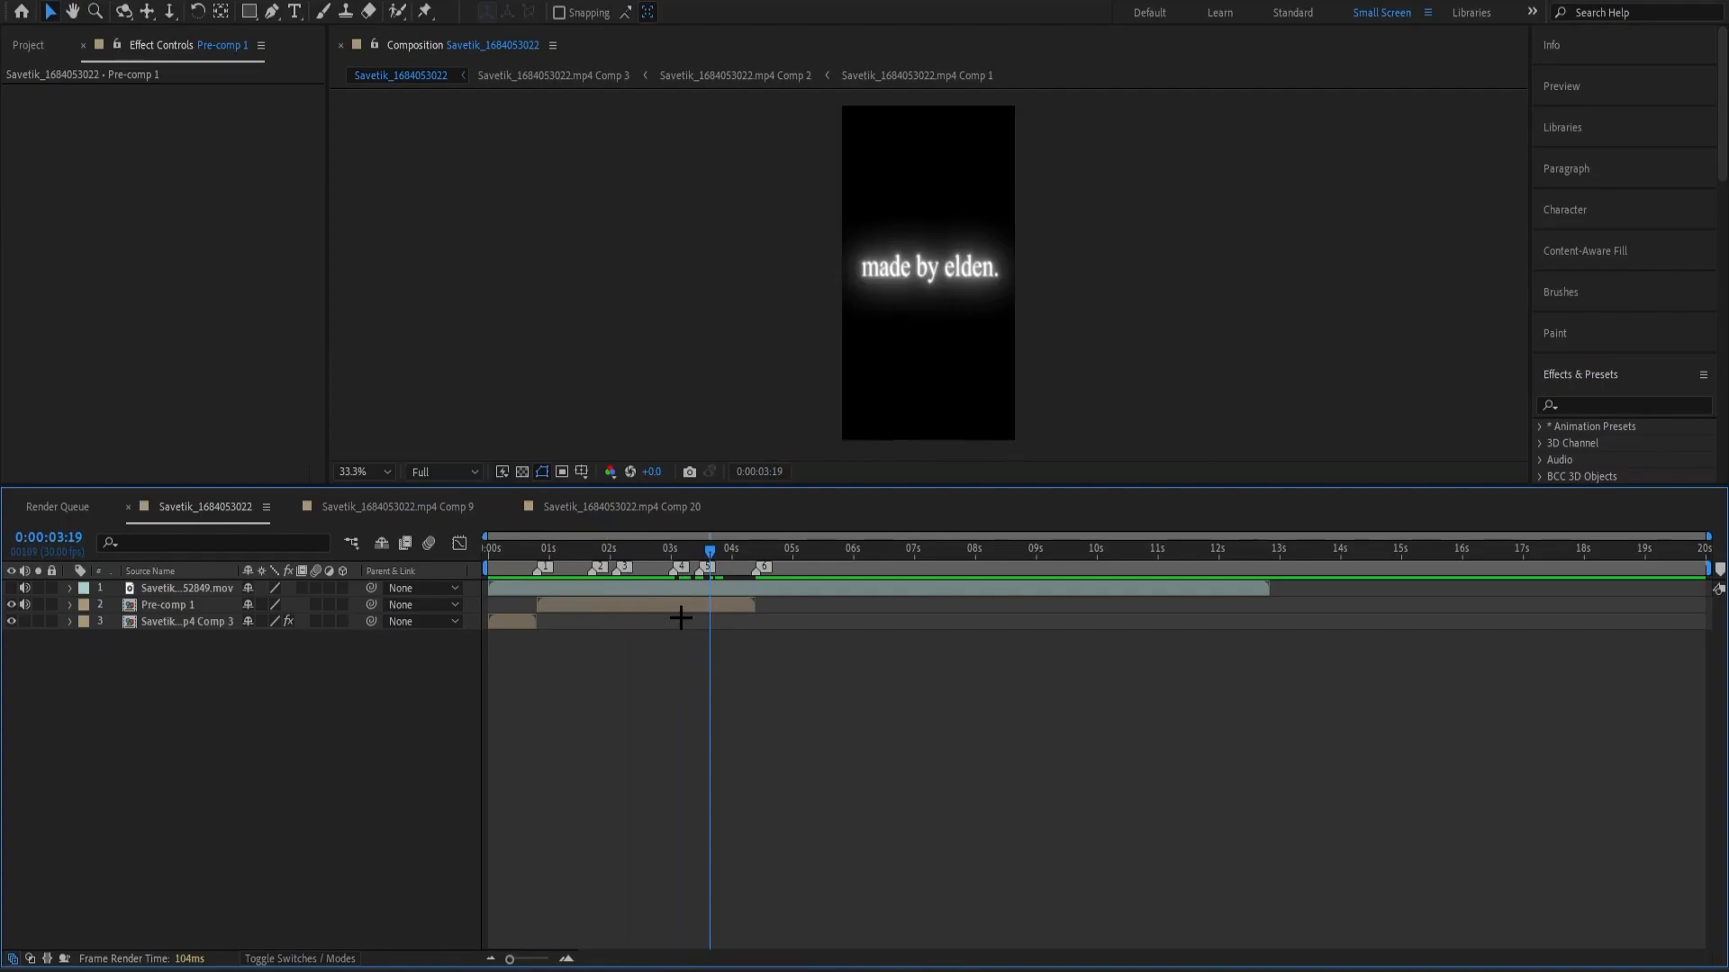
Duplicate the Pre-comp 1 layer and place the copy directly after the end of the original.
left_click(682, 606)
key("ctrl+d")
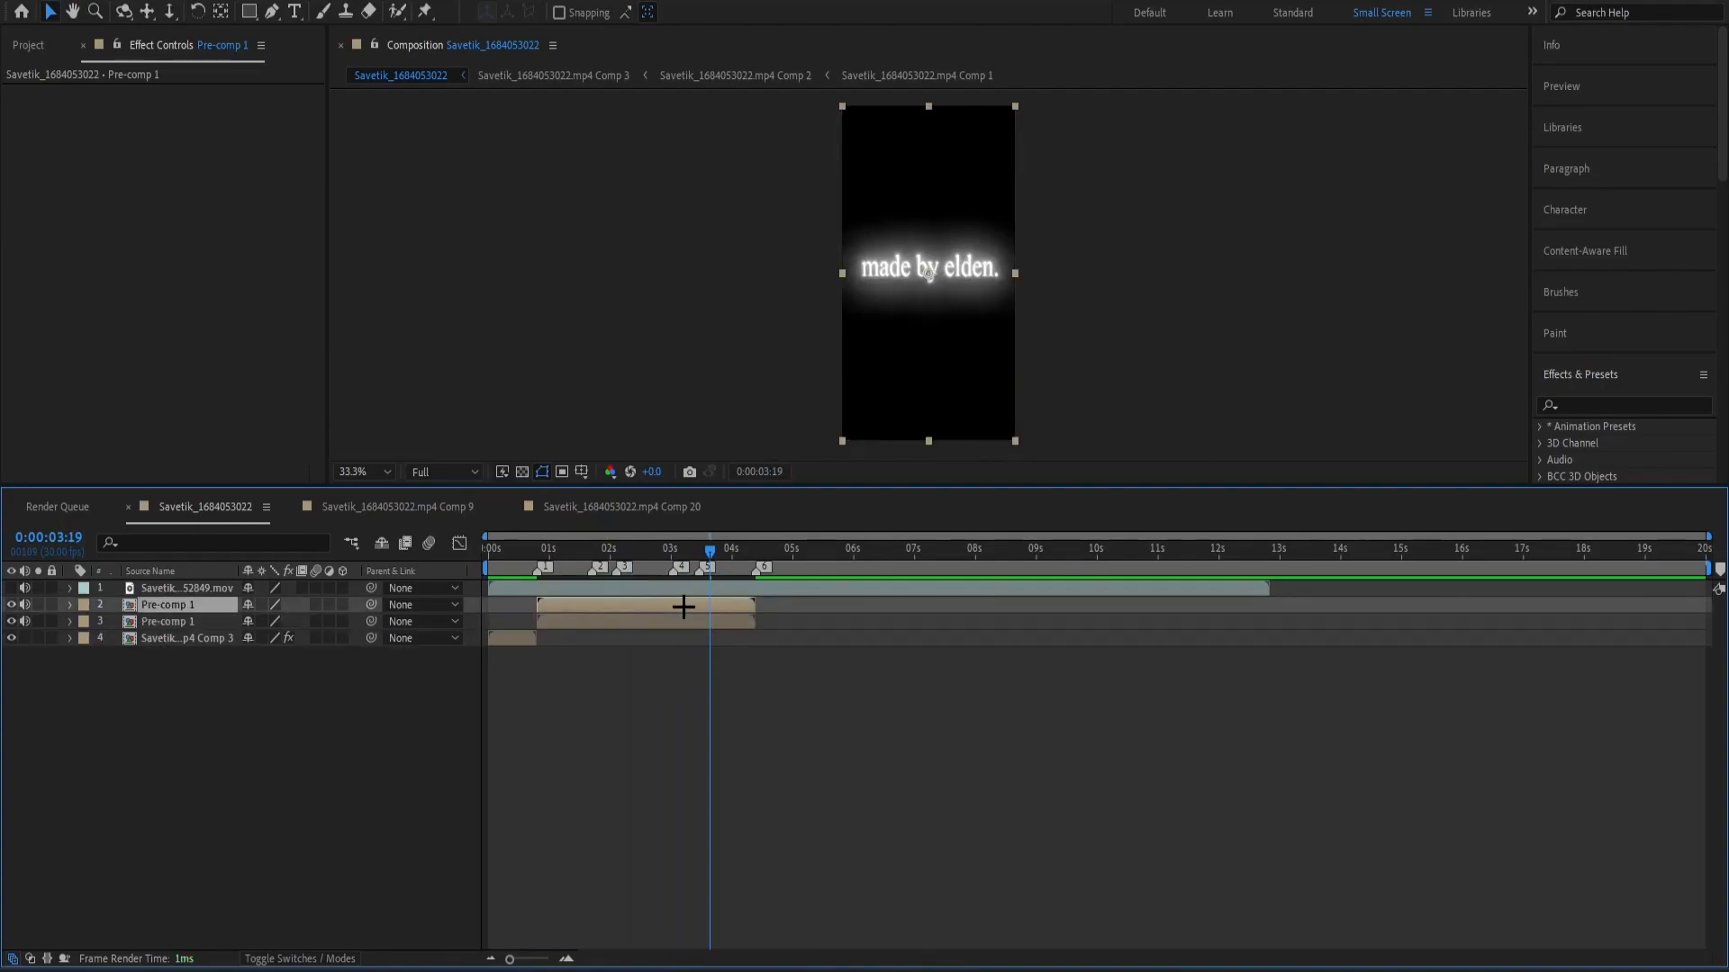
key("=")
left_click_drag(683, 606, 1131, 652)
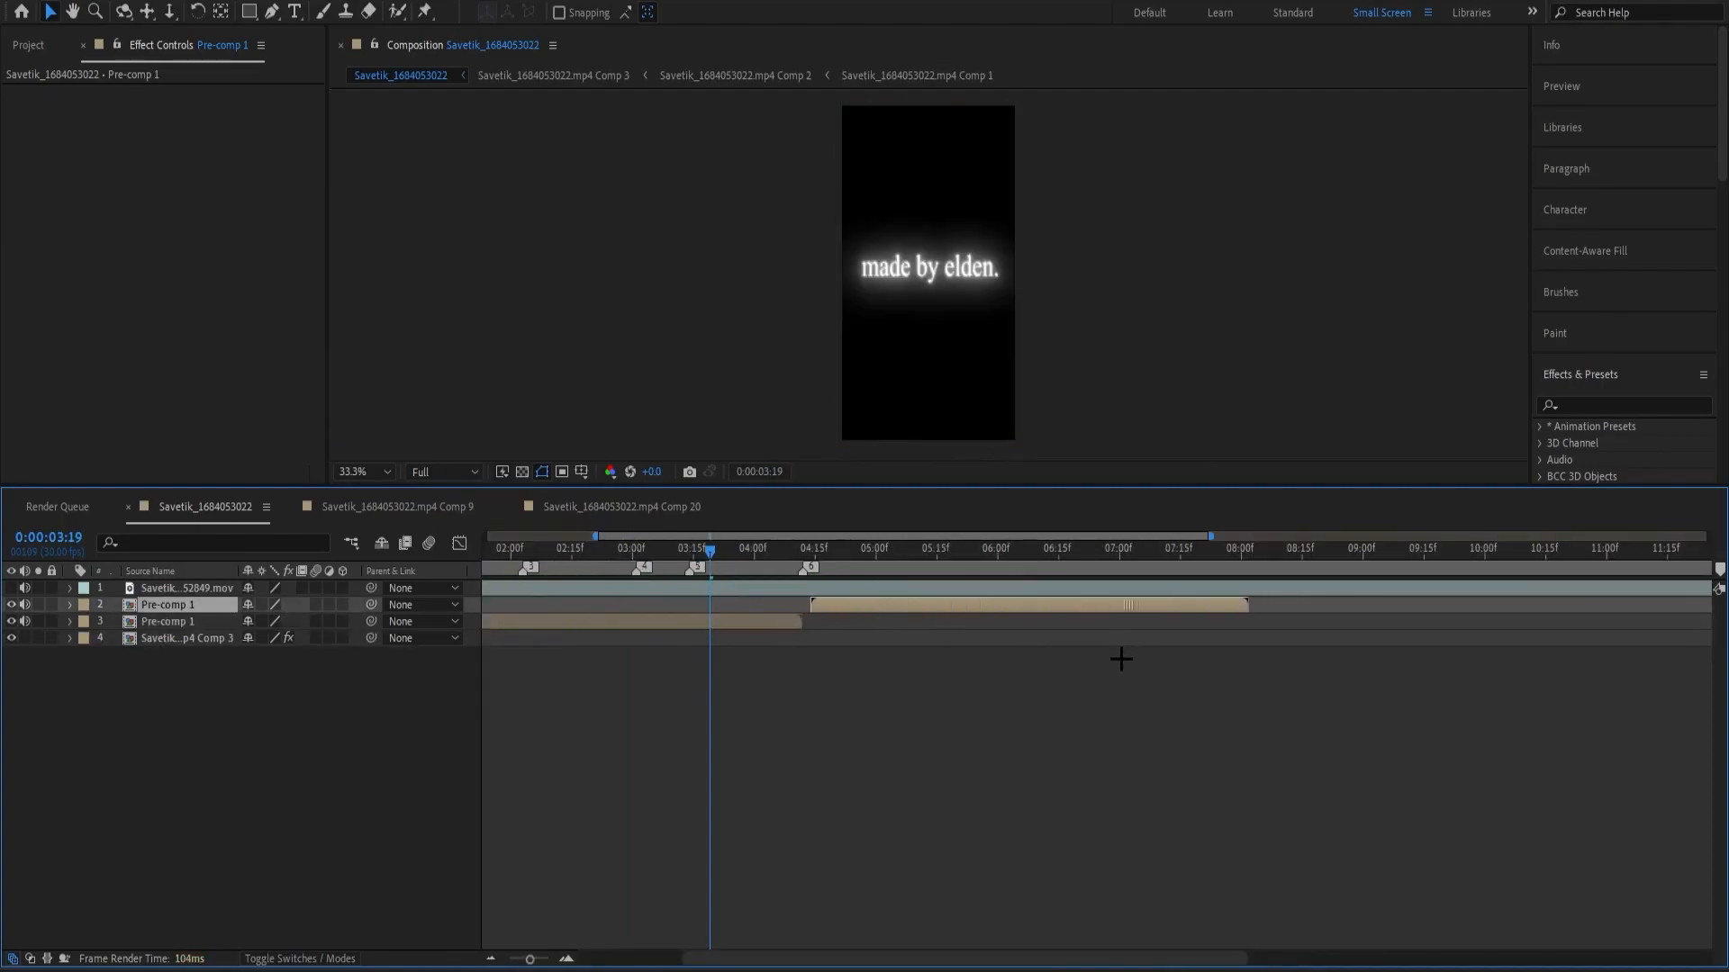
left_click(1117, 666)
Duplicate the second Pre-comp 1 layer and place this third copy at its end, around 0:00:08:00.
left_click(1089, 607)
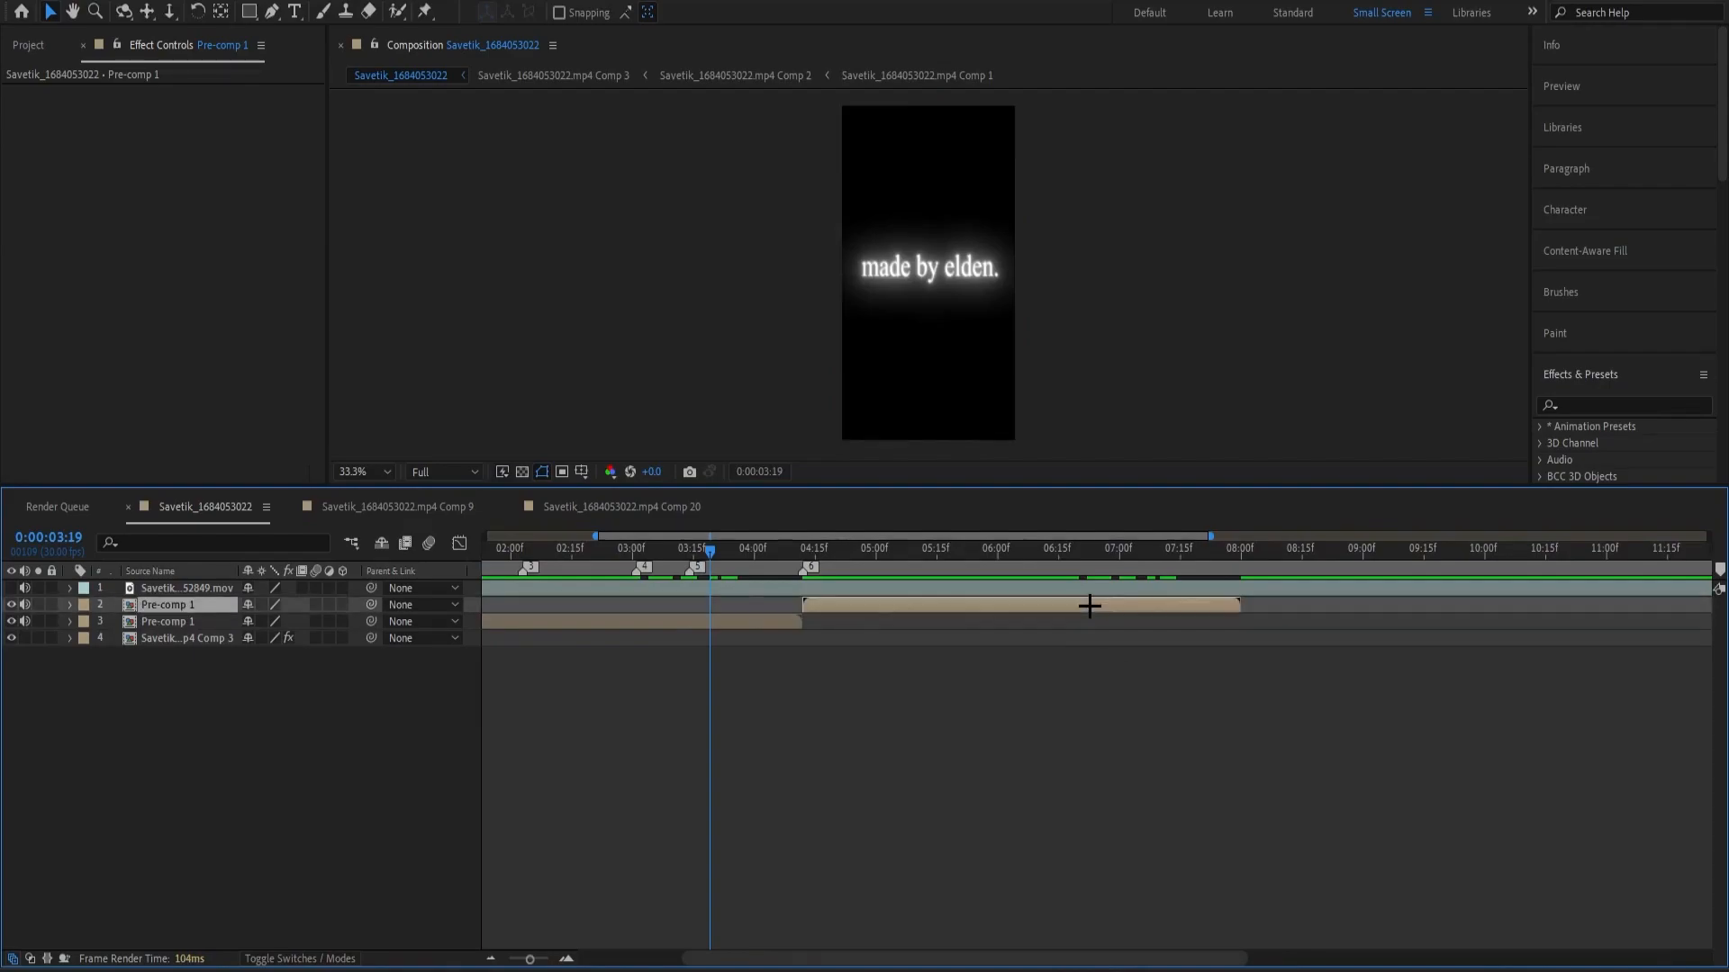
key("ctrl+d")
left_click_drag(1022, 605, 1467, 624)
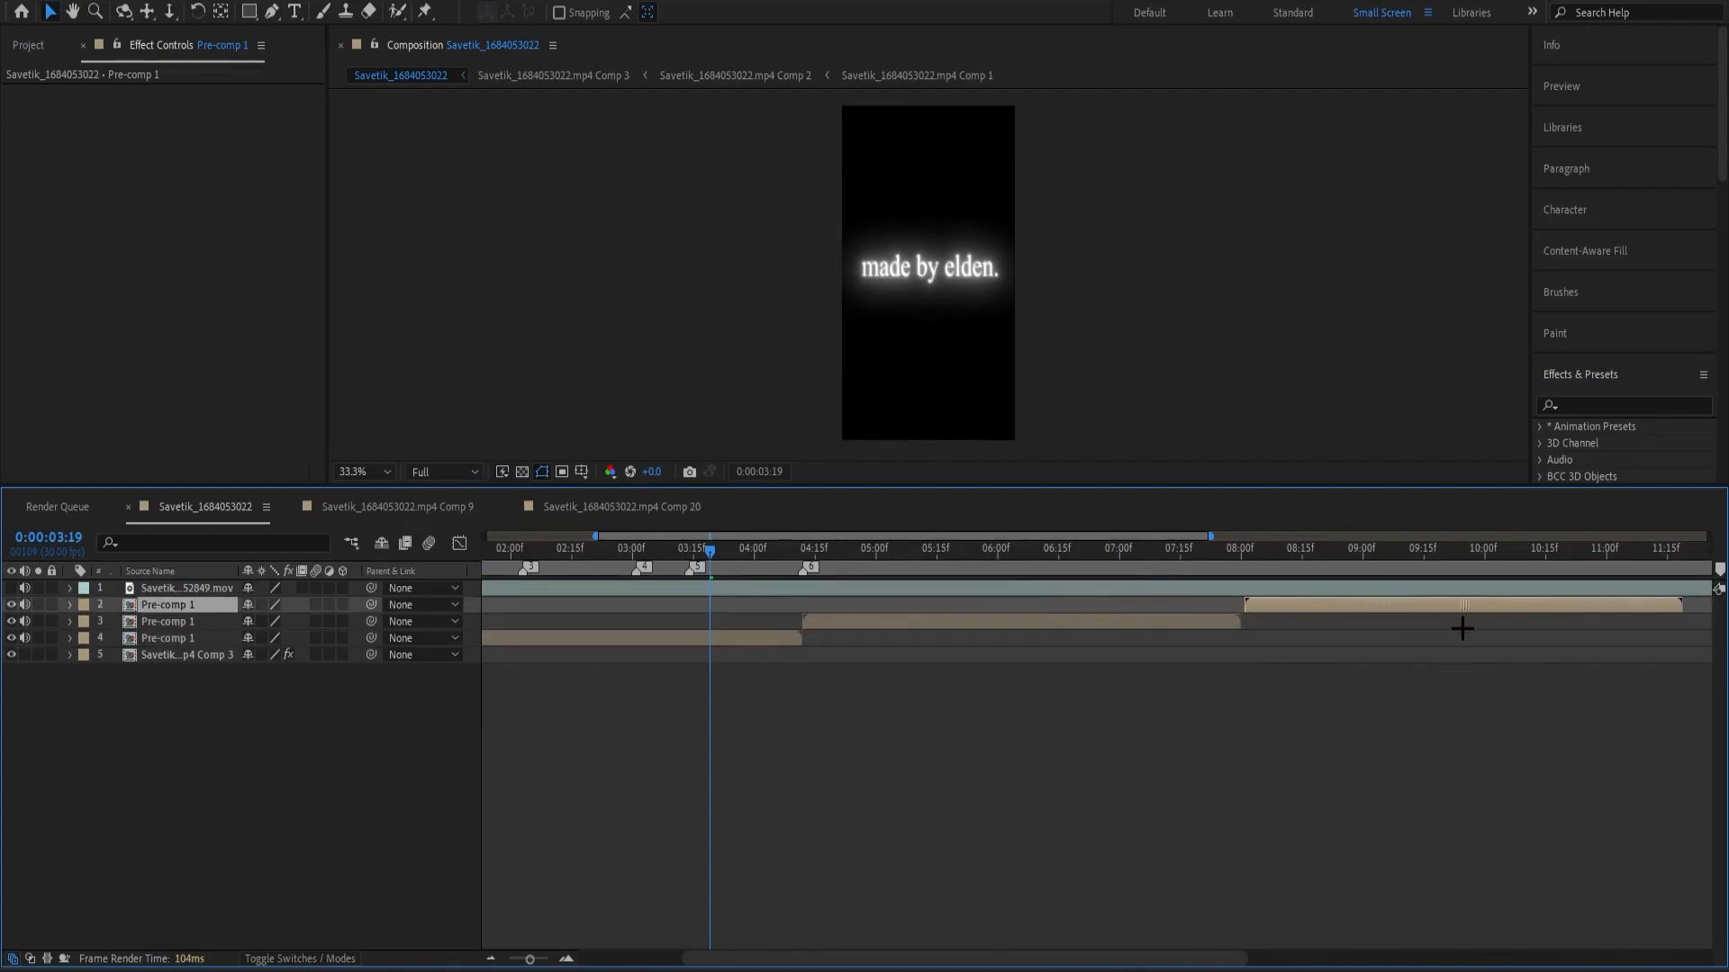
Review the repeated edit from the start, including the transition from the first Pre-comp 1 into its copy.
key("minus")
left_click_drag(1177, 551, 776, 670)
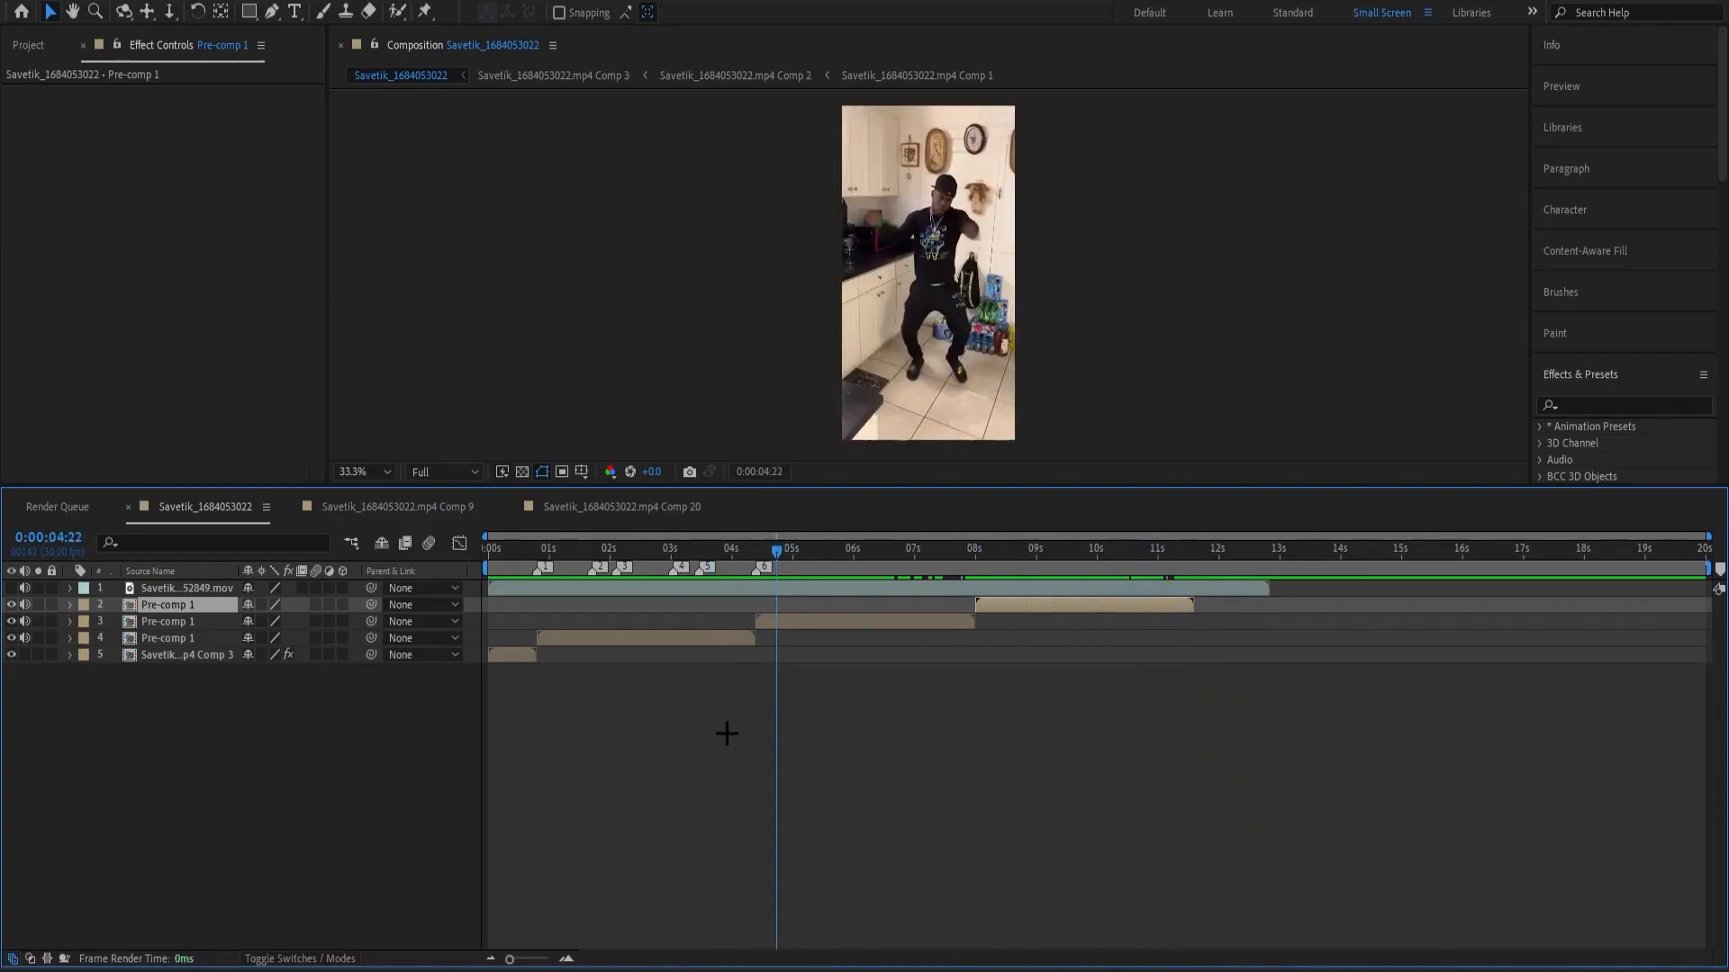
left_click(727, 725)
left_click_drag(786, 551, 377, 605)
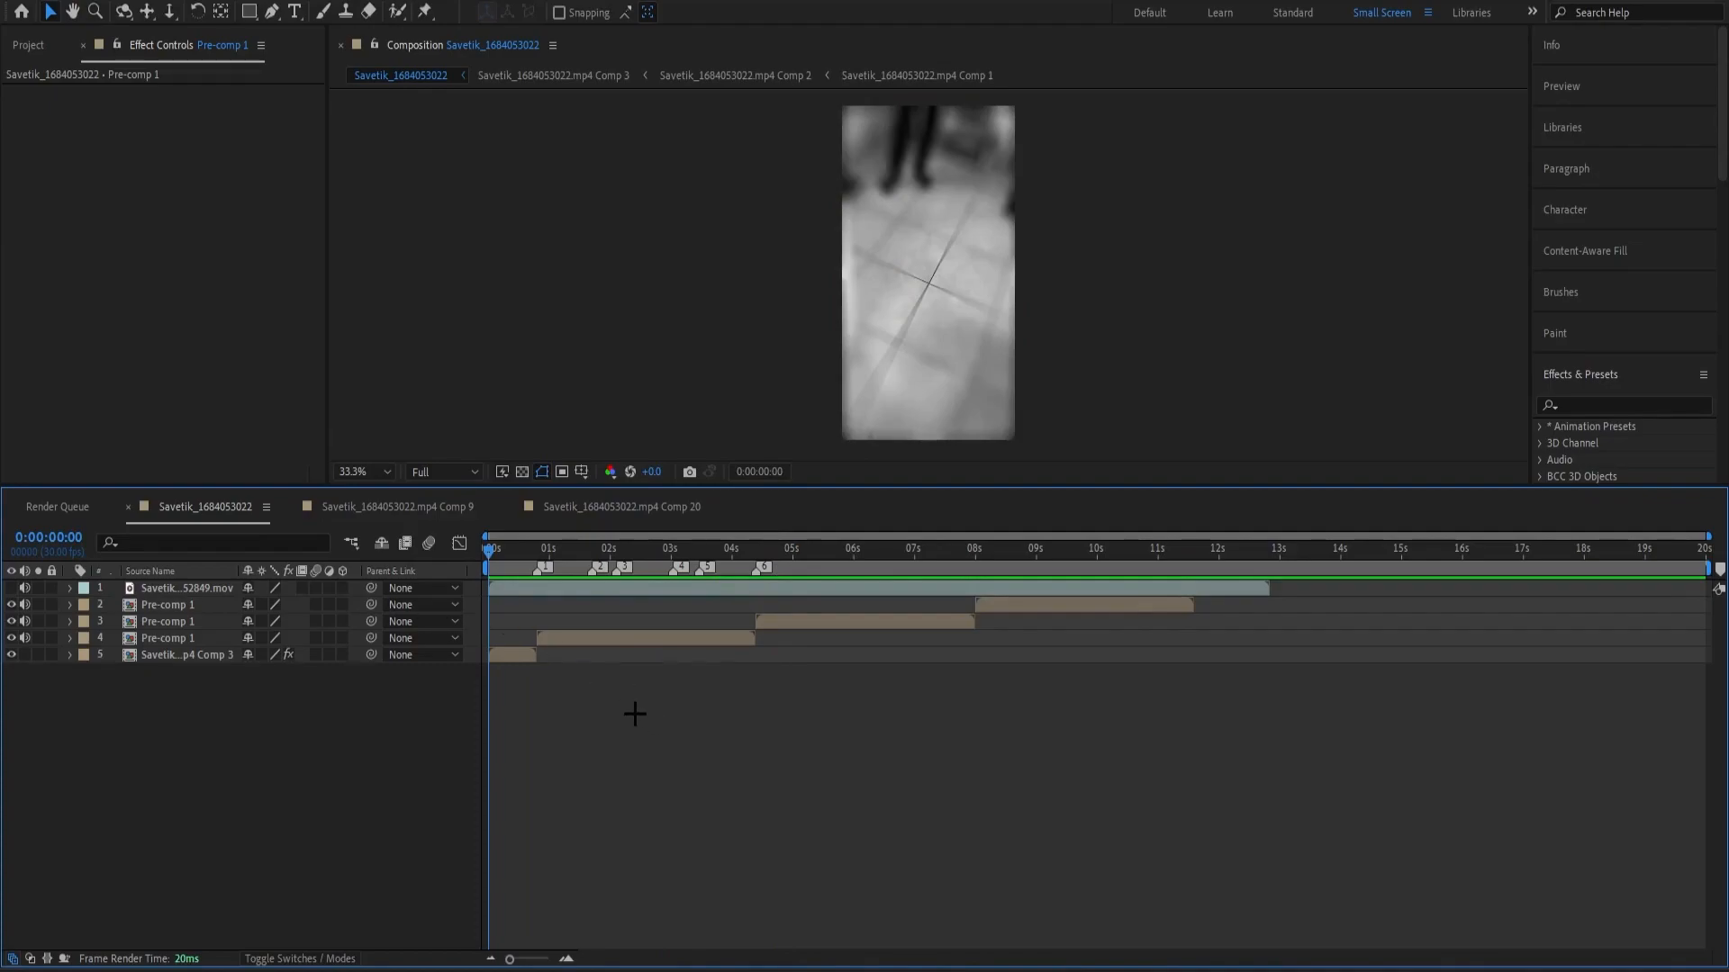
key("space")
left_click(713, 550)
left_click_drag(713, 550, 718, 550)
key("space")
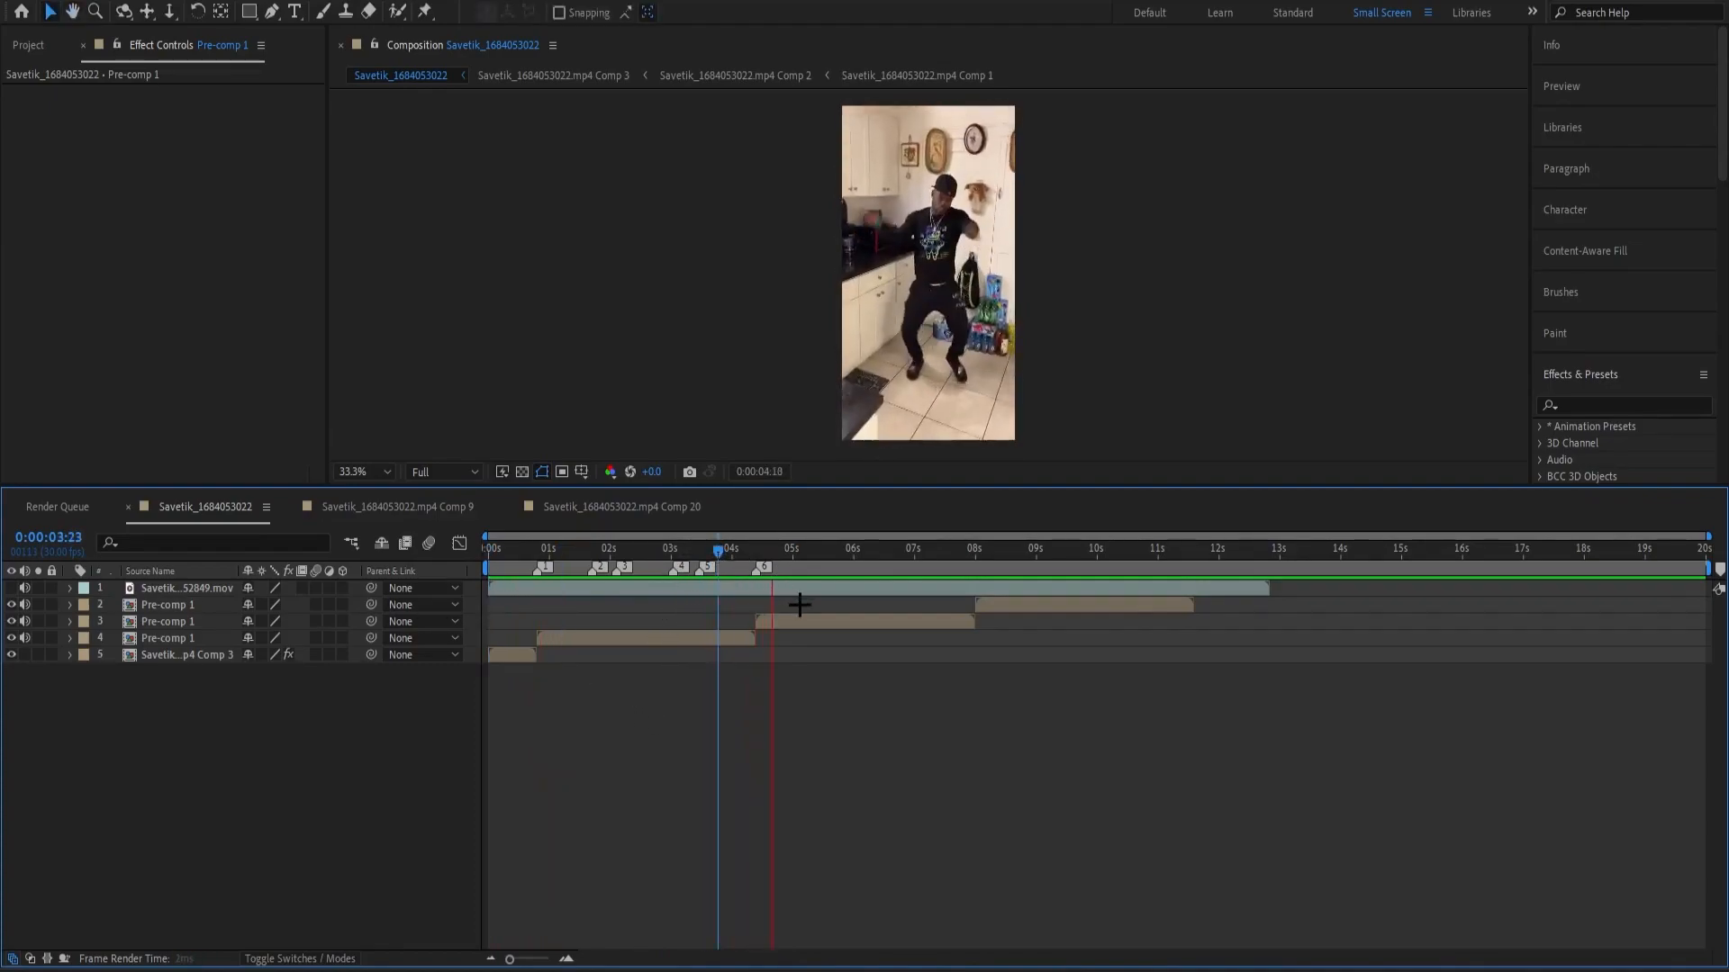
left_click_drag(847, 552, 959, 668)
Pre-compose the three Pre-comp 1 layers together with the Comp 3 intro layer.
left_click(529, 652, "shift")
key("ctrl+shift+c")
key("Return")
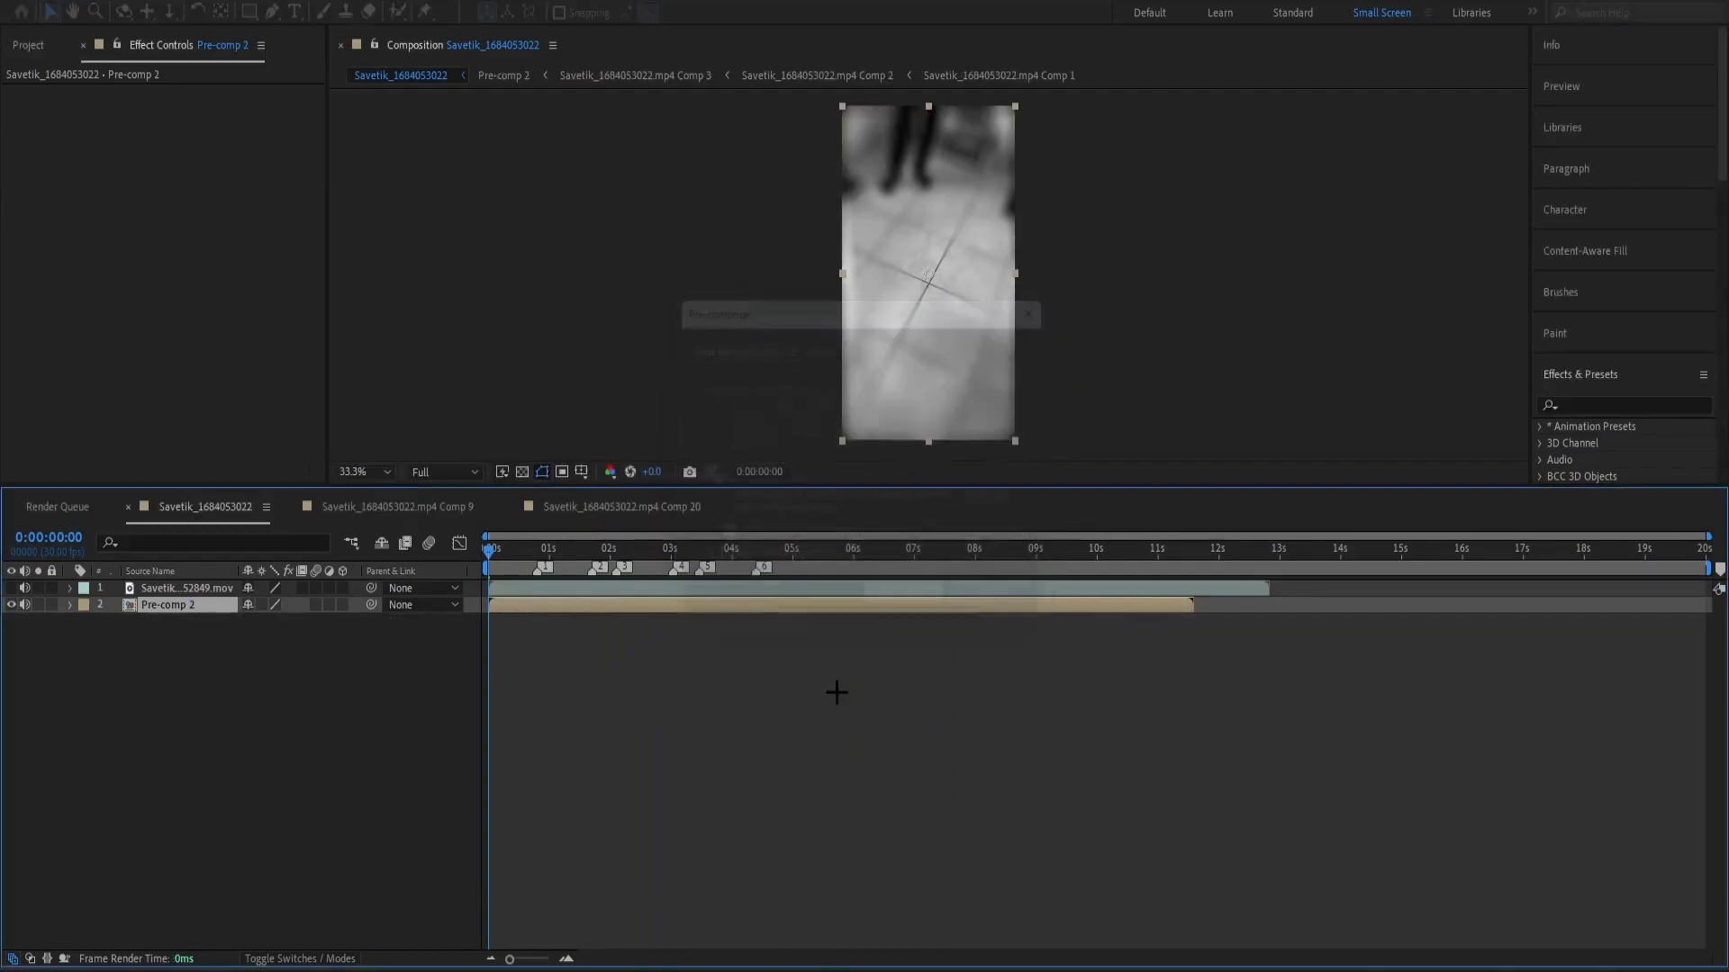
Add an adjustment layer above Pre-comp 2 and cut off its end at 0:00:11:18 to match the pre-comp.
left_click(534, 622)
left_click(544, 608)
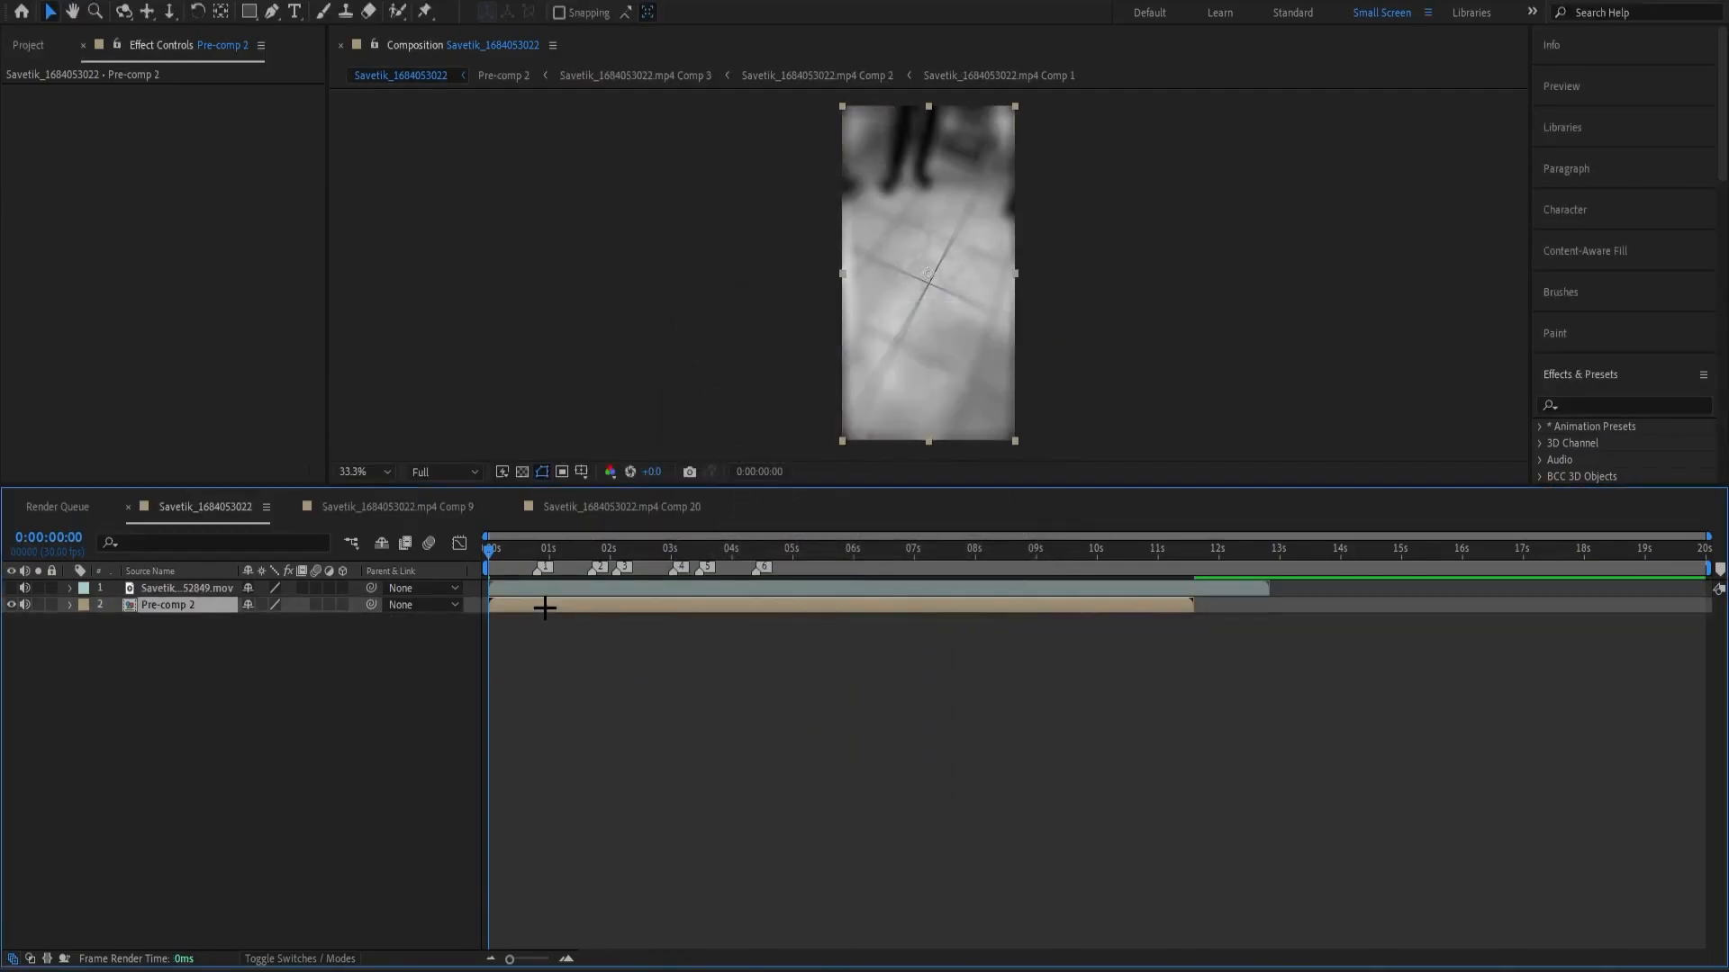
key("ctrl+alt+y")
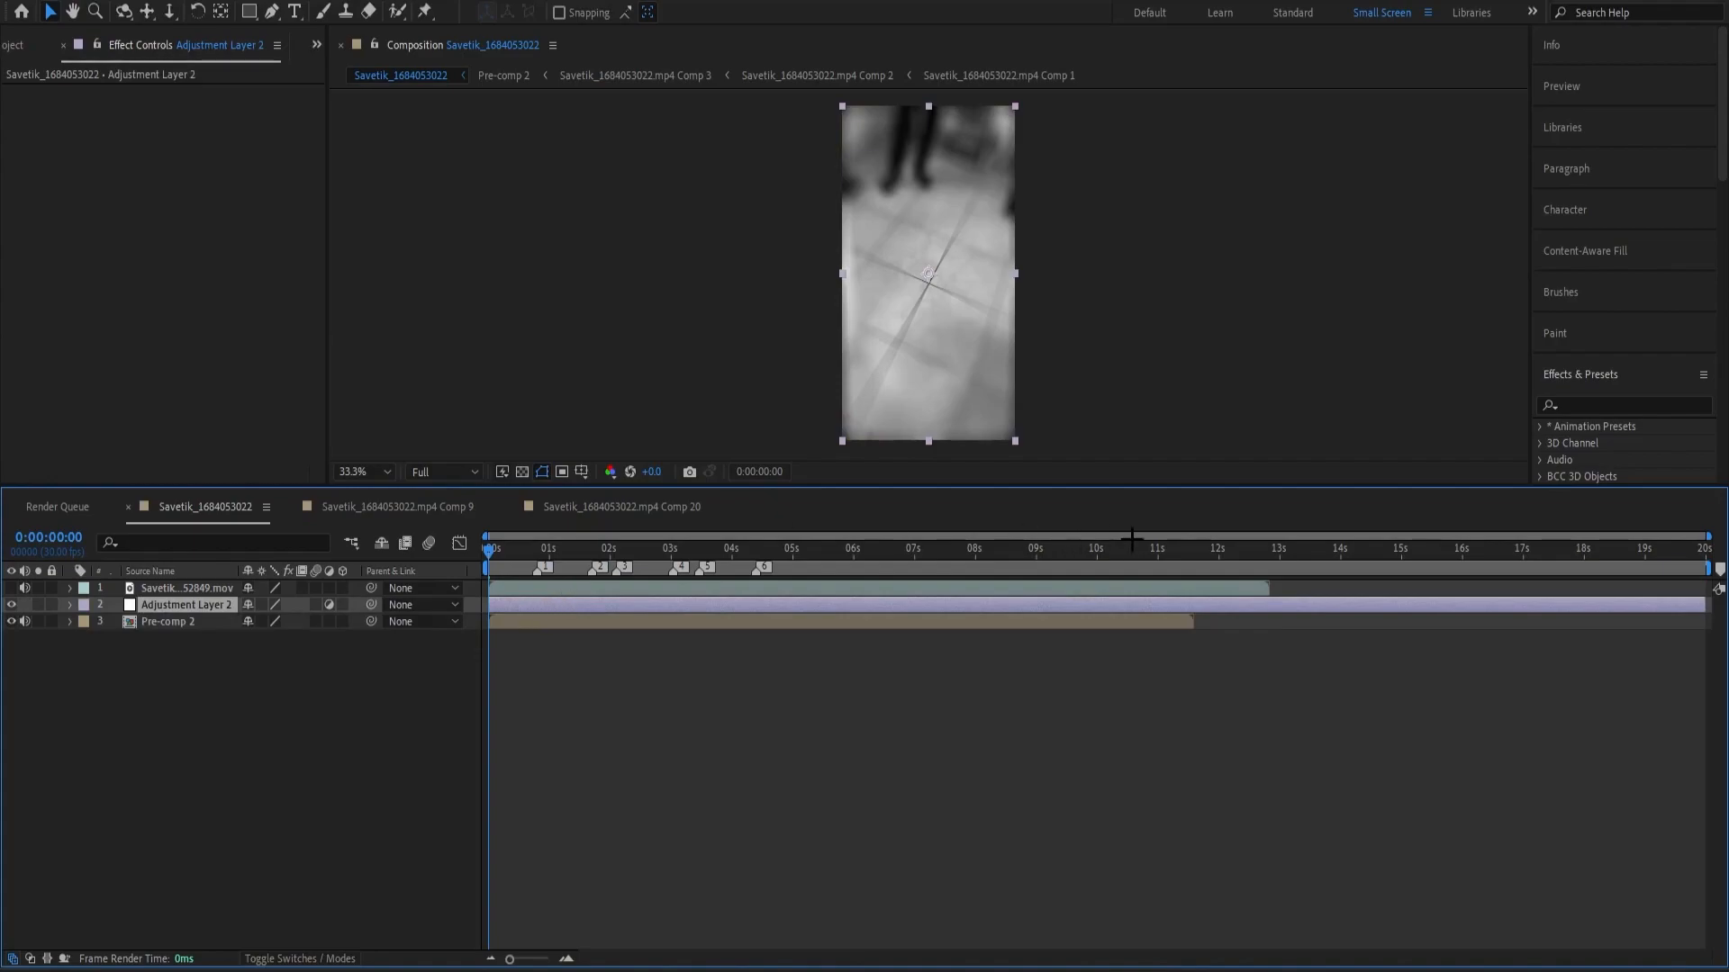
left_click_drag(1175, 565, 1193, 565)
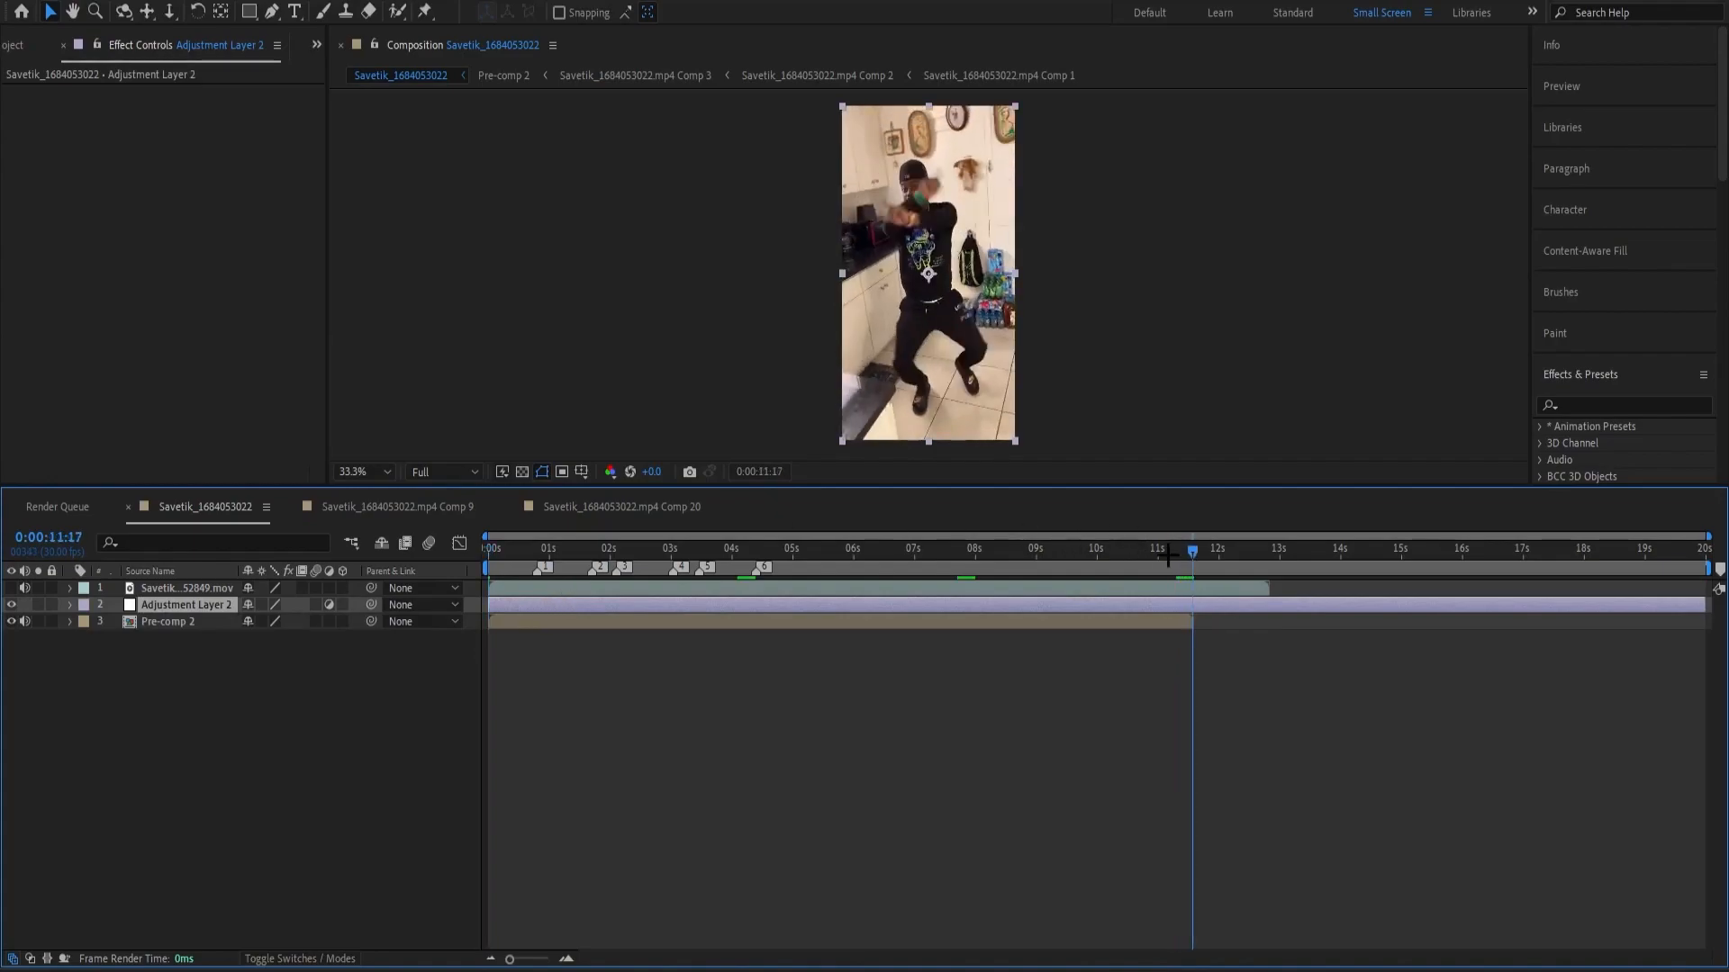
key("equal")
key("equal")
key("Page_Down")
key("ctrl+shift+d")
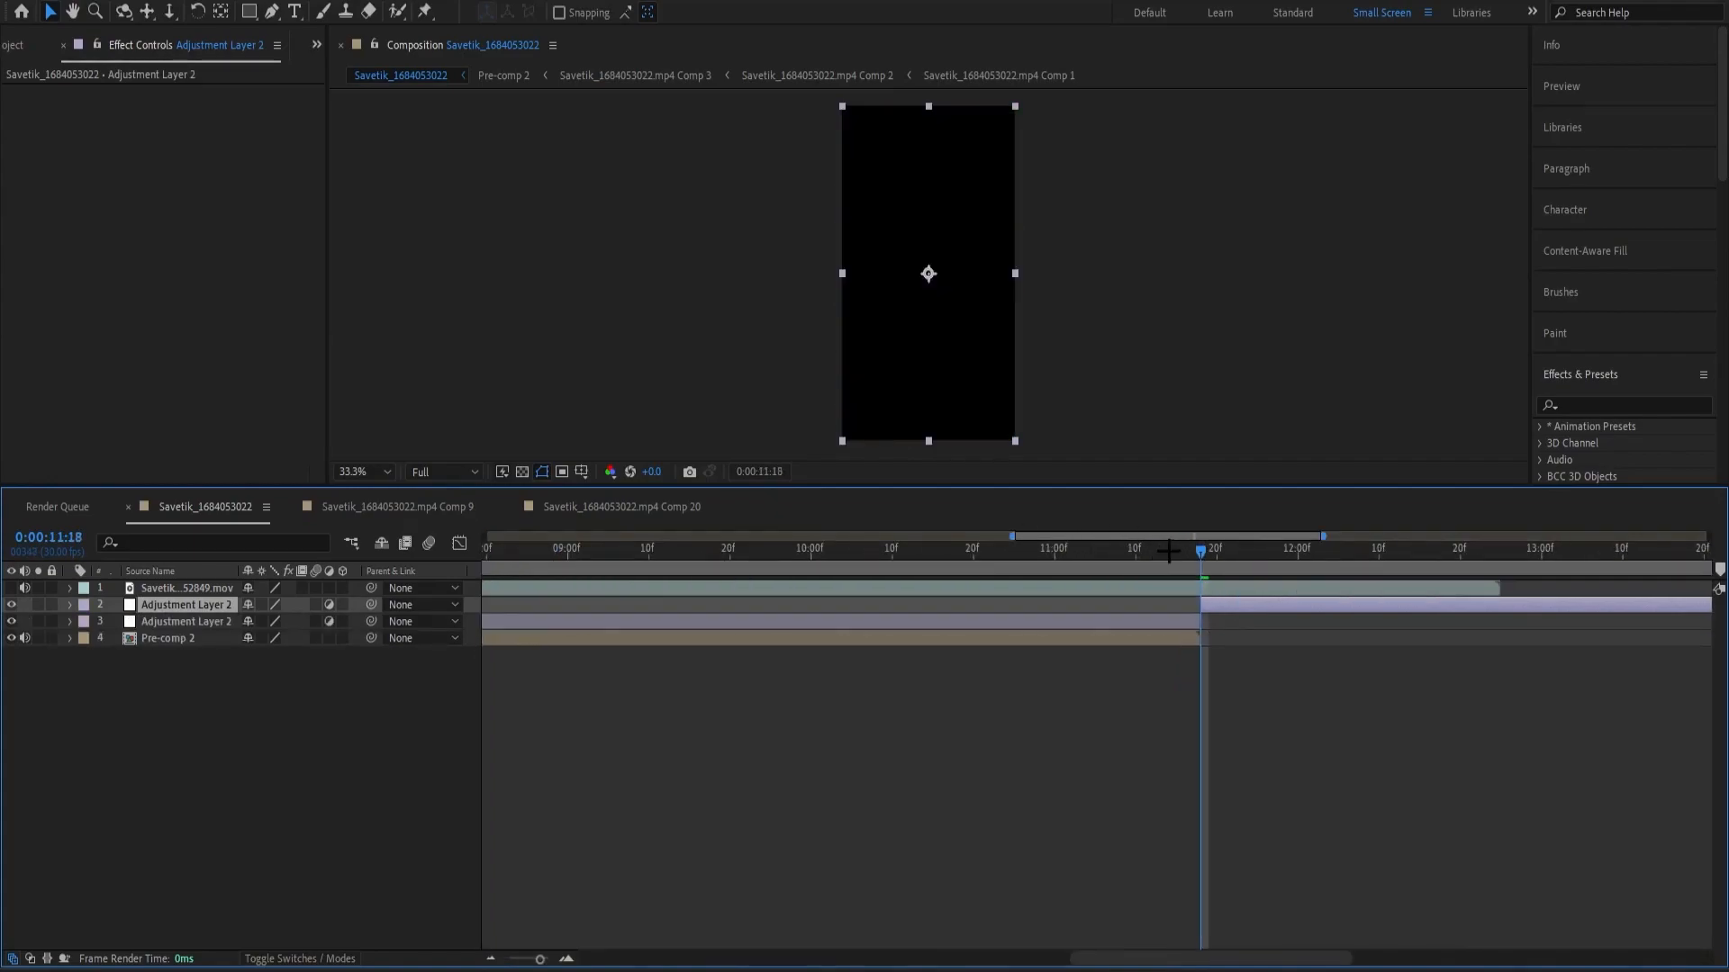
key("Delete")
key("minus")
key("minus")
key("Home")
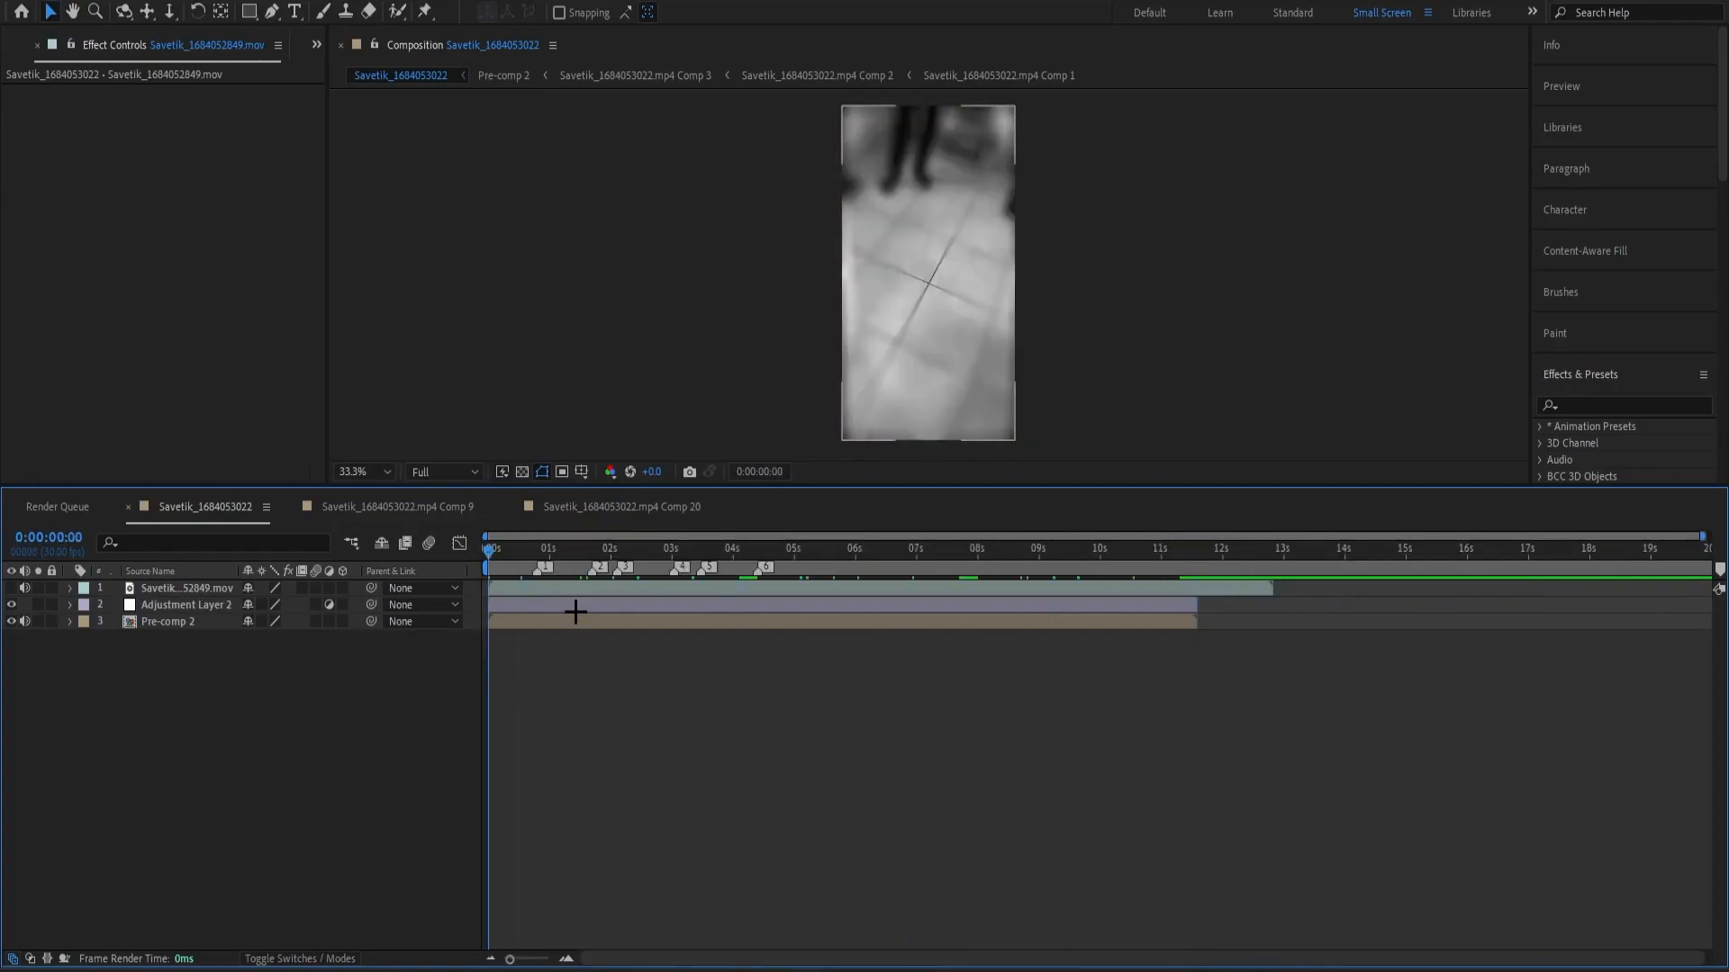
Try the die_a_god_cc.ffx animation preset on Adjustment Layer 2 and check its look across the first three seconds.
left_click(617, 604)
left_click(1573, 407)
left_click(1278, 662)
left_click(951, 608)
left_click(236, 1)
left_click(270, 12)
type("look")
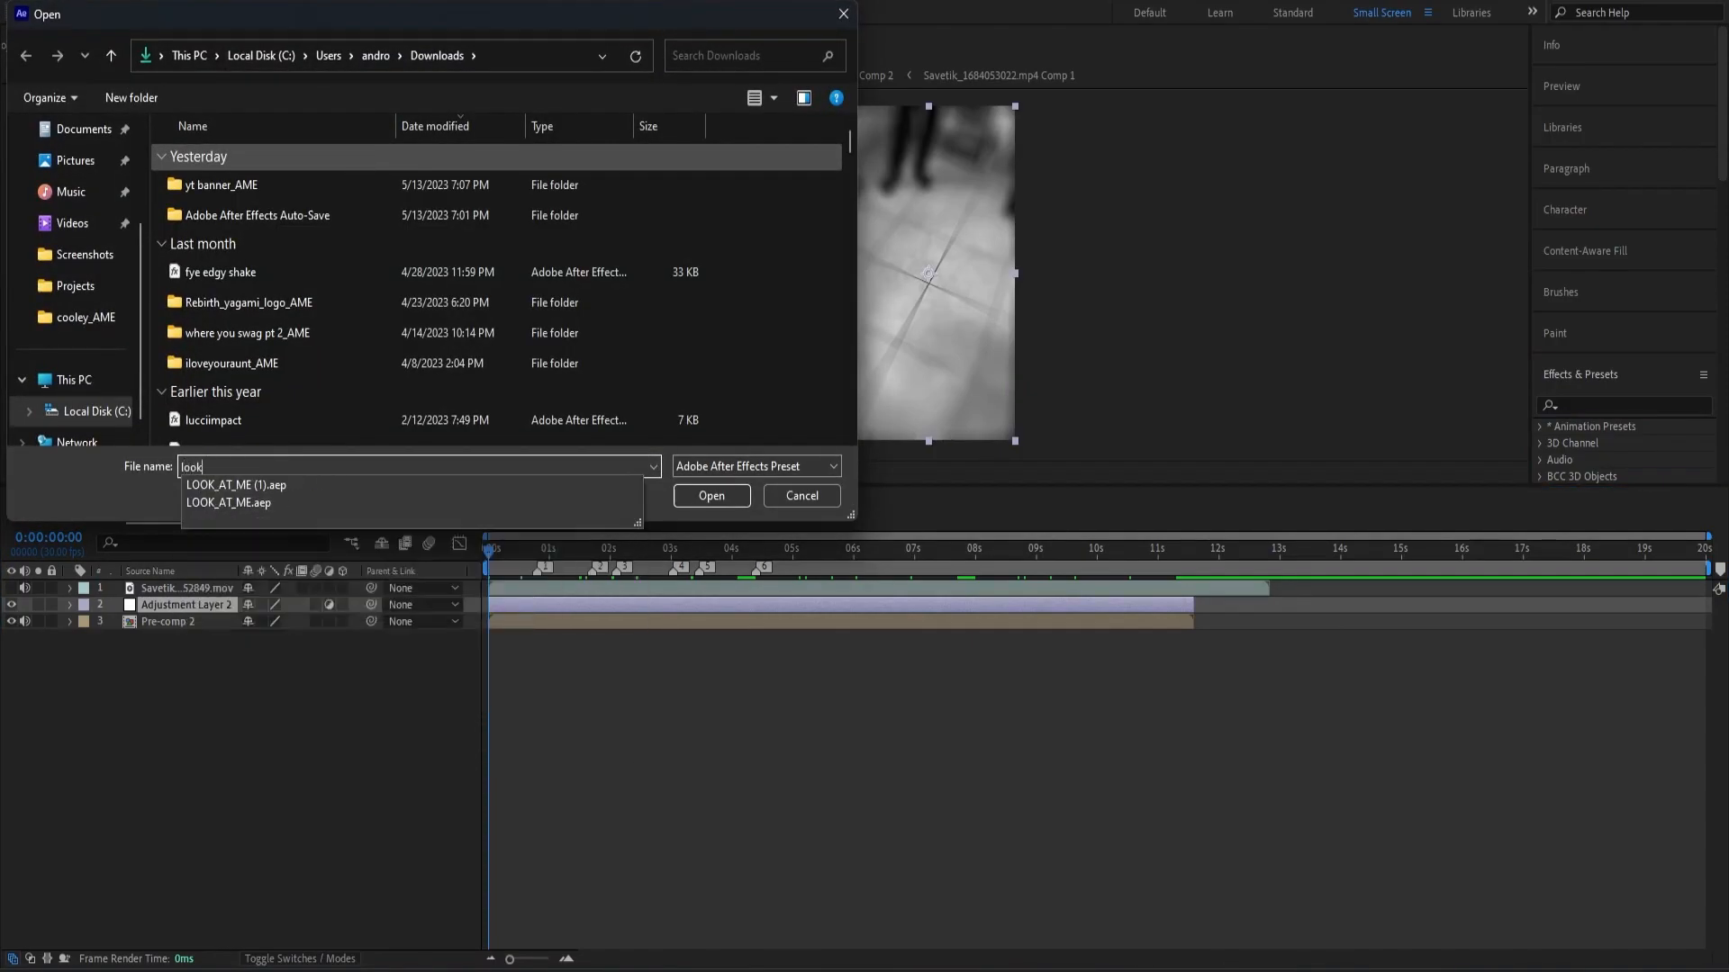
key("ctrl+a")
type("die")
left_click(329, 490)
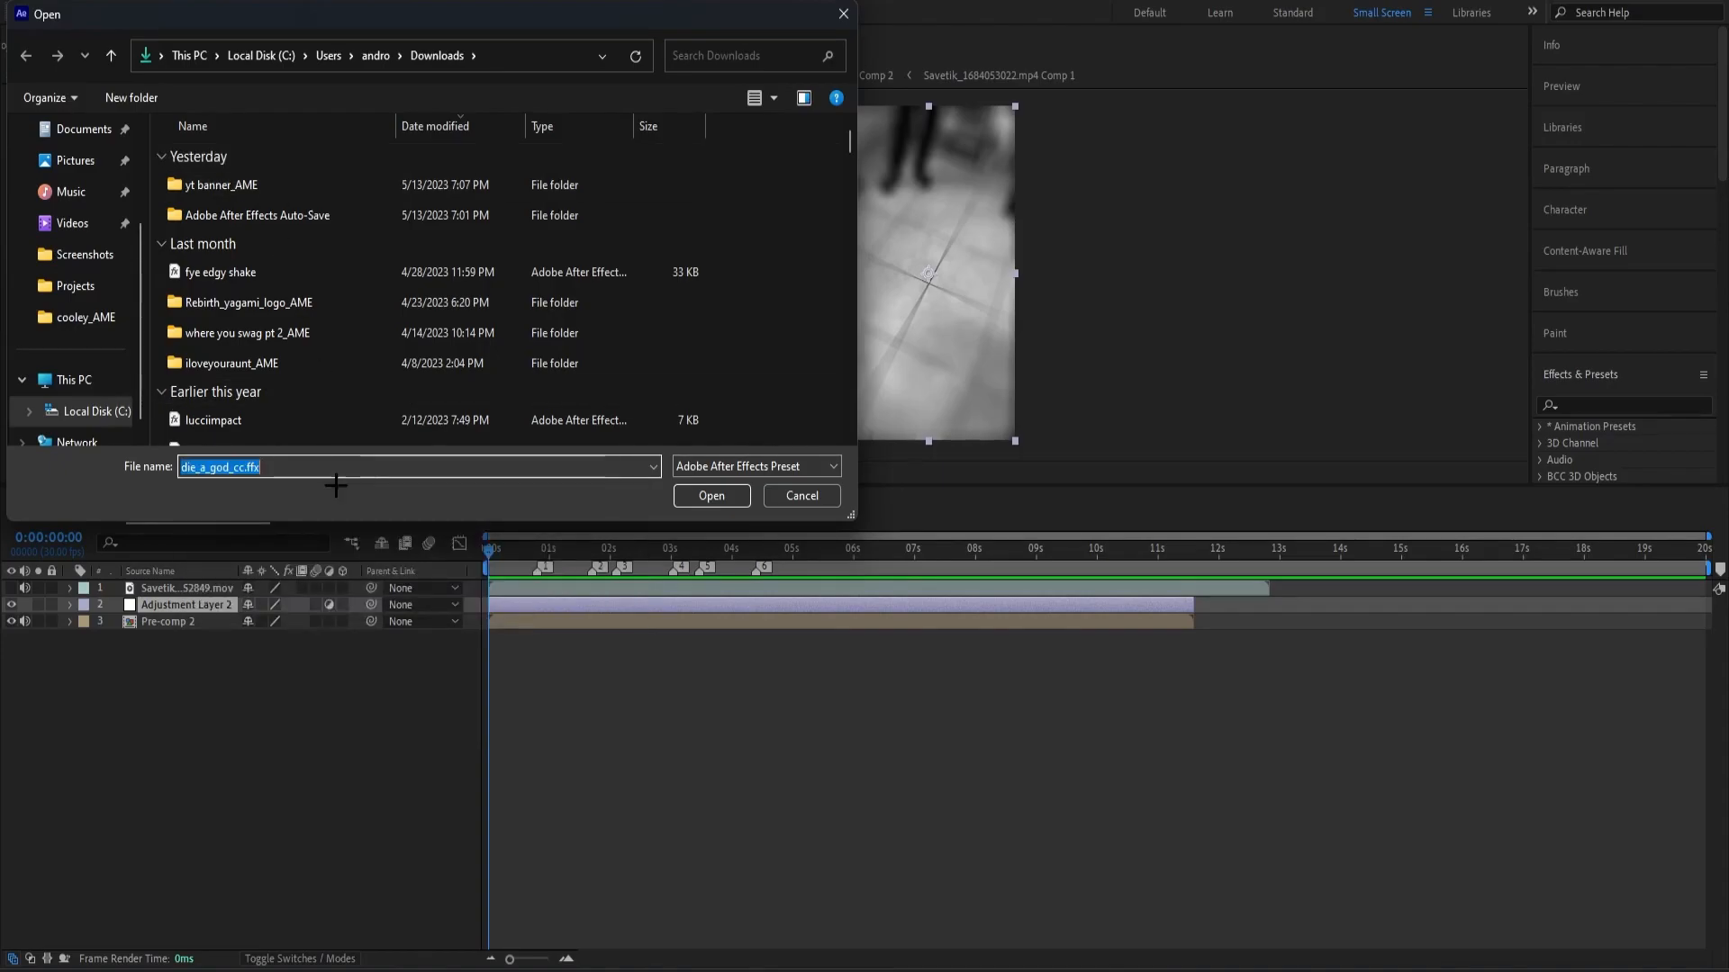
key("Return")
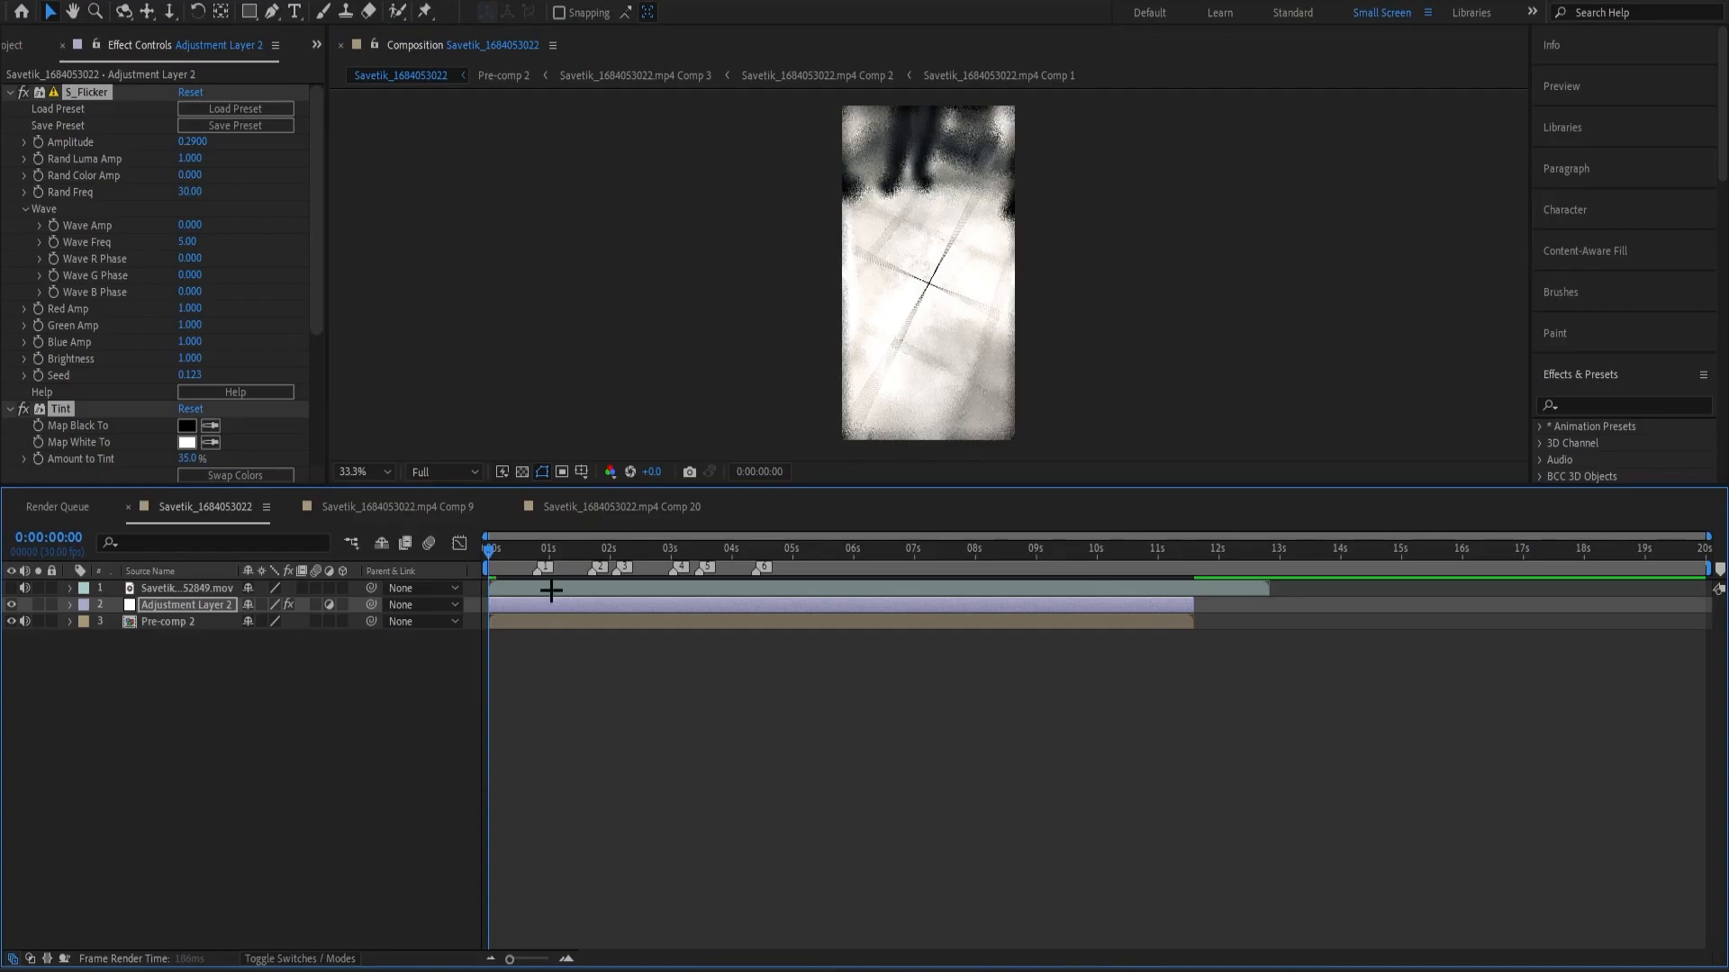
left_click_drag(574, 553, 667, 586)
left_click(588, 656)
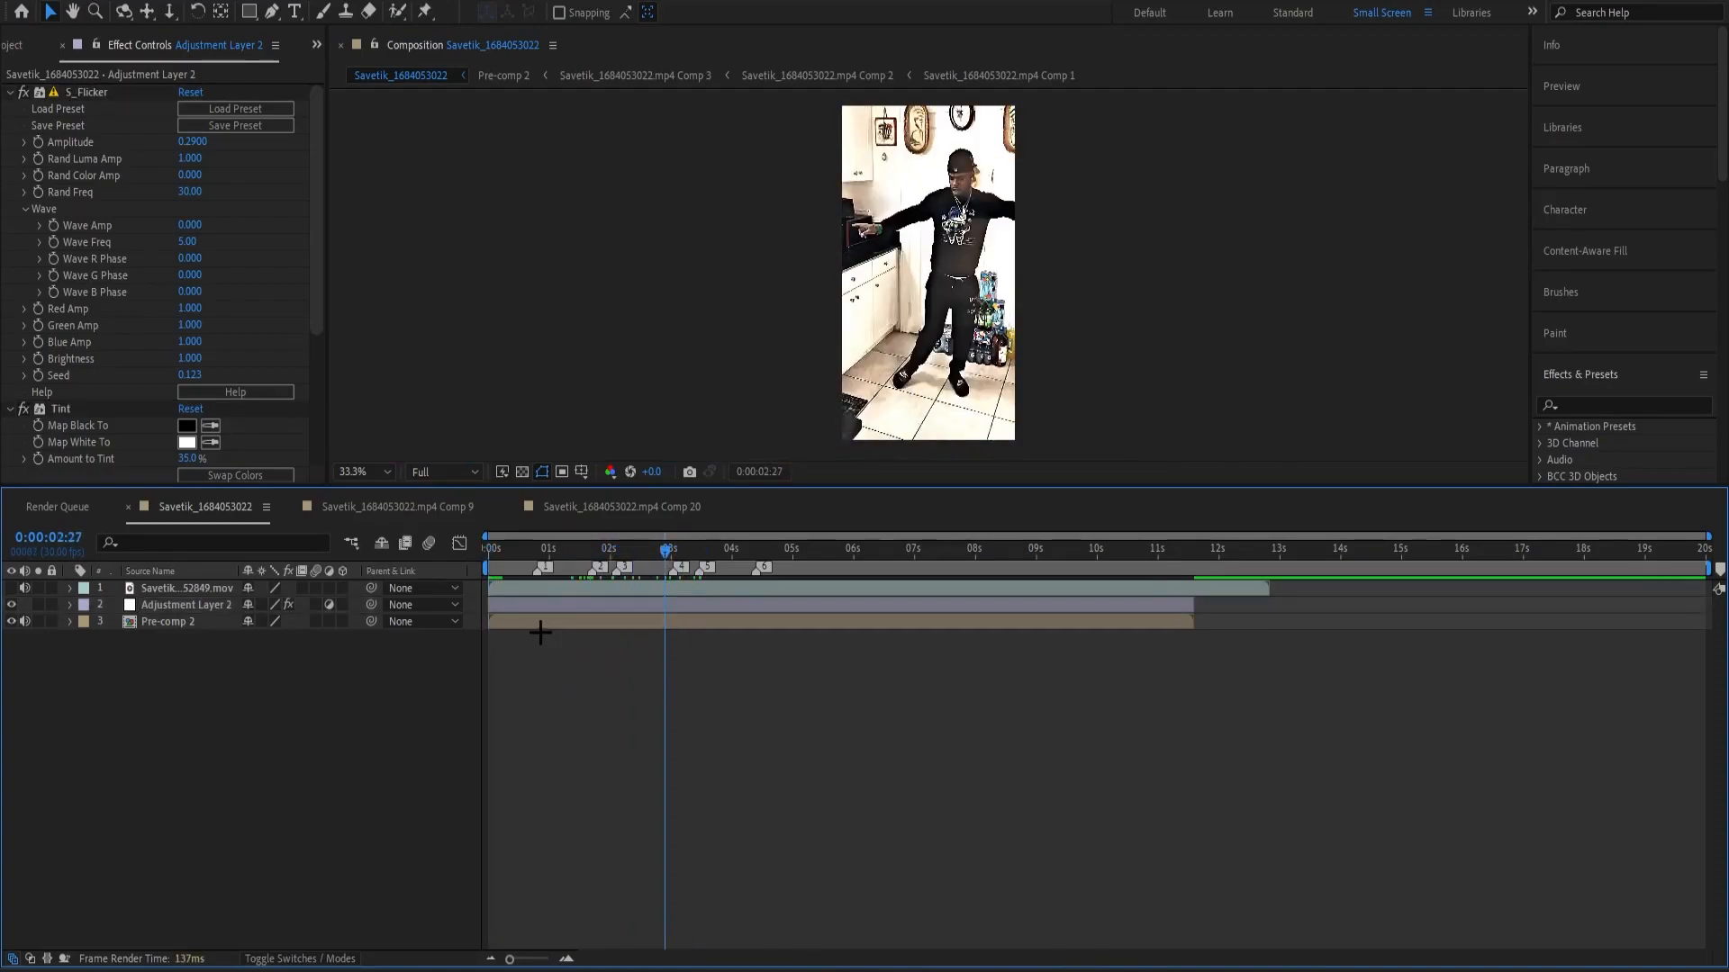
Undo the colour preset and delete Adjustment Layer 2.
key("ctrl+z")
key("ctrl+z")
left_click(662, 604)
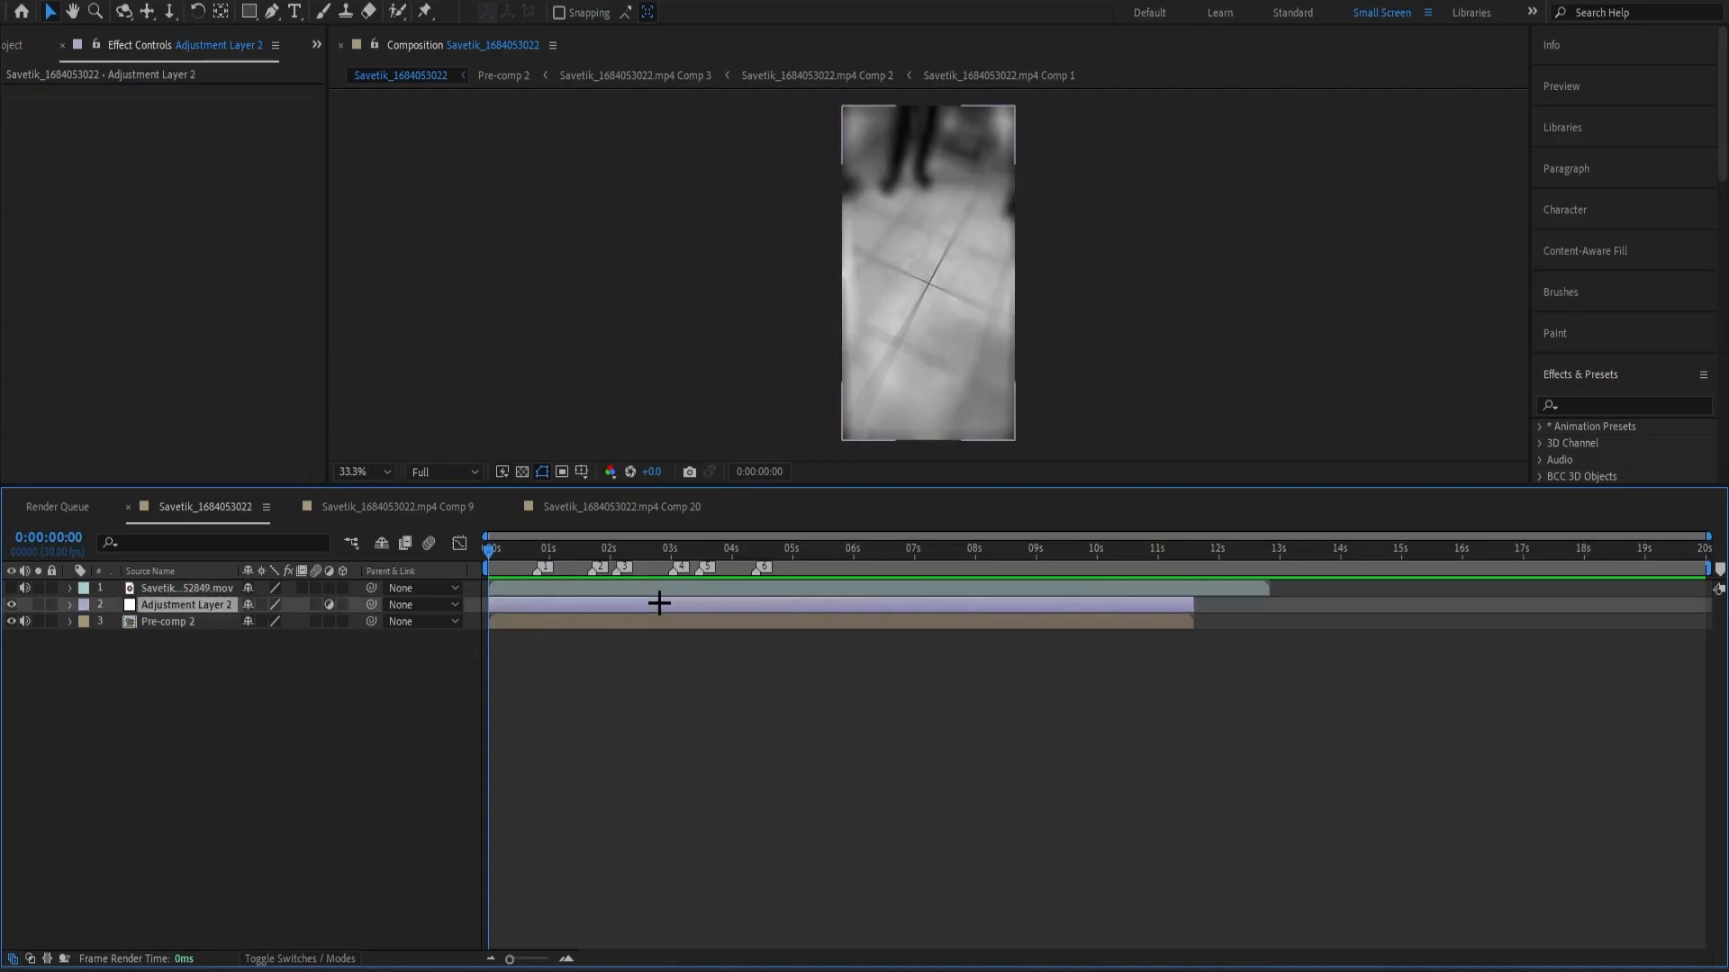
key("Delete")
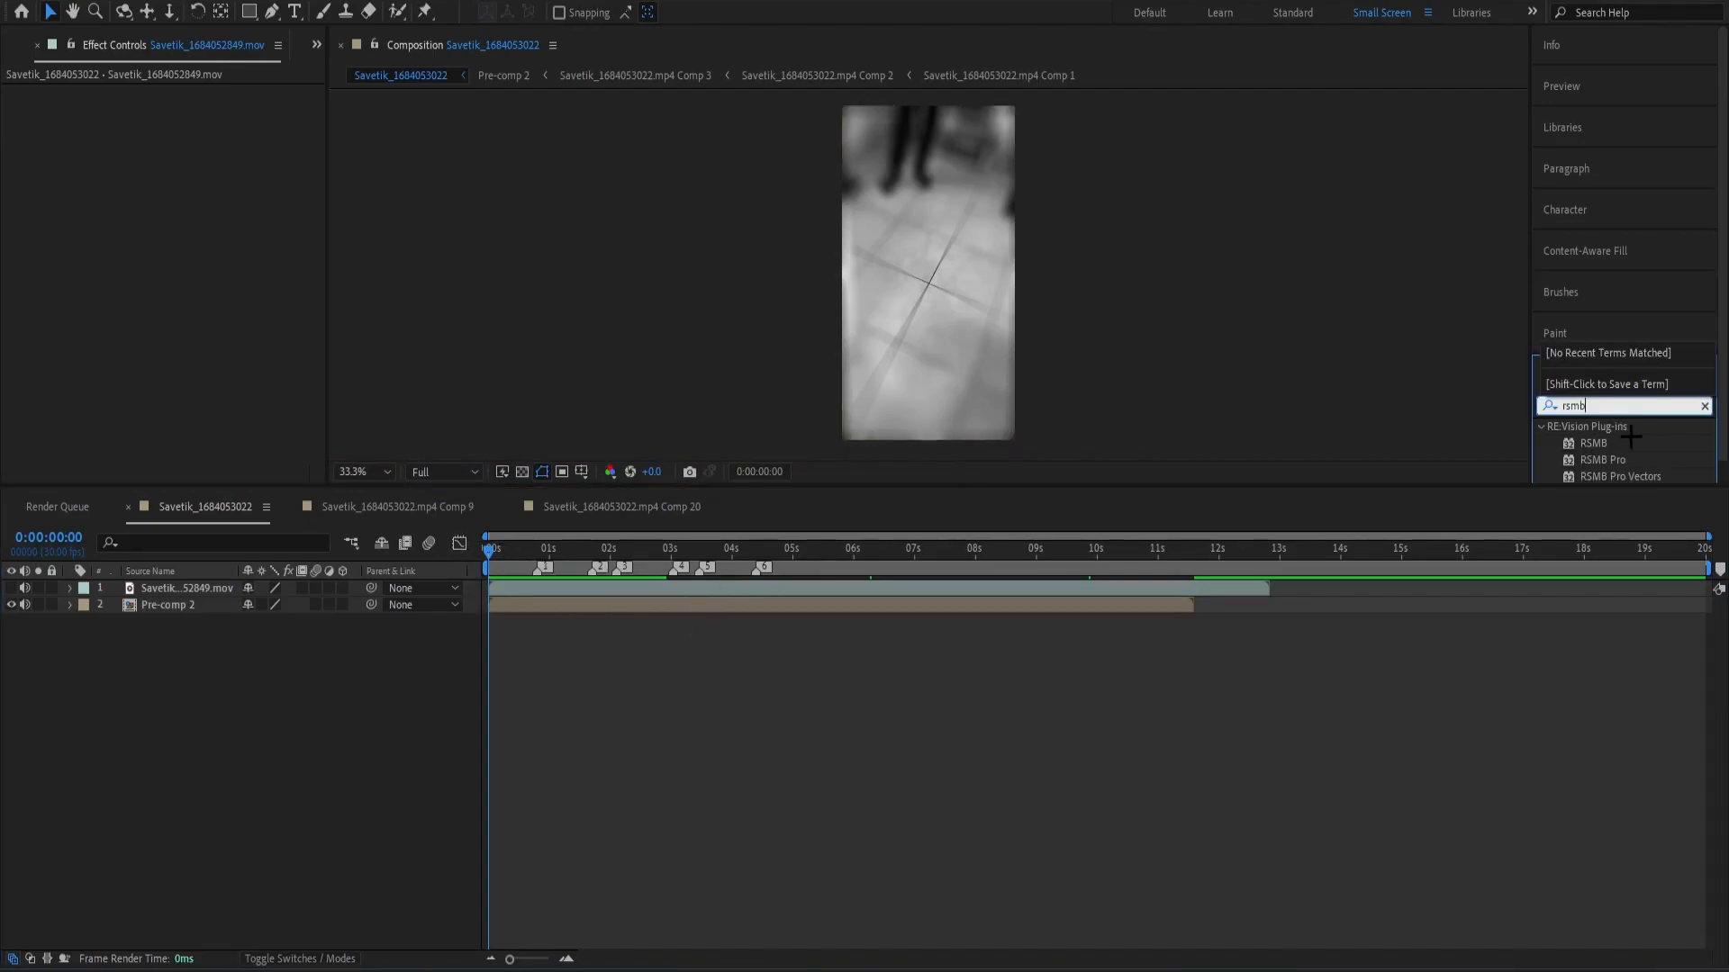
Clear the rsmb effects search and play the edit from near its start to review it.
left_click_drag(1592, 405, 1410, 419)
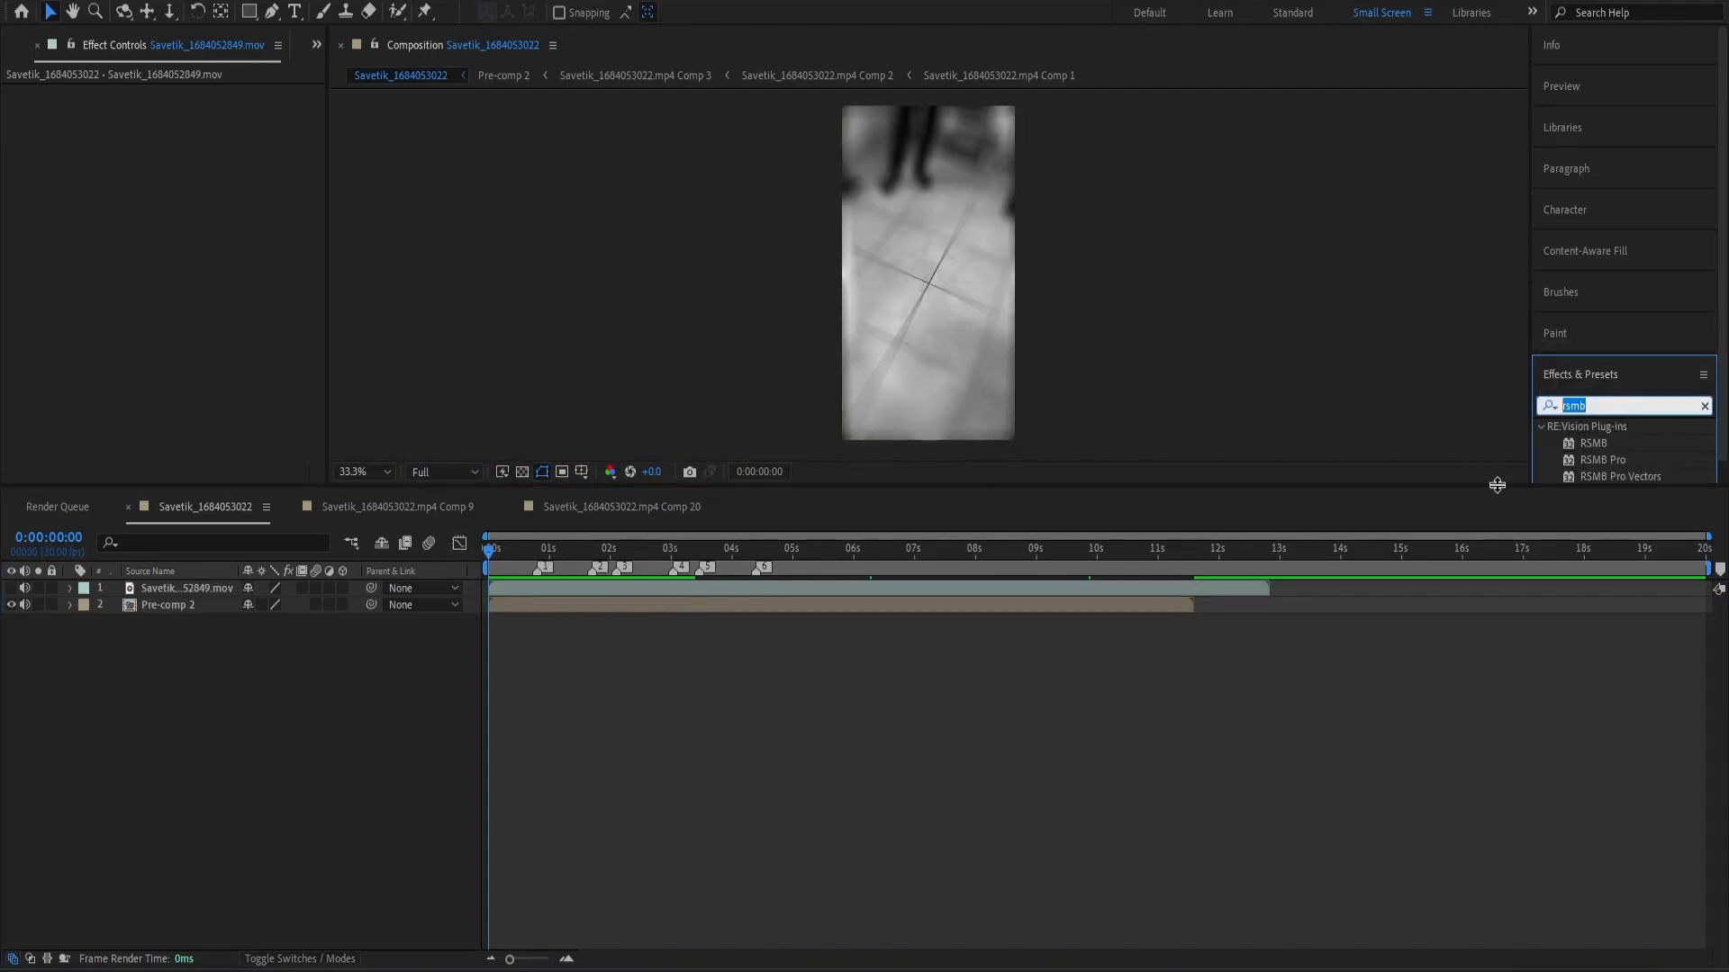
key("BackSpace")
left_click(1342, 433)
left_click_drag(645, 558, 515, 558)
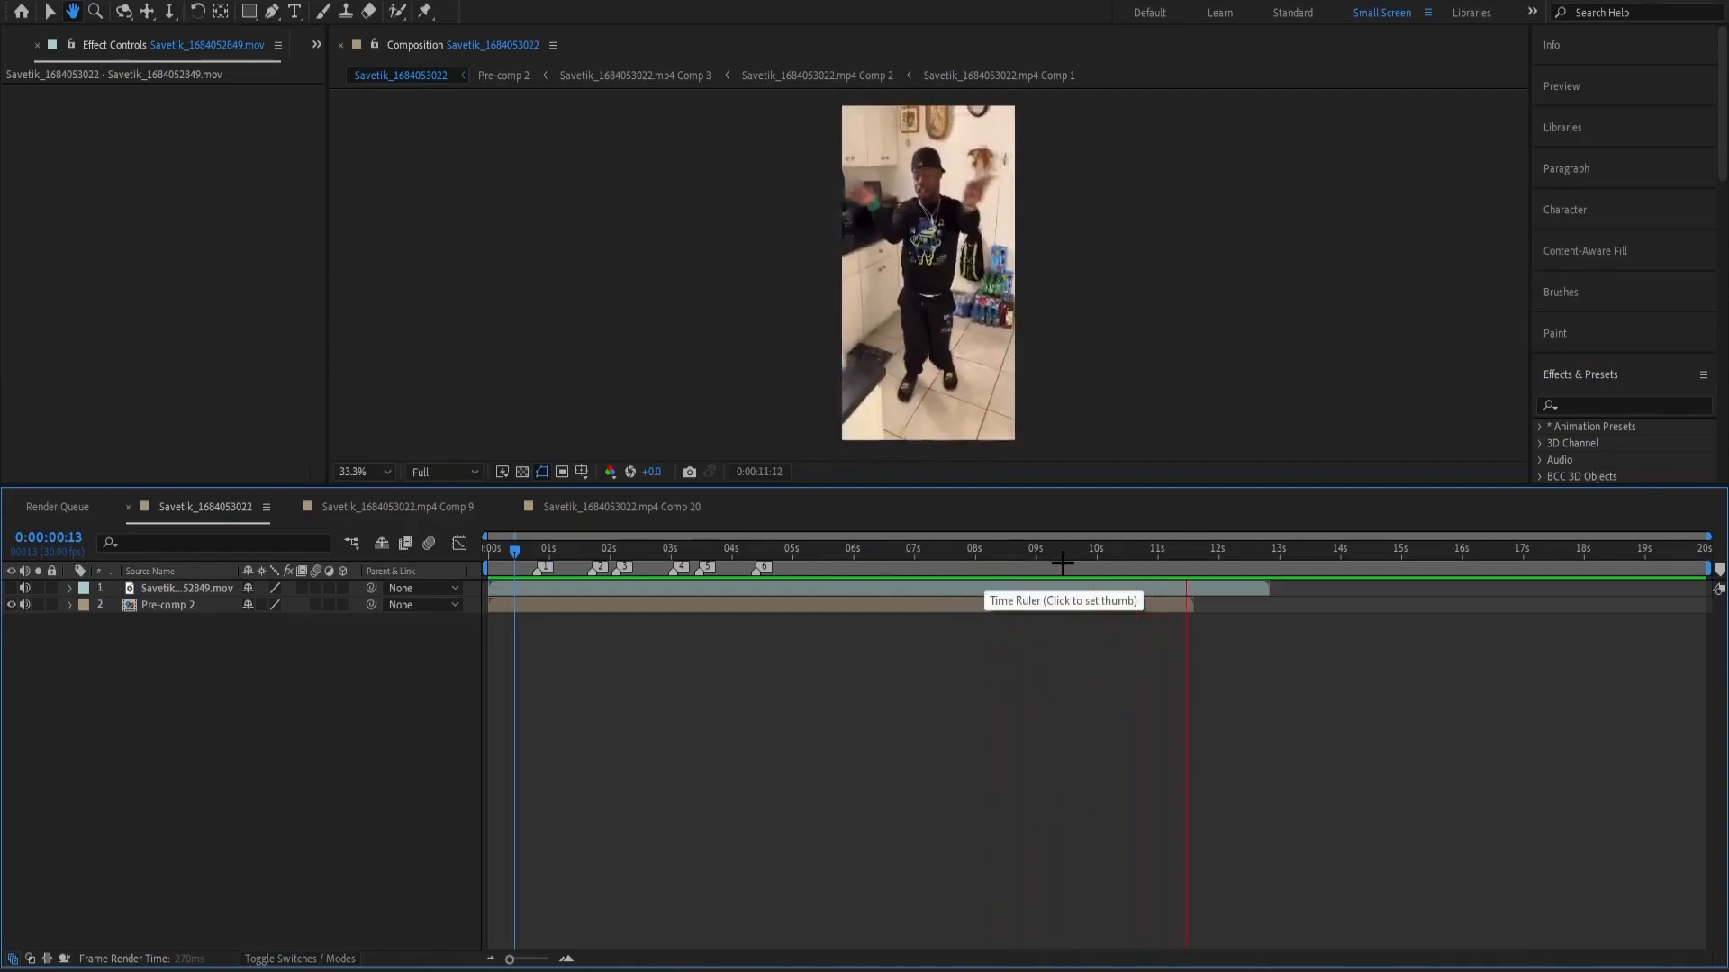
left_click_drag(999, 562, 928, 630)
Switch to the Chrome browser, search for "film damage overlay" and open the FILM DAMAGE OVERLAY video on YouTube.
key("alt+Tab")
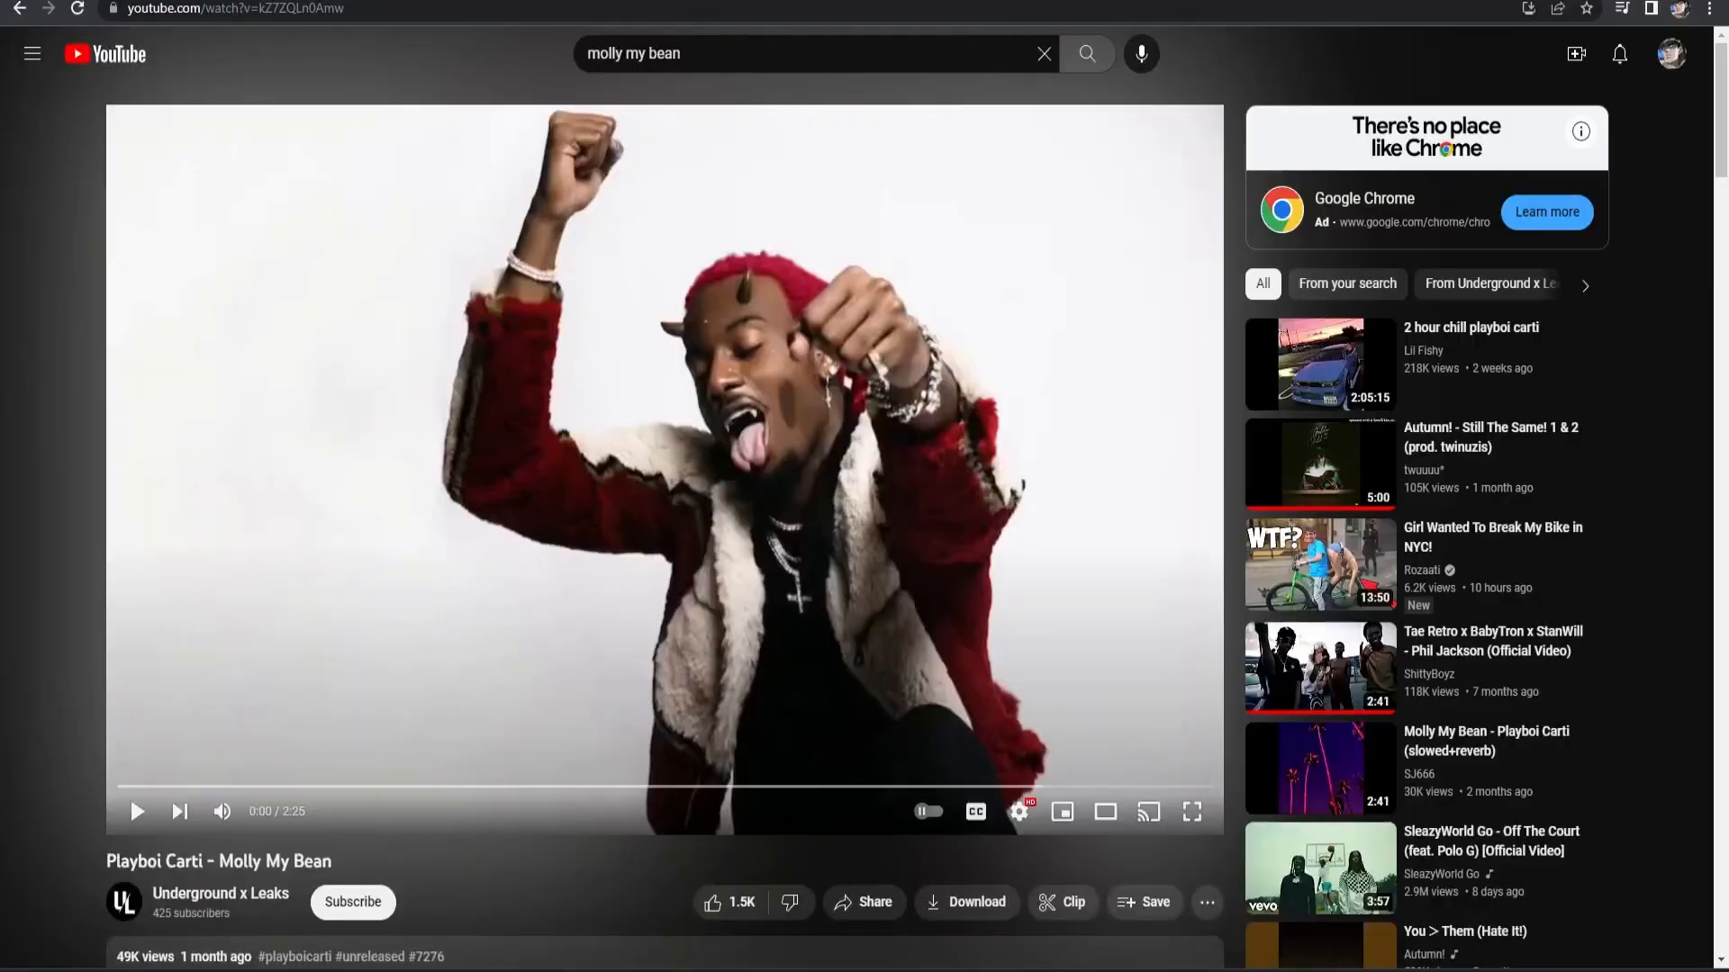
key("ctrl+t")
type("film damage overlay")
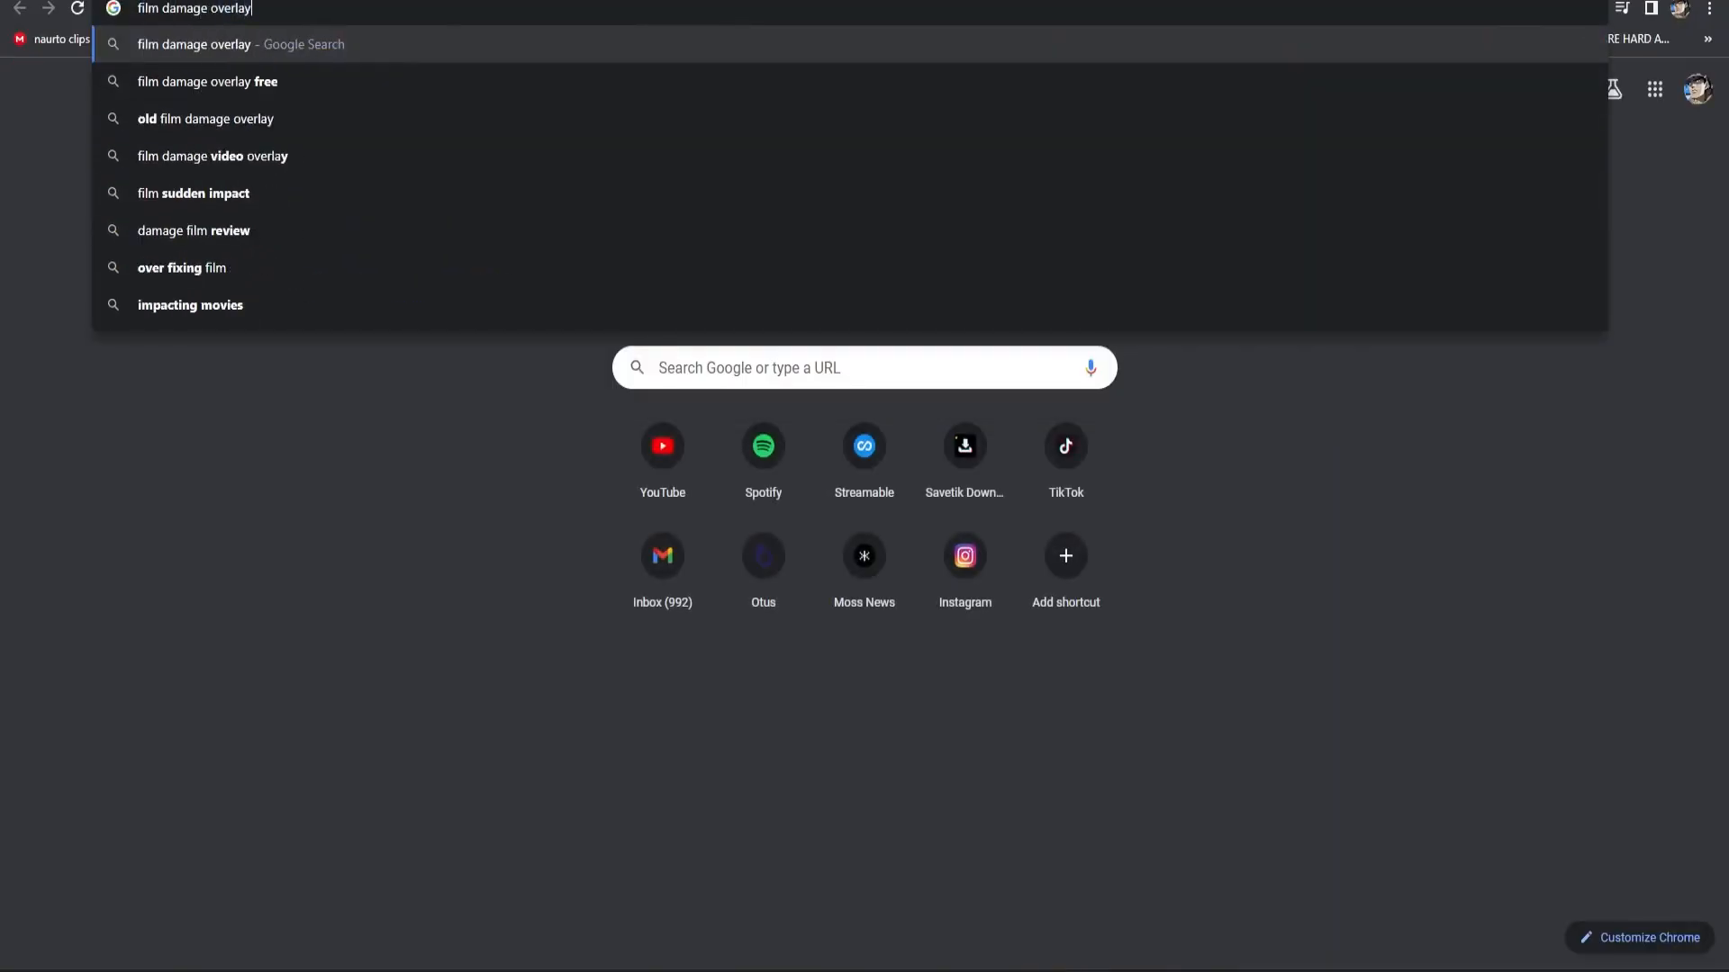
key("Return")
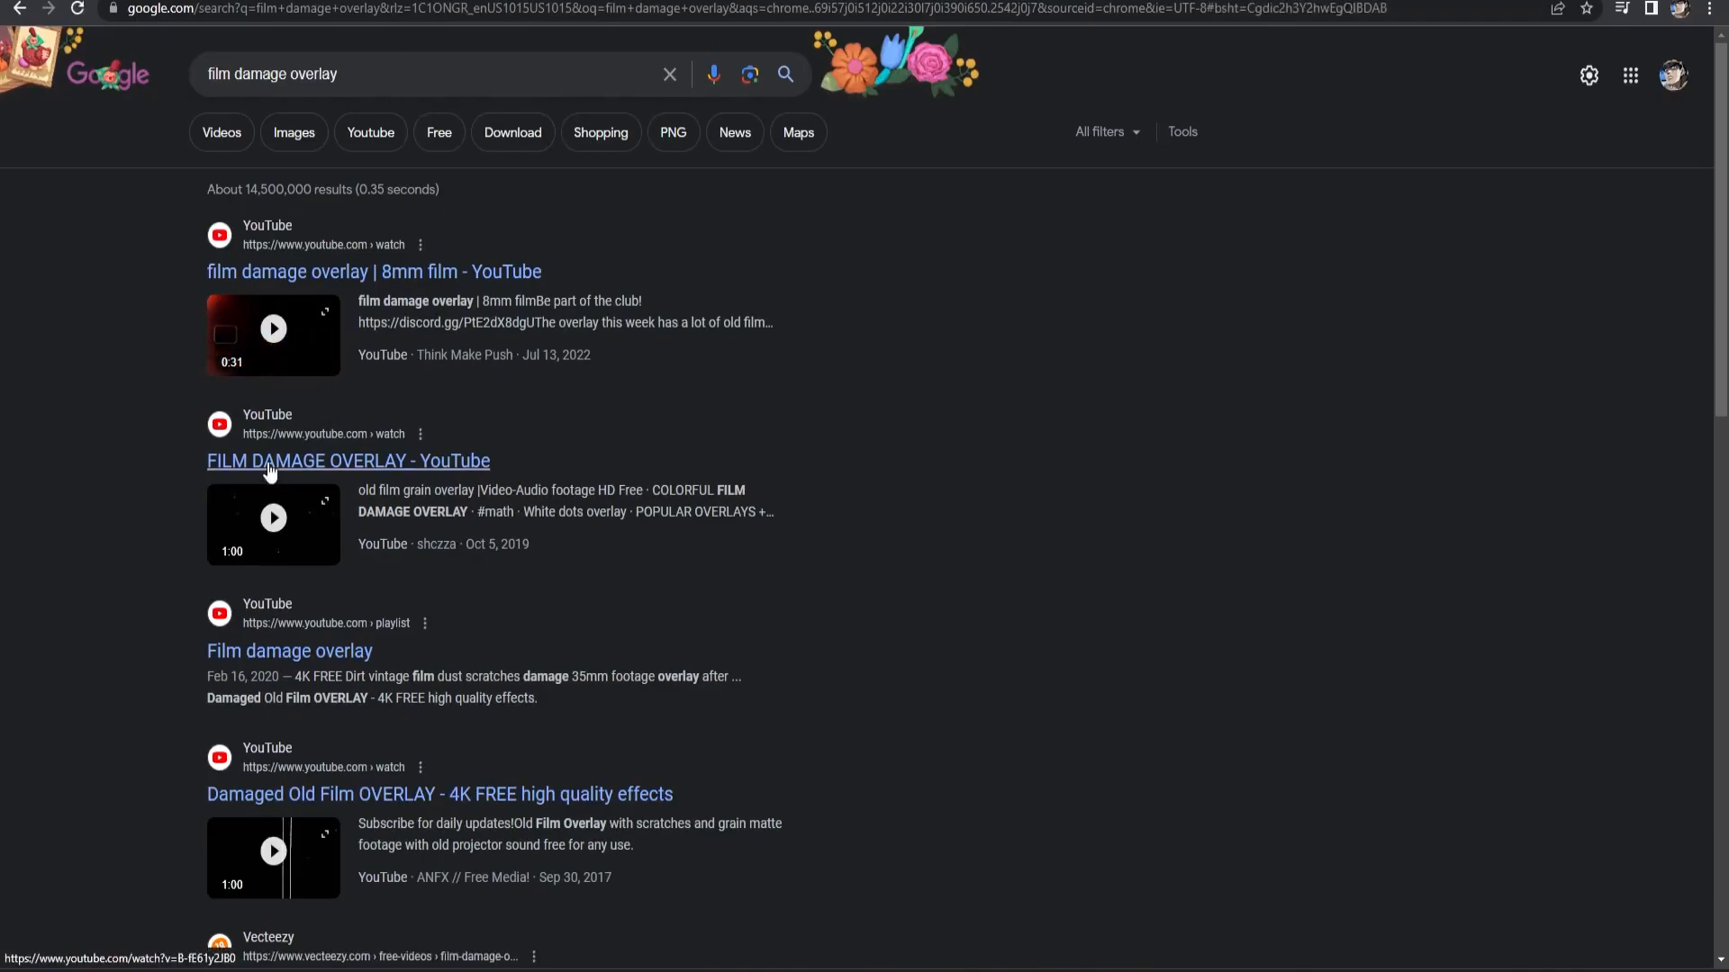
left_click(320, 467)
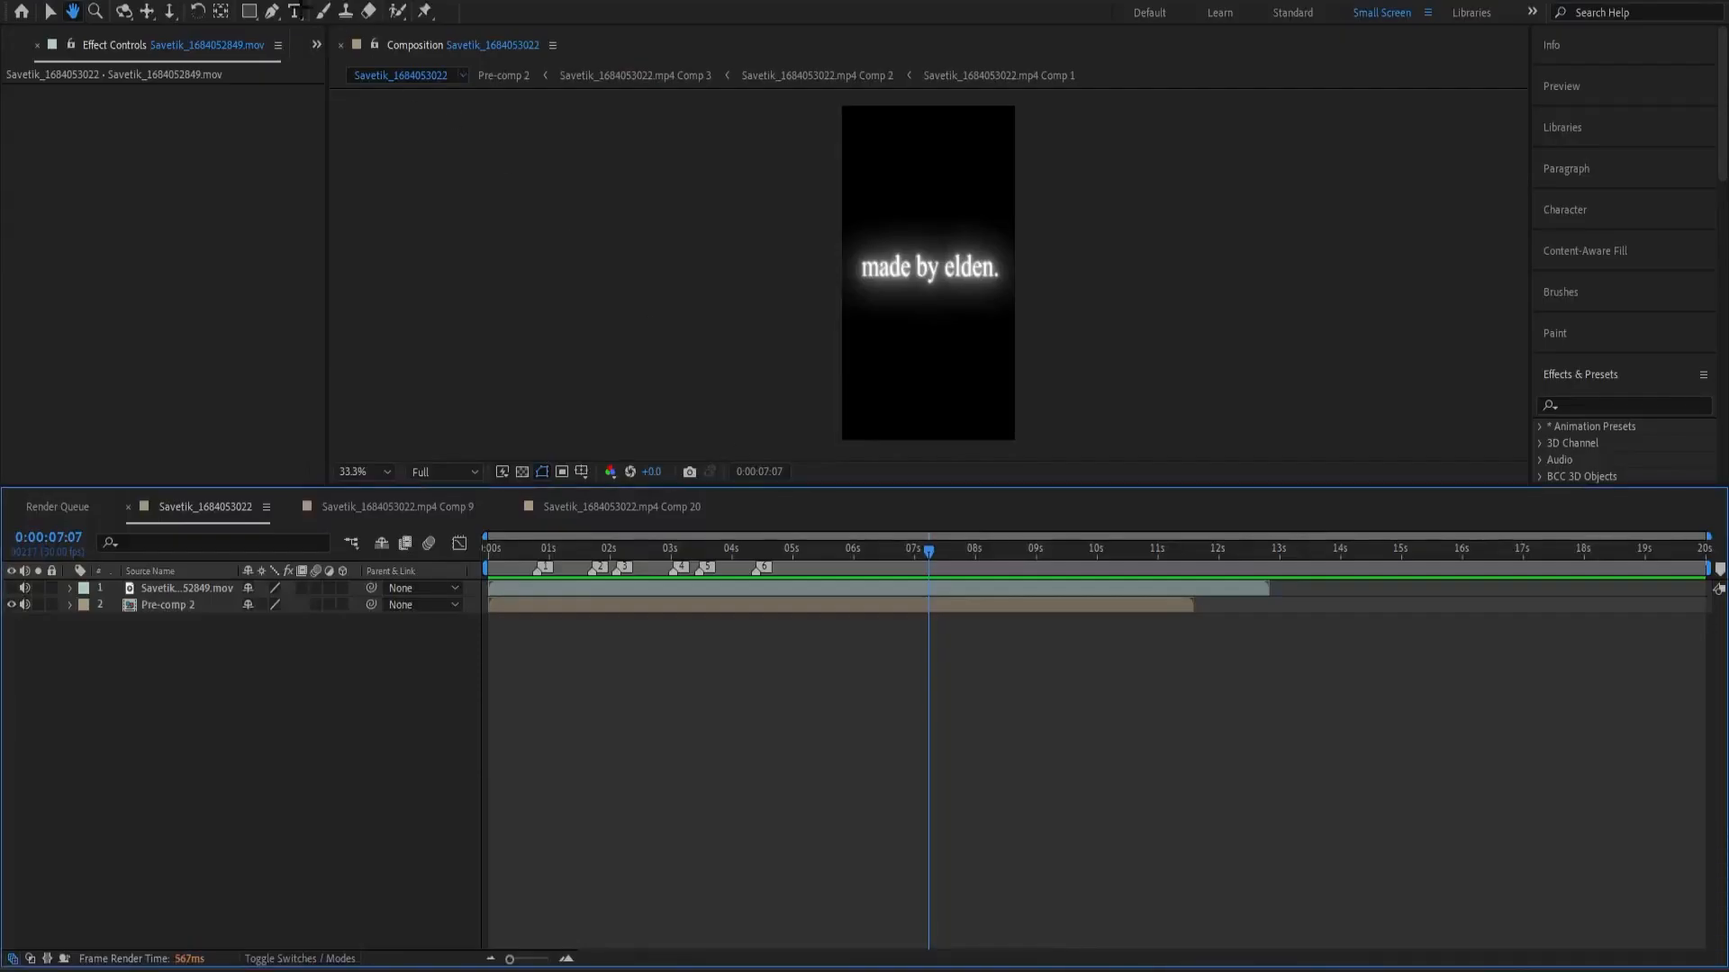
In After Effects, import the film damage overlay MP4 and place it above Pre-comp 2 from the start of the timeline.
key("ctrl+9")
key("ctrl+i")
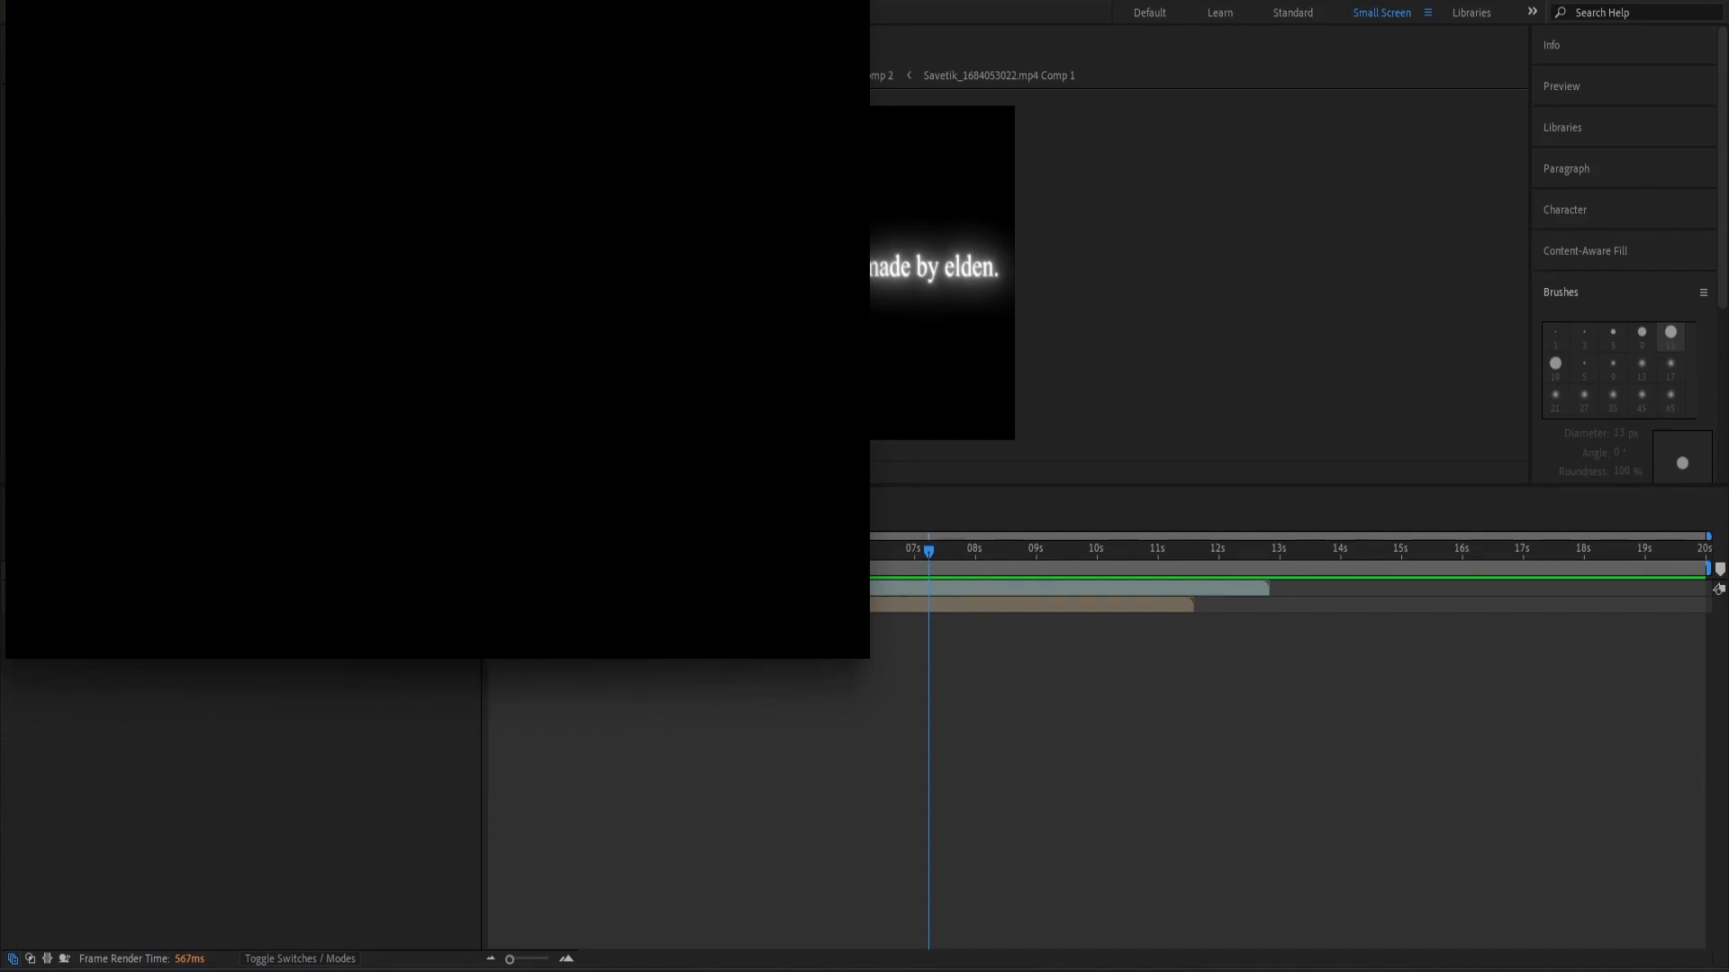
double_click(194, 308)
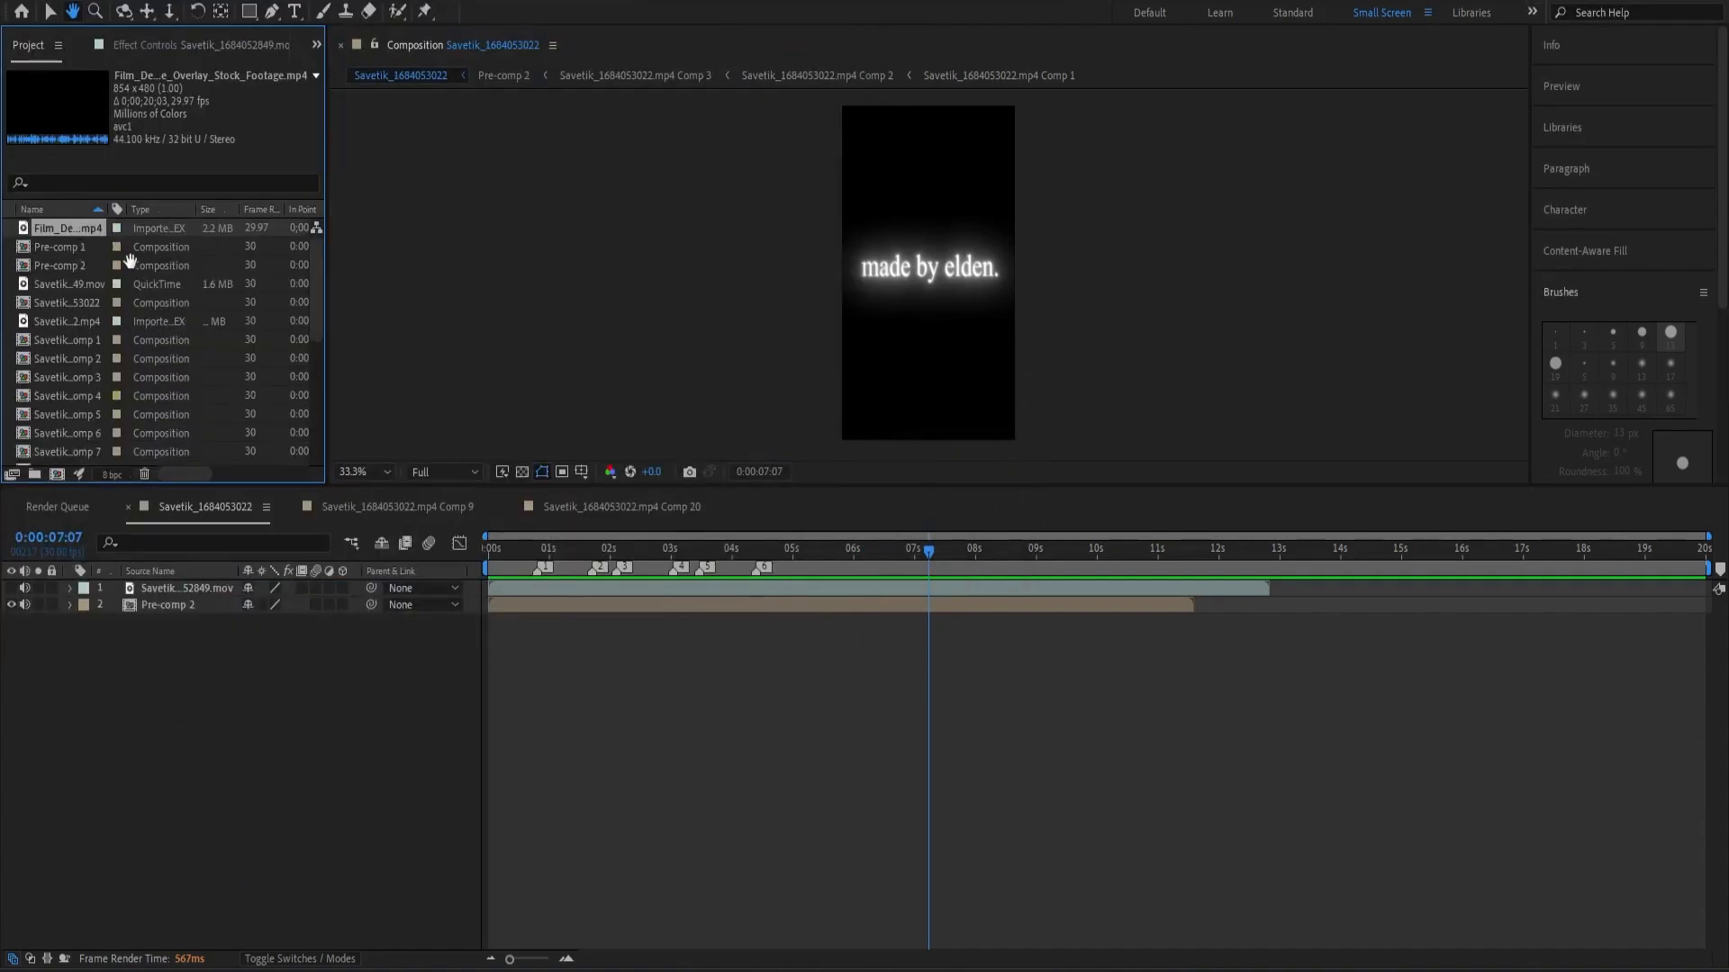
key("v")
left_click_drag(54, 228, 459, 597)
Fit the film damage overlay to the composition's width and stretch it to fill the full frame height, checking at 0:00:02:11.
left_click_drag(831, 569, 632, 592)
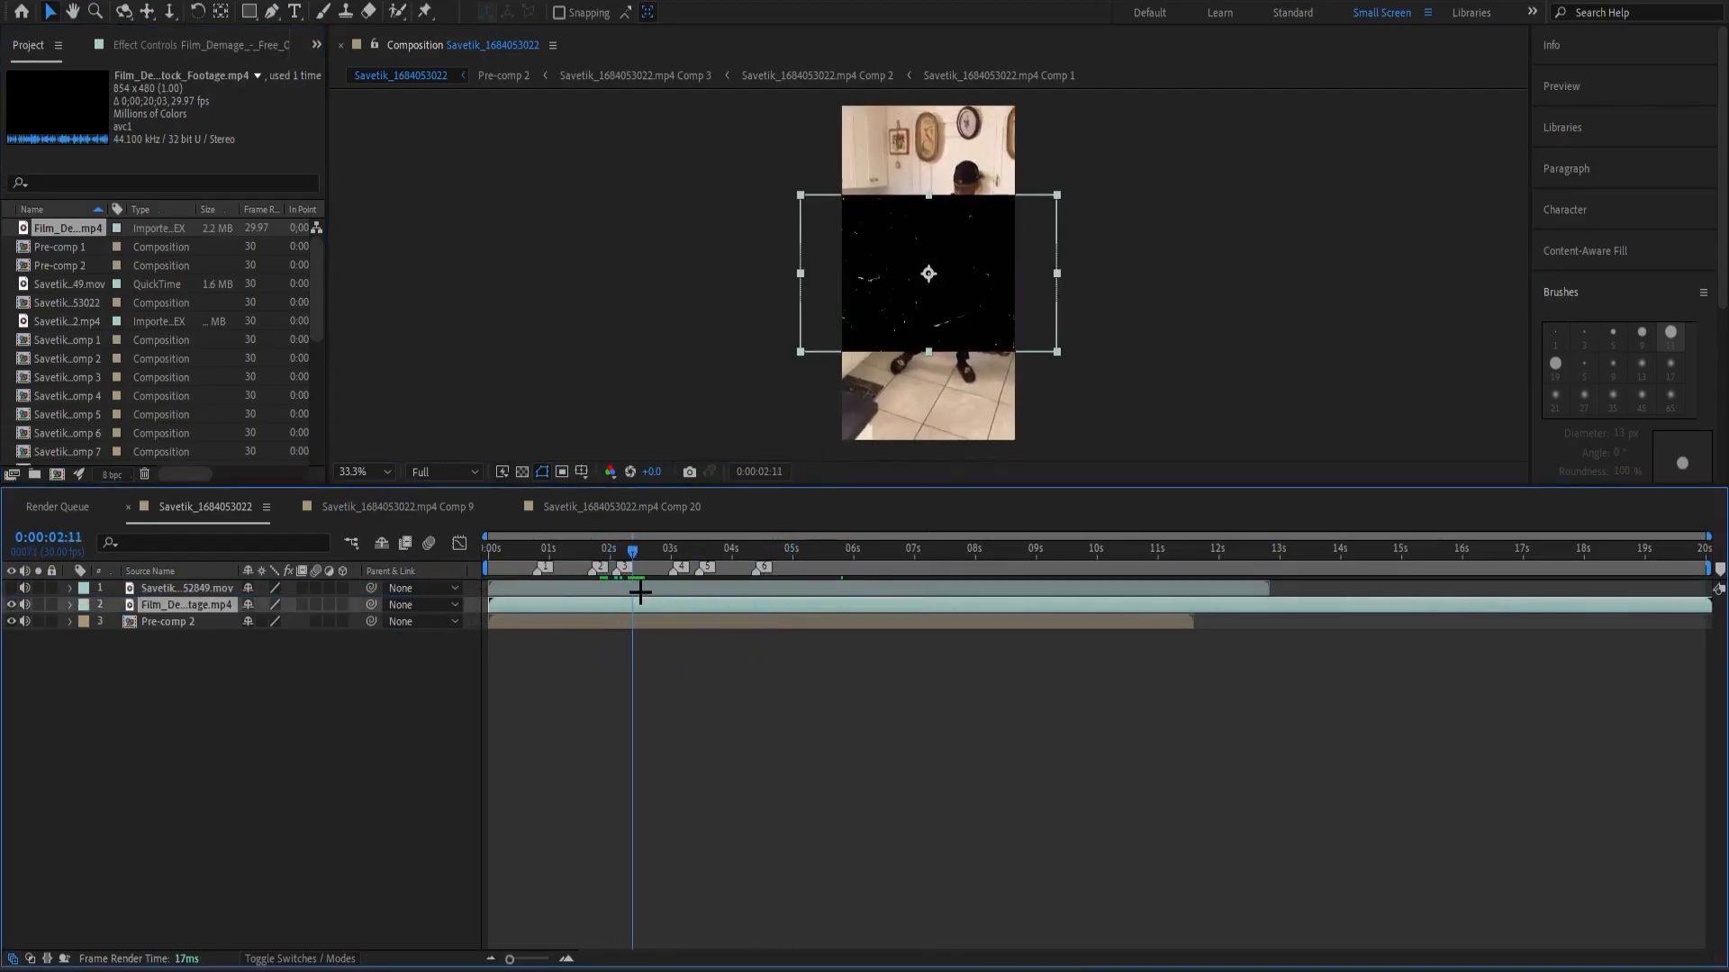
key("ctrl+alt+shift+h")
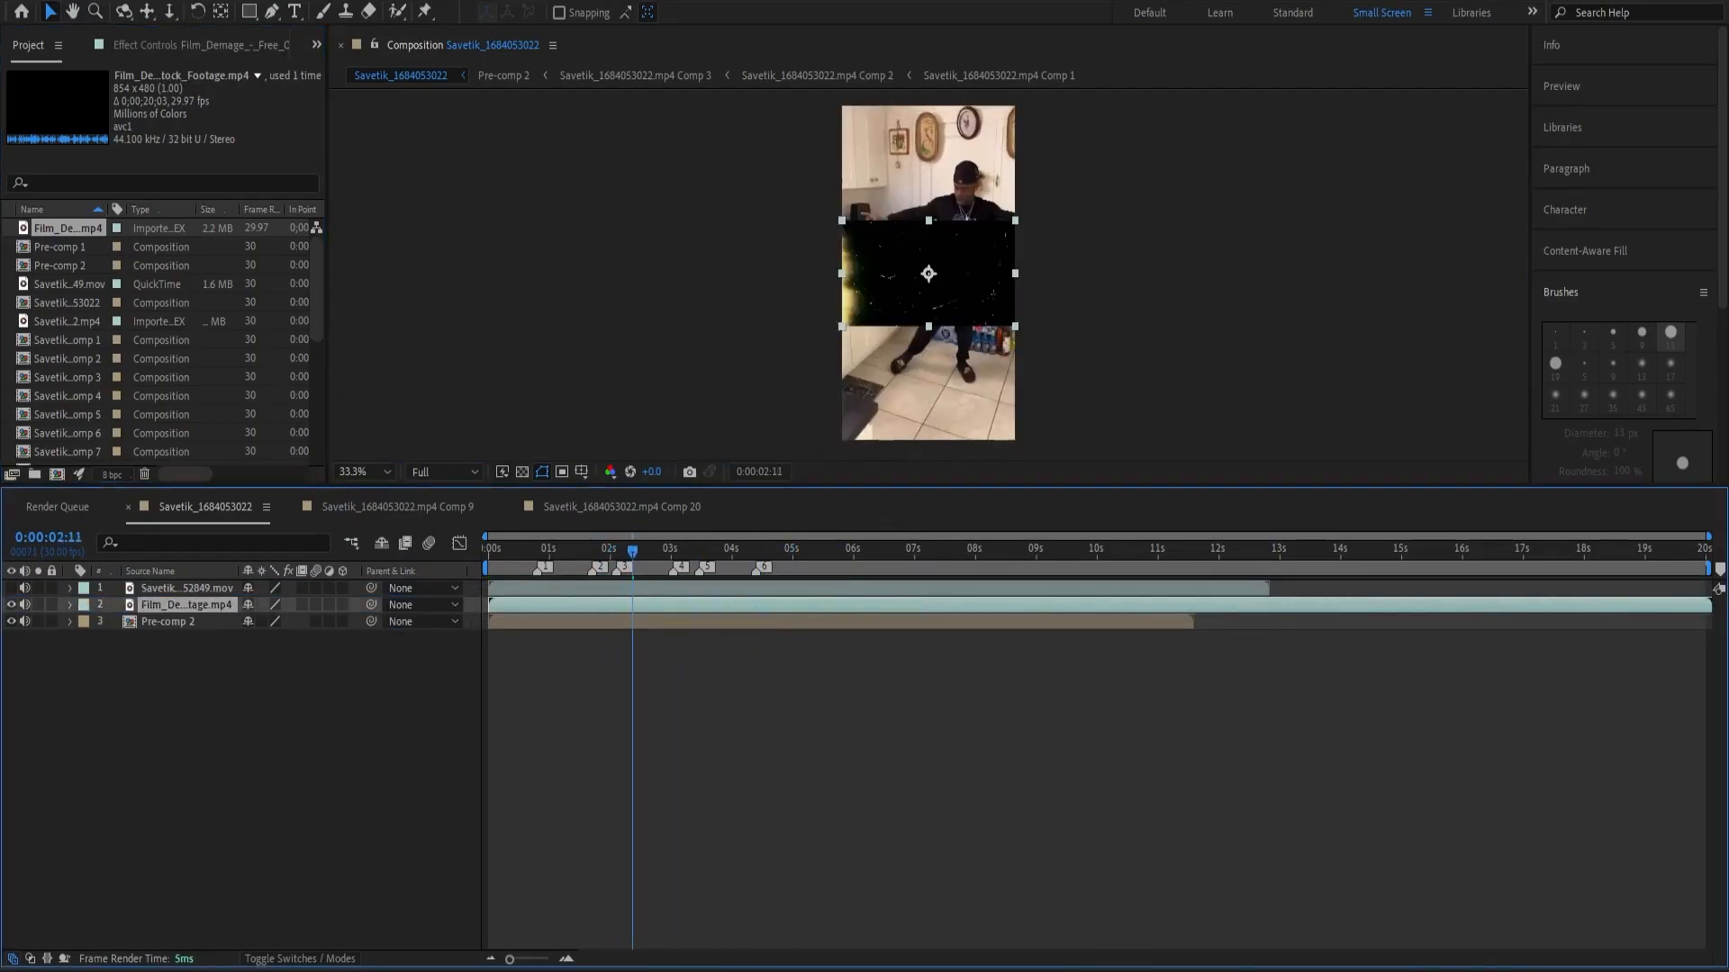
key("ctrl+alt+shift+g")
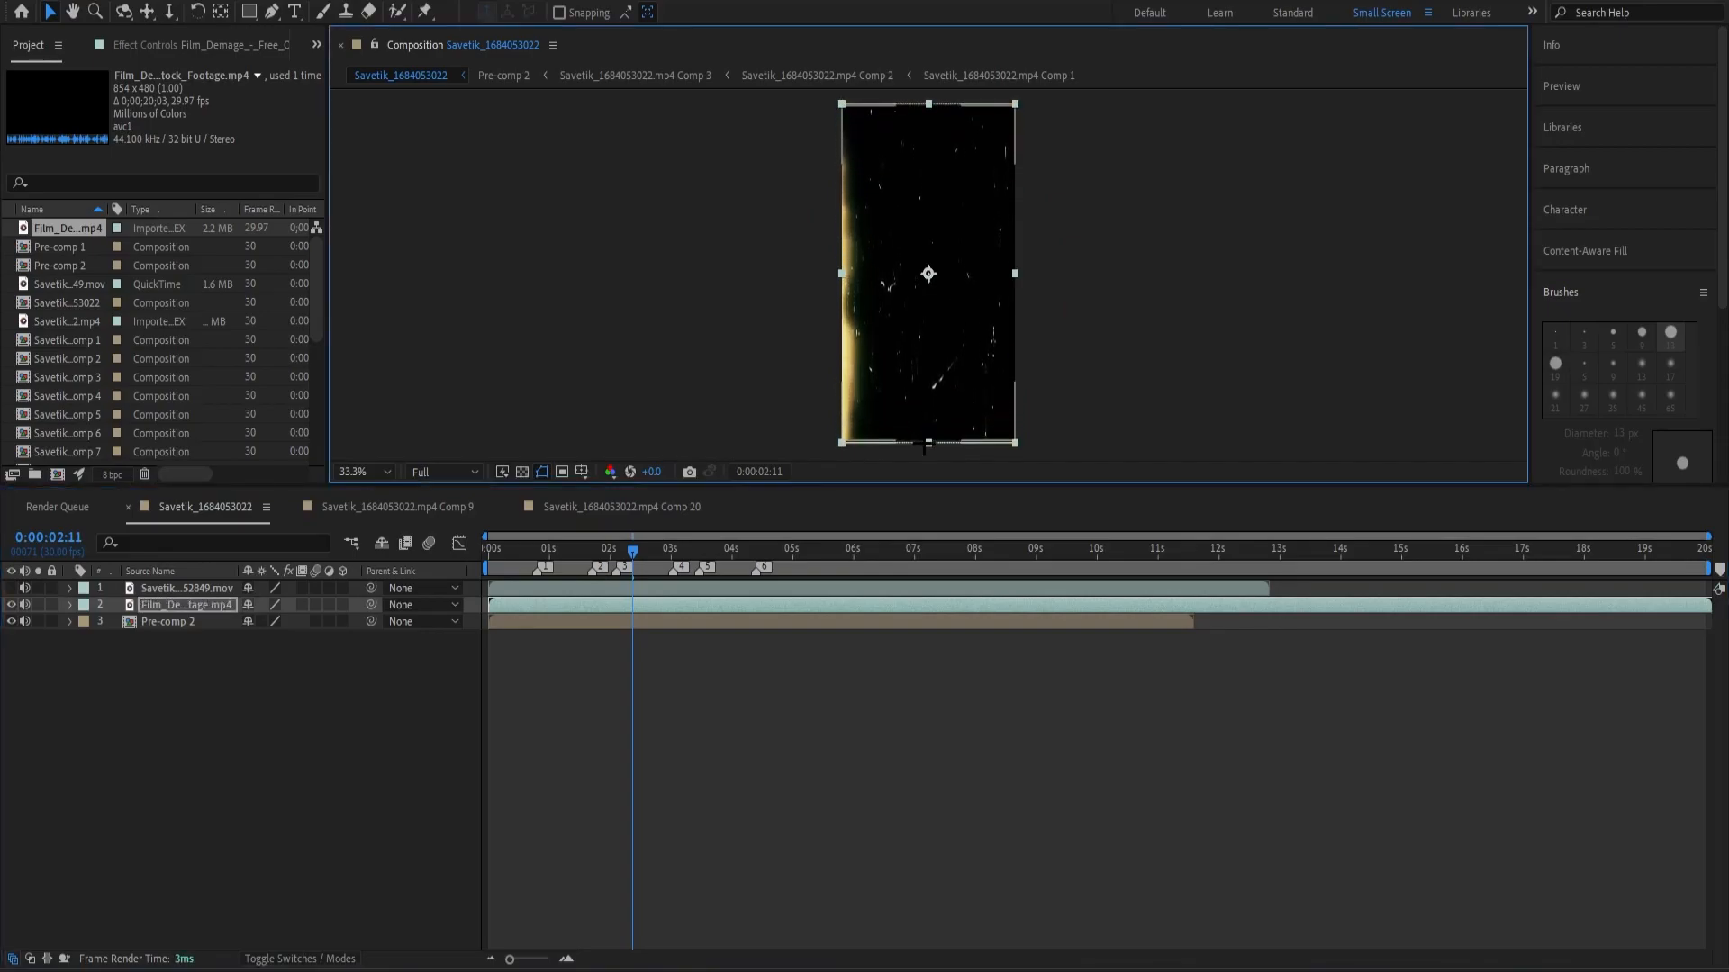
Enlarge the film damage overlay slightly in width and height so it extends just past the composition's edges.
left_click_drag(1017, 278, 1021, 276)
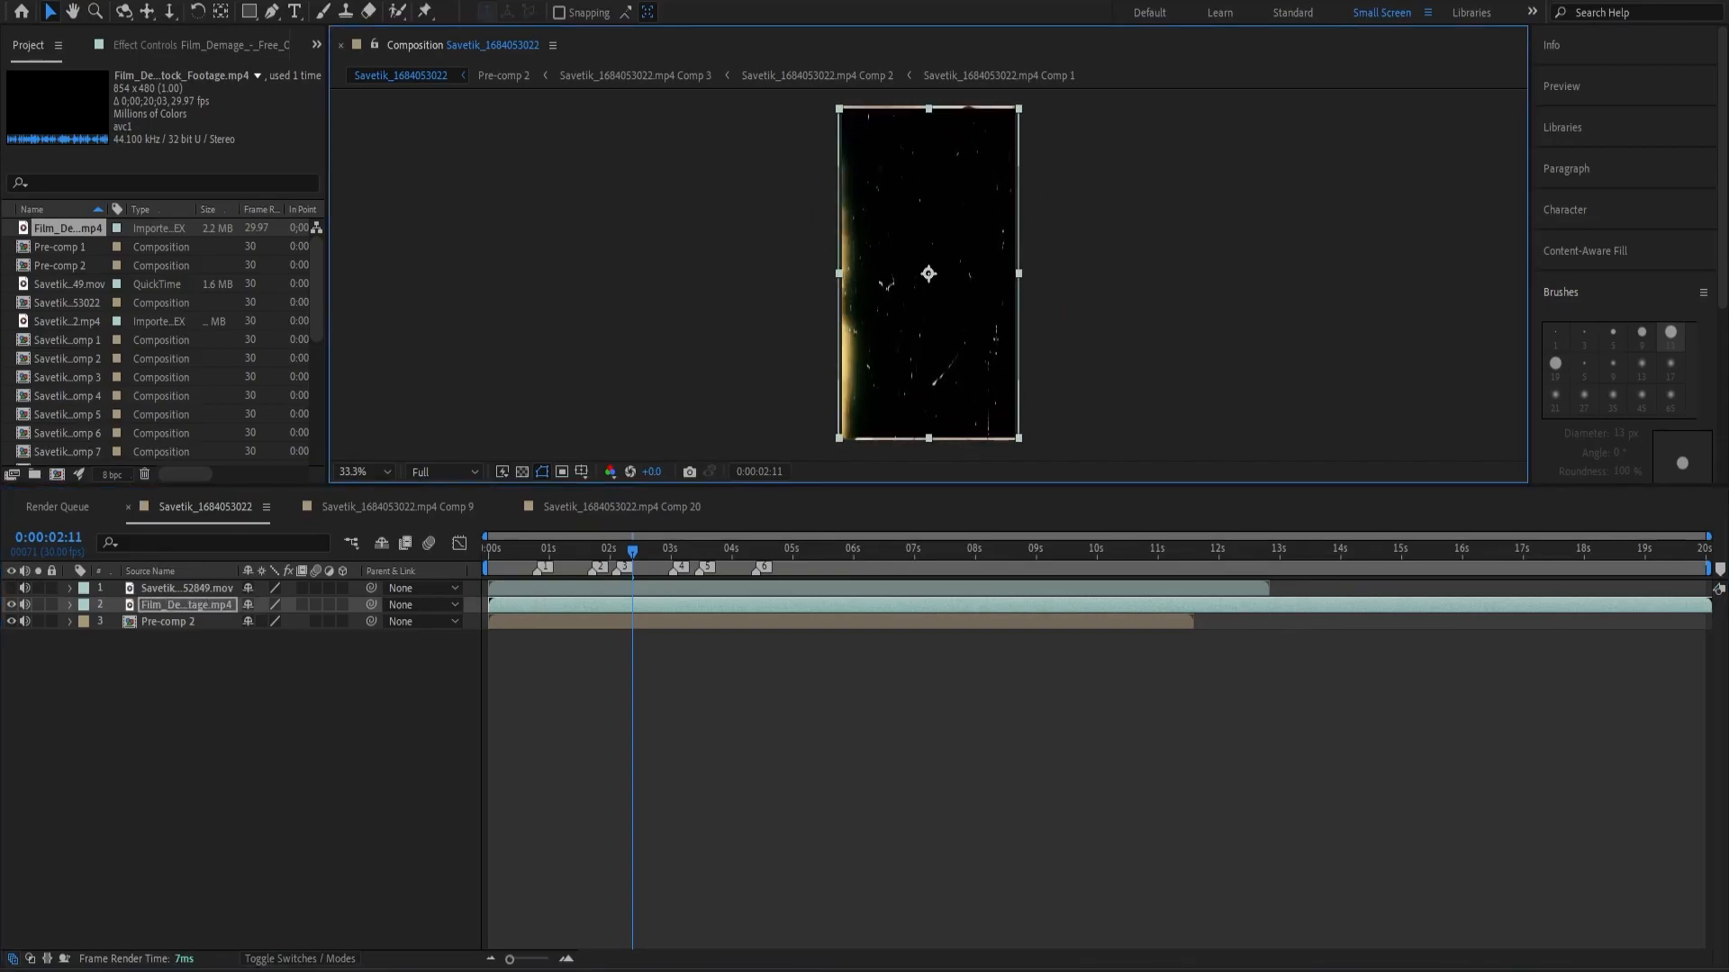
left_click_drag(929, 438, 928, 447)
left_click(814, 721)
Split the film damage overlay at 0:00:12:25, where the audio ends, and delete the remainder.
left_click_drag(631, 551, 1270, 627)
left_click(1282, 609)
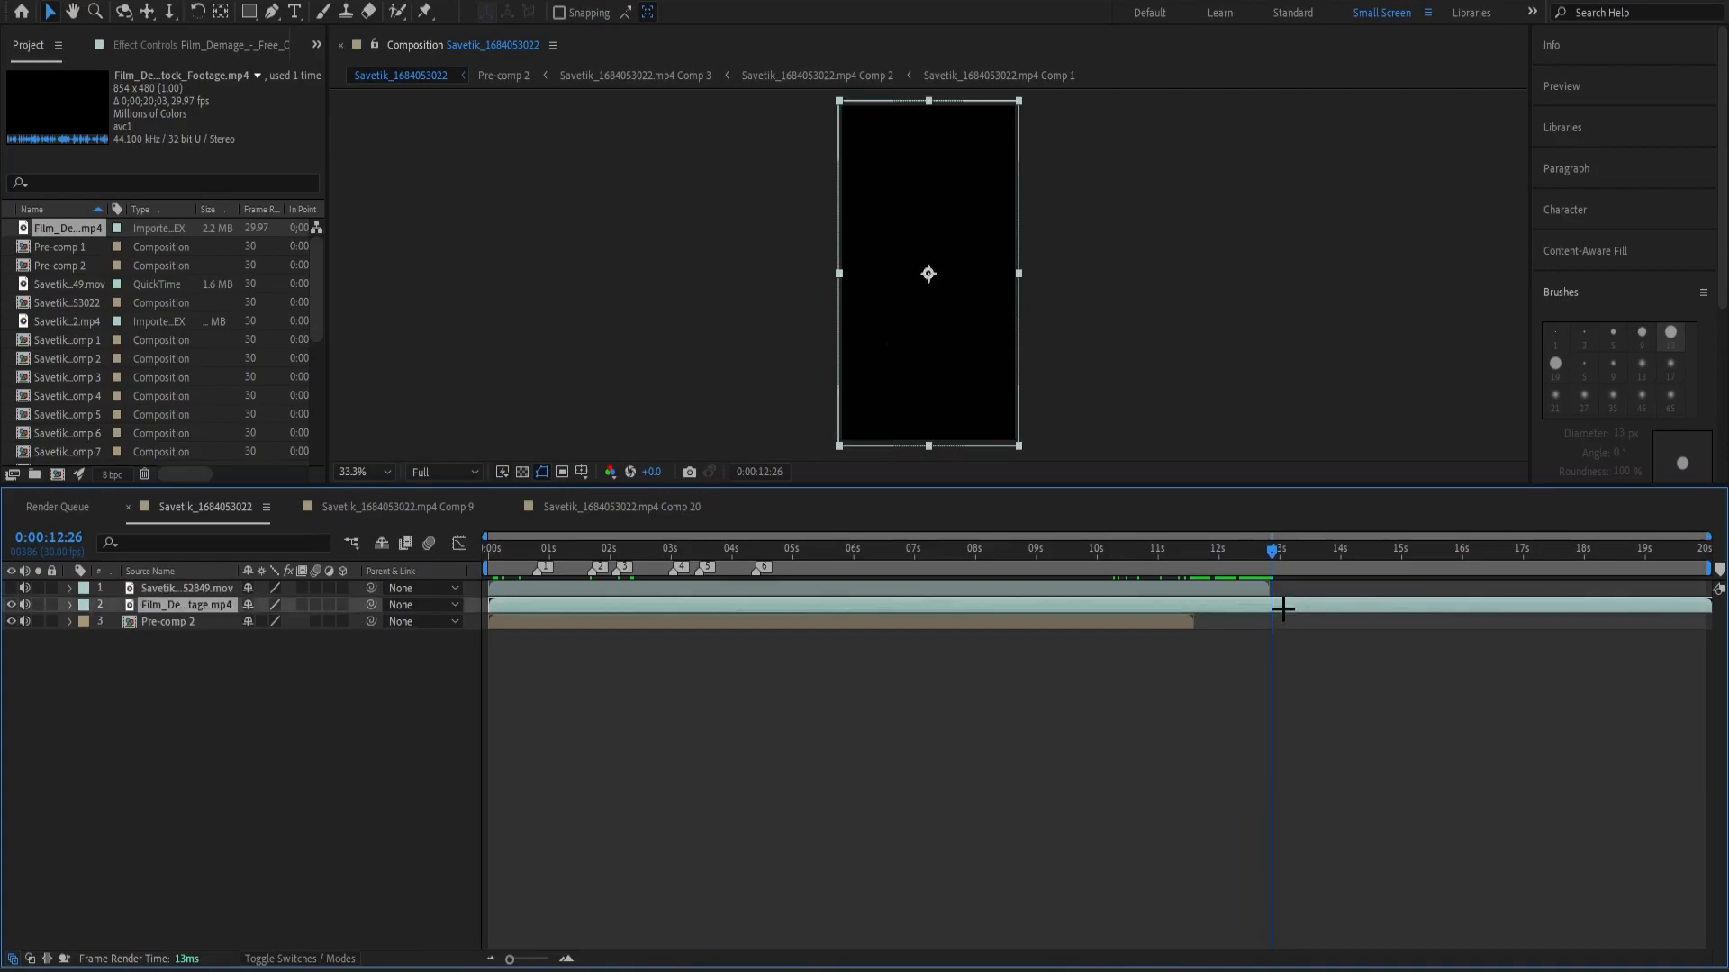
key("equal")
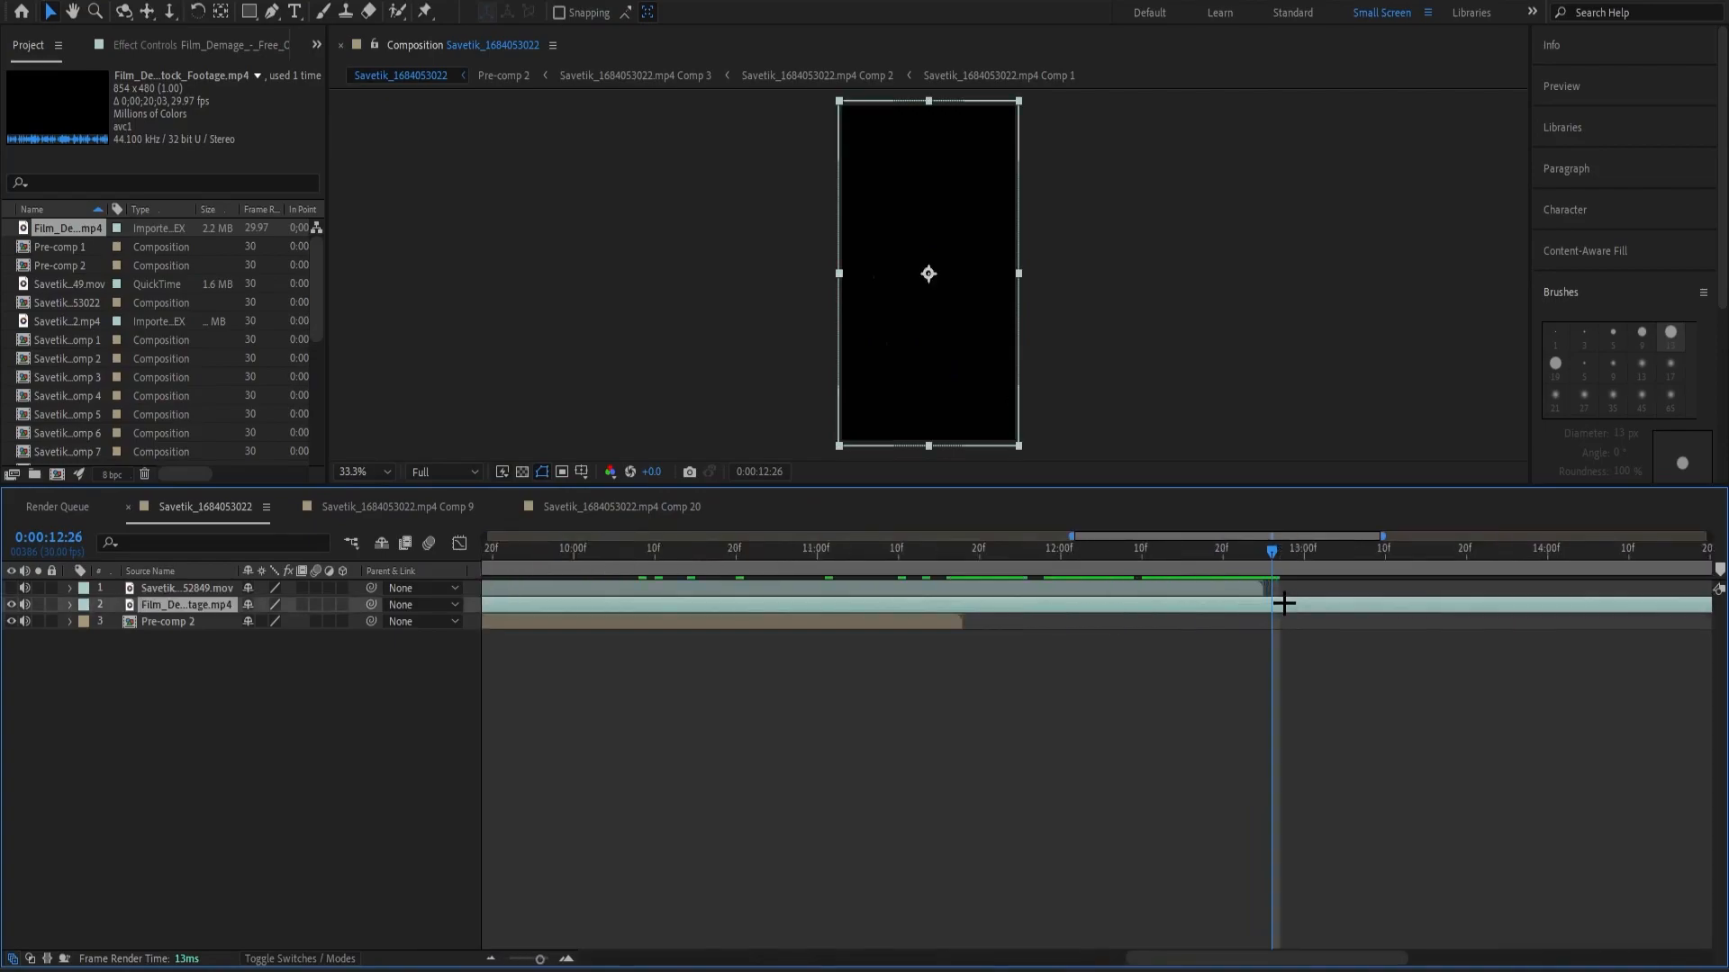
key("Page_Up")
key("ctrl+shift+d")
key("Delete")
key("minus")
key("minus")
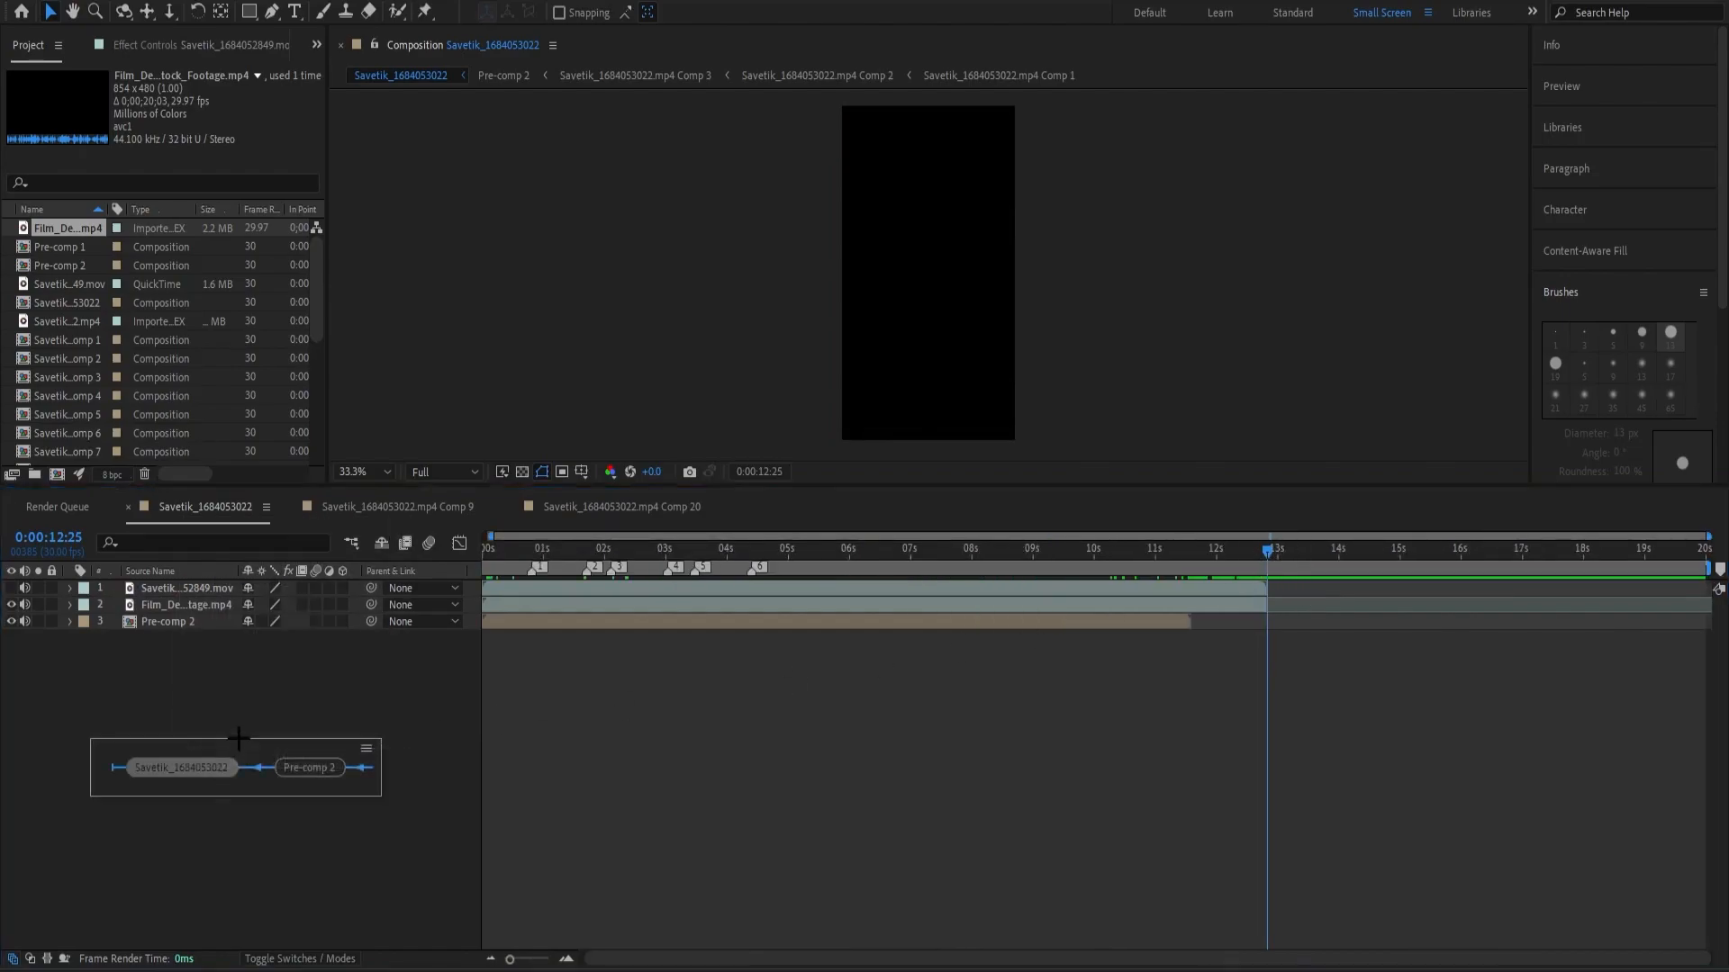
Set the composition's duration to 0:00:12:25.
right_click(341, 692)
left_click(390, 738)
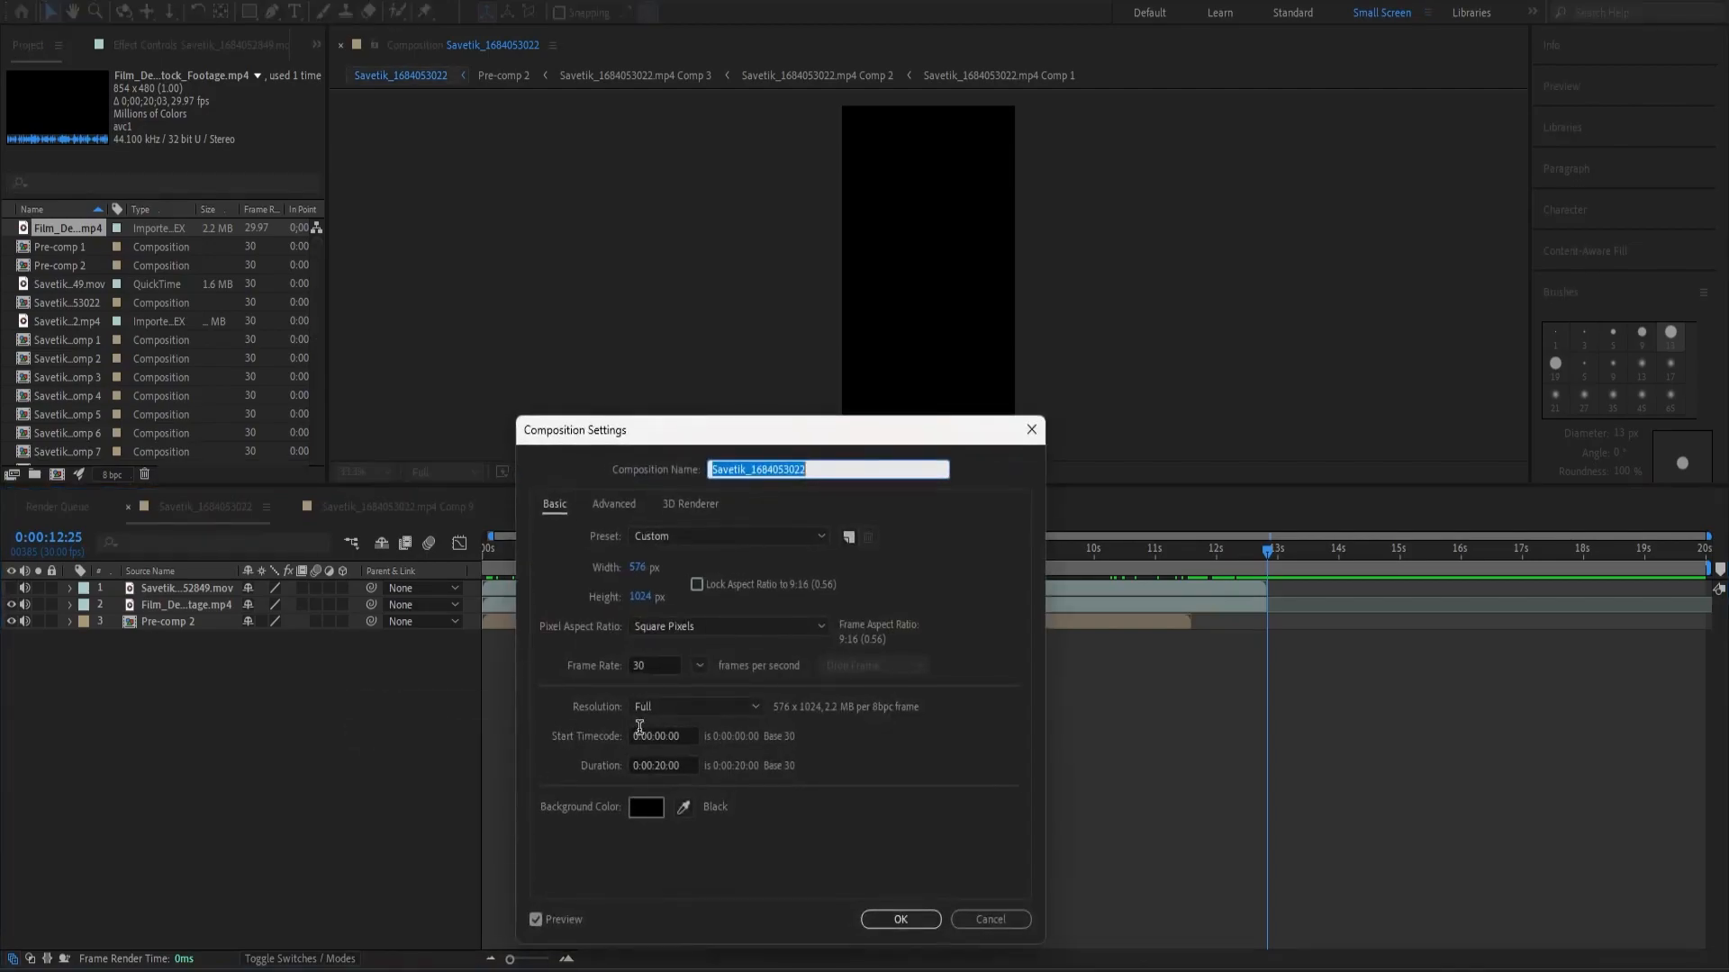
left_click(666, 765)
type("12")
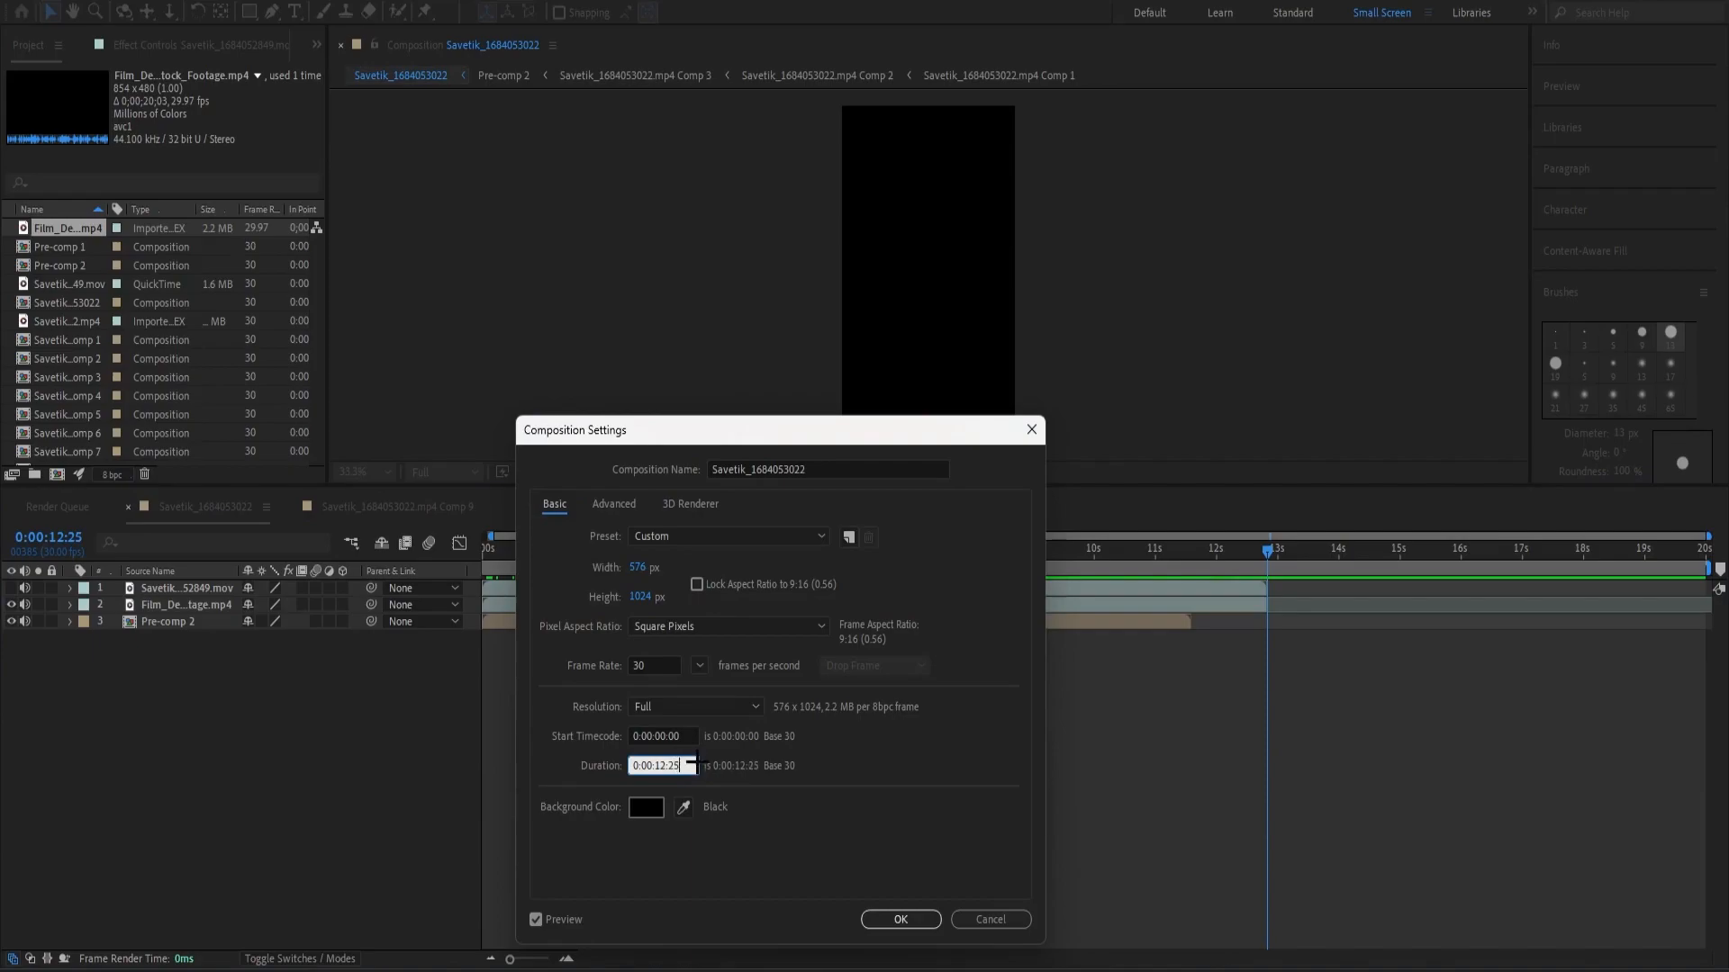
left_click(898, 917)
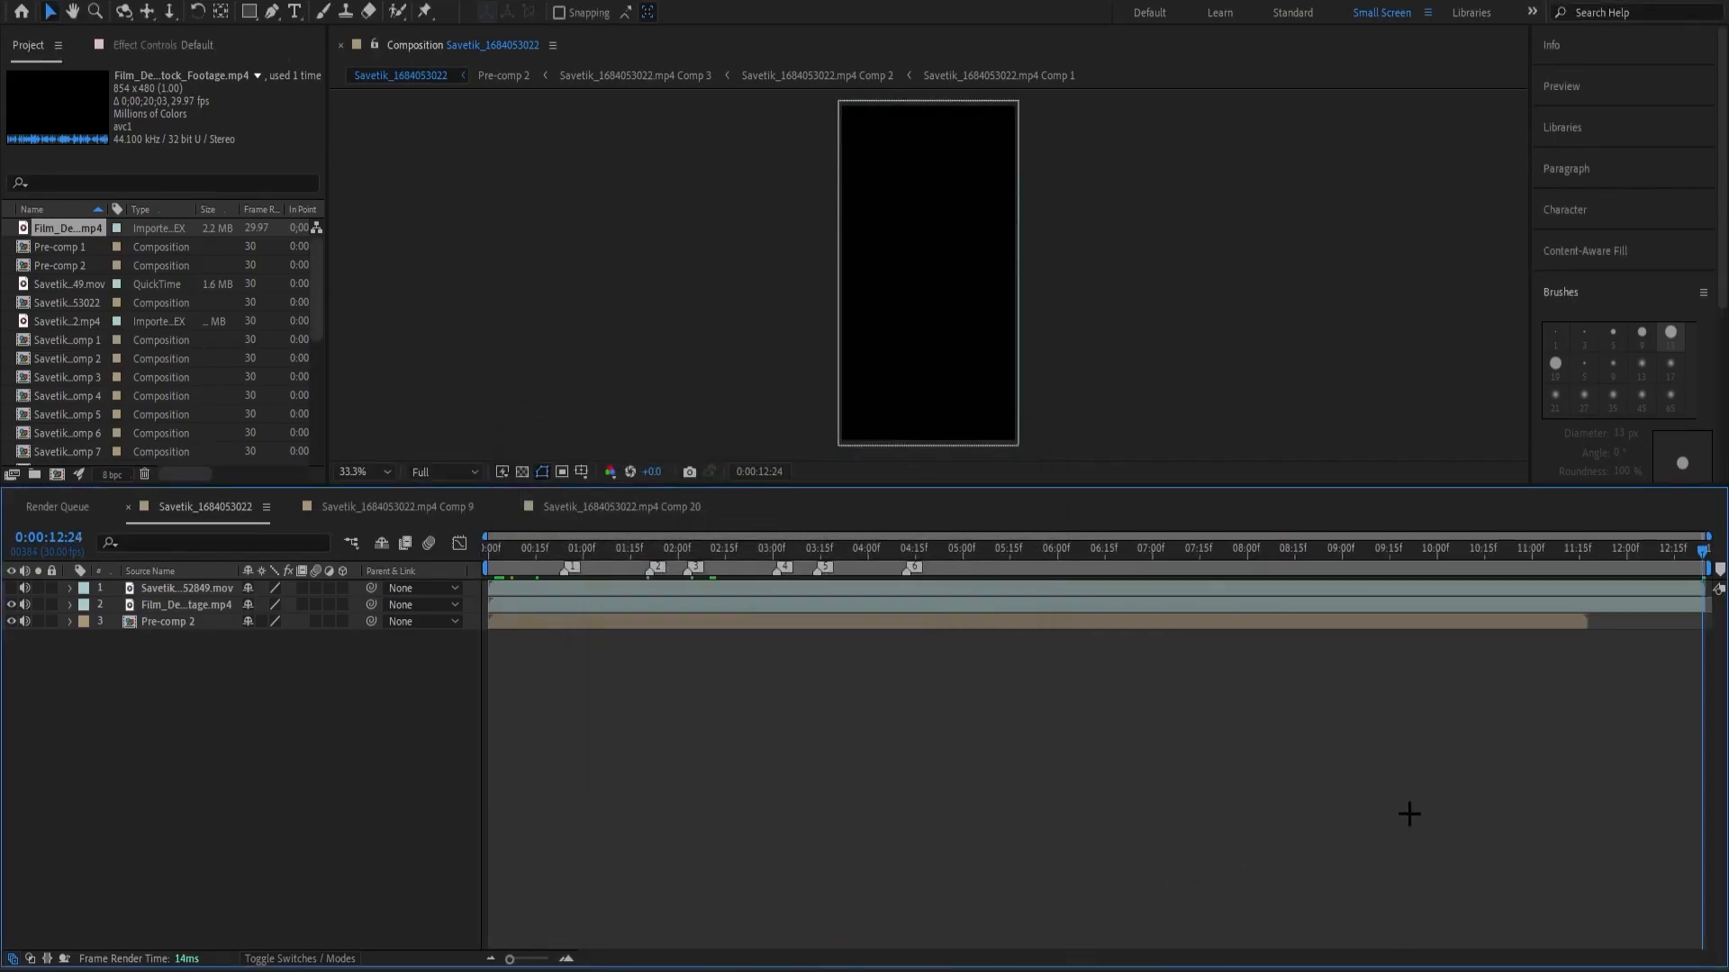
Show the Modes column in the timeline and set the film damage overlay's blending mode to Add.
left_click_drag(1700, 567, 494, 644)
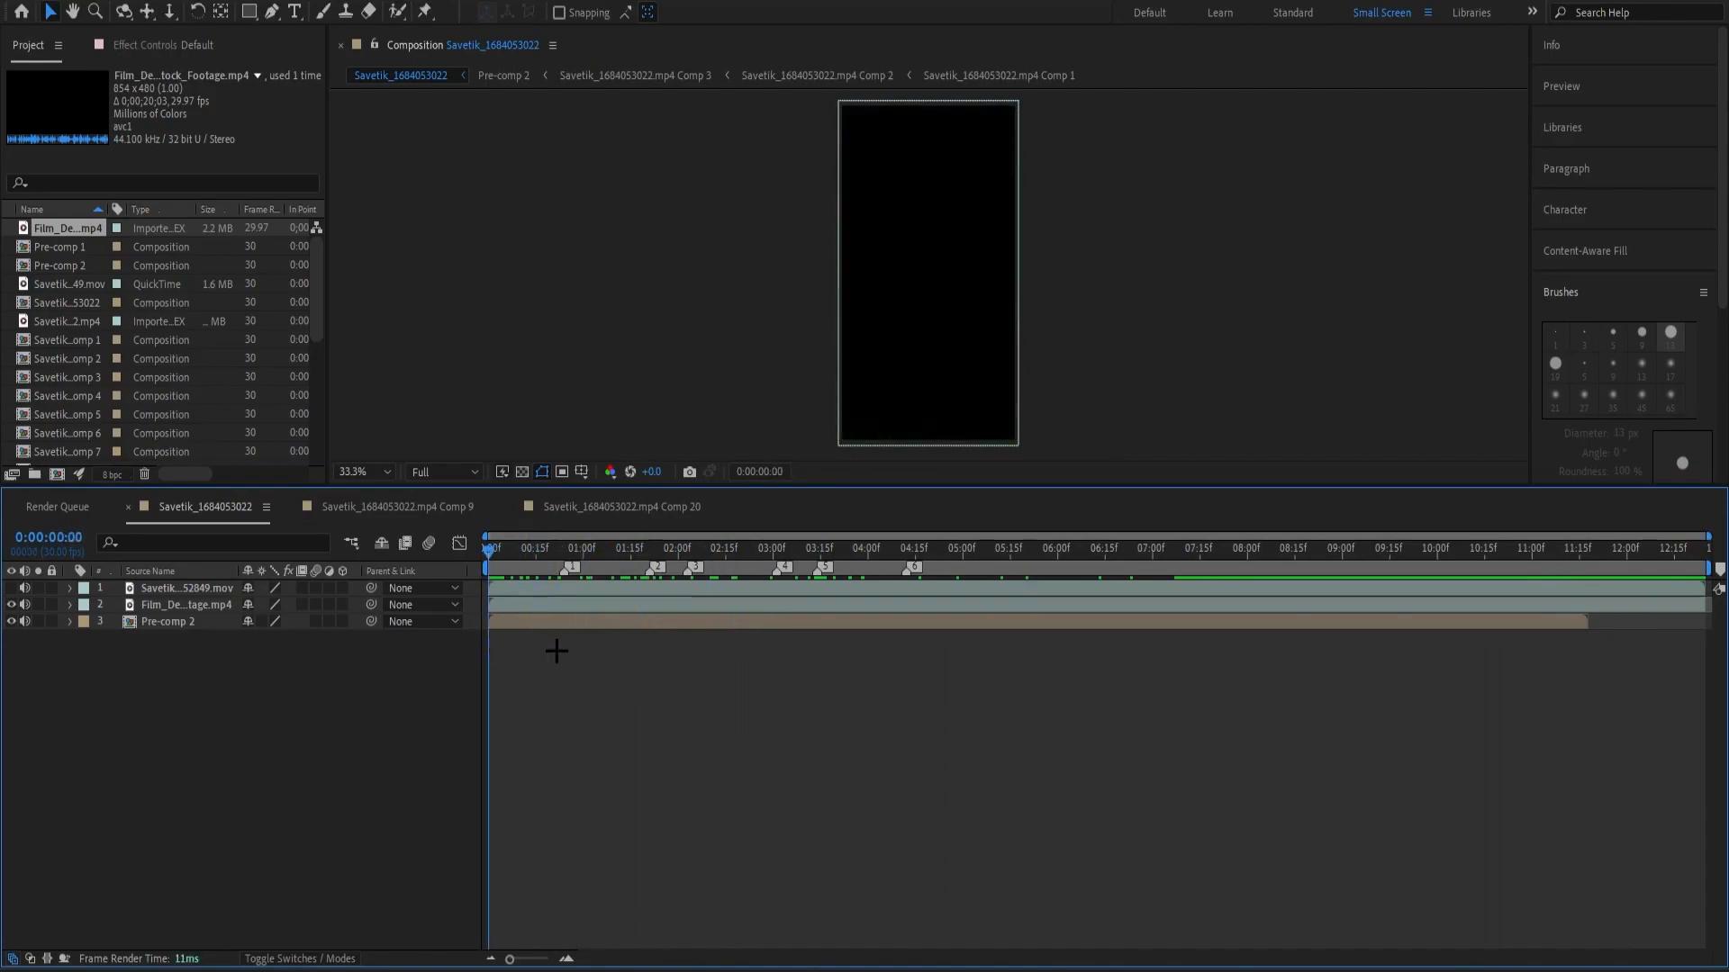
left_click(548, 551)
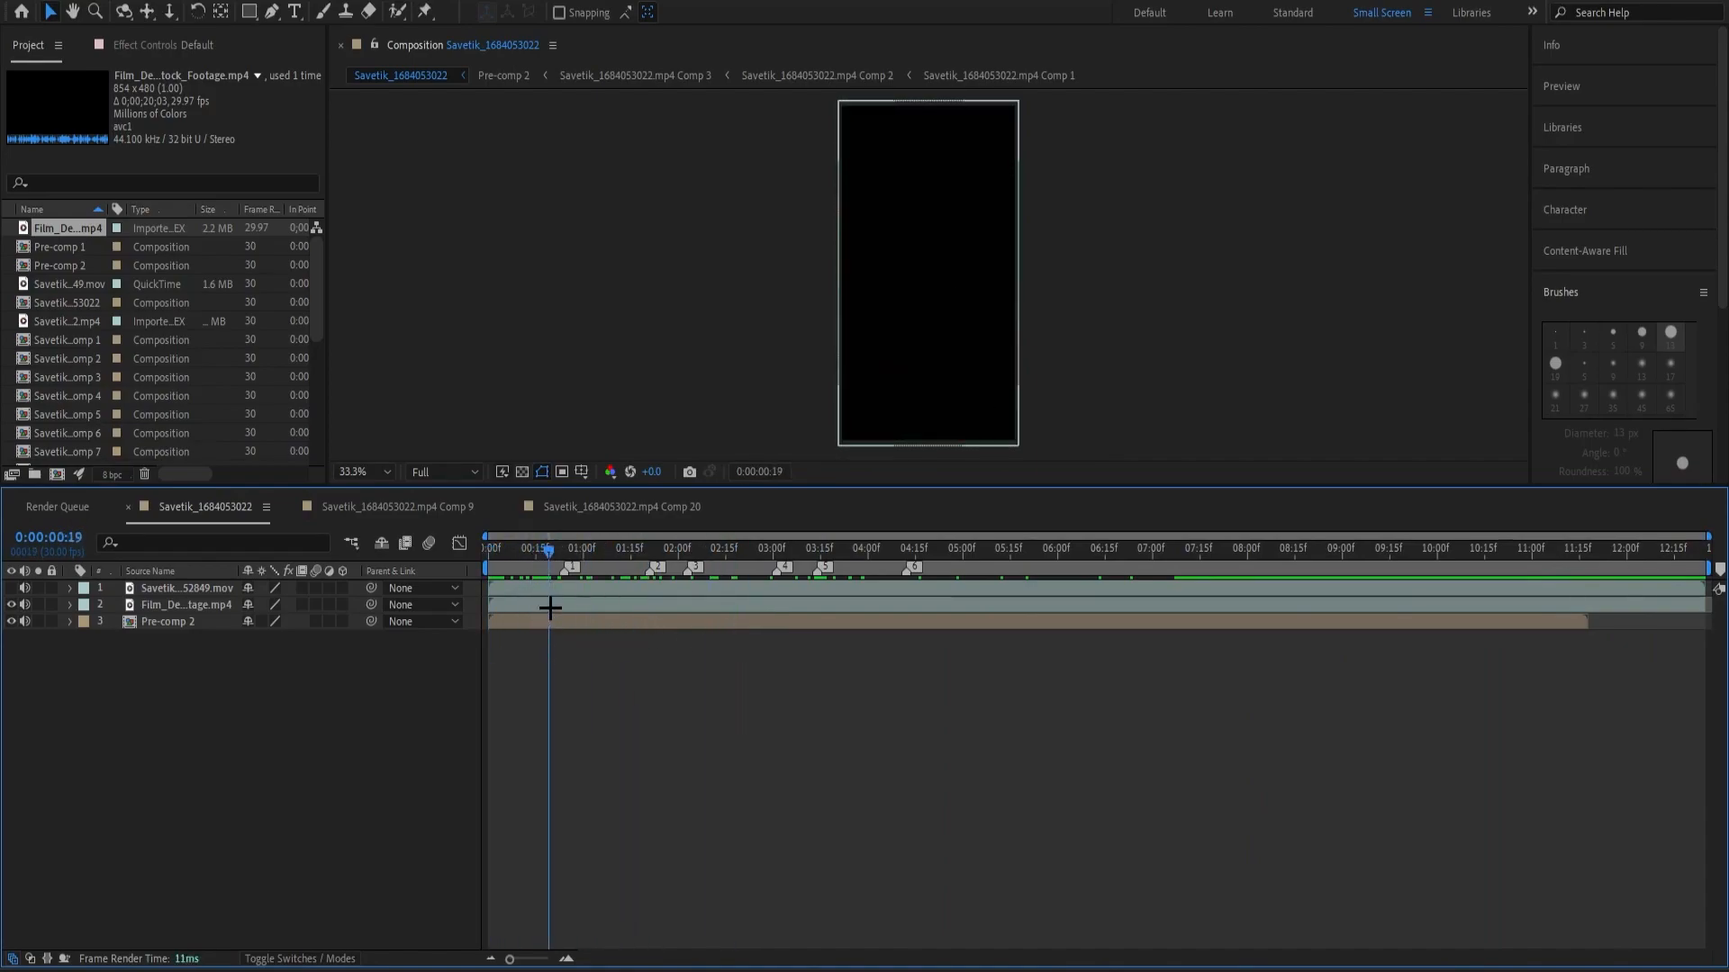
left_click(549, 609)
right_click(467, 560)
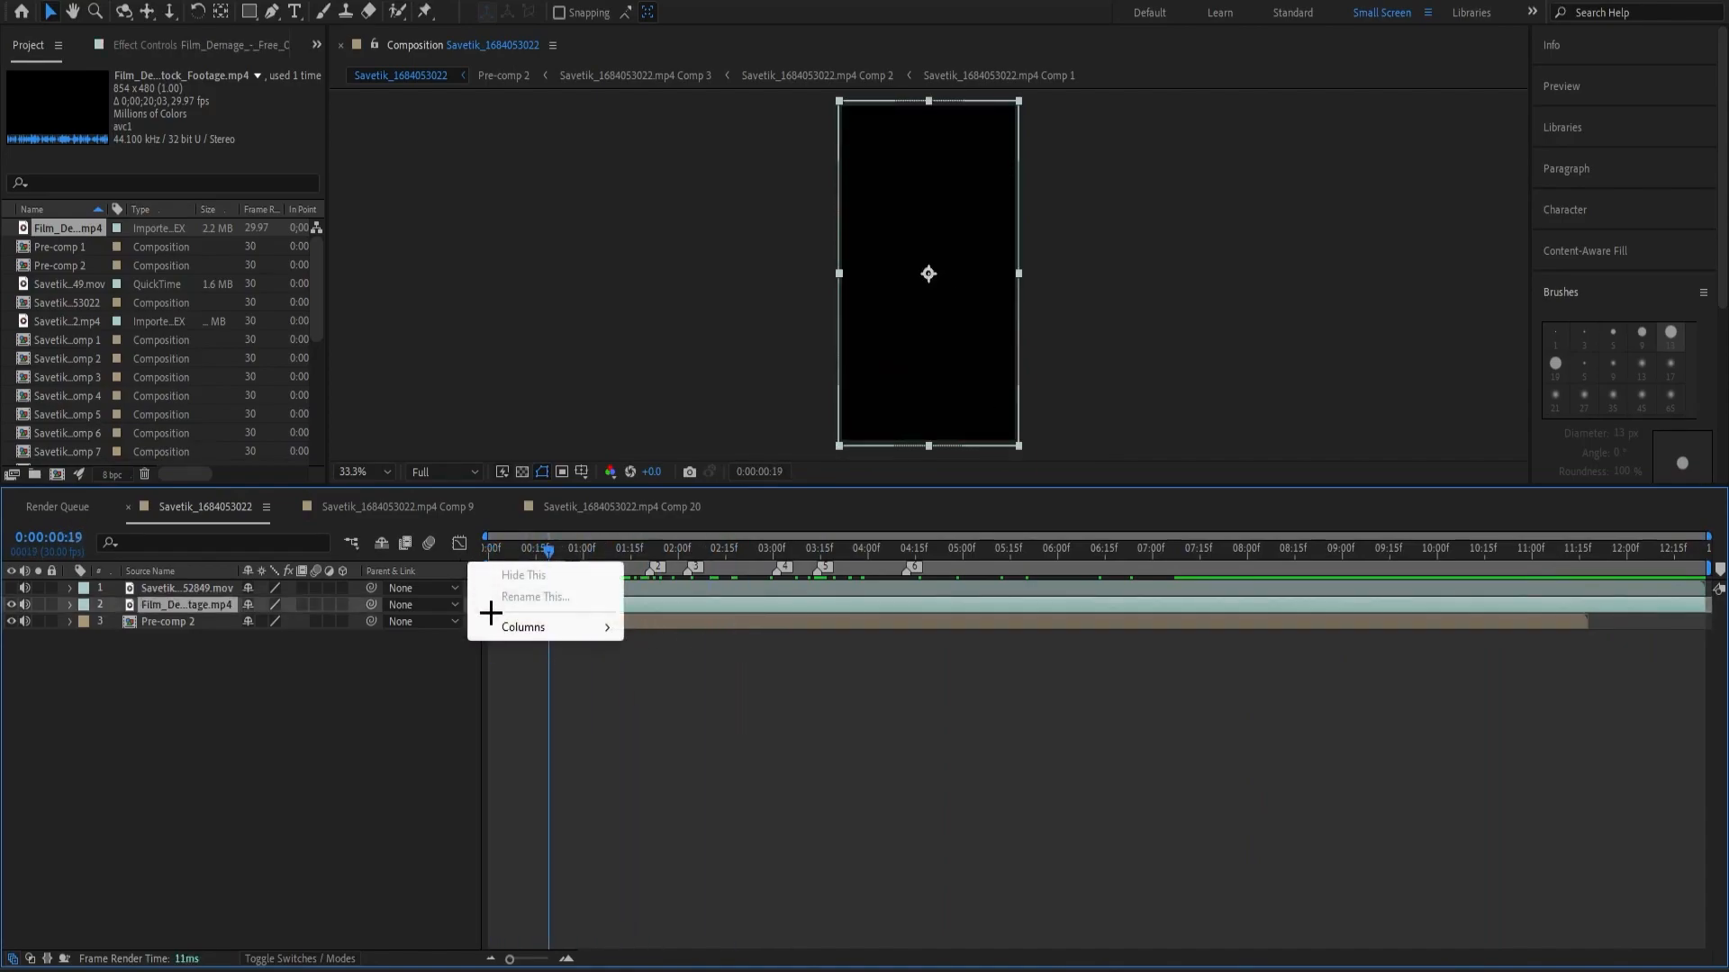
mouse_move(522, 627)
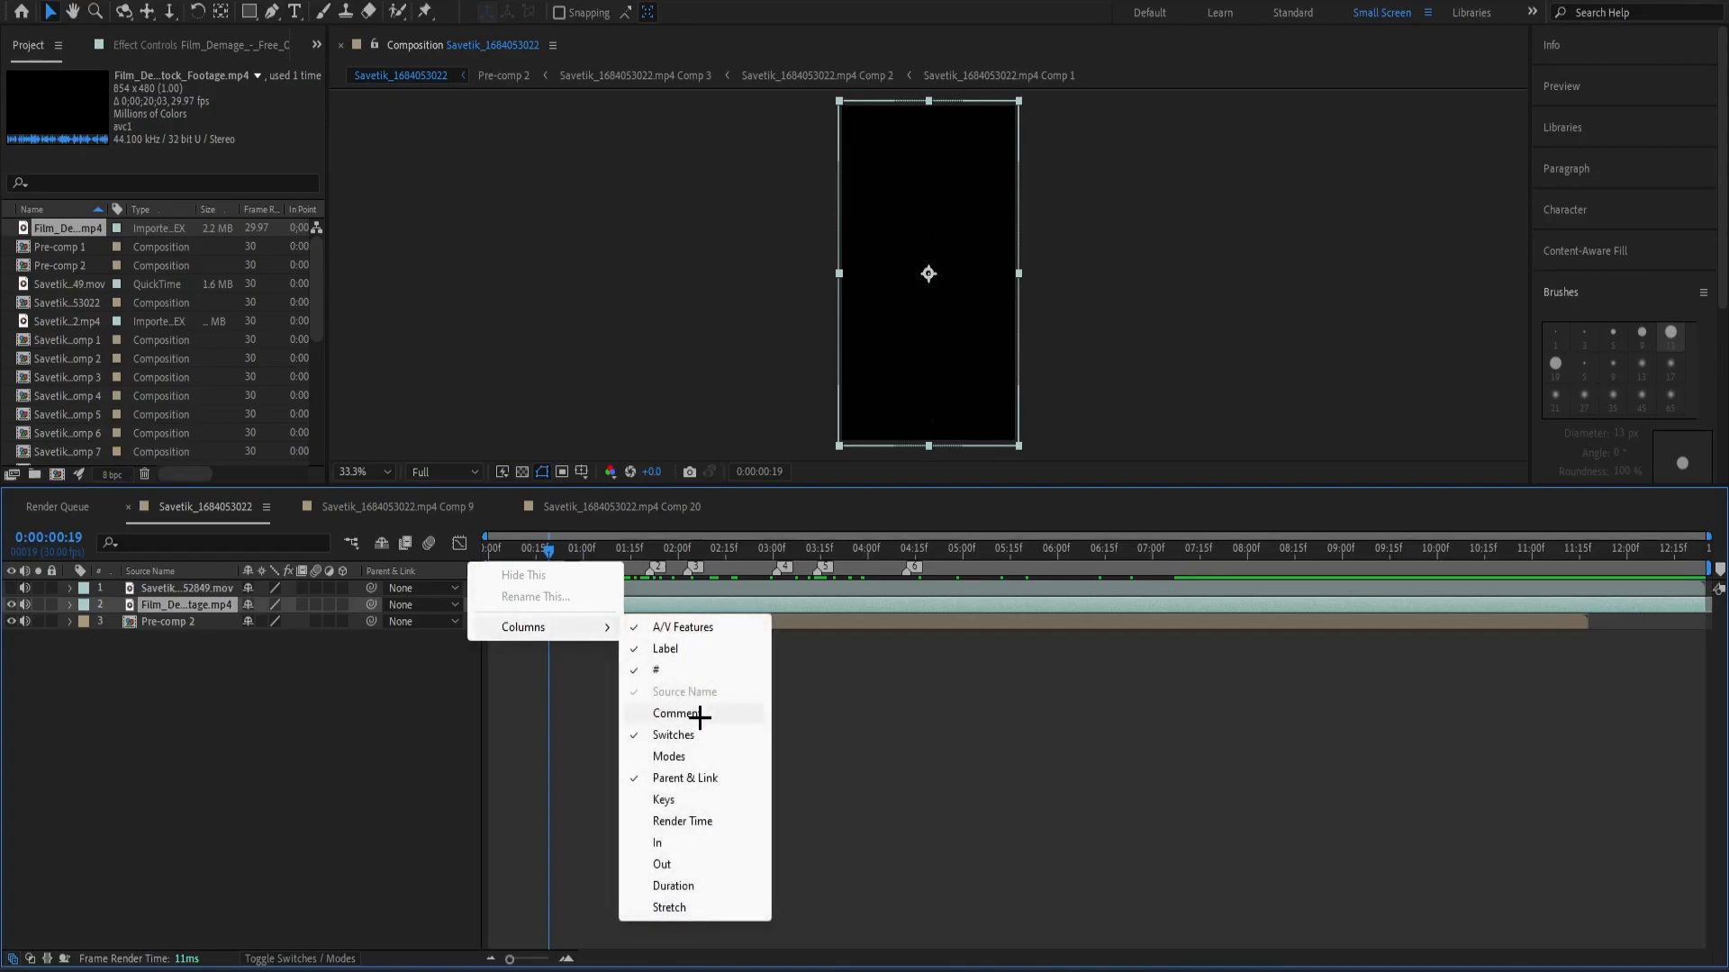
left_click(699, 757)
left_click(408, 605)
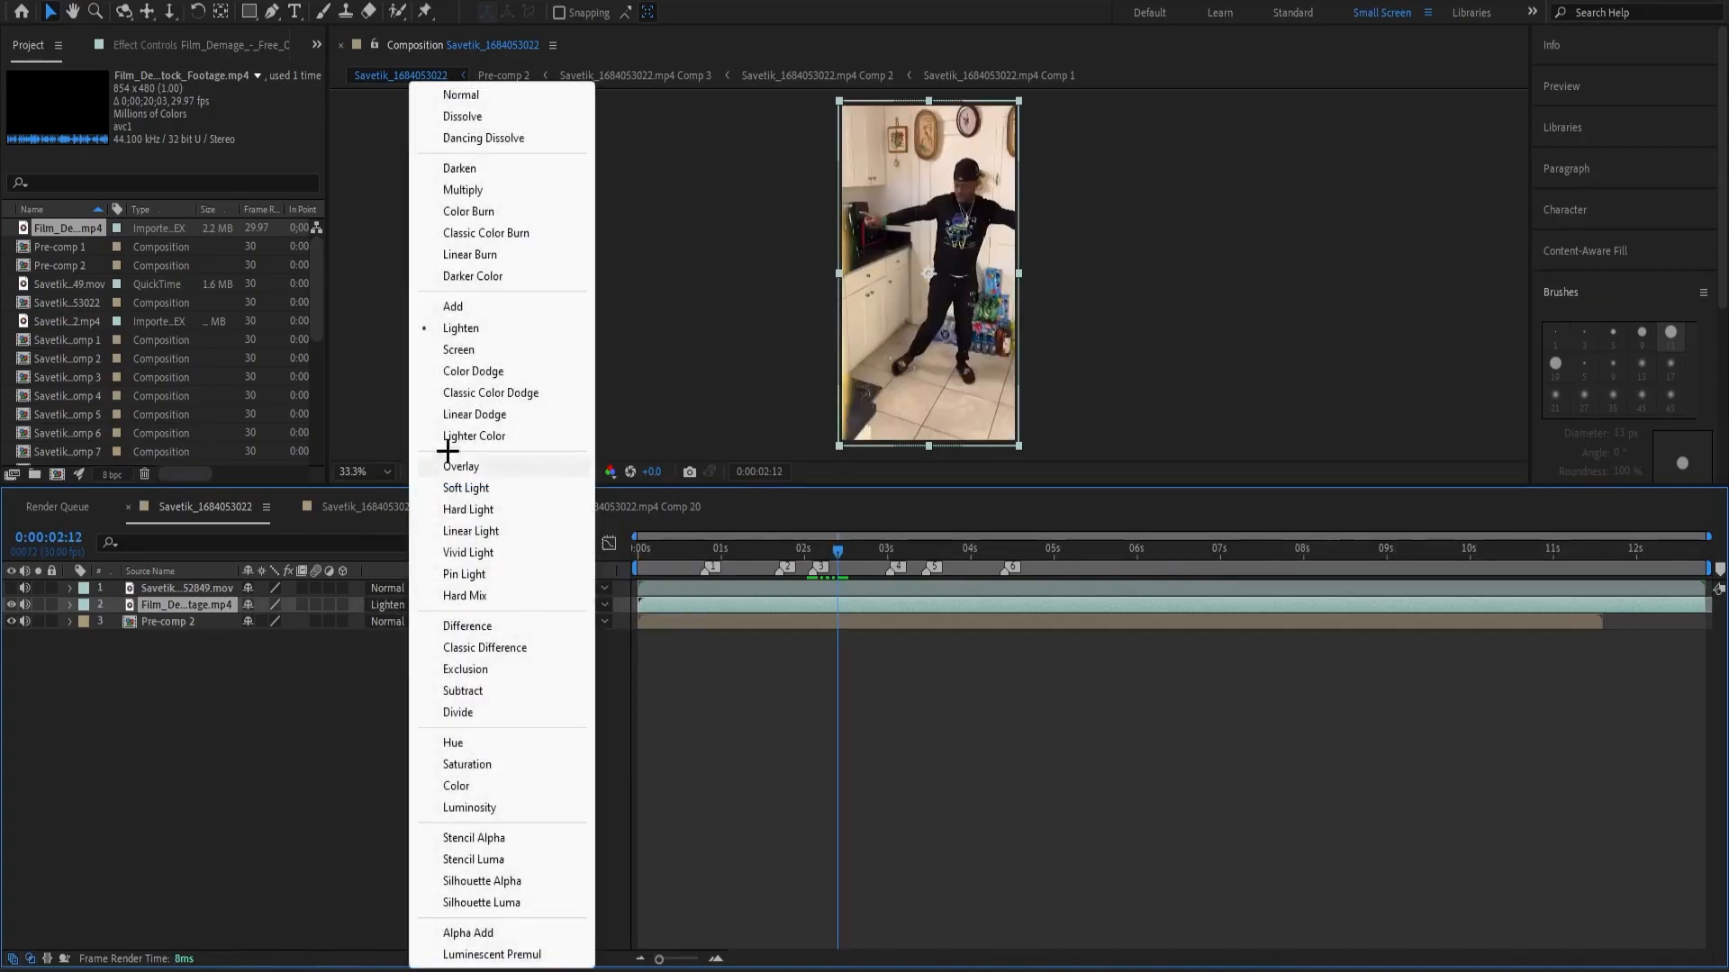
left_click(486, 303)
Play the edit with the blended overlay from the start and inspect the frames up to 0:00:06:11.
left_click_drag(816, 543, 488, 564)
key("space")
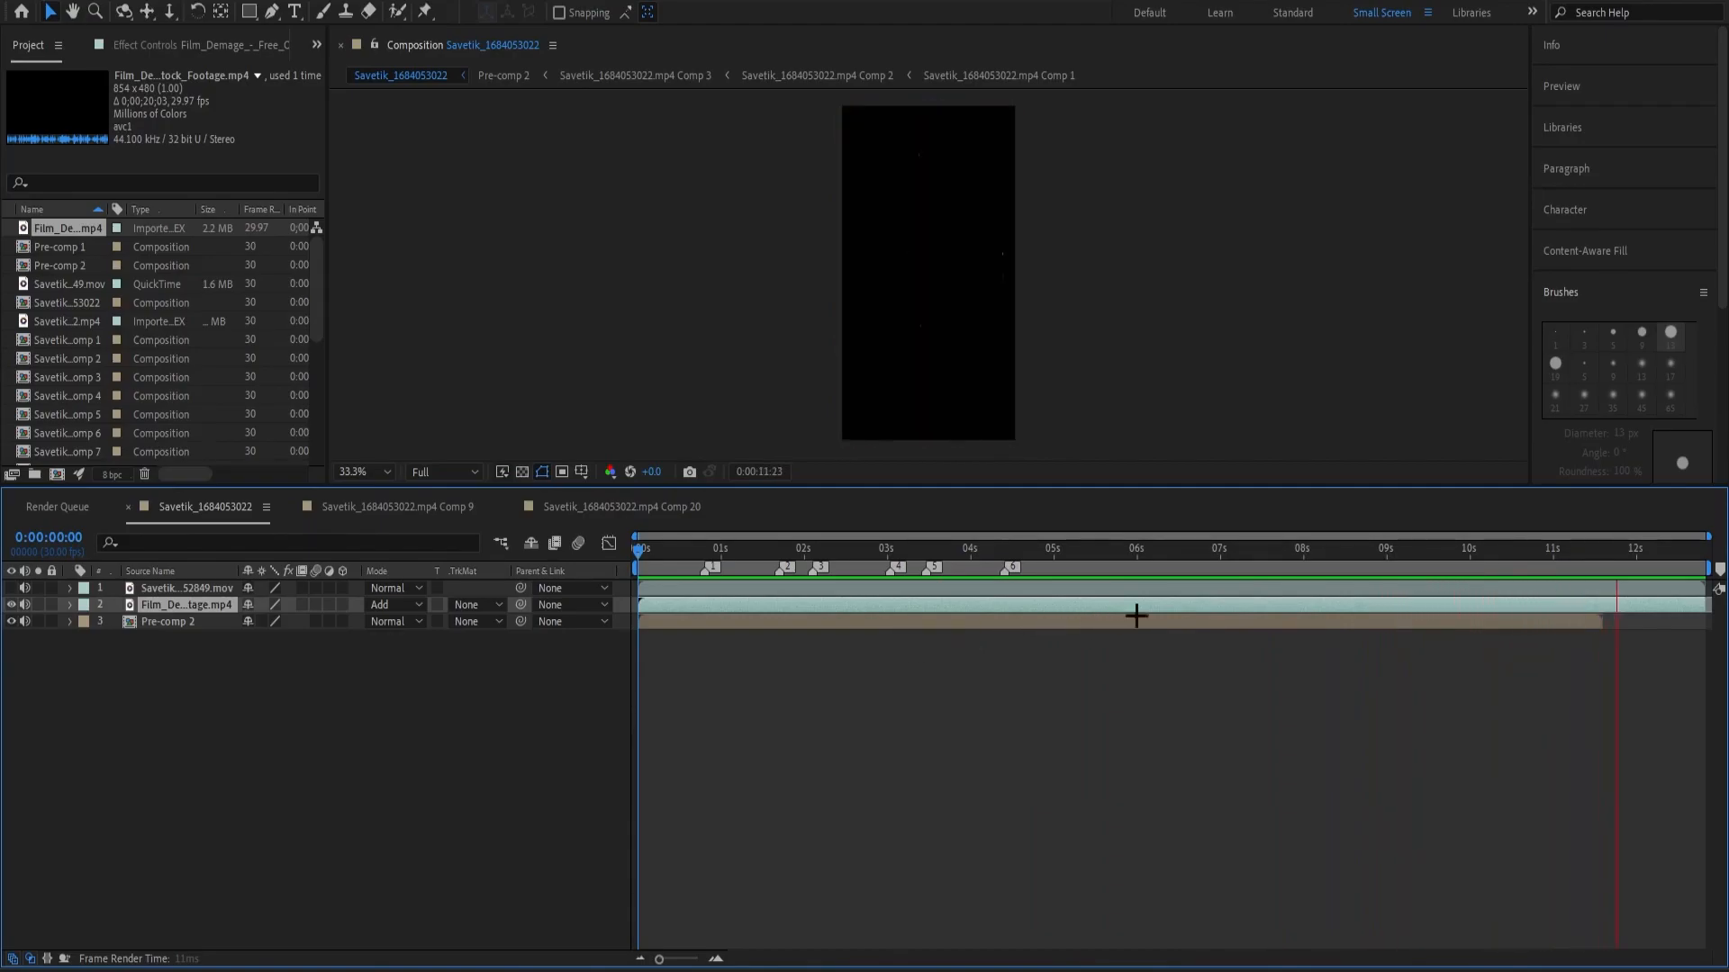
left_click_drag(579, 659, 940, 629)
left_click_drag(660, 959, 657, 959)
left_click(876, 660)
left_click_drag(941, 554, 1168, 587)
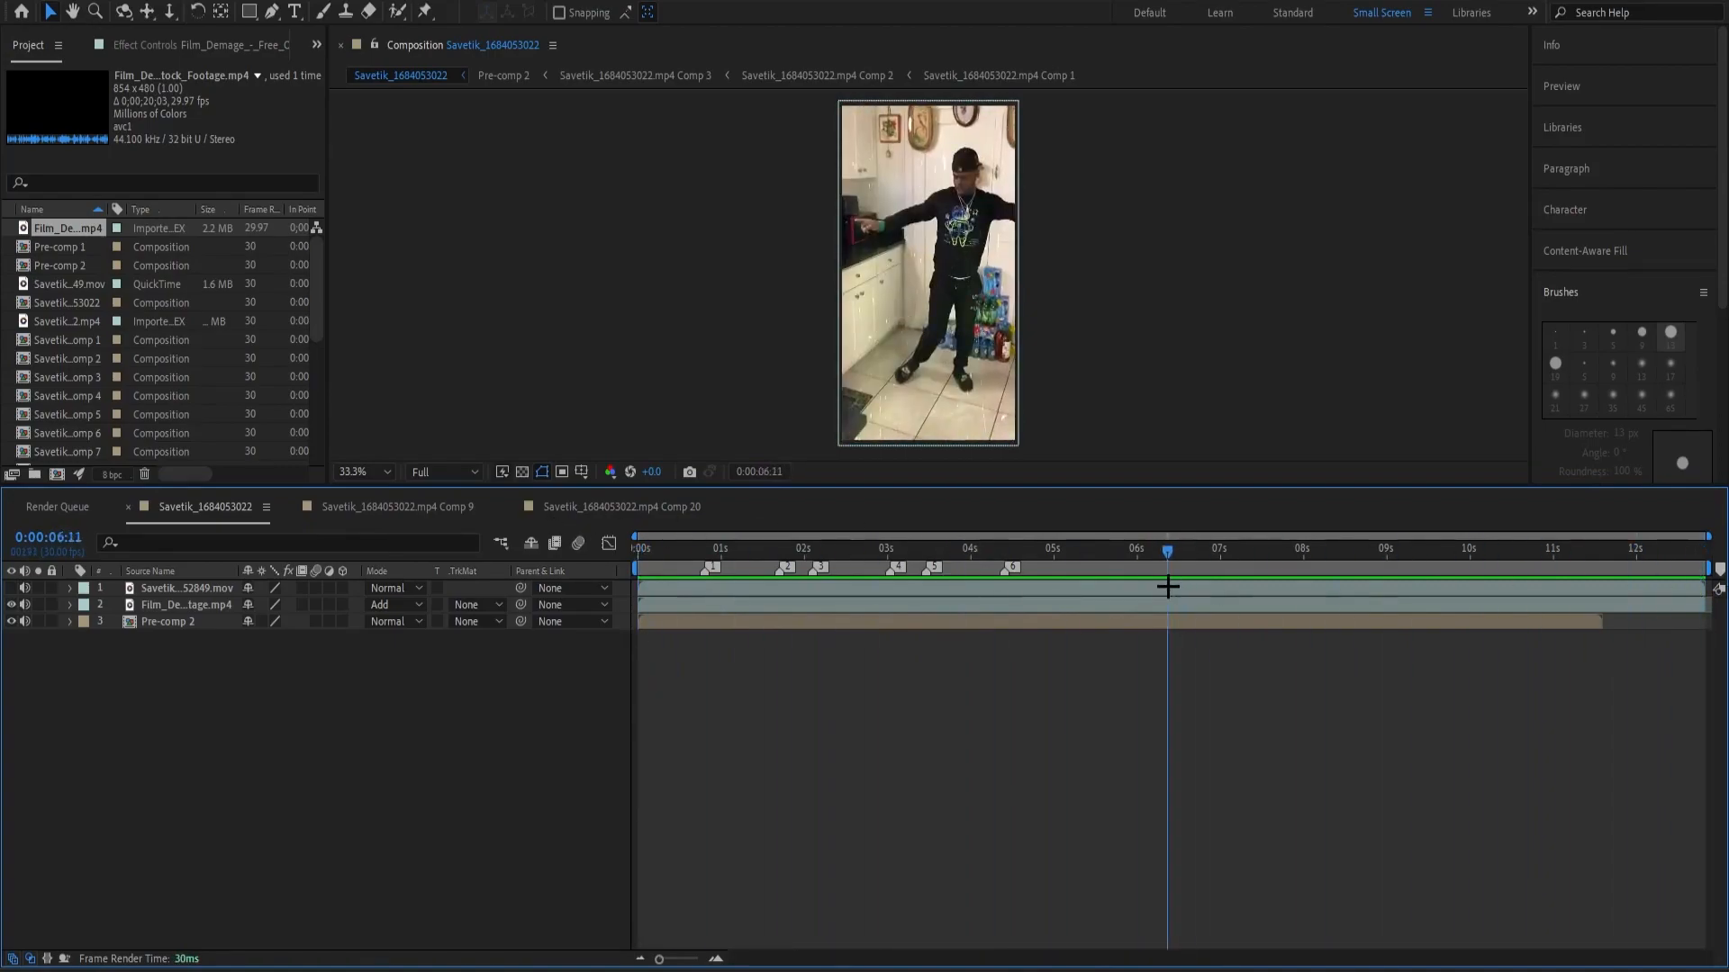
left_click(1139, 425)
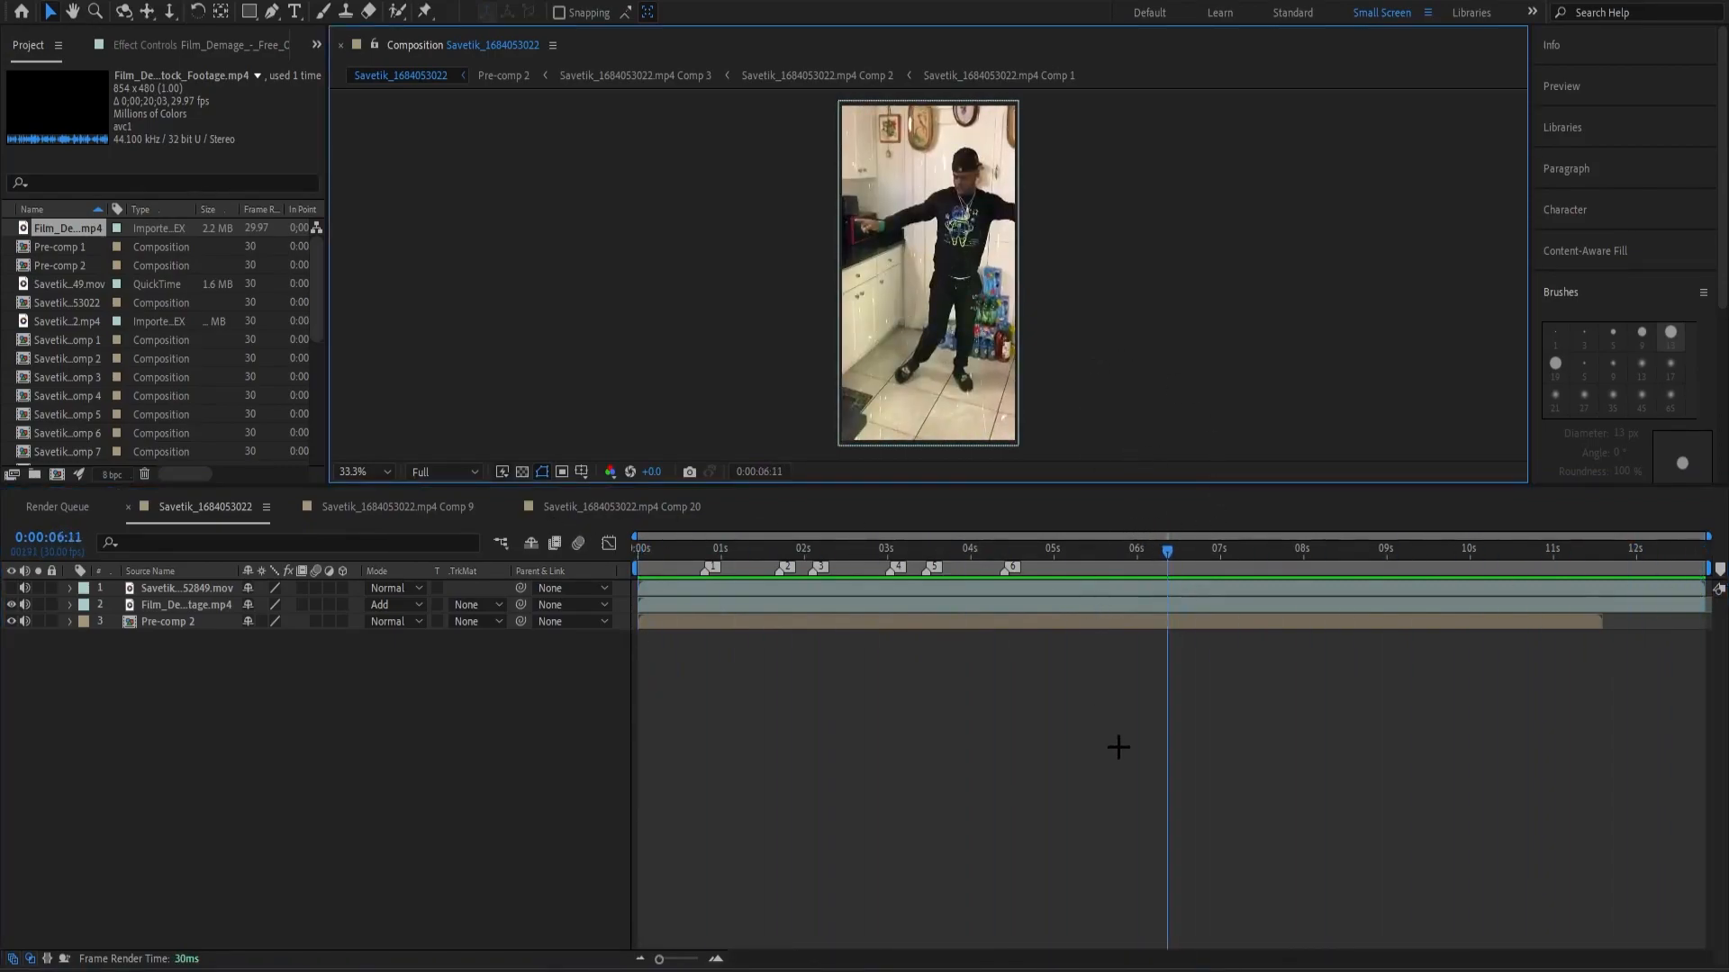